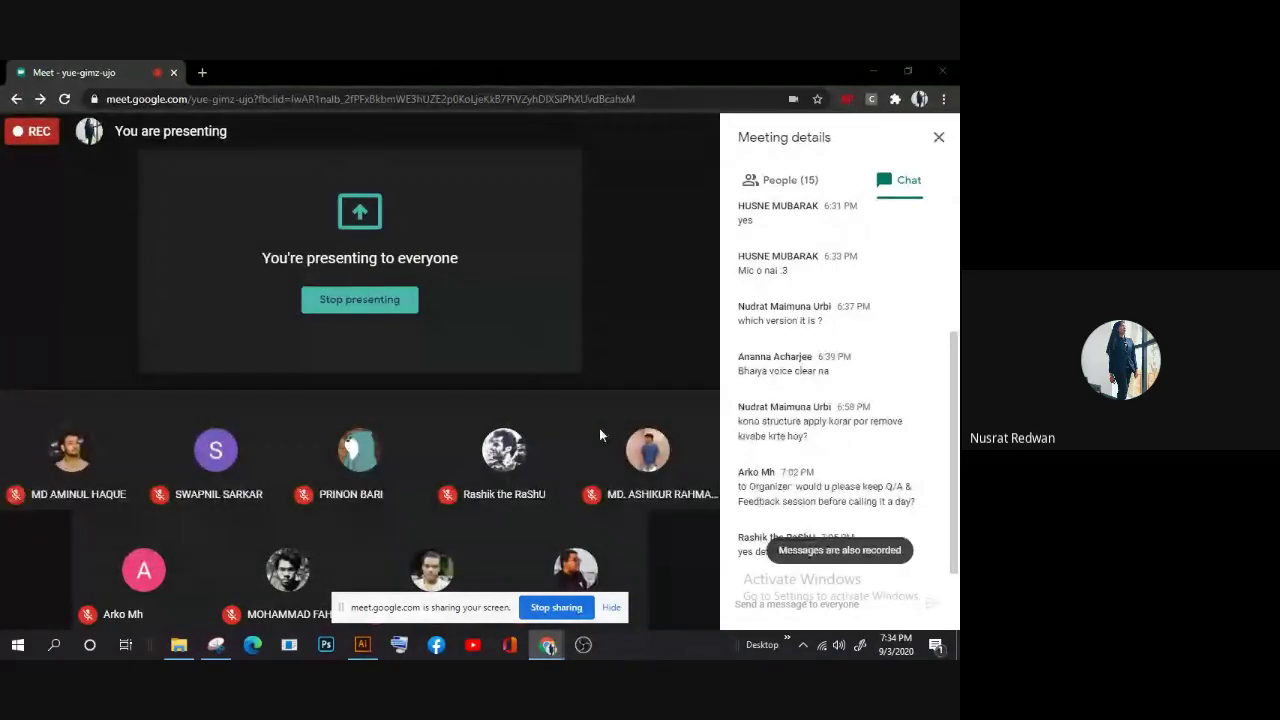
Step: Bring the Illustrator window with its blank white artboard to the front of the Meet screen share
click(362, 645)
scroll(363, 456, down, 2)
scroll(364, 458, down, 1)
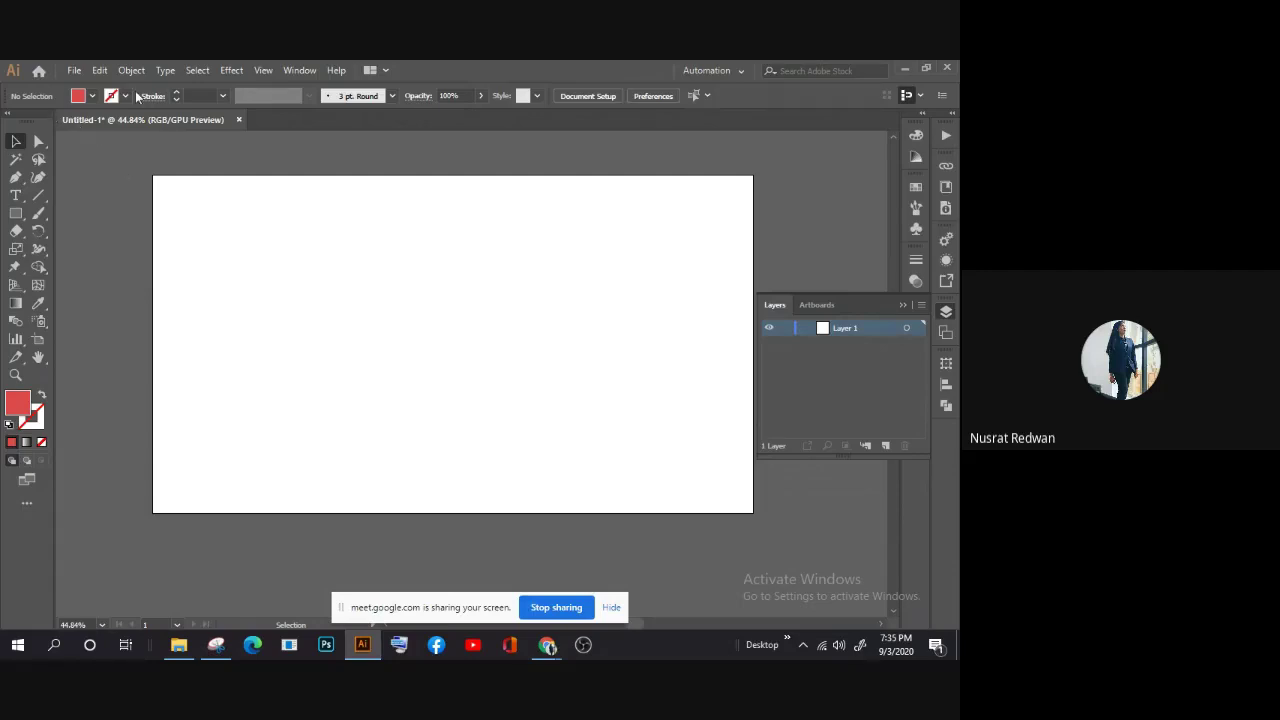
Step: Start a new 1920 × 1080 px document and expand Advanced Options, keeping Color Mode at RGB Color
click(72, 68)
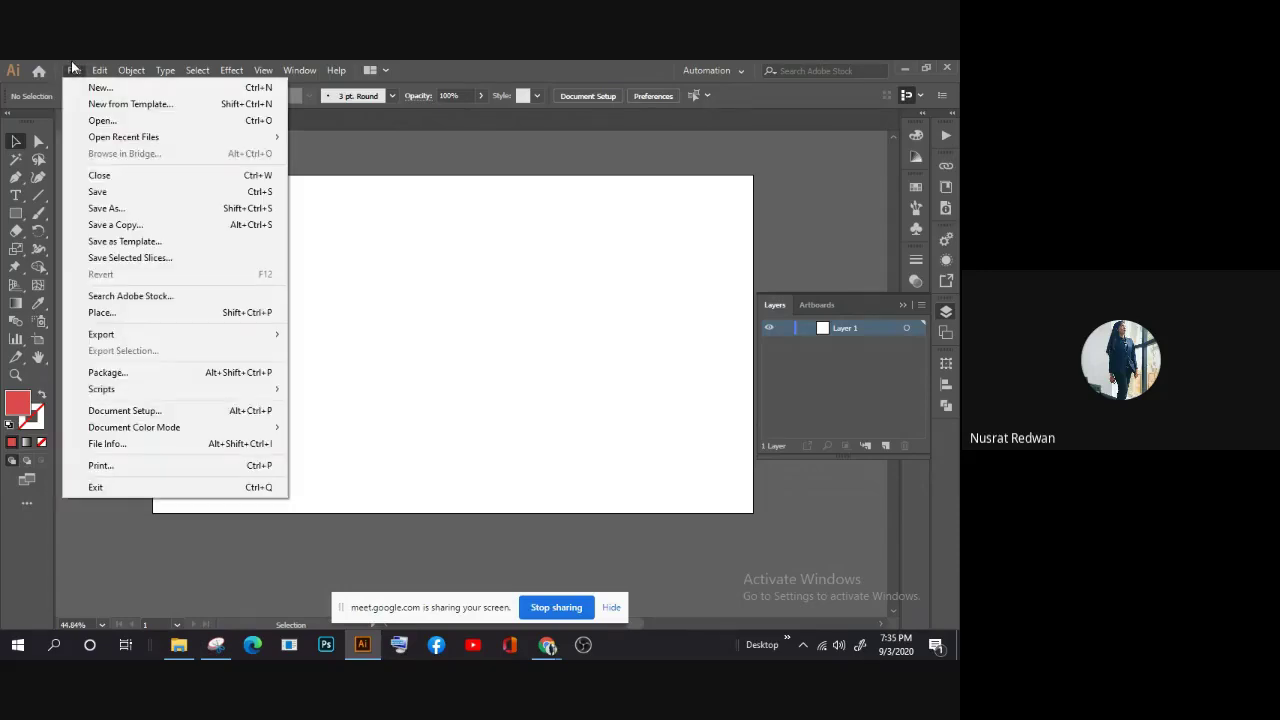
click(100, 70)
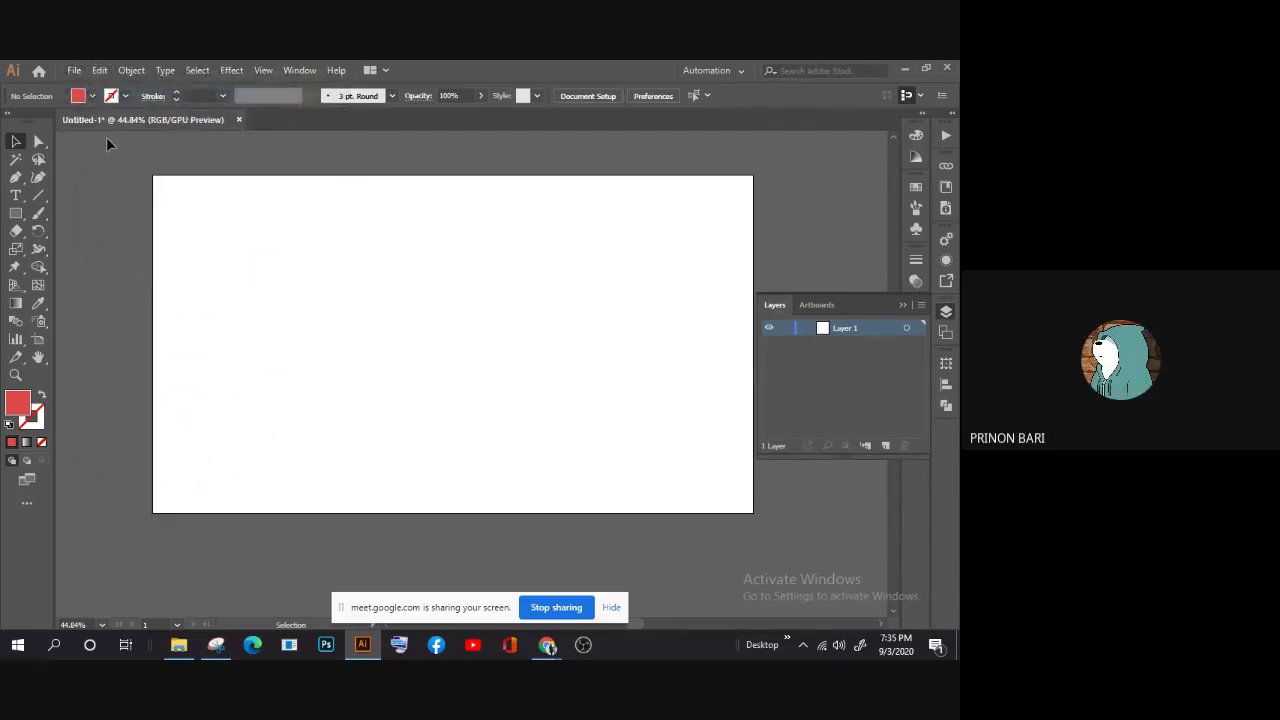
key(ctrl+n)
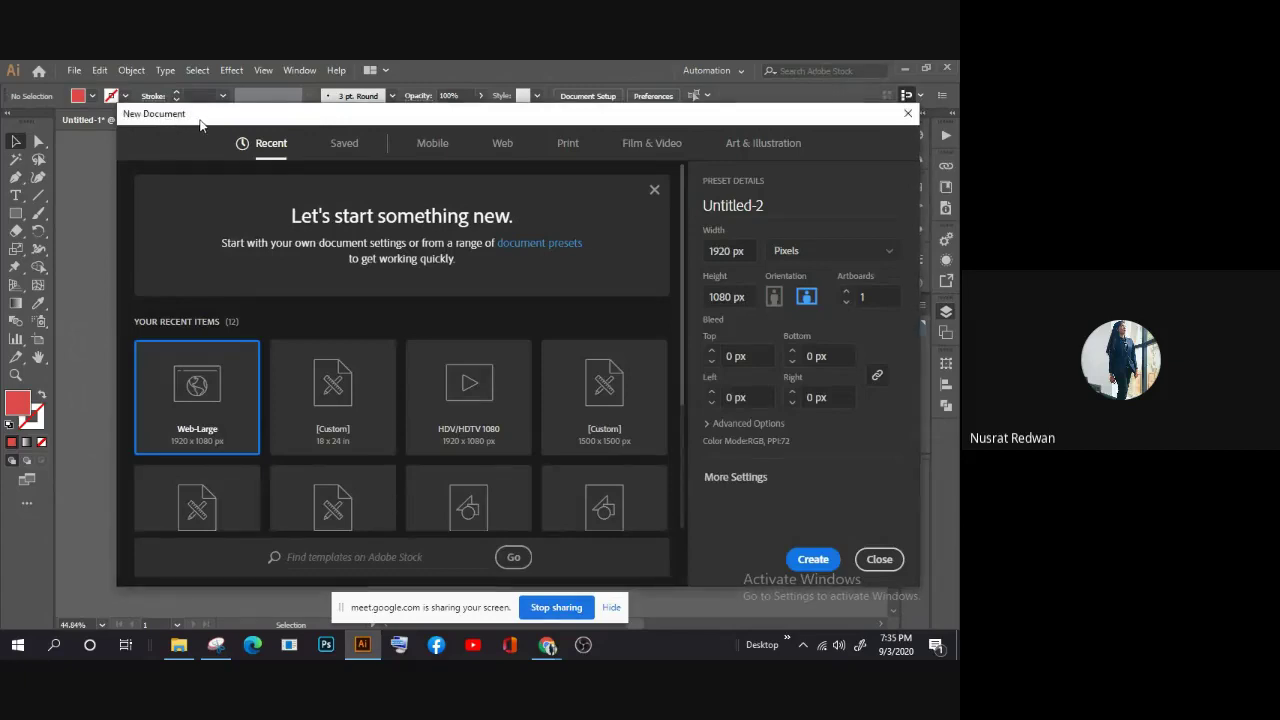
mouse_move(166, 121)
mouse_down()
mouse_move(148, 139)
mouse_move(127, 87)
mouse_up()
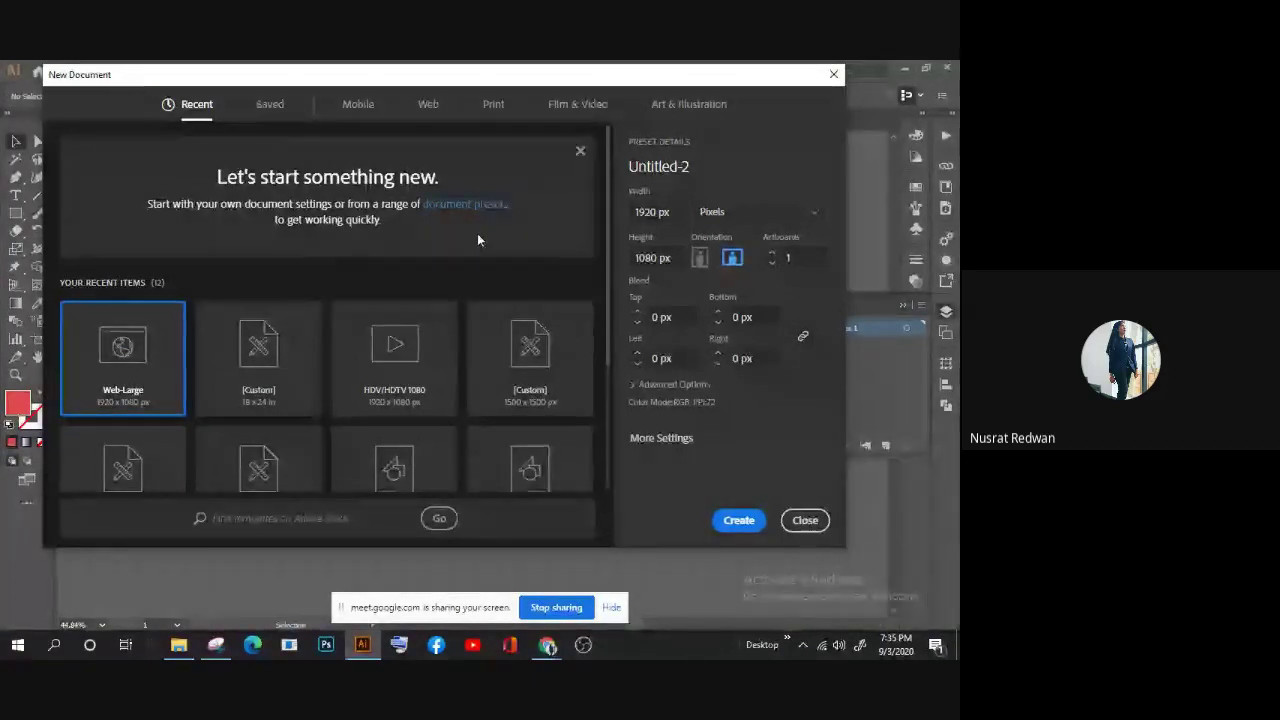
click(660, 387)
scroll(634, 375, down, 1)
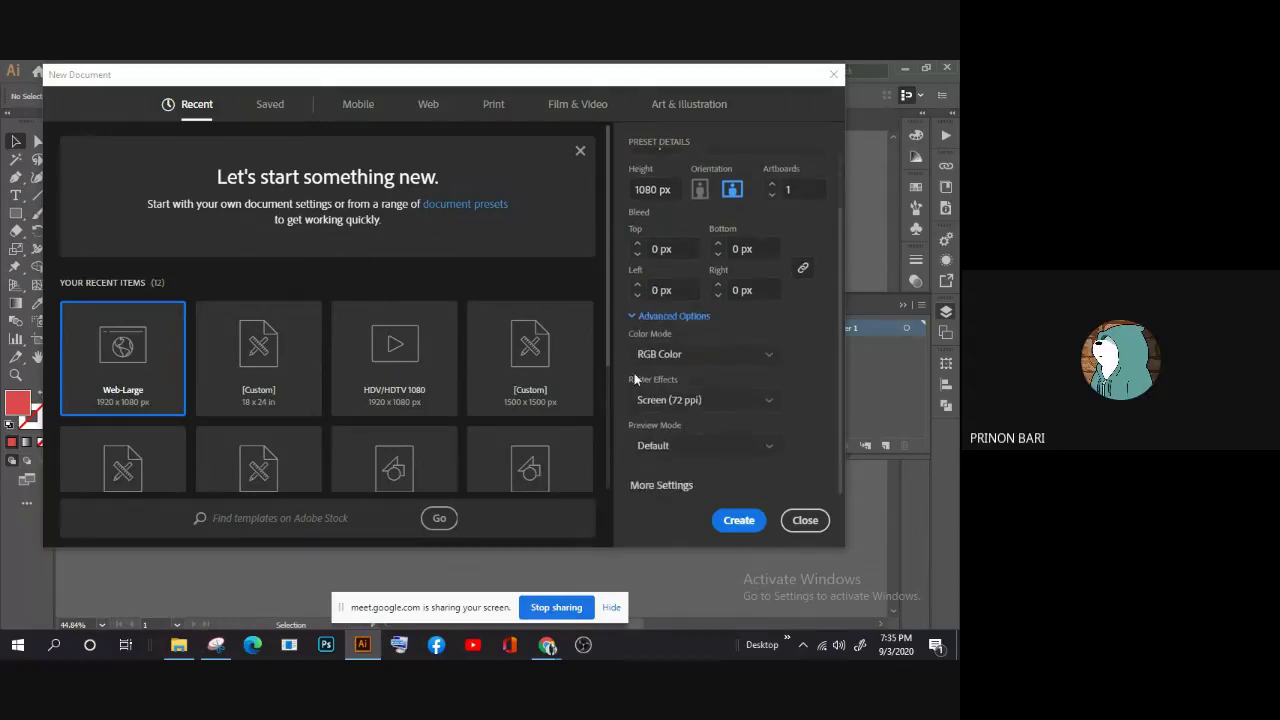
click(657, 358)
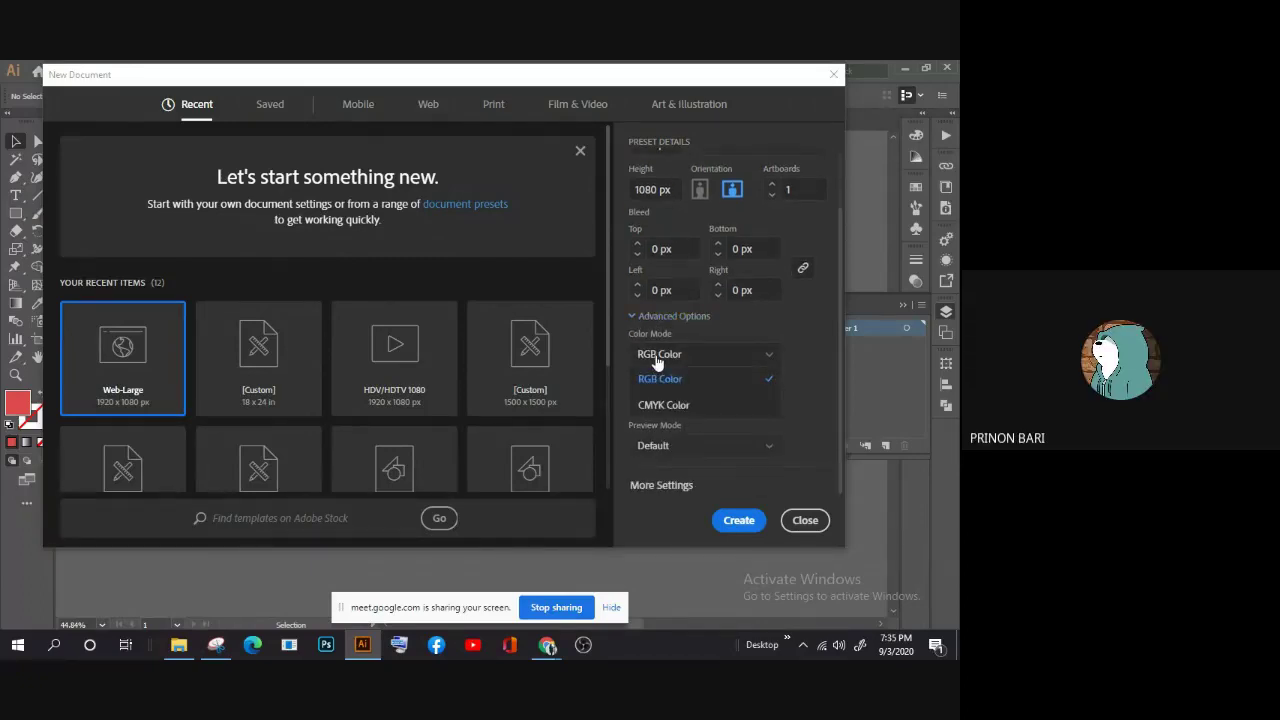
click(657, 358)
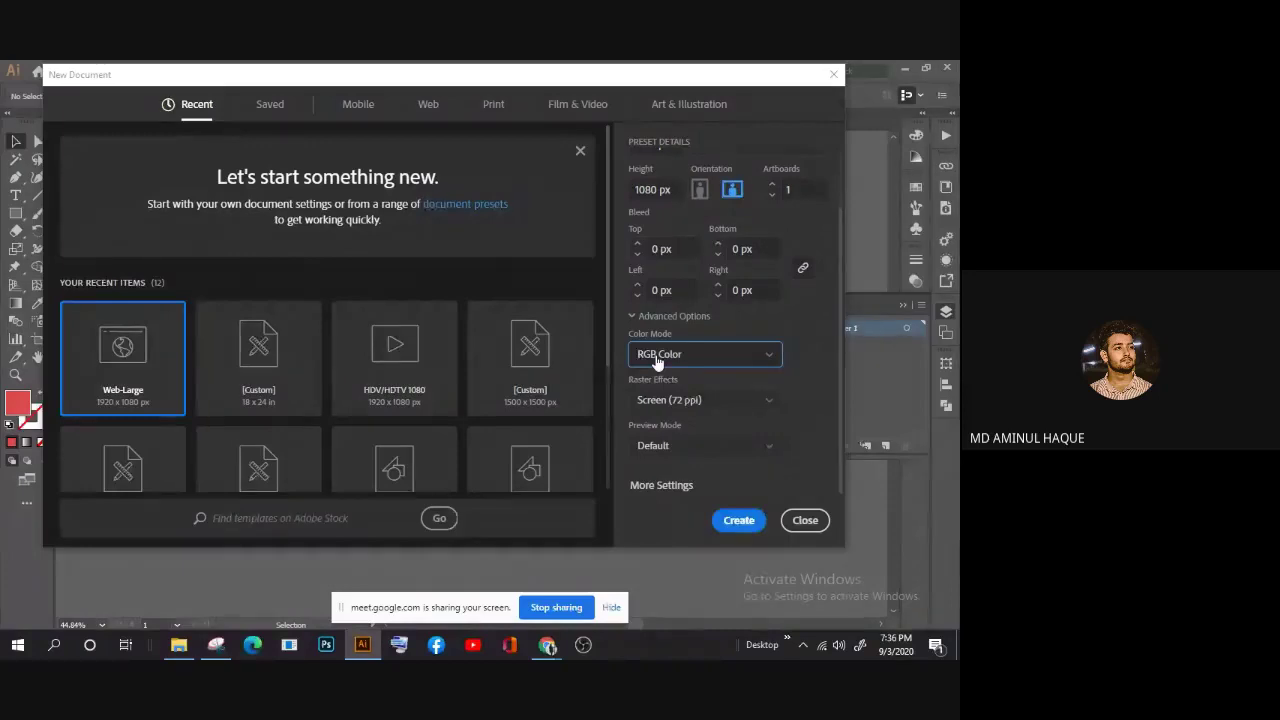
click(657, 358)
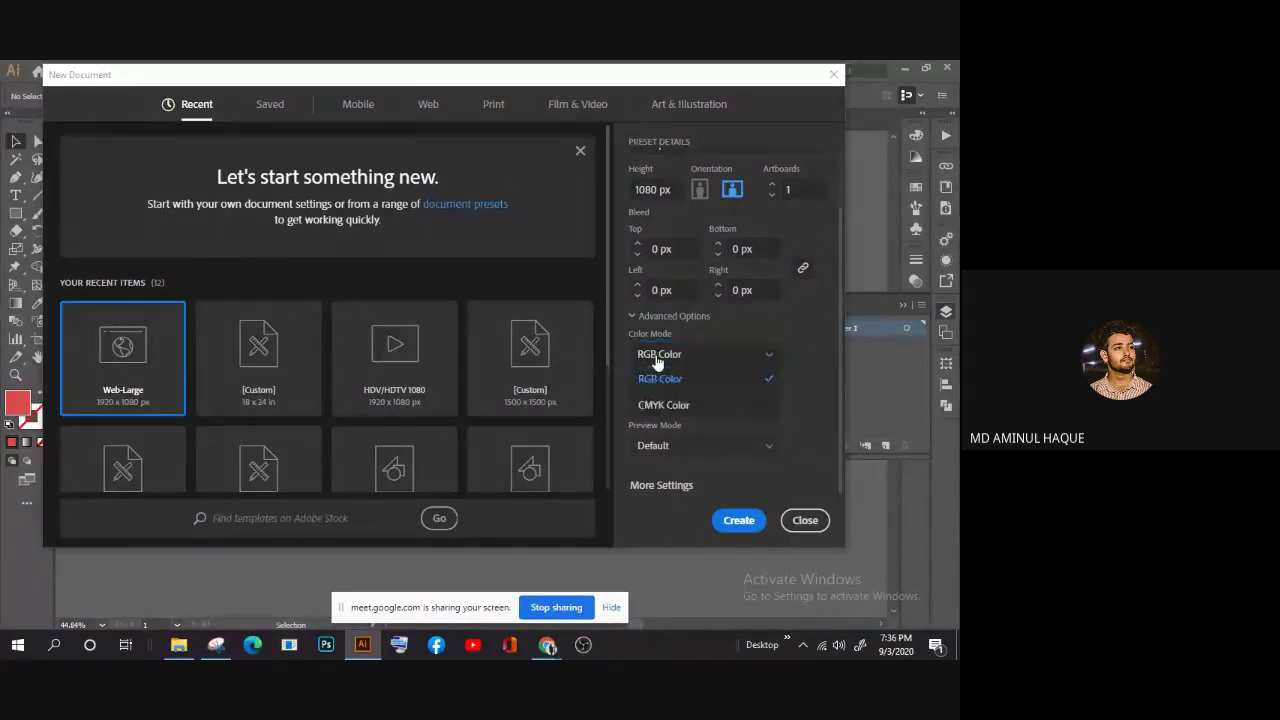
scroll(700, 360, up, 2)
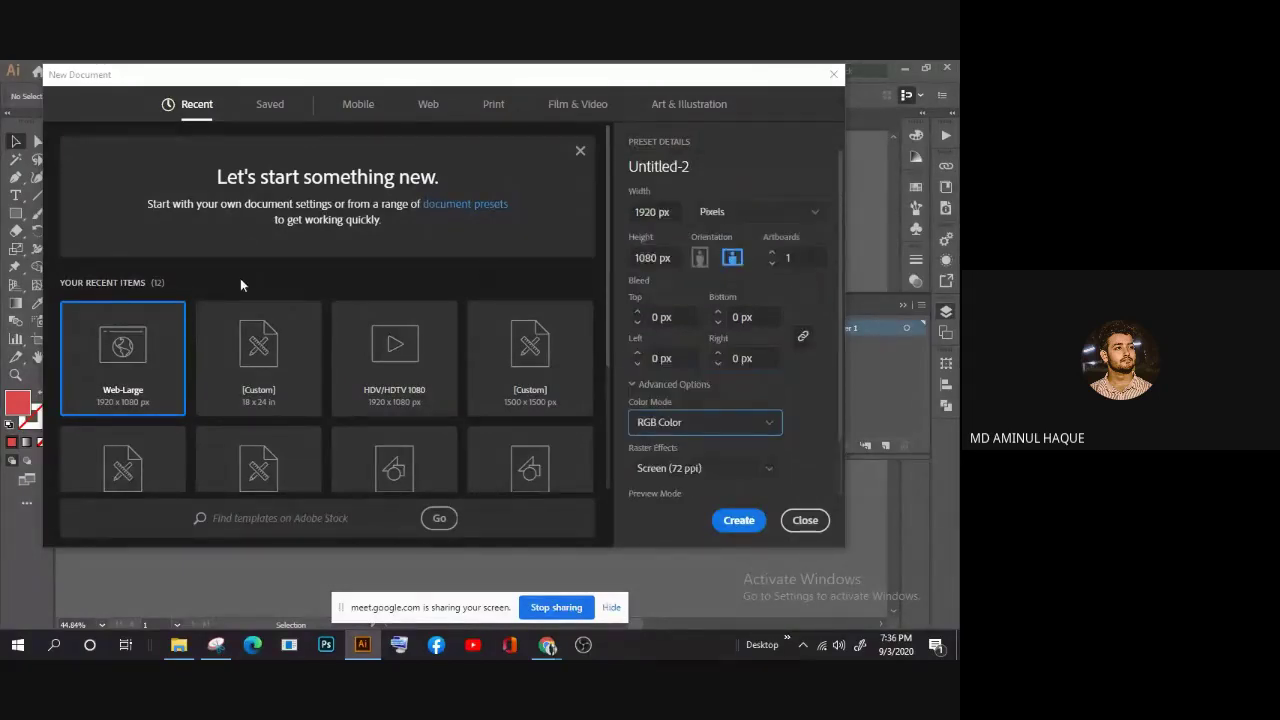
Step: Compare the Web, Print and Mobile presets, ending on Web with Common 1366 × 768 px
click(428, 104)
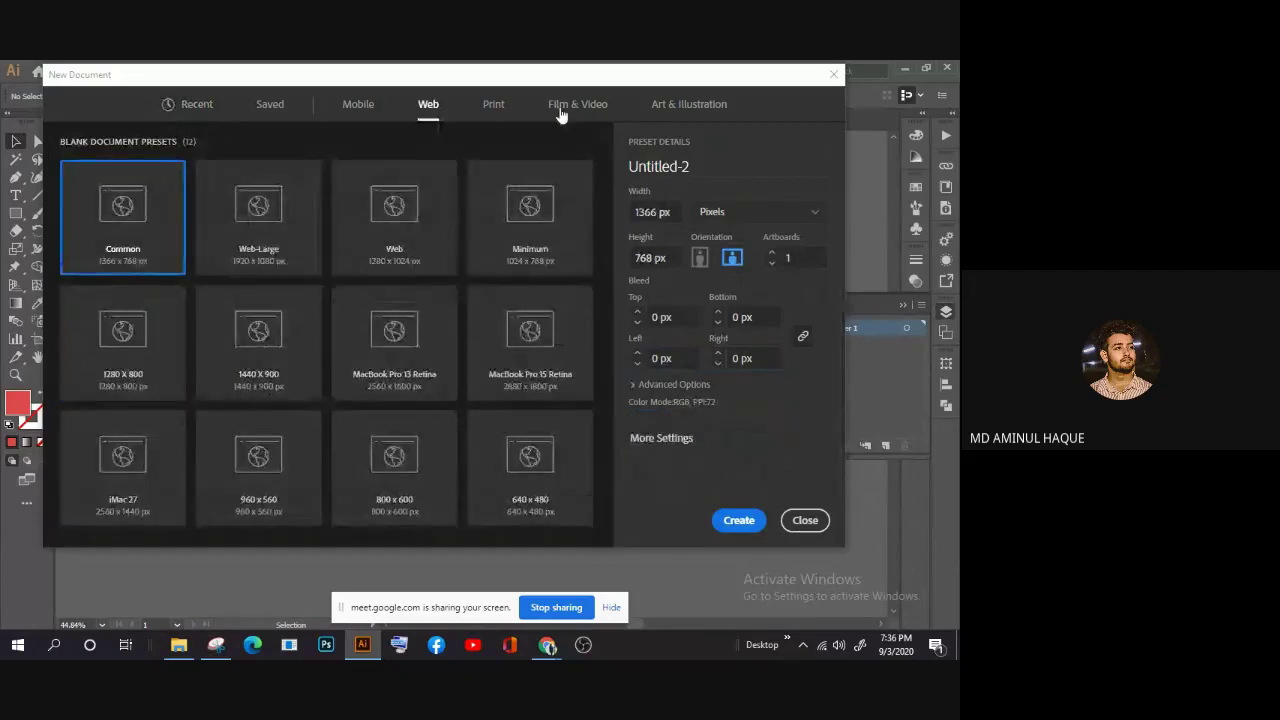
click(485, 107)
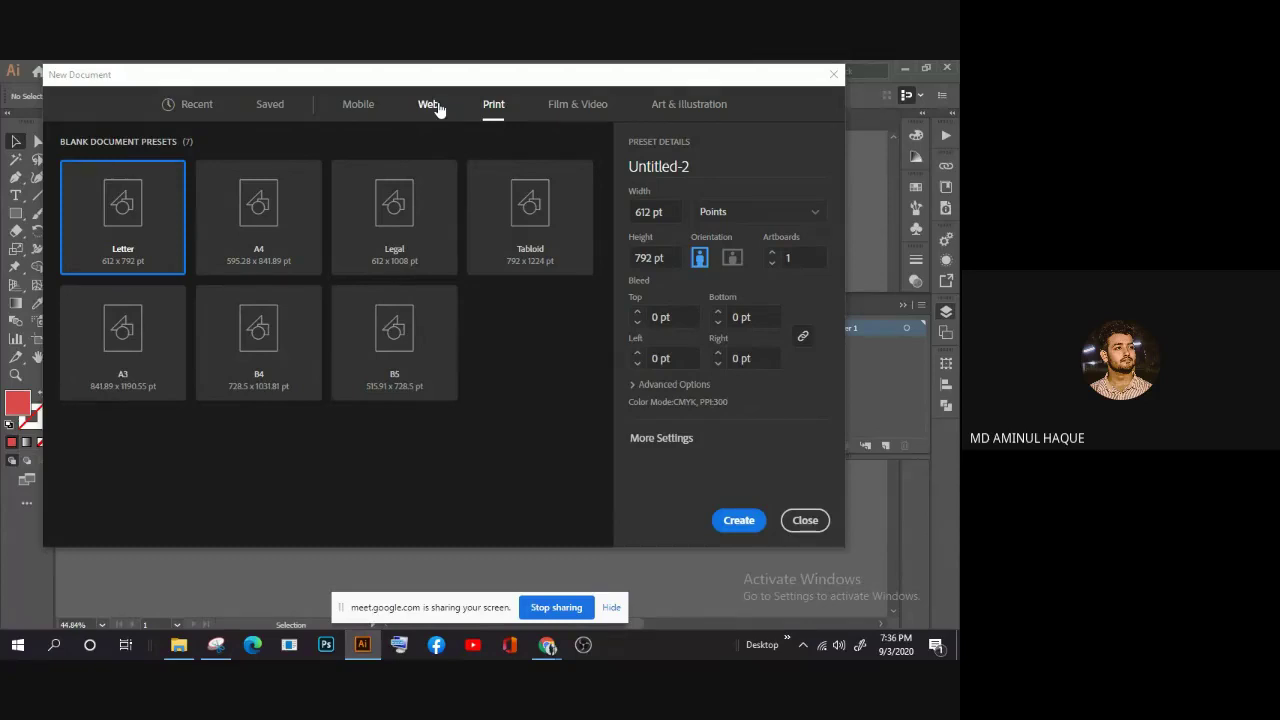
click(430, 105)
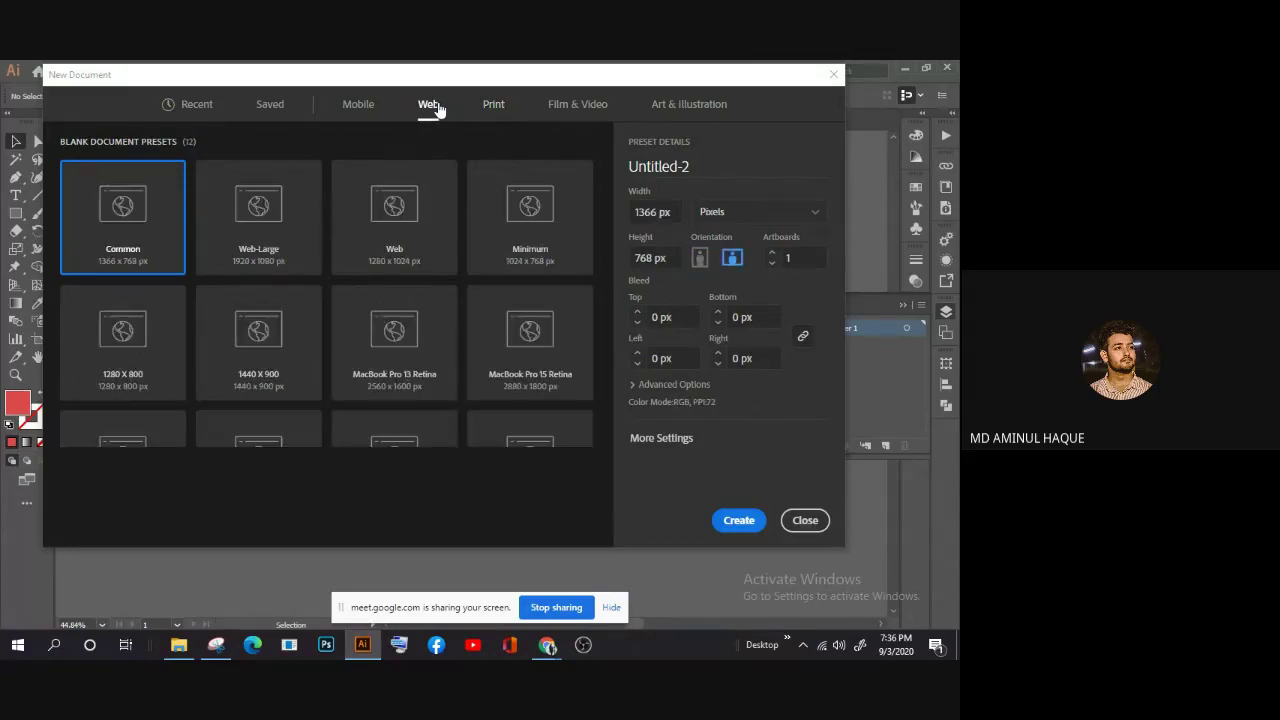
click(493, 106)
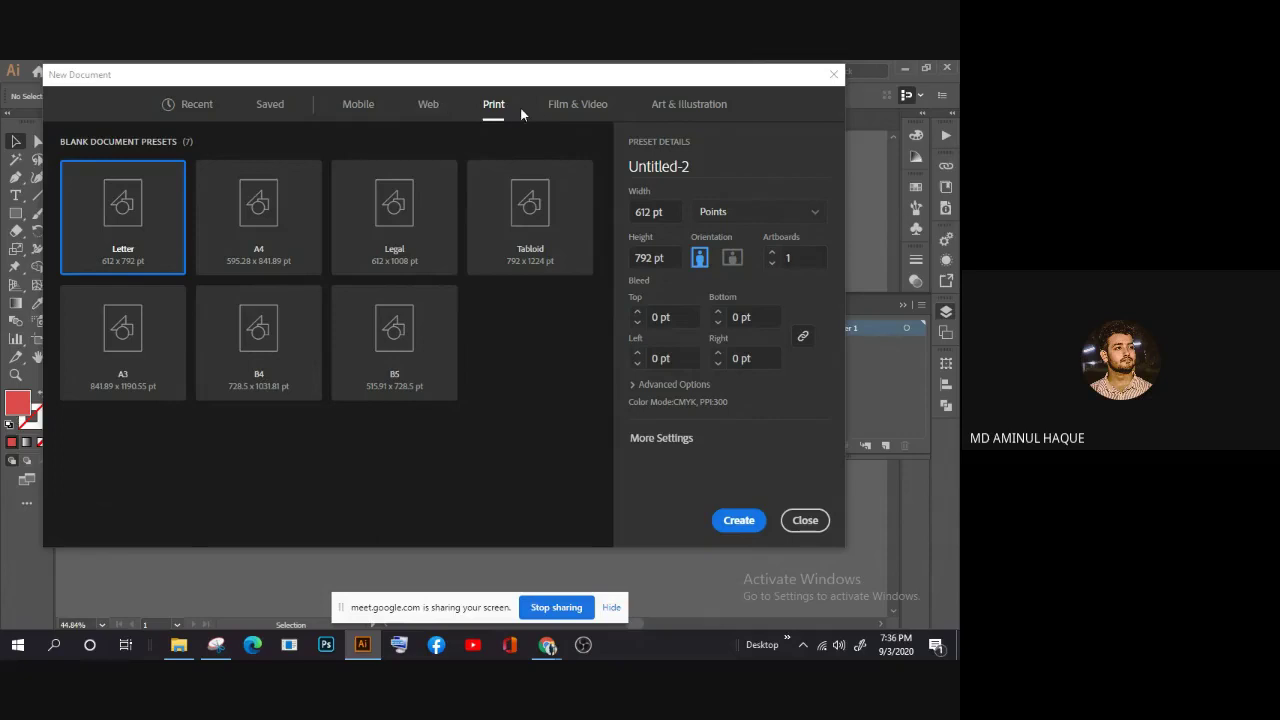
click(436, 111)
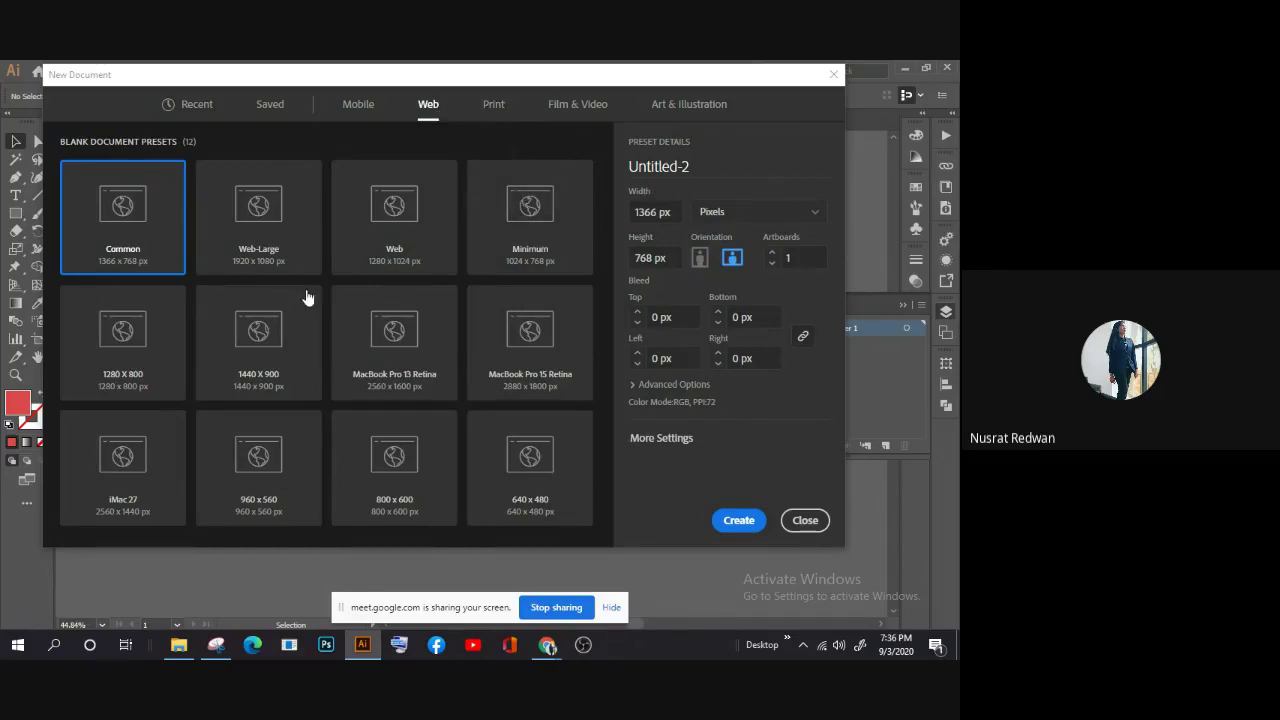
click(493, 112)
click(358, 112)
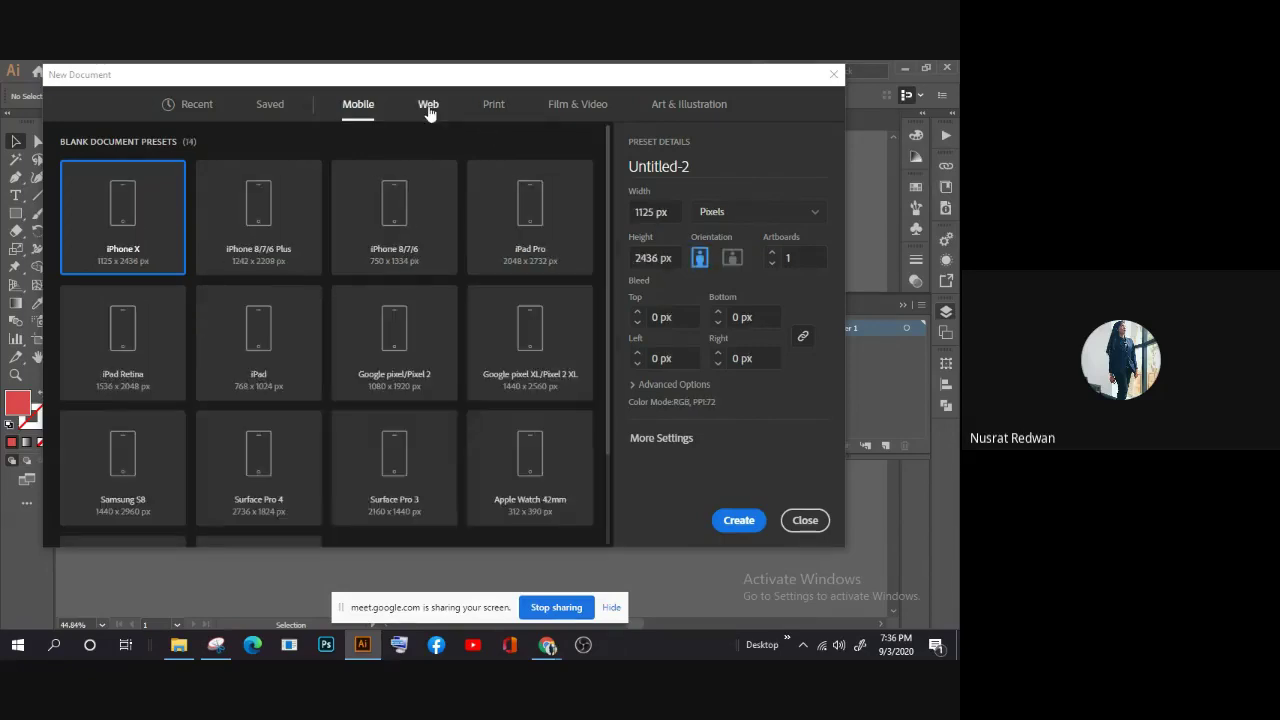
click(428, 108)
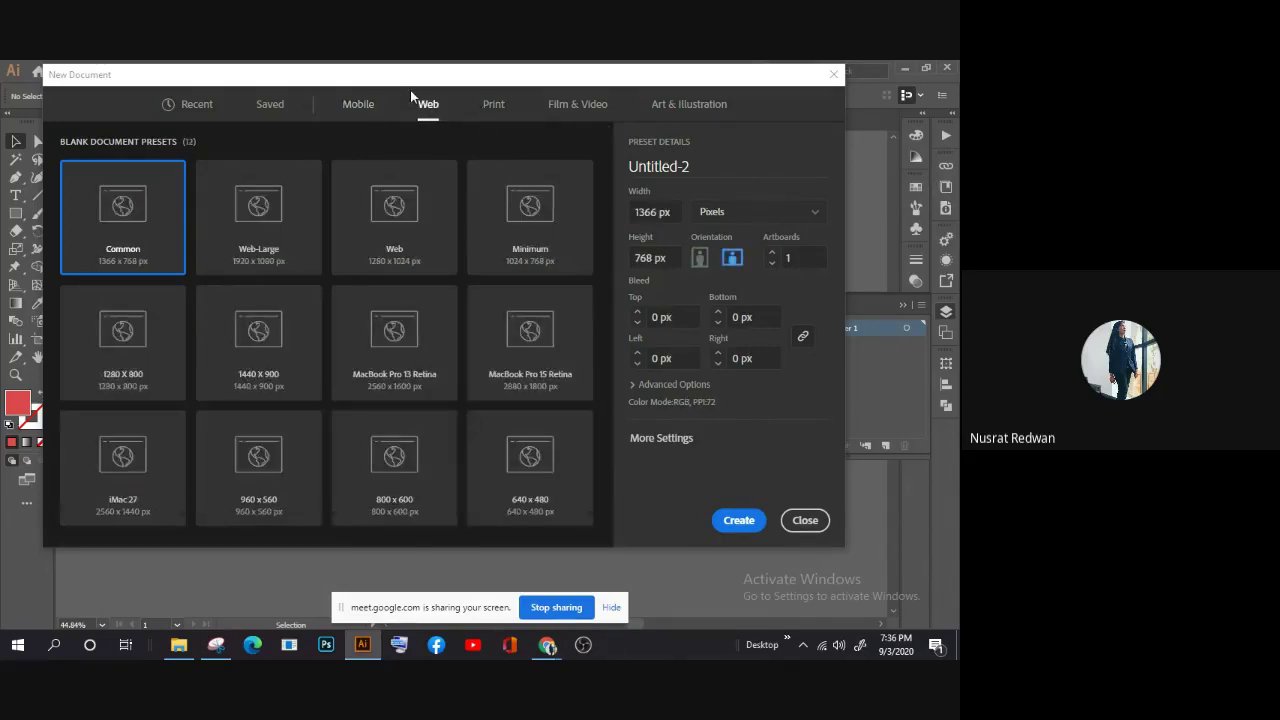
click(497, 112)
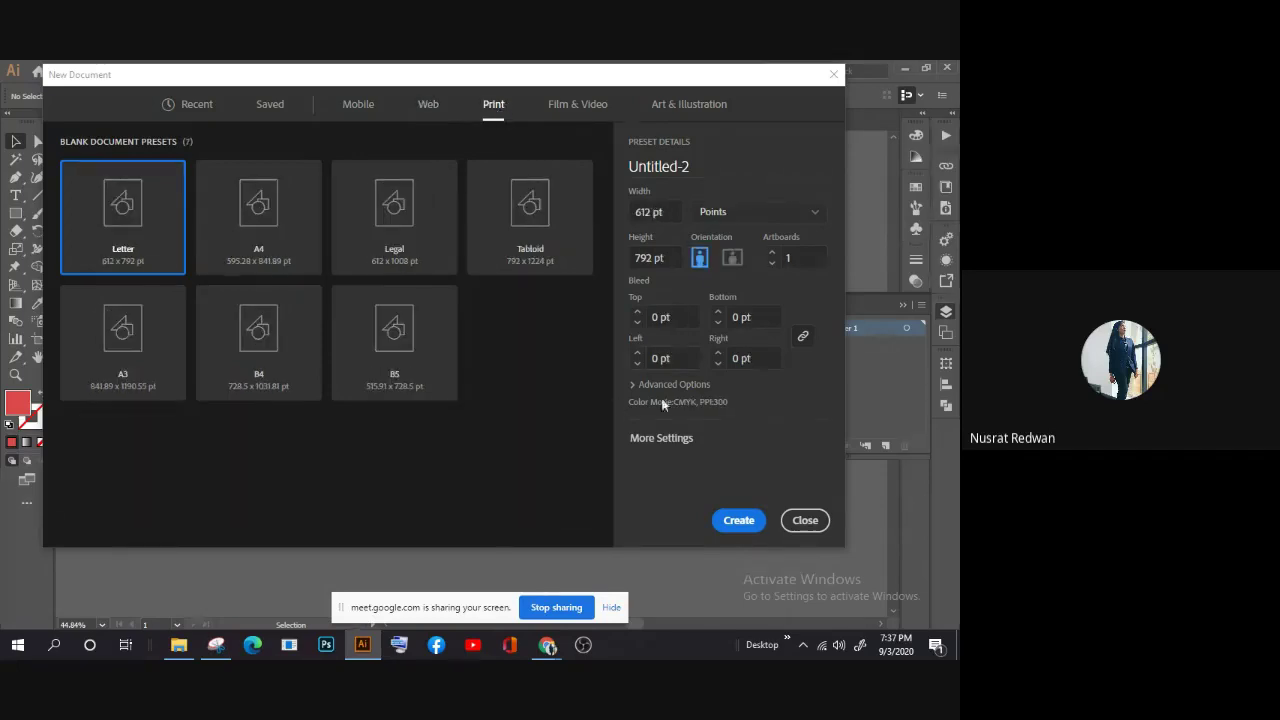
click(631, 385)
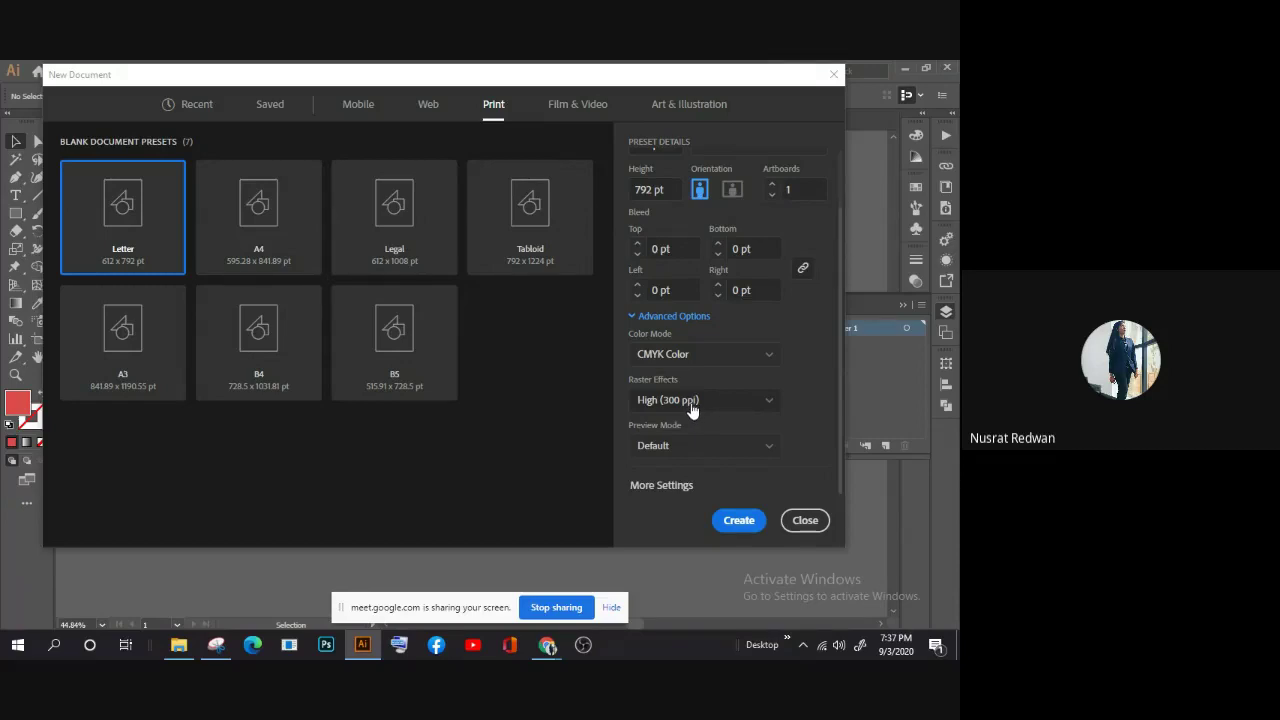
click(426, 108)
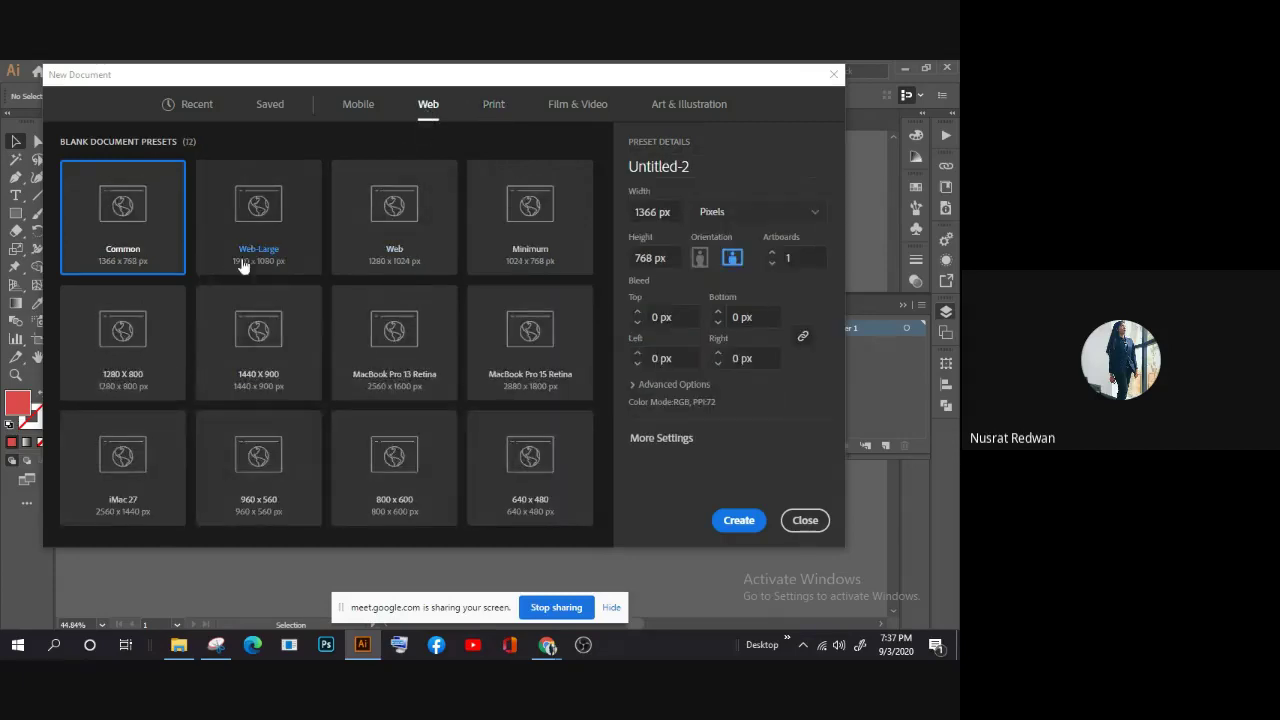
Step: Set width and height to 1500 px and create the square Untitled-2 document
click(698, 213)
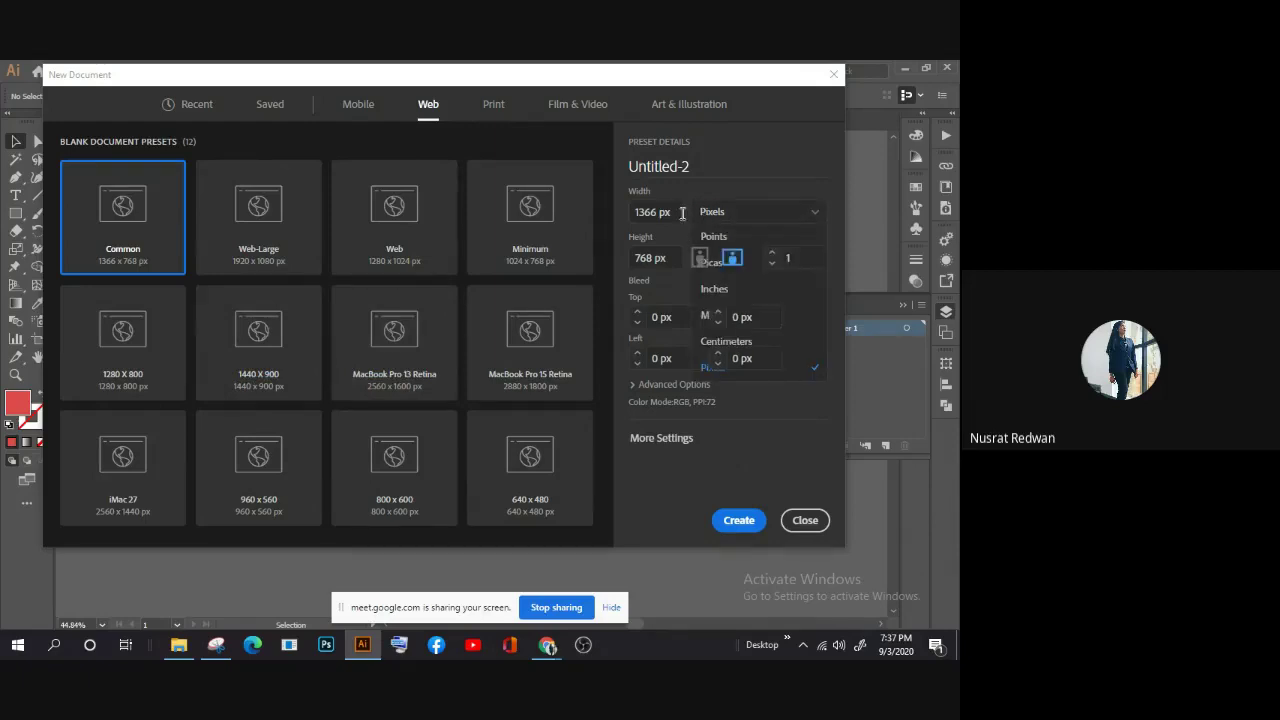
click(682, 212)
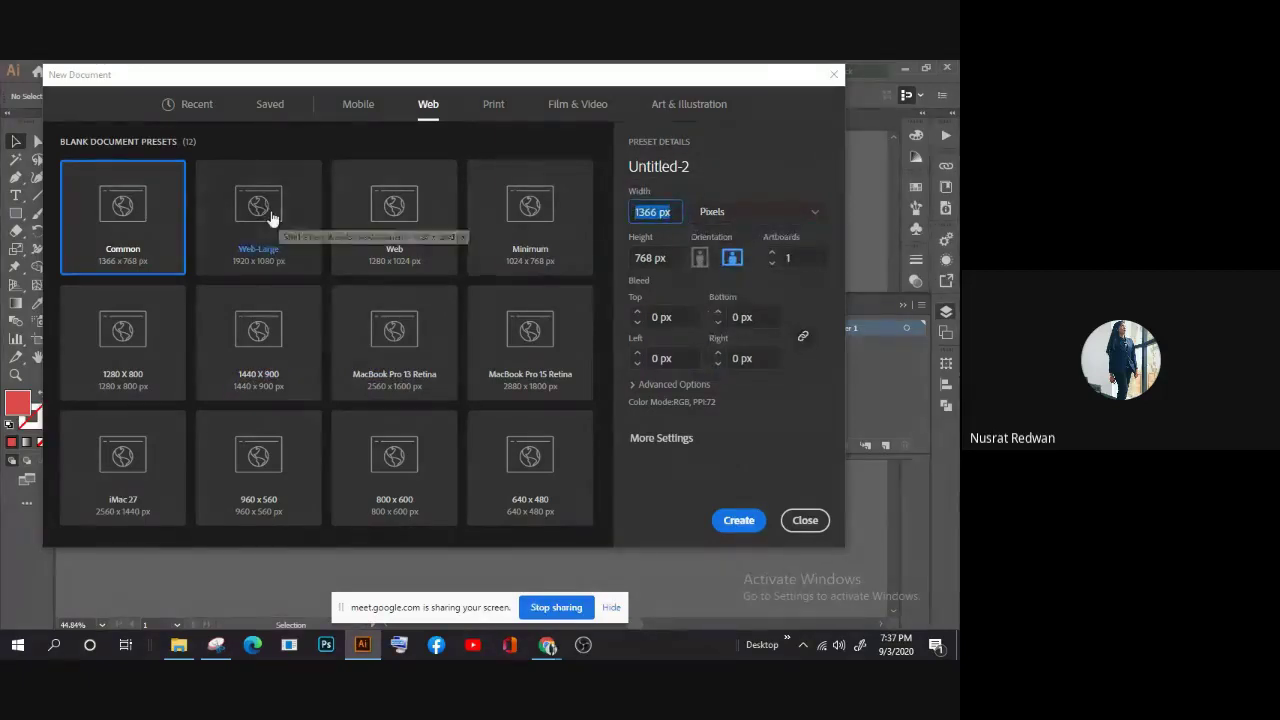
text(1)
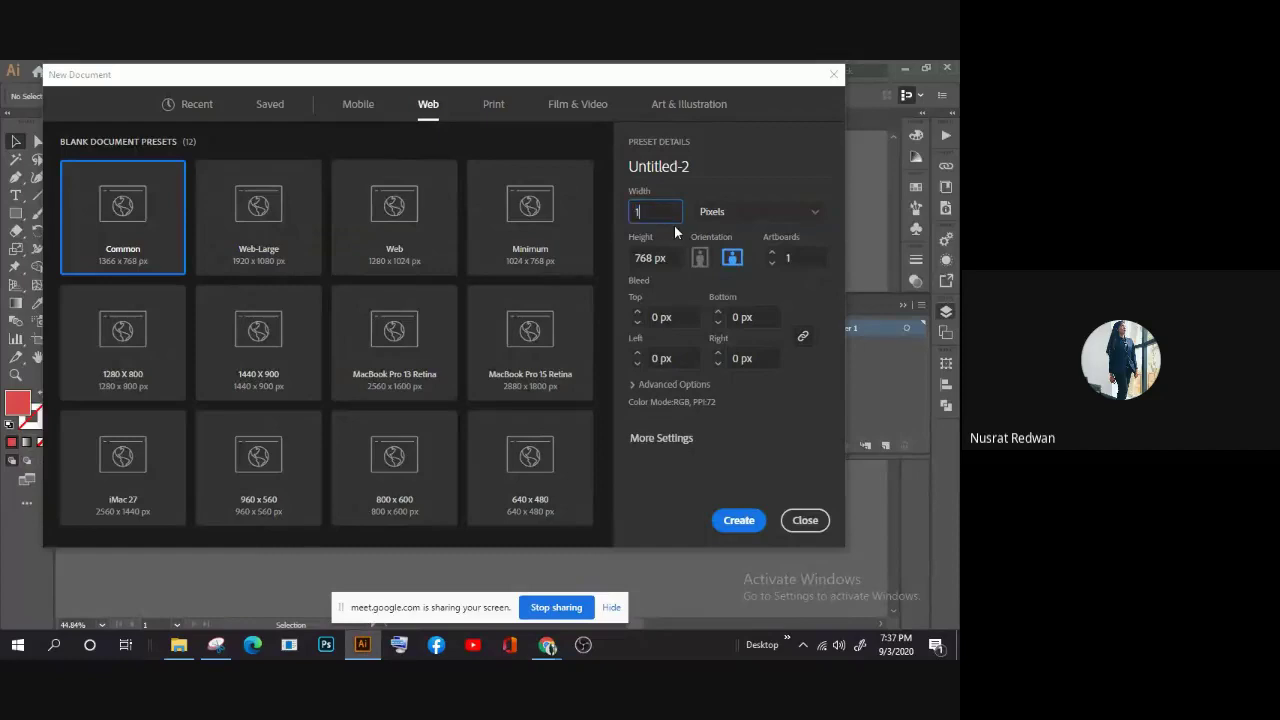
text(500)
click(672, 258)
text(1)
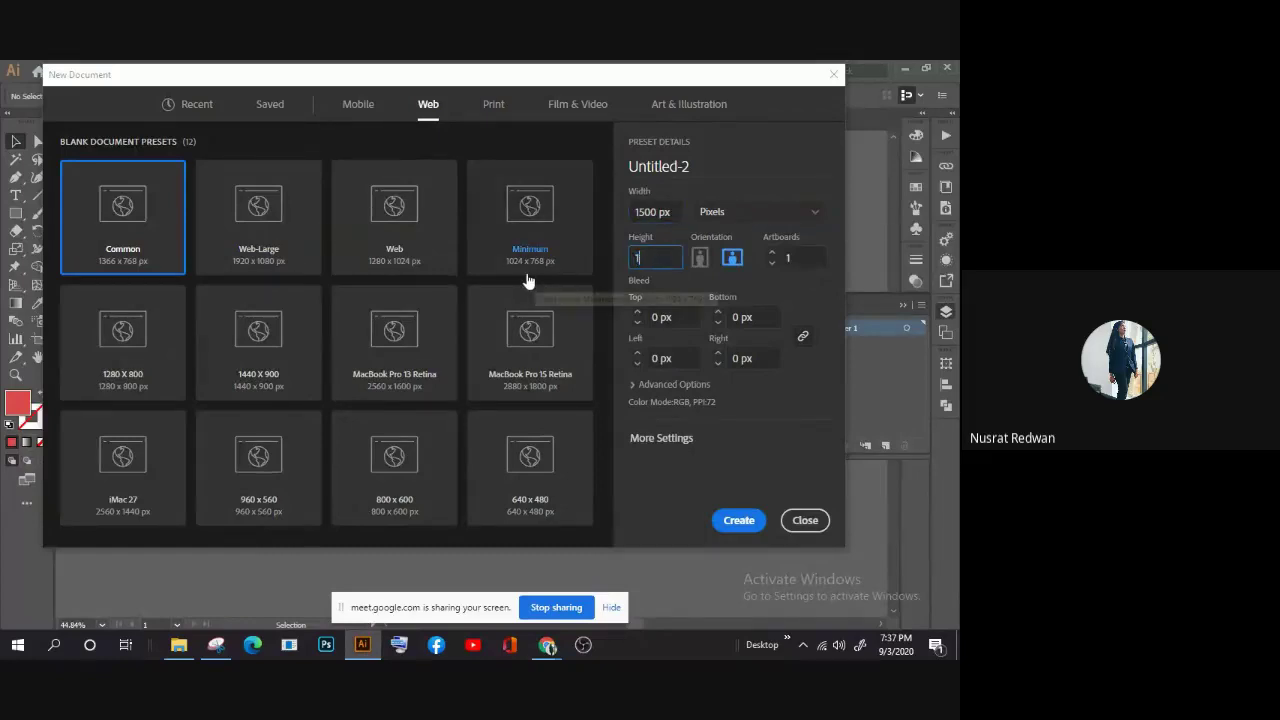
text(500)
click(745, 520)
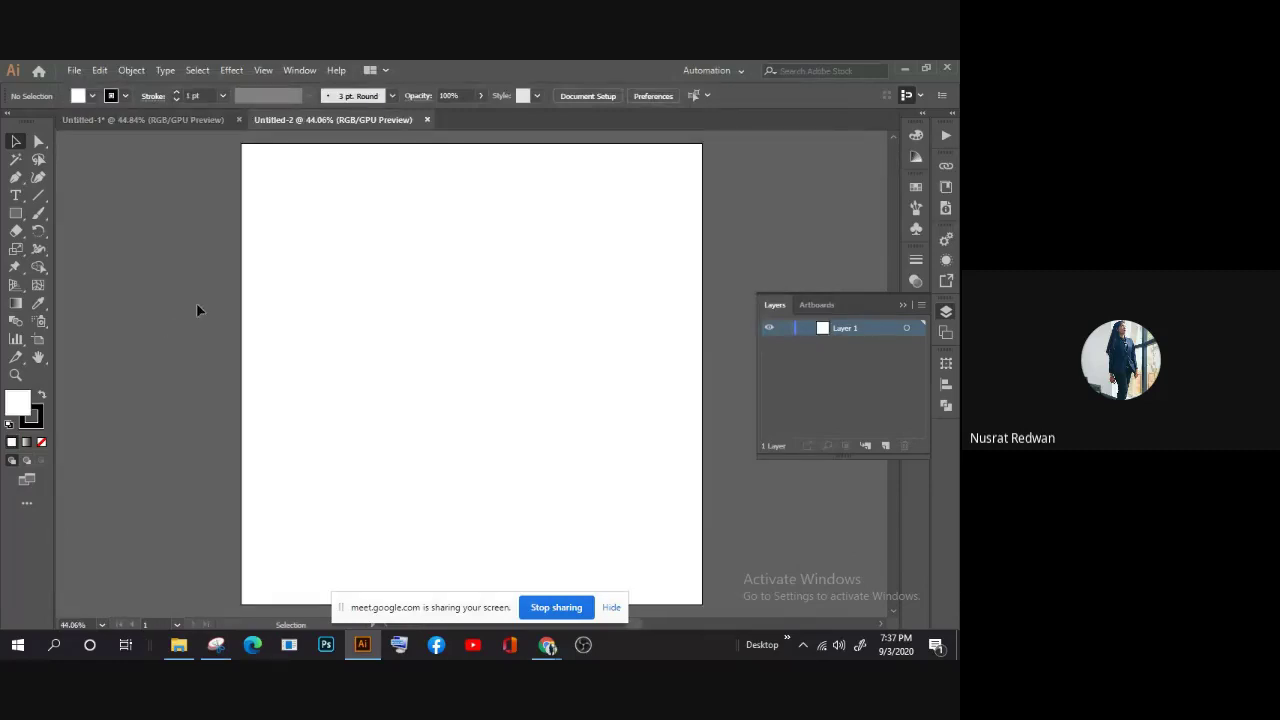
scroll(196, 303, up, 1)
scroll(210, 291, down, 1)
Step: Draw a rectangle covering the whole artboard and select it
click(15, 213)
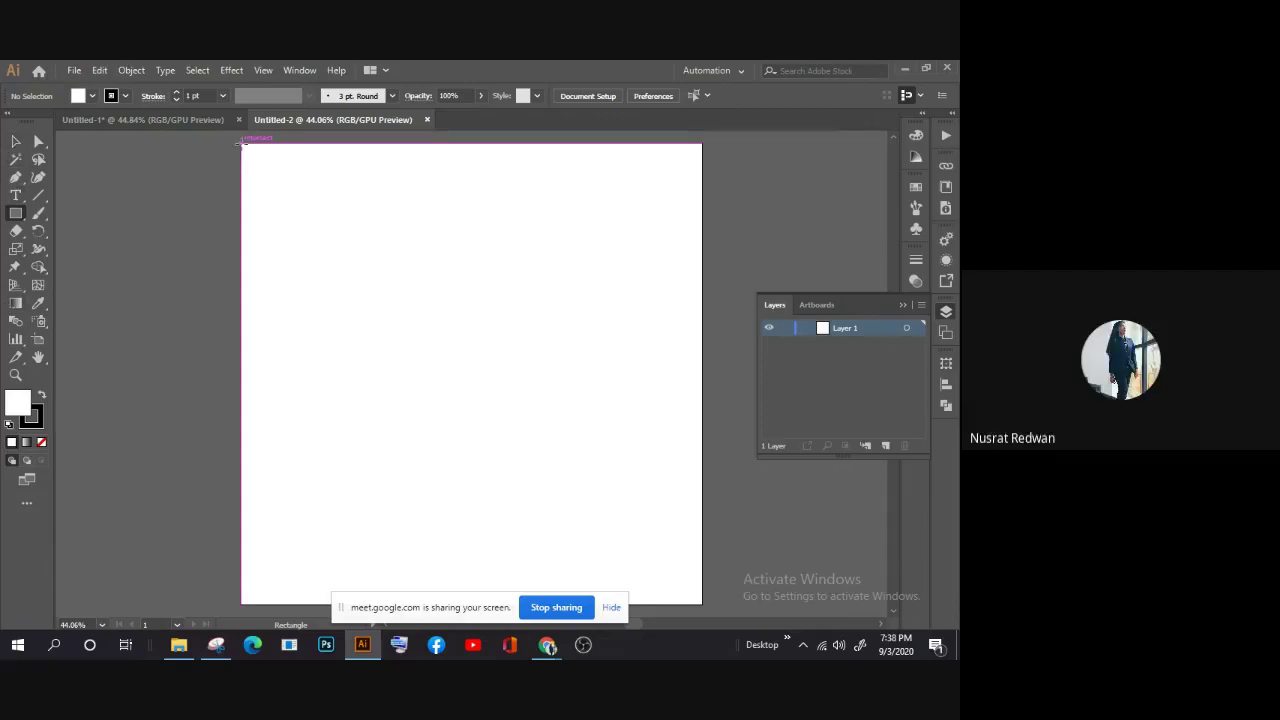
mouse_move(241, 143)
mouse_down()
mouse_move(484, 484)
mouse_move(704, 607)
mouse_up()
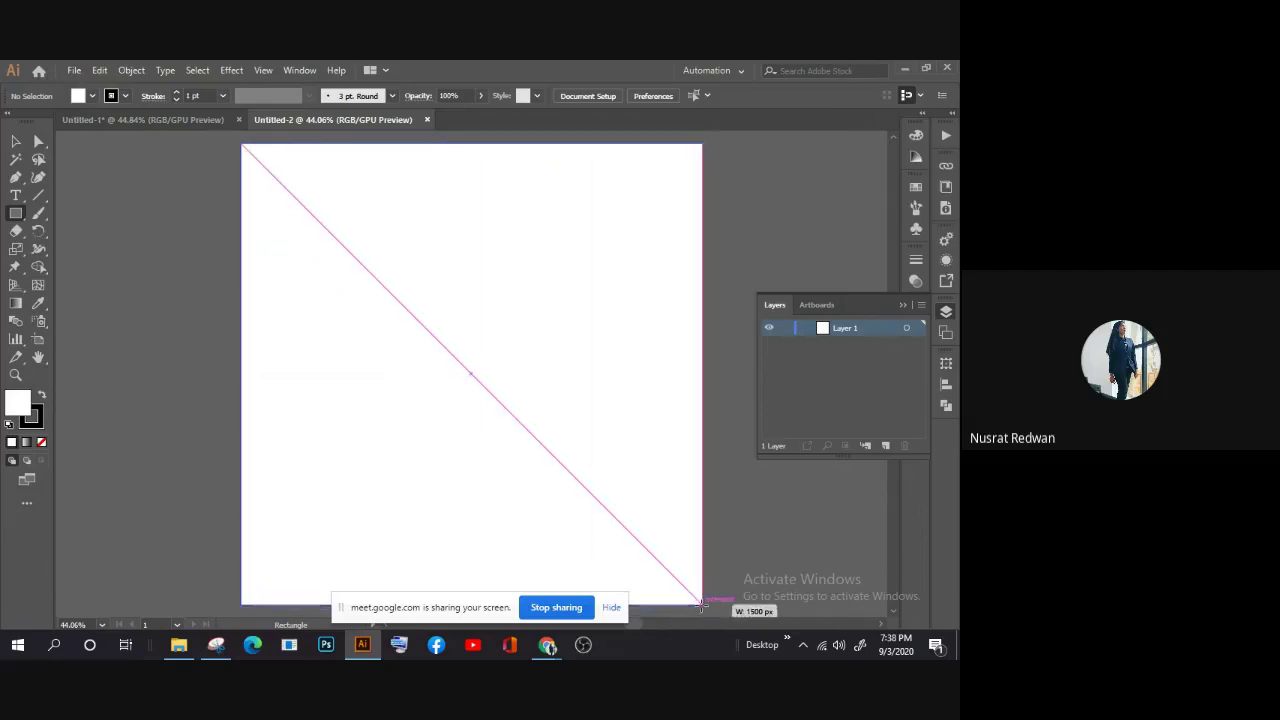
drag(704, 607, 702, 603)
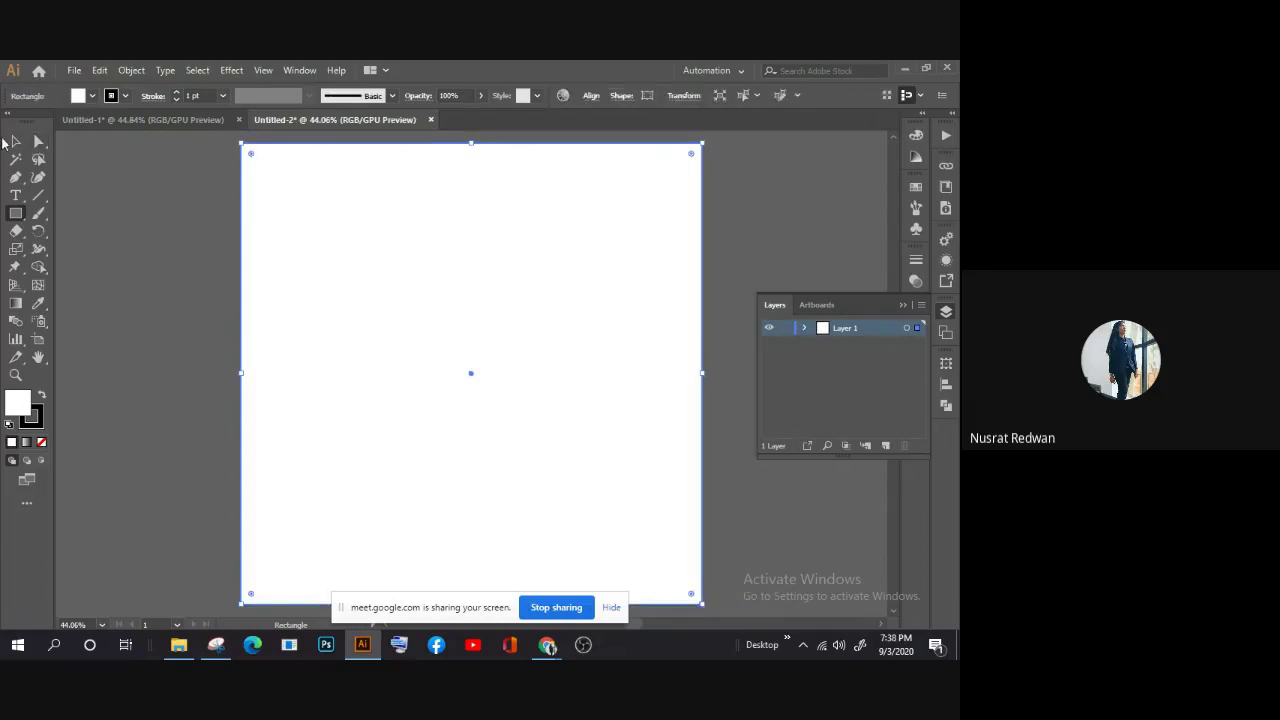
click(15, 141)
click(211, 284)
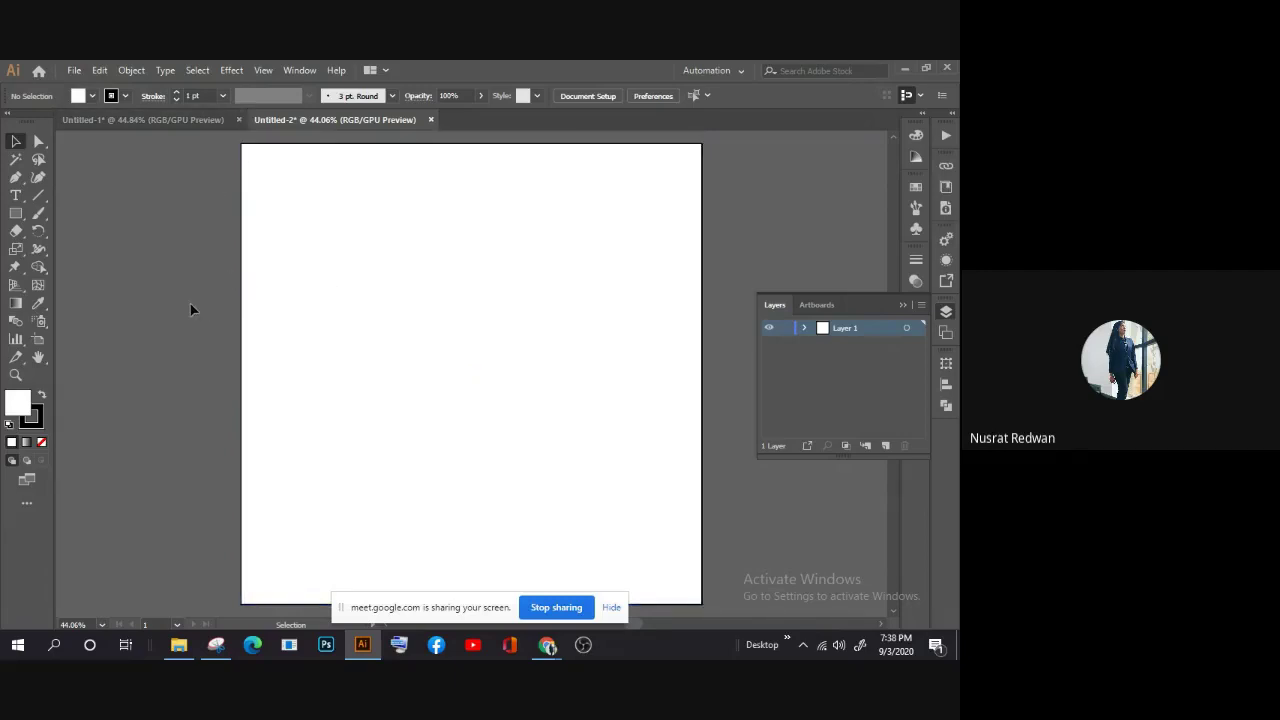
drag(236, 286, 345, 390)
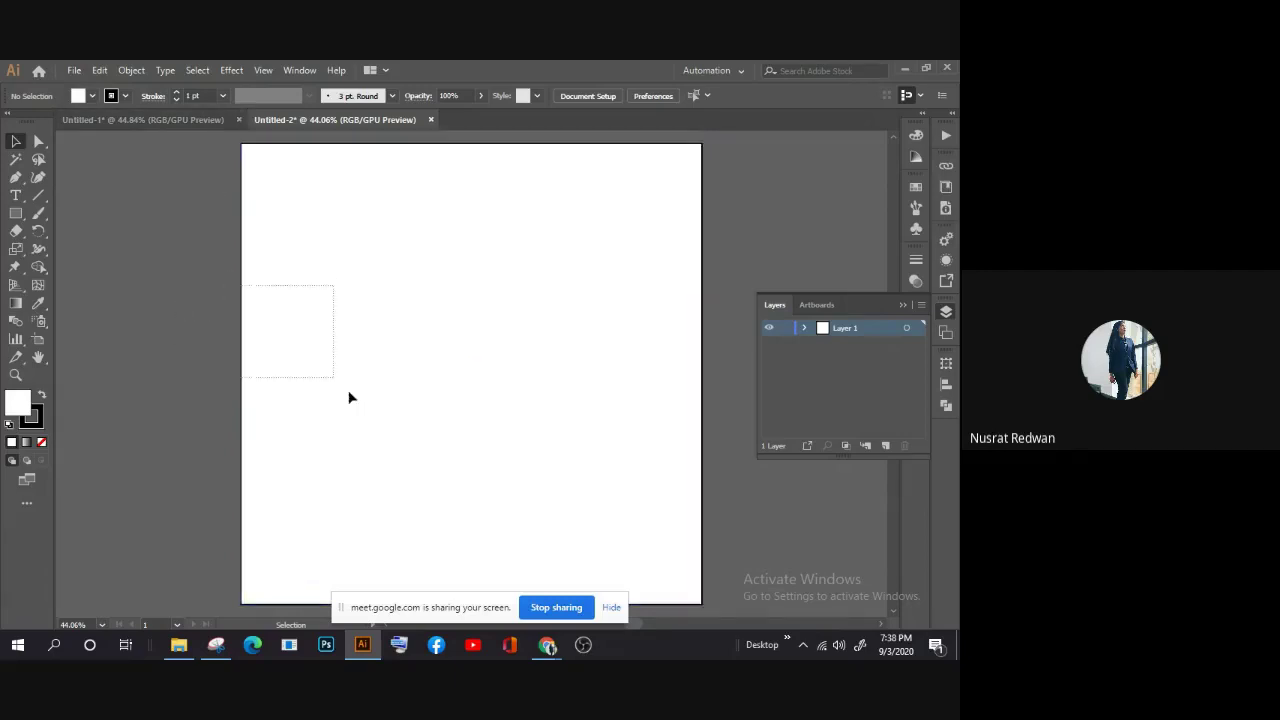
Step: Give the rectangle a dark red fill and no stroke
double_click(16, 410)
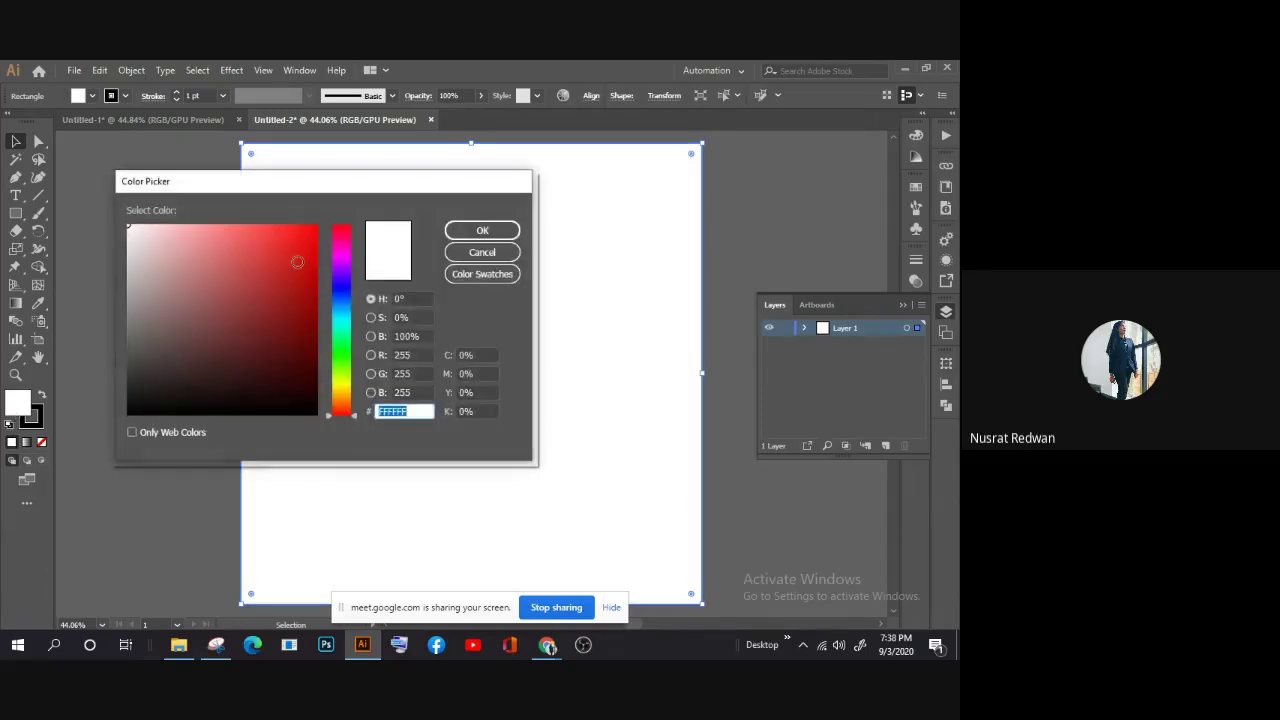
click(294, 340)
click(481, 230)
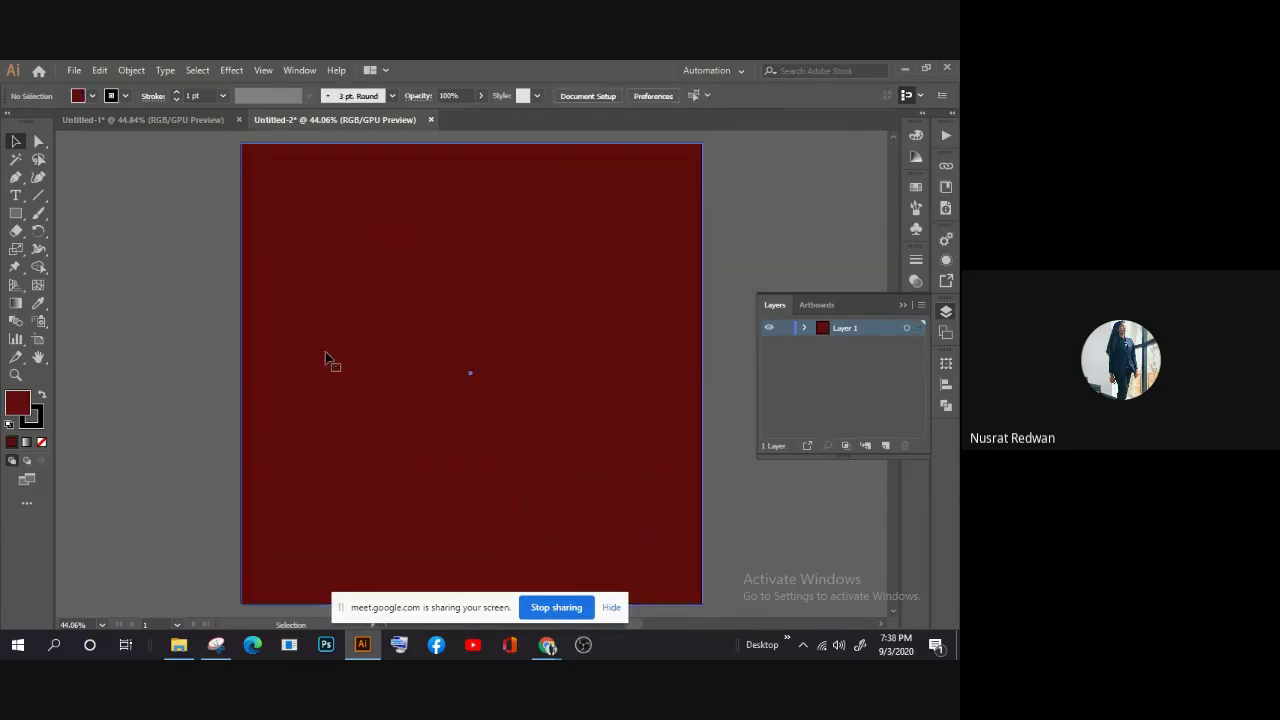
click(32, 416)
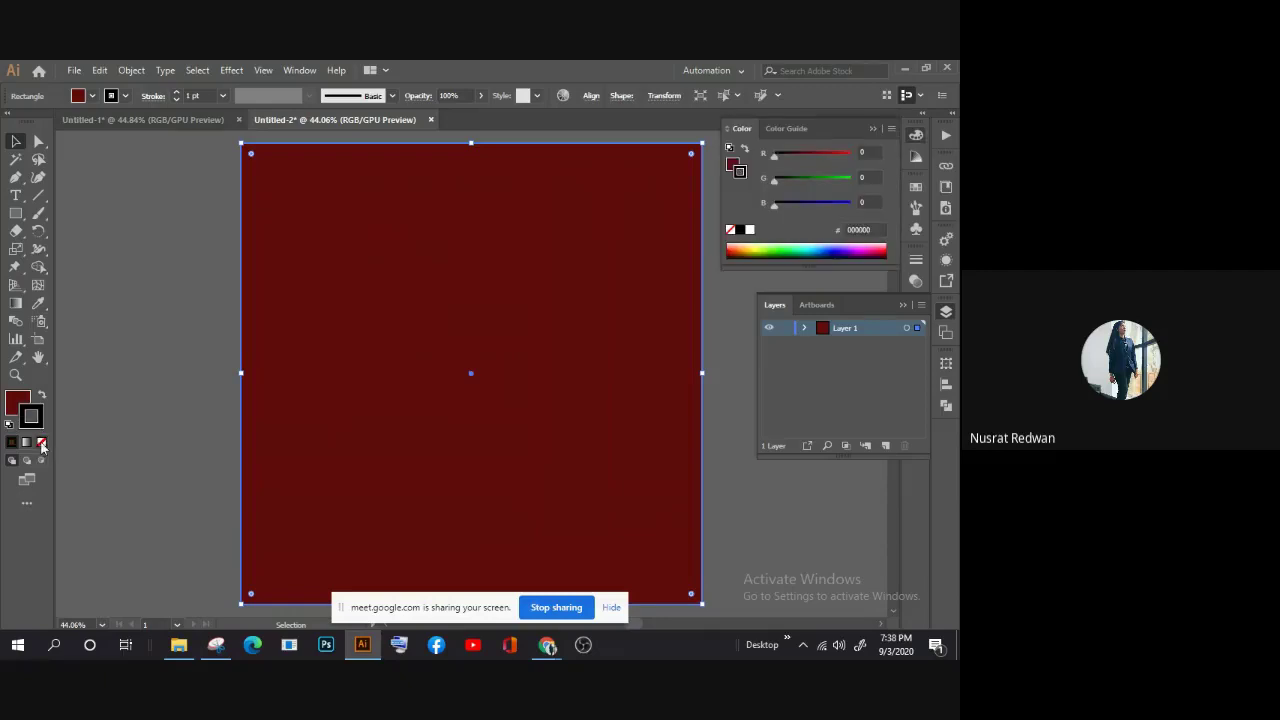
click(40, 443)
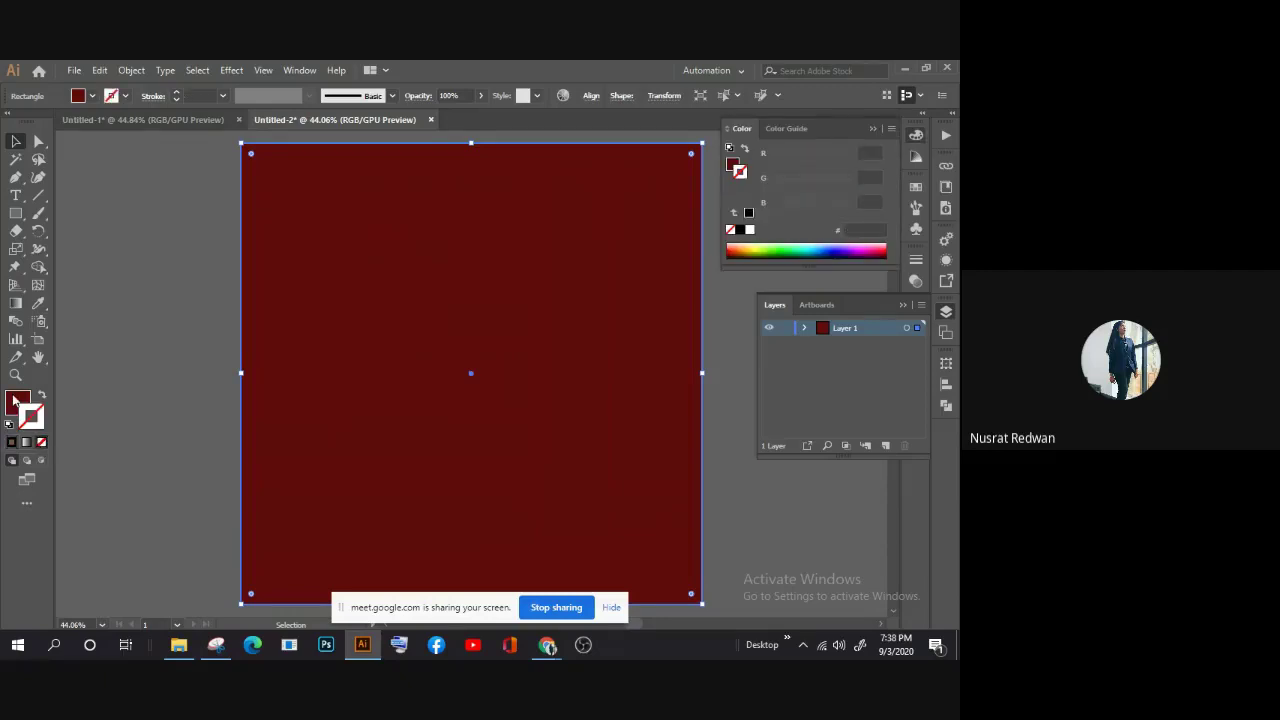
Step: Delete the dark red rectangle, leaving the artboard blank
click(196, 341)
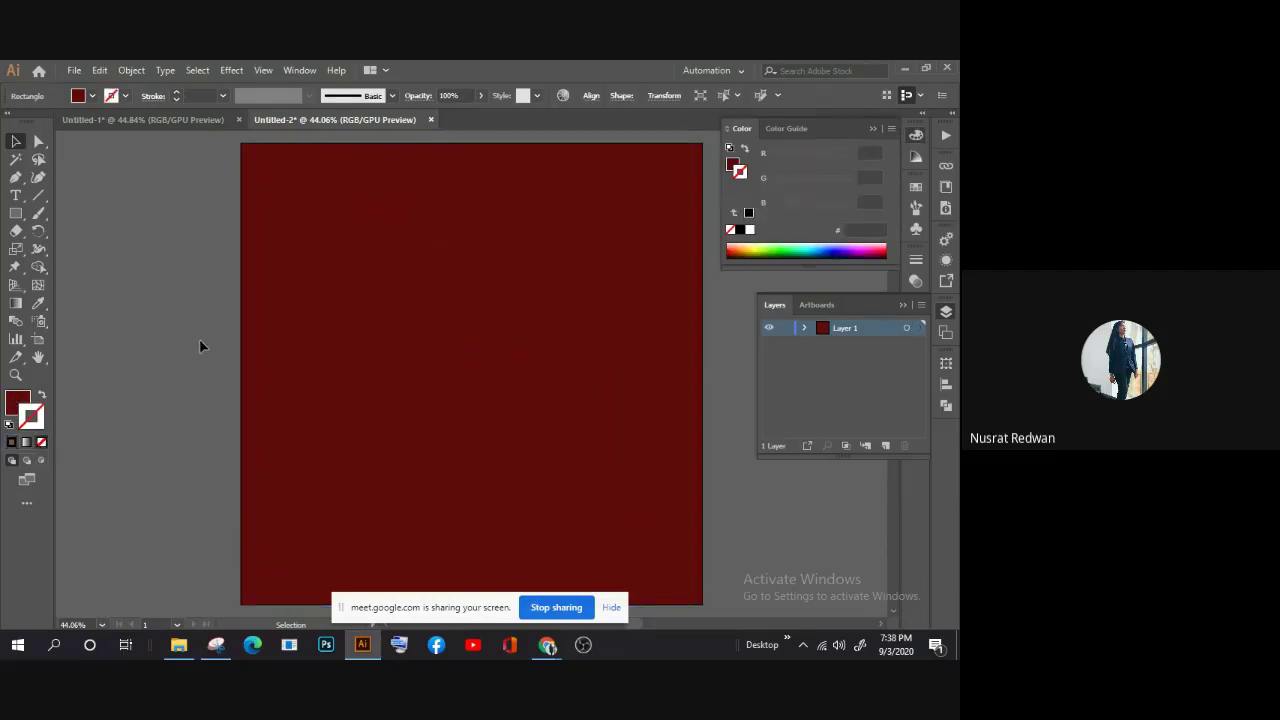
click(412, 345)
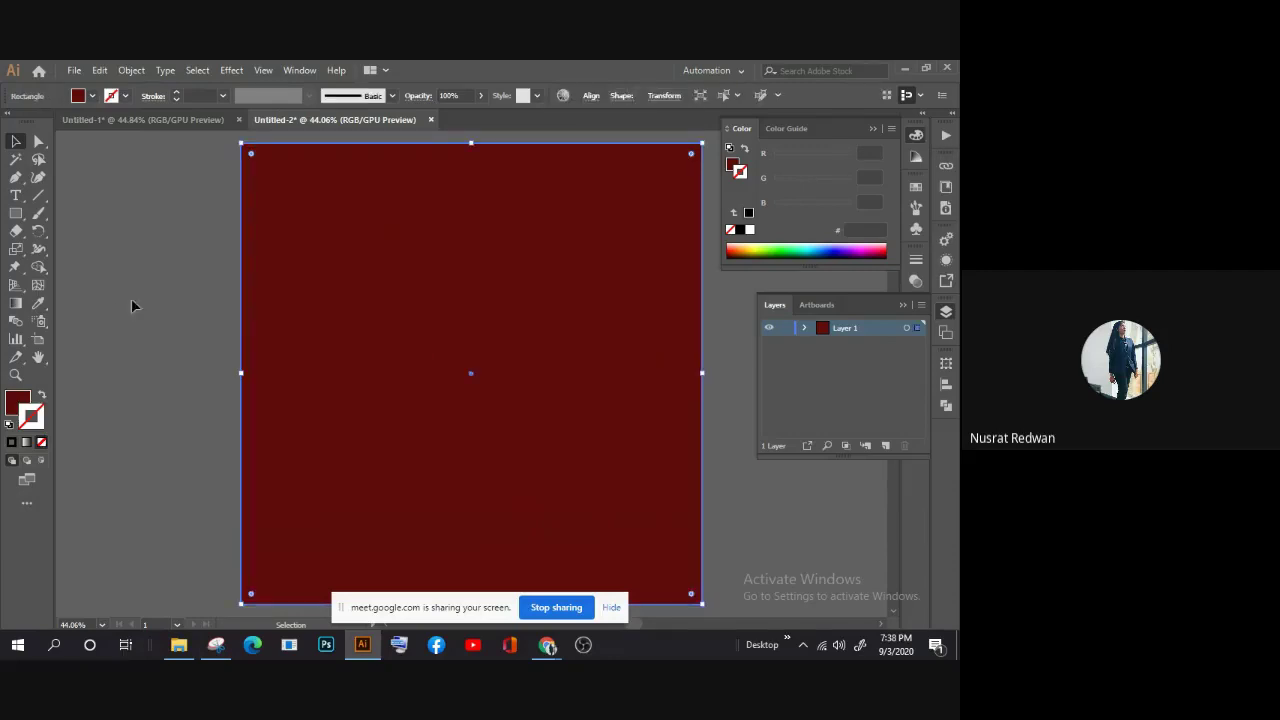
key(Delete)
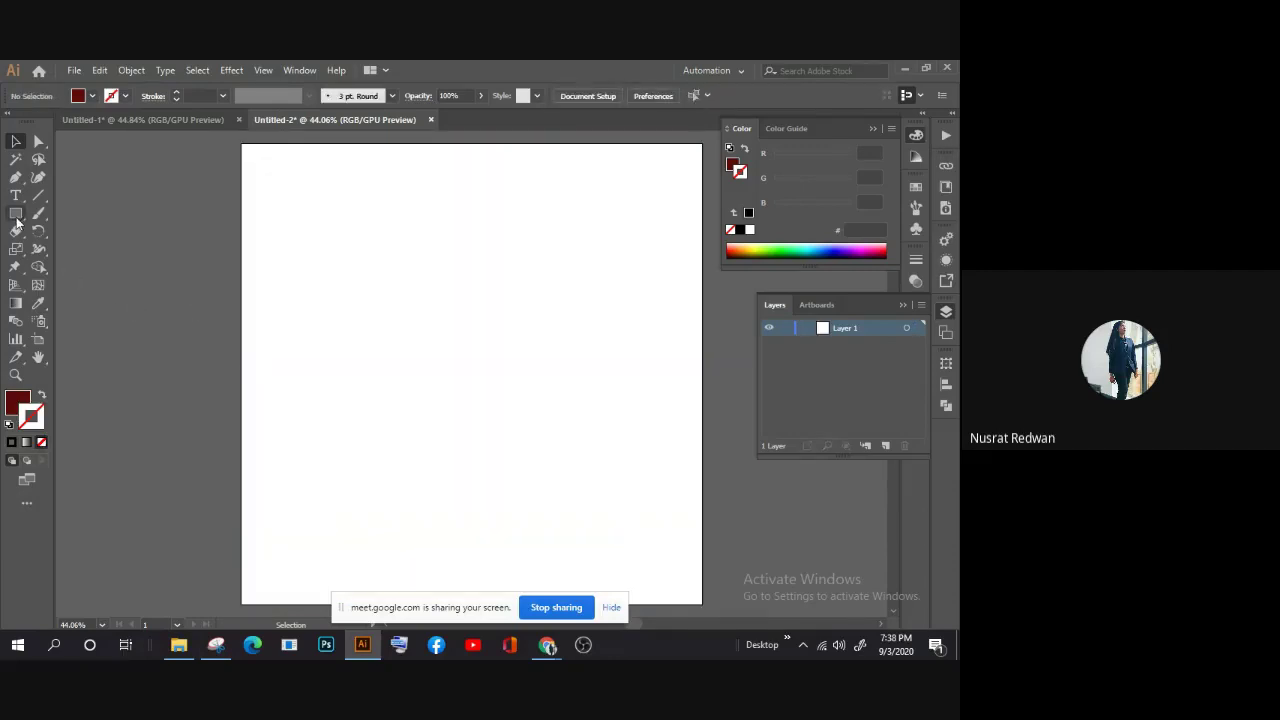
Step: Create a 1500 × 1500 px dark red square with the Rectangle tool
click(15, 215)
click(369, 264)
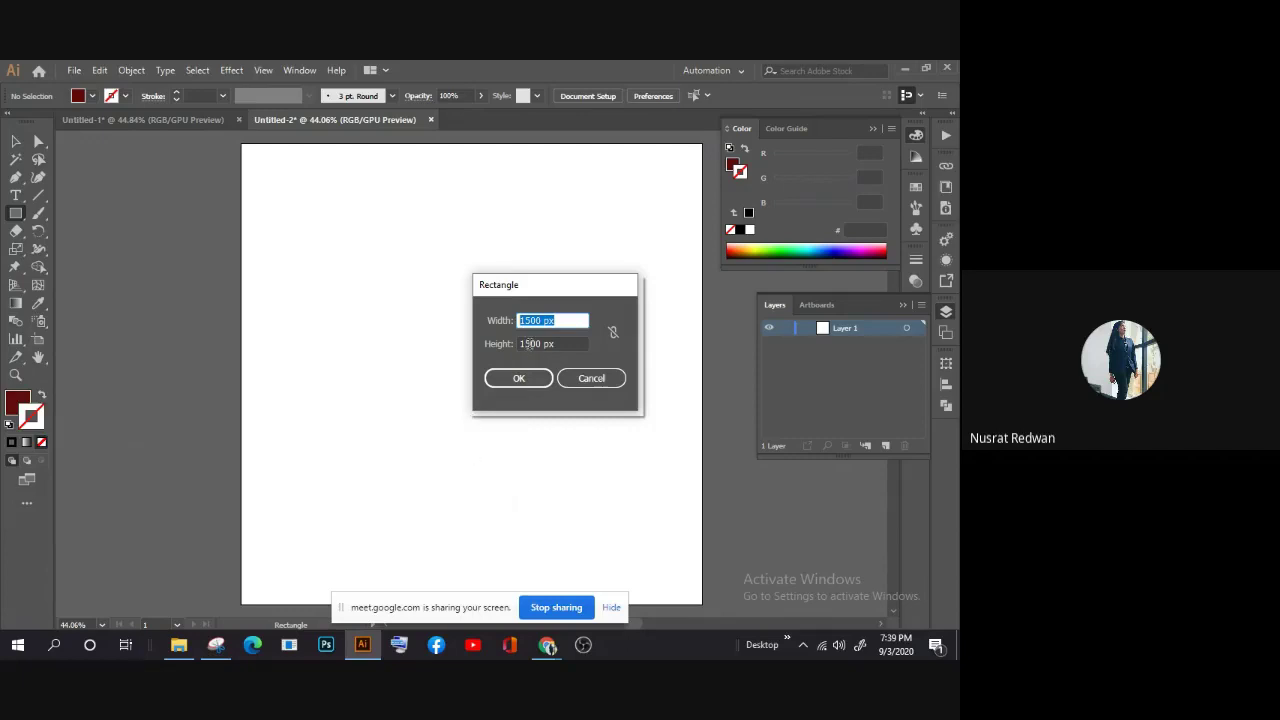
click(560, 320)
click(530, 378)
click(519, 378)
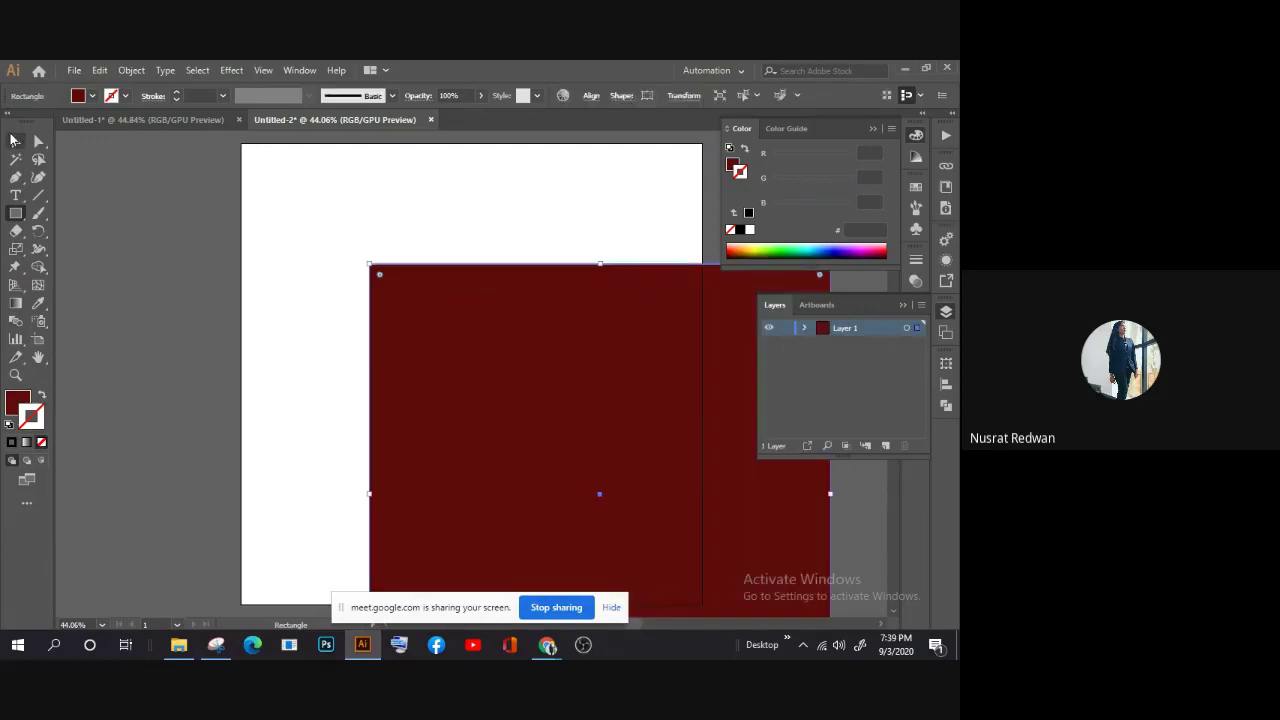
click(16, 141)
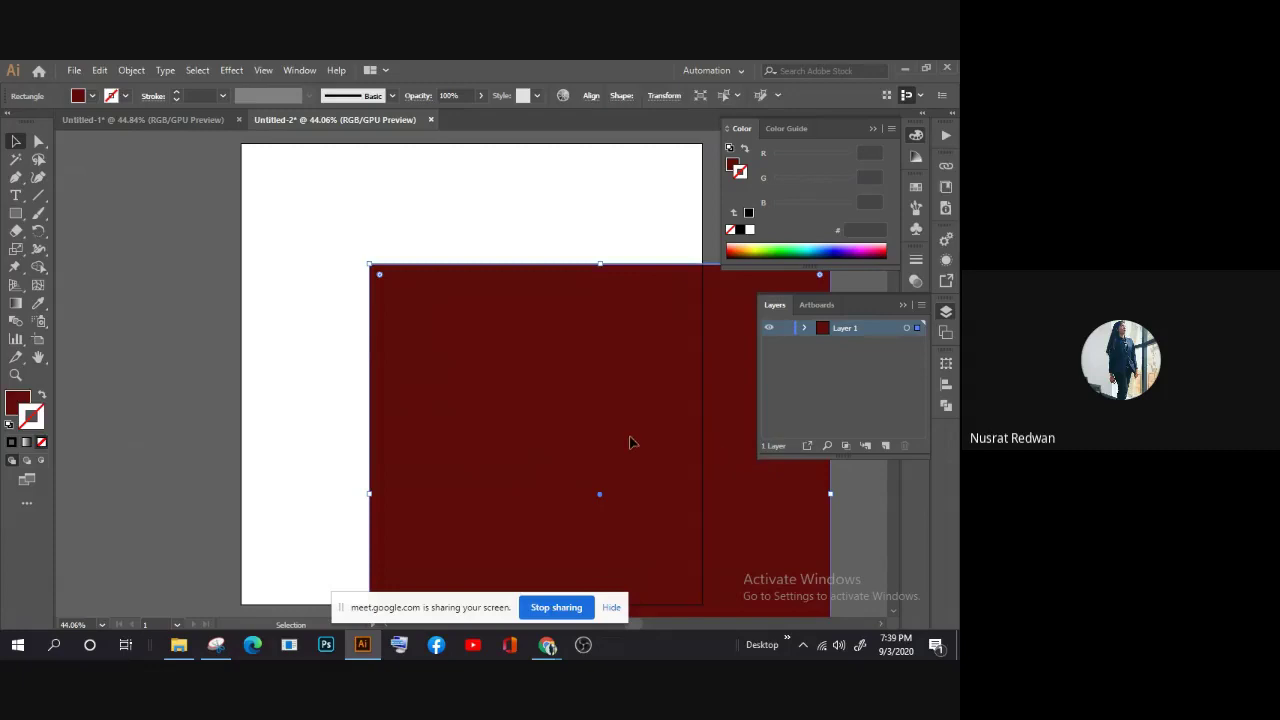
Step: Align the square to cover the artboard exactly and add Layer 2 above it
drag(634, 447, 507, 322)
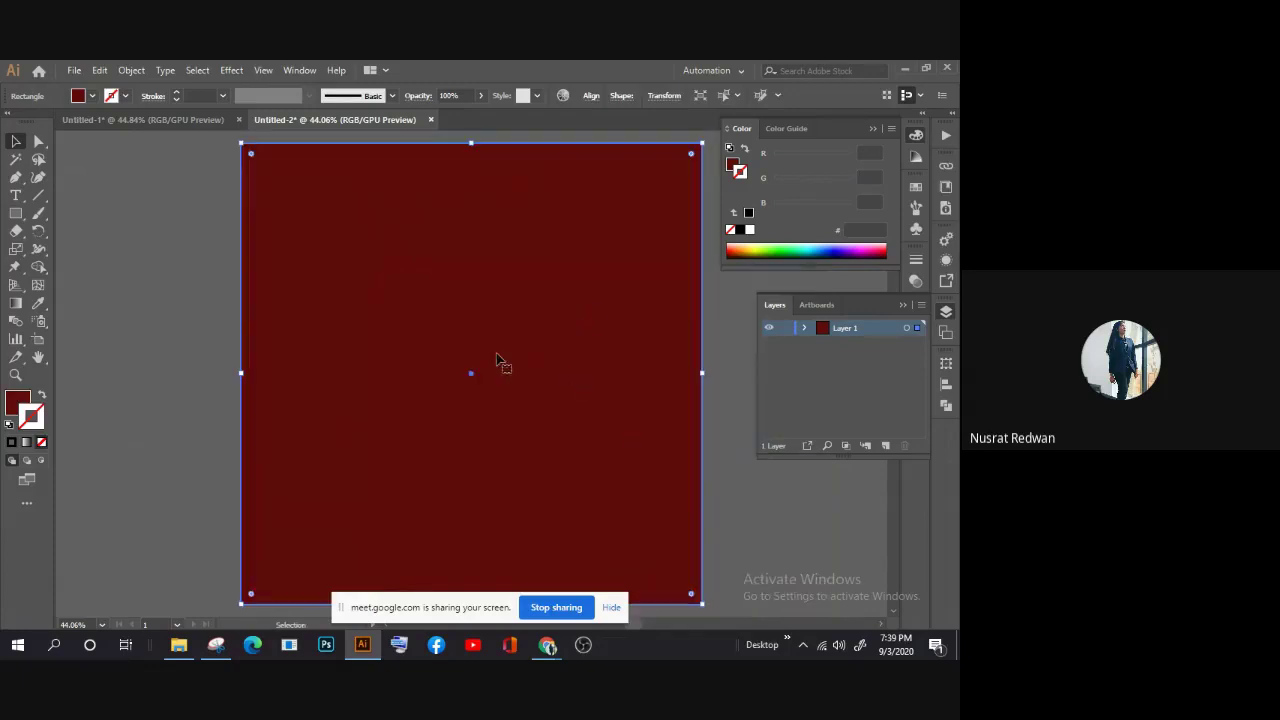
click(224, 313)
click(297, 313)
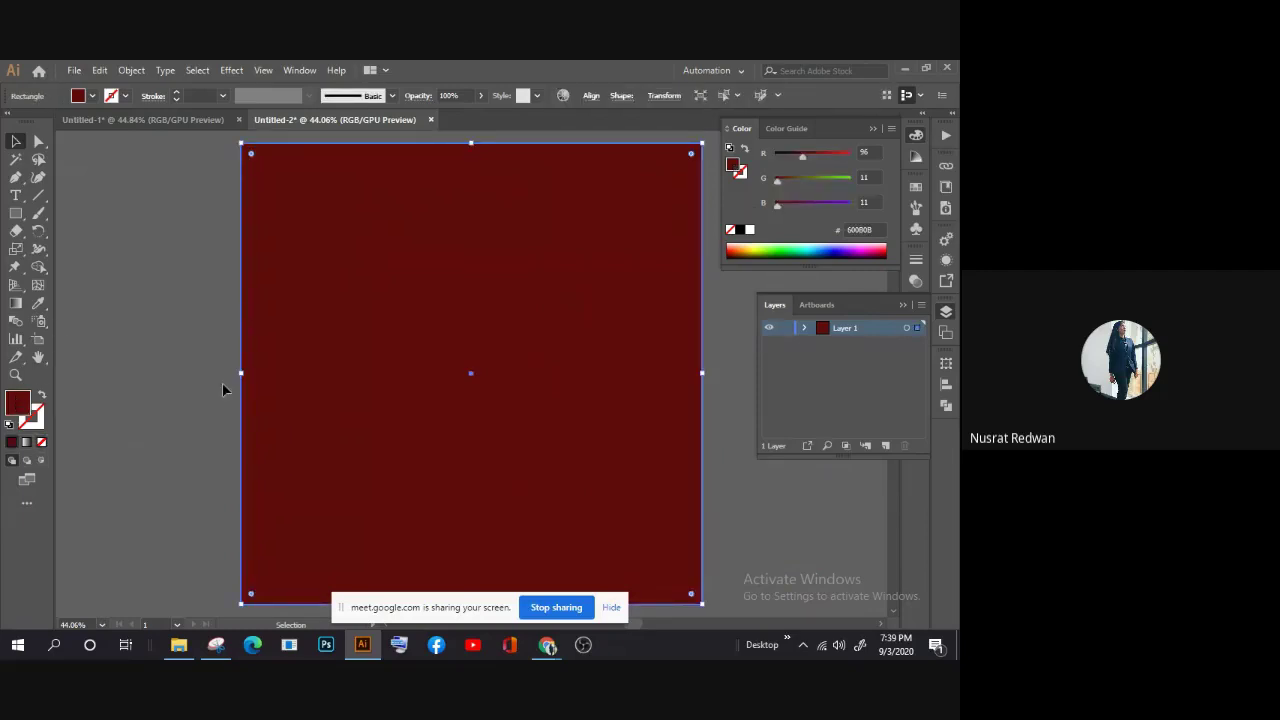
click(167, 381)
click(261, 359)
click(885, 445)
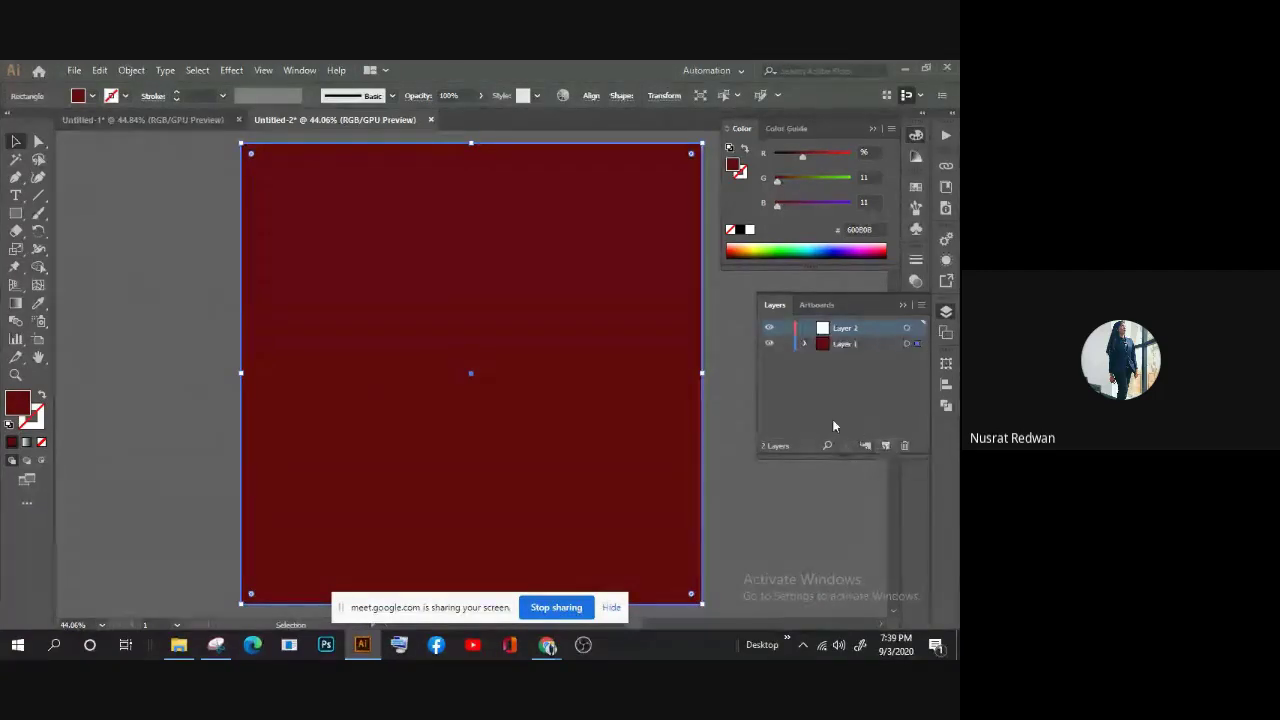
Step: Lock Layer 1 with the red background and make Layer 2 the active layer
click(784, 343)
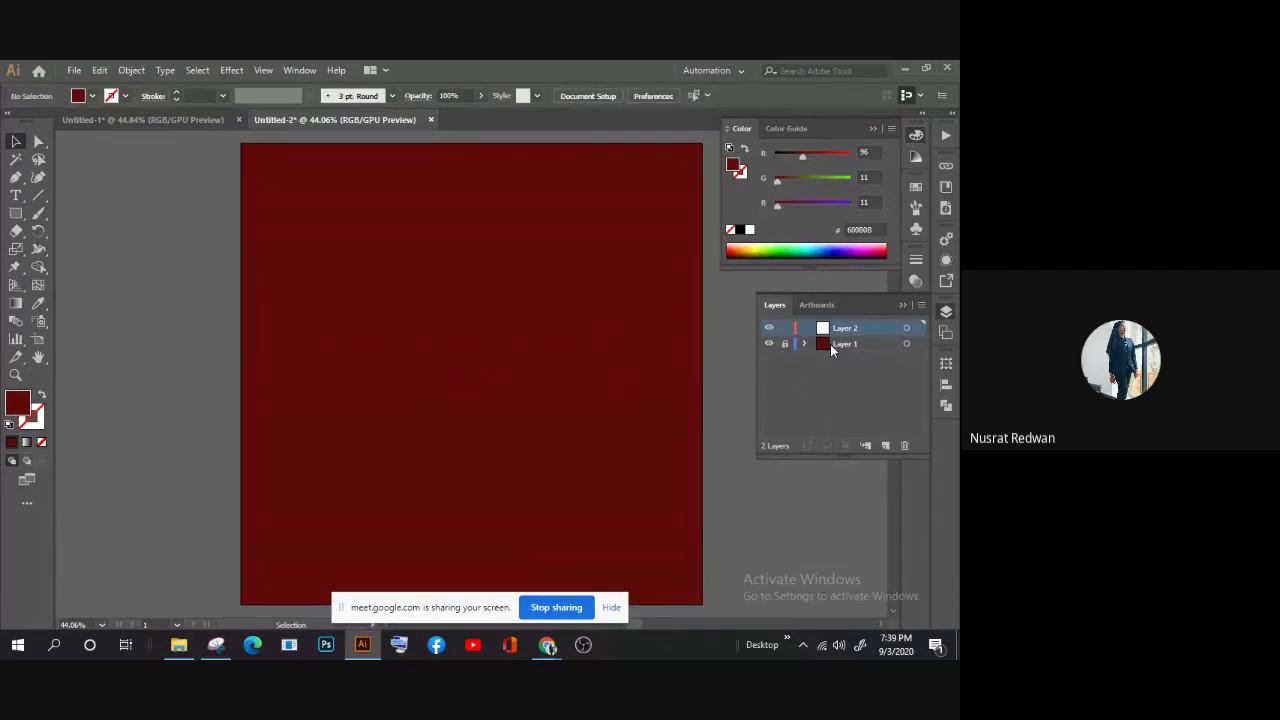
click(830, 344)
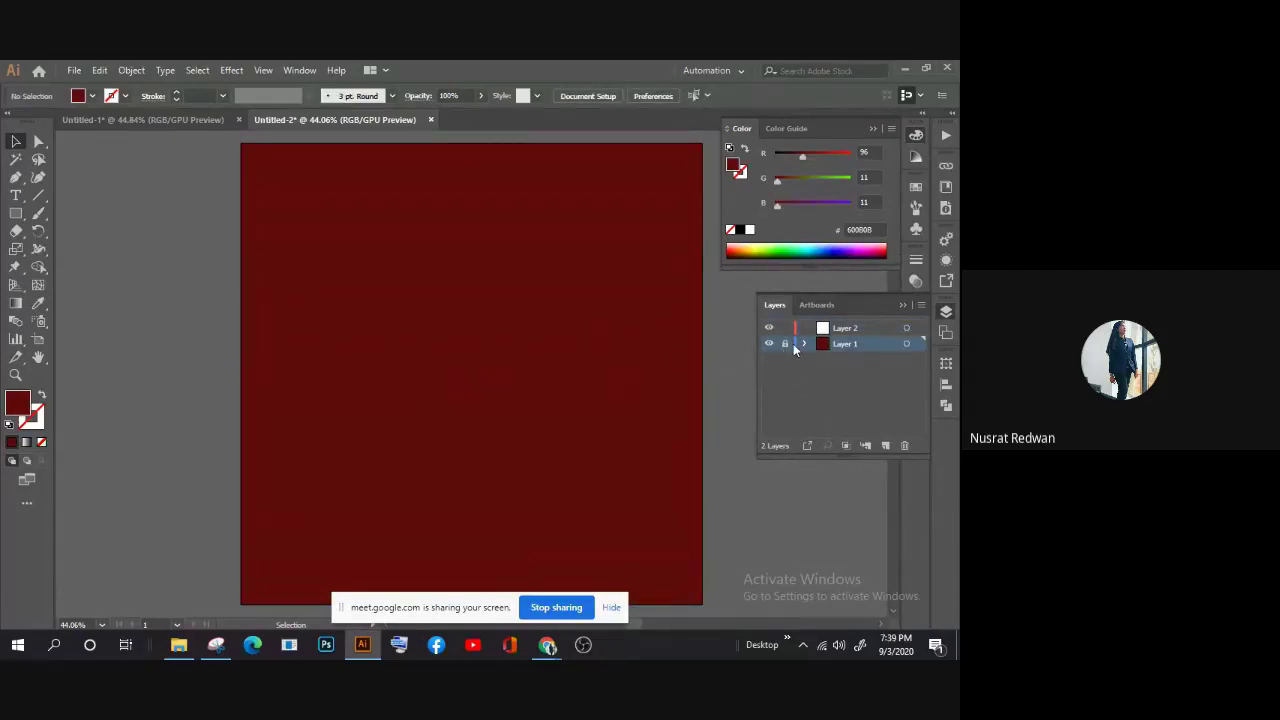
click(862, 330)
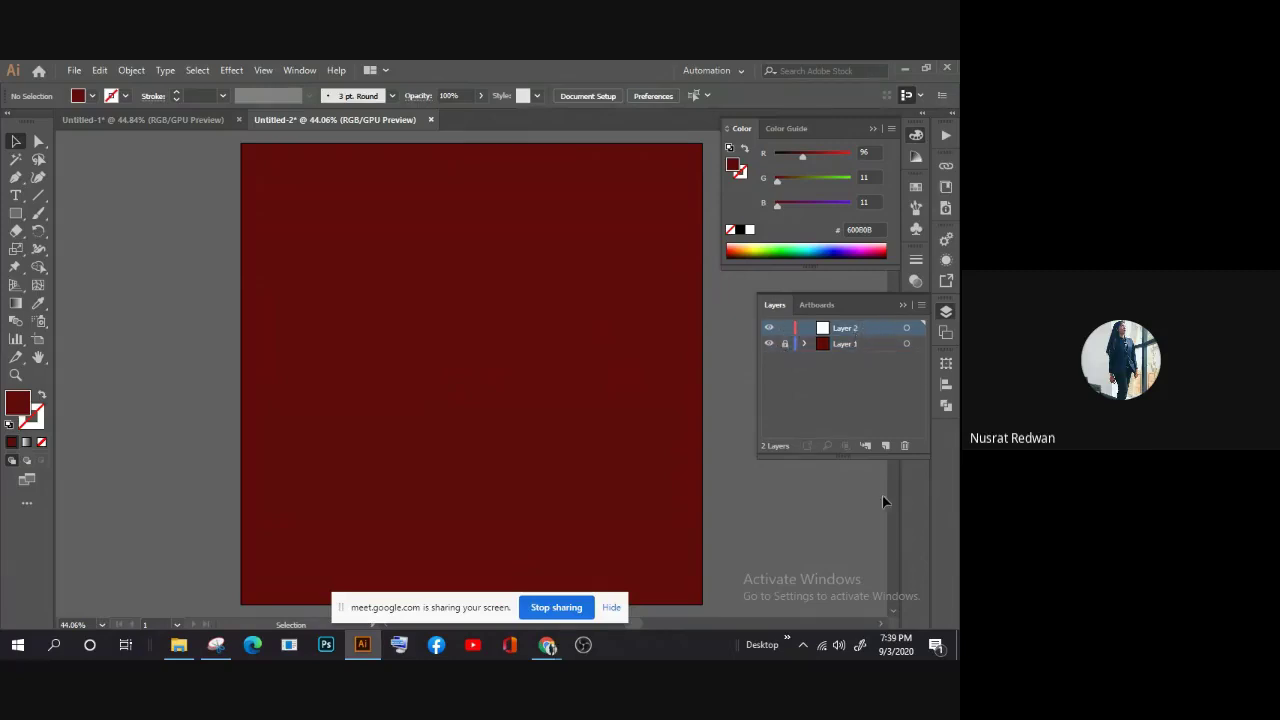
click(15, 196)
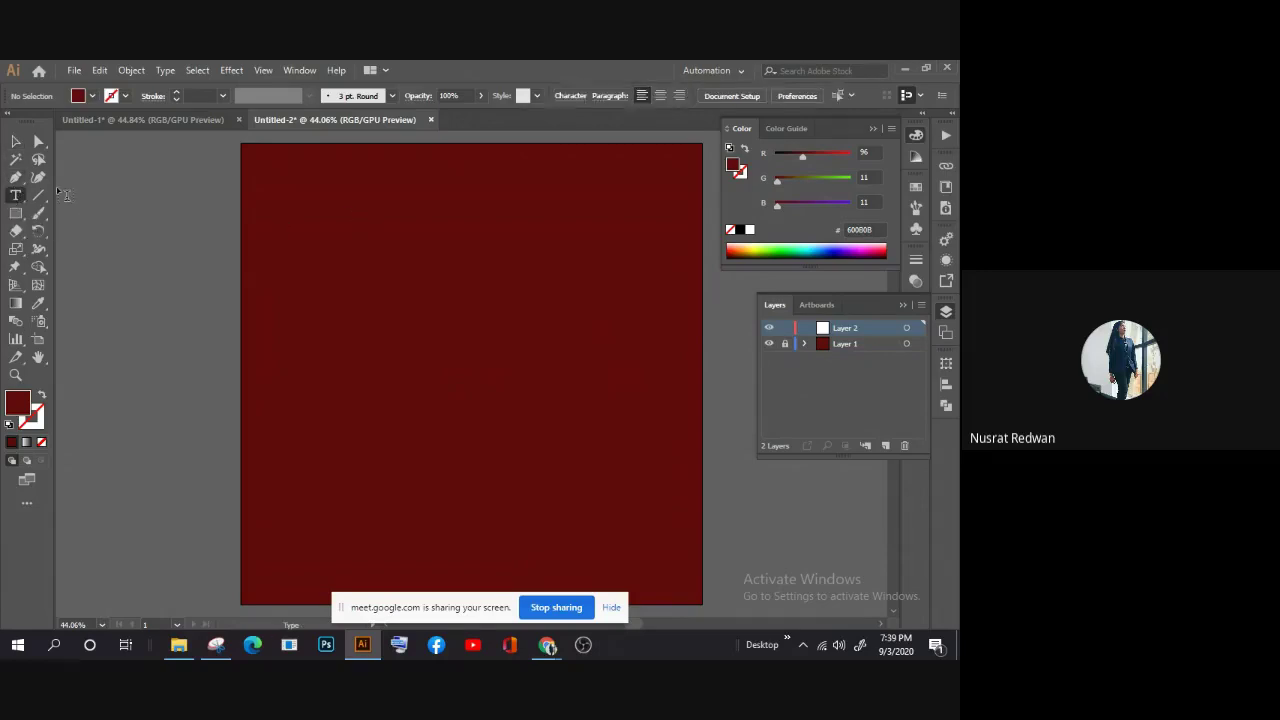
click(423, 244)
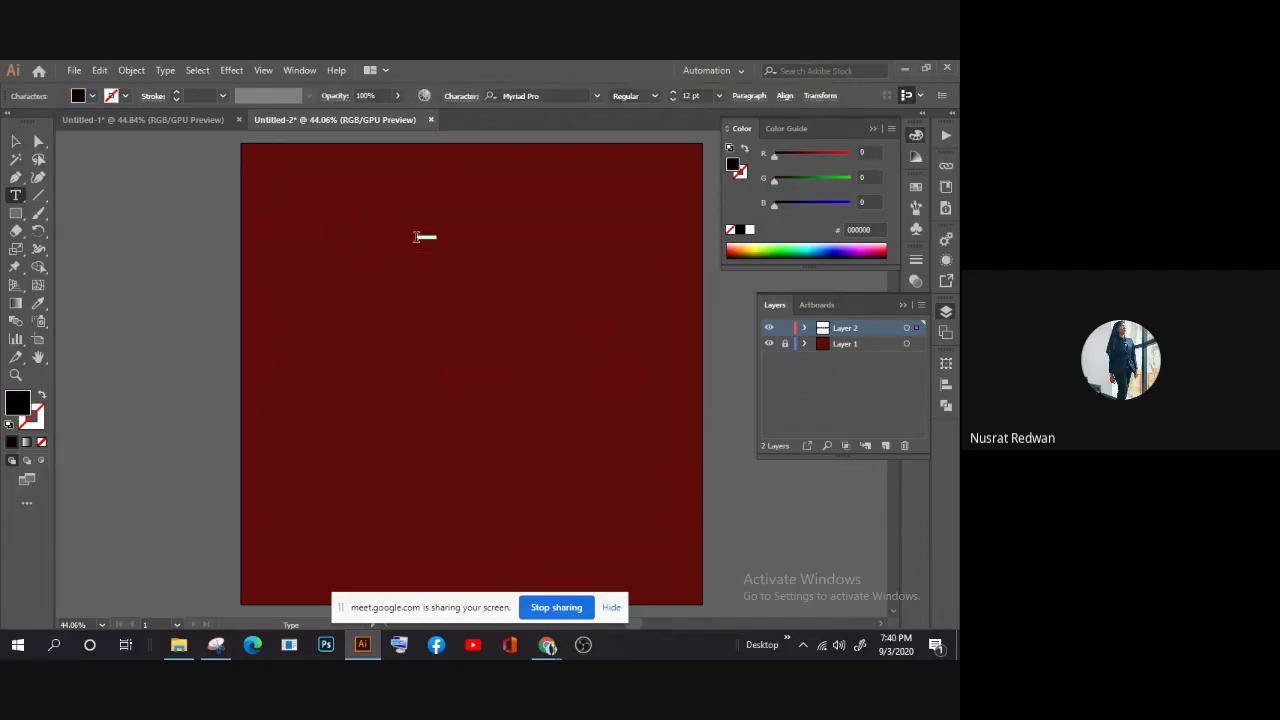
click(15, 141)
scroll(430, 280, up, 1)
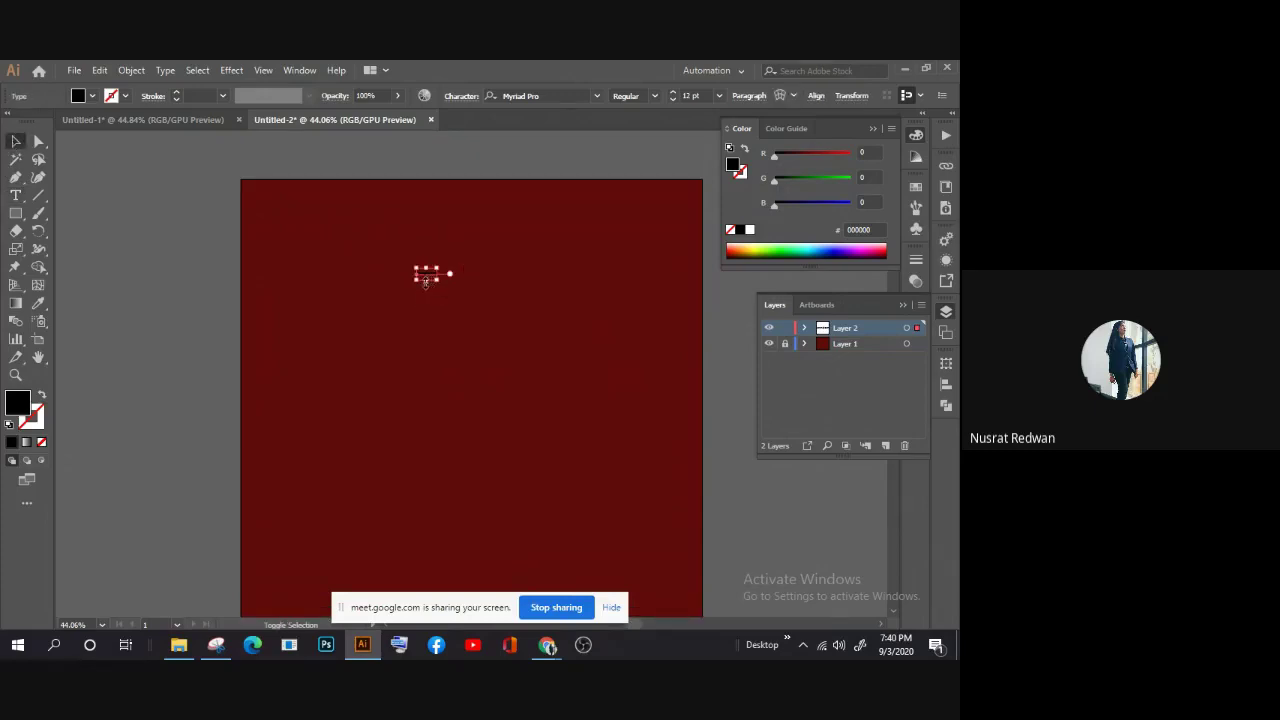
drag(430, 280, 465, 408)
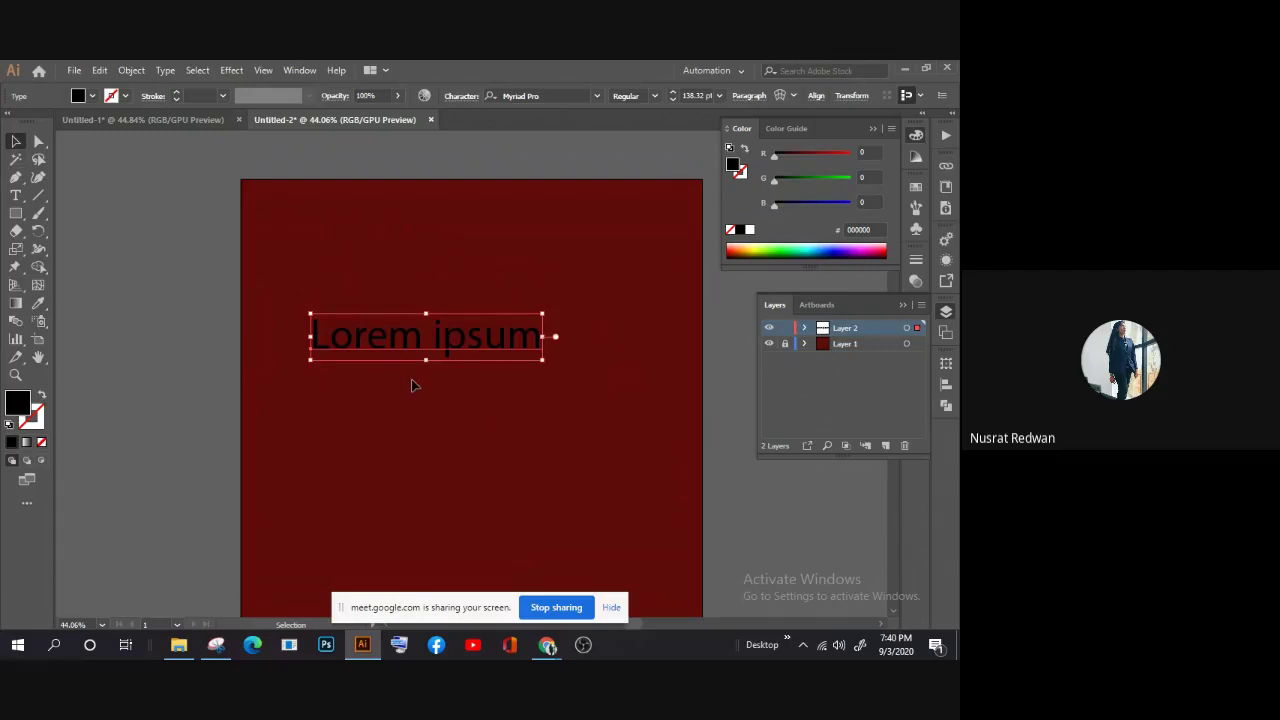
key(Delete)
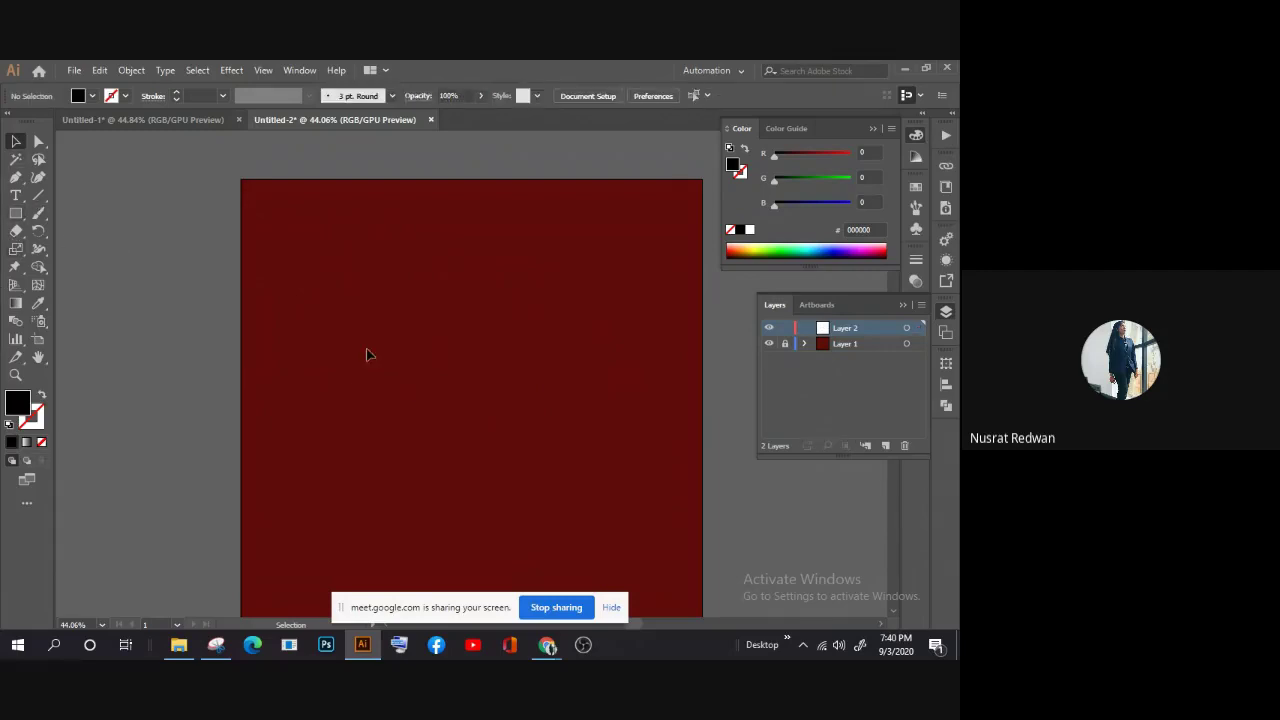
Step: Add a text line reading 'WELCOME TO BUAIS' on the red background, zoomed to 184%
key(t)
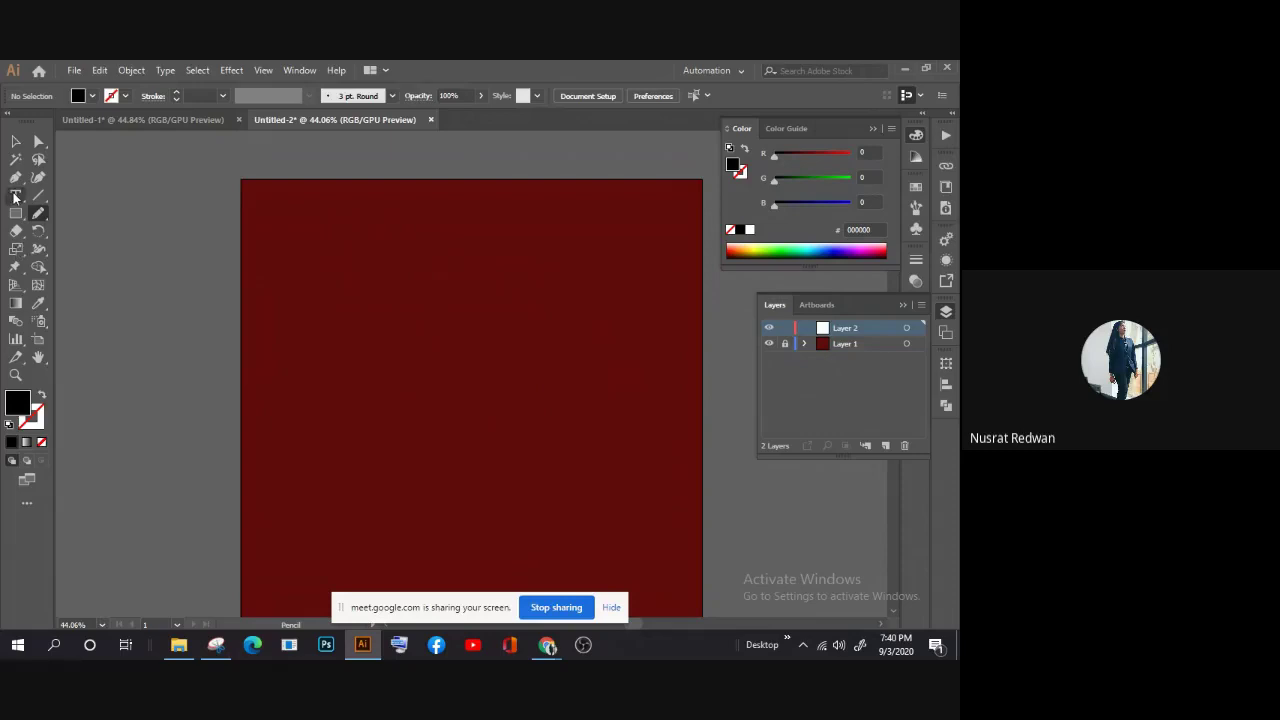
click(394, 316)
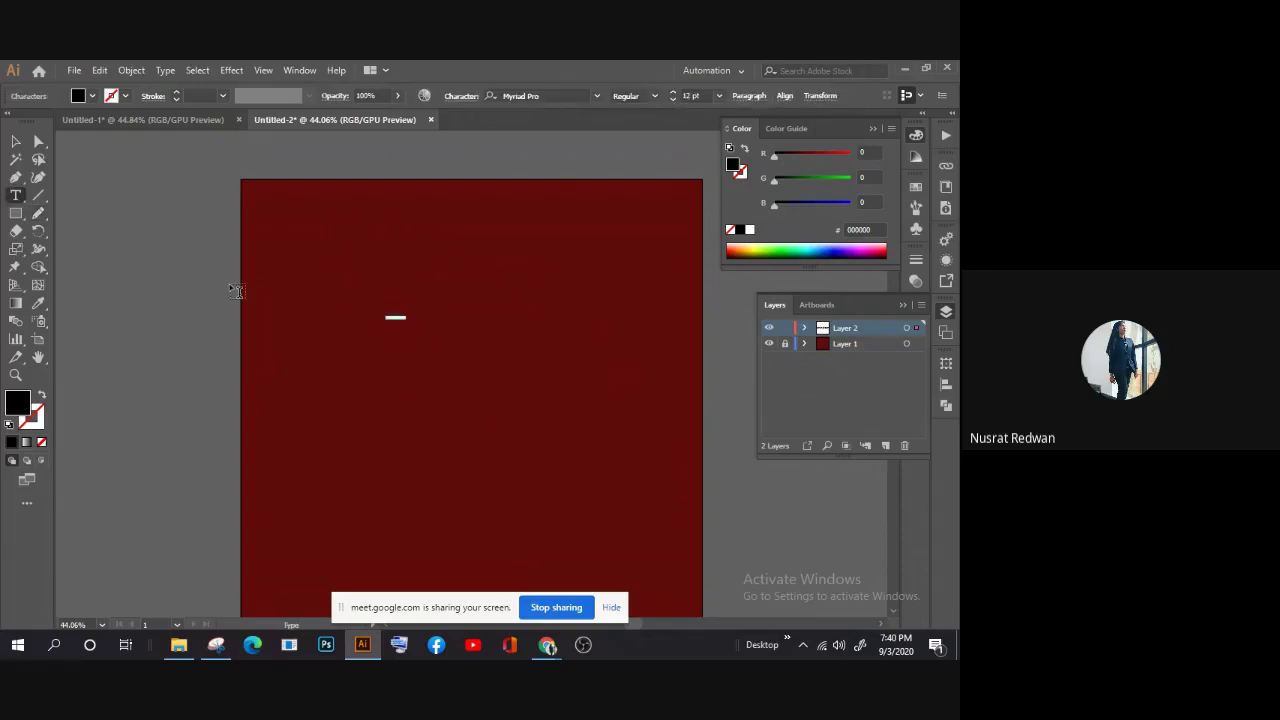
key(BackSpace)
click(15, 141)
key(z)
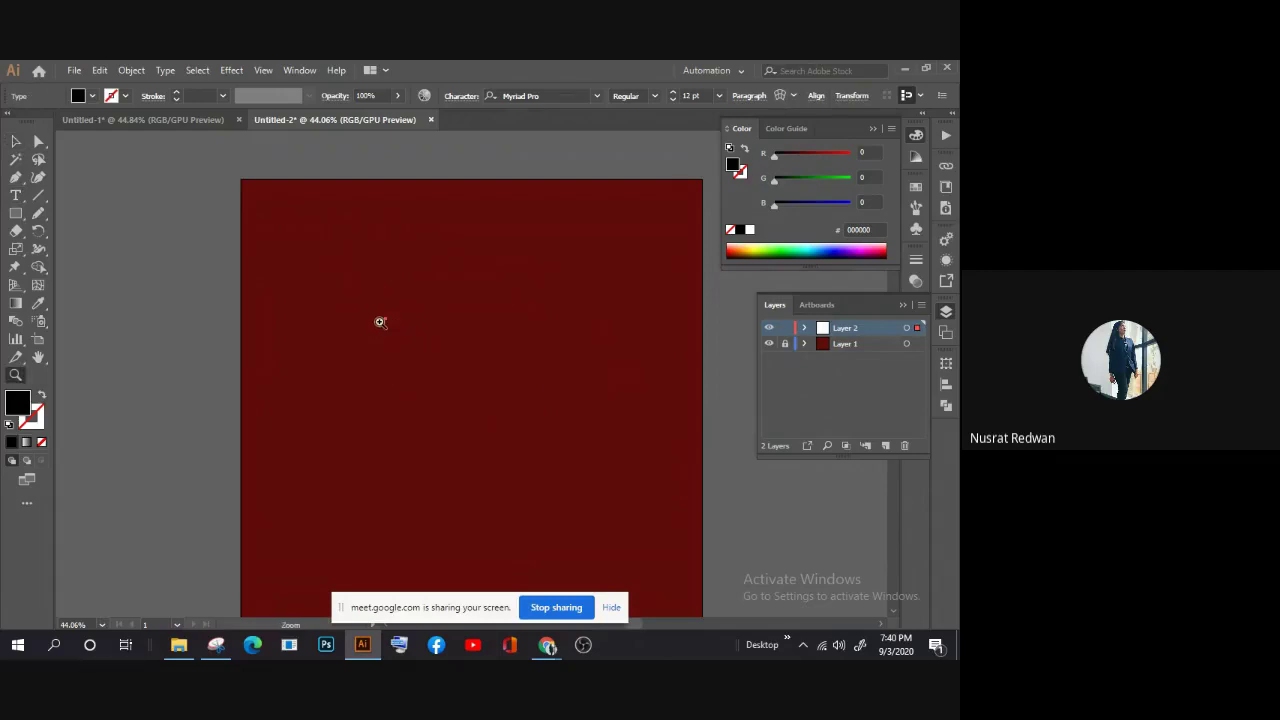
drag(380, 322, 425, 322)
click(15, 195)
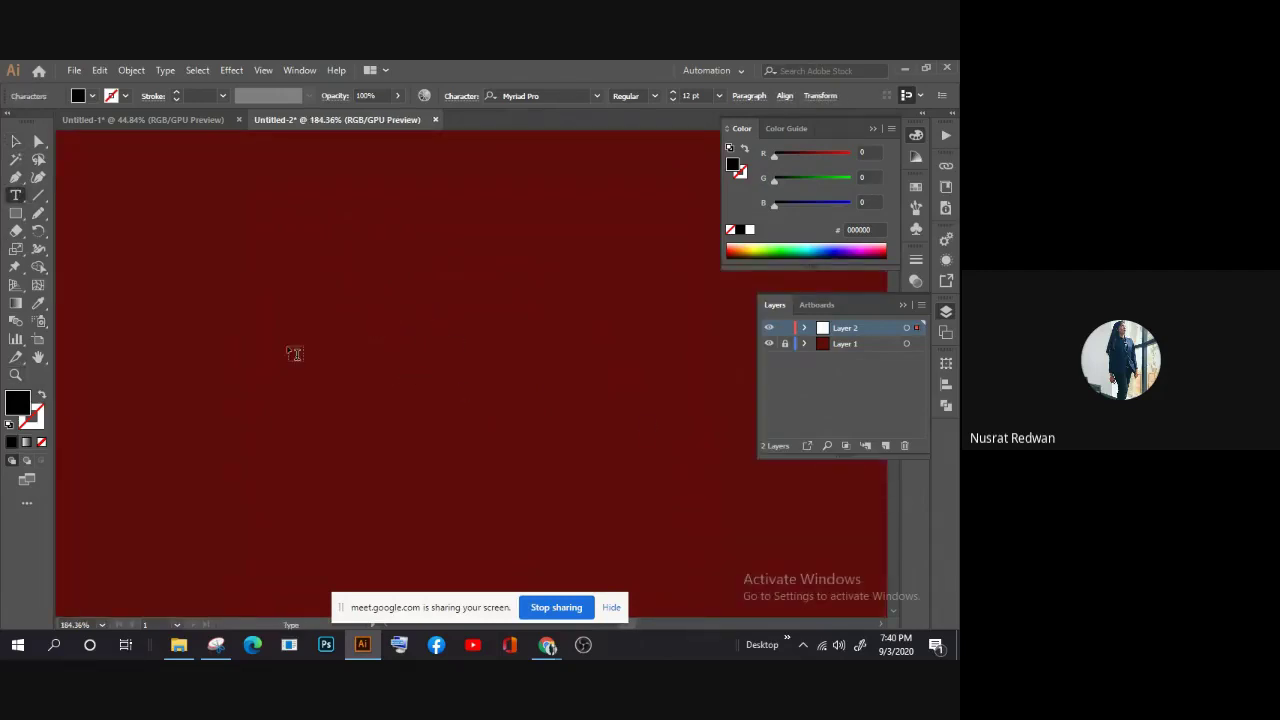
click(424, 348)
text(W)
text(ELC)
text(OME)
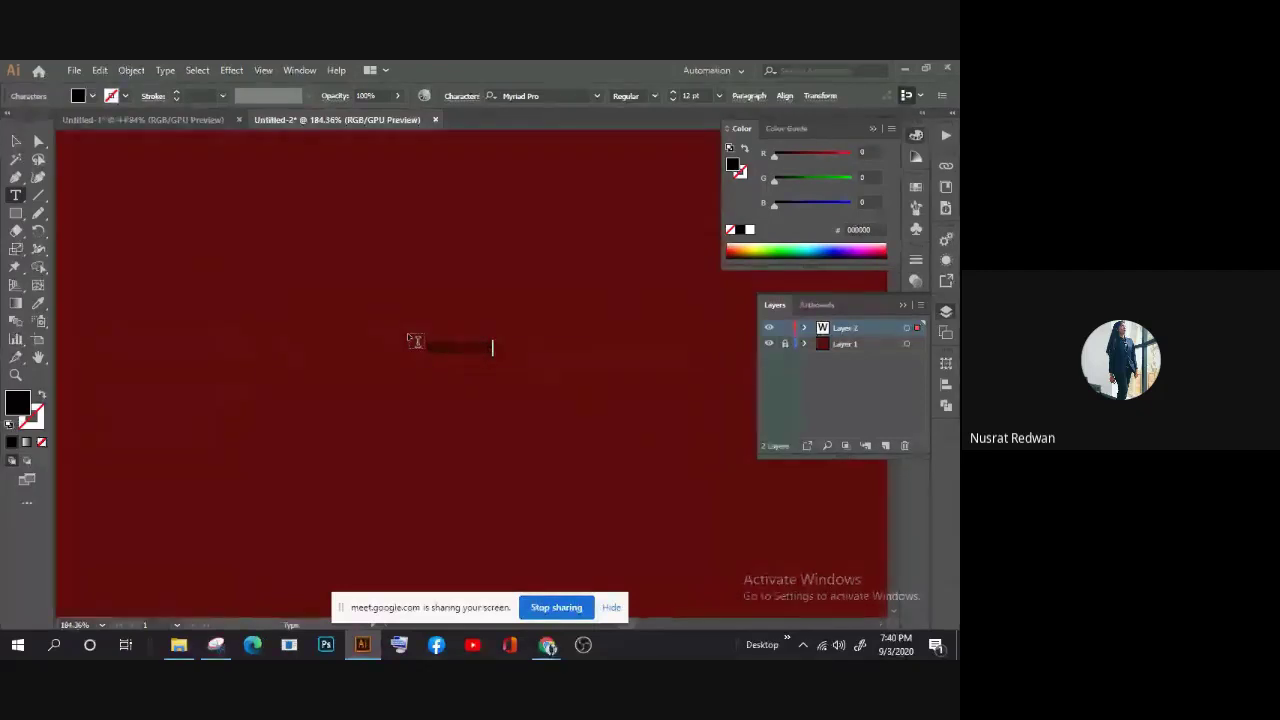
text( TO)
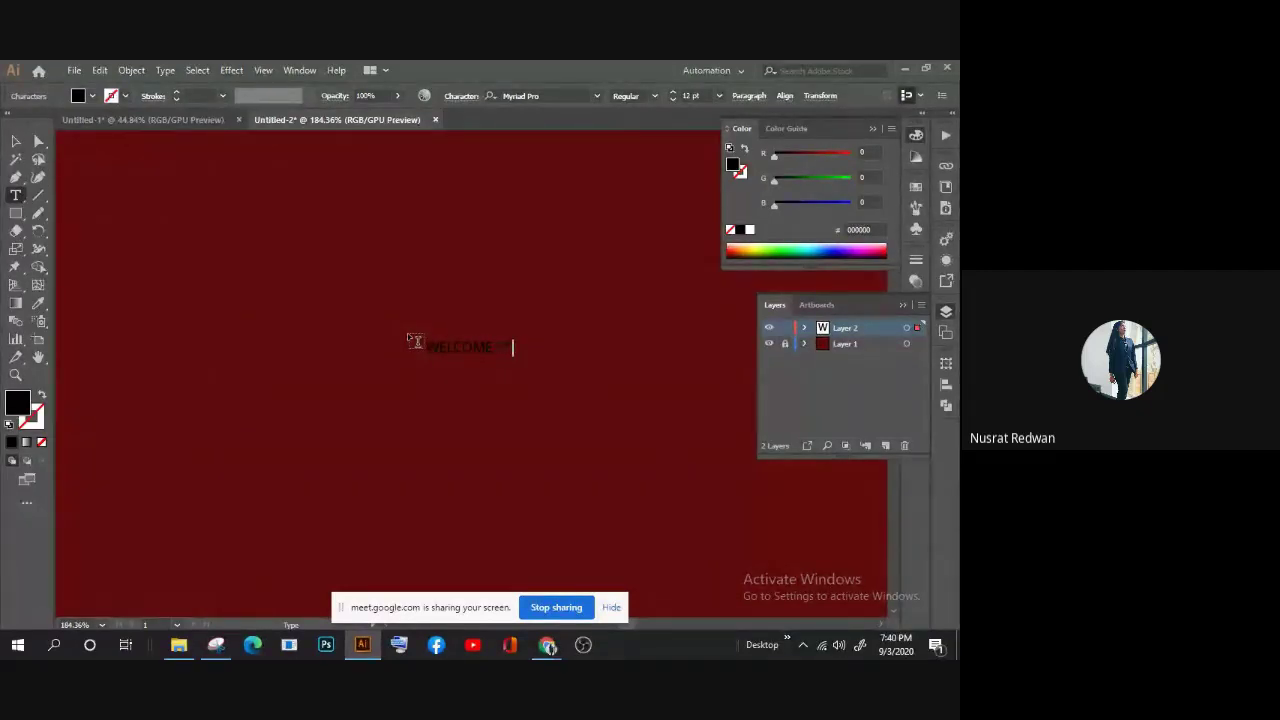
text( BUAI)
text(S)
Step: Zoom back out to the whole artboard and select the small welcome text
click(13, 145)
scroll(540, 310, up, 3)
key(z)
drag(577, 323, 300, 473)
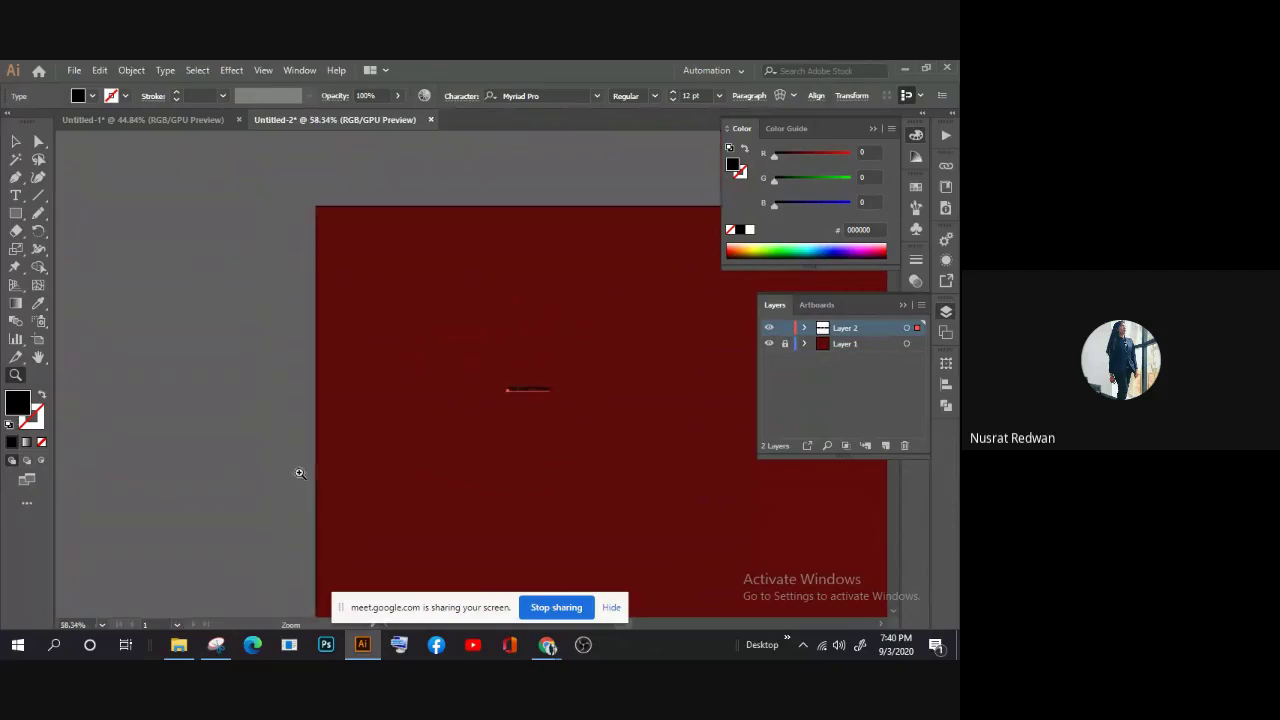
click(633, 625)
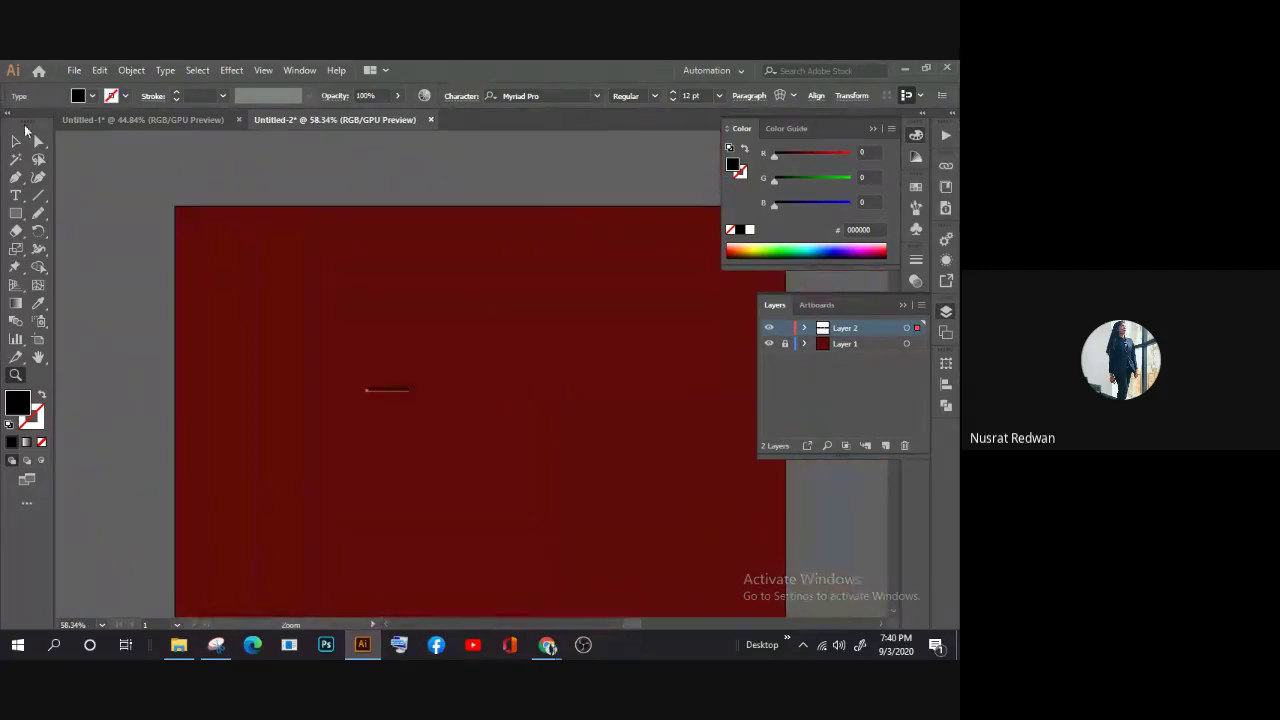
click(13, 145)
click(388, 391)
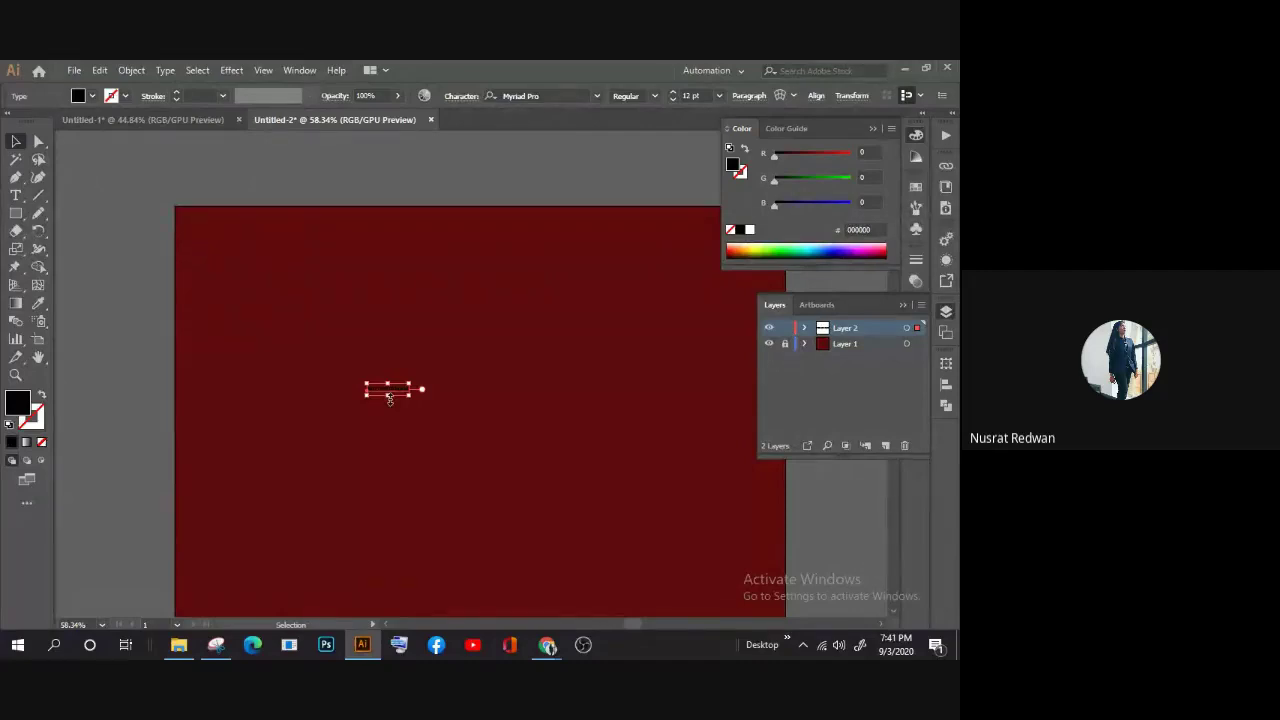
Step: Enlarge the welcome text to about 96.55 pt and move it to the artboard's top-left
key(shift)
drag(389, 395, 401, 486)
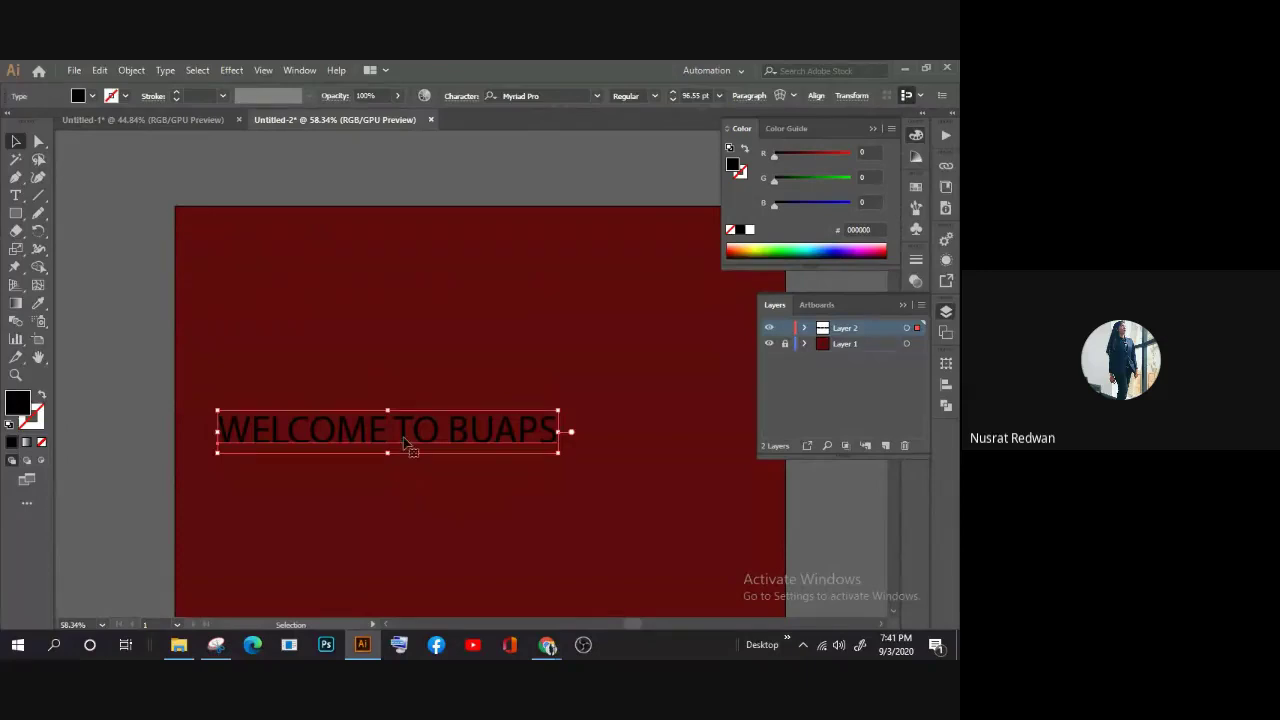
drag(405, 440, 495, 433)
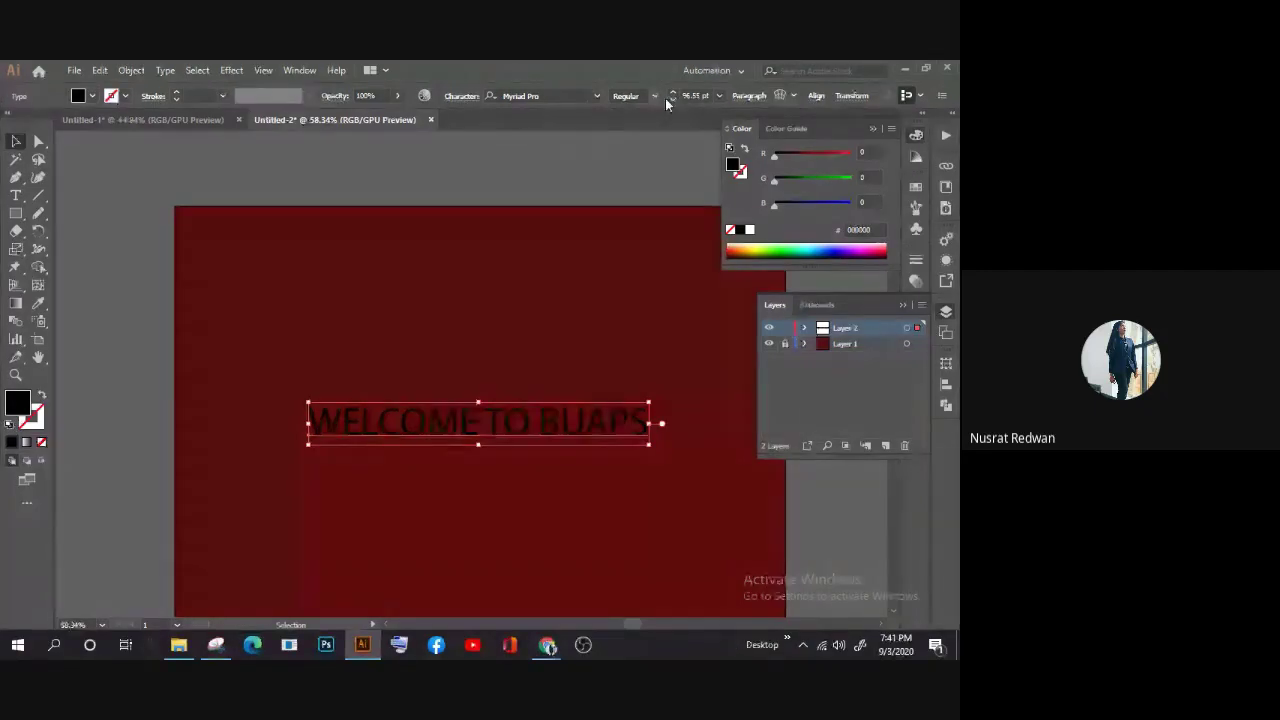
drag(480, 422, 226, 175)
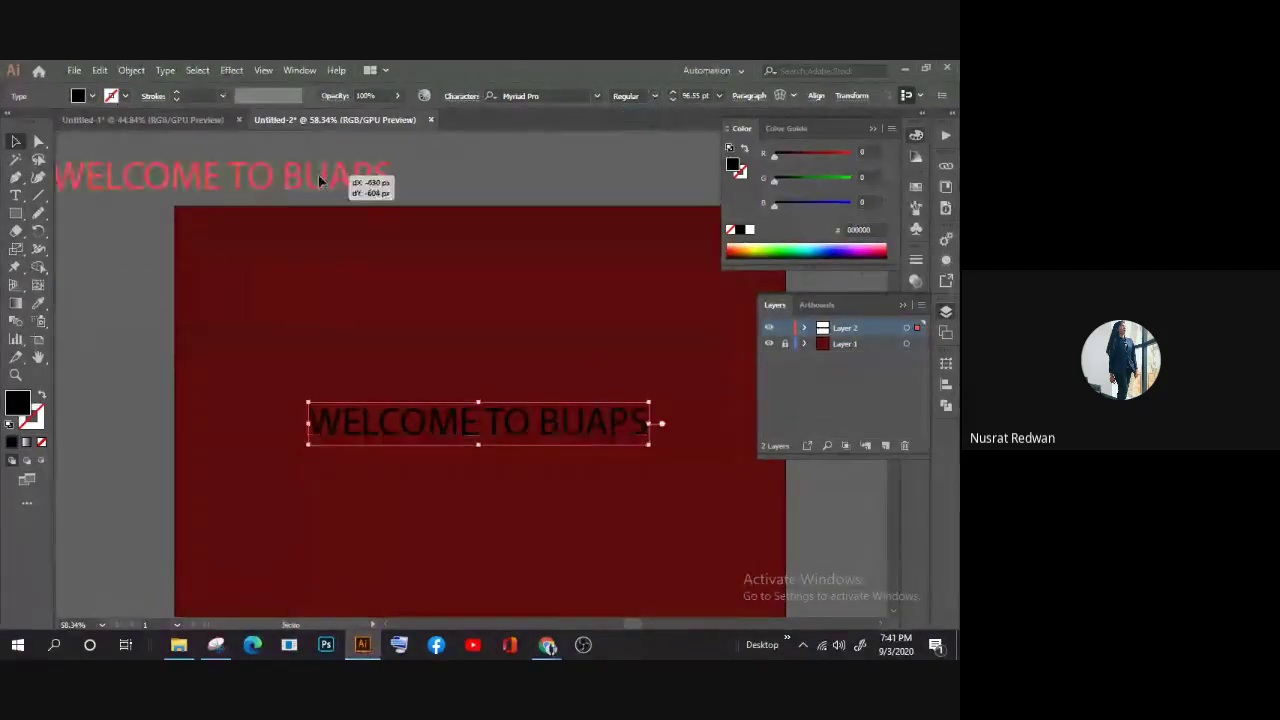
Step: Browse the font style and family lists without changing the Myriad Pro font
click(653, 96)
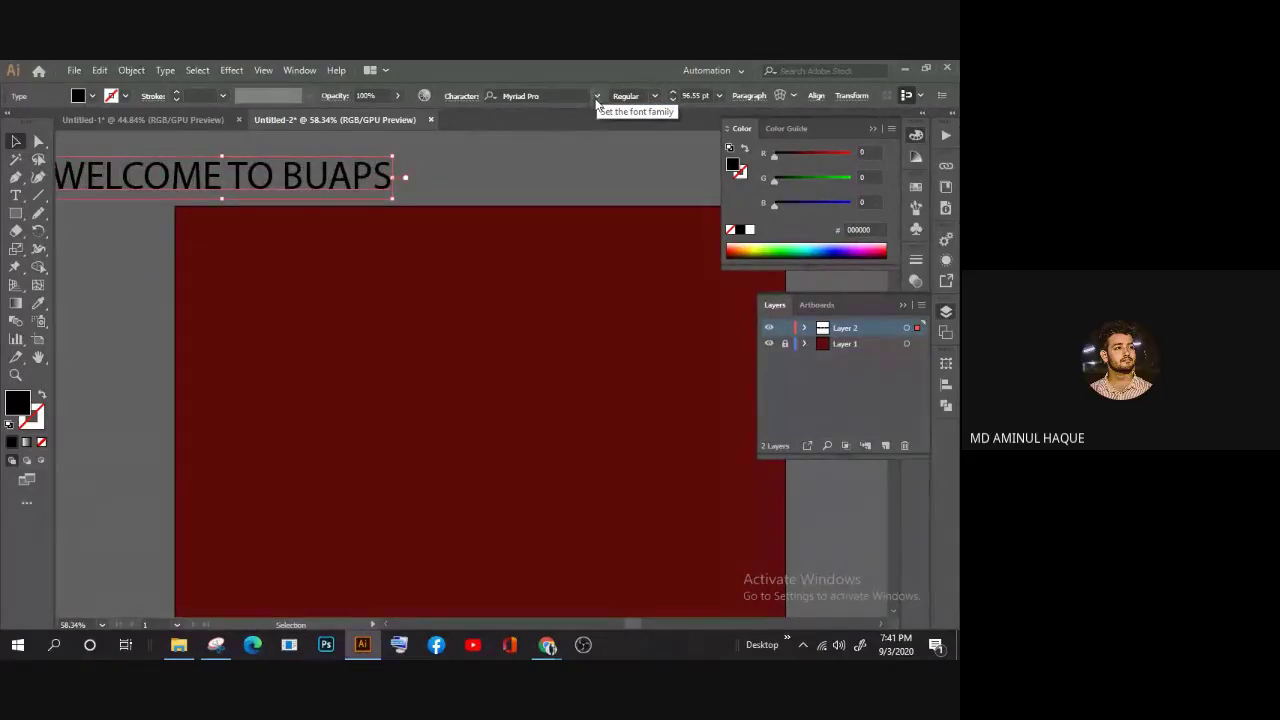
click(597, 100)
click(597, 96)
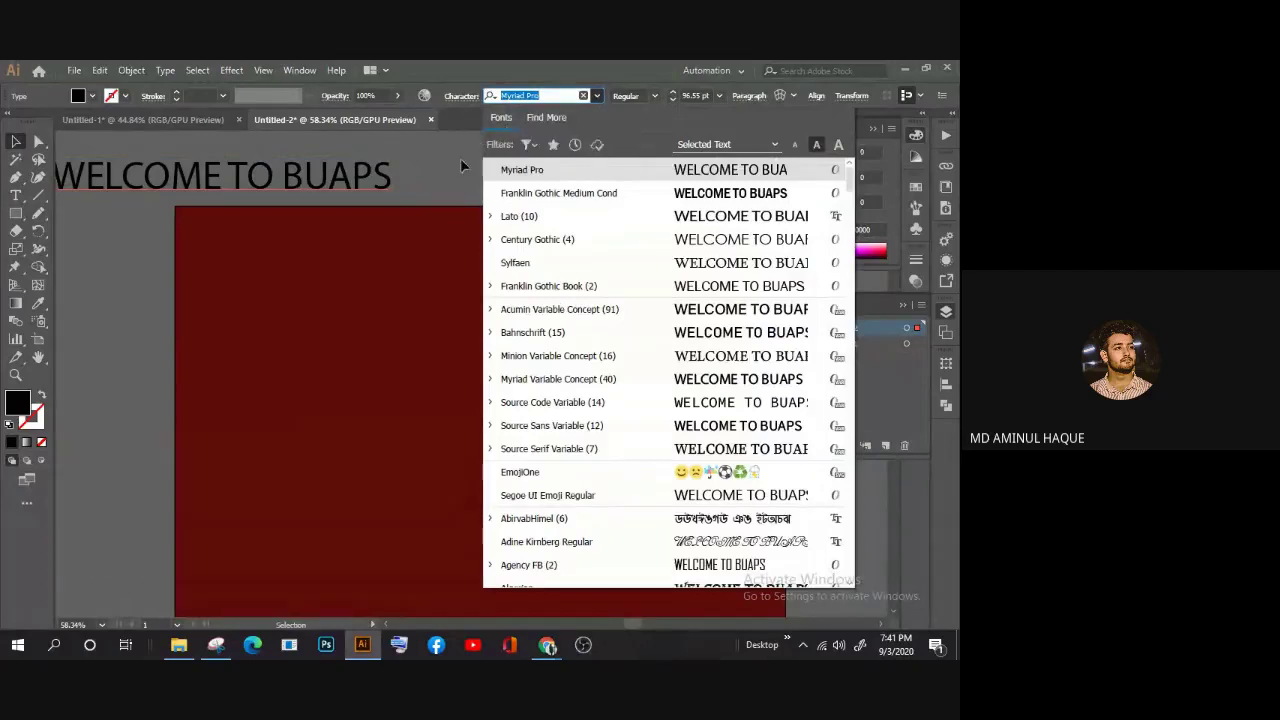
click(430, 183)
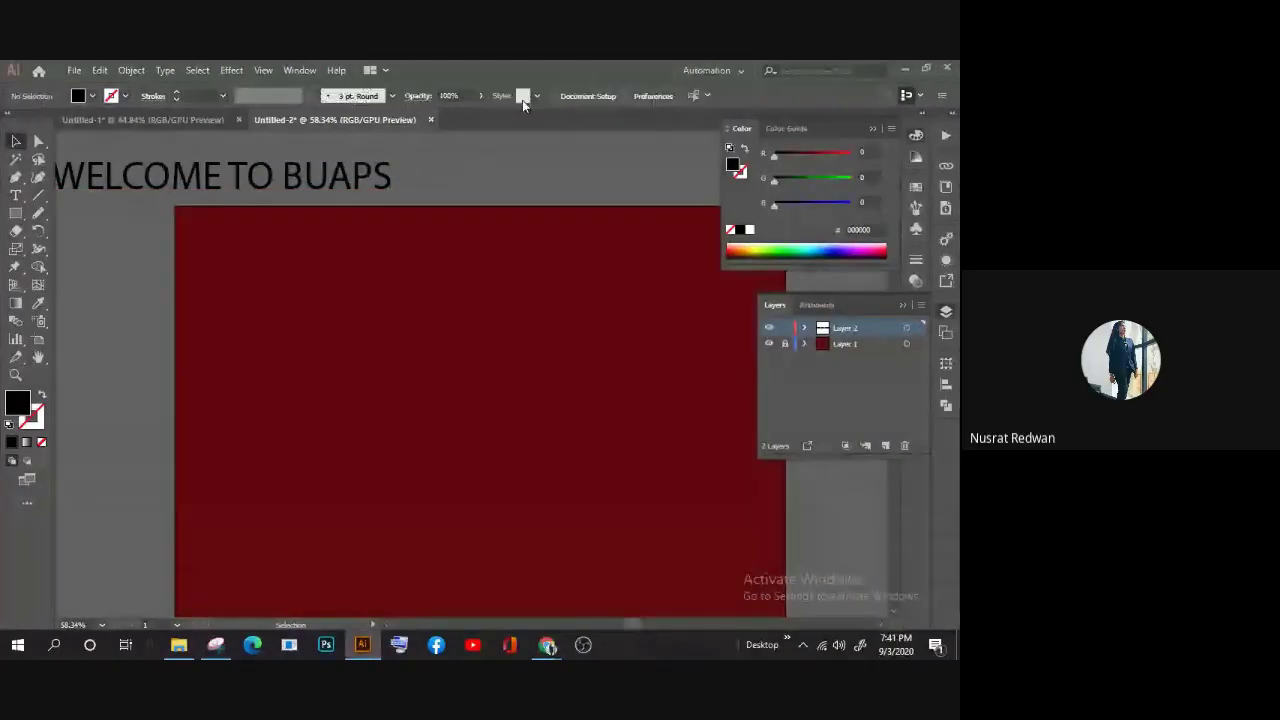
click(290, 188)
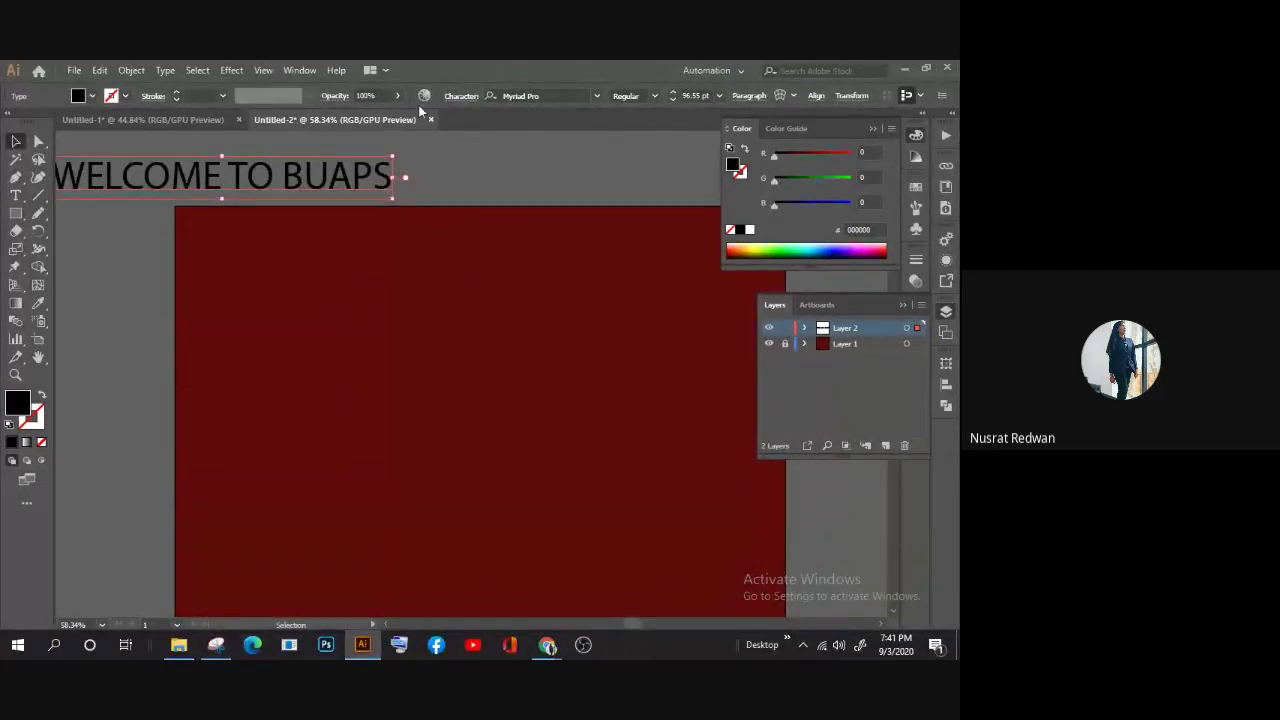
Step: Look through the Window workspace choices, dismiss them, and reselect the heading
click(299, 70)
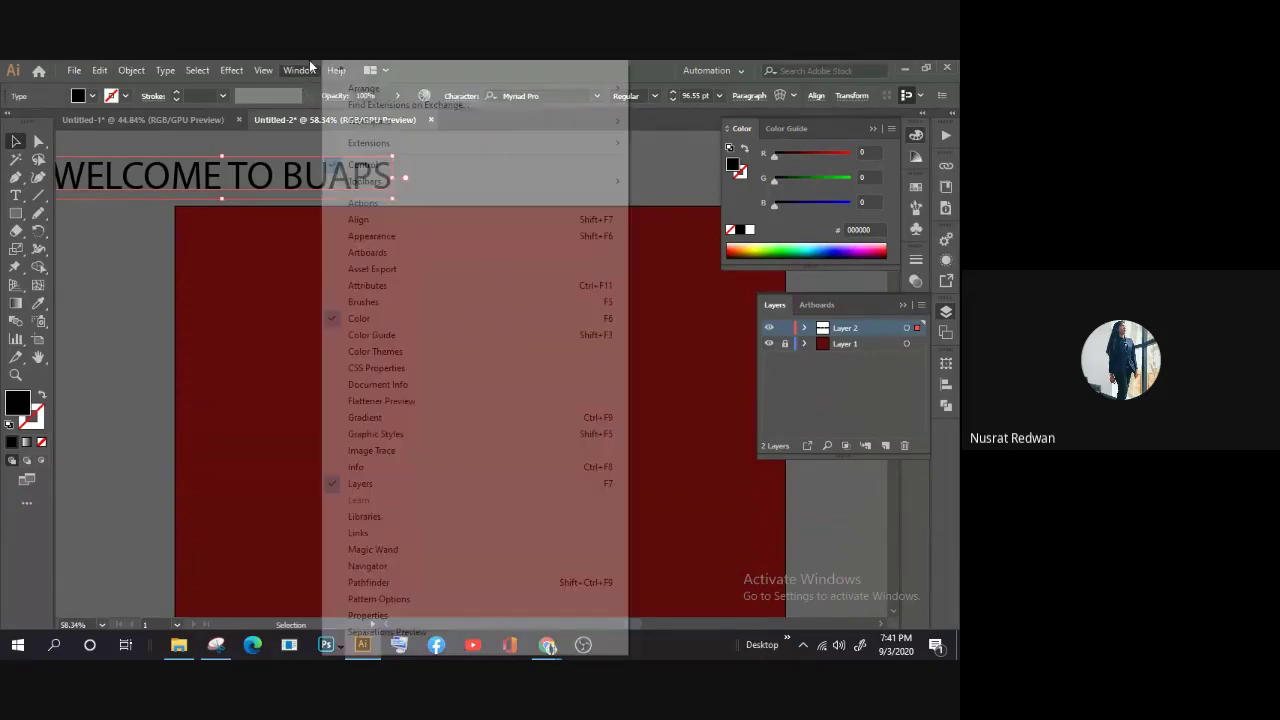
mouse_move(370, 121)
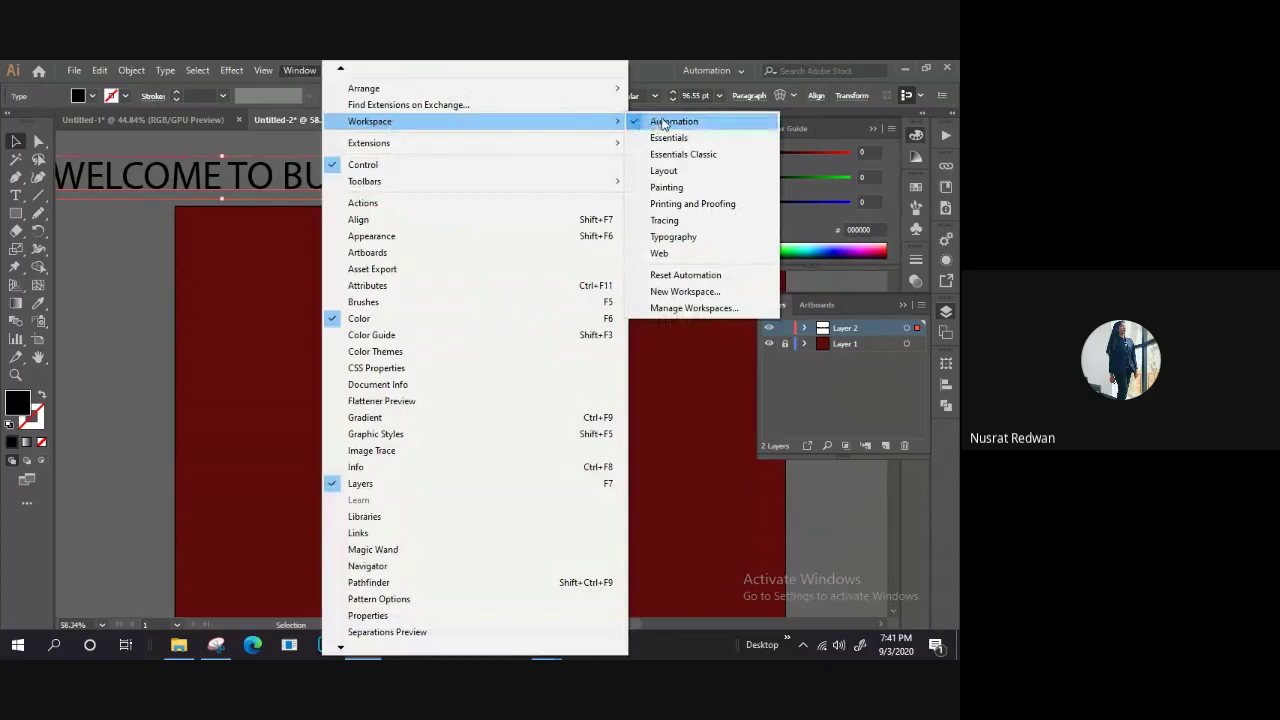
click(220, 85)
click(299, 70)
click(176, 160)
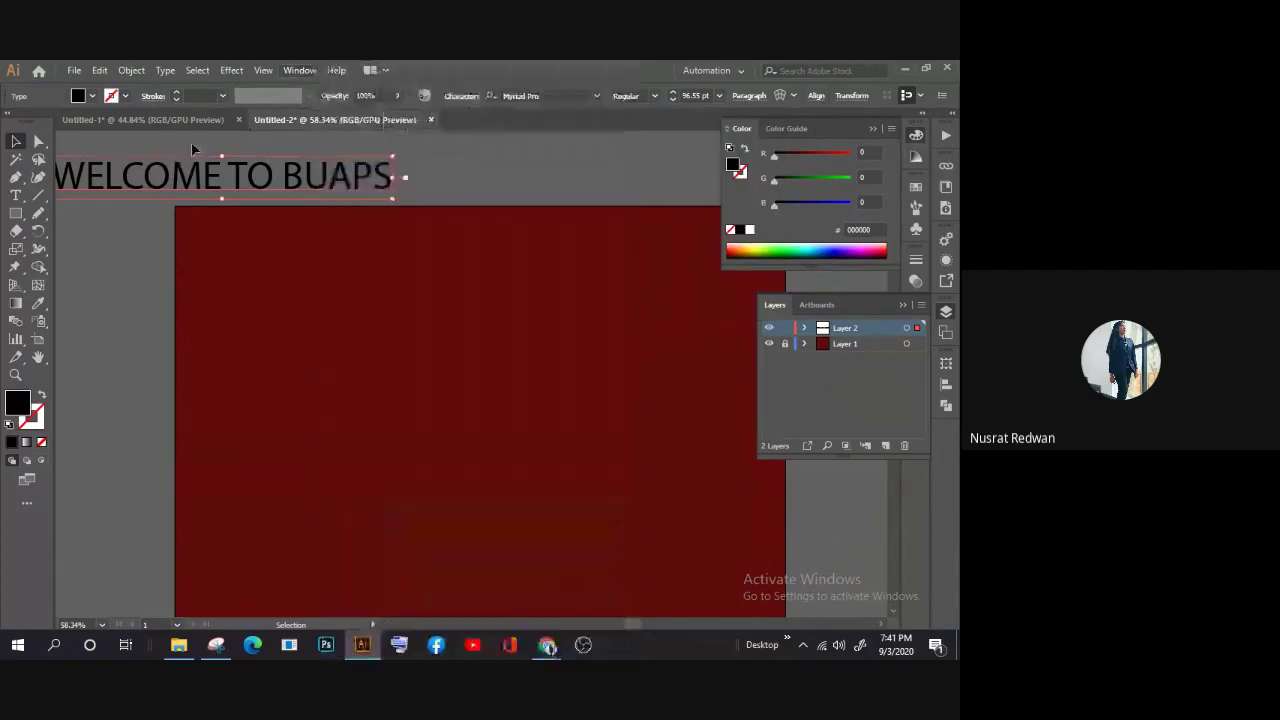
click(255, 177)
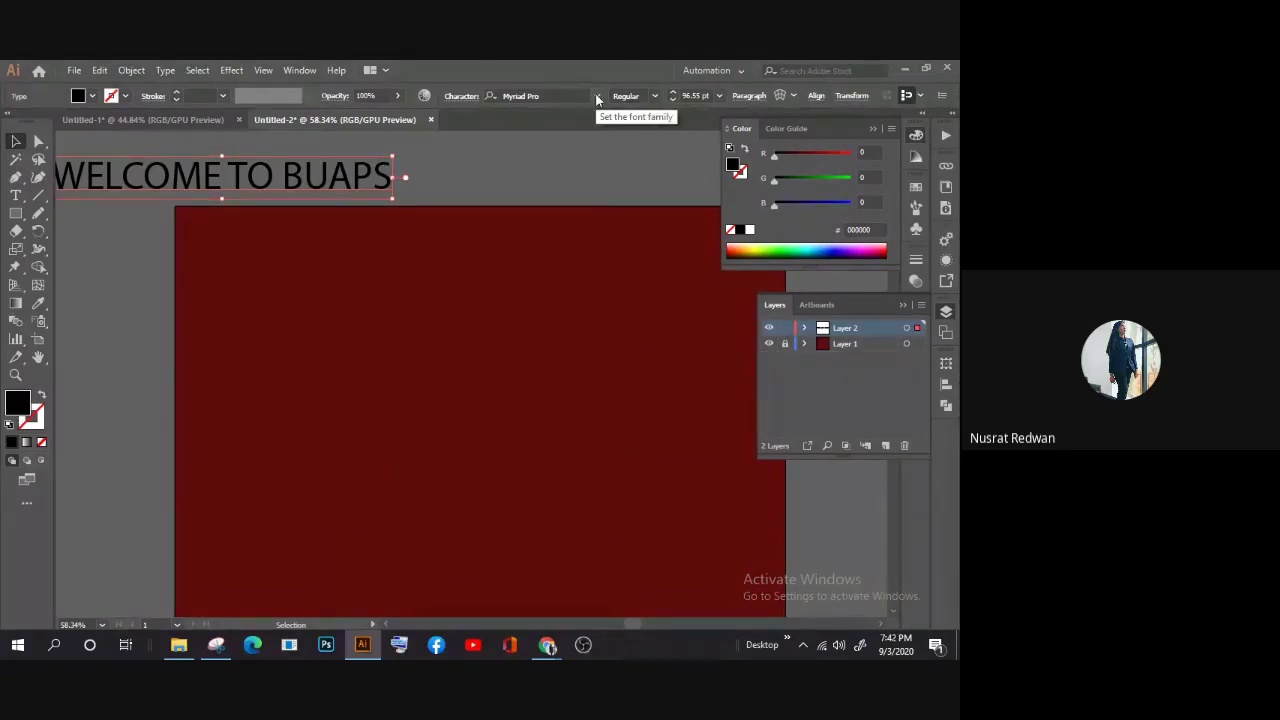
Step: Change the heading's font to Lato Black and nudge it slightly right
click(597, 97)
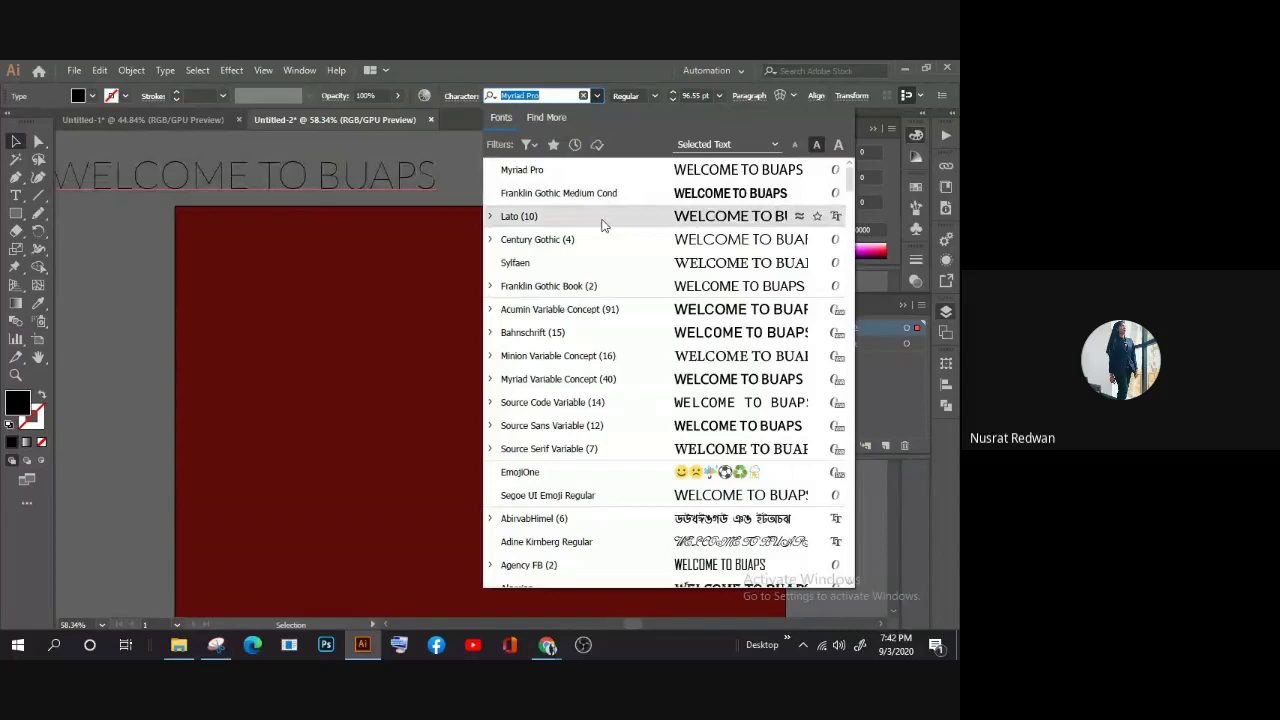
click(603, 225)
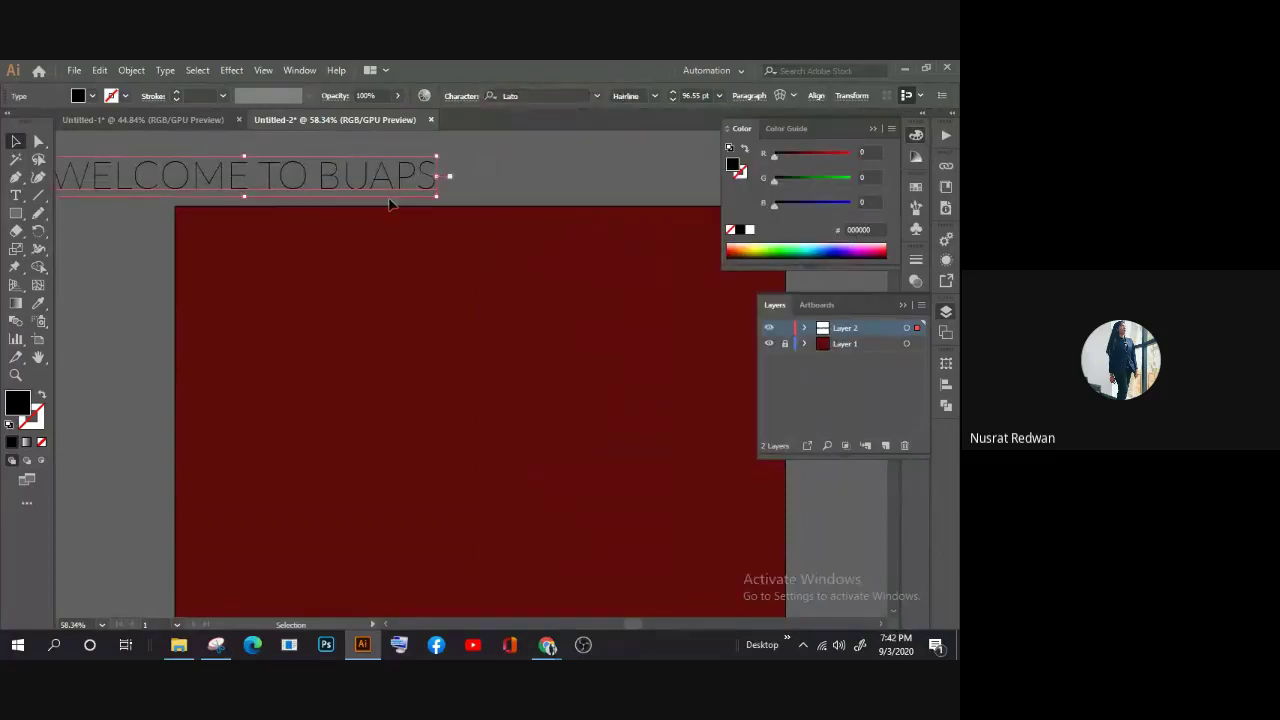
mouse_move(382, 180)
mouse_down()
mouse_move(430, 181)
mouse_move(413, 181)
mouse_up()
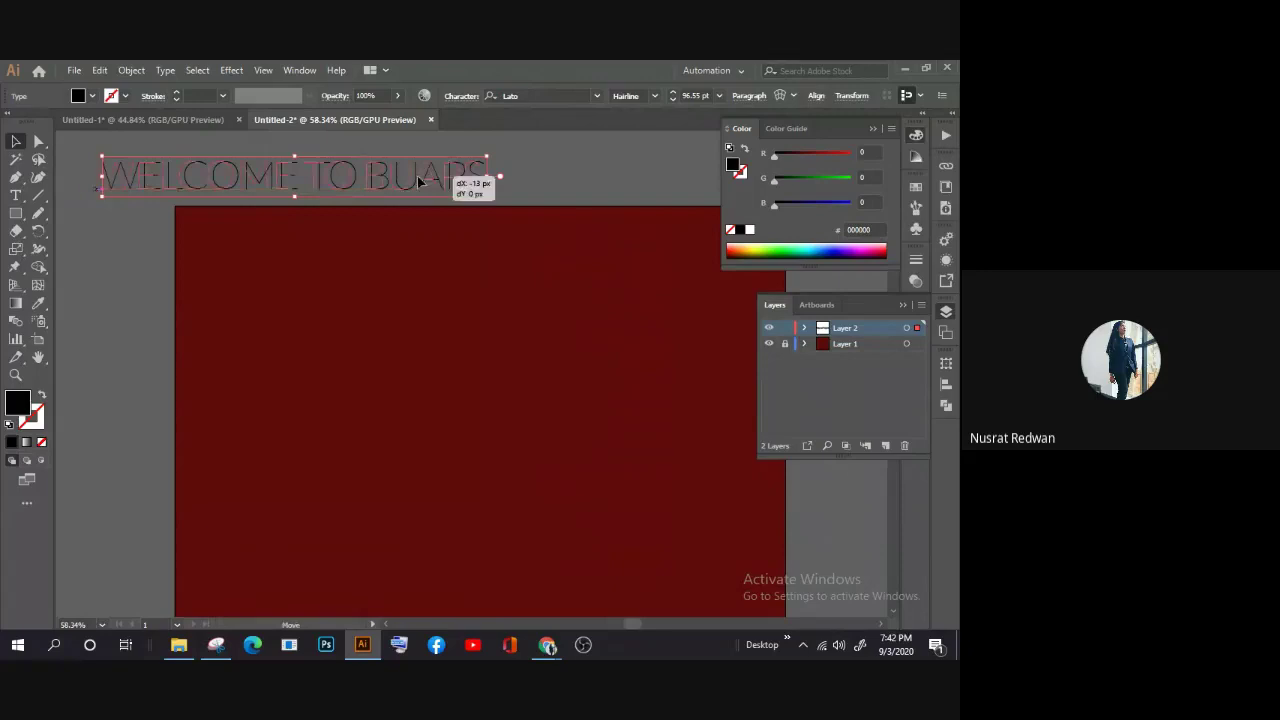
click(653, 96)
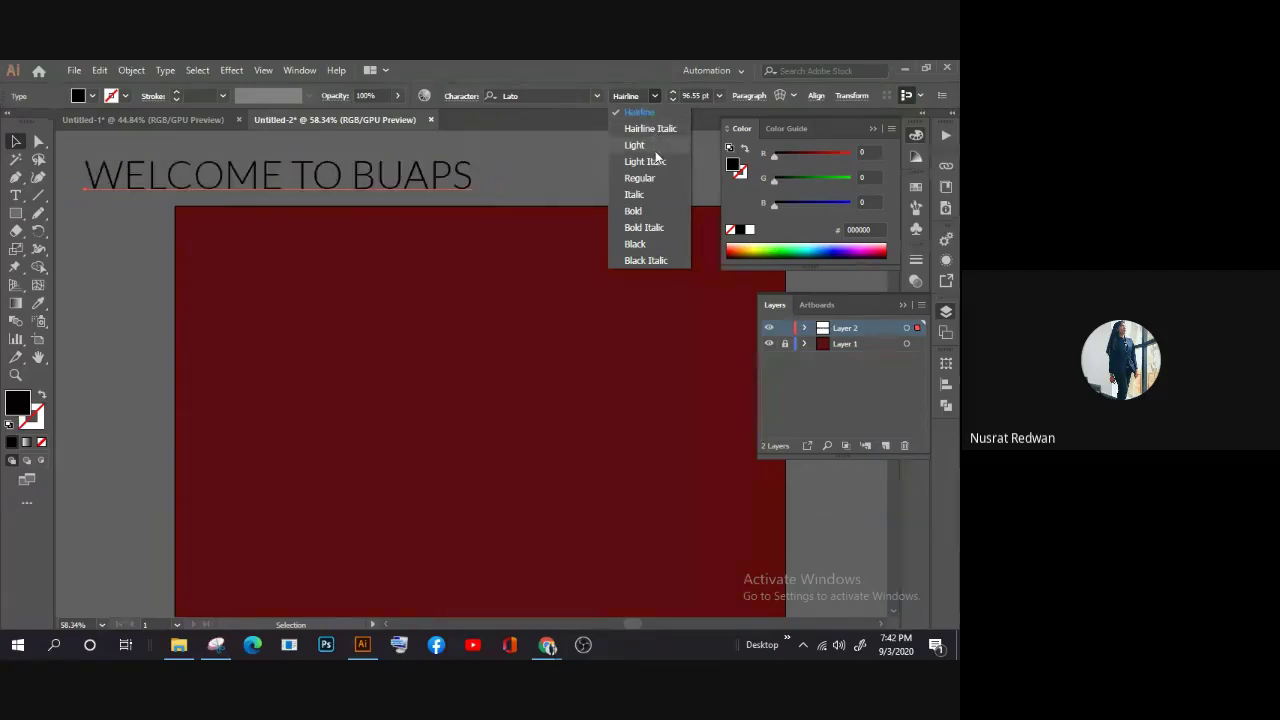
click(638, 244)
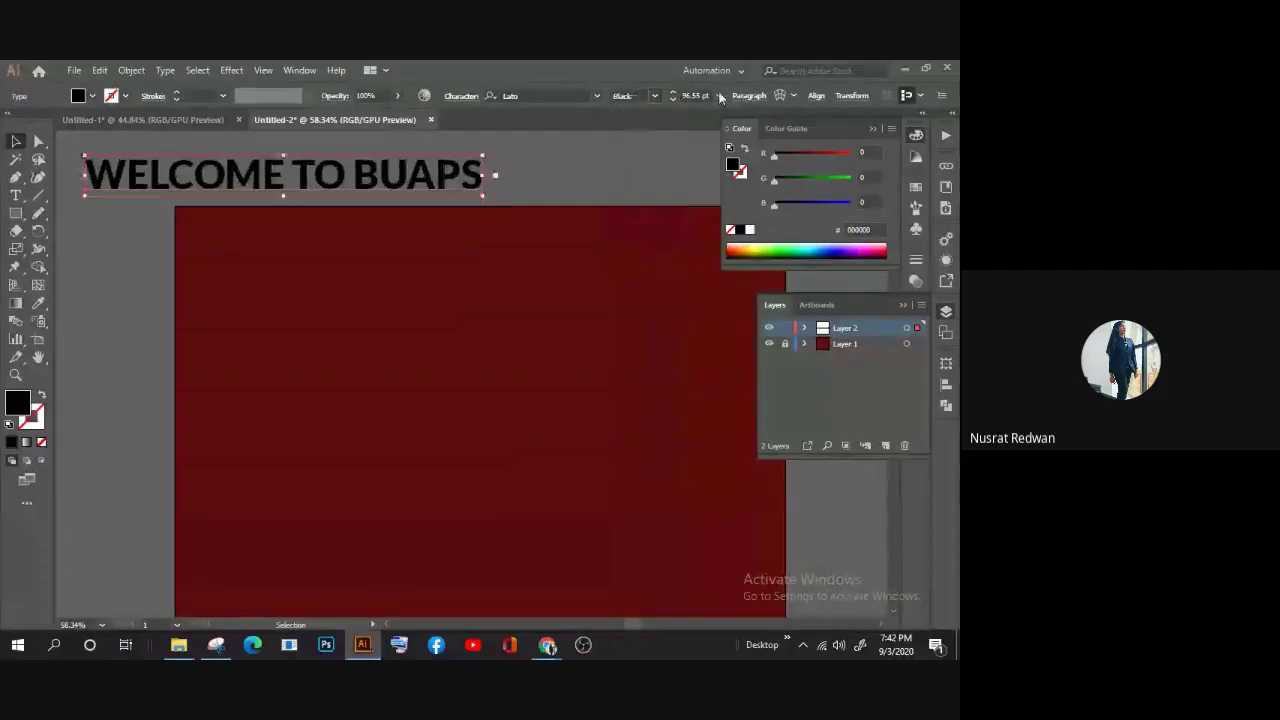
click(719, 96)
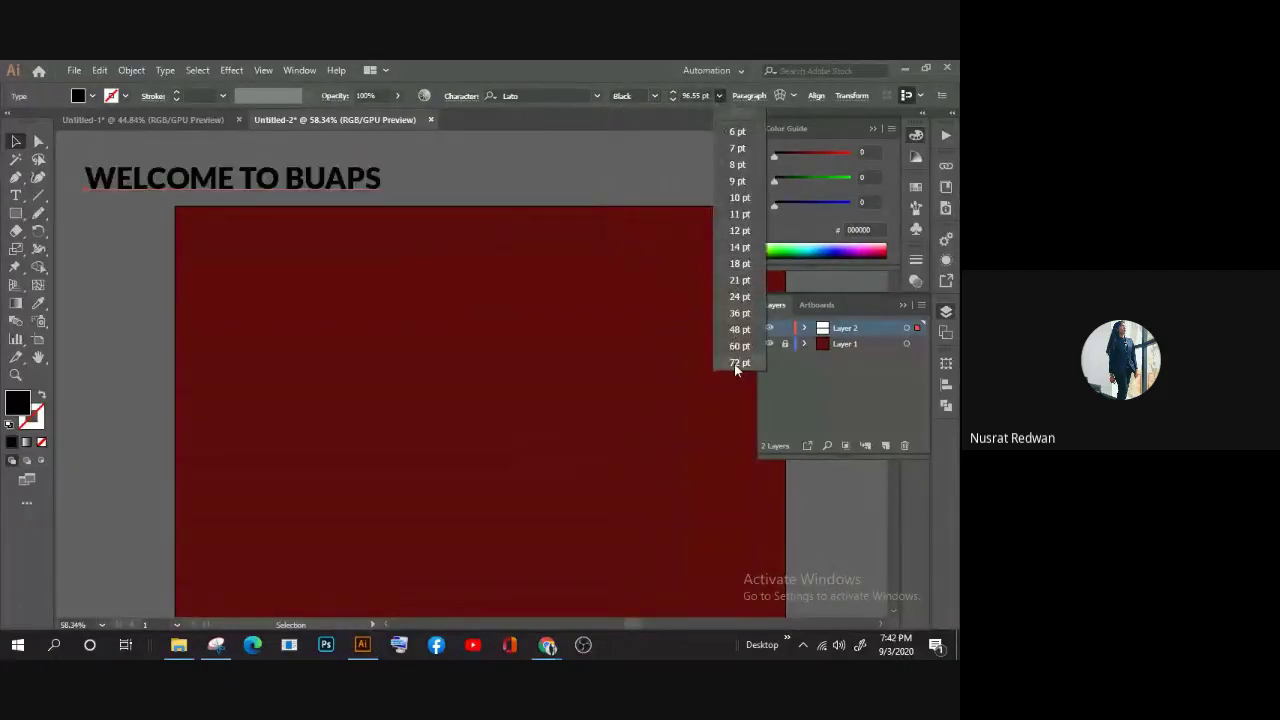
Step: Change the WELCOME TO BUAPS heading's font size from 96.55 pt to 100 pt
click(710, 96)
click(683, 95)
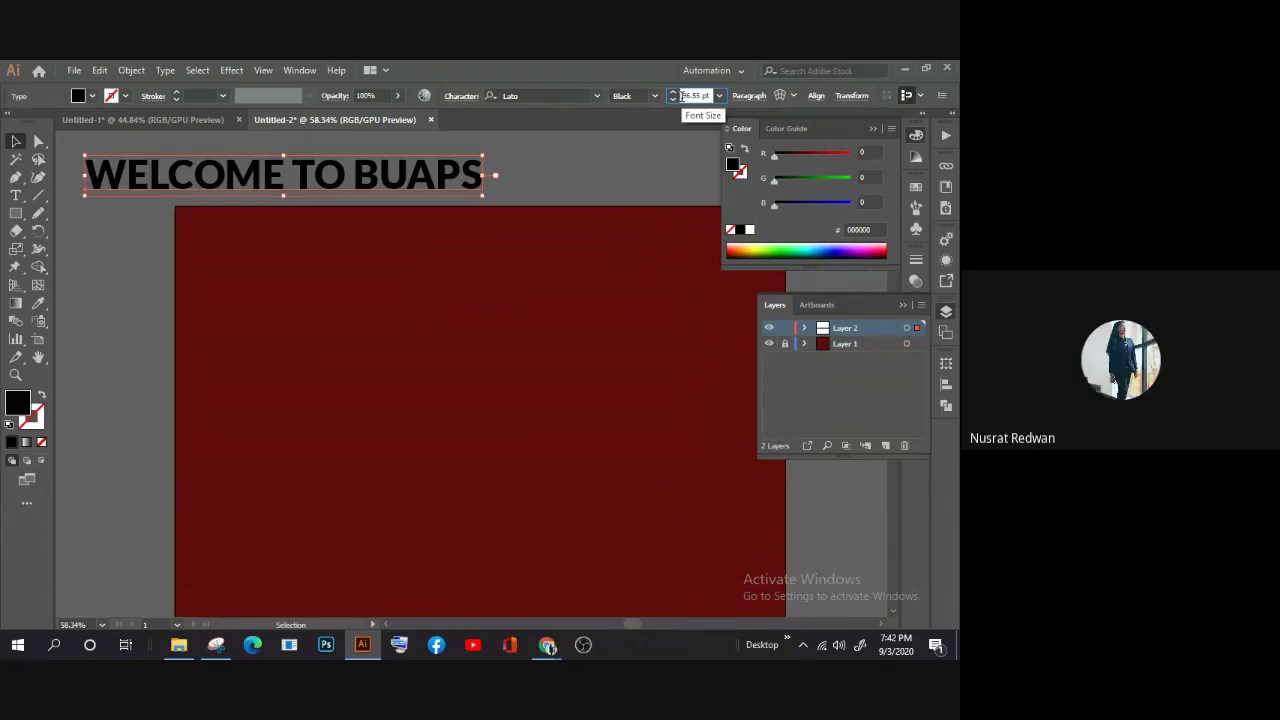
drag(682, 96, 714, 101)
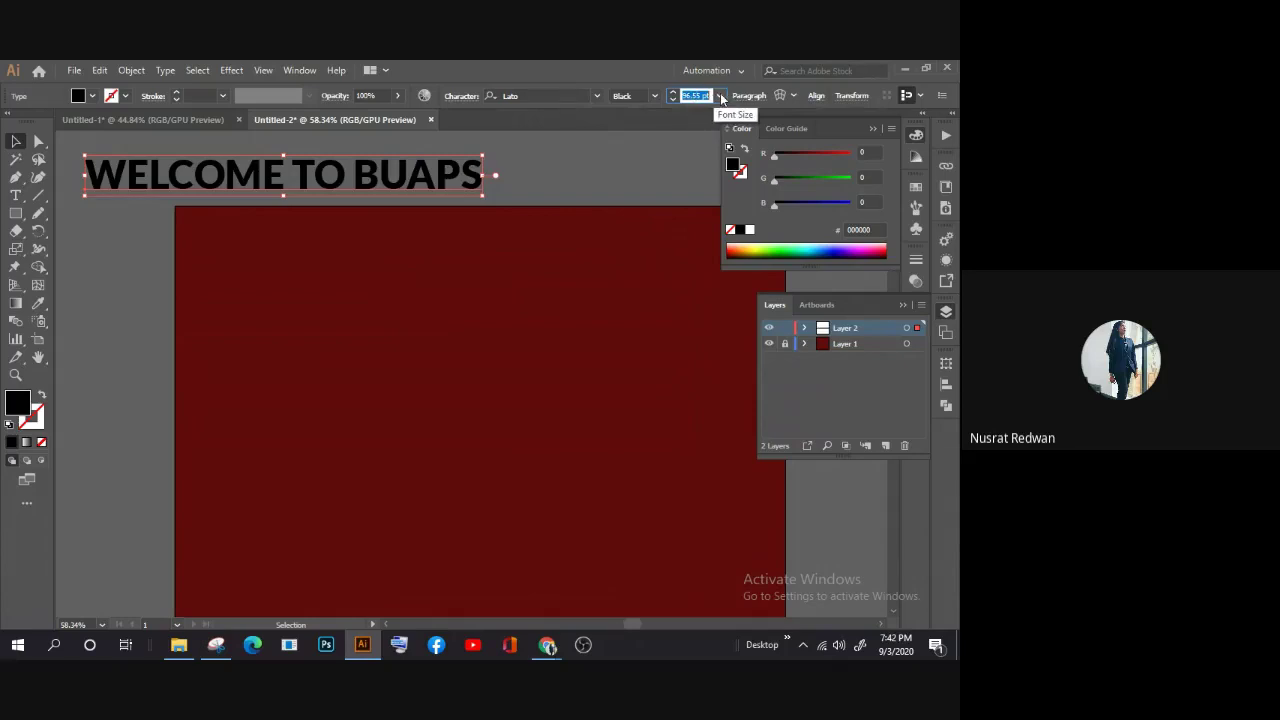
click(721, 97)
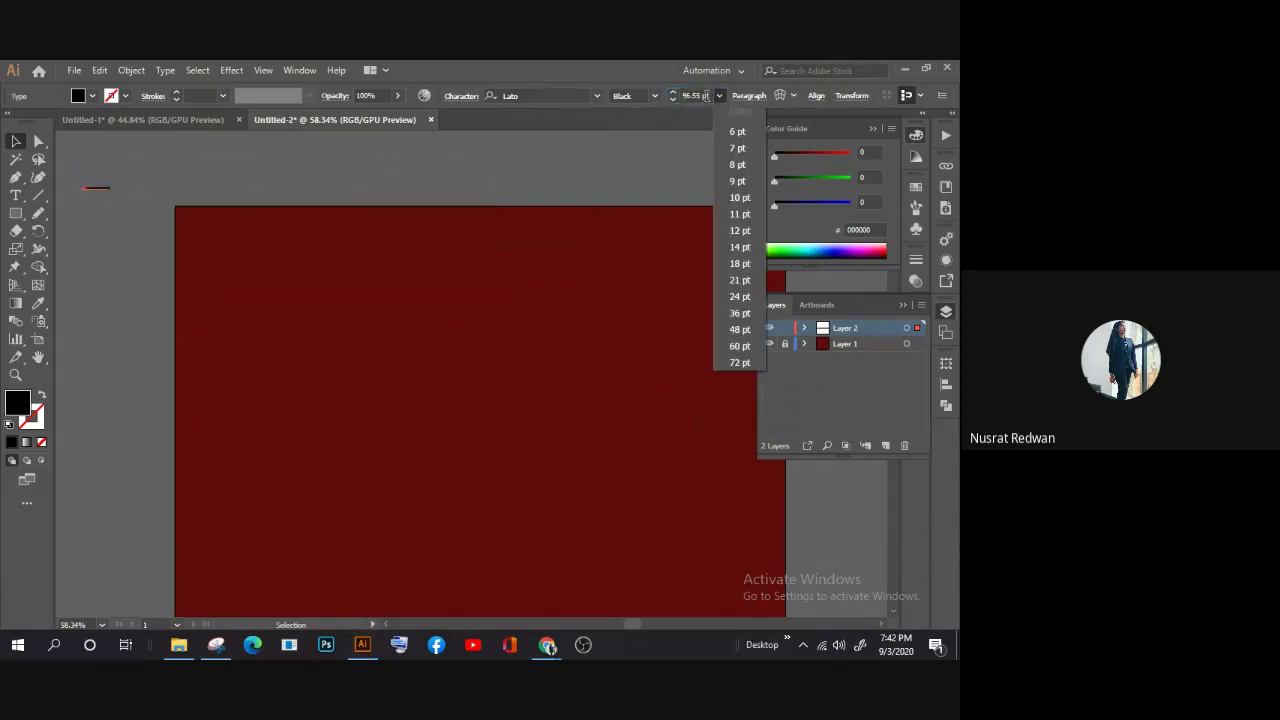
key(Escape)
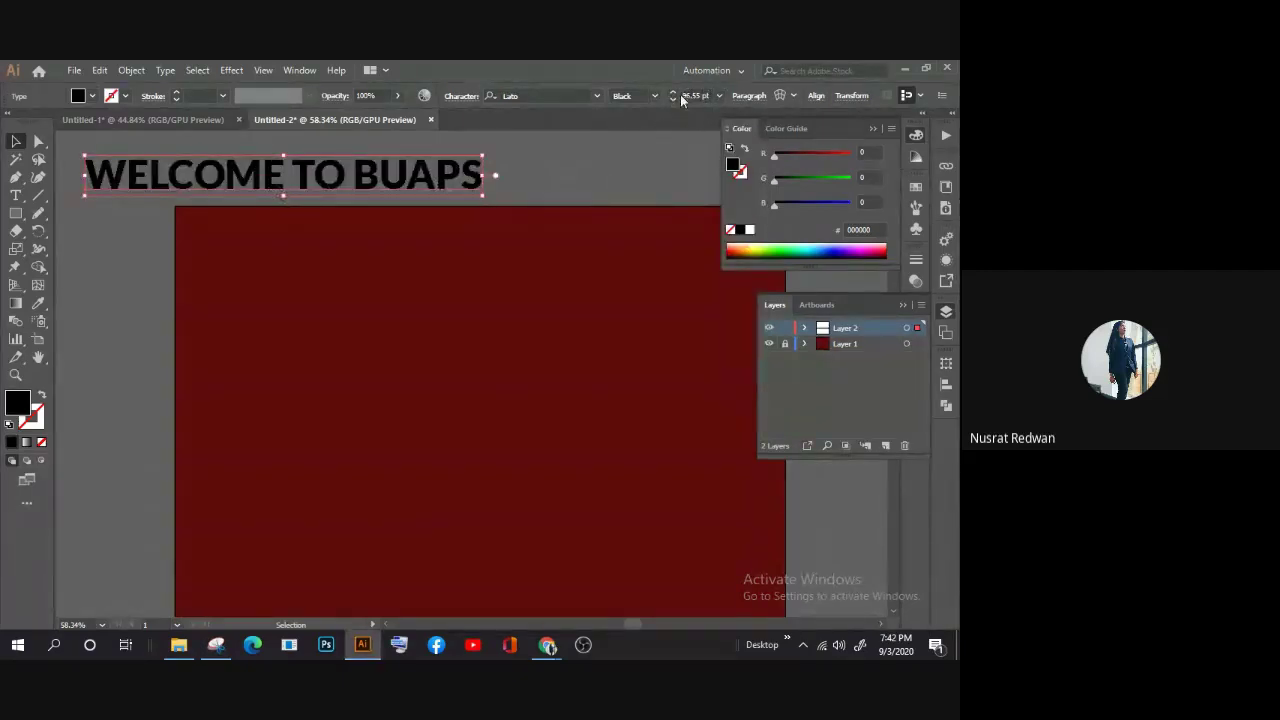
click(692, 96)
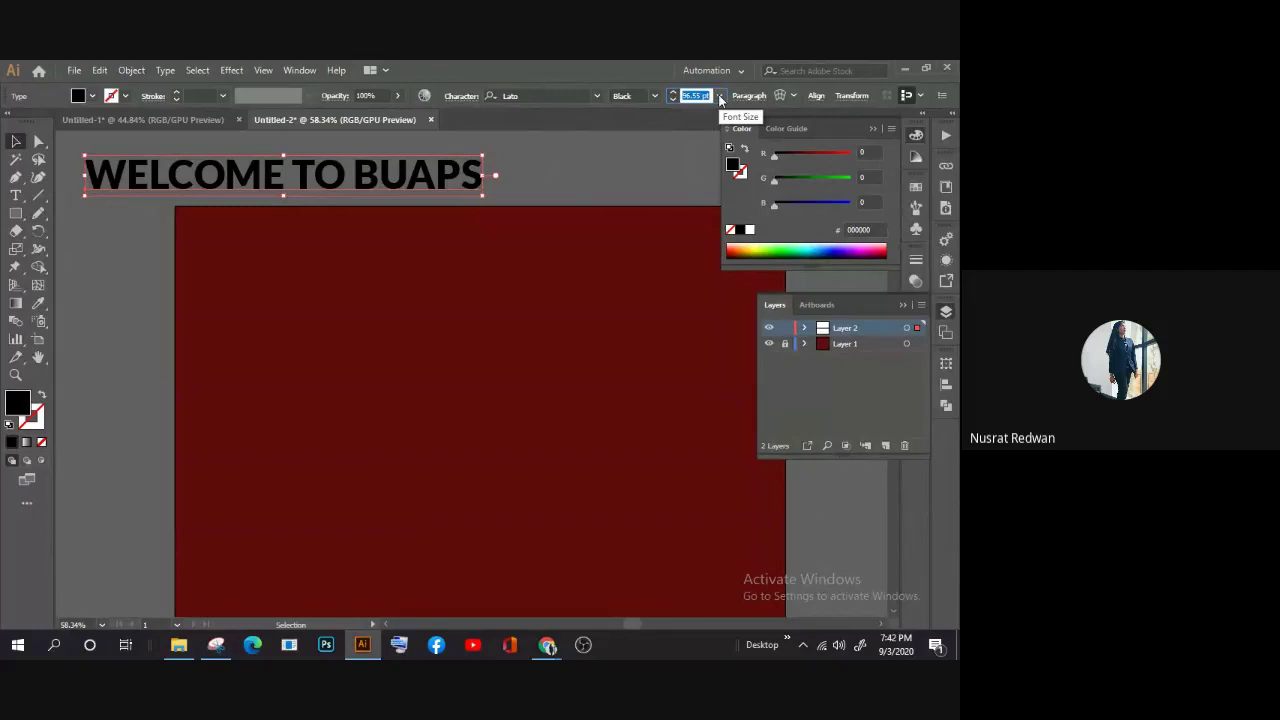
text(100)
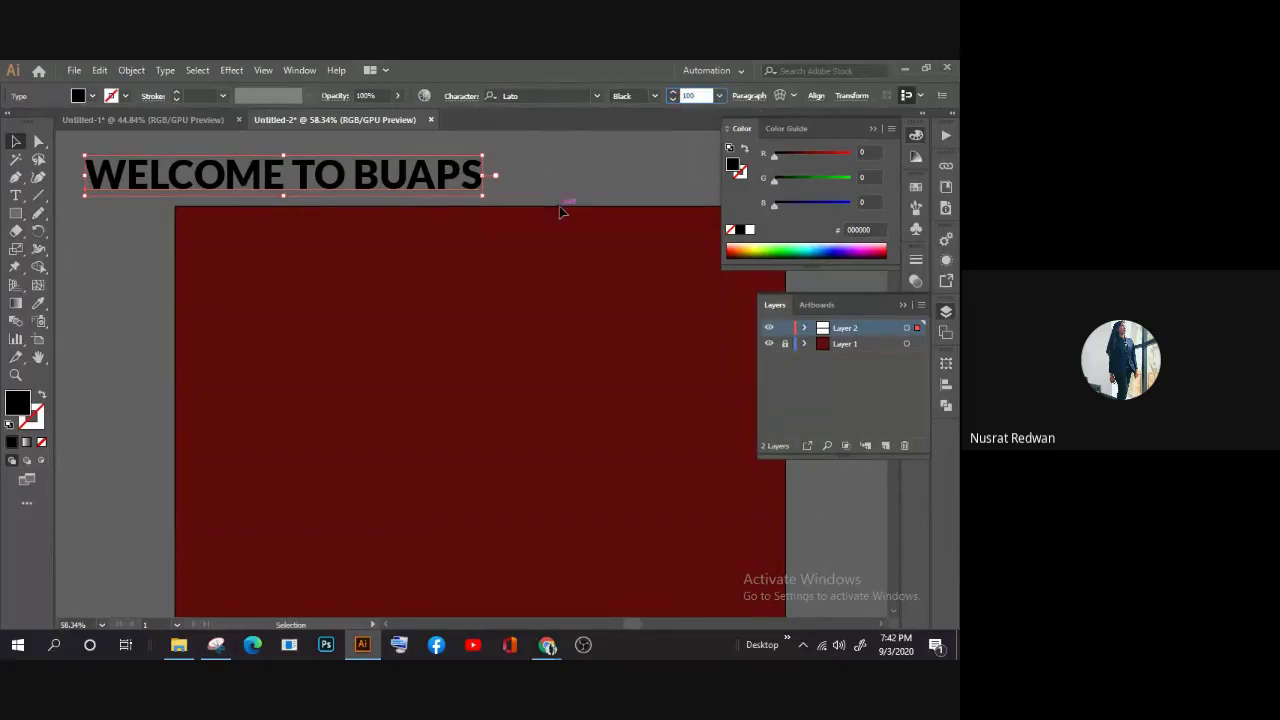
key(Return)
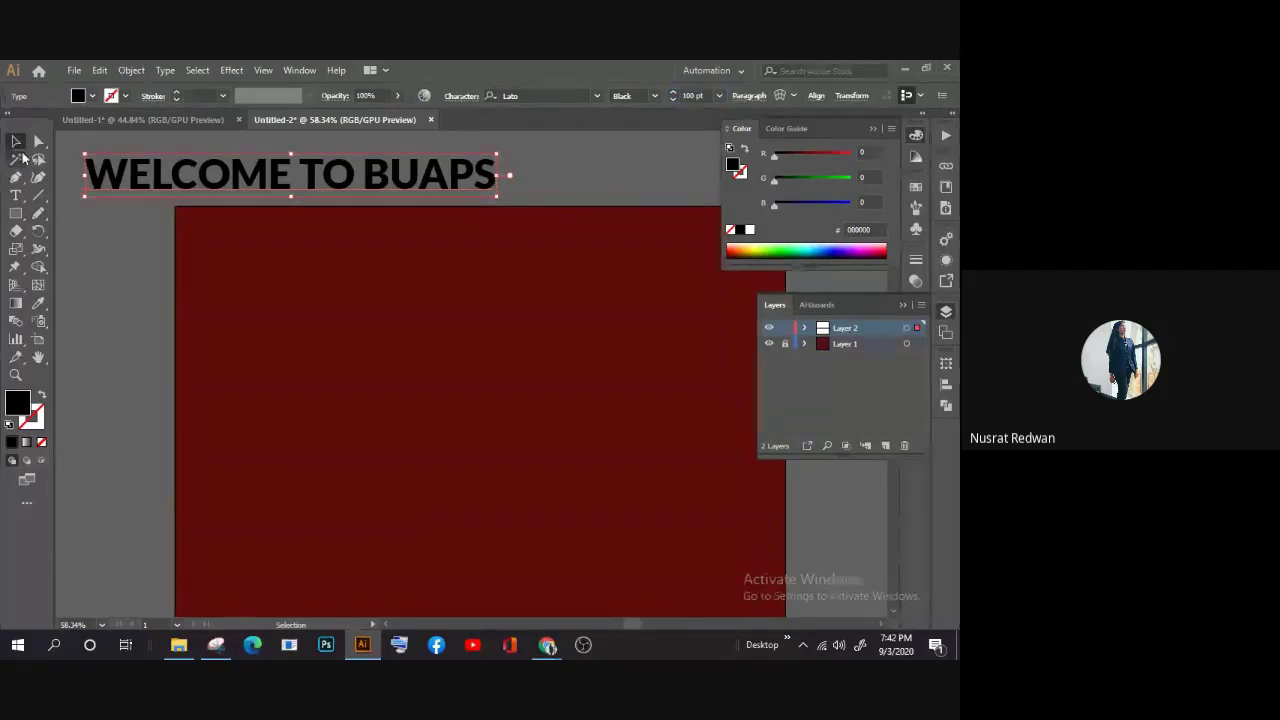
click(16, 141)
Step: Move the heading down onto the artboard and give it a white fill
drag(322, 180, 505, 380)
scroll(494, 363, down, 1)
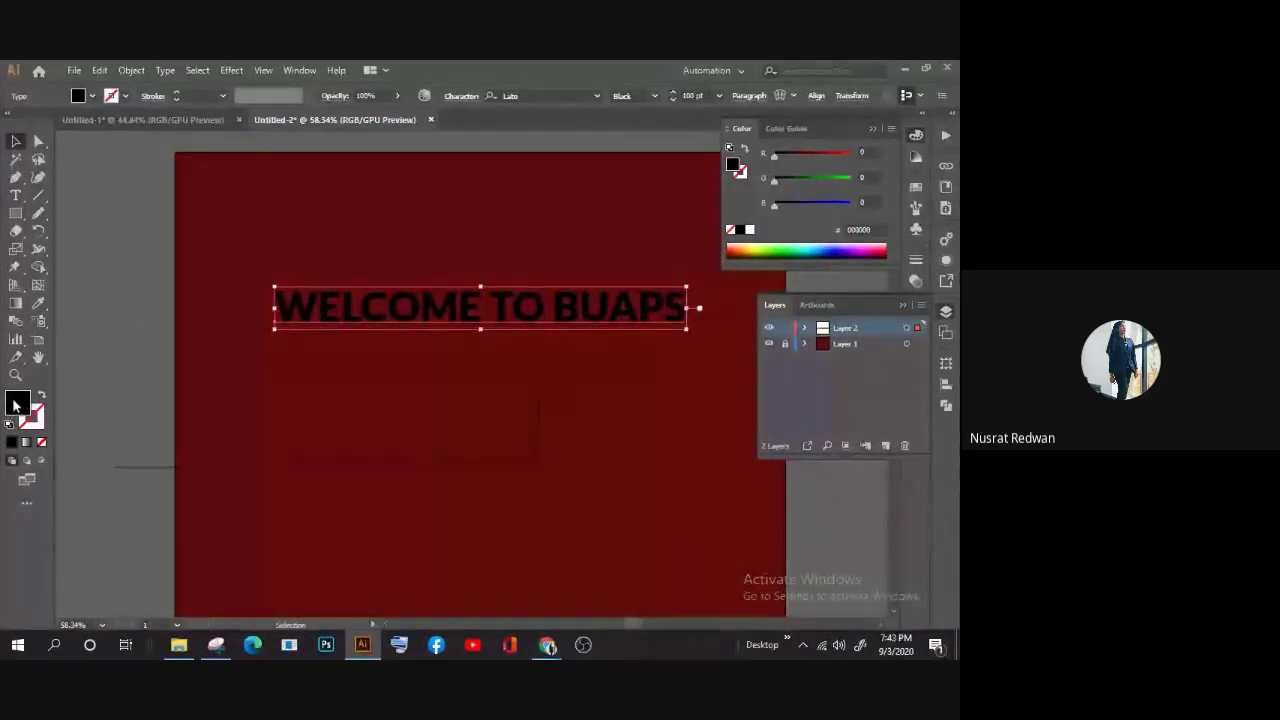
double_click(15, 404)
click(128, 227)
click(480, 229)
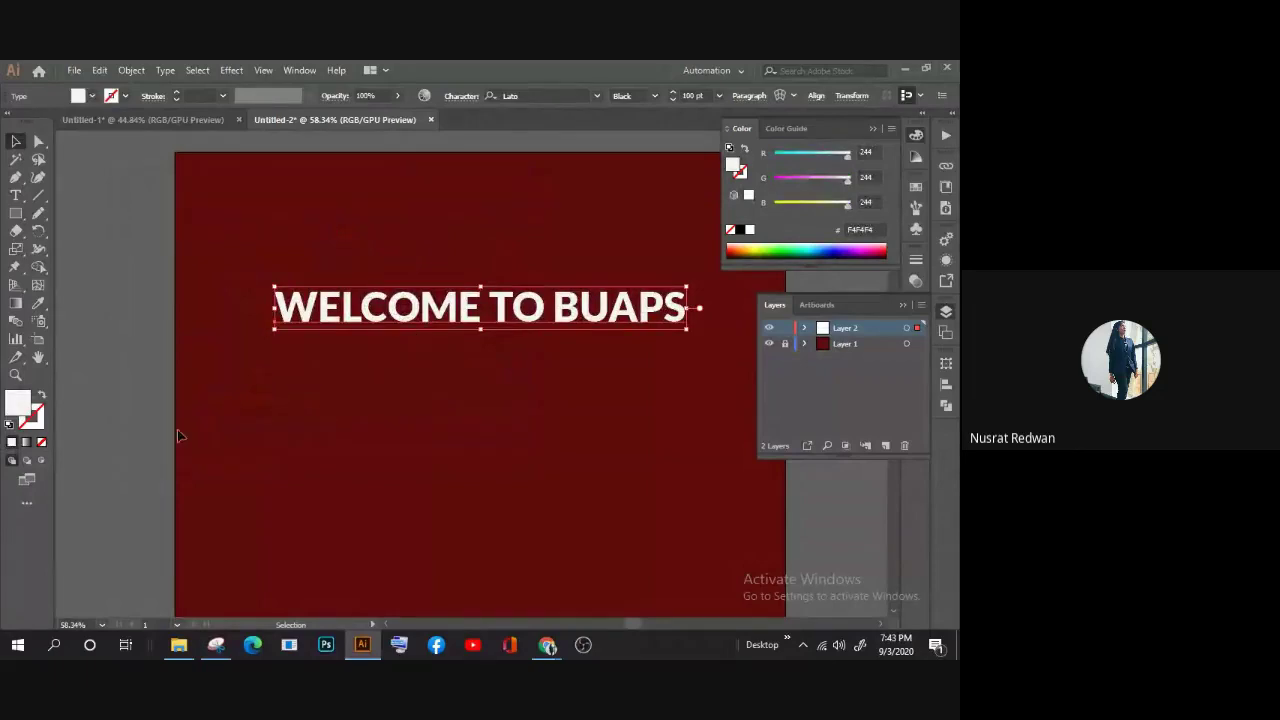
drag(442, 311, 440, 337)
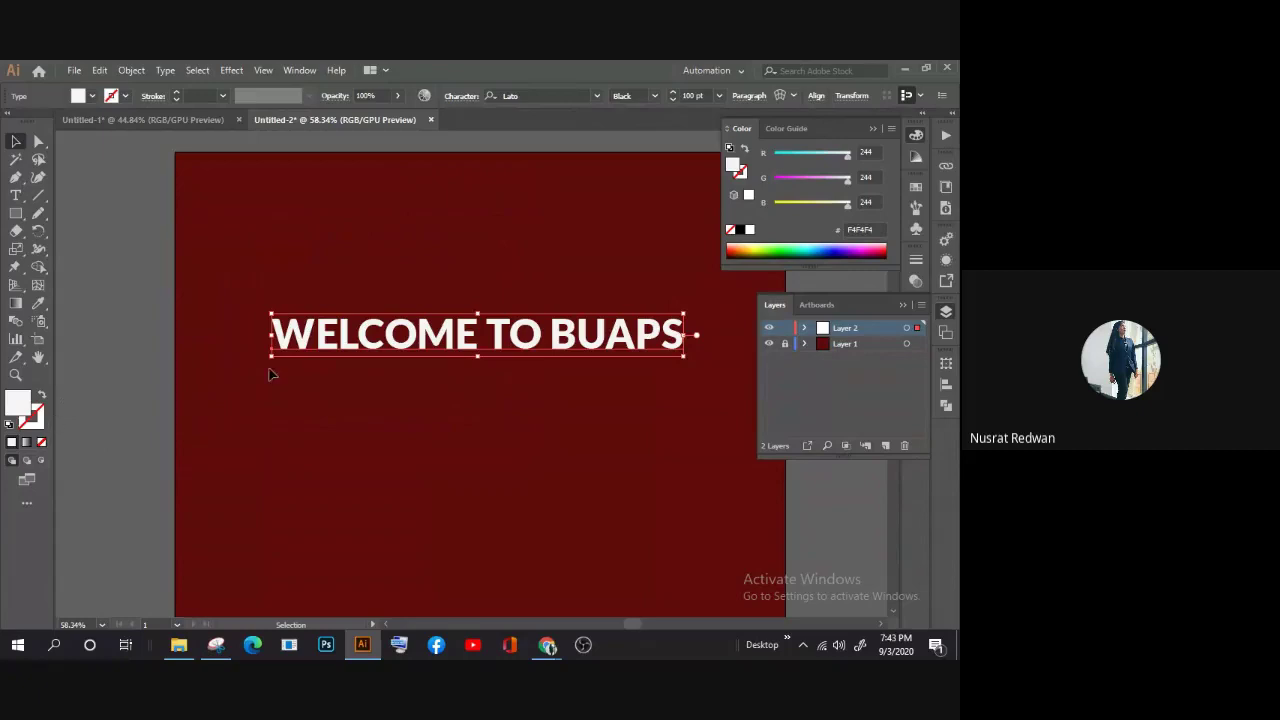
Step: Zoom out to the whole artboard and check the heading's white fill values
click(33, 420)
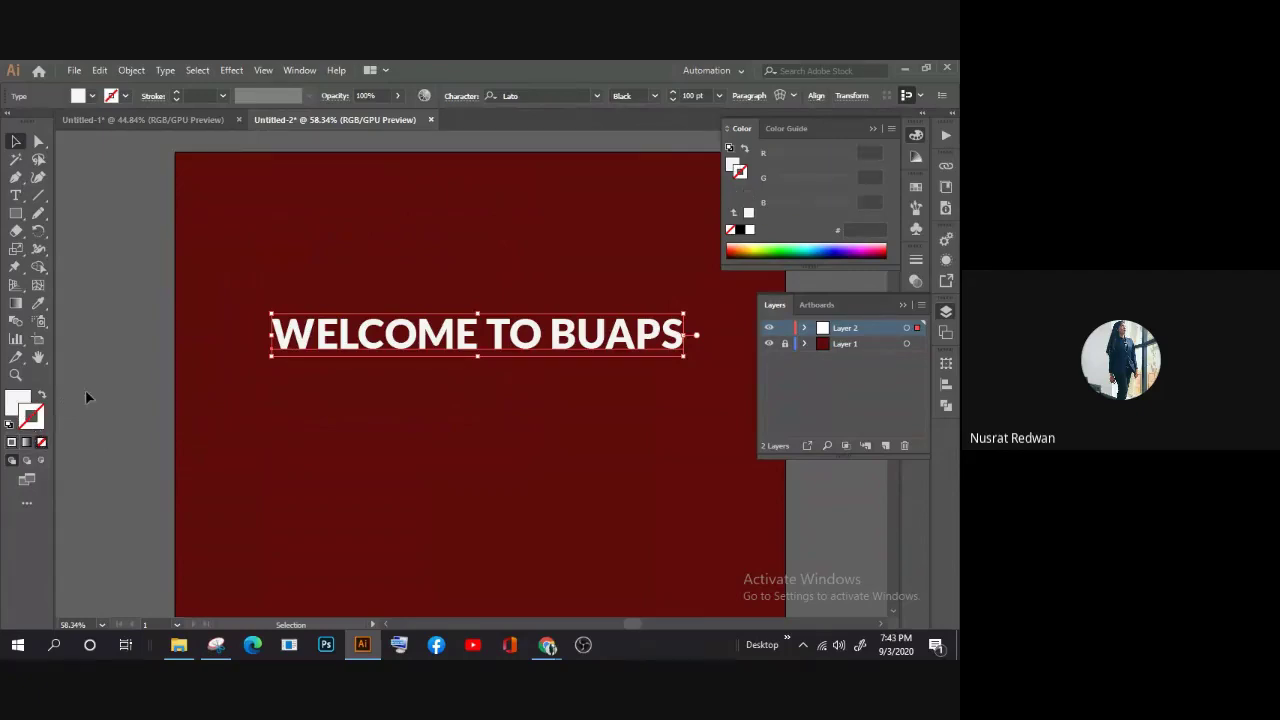
scroll(153, 232, down, 1)
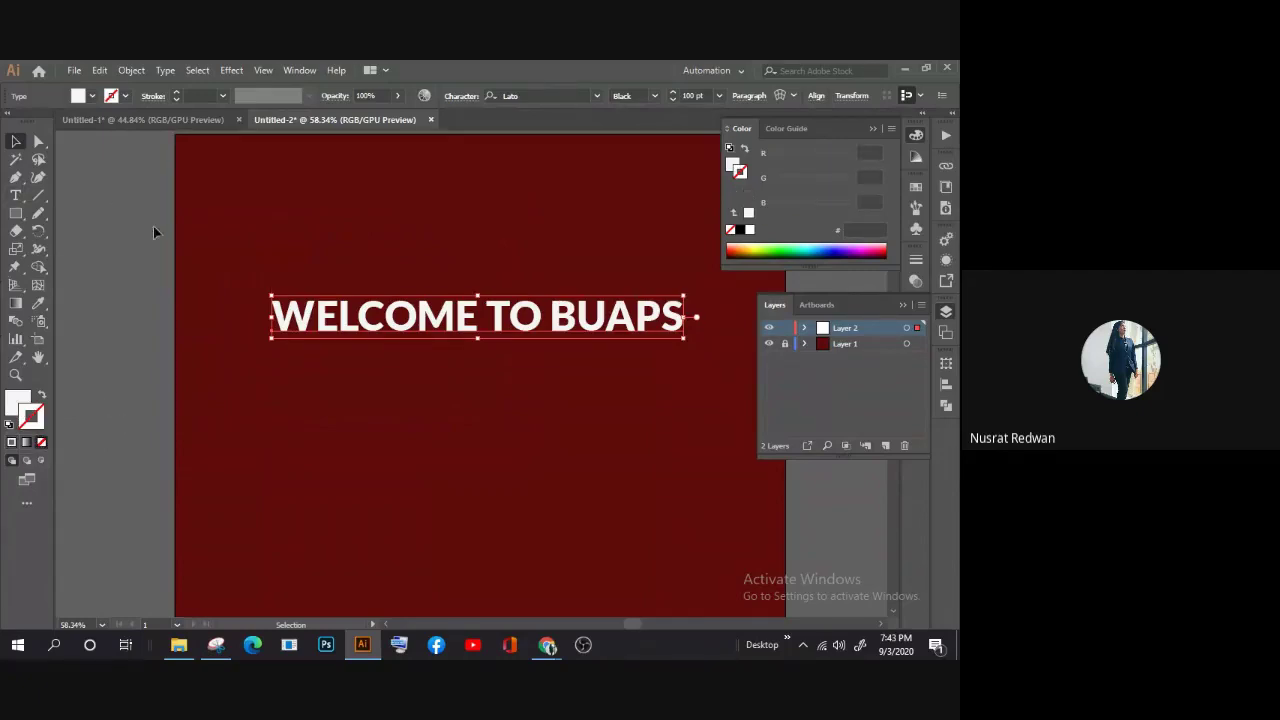
scroll(334, 334, up, 2)
key(z)
alt+click(384, 317)
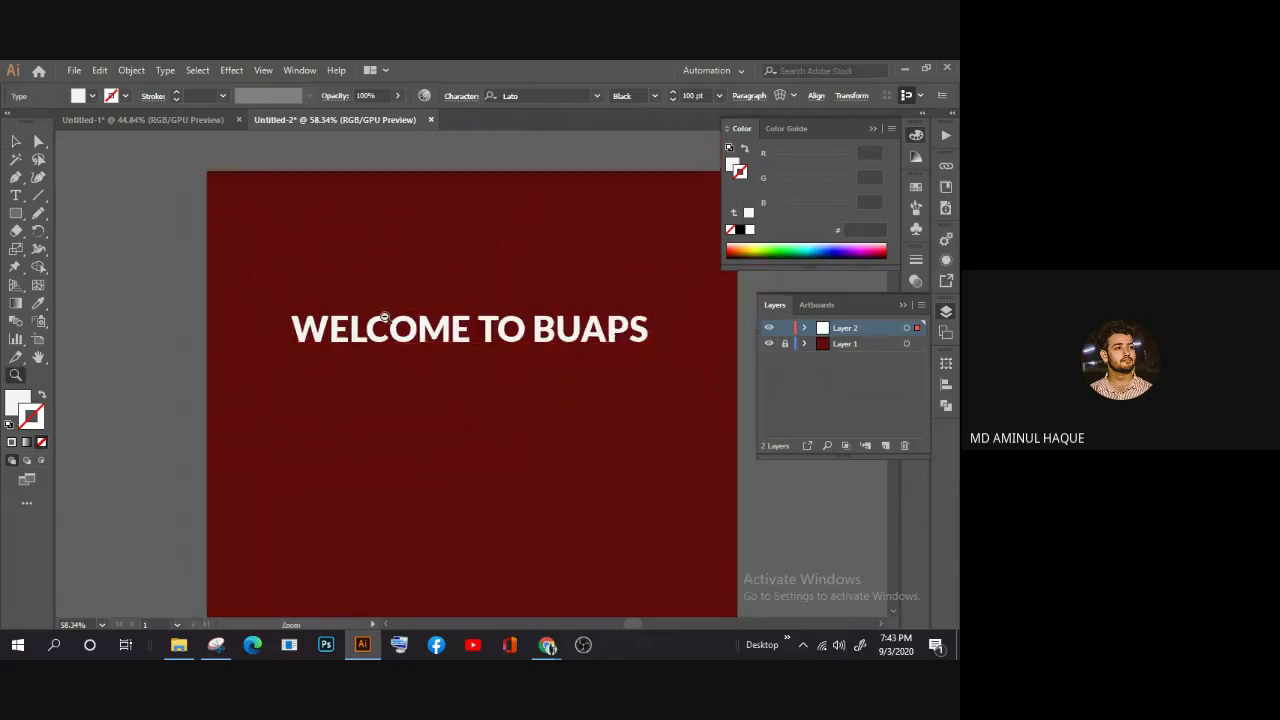
scroll(270, 325, down, 2)
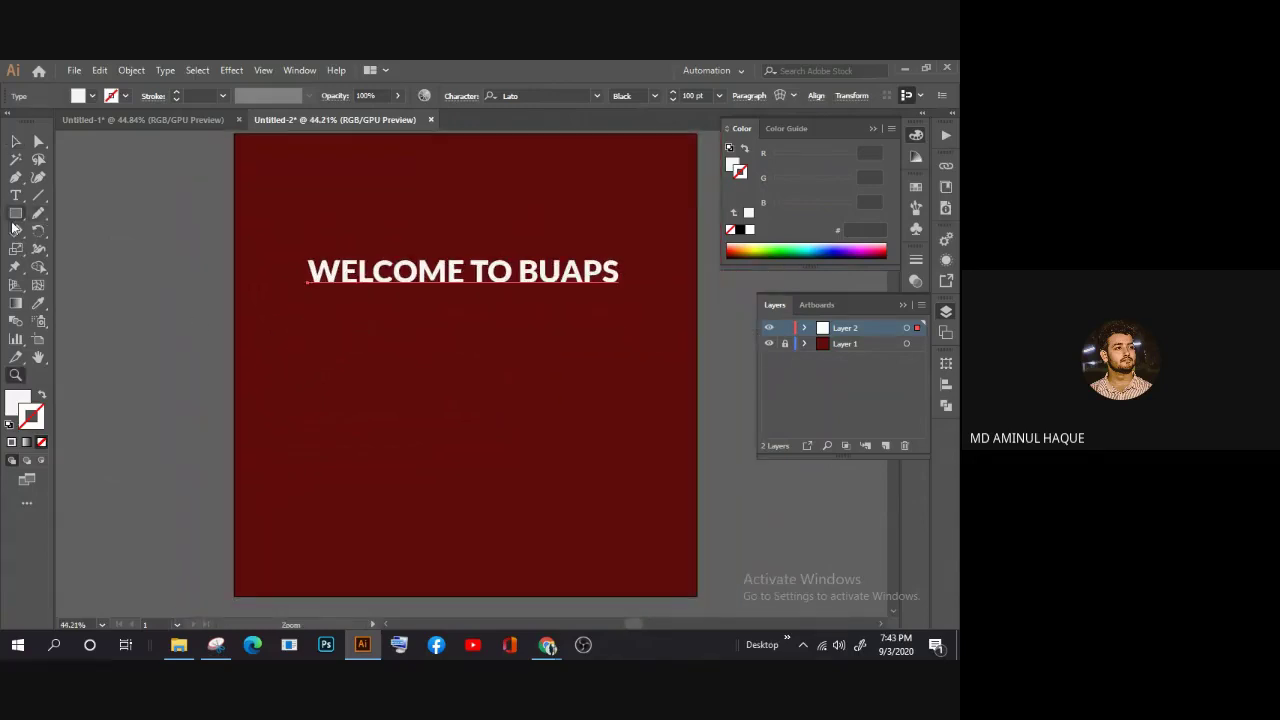
click(14, 398)
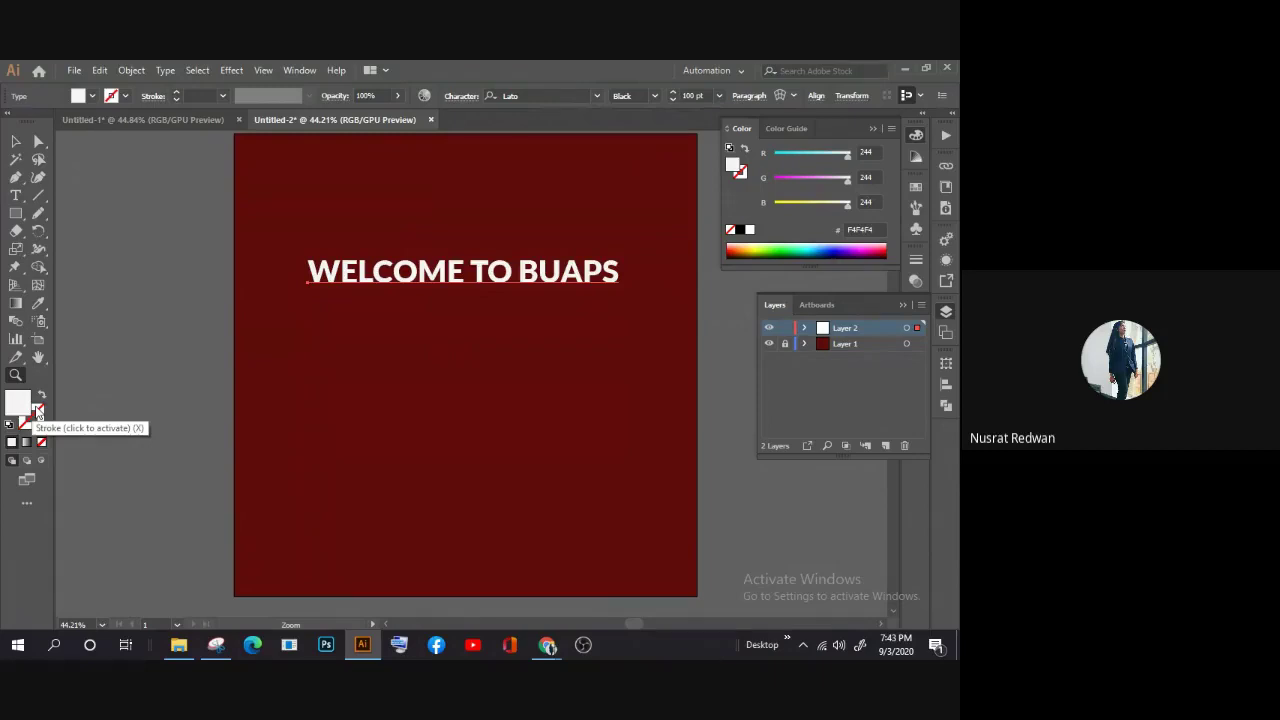
Step: Reselect the WELCOME TO BUAPS text and bring its stroke colour forward for editing
click(38, 411)
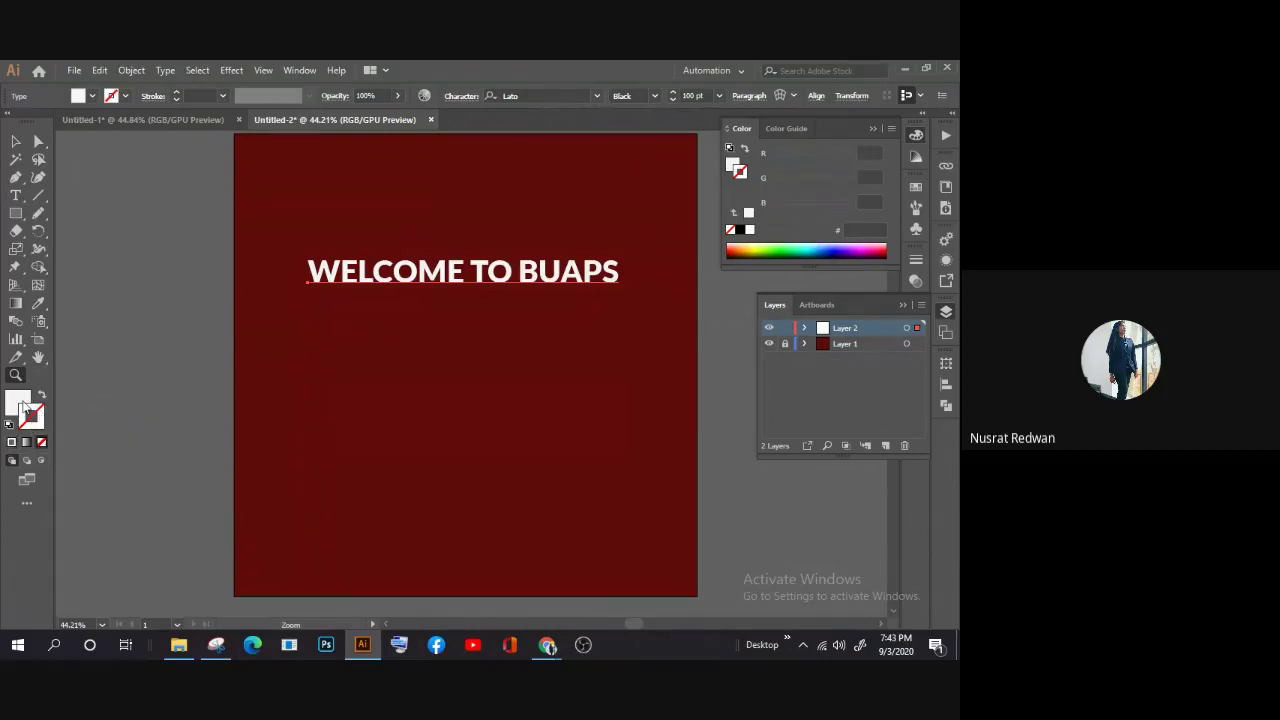
click(22, 406)
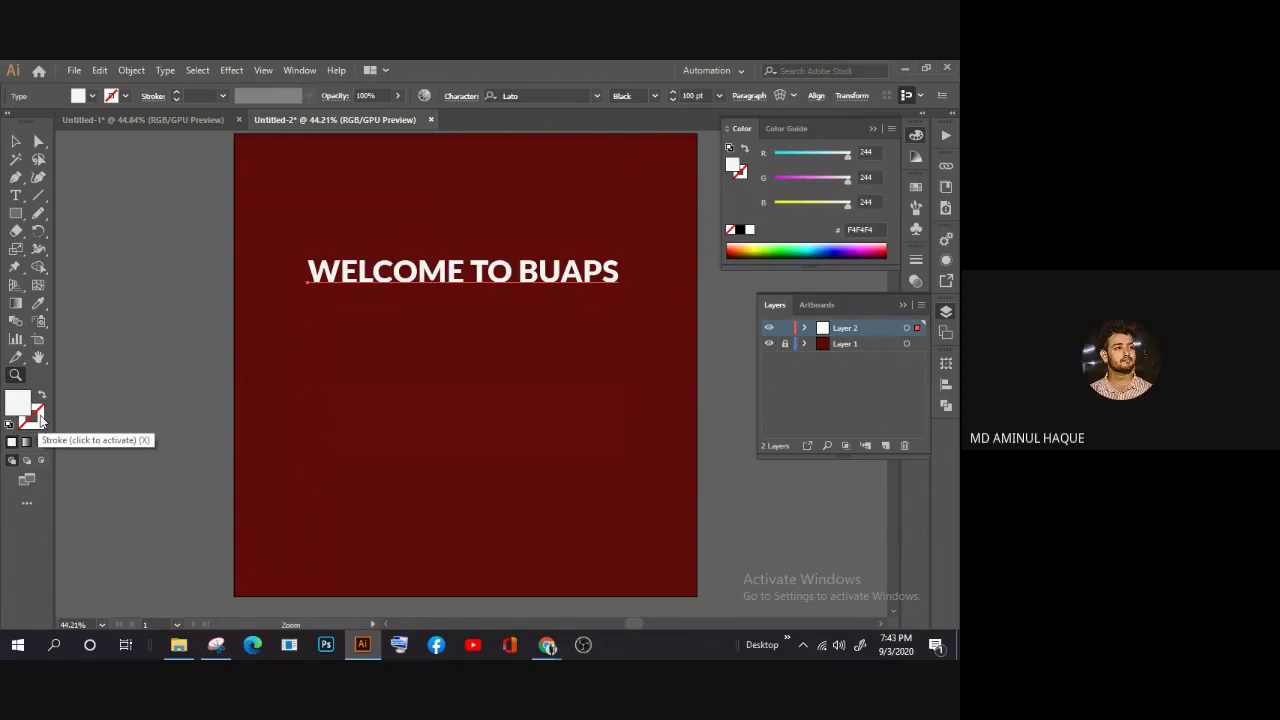
click(16, 143)
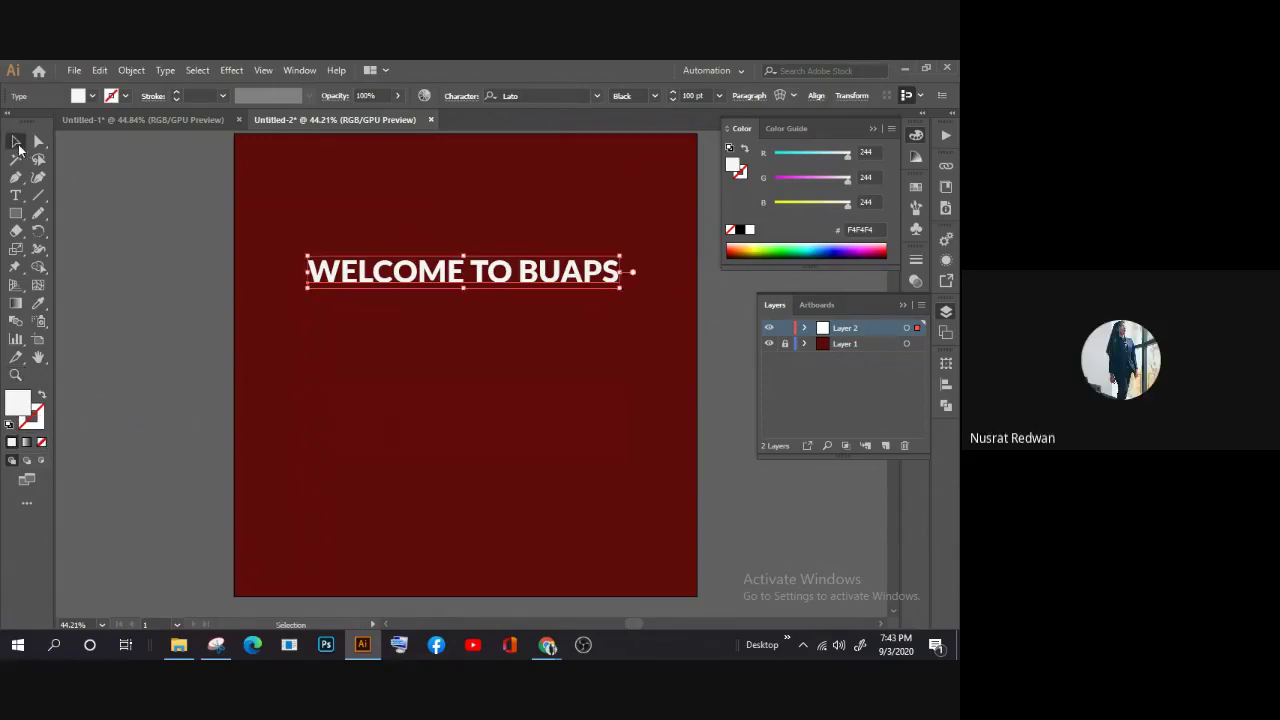
click(323, 343)
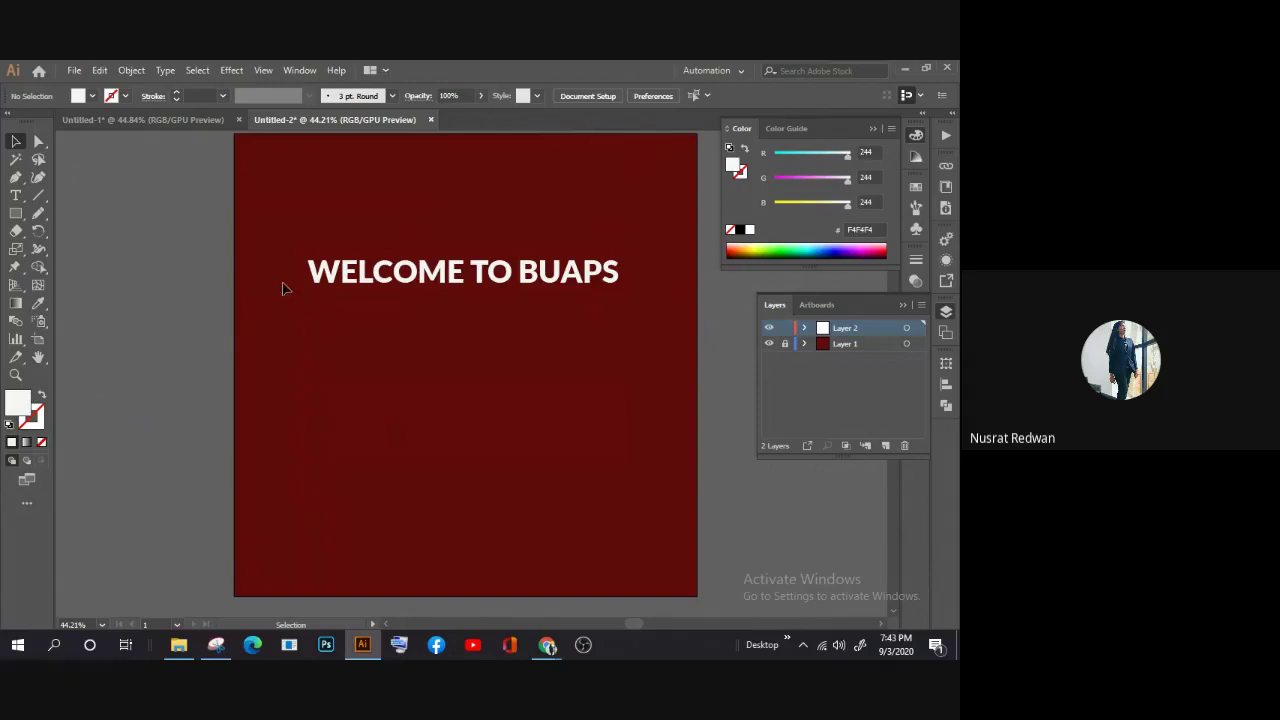
click(330, 276)
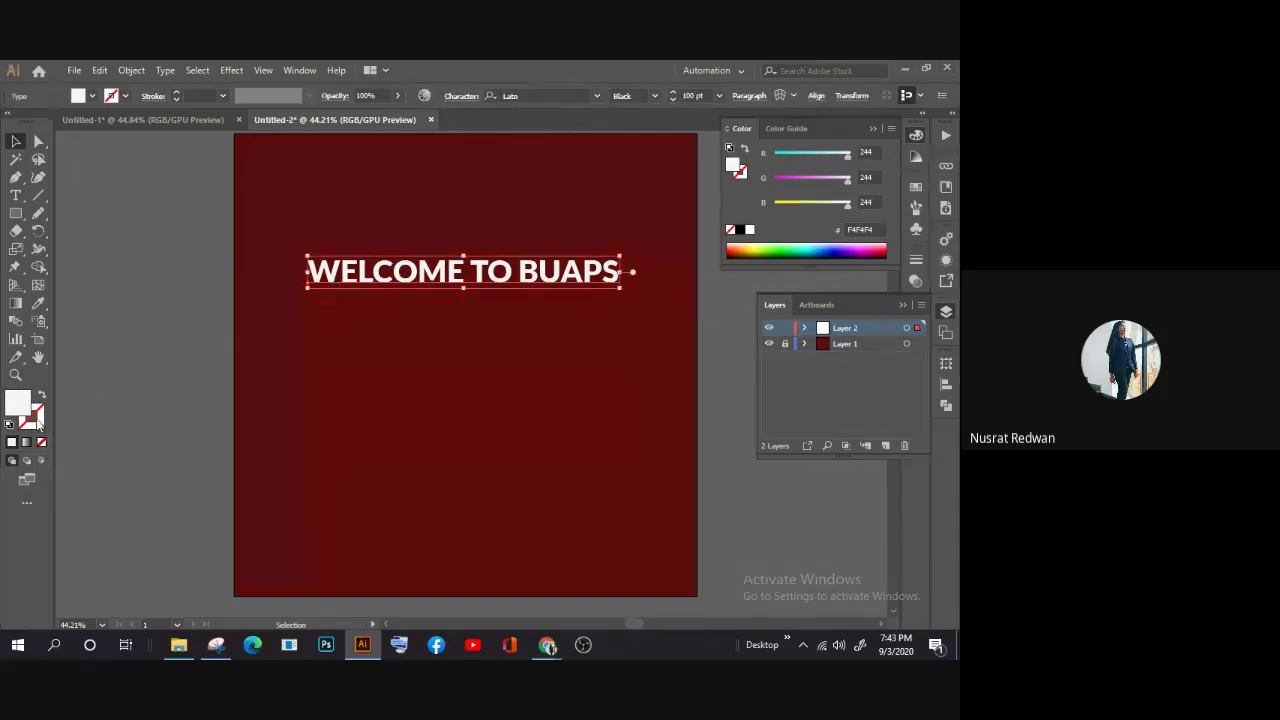
click(33, 417)
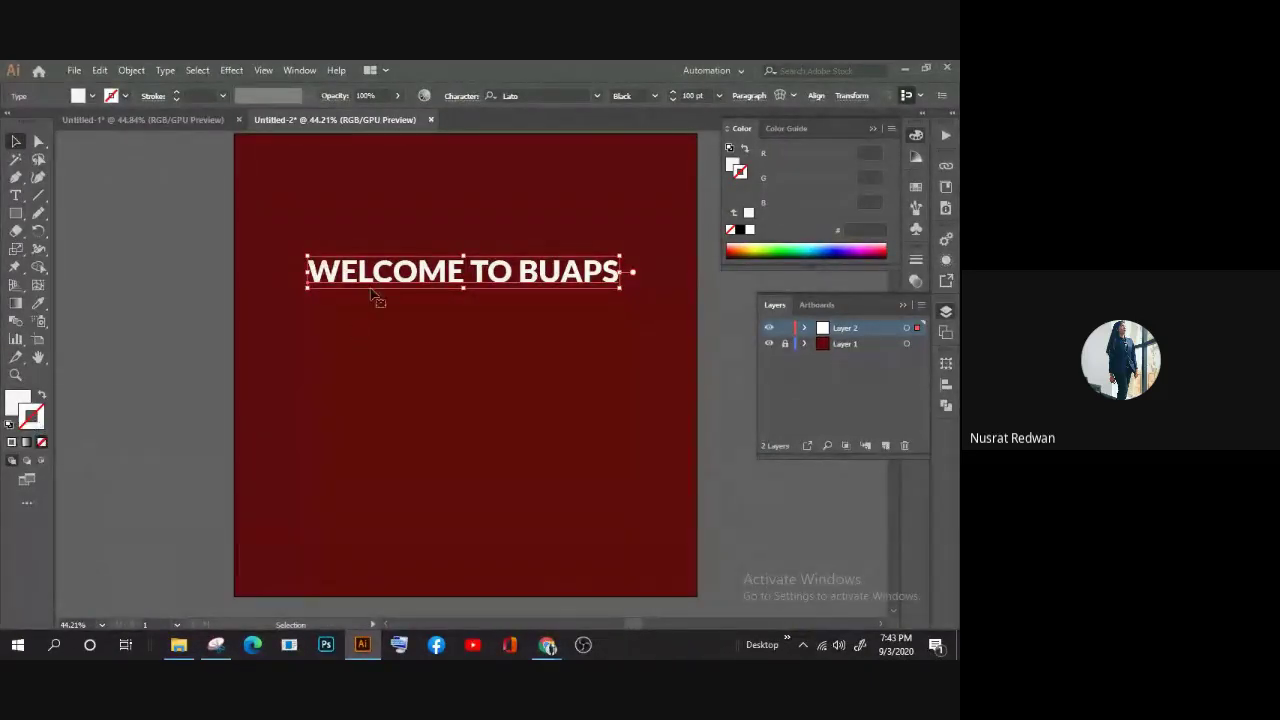
click(13, 452)
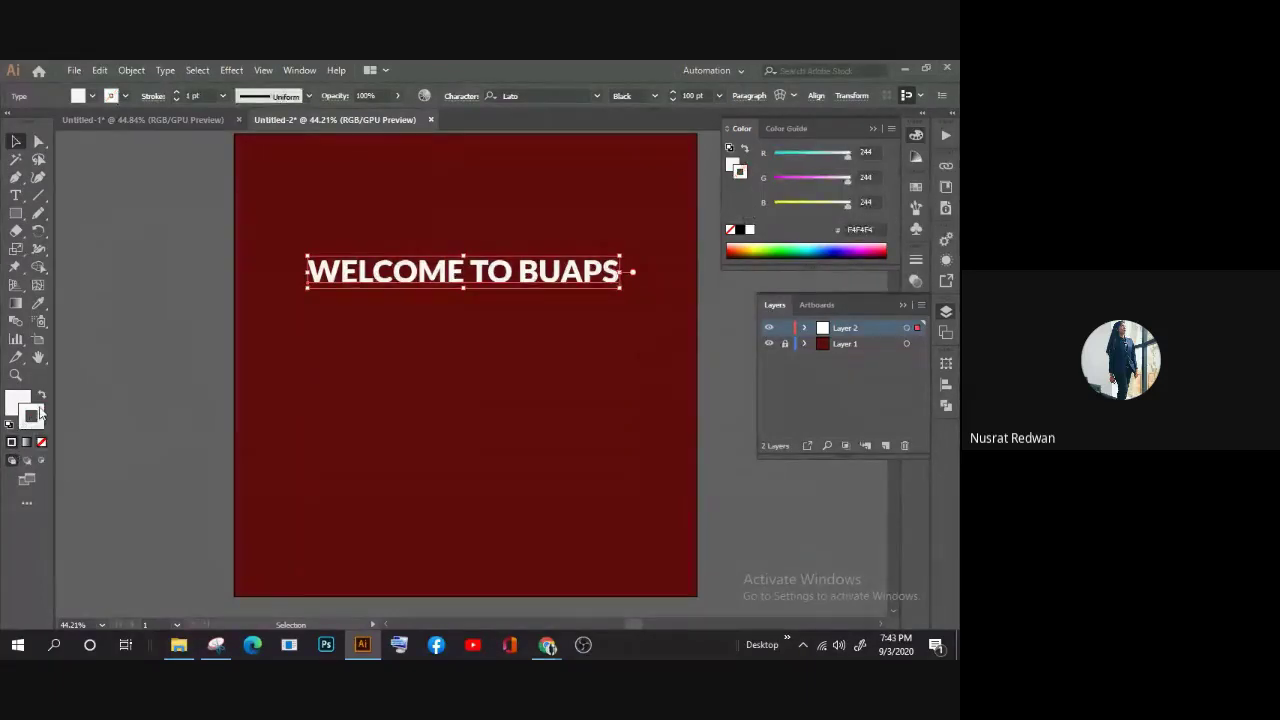
double_click(42, 416)
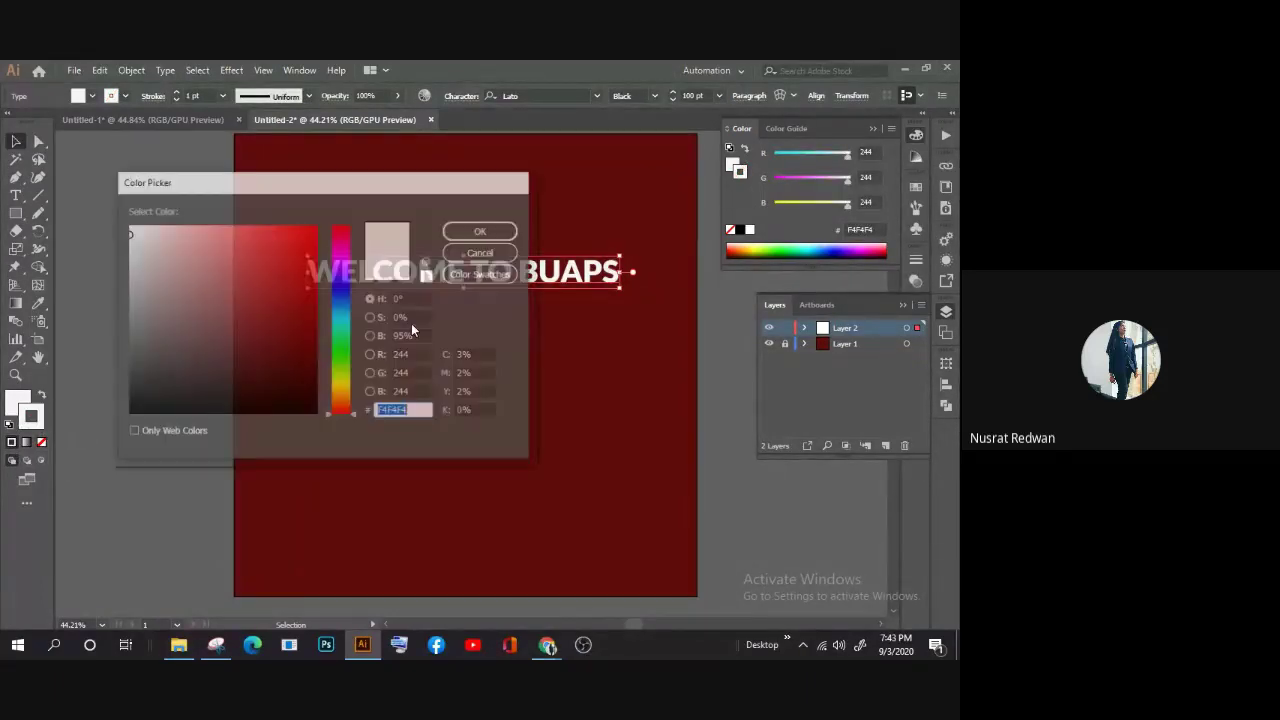
click(238, 385)
click(482, 231)
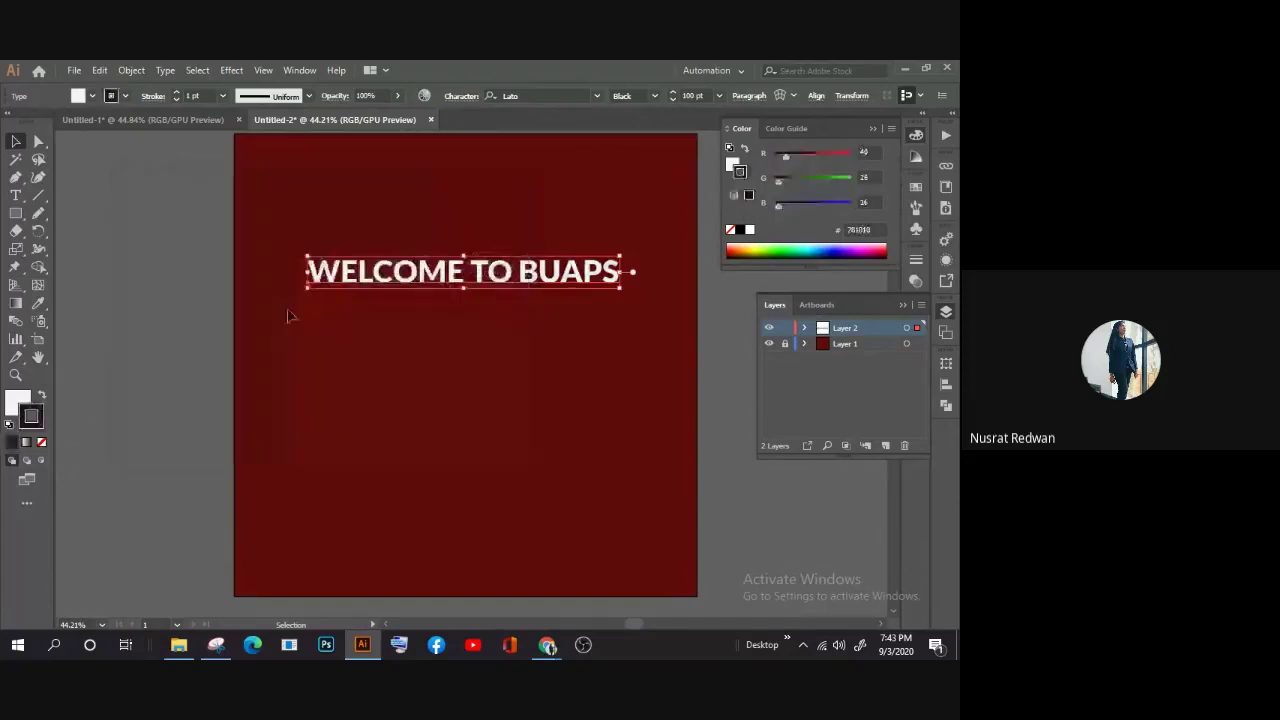
click(286, 309)
scroll(320, 270, up, 2)
key(z)
mouse_move(309, 298)
mouse_down()
mouse_move(541, 481)
mouse_move(454, 503)
mouse_up()
click(36, 142)
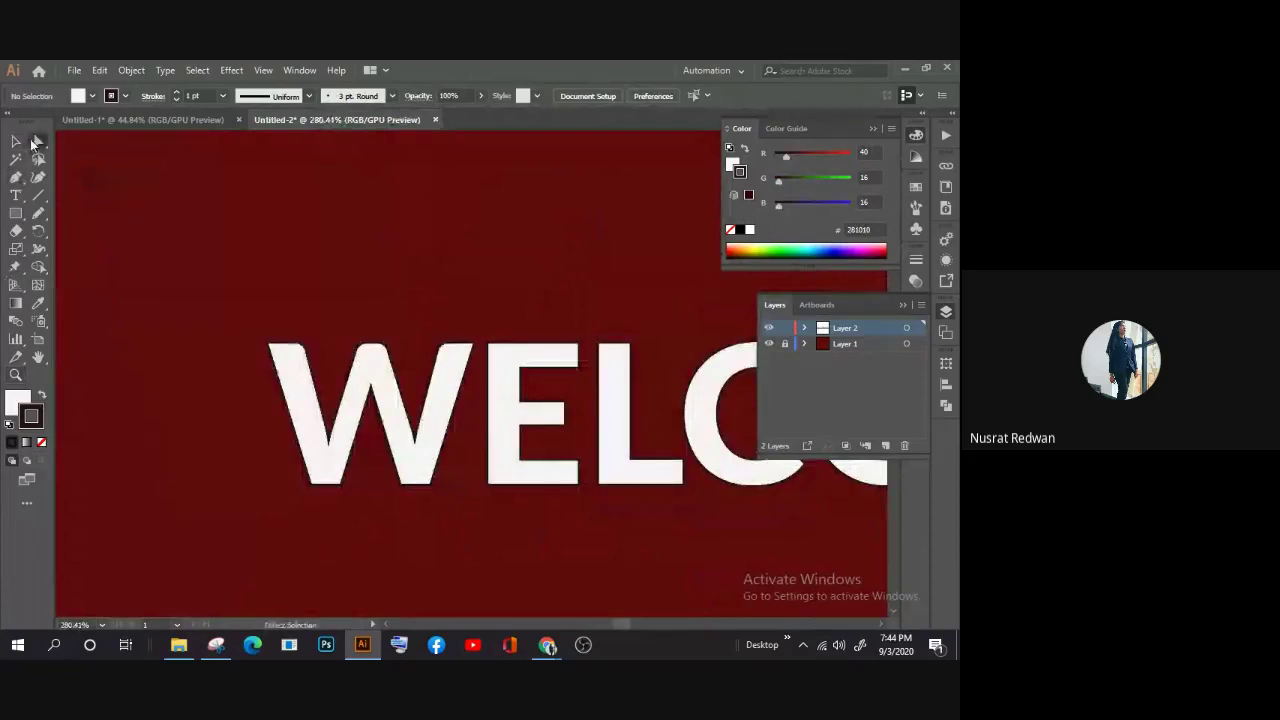
click(41, 442)
click(353, 410)
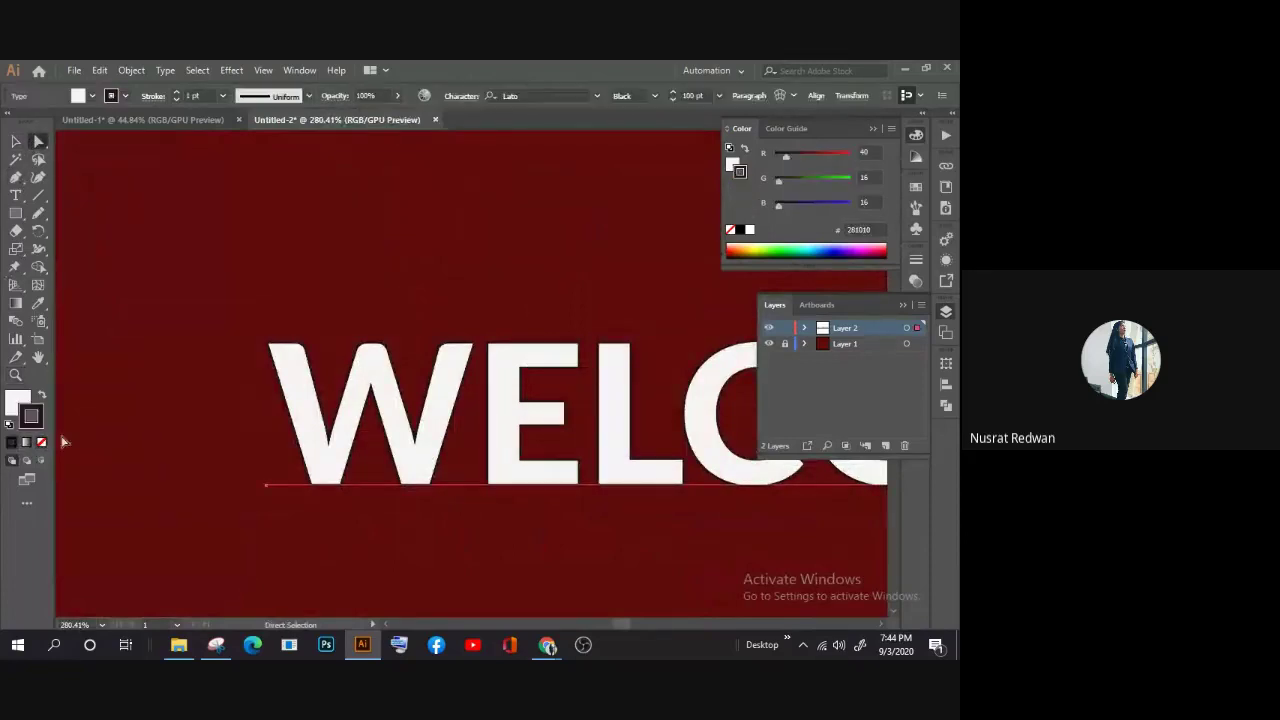
click(41, 442)
click(16, 141)
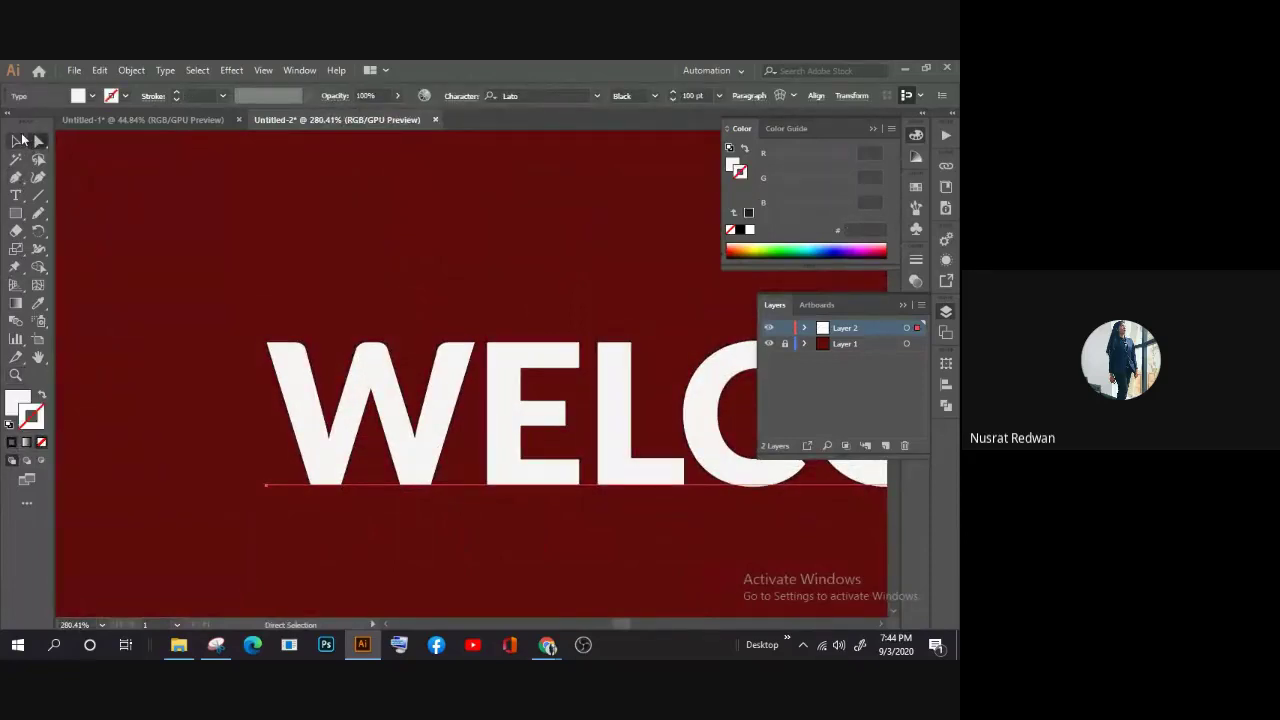
key(z)
drag(502, 290, 430, 295)
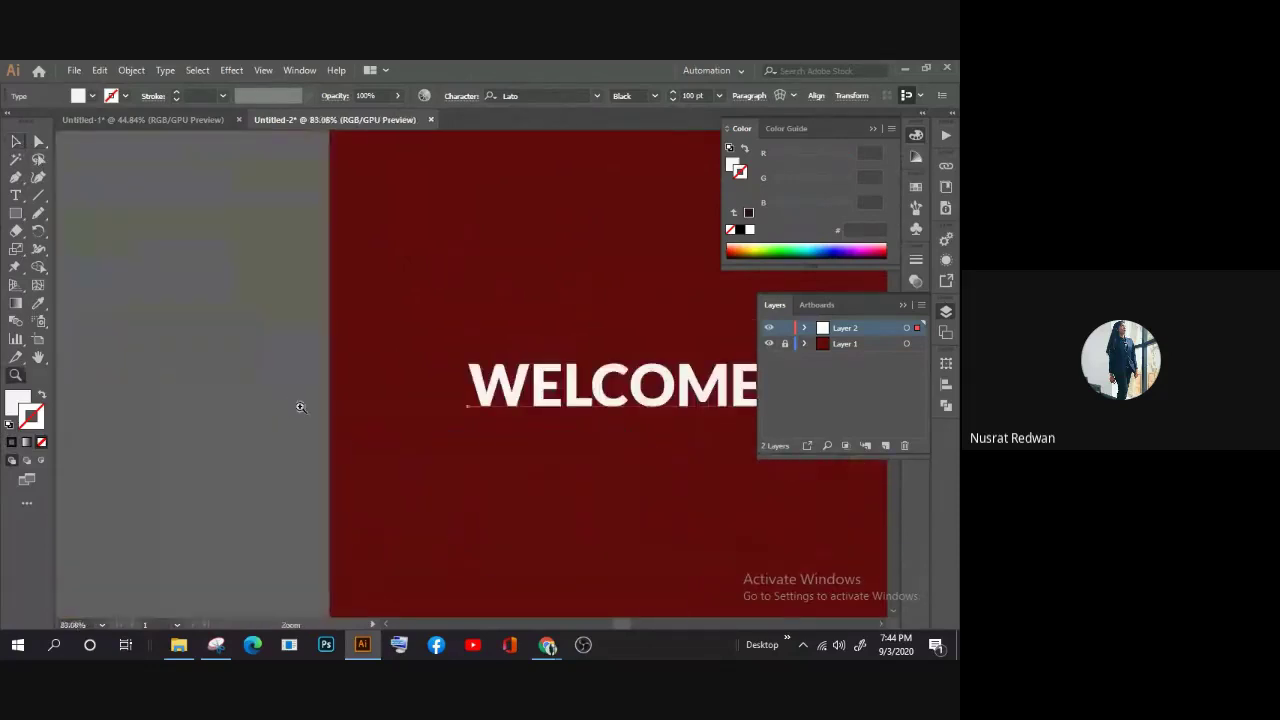
drag(617, 625, 660, 625)
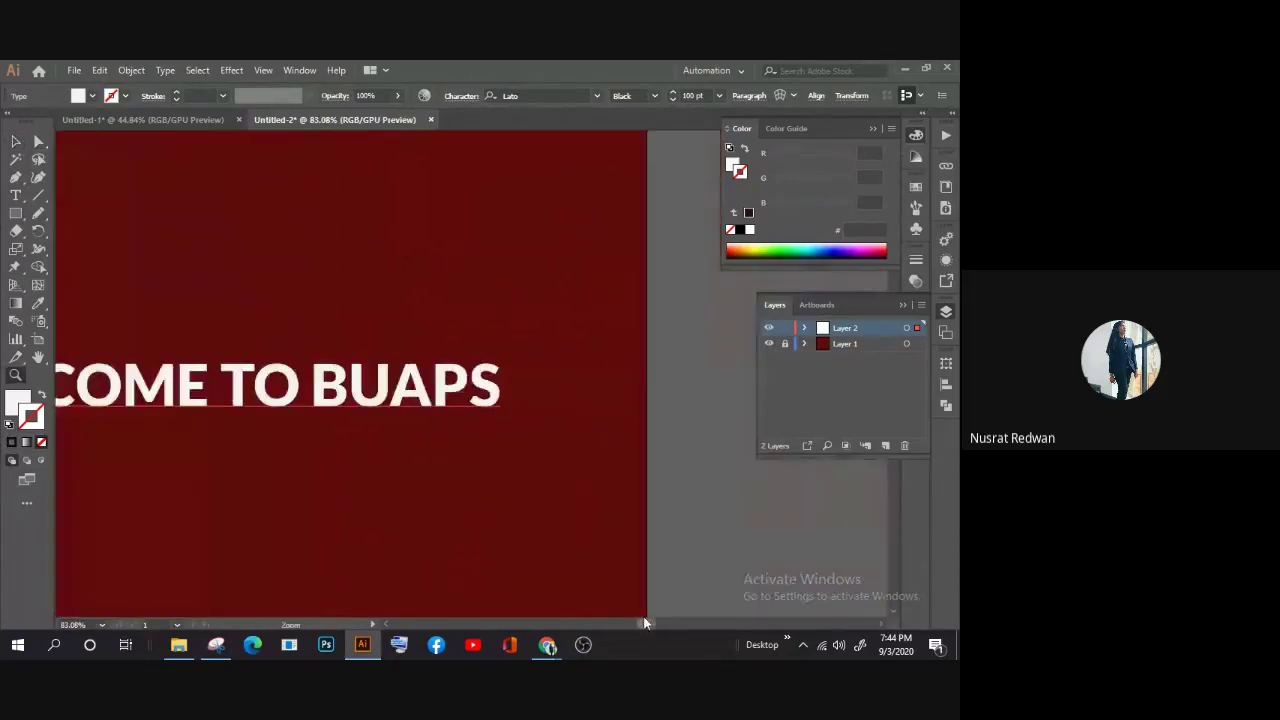
drag(553, 372, 384, 440)
scroll(384, 440, down, 3)
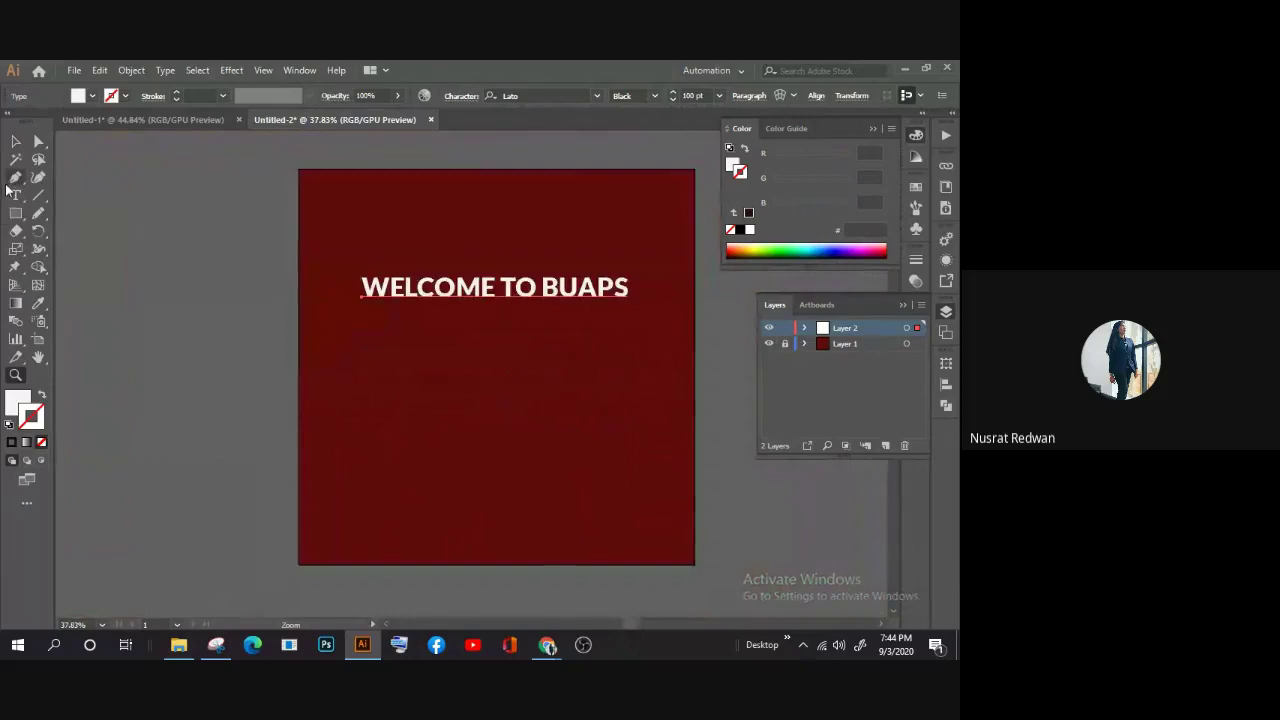
Step: Break the heading into three lines: WELCOME, TO and BUAPS
click(16, 195)
click(494, 284)
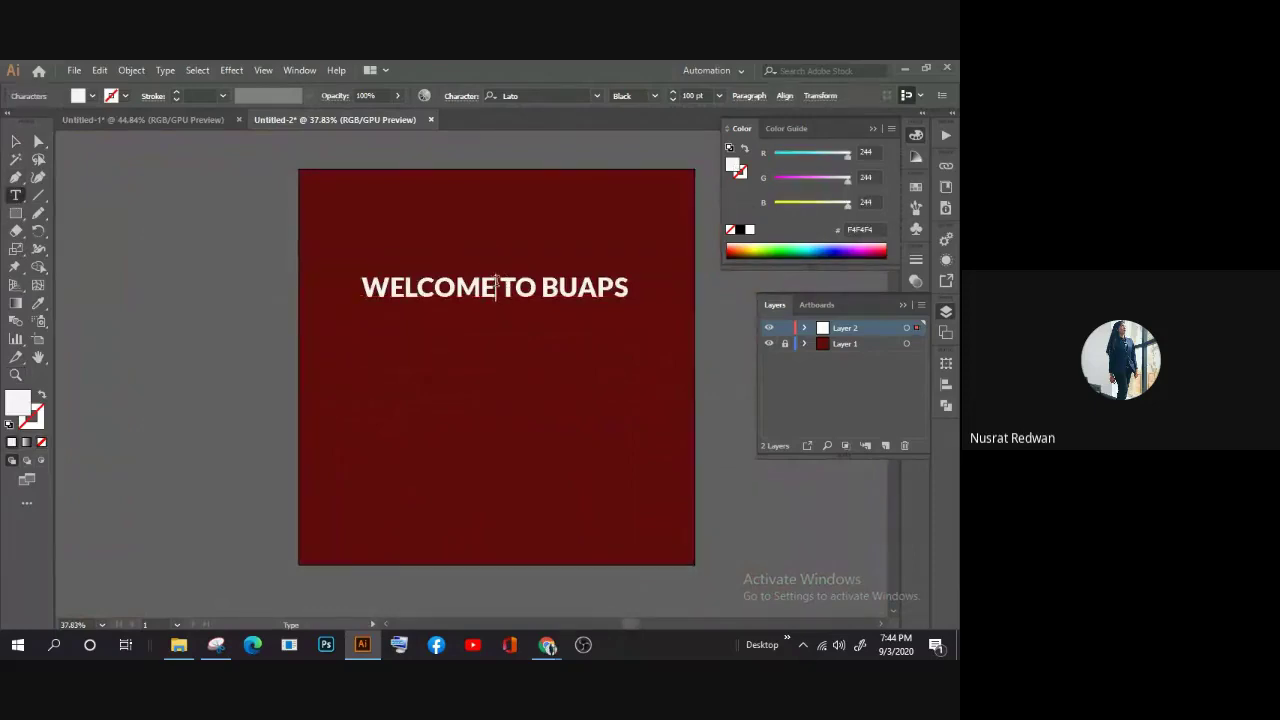
key(Return)
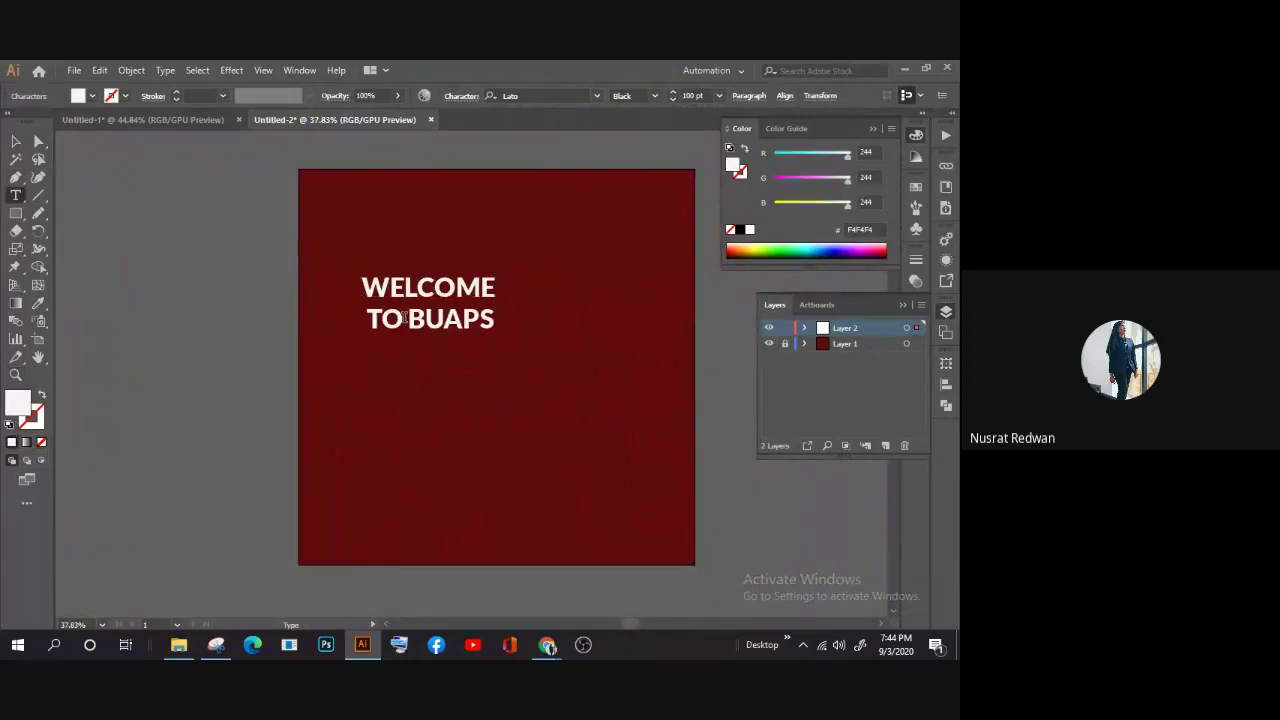
key(Return)
key(Escape)
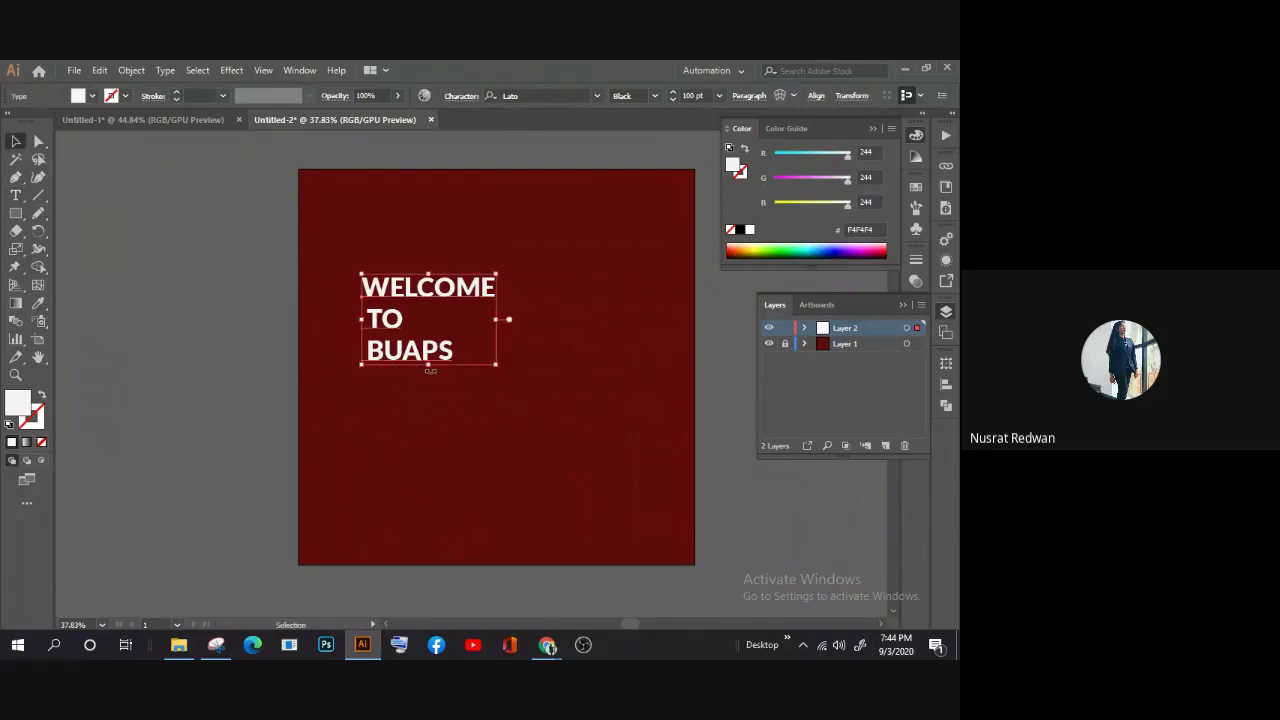
Step: Enlarge the three-line heading to about 241.57 pt, shift it right, and place the cursor before TO
drag(449, 466, 490, 500)
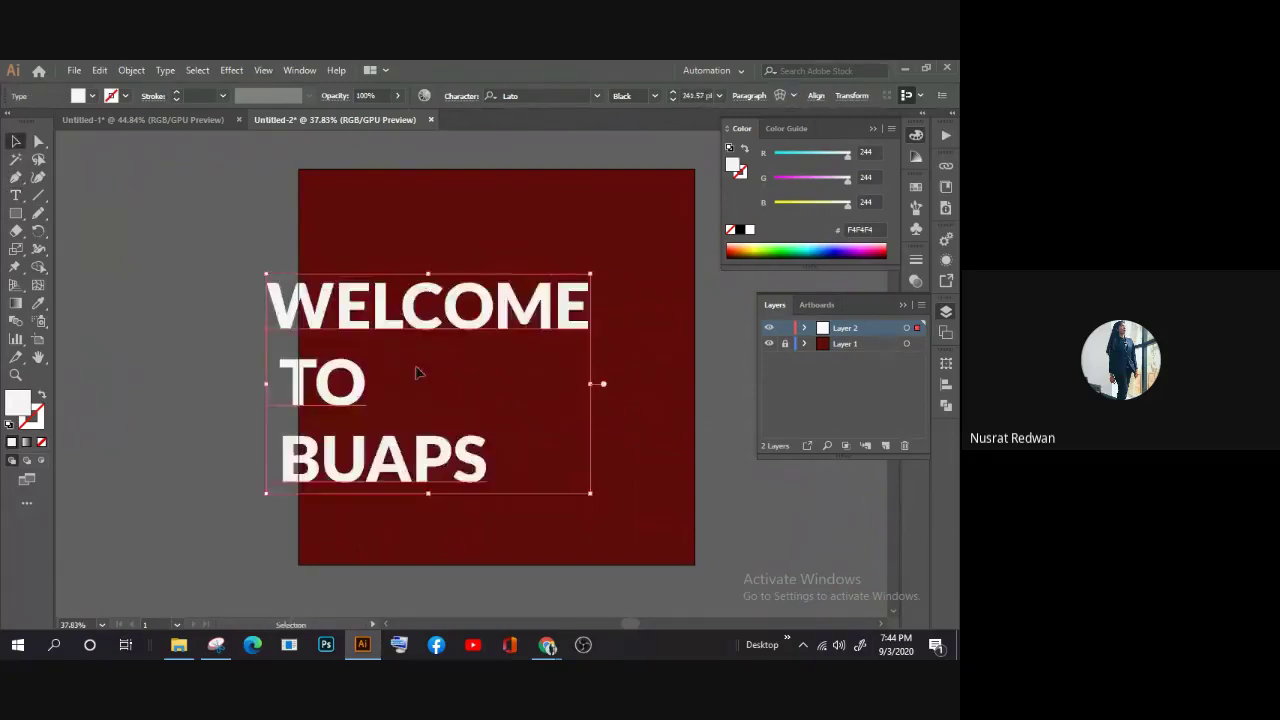
drag(397, 313, 478, 318)
click(270, 255)
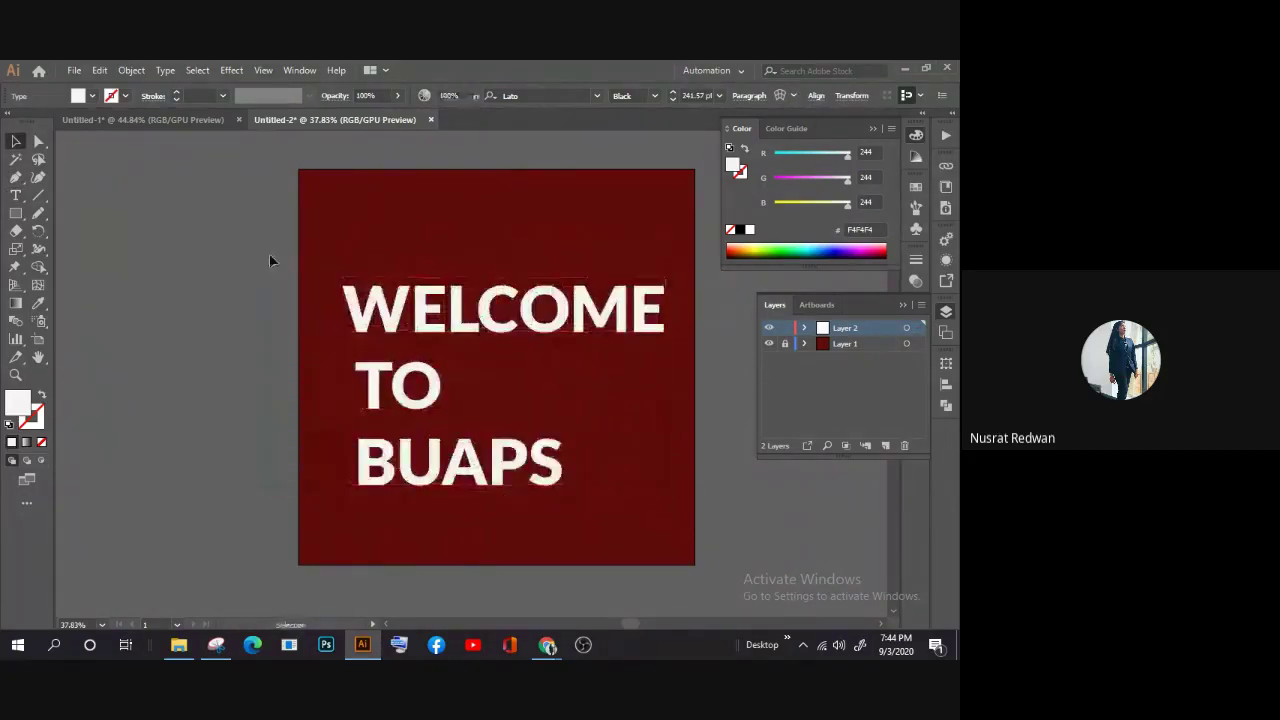
click(368, 328)
click(214, 358)
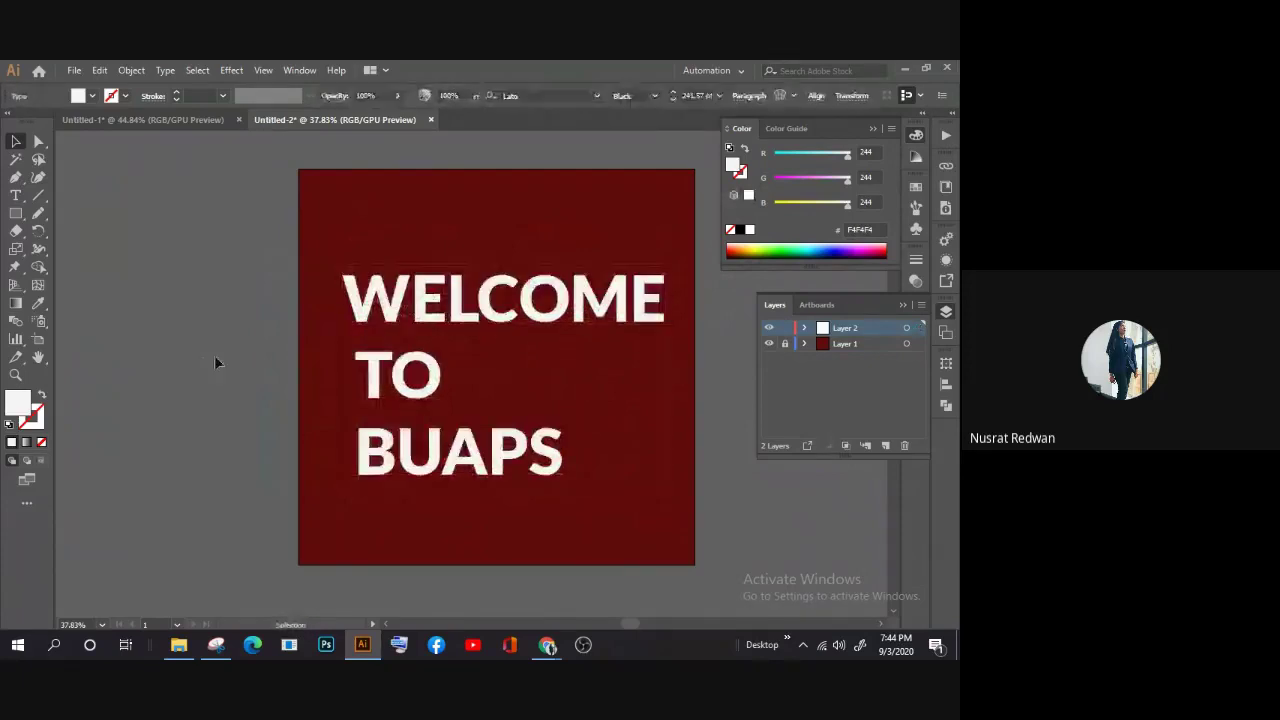
key(t)
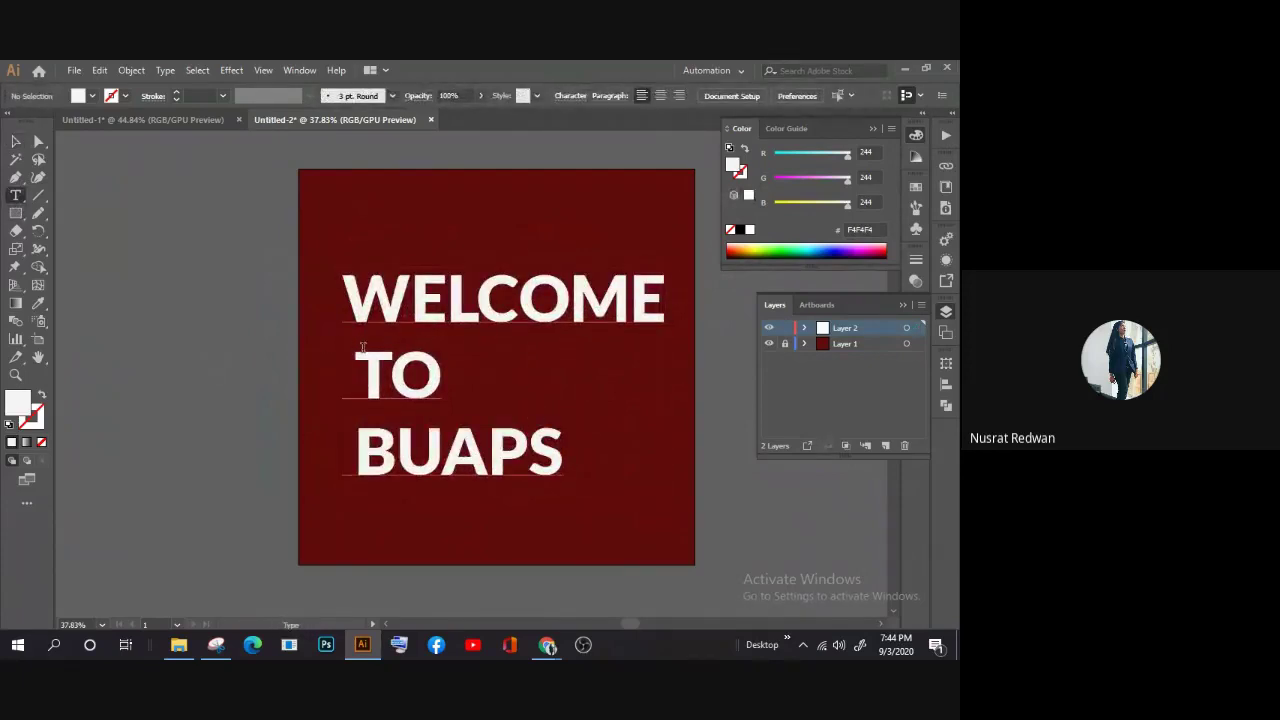
click(366, 349)
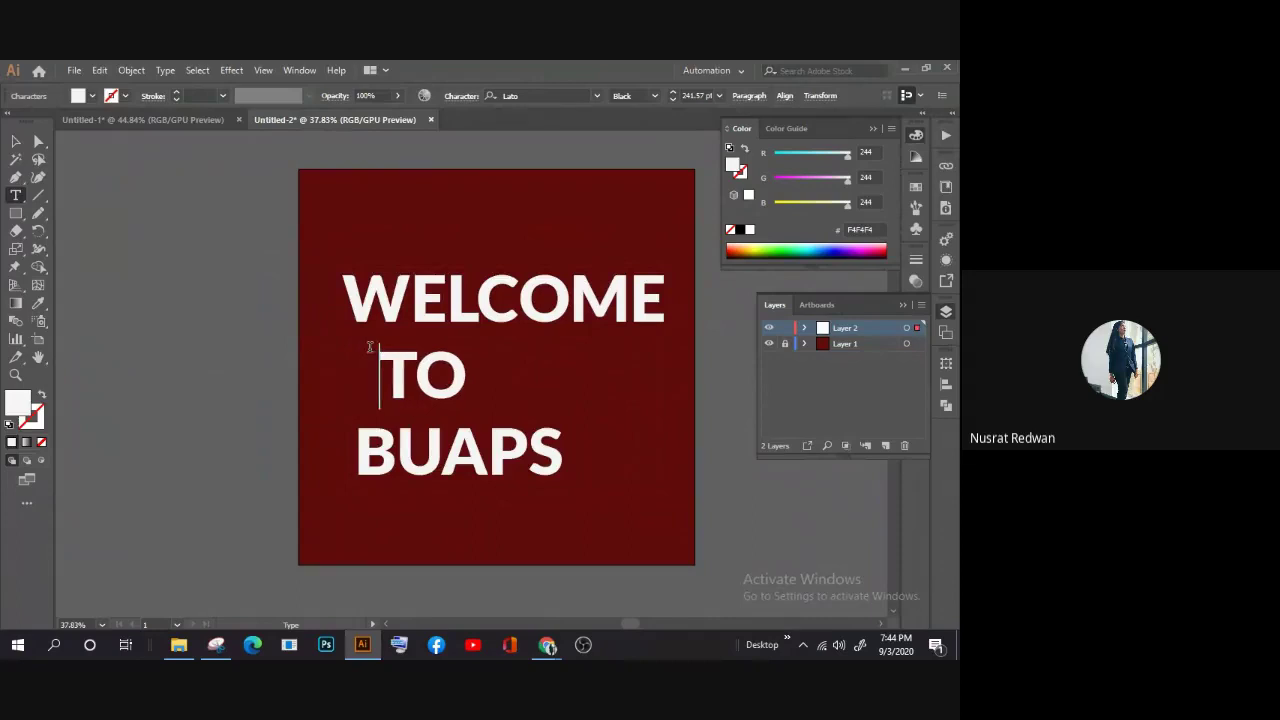
click(18, 143)
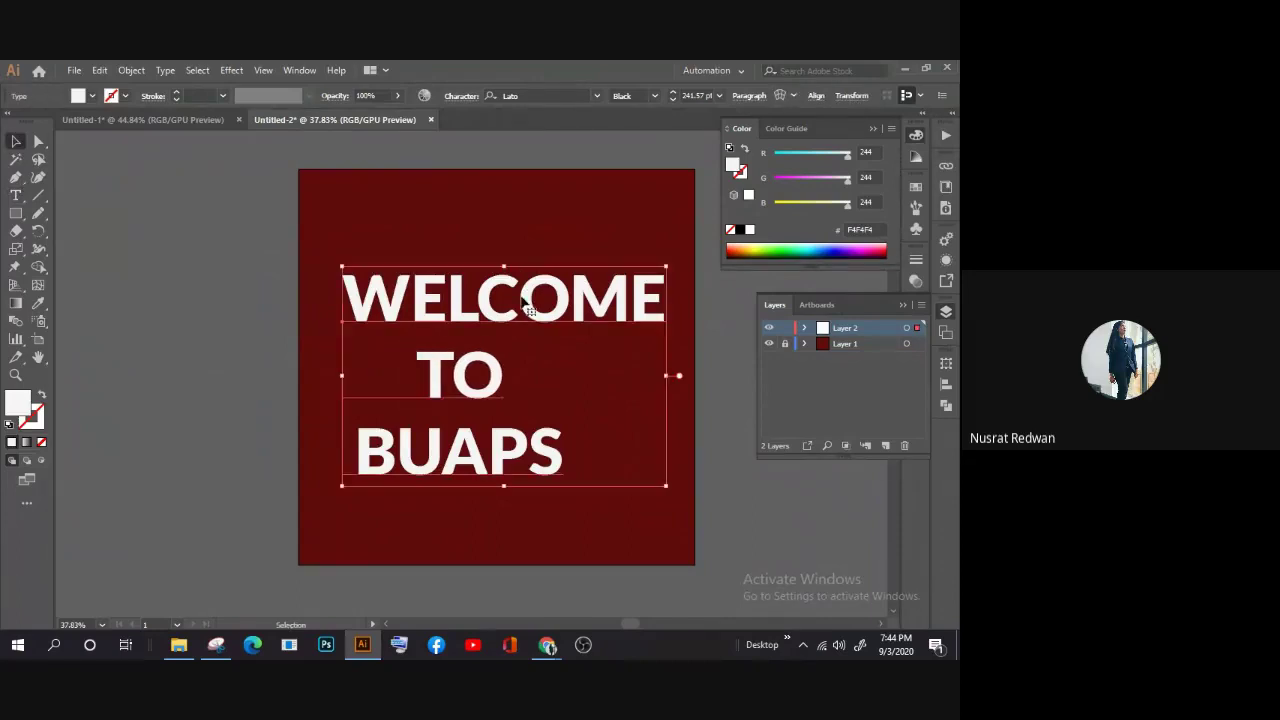
Step: Try center, left and right paragraph alignment, then drag the heading onto the dark red artboard
click(748, 95)
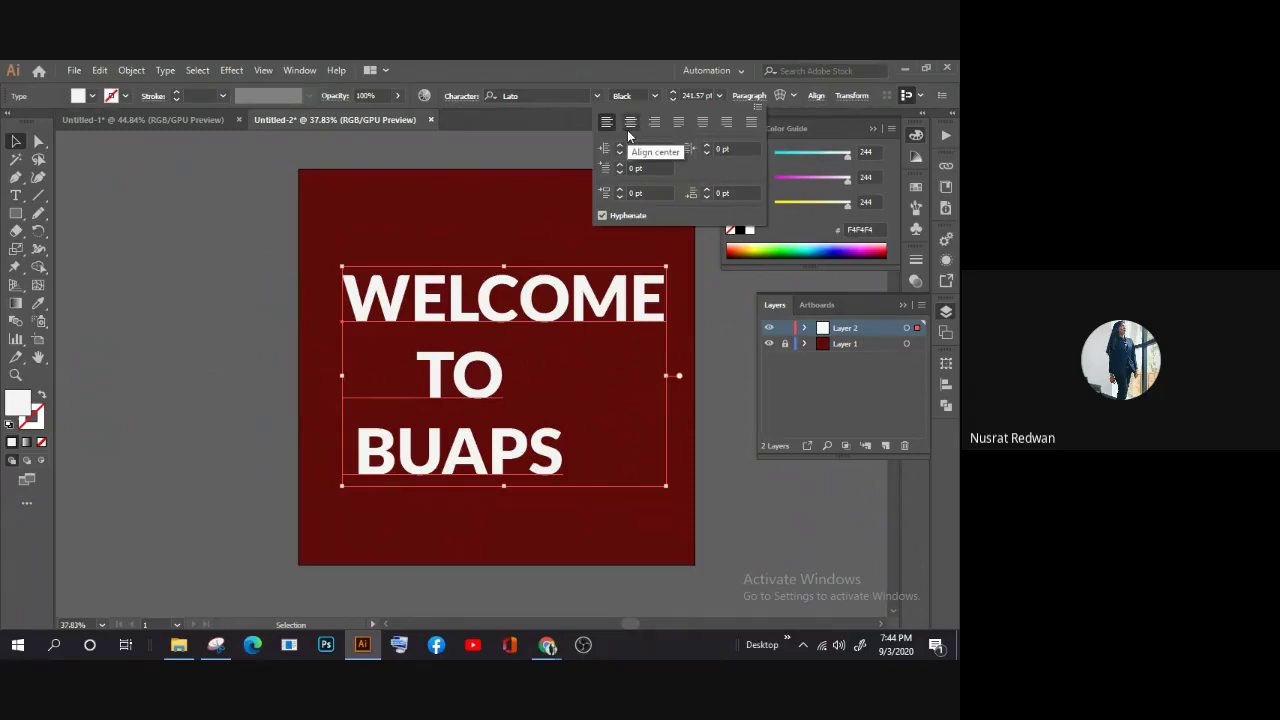
click(750, 97)
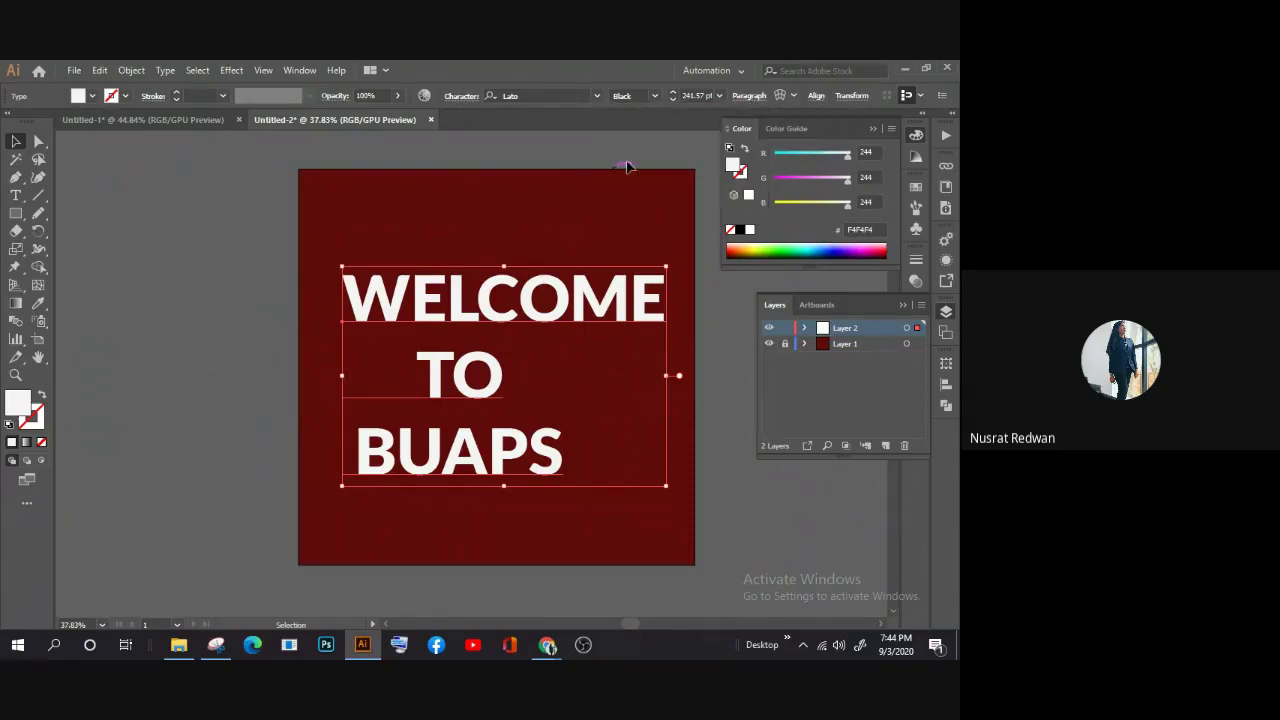
click(748, 96)
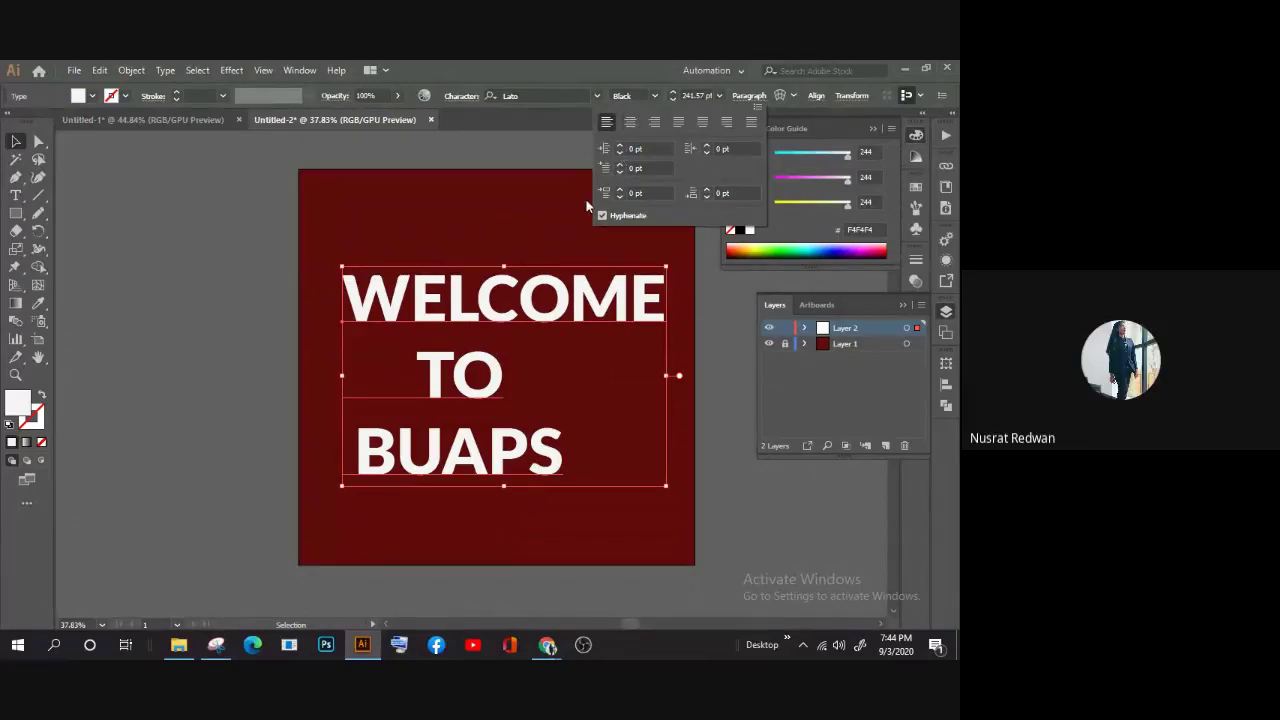
click(632, 122)
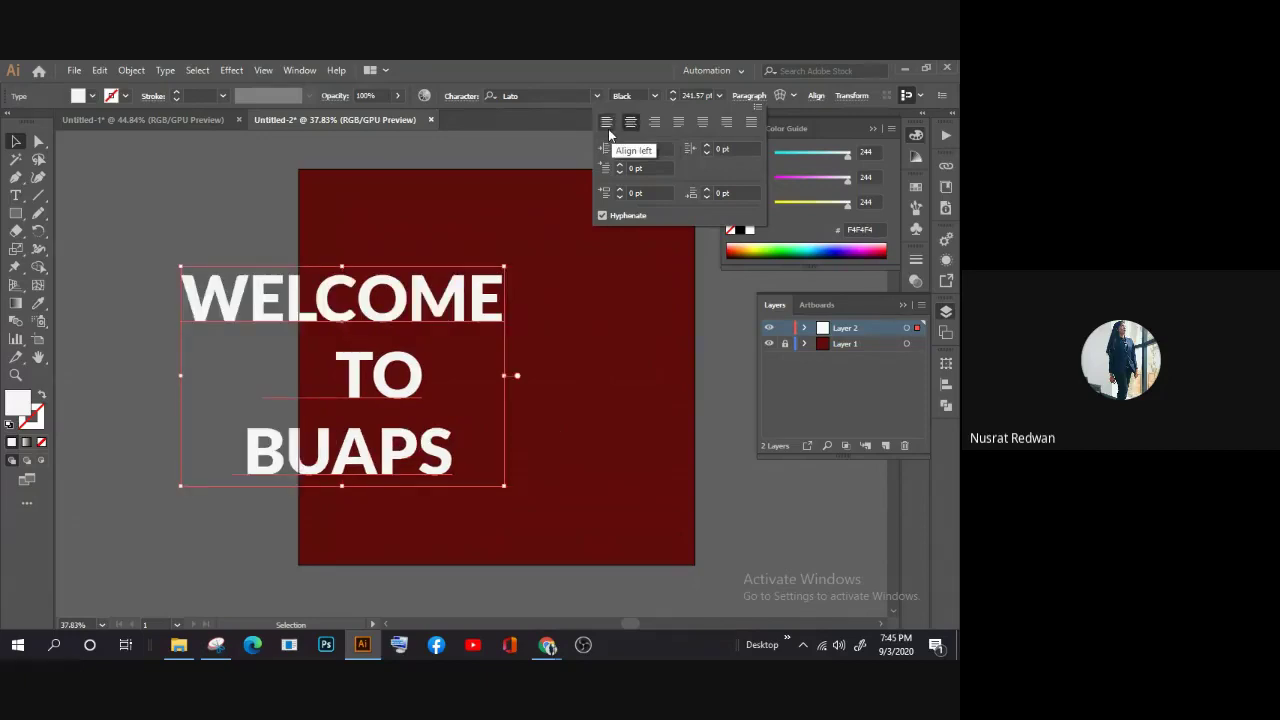
click(607, 122)
click(654, 122)
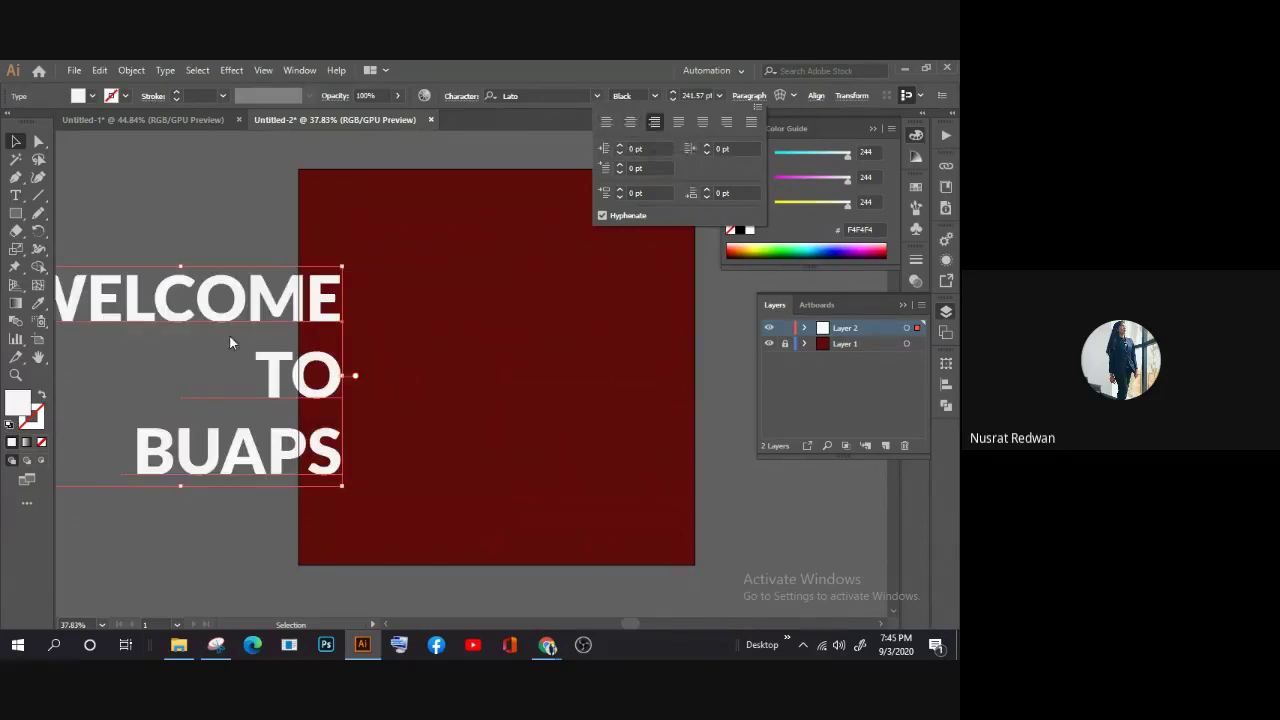
key(Escape)
drag(199, 320, 532, 276)
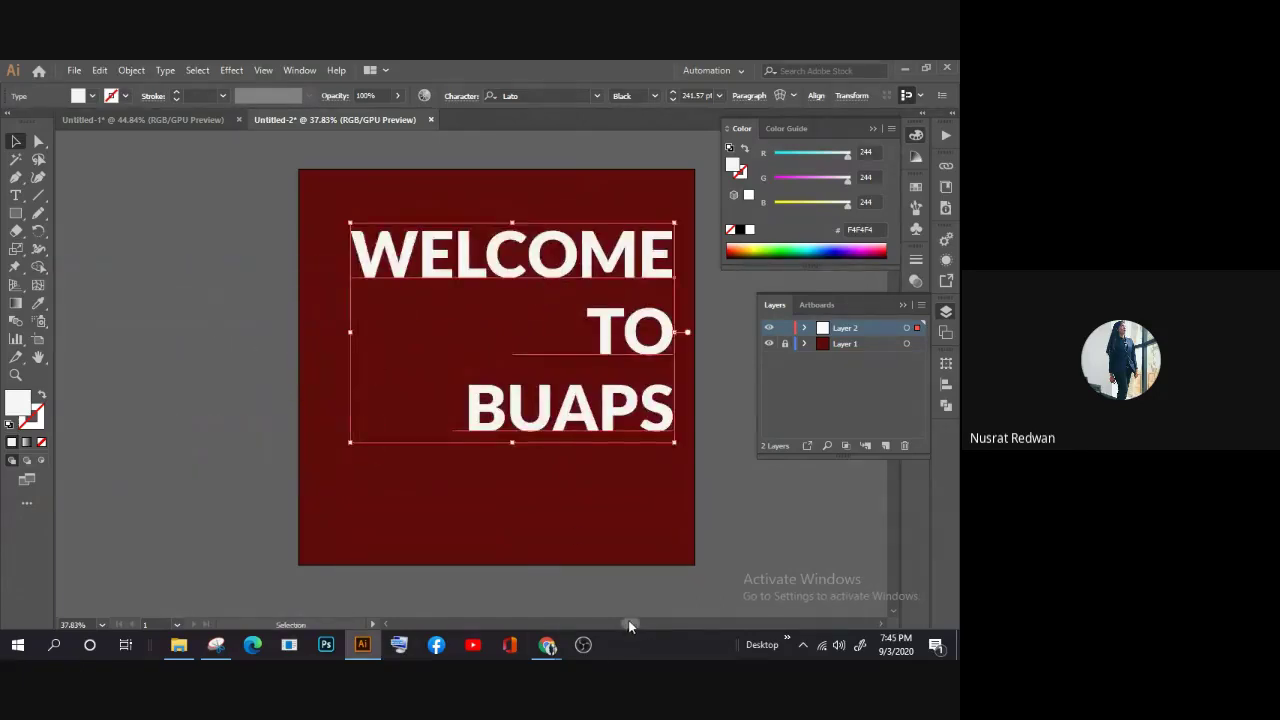
drag(631, 622, 637, 622)
Step: Left-align the heading lines and position the text block on the red artboard
click(750, 96)
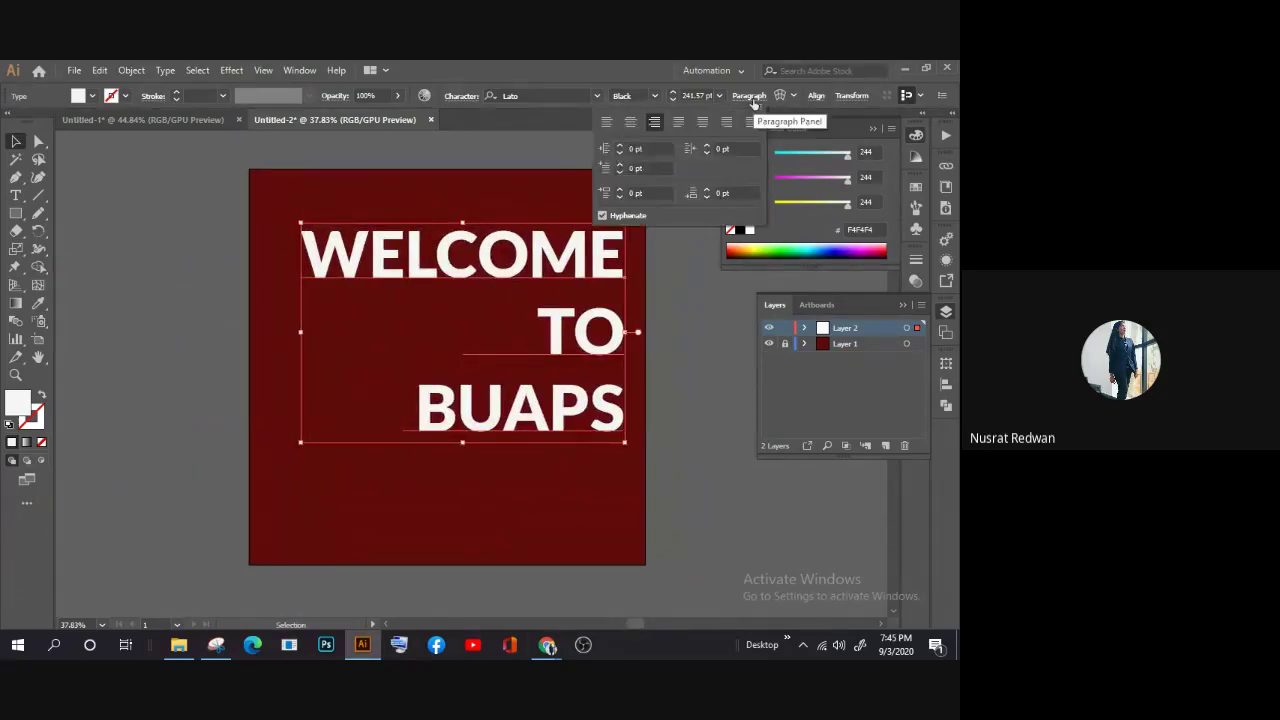
click(750, 121)
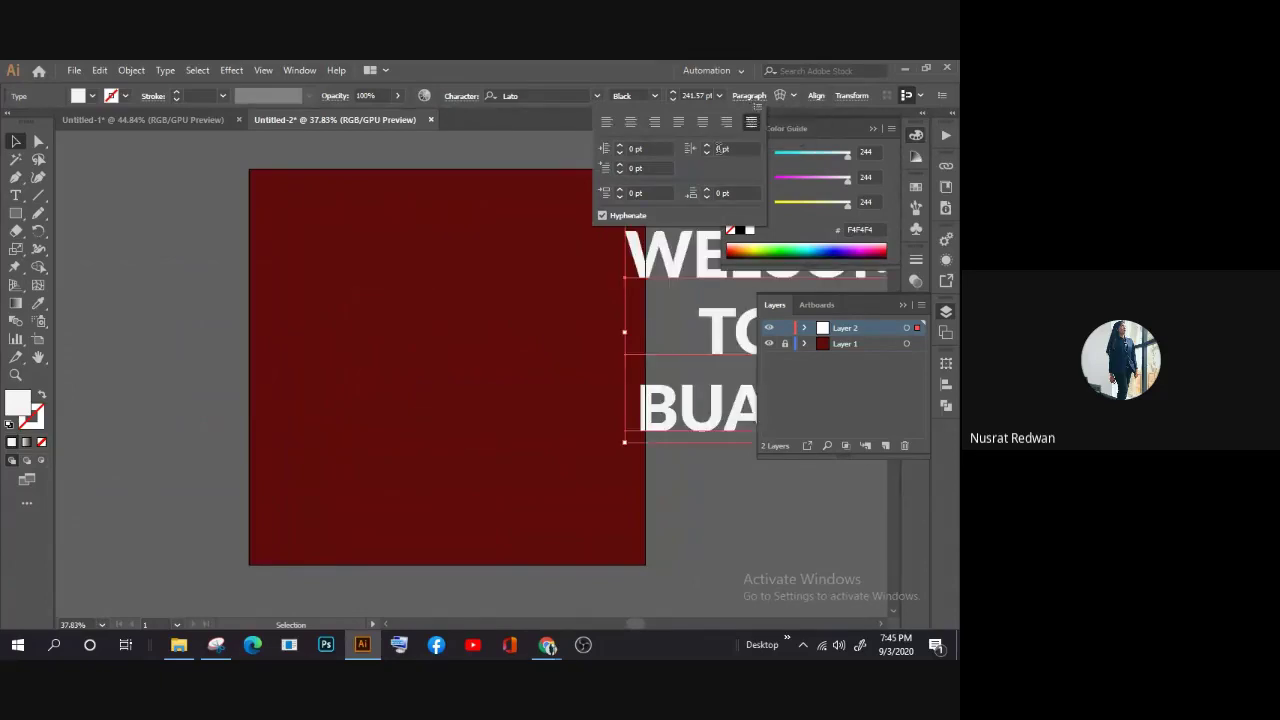
drag(650, 250, 334, 296)
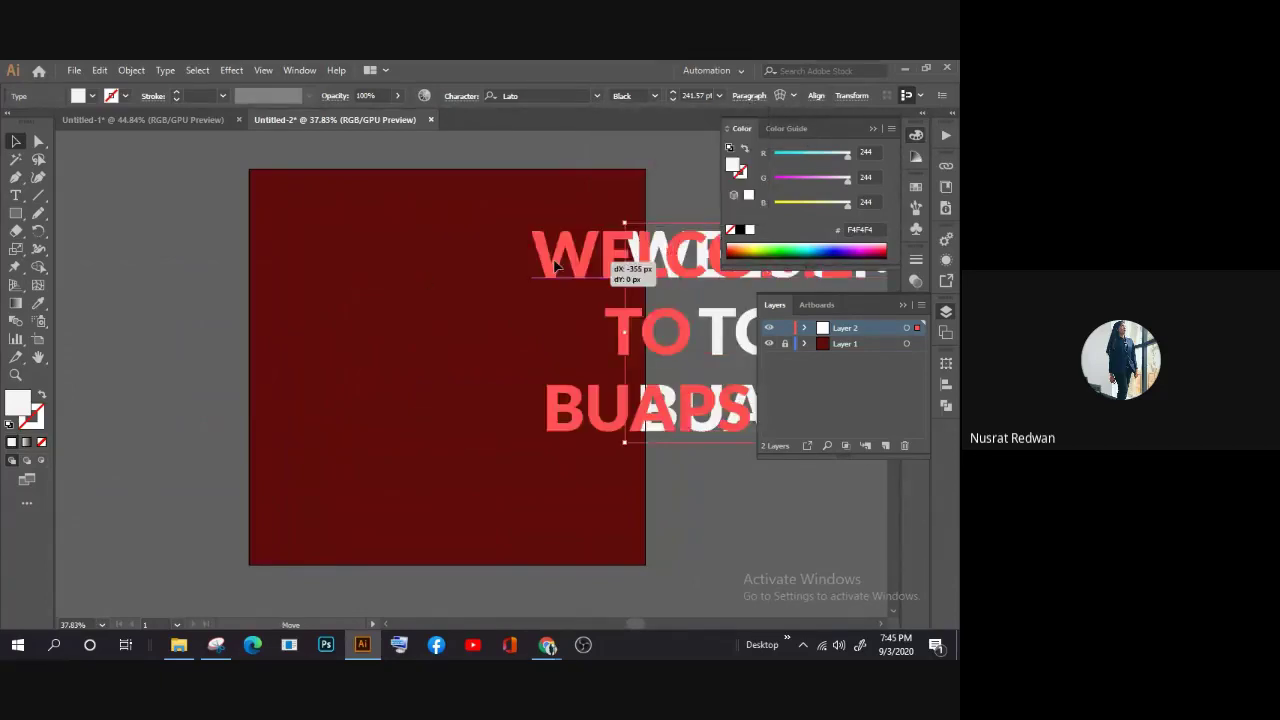
click(345, 208)
click(500, 286)
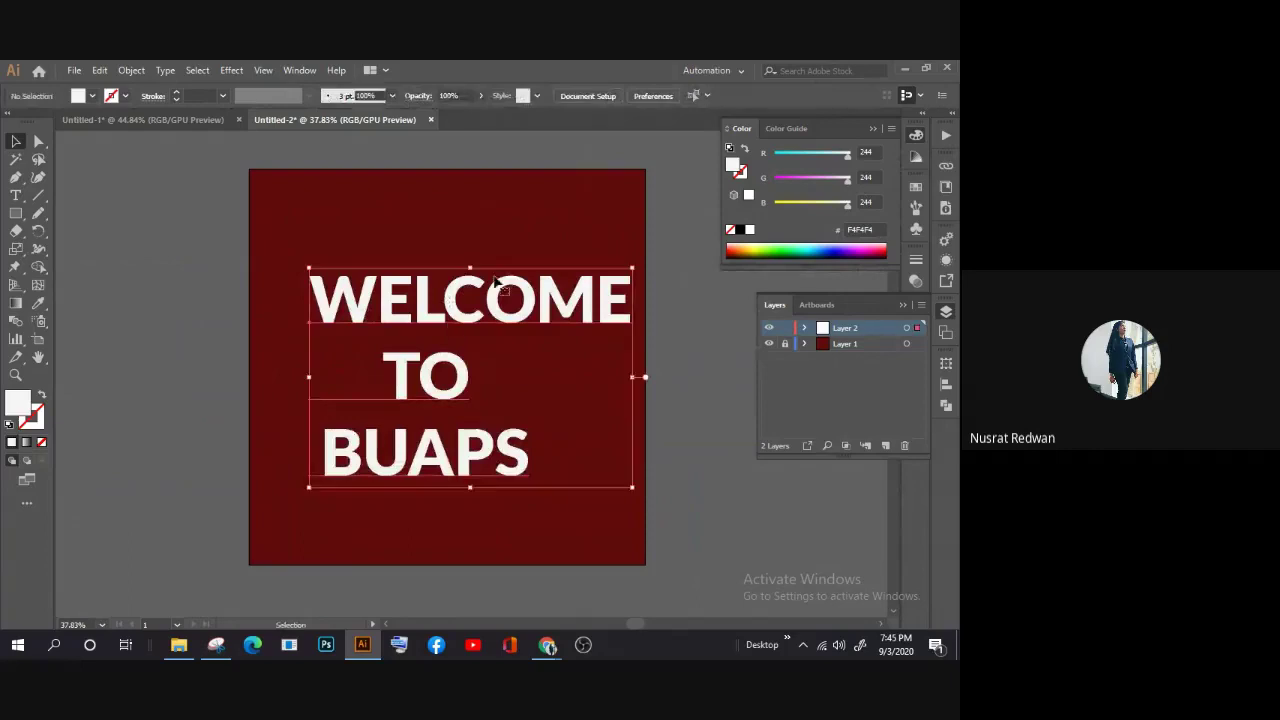
click(817, 96)
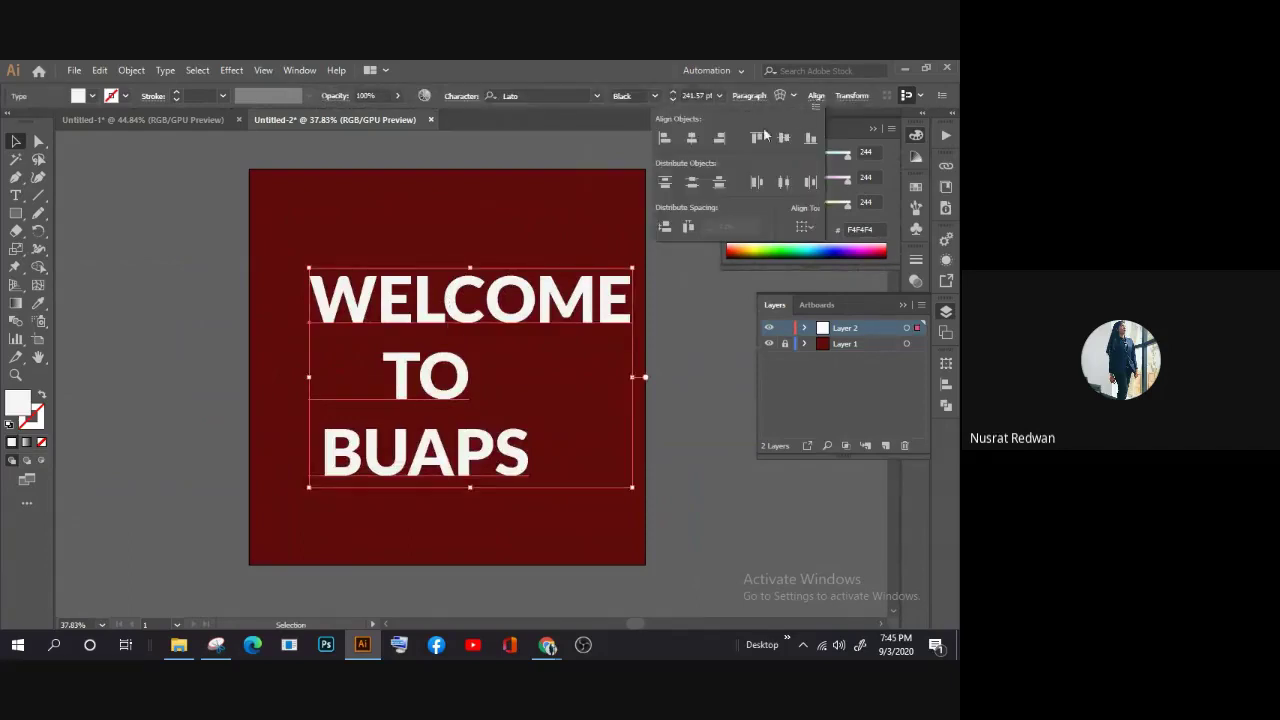
click(802, 226)
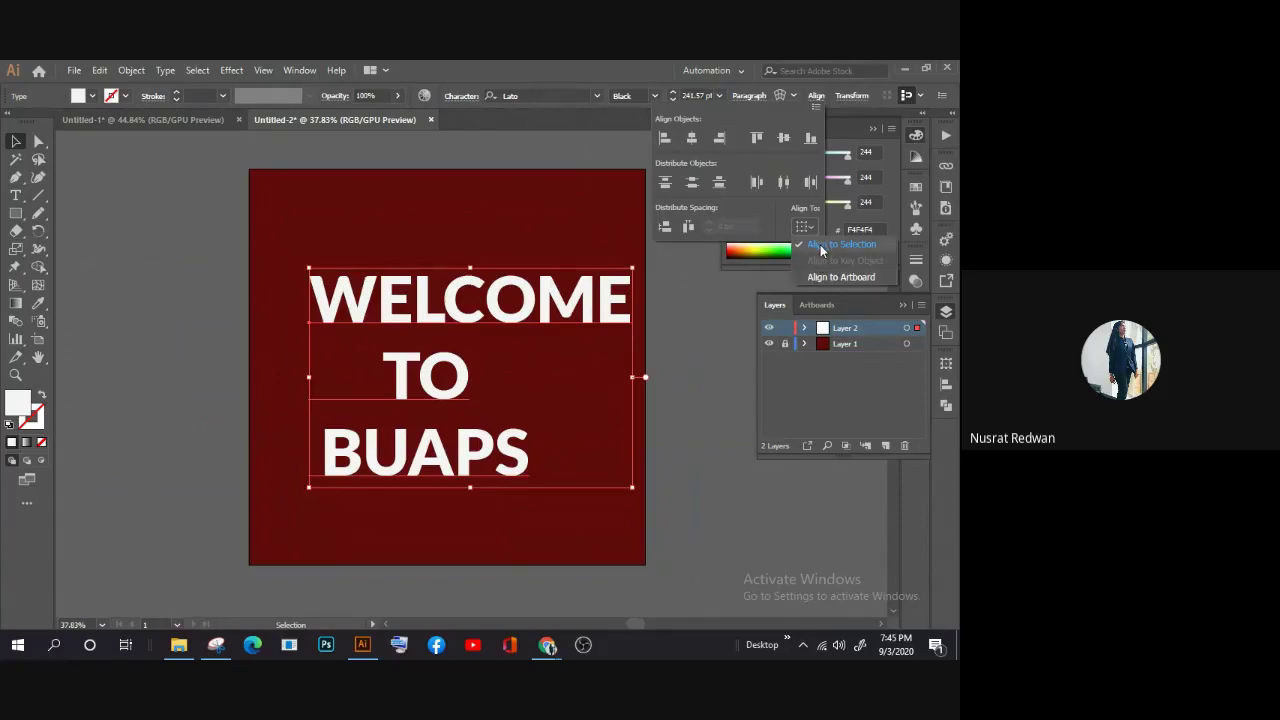
click(200, 288)
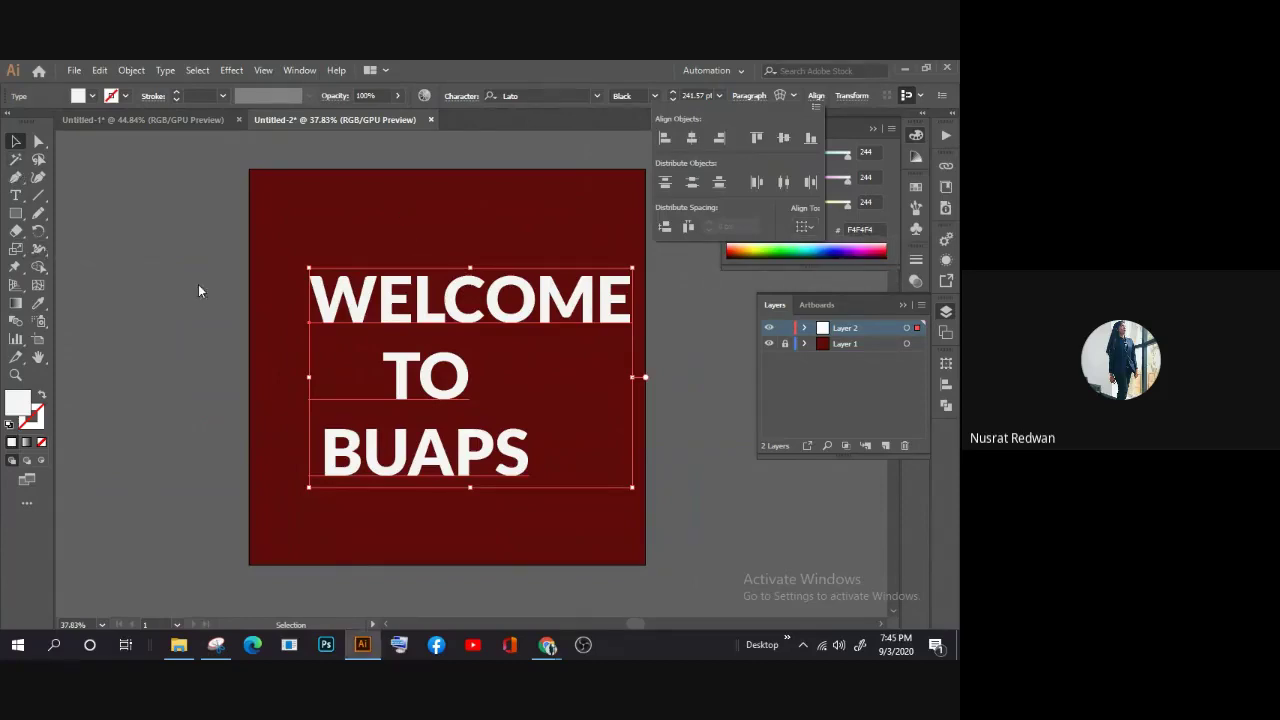
click(427, 298)
Step: Move the text up, drag a duplicate copy below it, and nudge that copy slightly right
drag(432, 330, 432, 256)
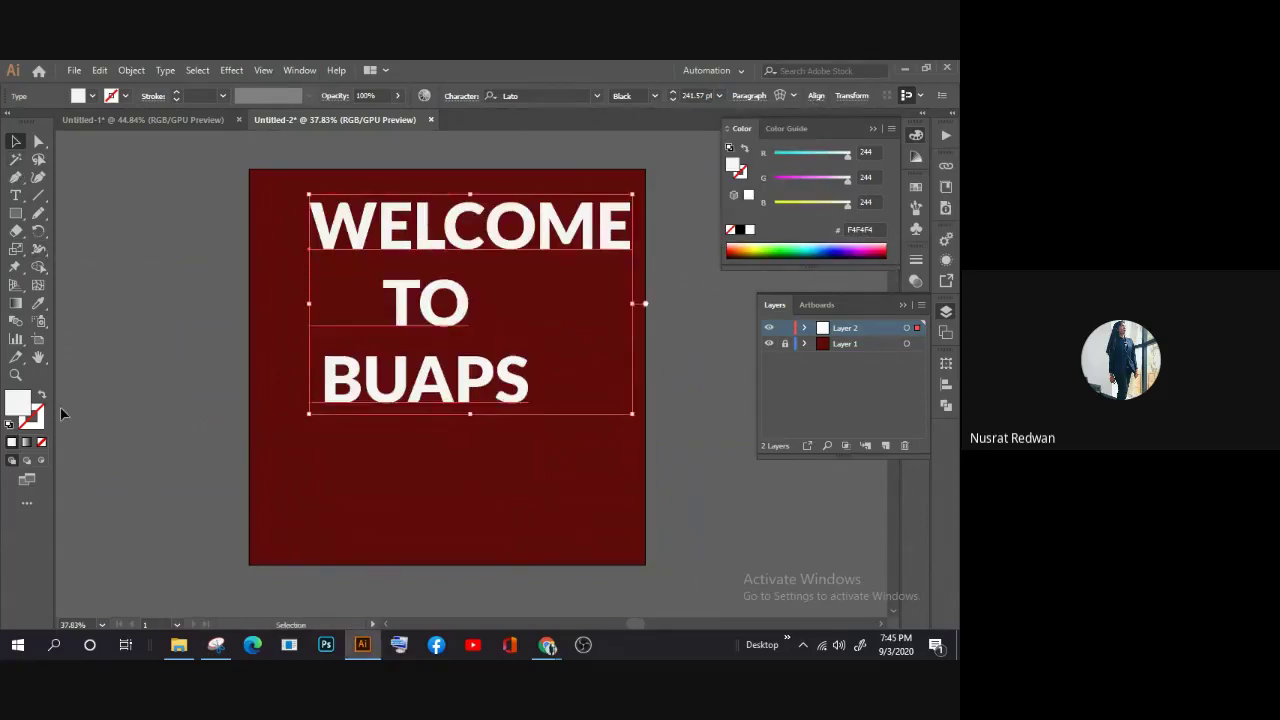
scroll(400, 236, down, 1)
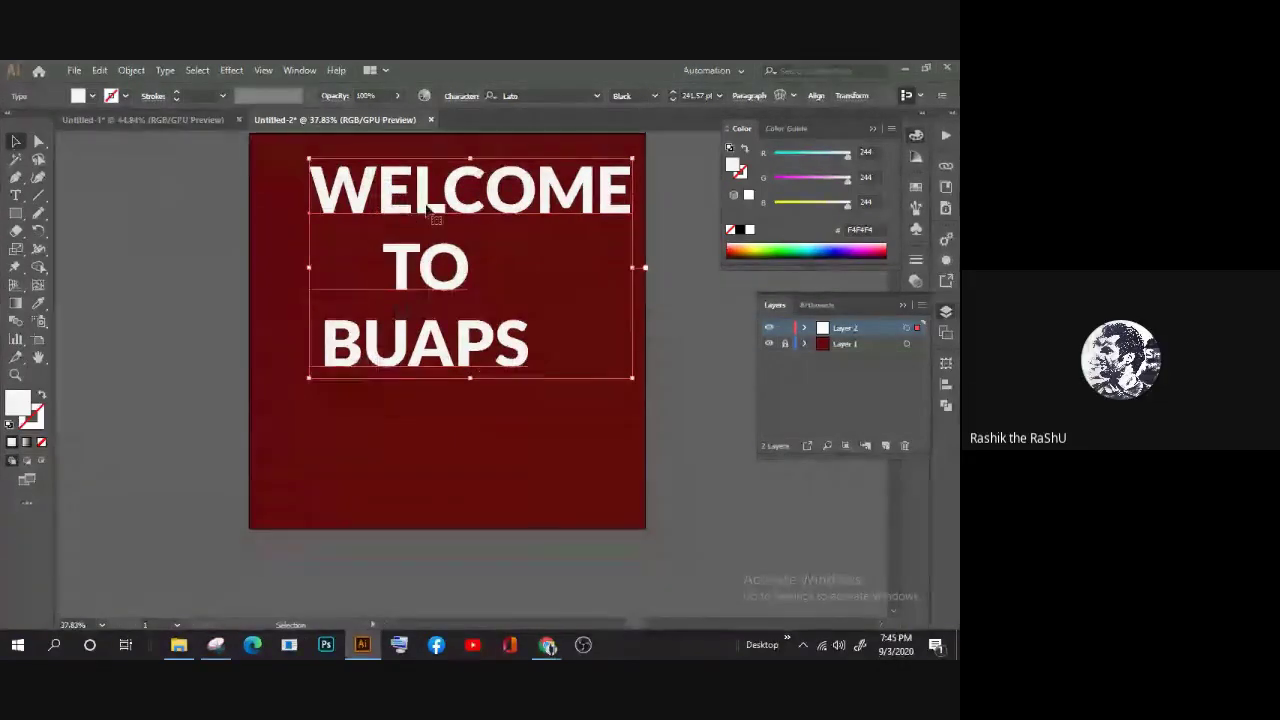
drag(429, 209, 430, 447)
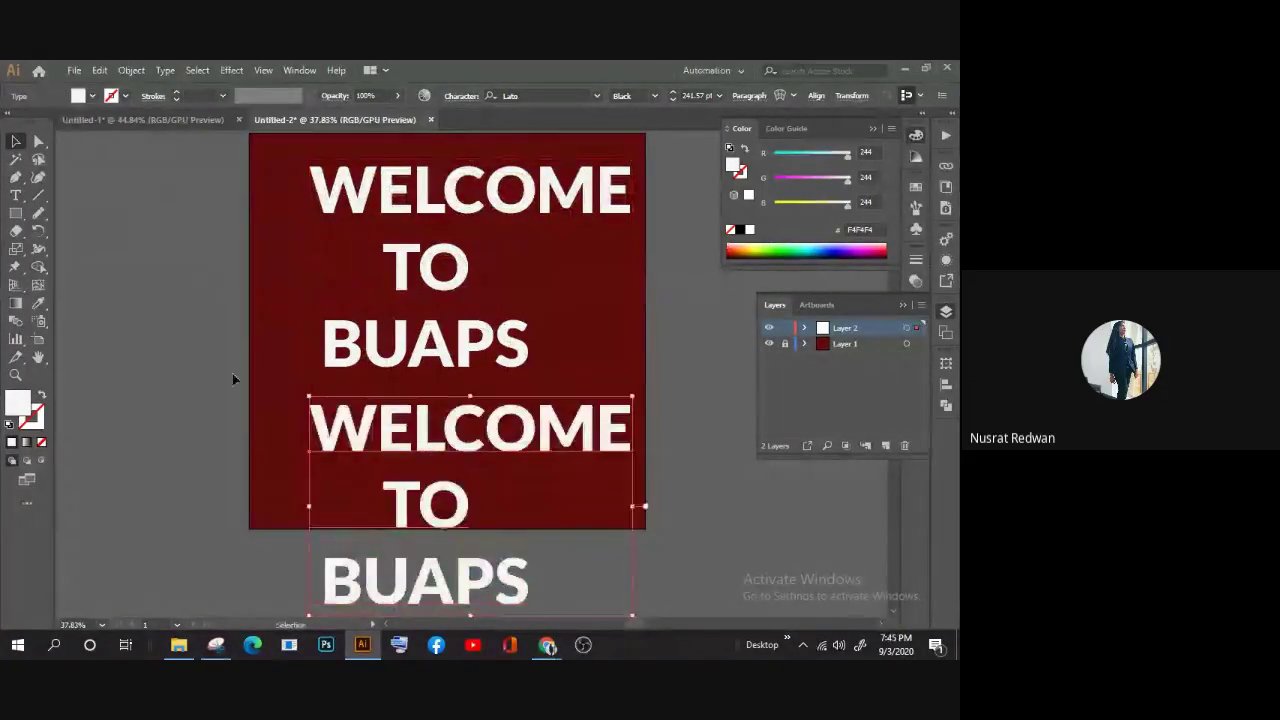
scroll(300, 400, down, 1)
click(339, 432)
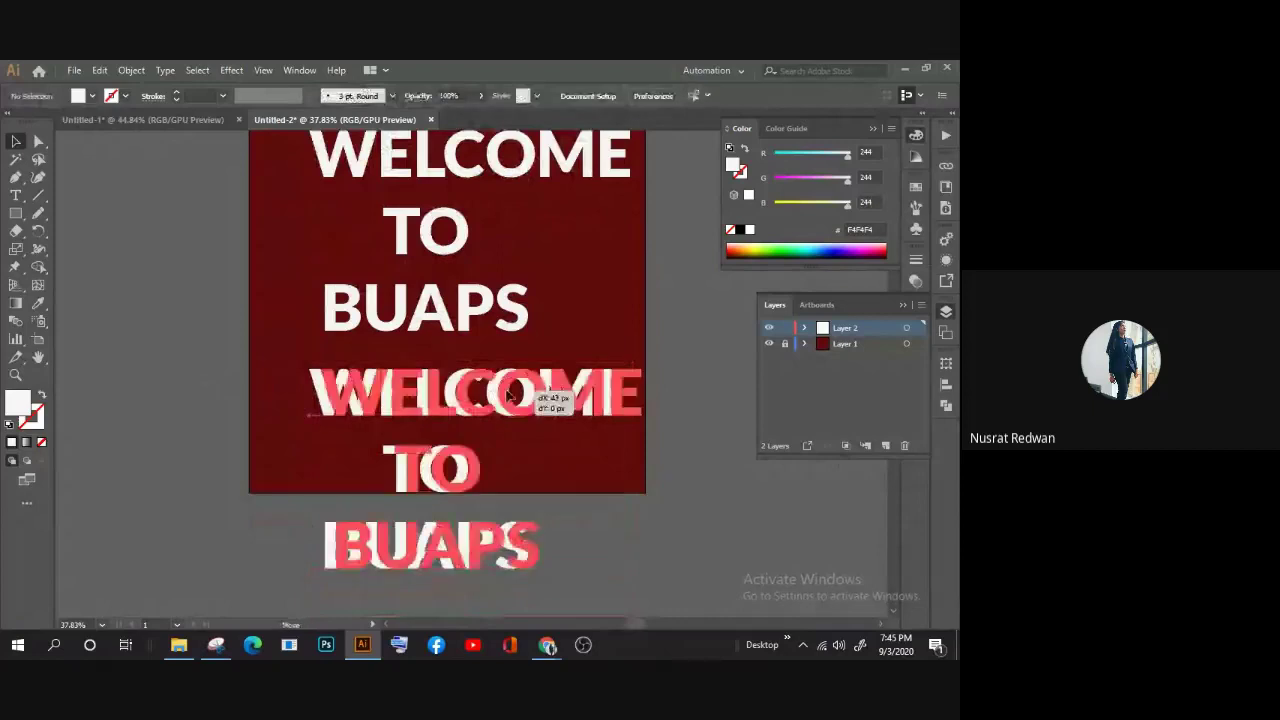
click(500, 396)
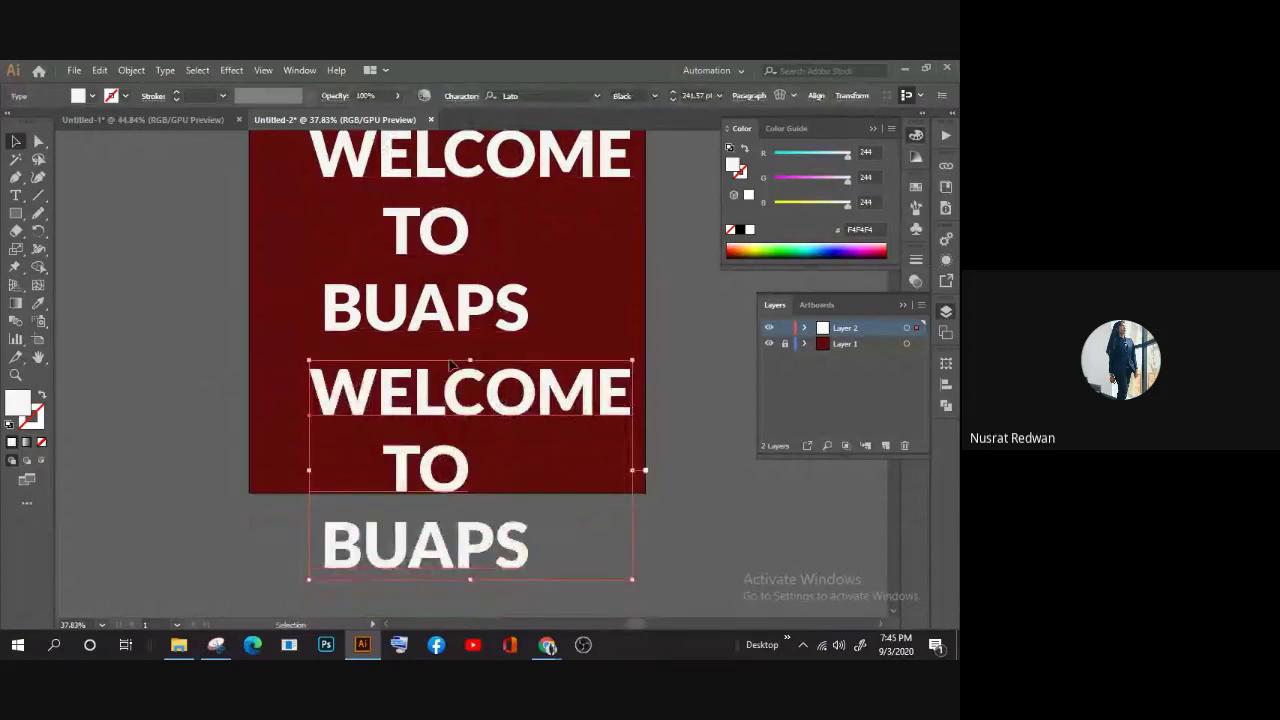
drag(440, 412, 473, 418)
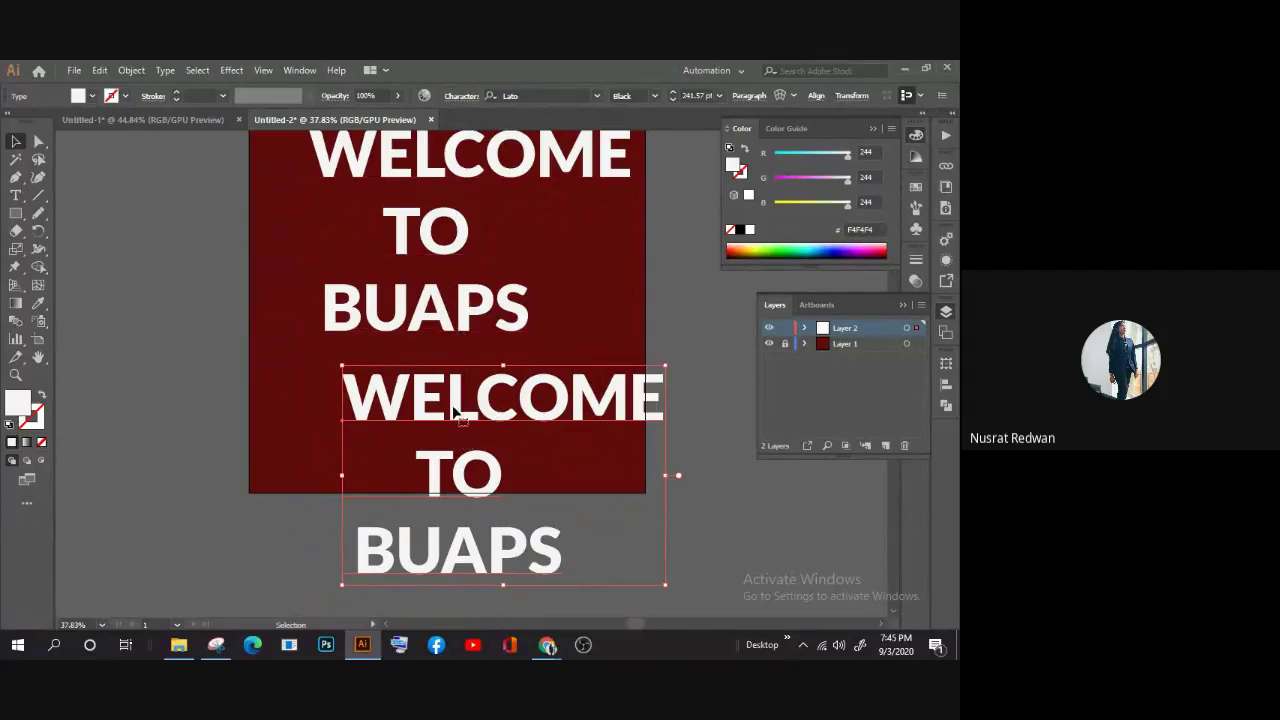
Step: Align both text copies to the selection with Horizontal Align Center and Vertical Align Top
shift+click(421, 334)
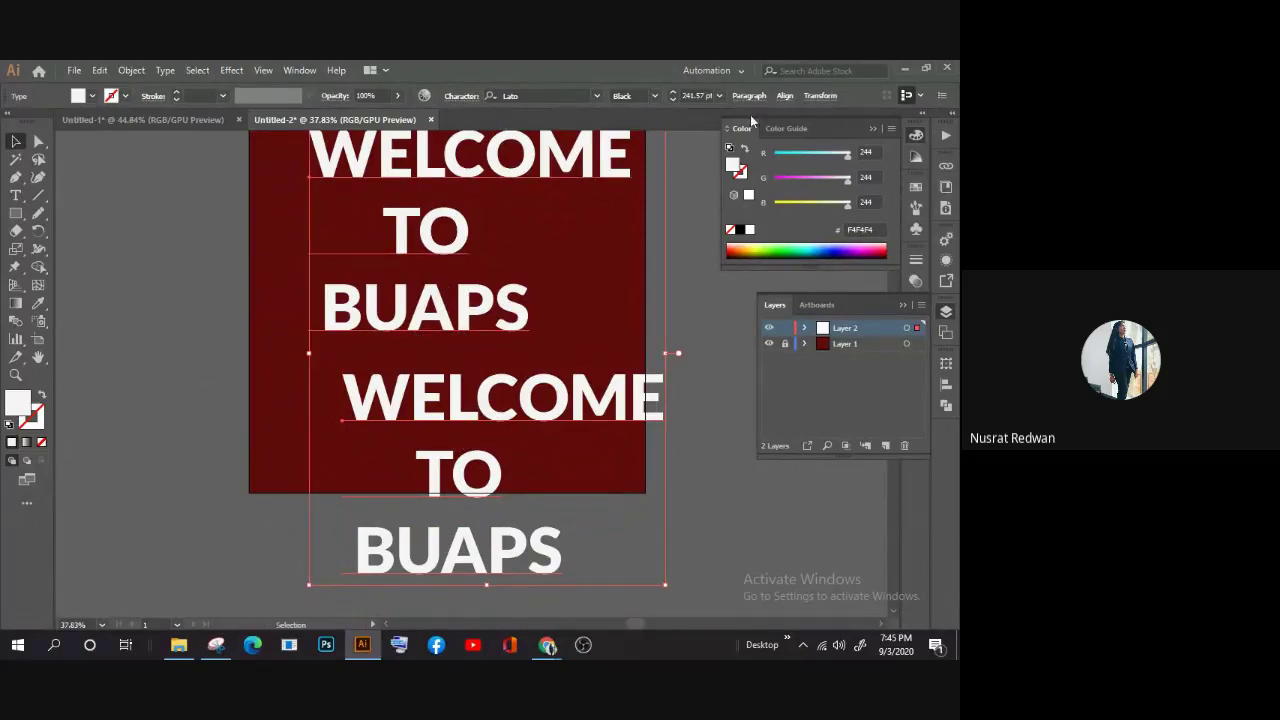
click(784, 96)
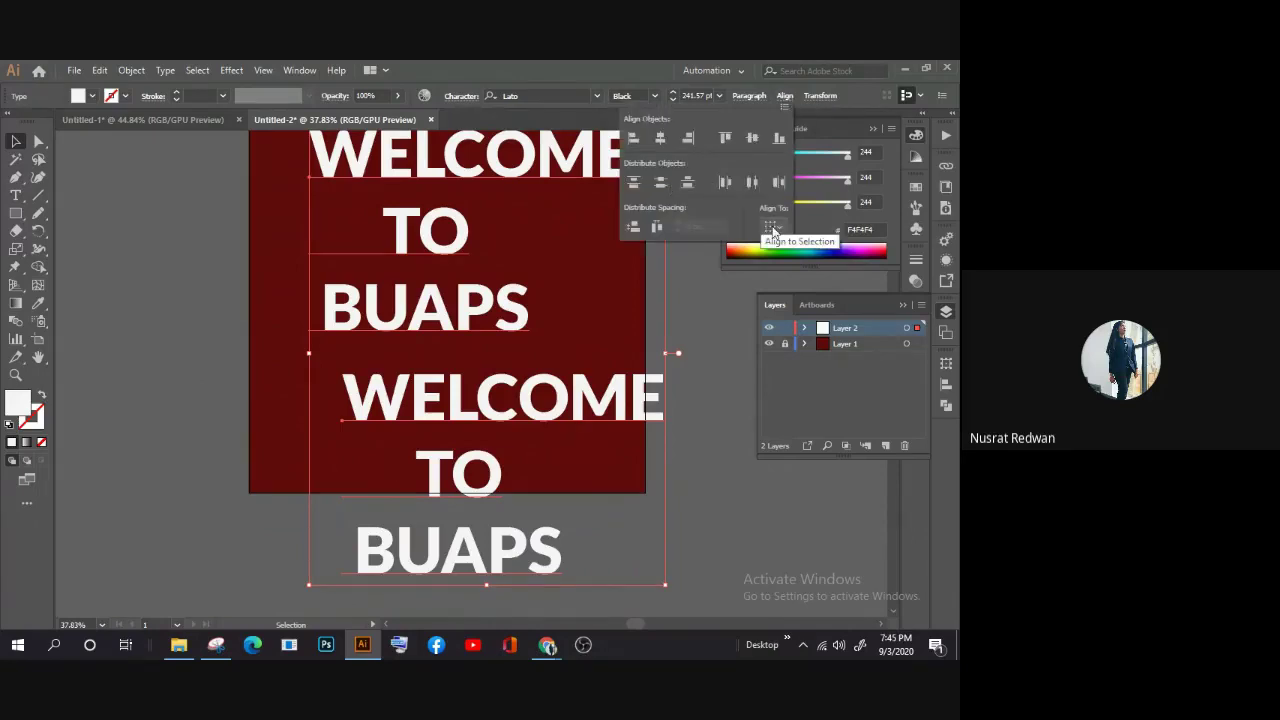
click(768, 227)
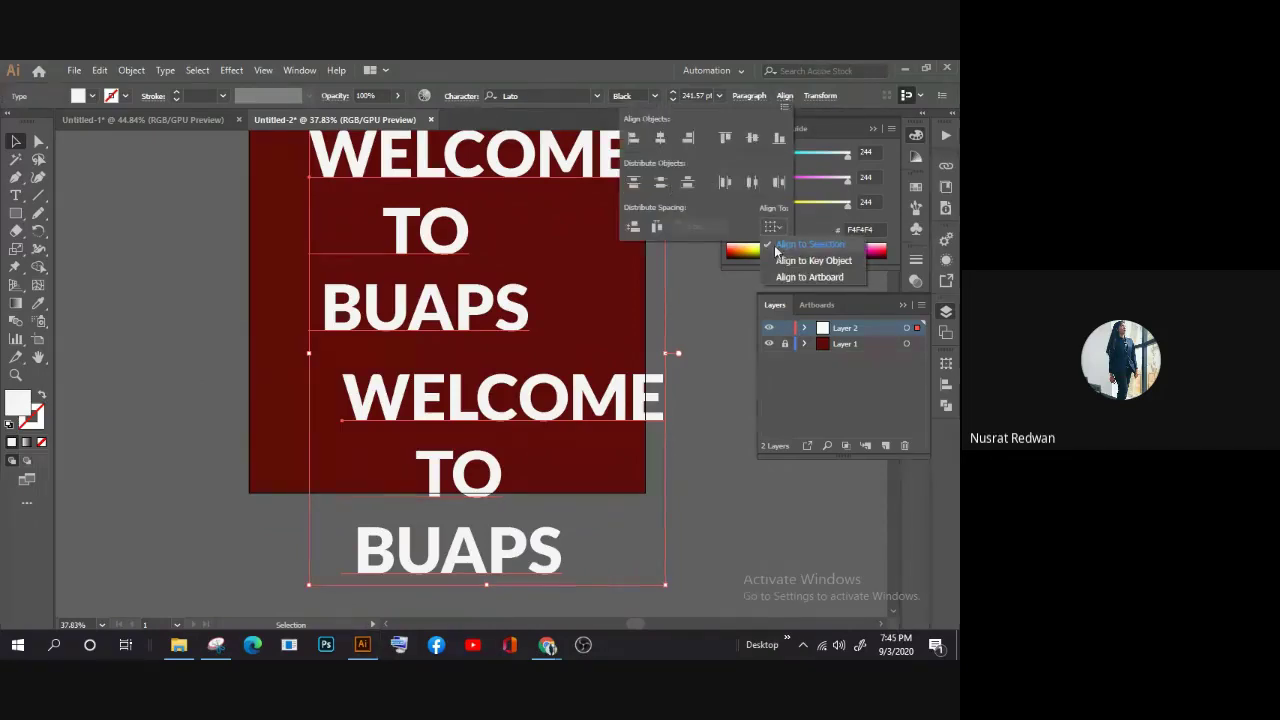
click(783, 230)
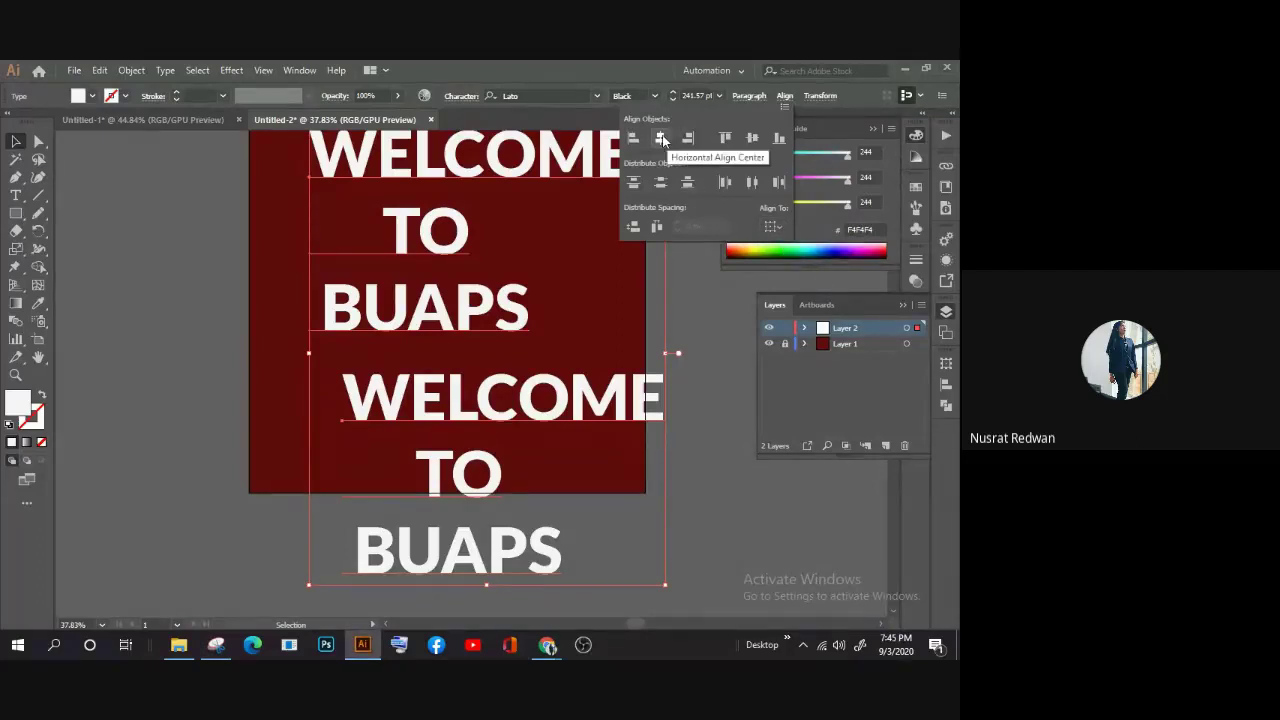
click(662, 140)
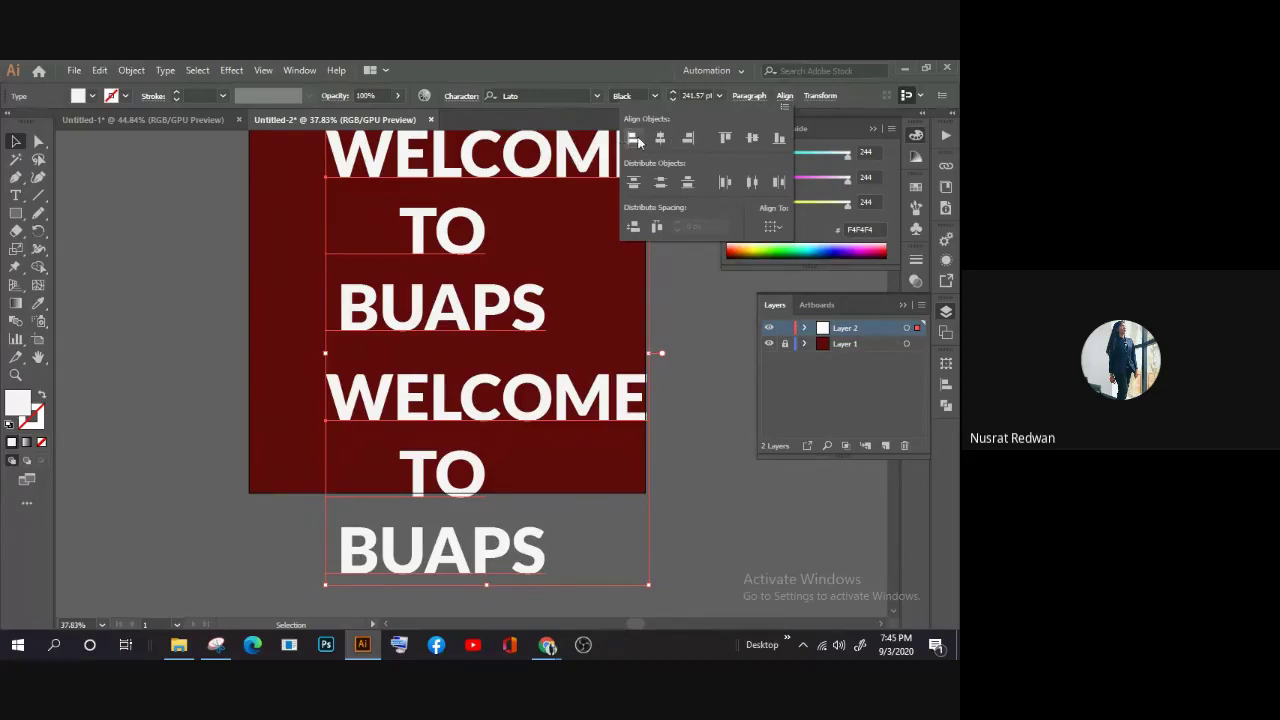
click(725, 138)
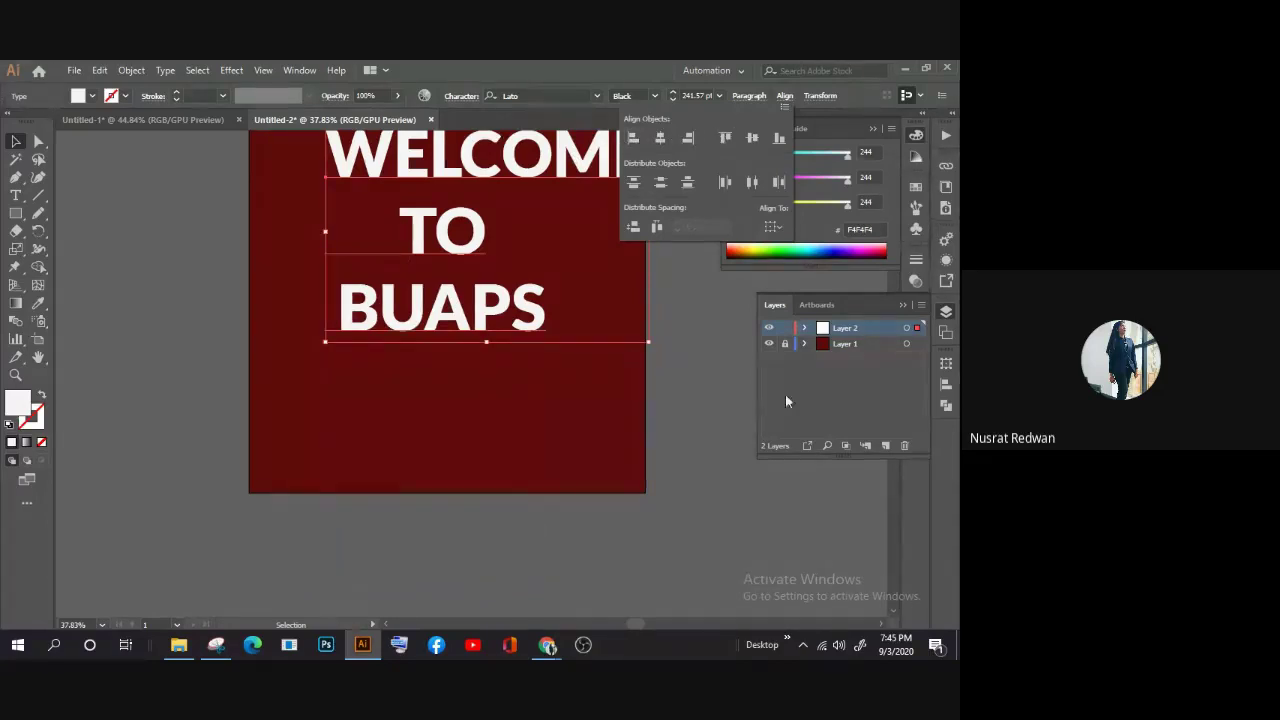
click(658, 360)
scroll(660, 360, up, 3)
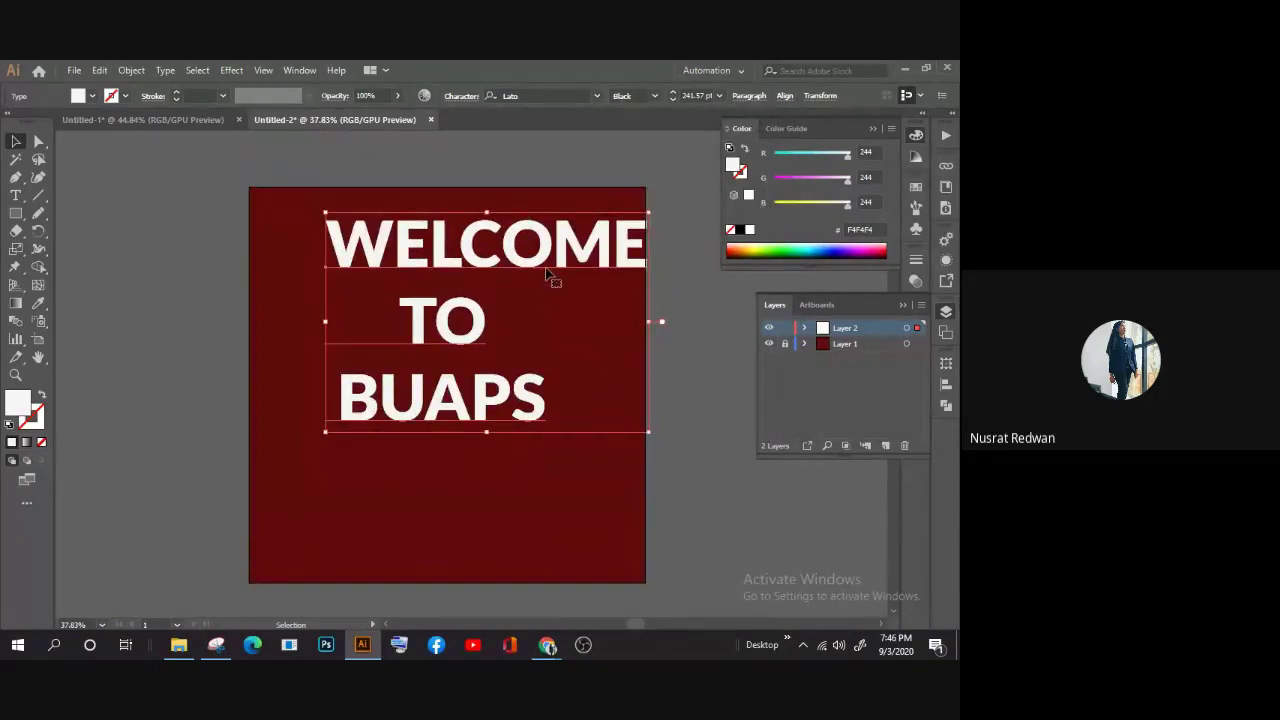
Step: Restore the second text copy below the first with Transform Again (Ctrl+D)
click(750, 96)
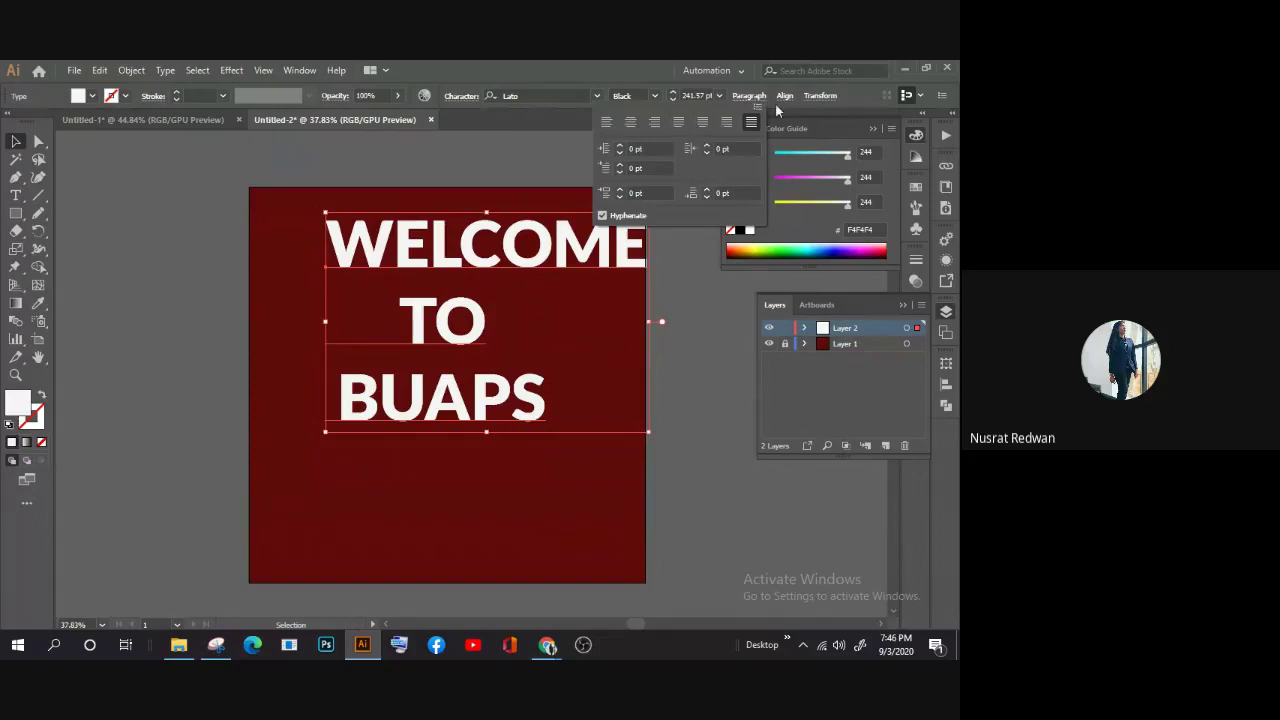
click(784, 97)
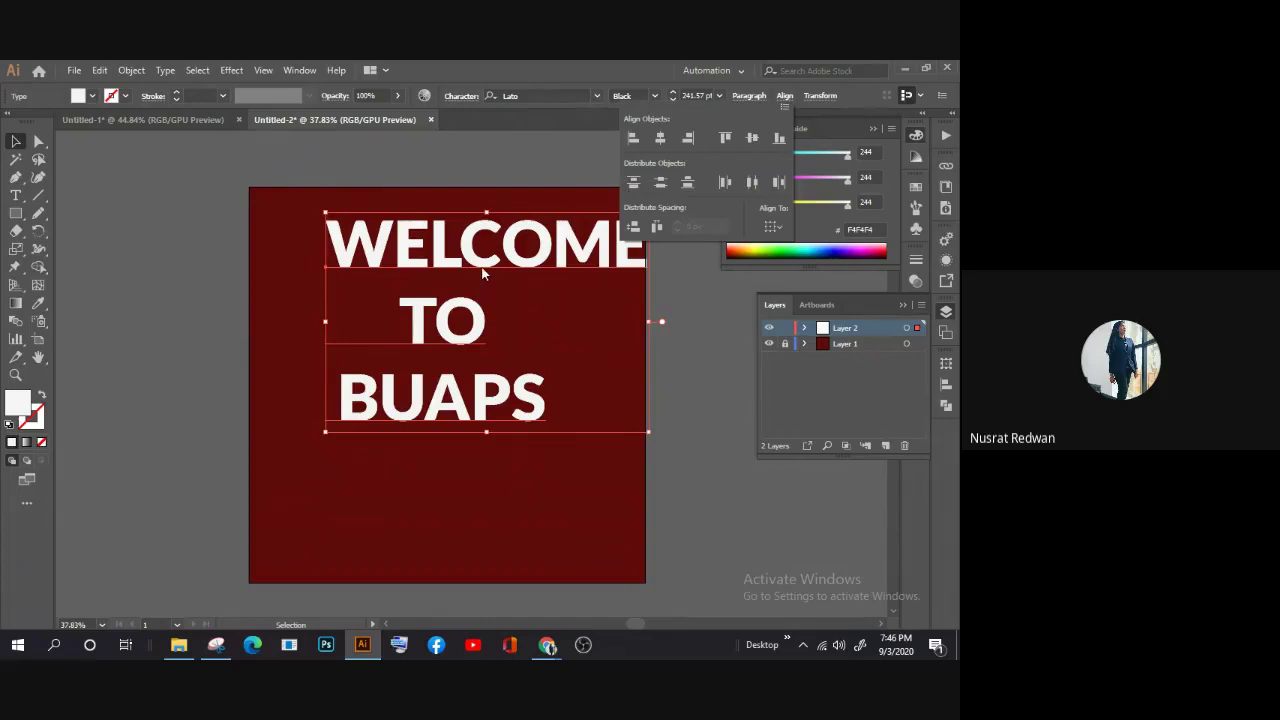
click(490, 162)
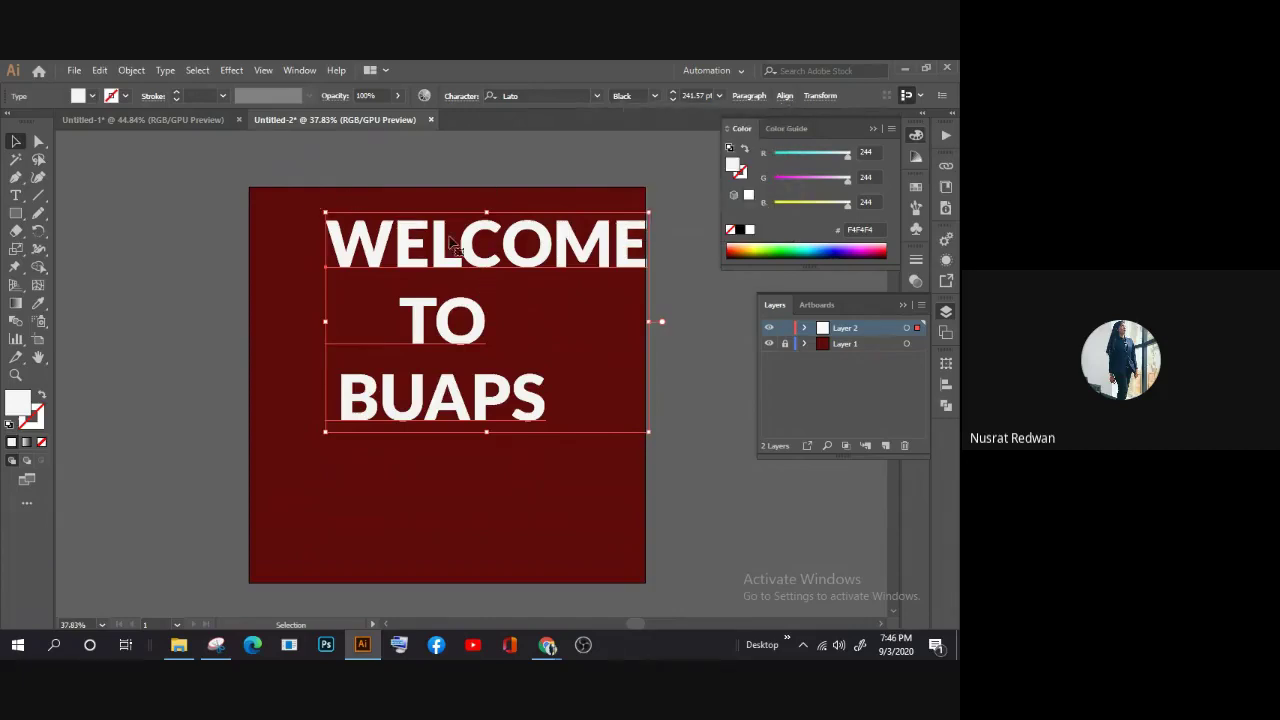
key(a)
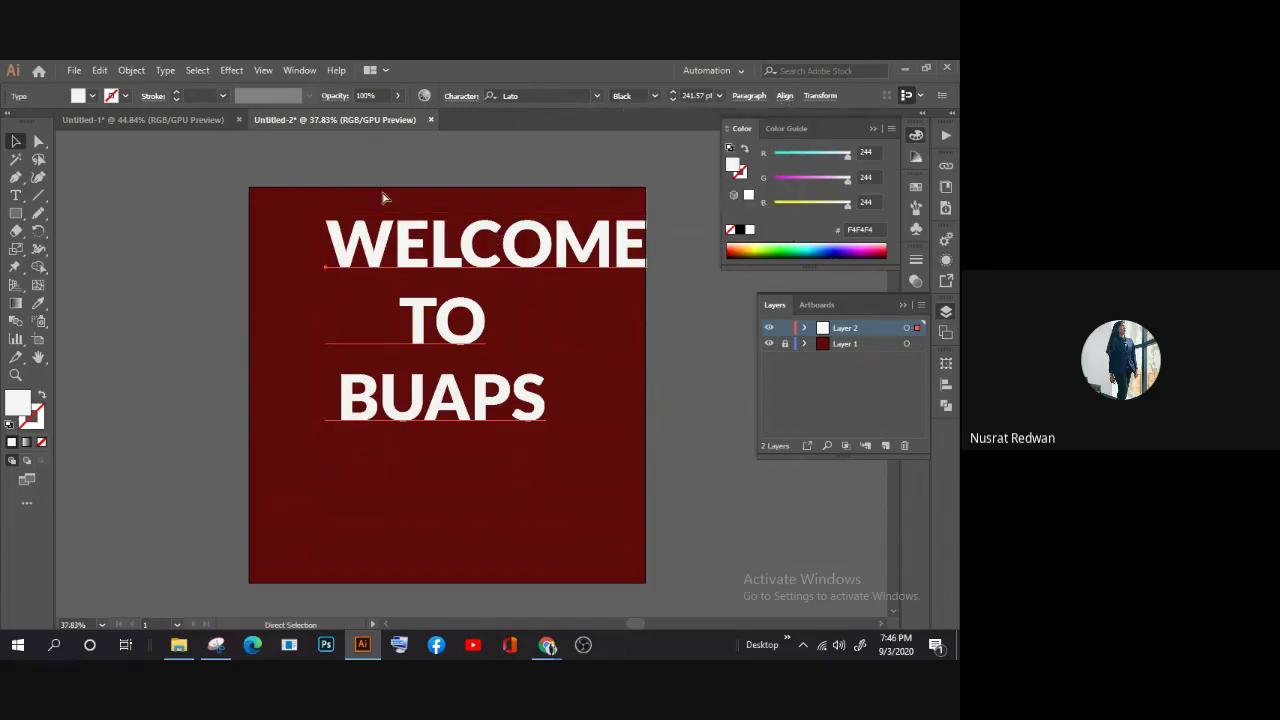
key(ctrl+d)
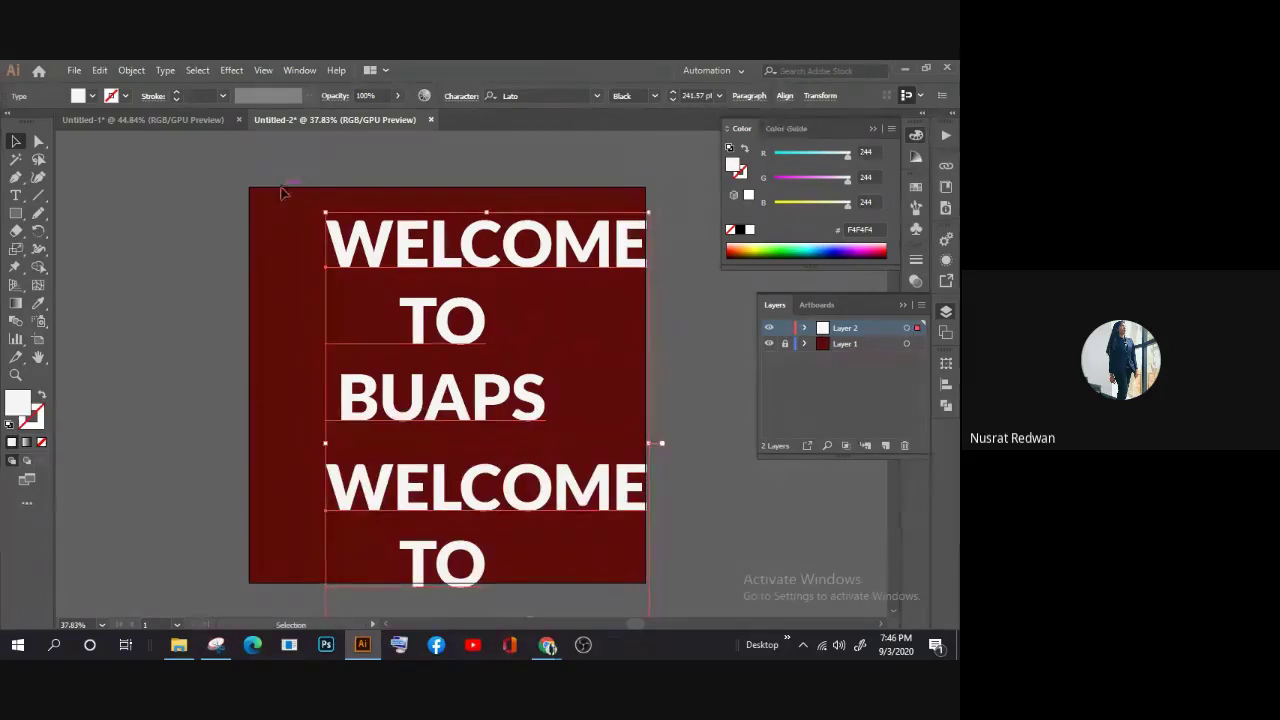
key(v)
Step: Centre the text horizontally on the artboard using Align to Artboard
click(785, 96)
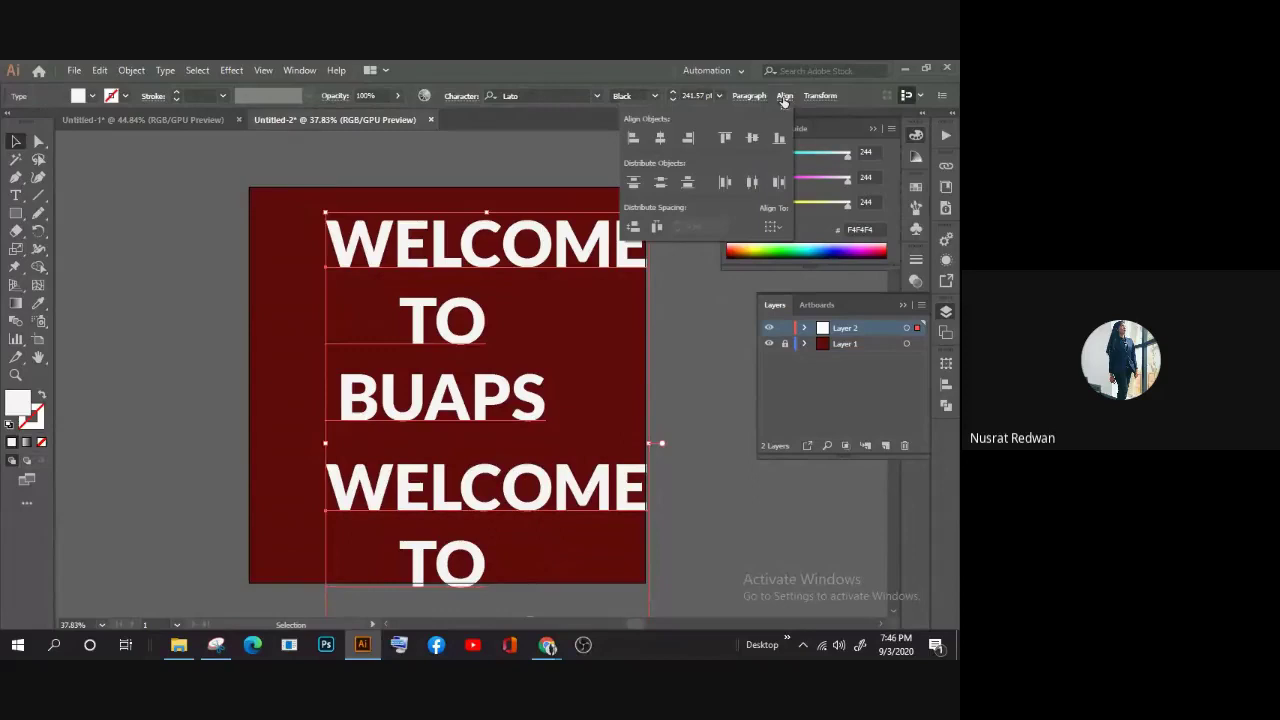
click(773, 228)
click(772, 273)
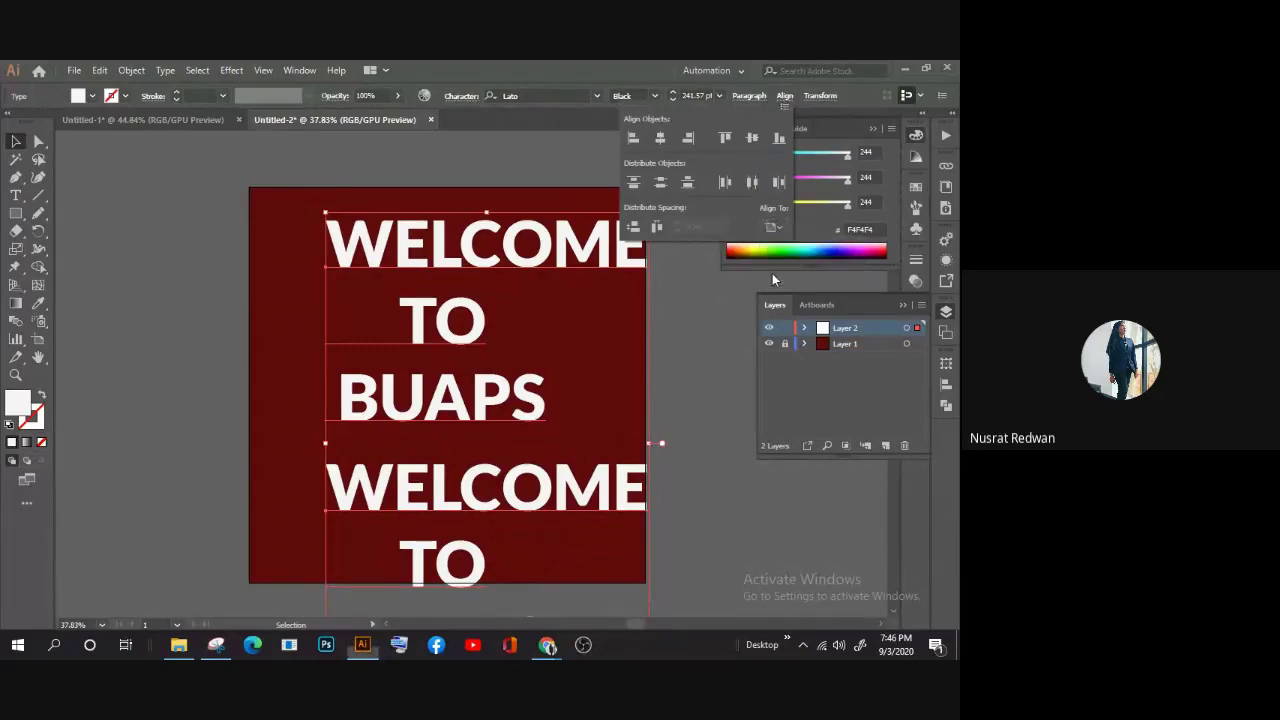
click(660, 139)
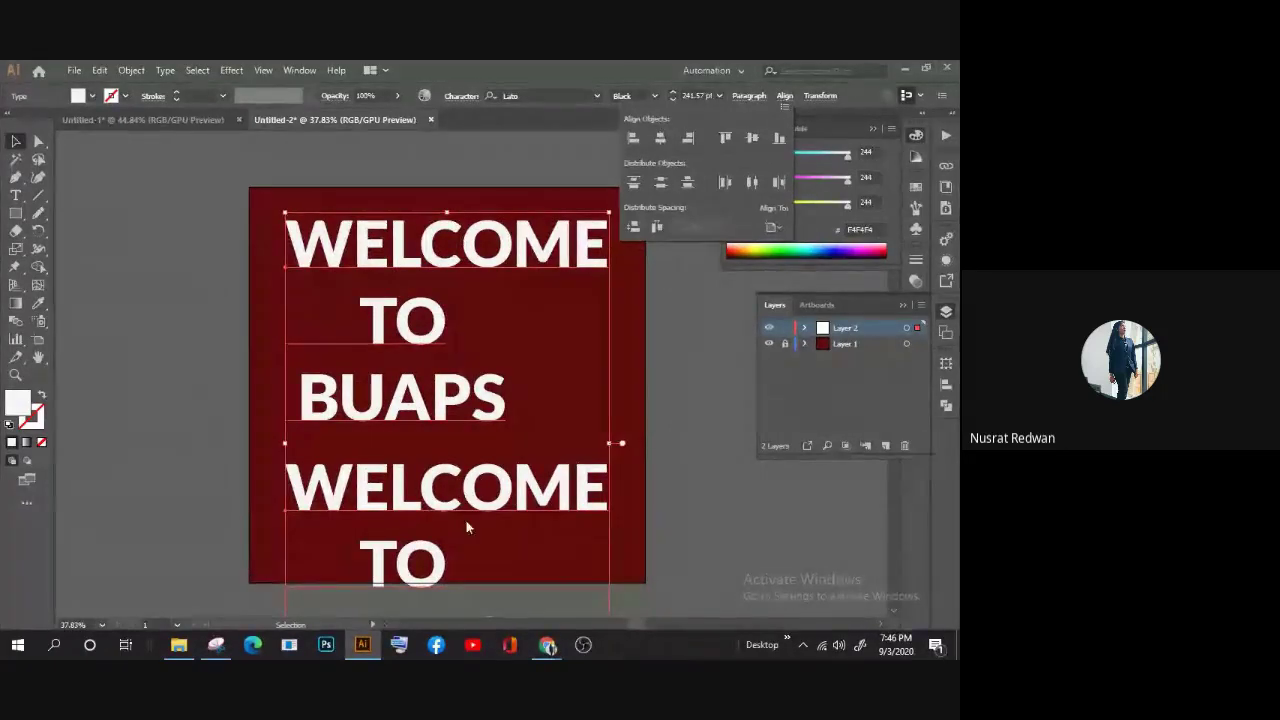
click(468, 184)
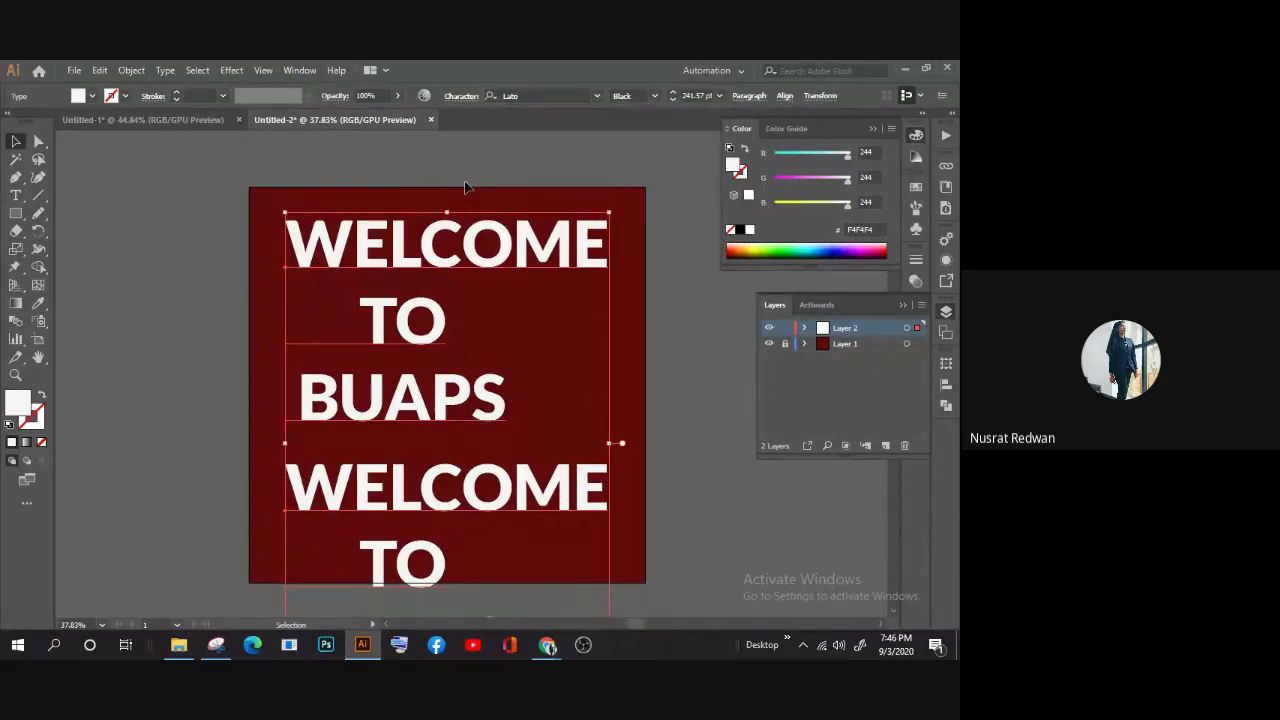
Step: Centre-justify the text lines in the Paragraph settings and move the block right onto the artboard
click(334, 186)
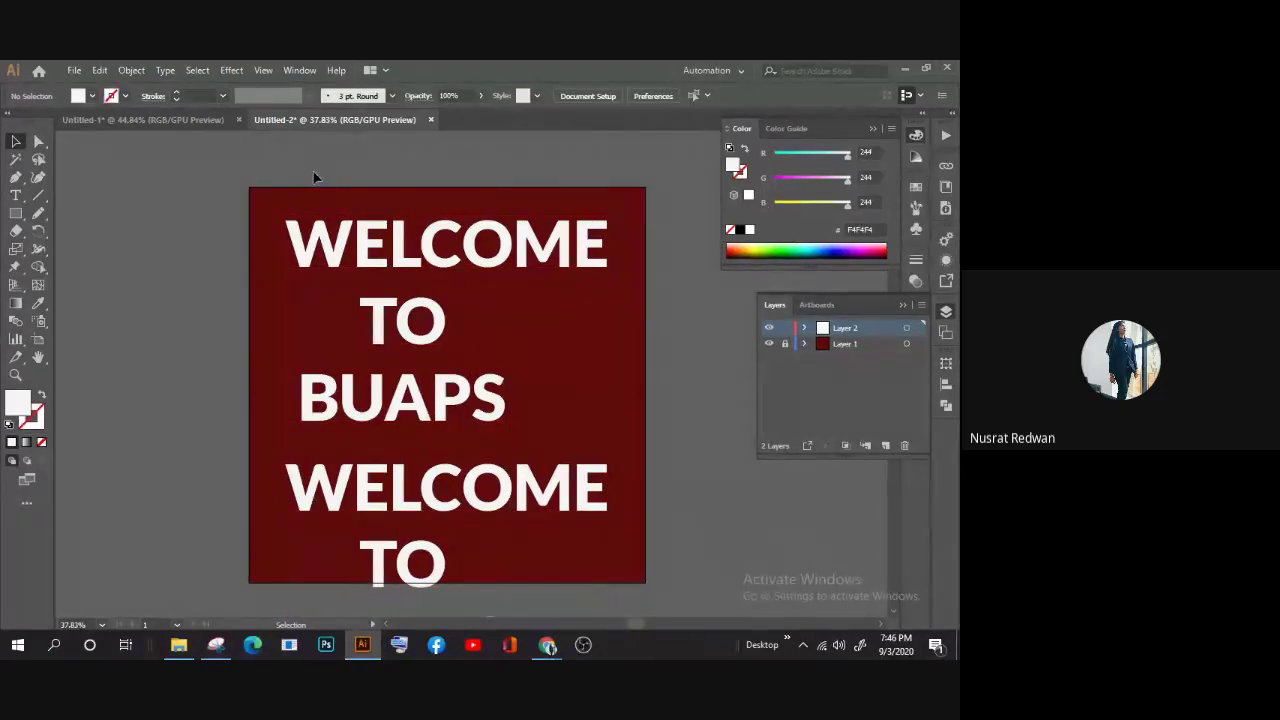
click(590, 400)
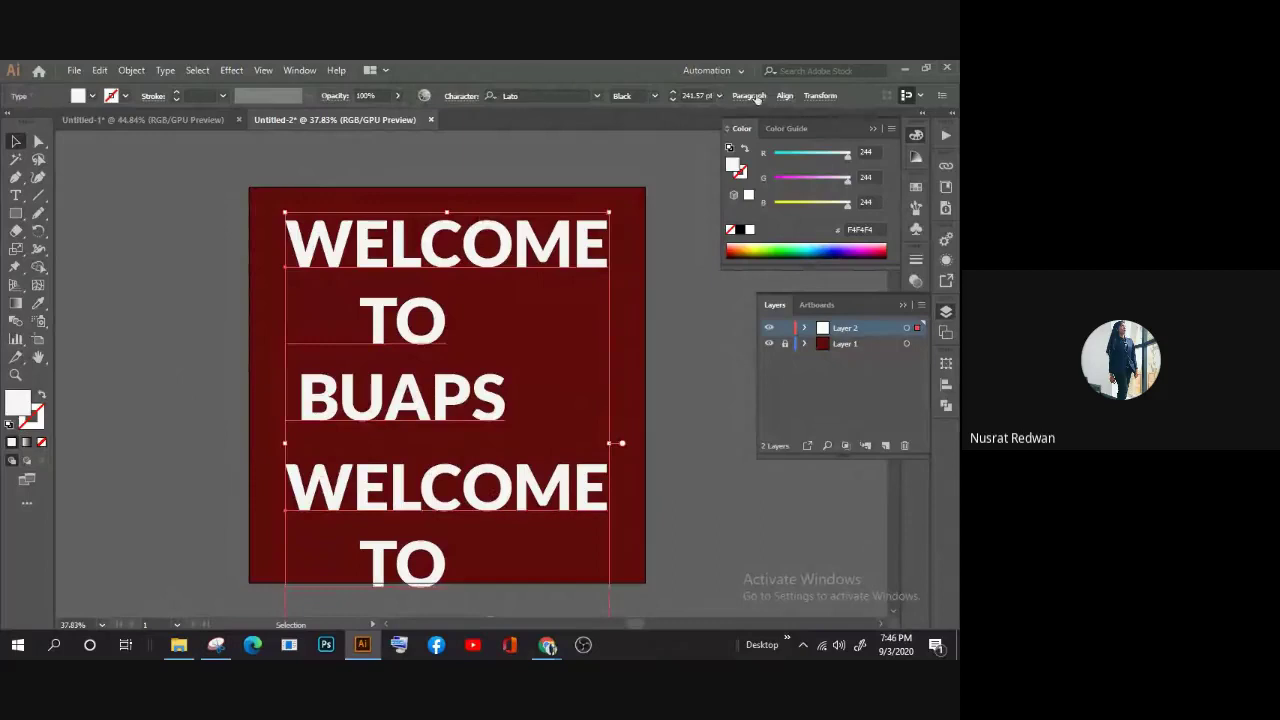
click(748, 95)
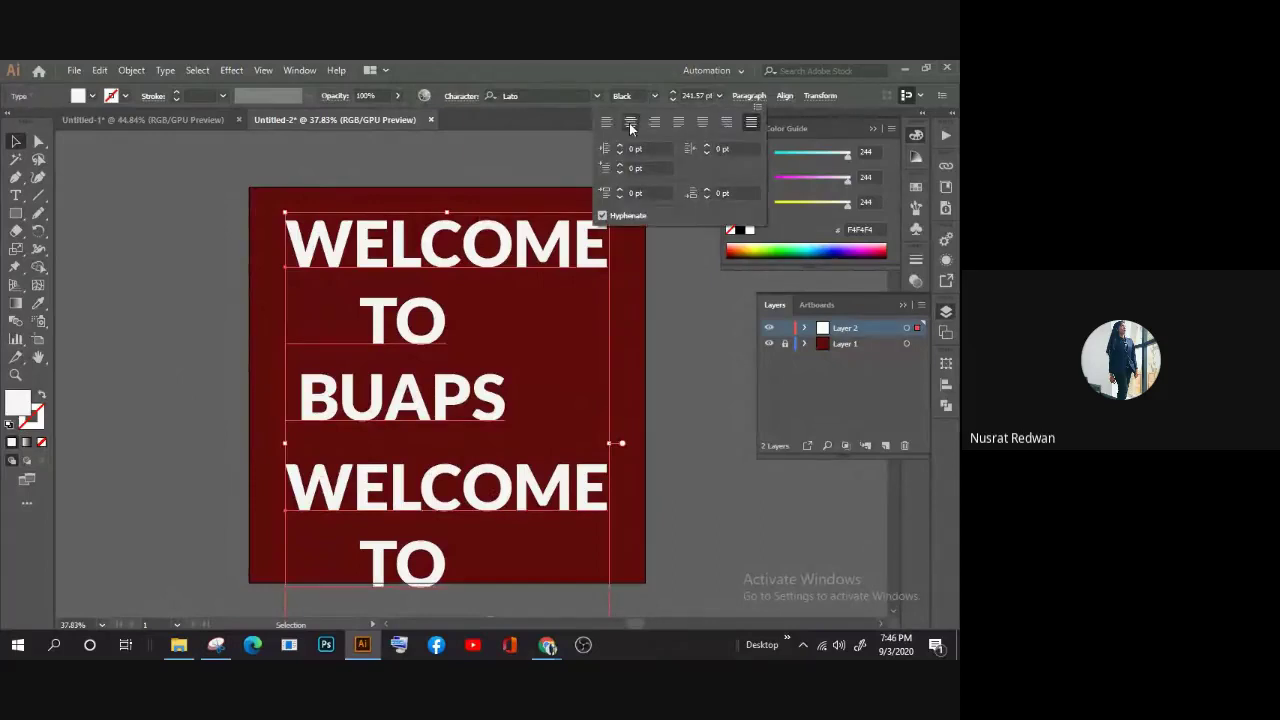
click(630, 122)
scroll(256, 485, down, 1)
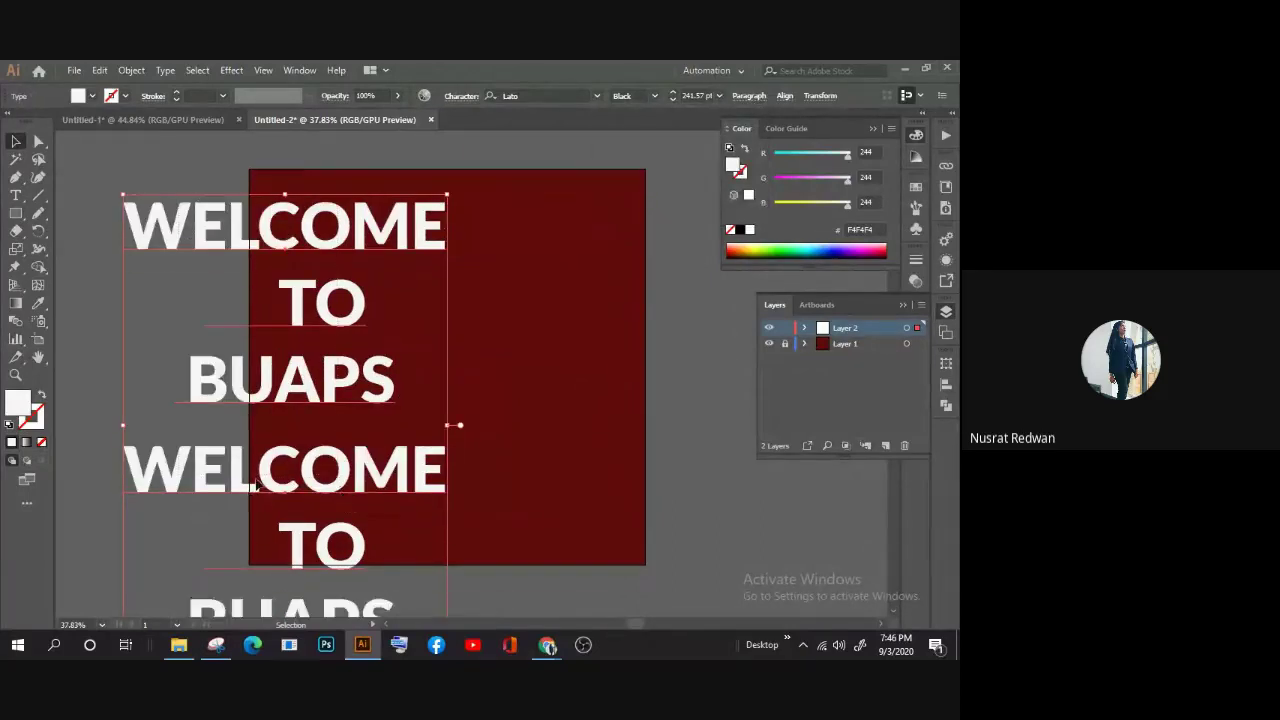
drag(256, 485, 420, 486)
Step: Delete the WELCOME TO BUAPS text and then the dark red rectangle
key(Delete)
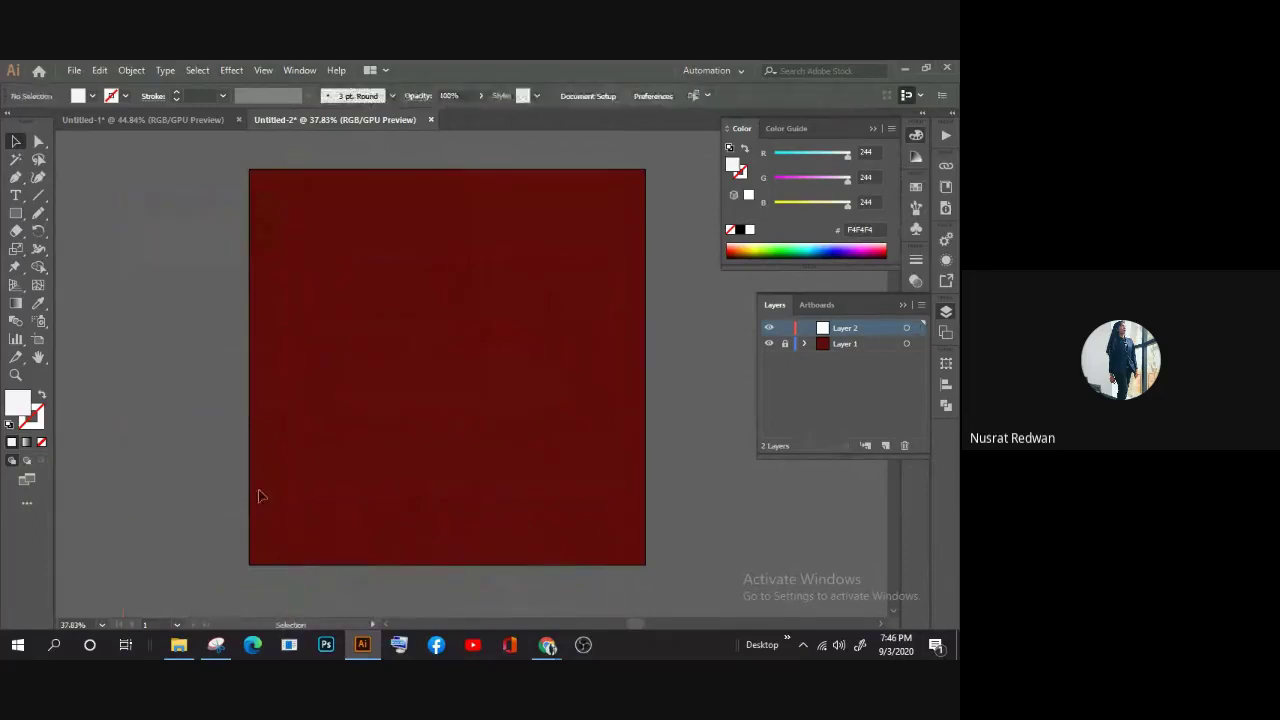
scroll(258, 496, up, 3)
scroll(567, 519, down, 4)
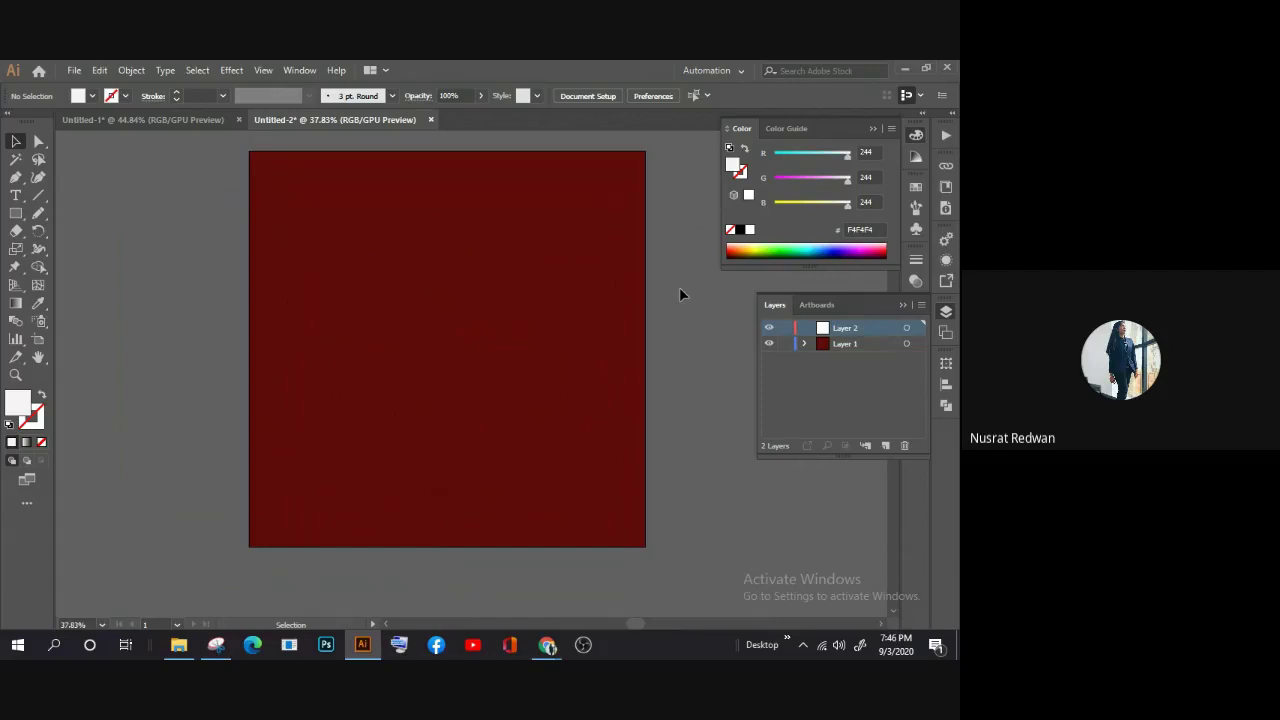
scroll(677, 292, up, 1)
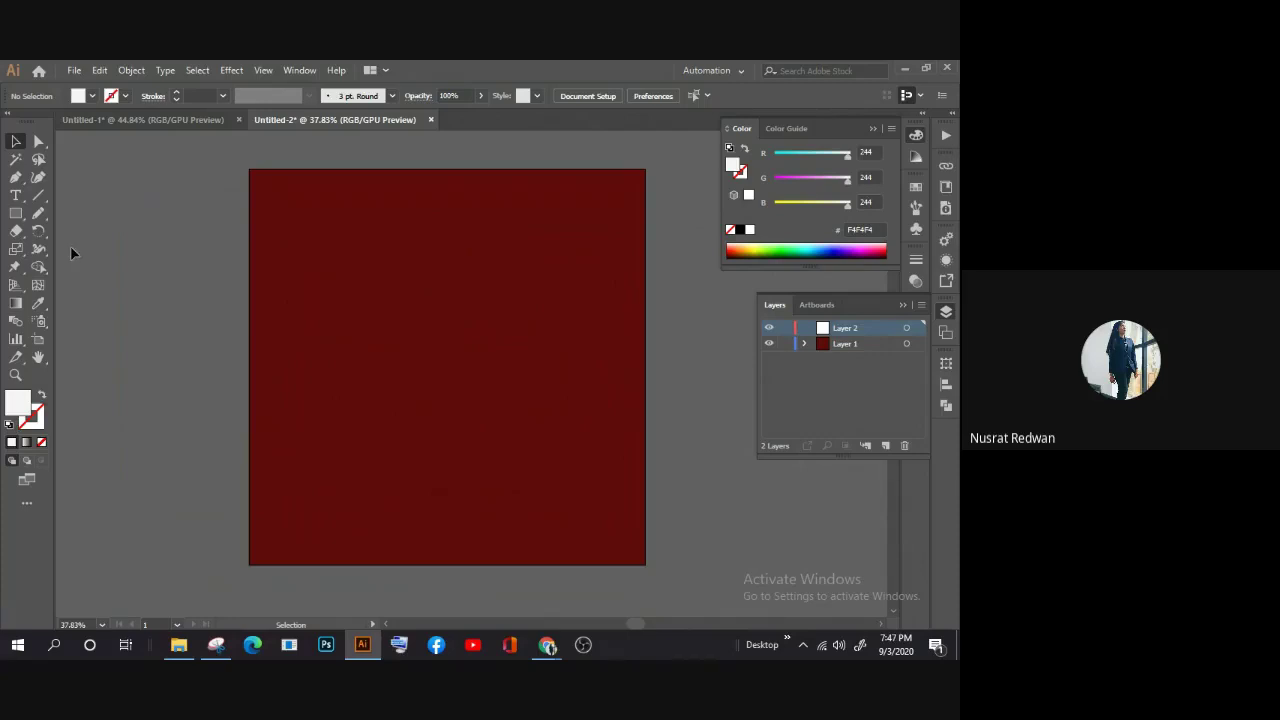
click(428, 296)
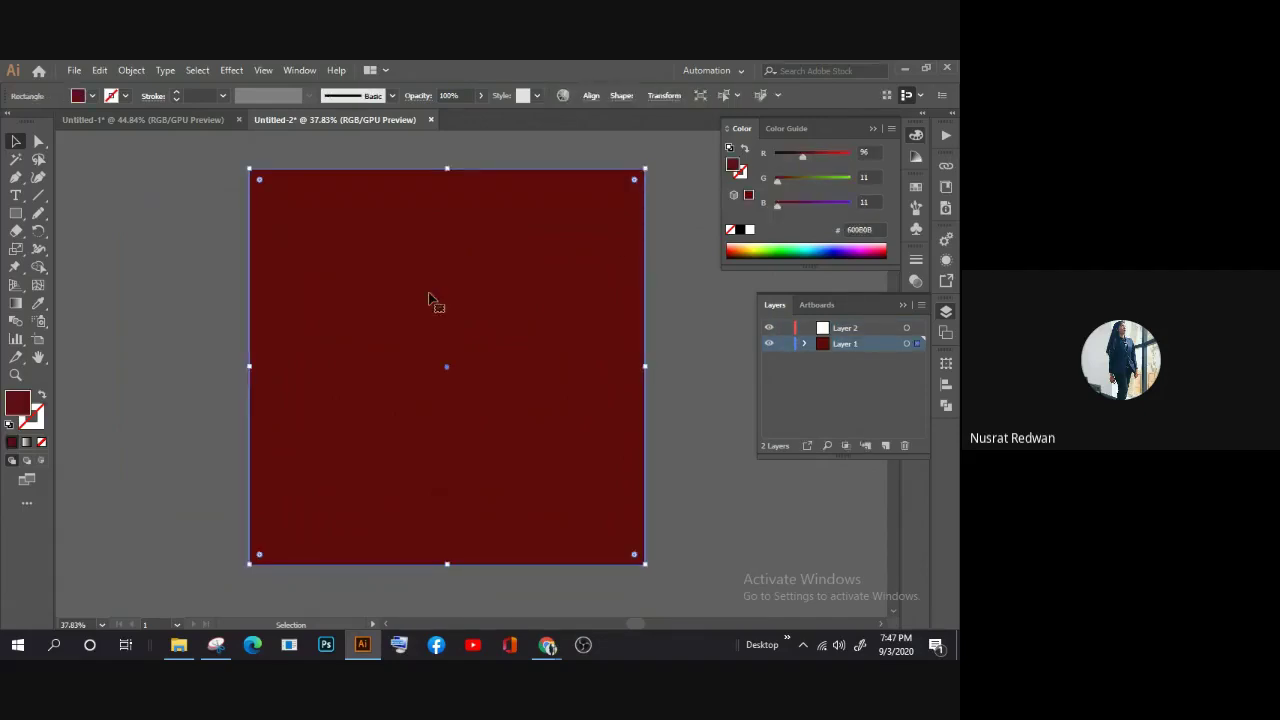
key(Delete)
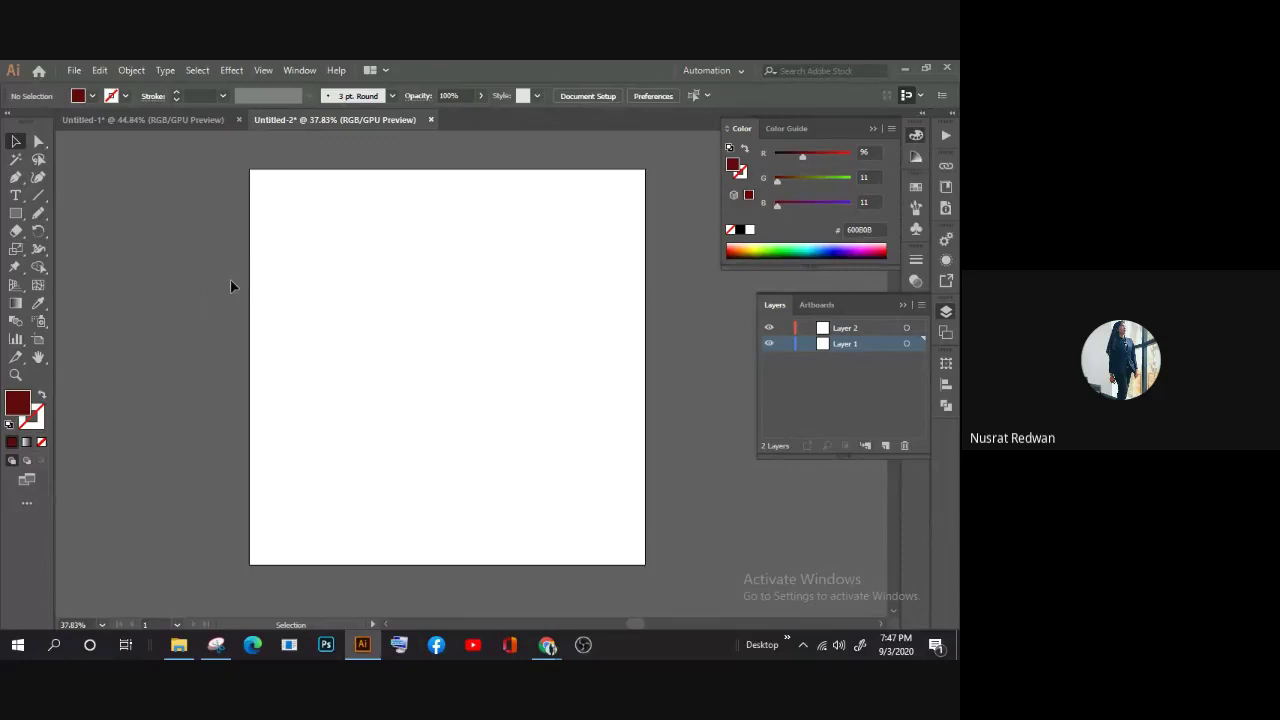
Step: Pick the Pen tool and enable Use Precise Cursors in General Preferences
right_click(40, 212)
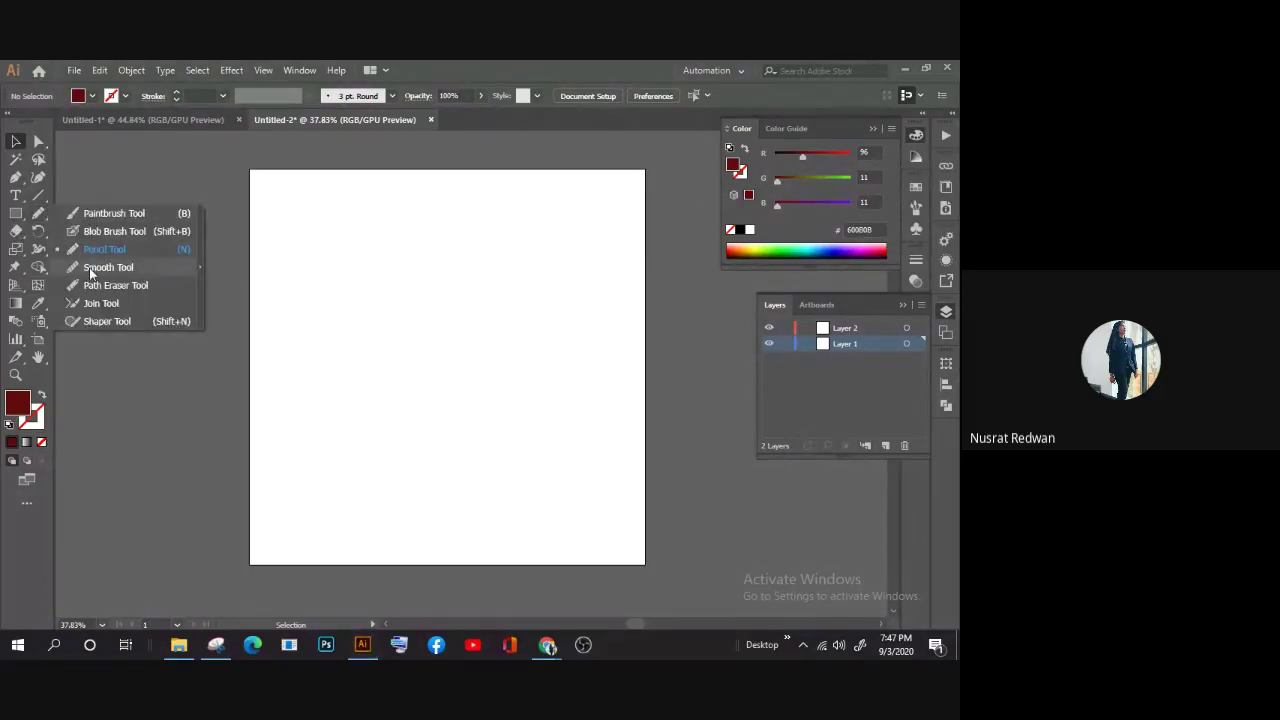
click(15, 177)
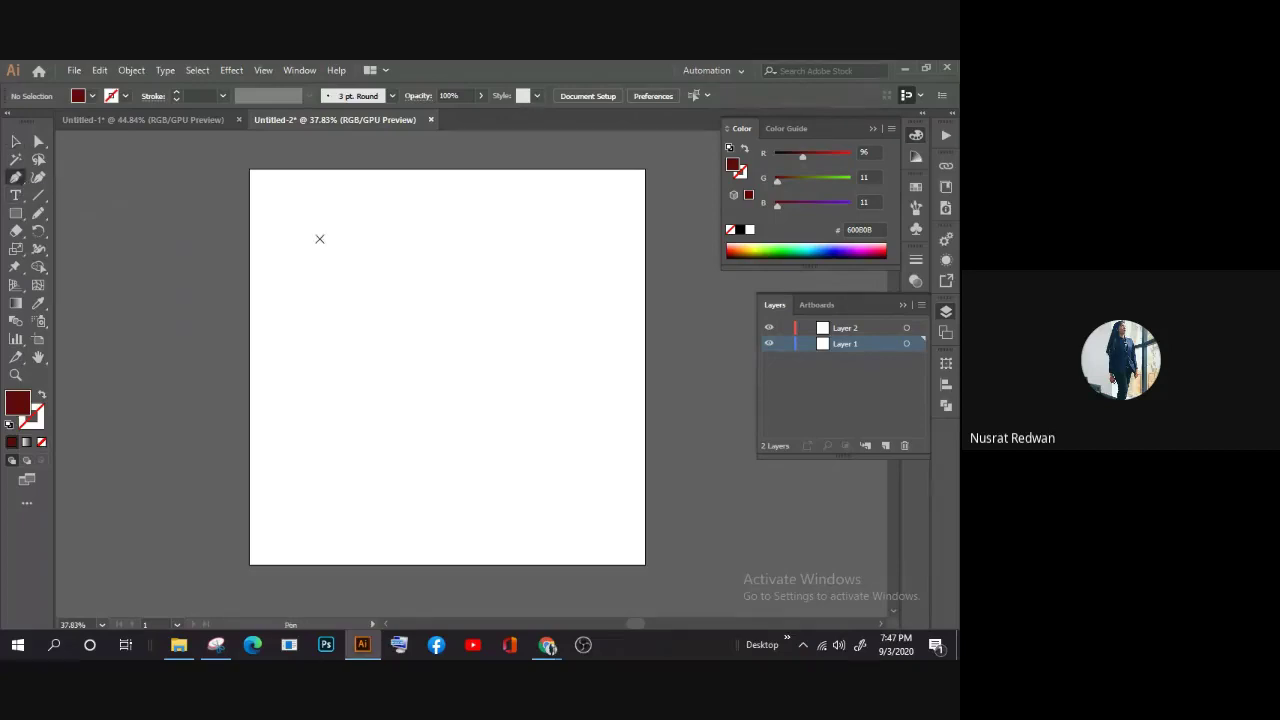
click(99, 72)
mouse_move(215, 547)
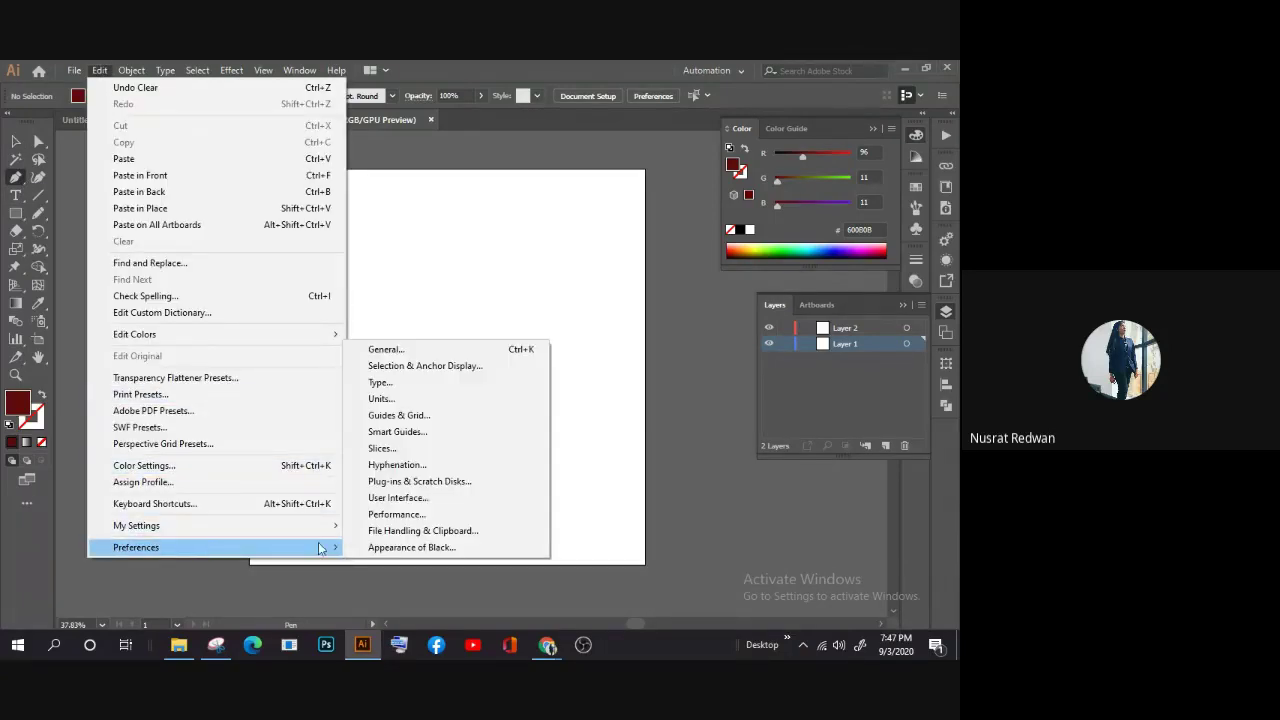
click(403, 350)
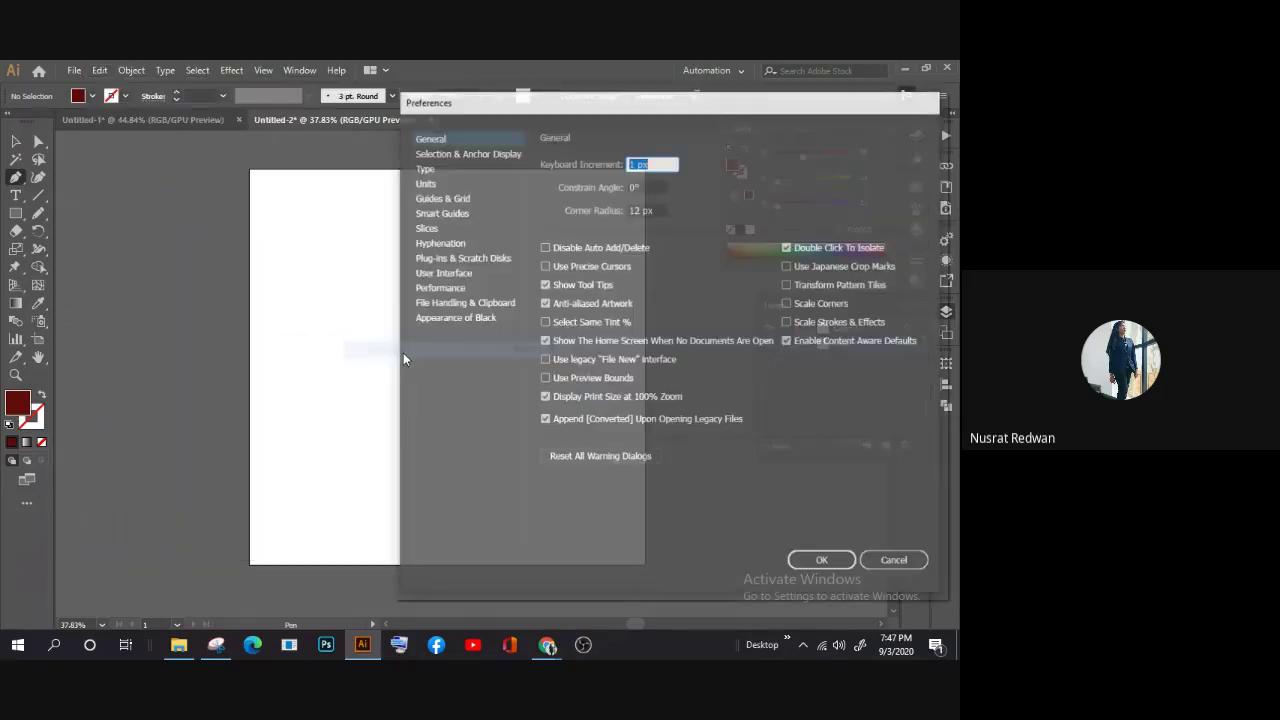
click(546, 266)
click(820, 560)
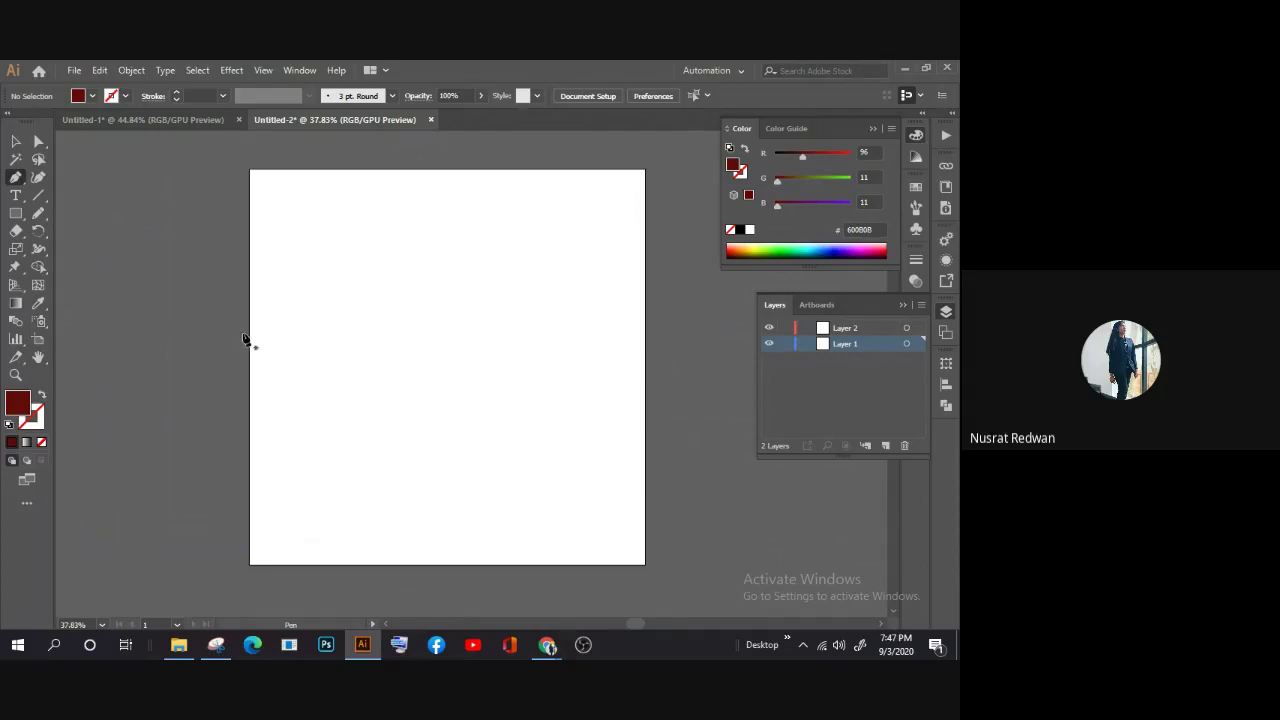
Step: Switch to Untitled-1 and draw a closed red rectangle with the Pen tool
click(123, 120)
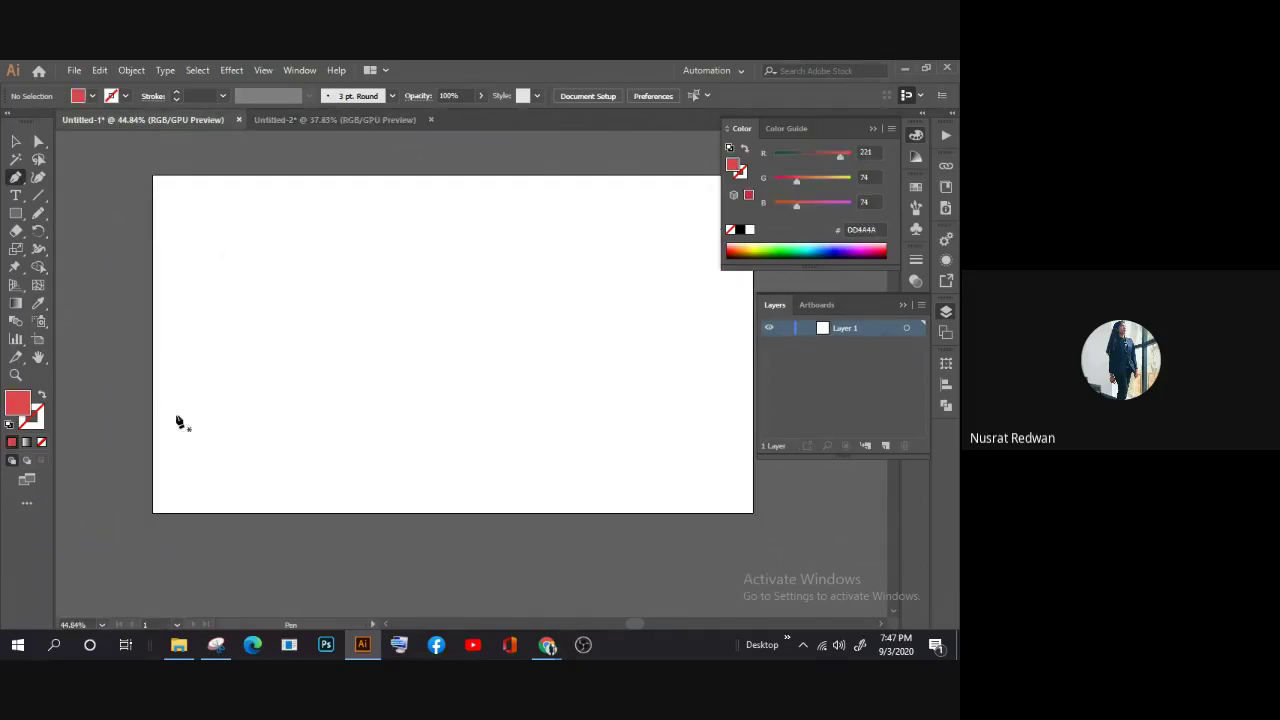
click(263, 322)
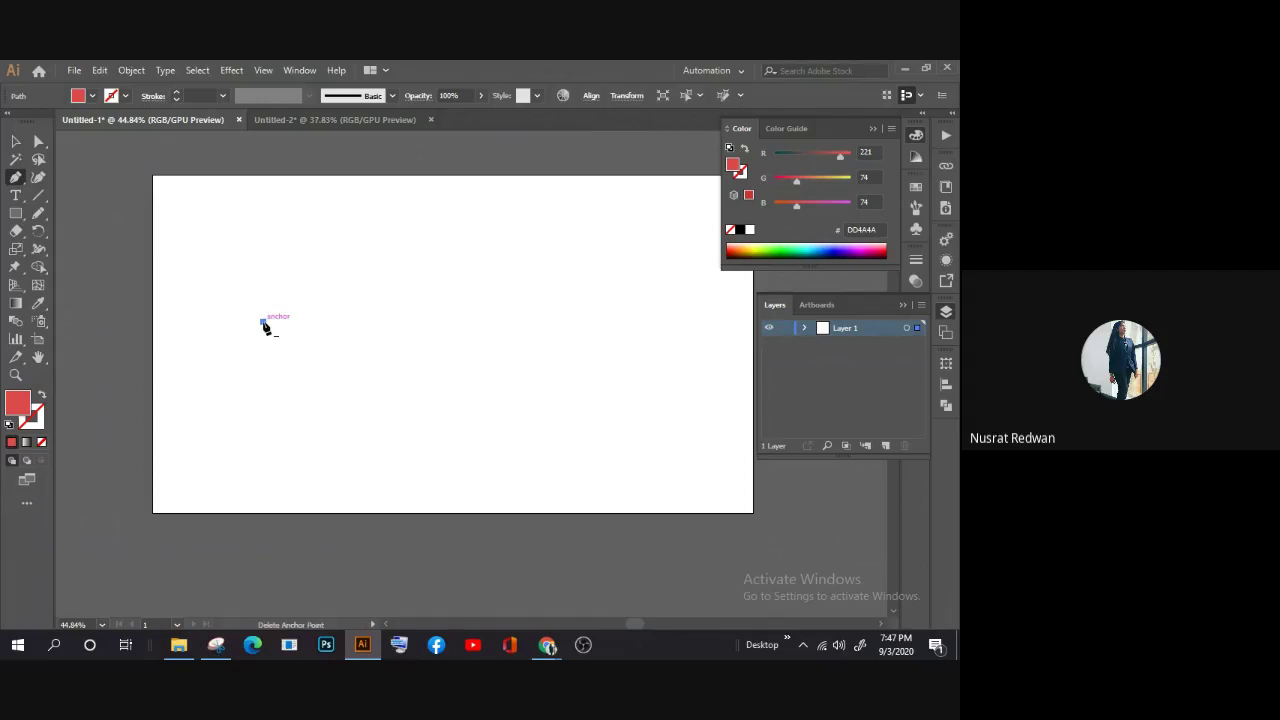
click(466, 322)
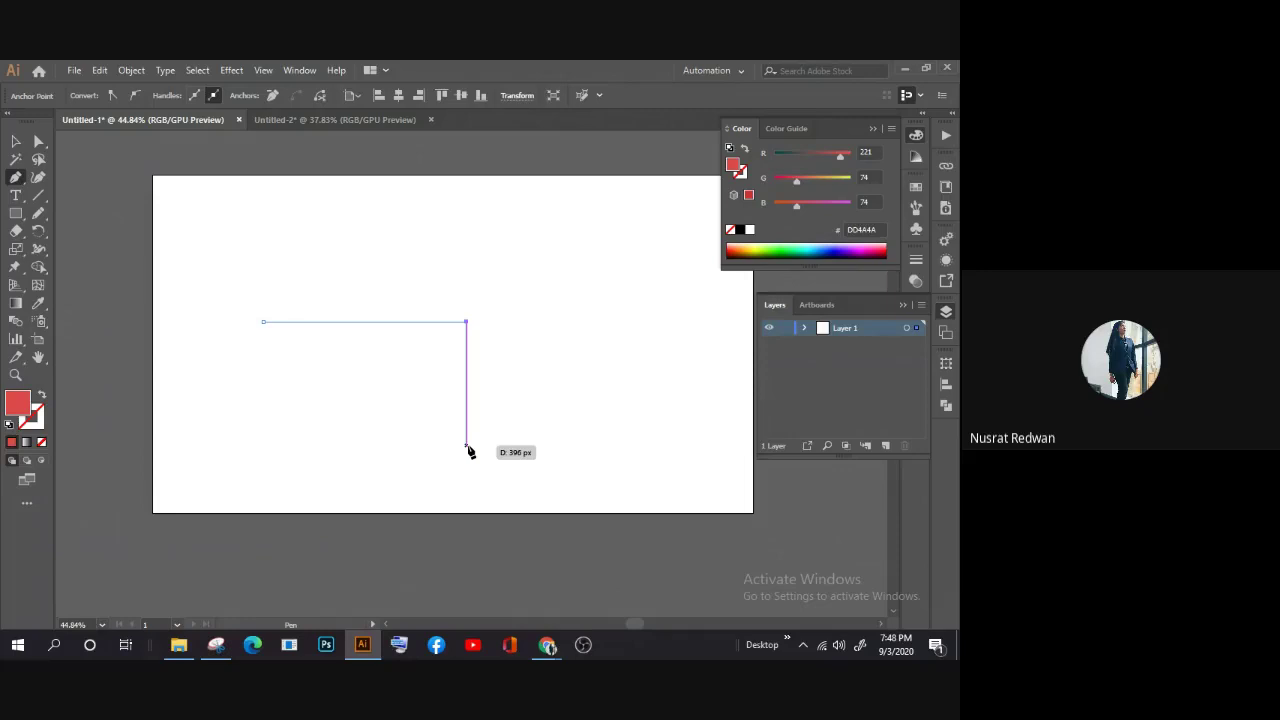
click(467, 463)
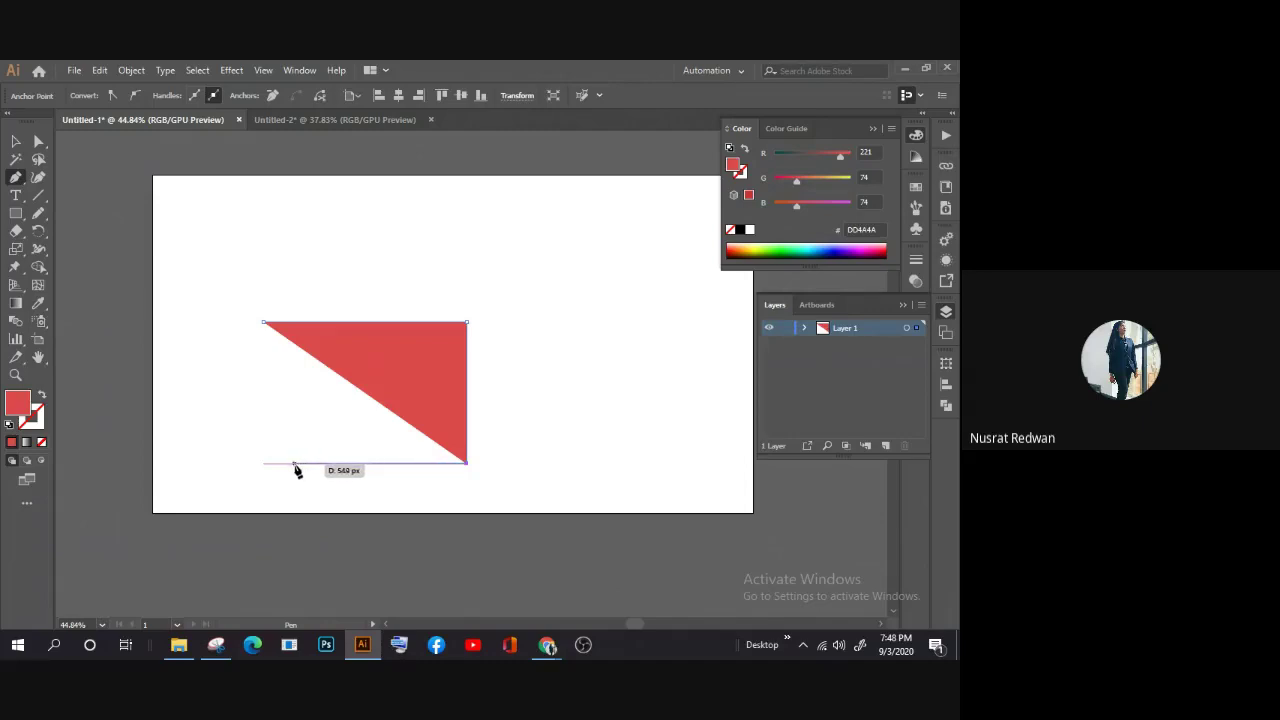
key(ctrl+z)
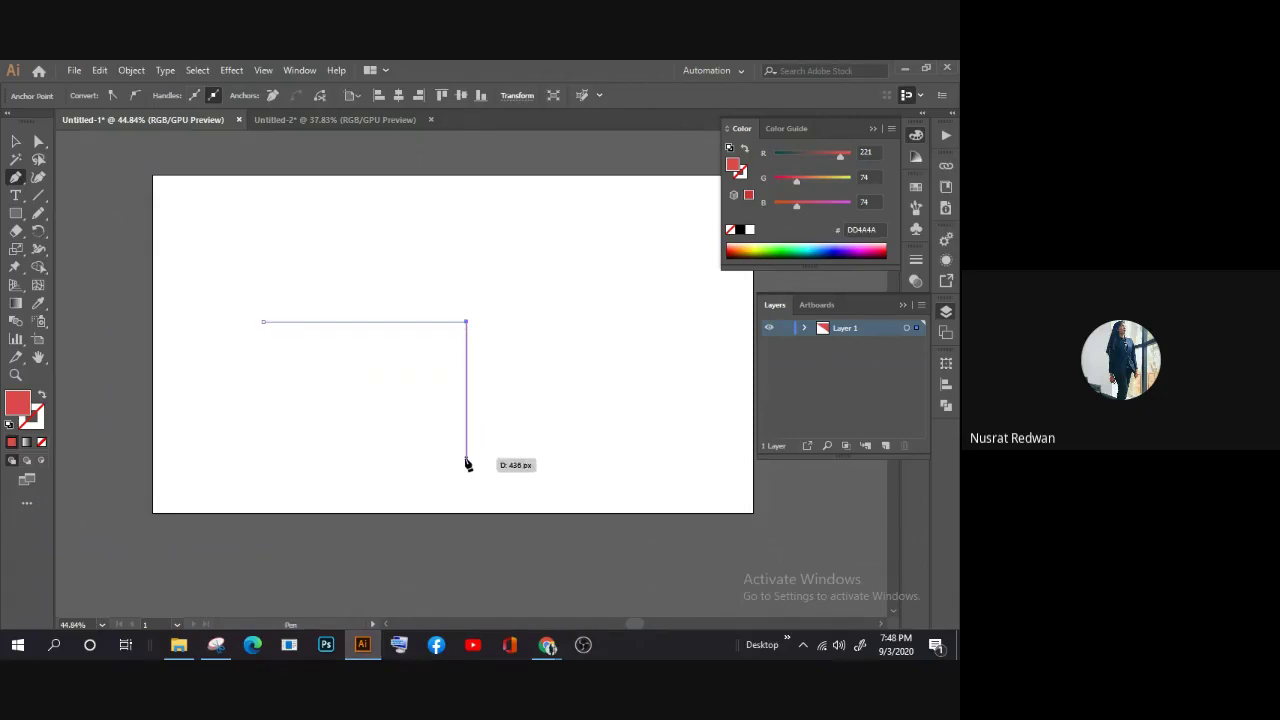
click(466, 460)
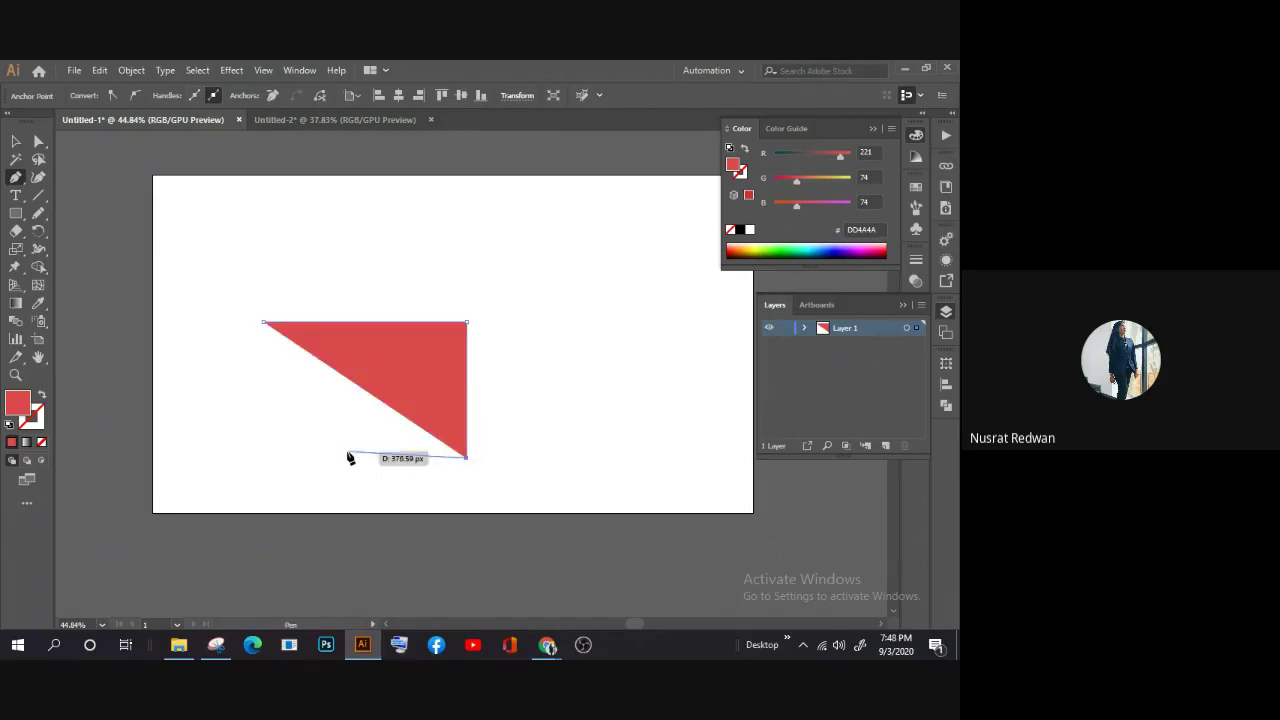
click(264, 459)
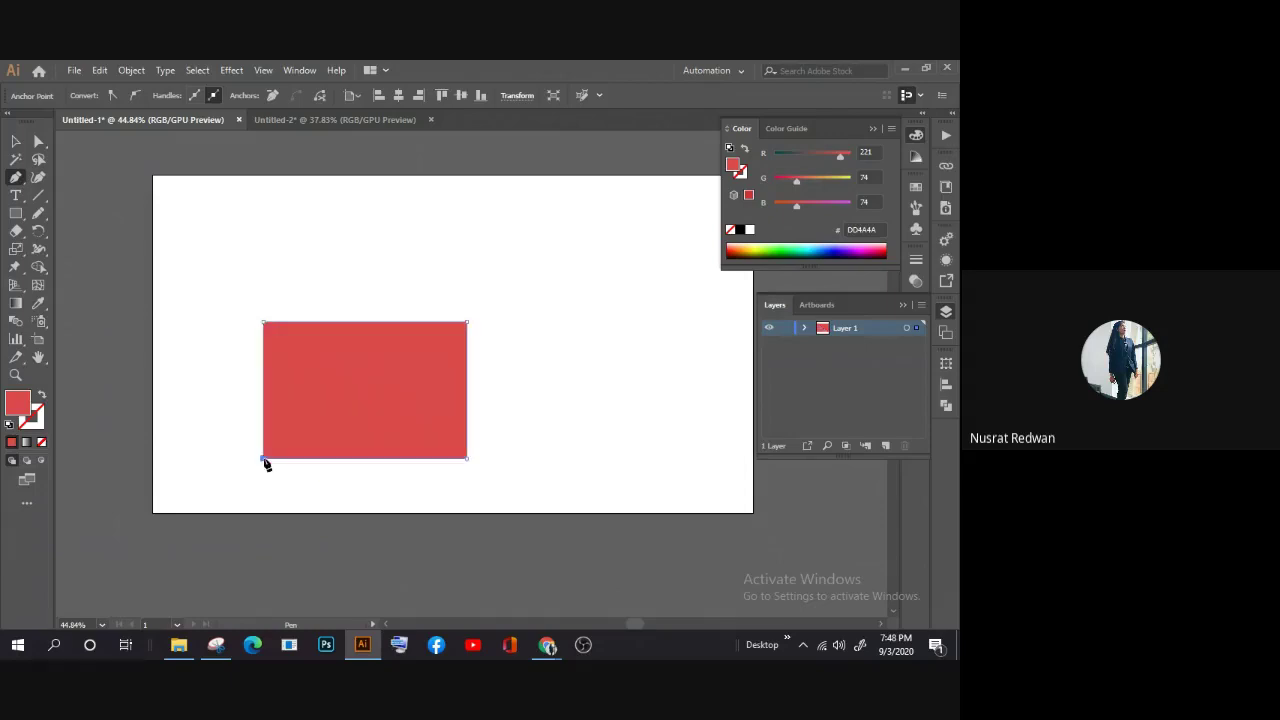
click(263, 323)
Step: Select the red rectangle, move it up slightly, then delete it
click(15, 141)
click(351, 371)
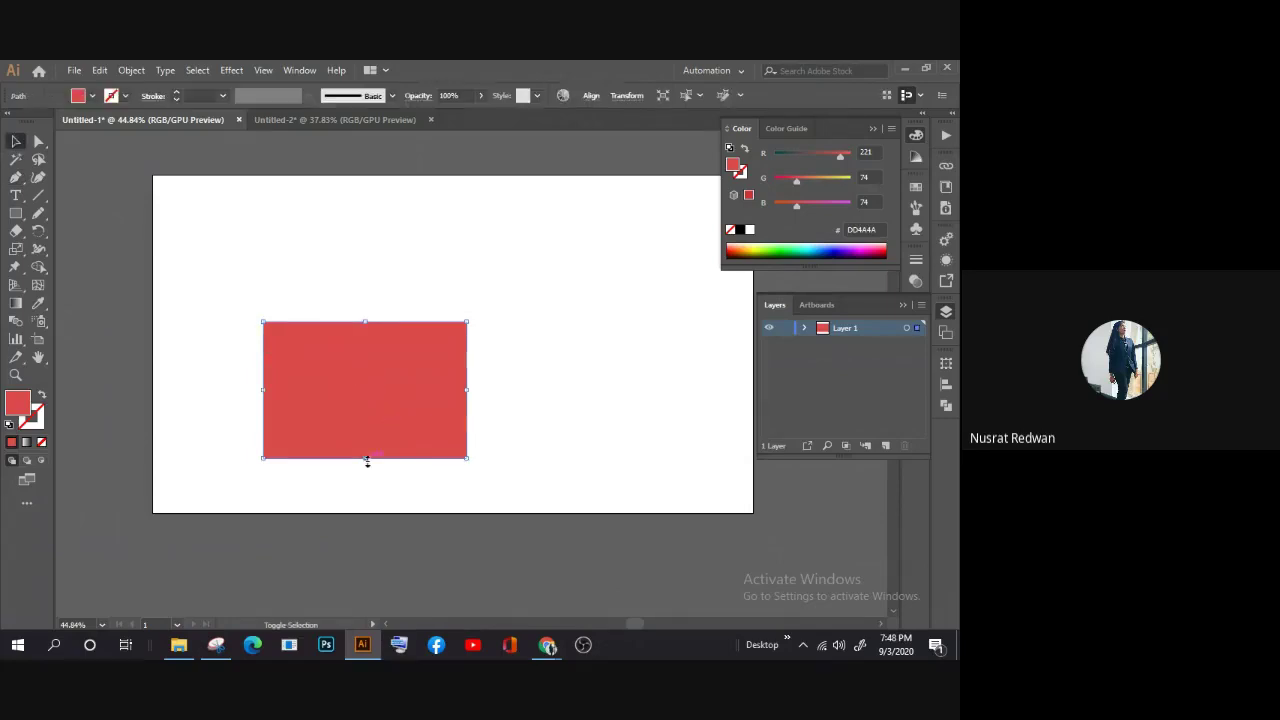
drag(372, 365, 382, 308)
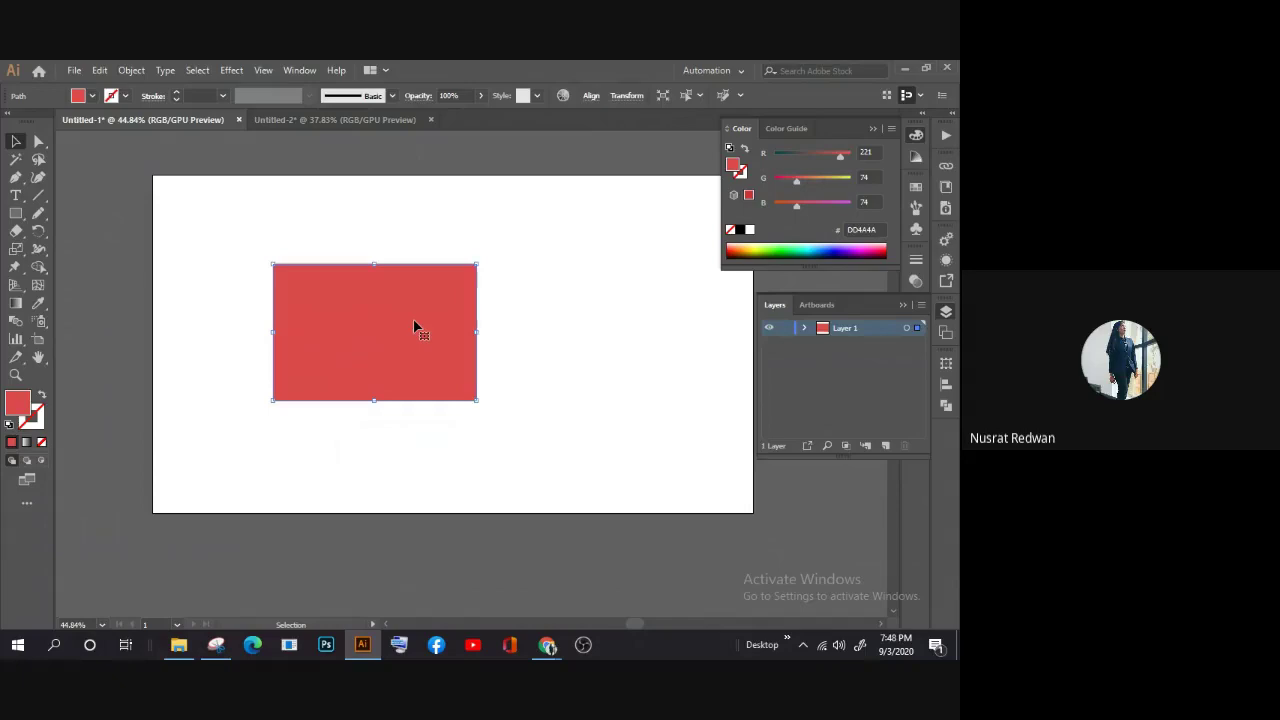
key(Delete)
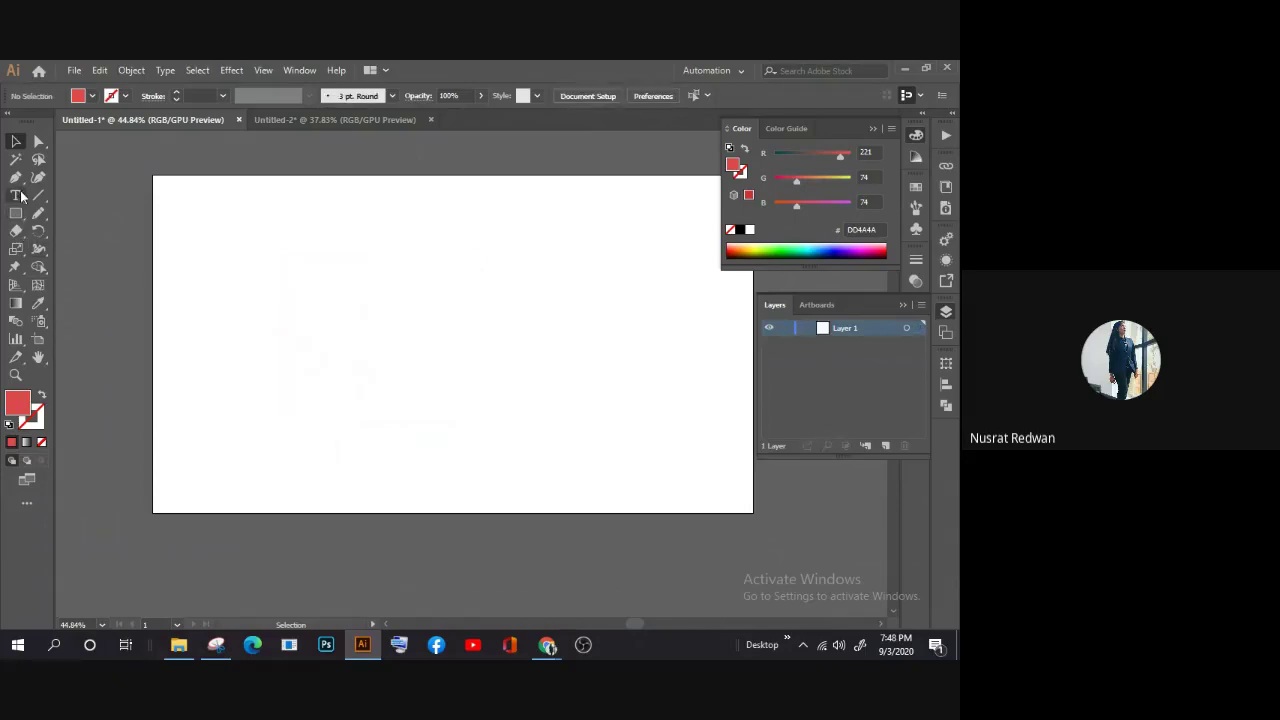
click(16, 177)
click(332, 216)
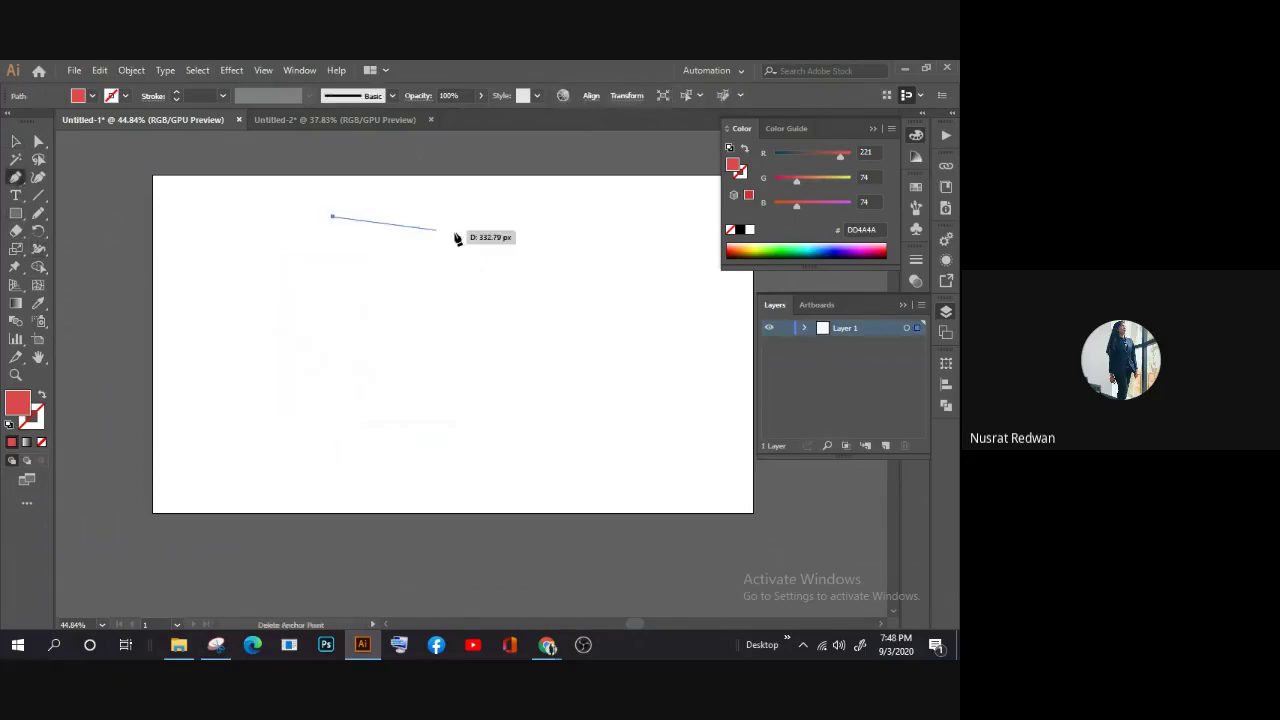
click(474, 249)
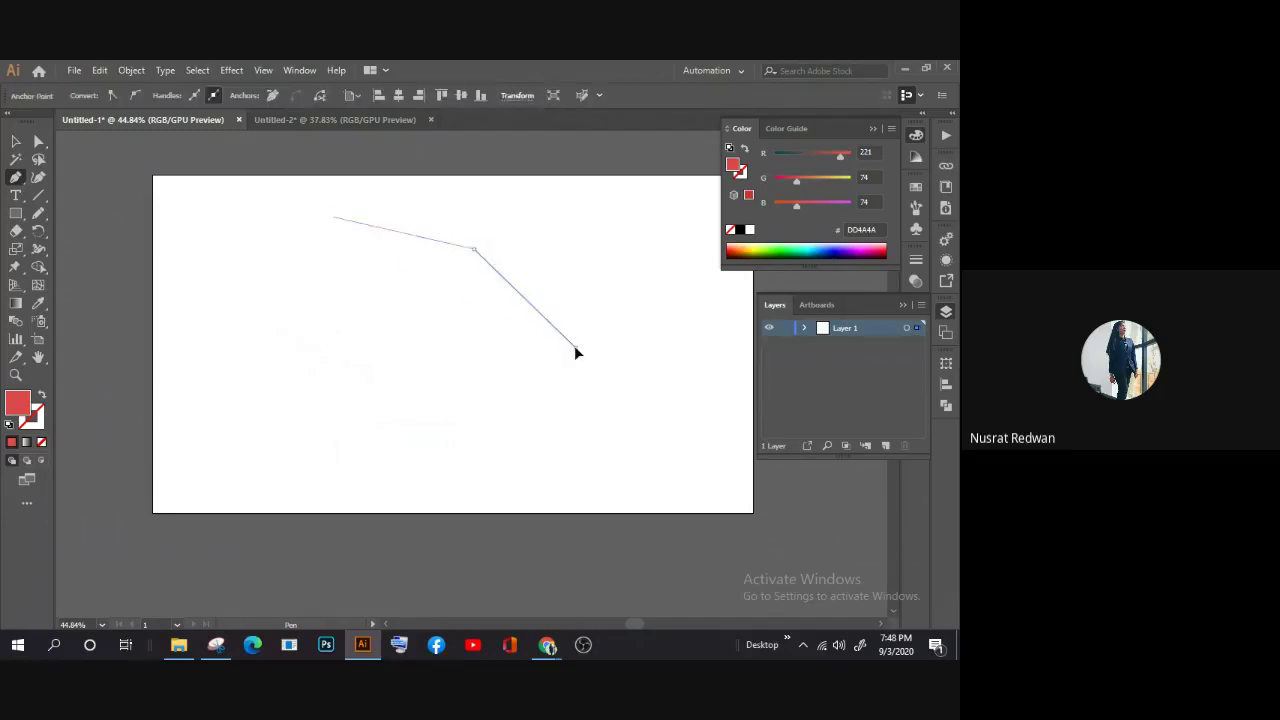
click(575, 345)
click(575, 432)
click(419, 478)
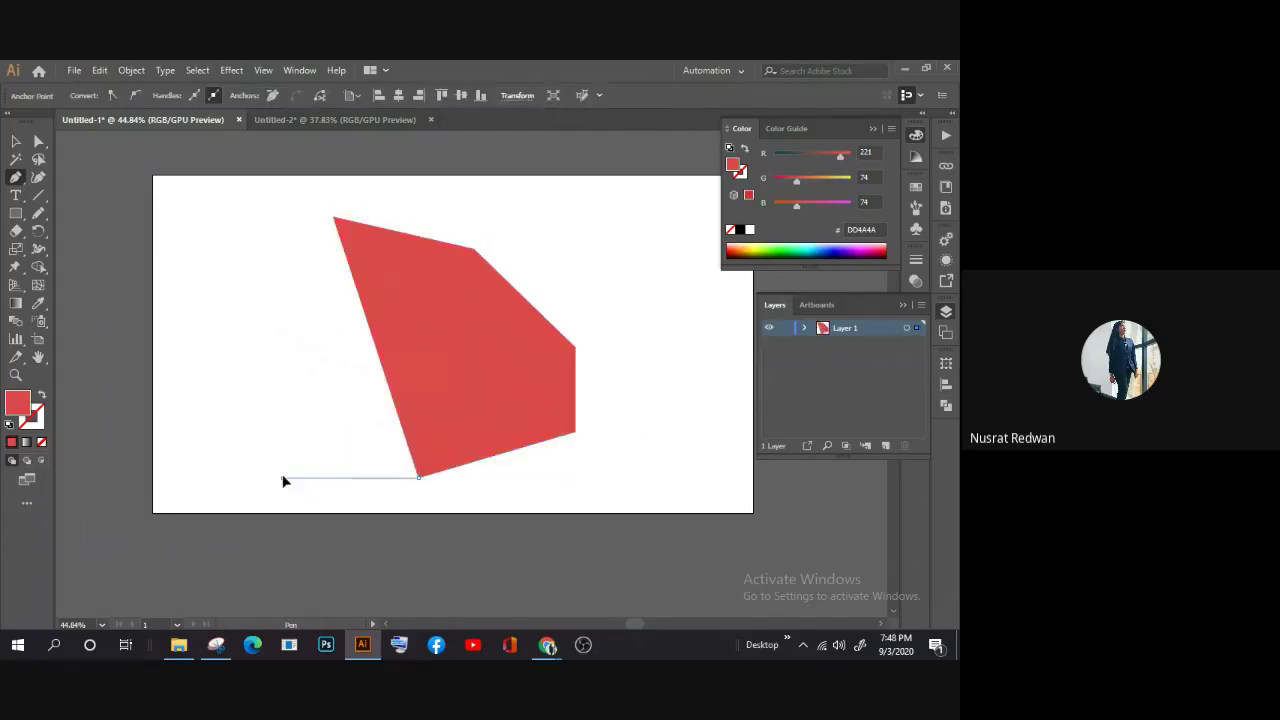
click(283, 478)
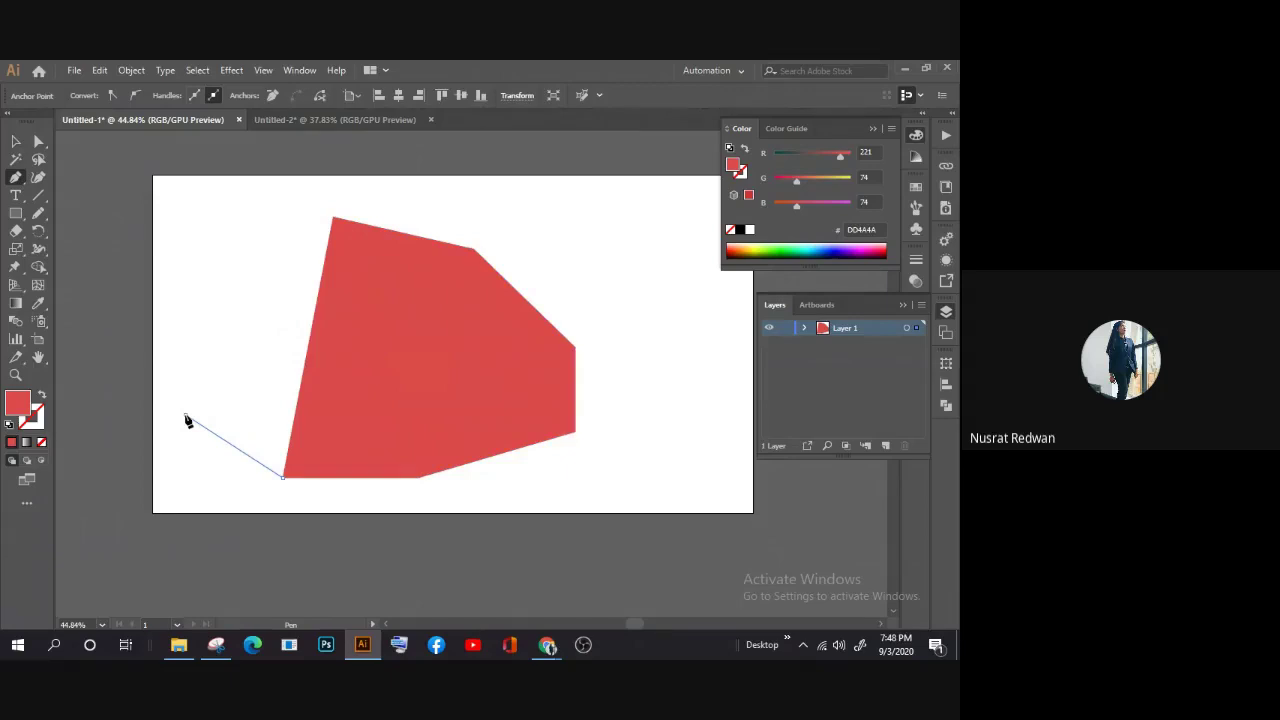
click(185, 414)
click(185, 316)
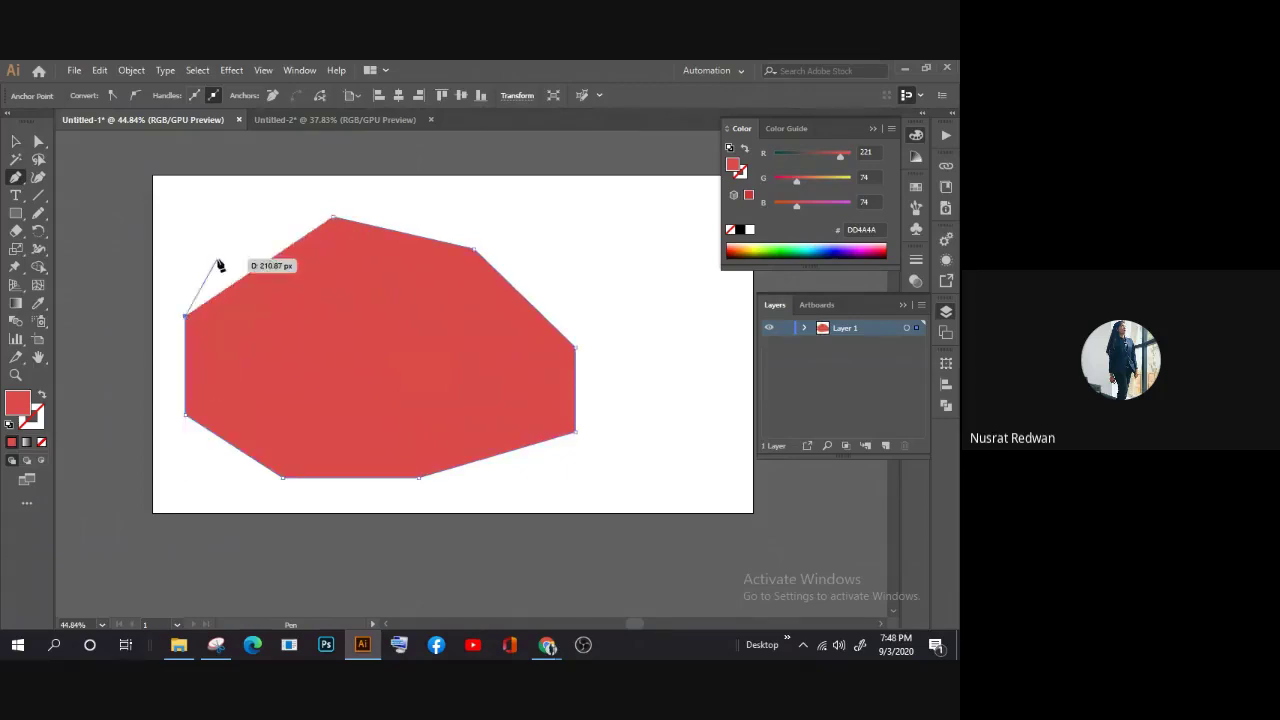
click(333, 217)
key(v)
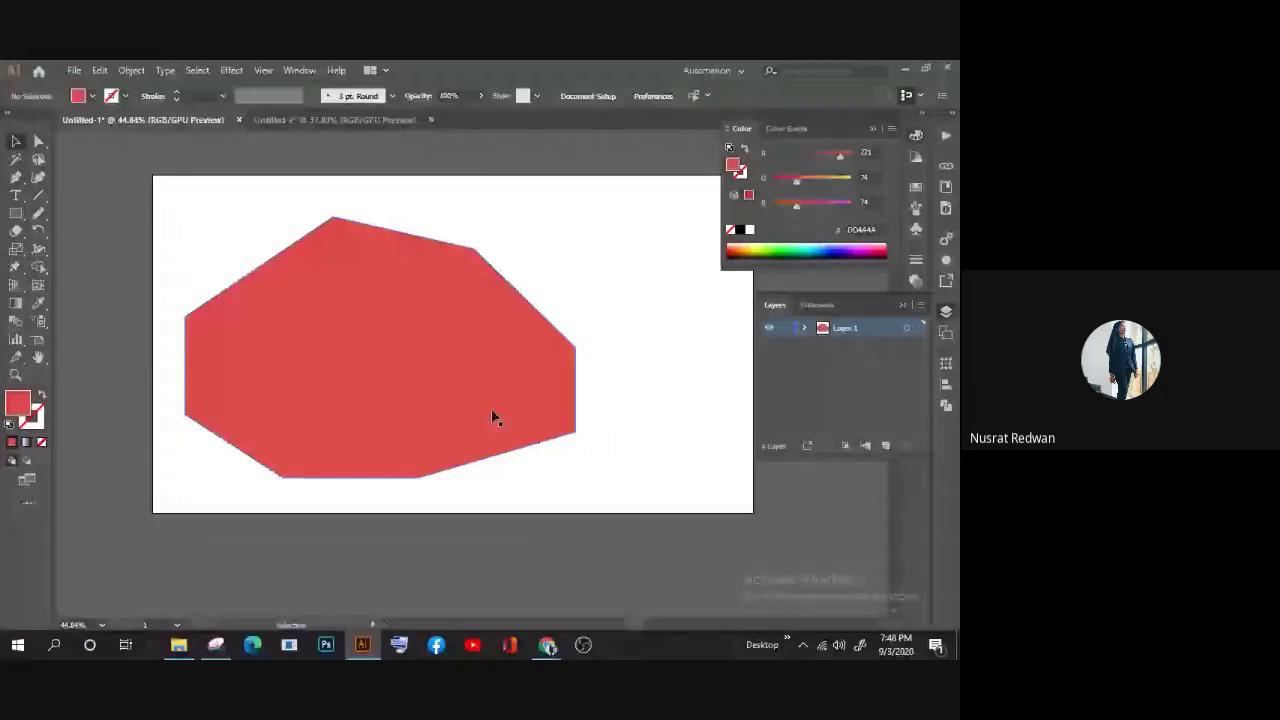
click(414, 387)
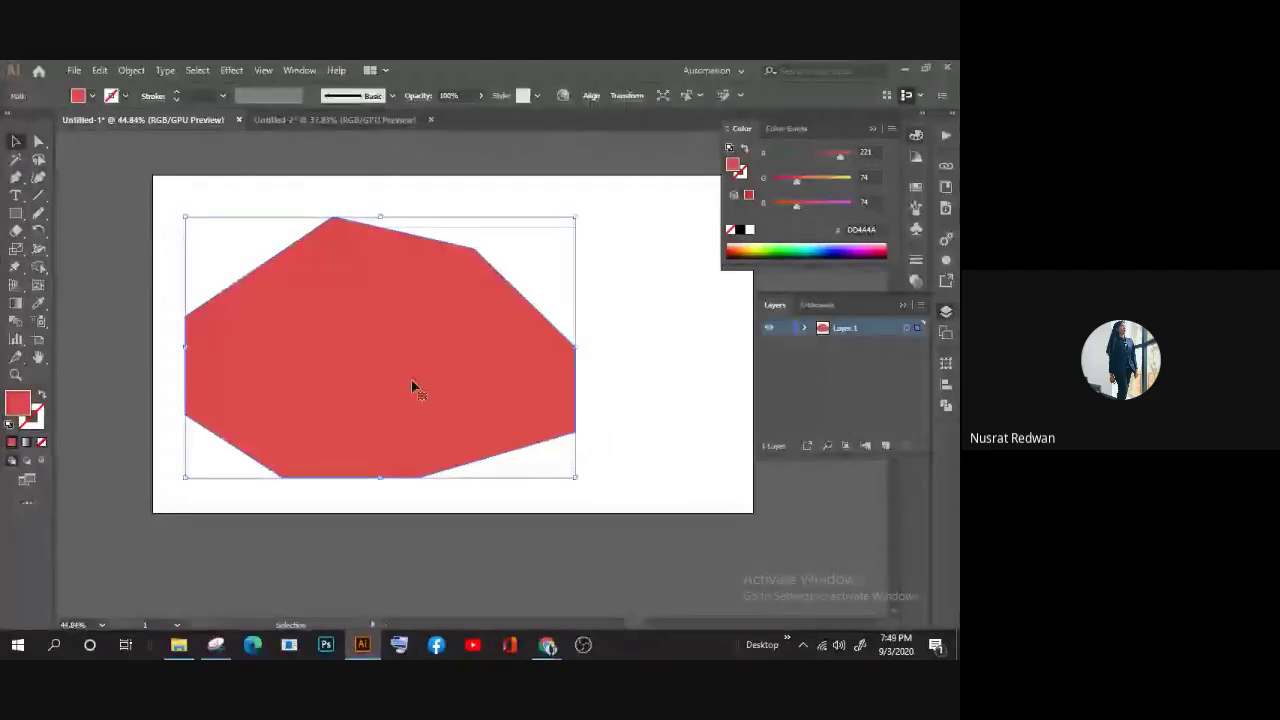
key(Delete)
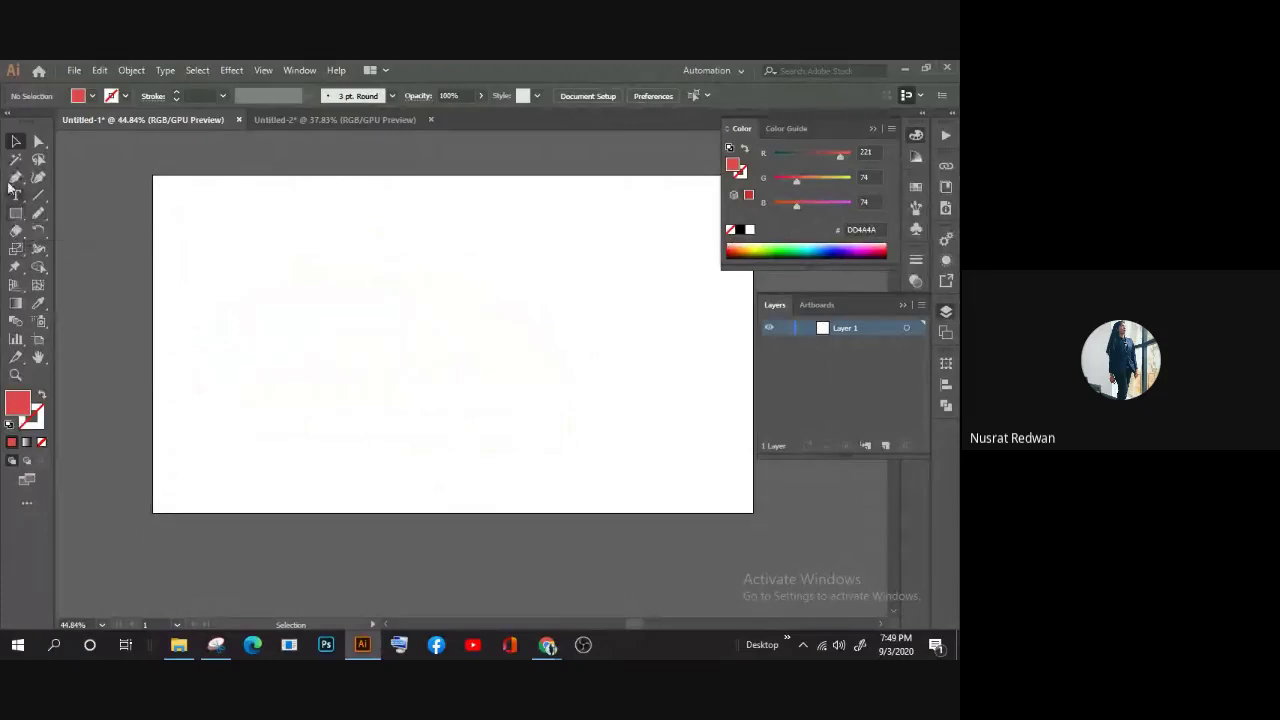
Step: Draw a closed red rectangle with the Pen tool
click(15, 178)
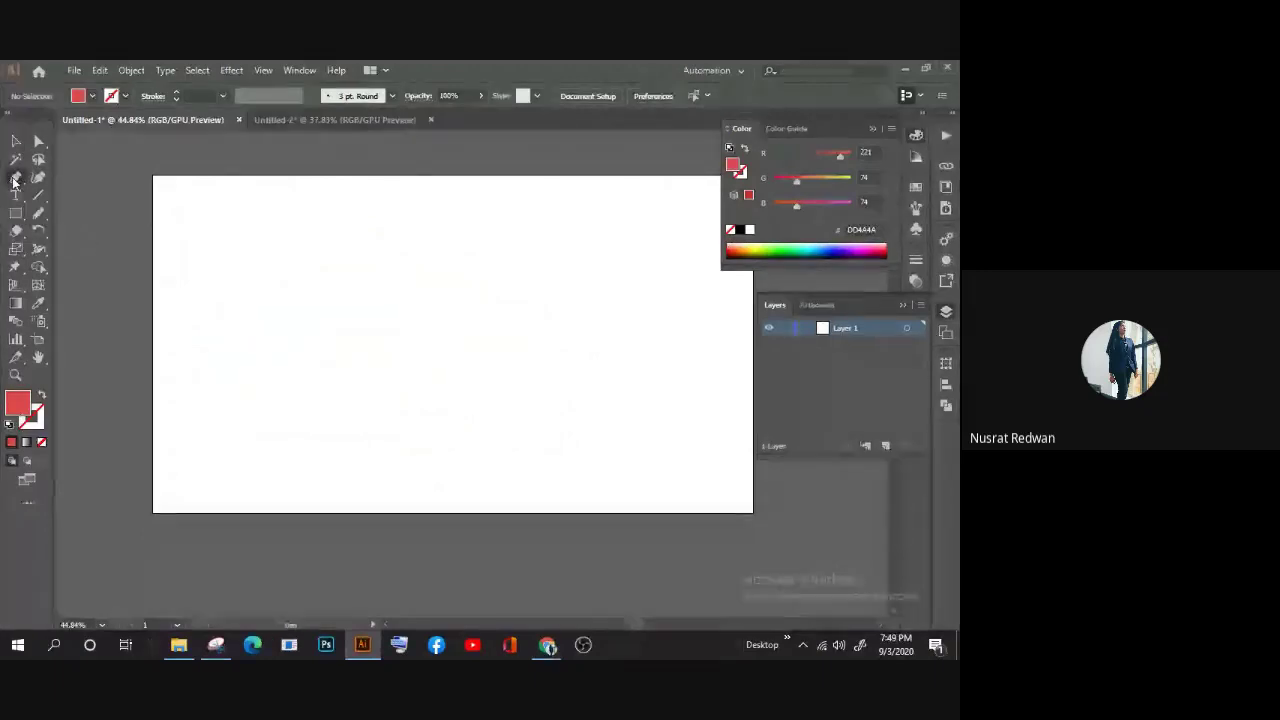
click(350, 245)
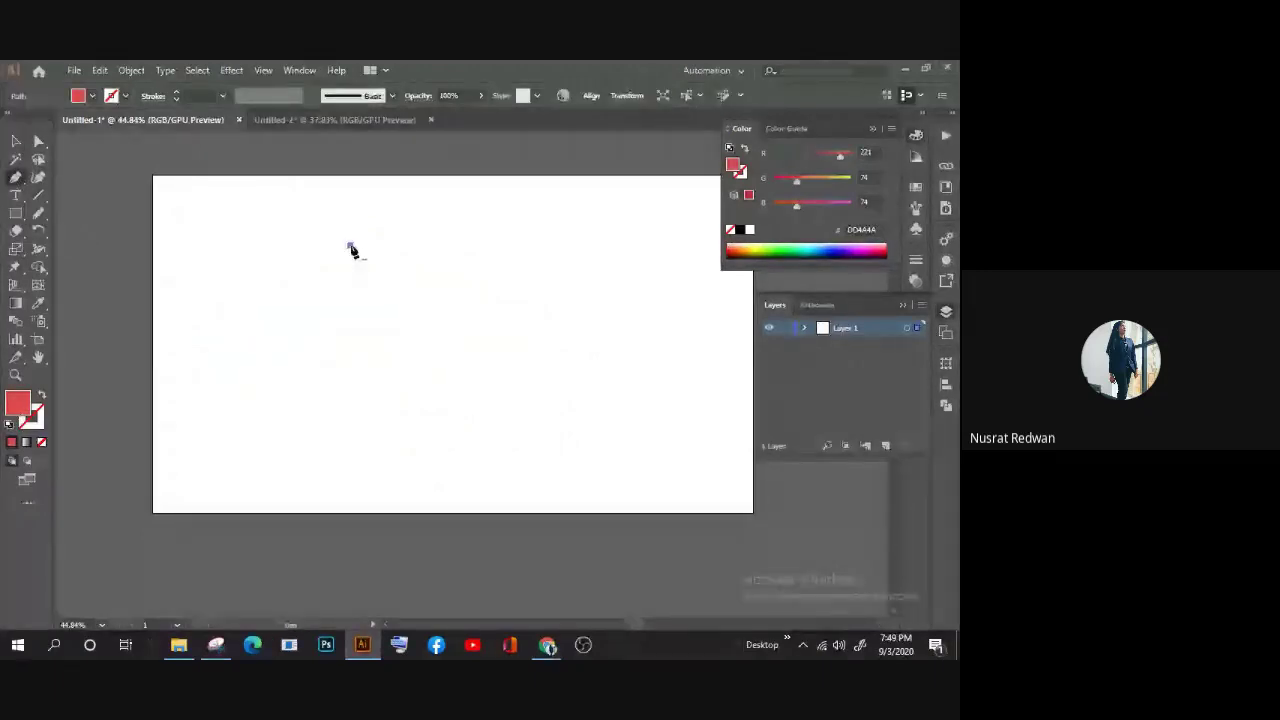
click(460, 245)
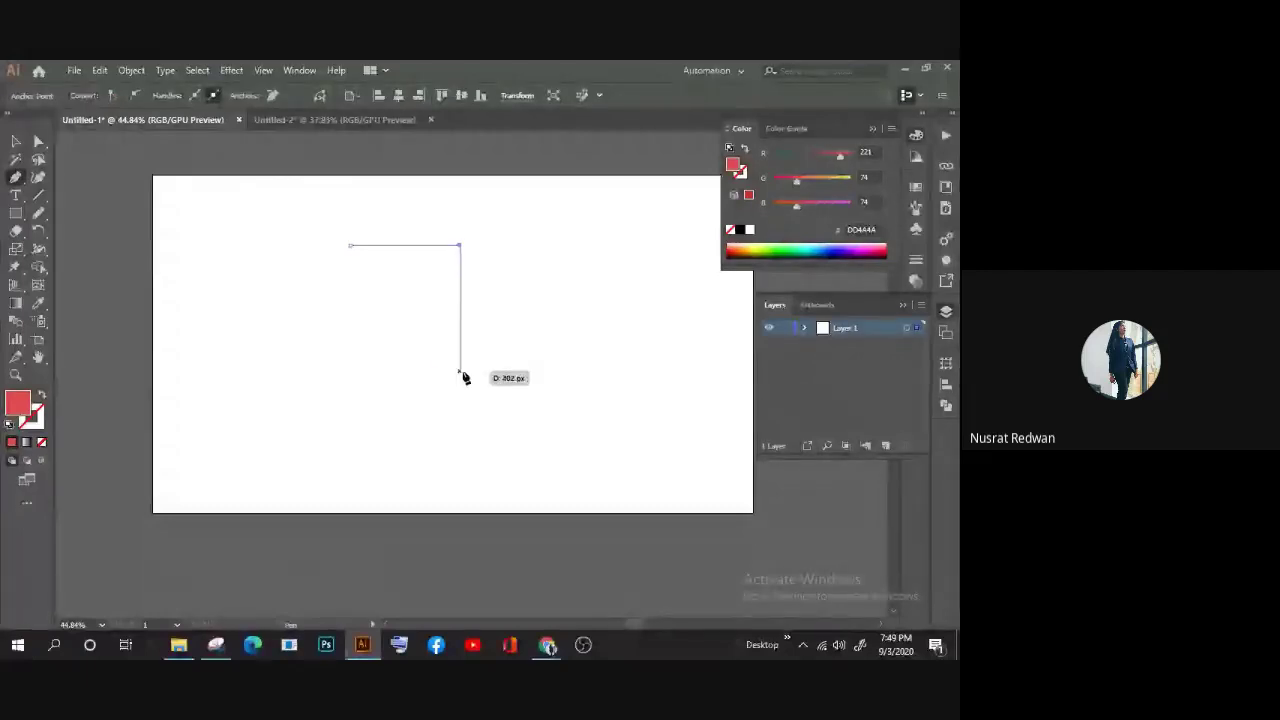
click(460, 372)
click(350, 372)
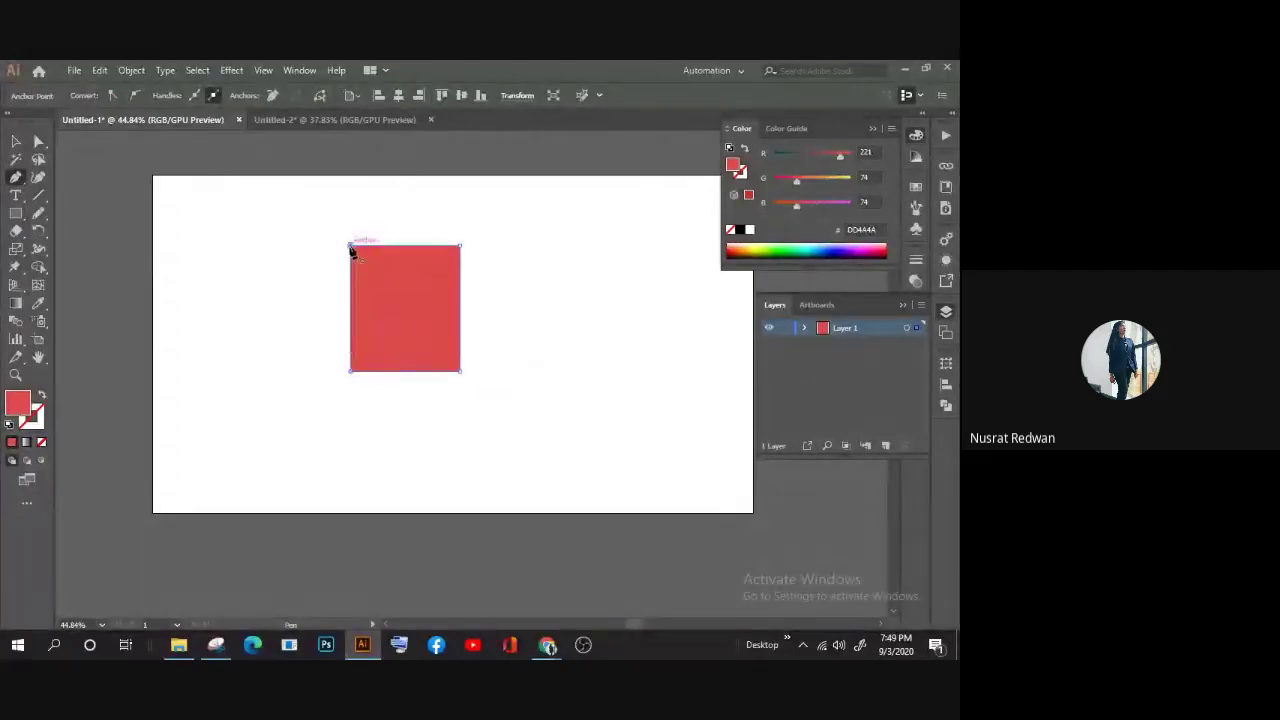
click(350, 246)
Step: Zoom in and pull the rectangle's top-left anchor up and left
key(a)
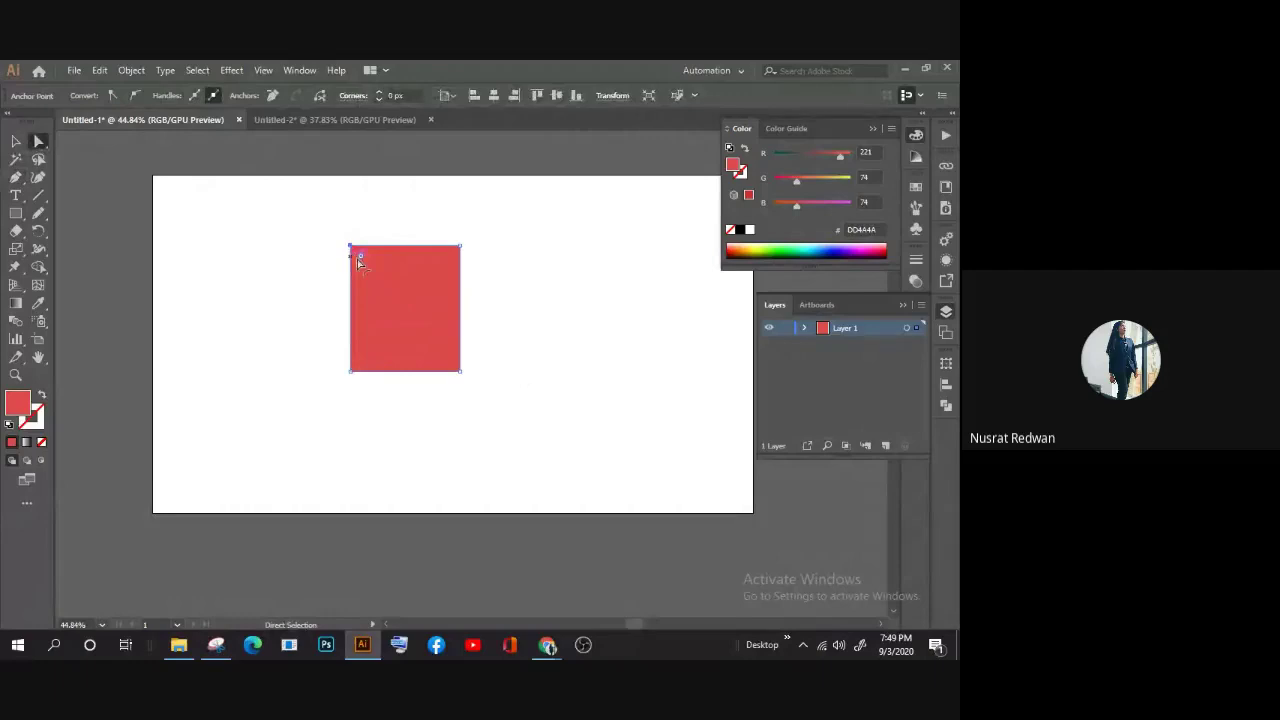
scroll(355, 263, up, 1)
key(z)
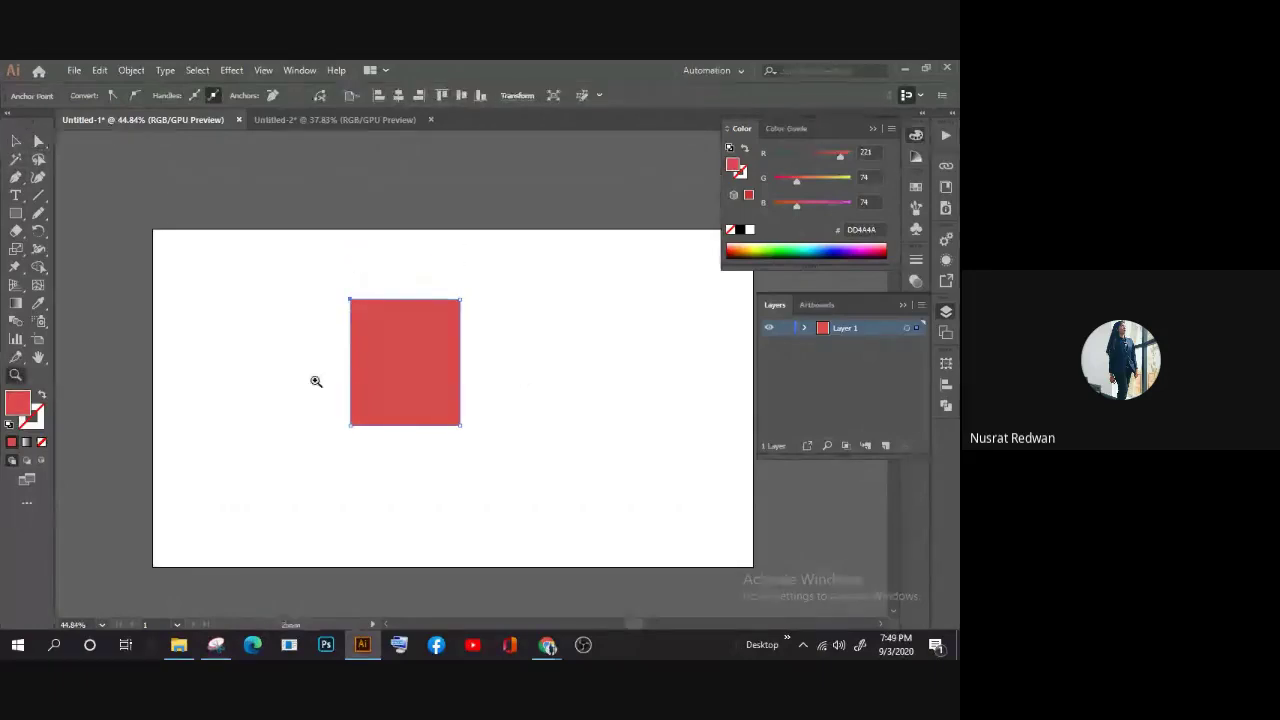
click(360, 394)
click(343, 366)
key(a)
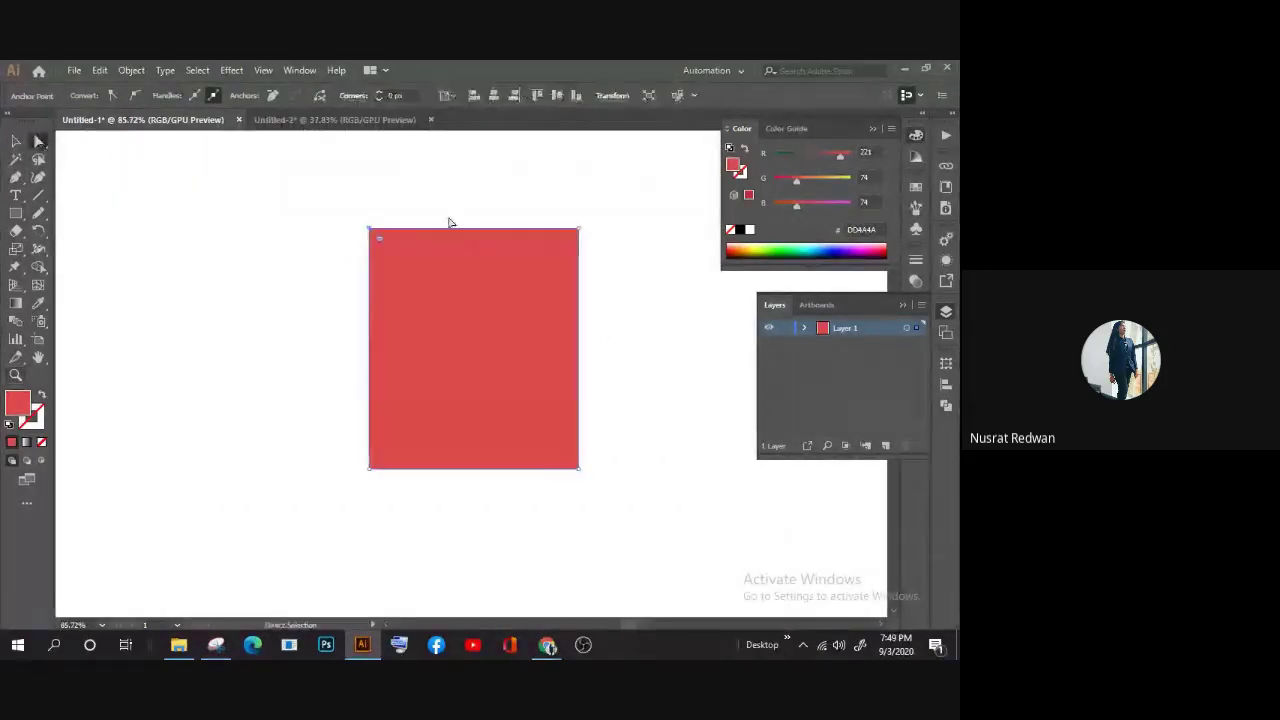
mouse_move(370, 229)
mouse_down()
mouse_move(316, 204)
mouse_move(407, 291)
mouse_move(369, 218)
mouse_up()
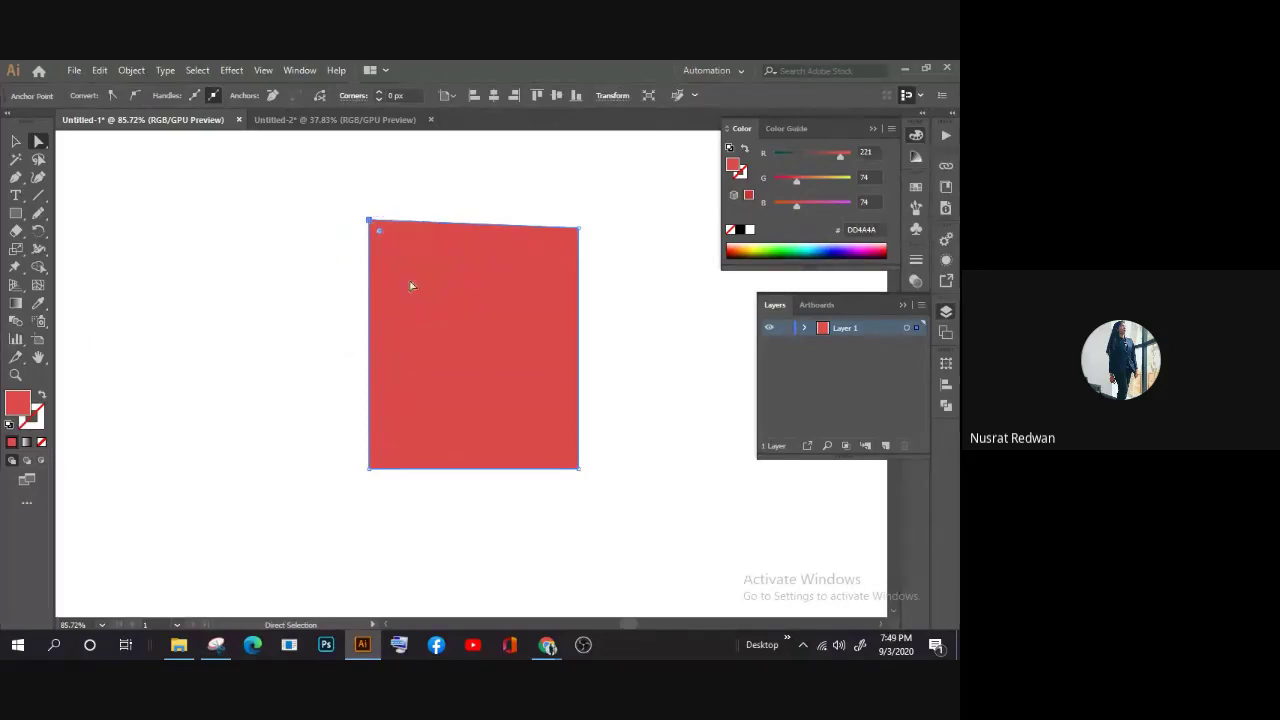
Step: Drag the top-left corner further outward and round it to about 26.59 px
click(594, 363)
click(470, 328)
scroll(476, 322, up, 1)
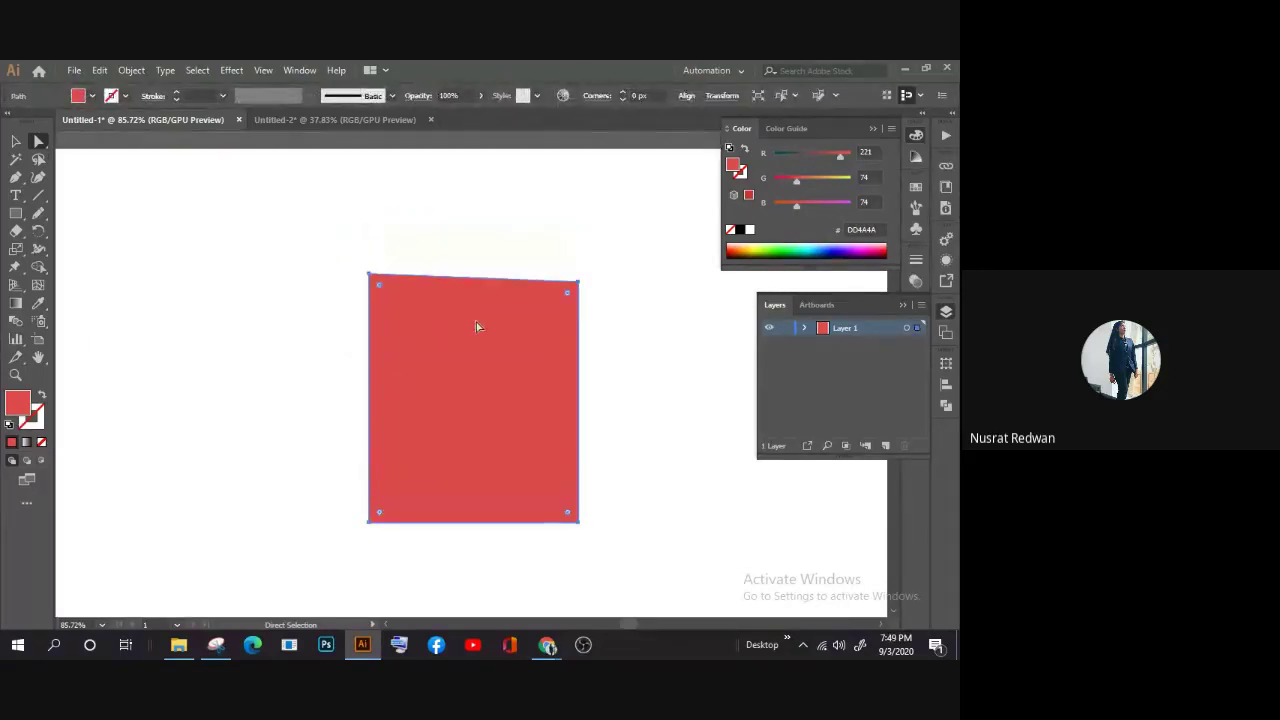
click(226, 249)
click(405, 330)
click(254, 286)
click(502, 355)
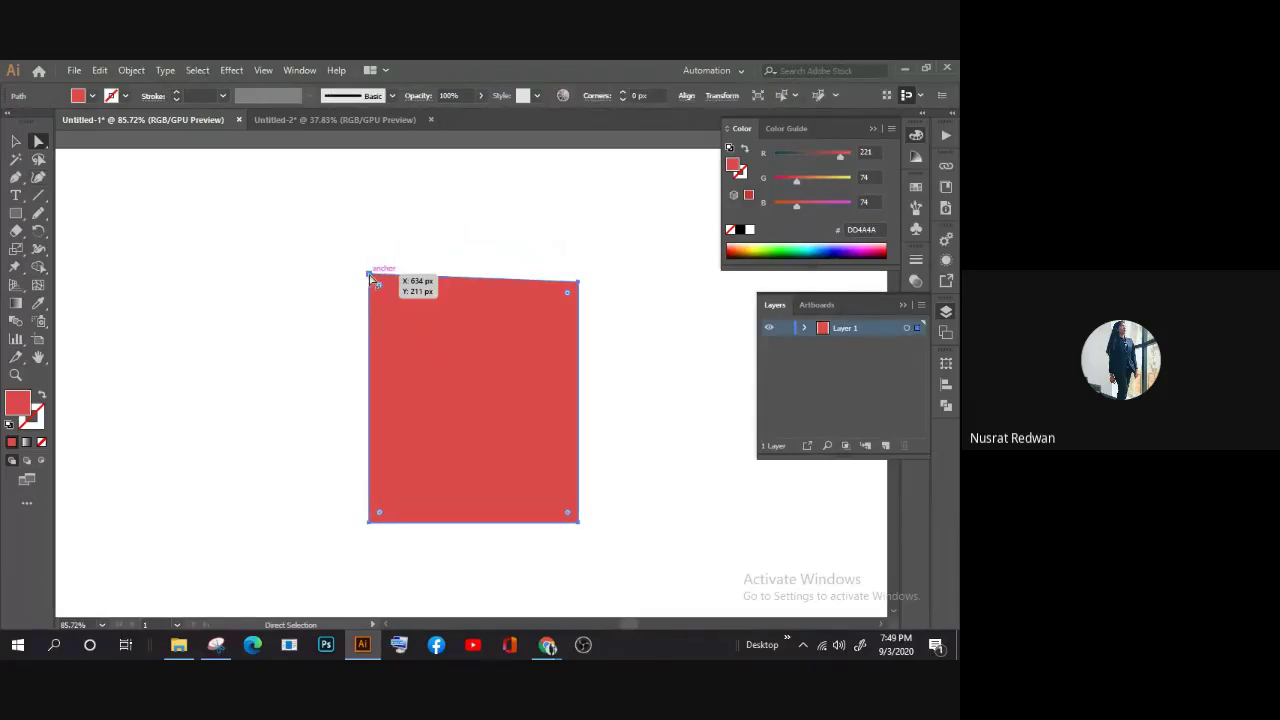
drag(370, 276, 318, 205)
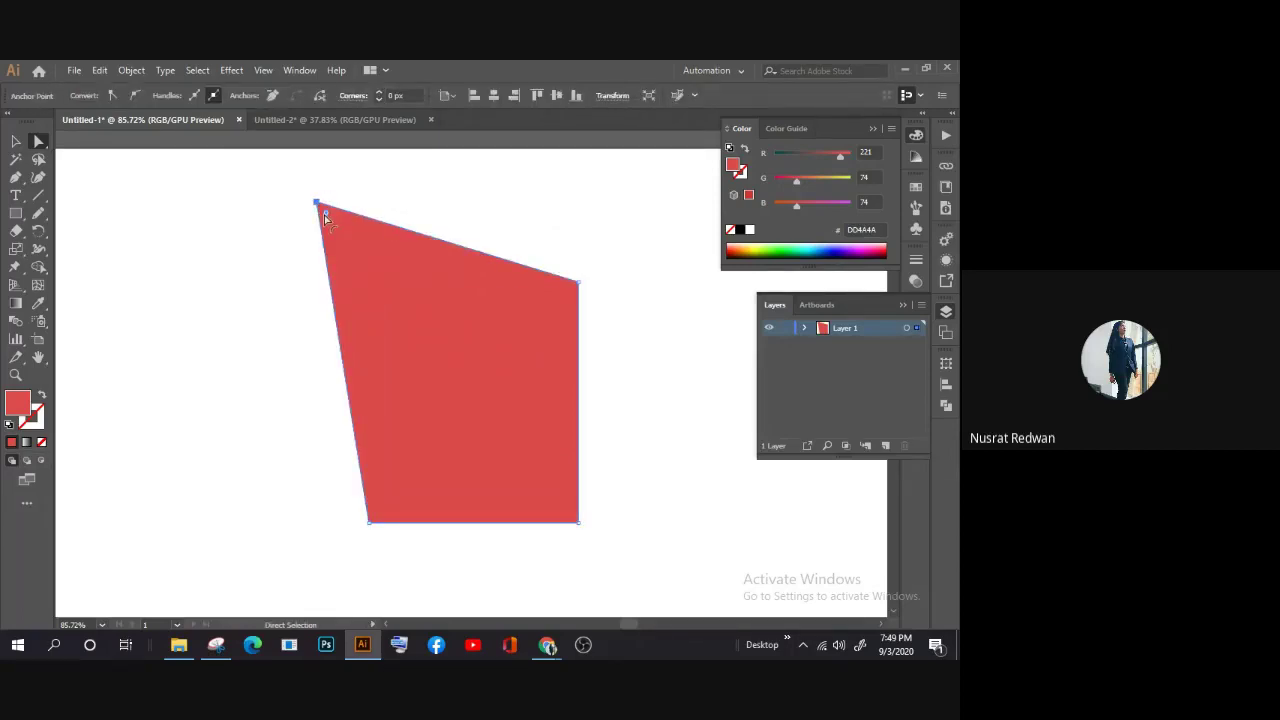
drag(324, 215, 346, 232)
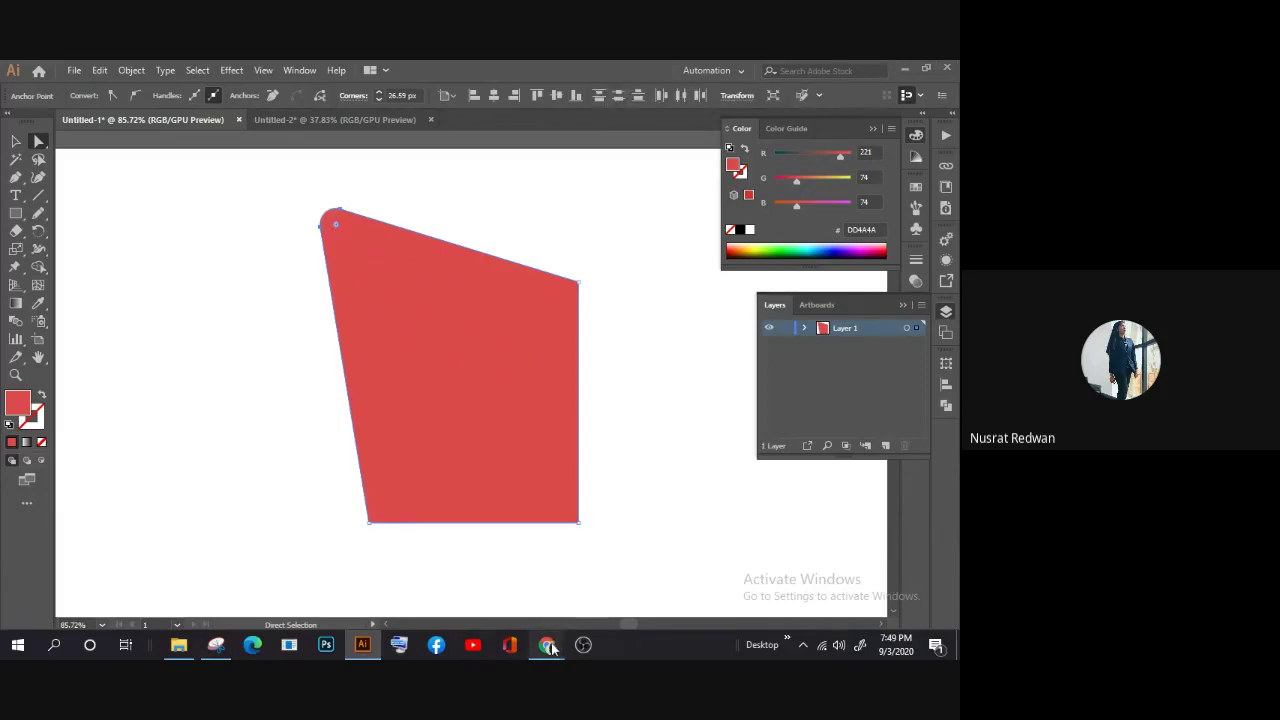
Step: Bring Google Meet forward and open the People list showing the 15 meeting participants
mouse_move(547, 645)
click(461, 567)
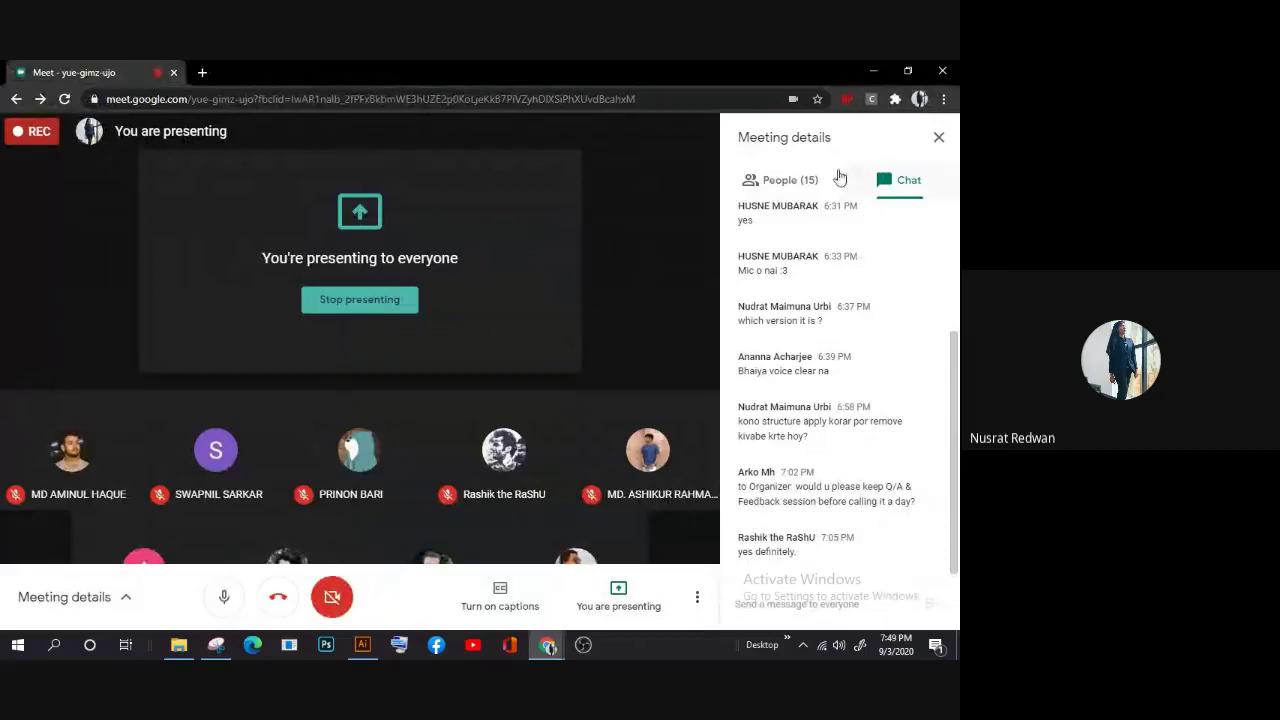
click(798, 184)
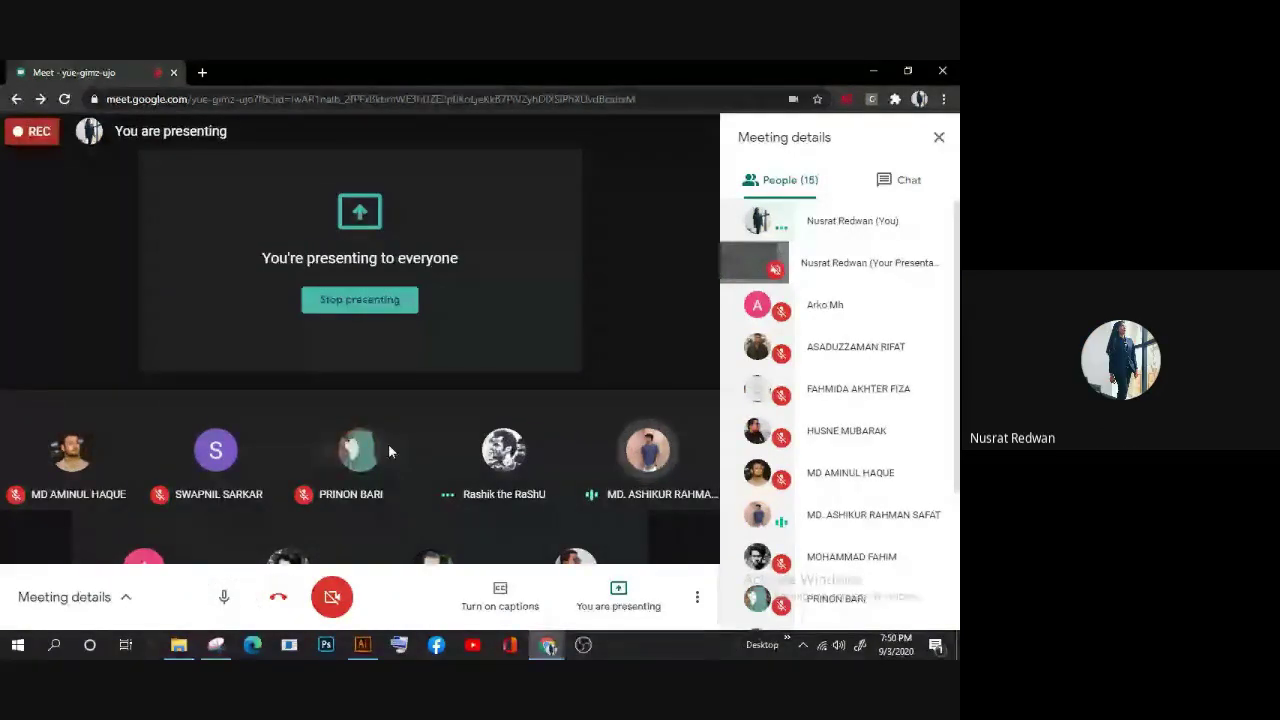
Step: Back in Illustrator, reset the red quadrilateral's corner rounding to 0 px, then delete it
click(362, 645)
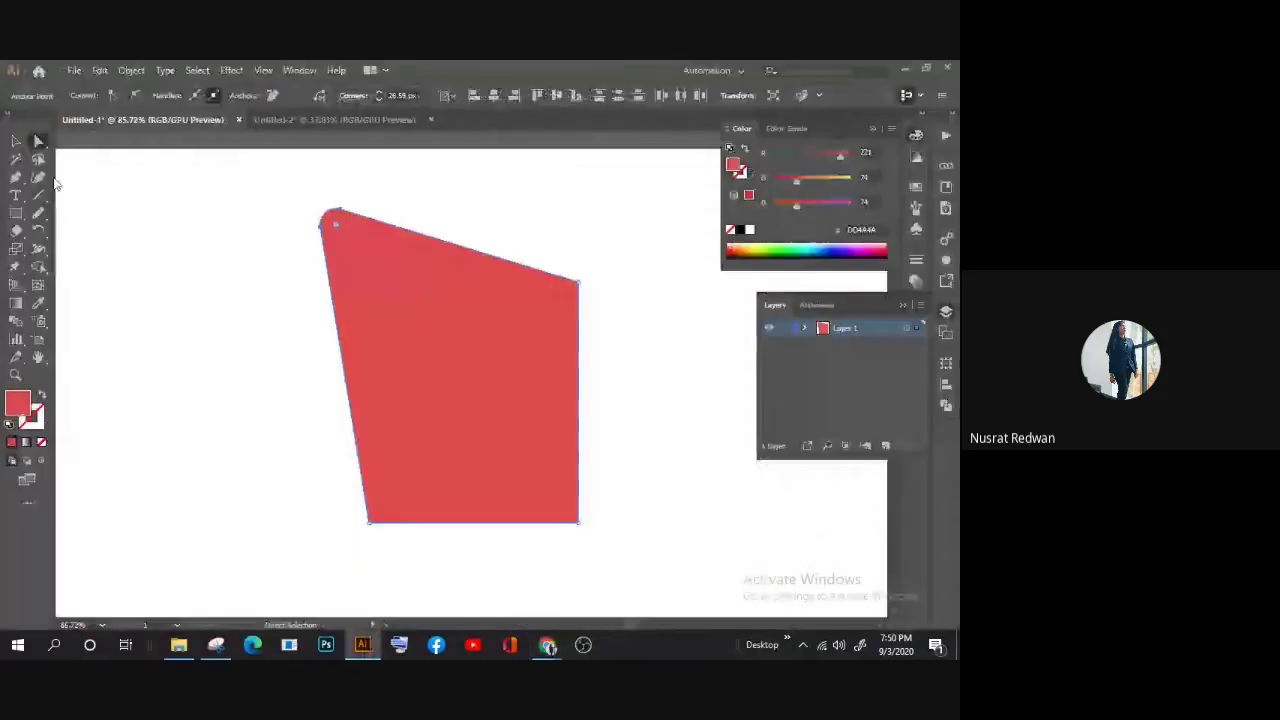
click(340, 219)
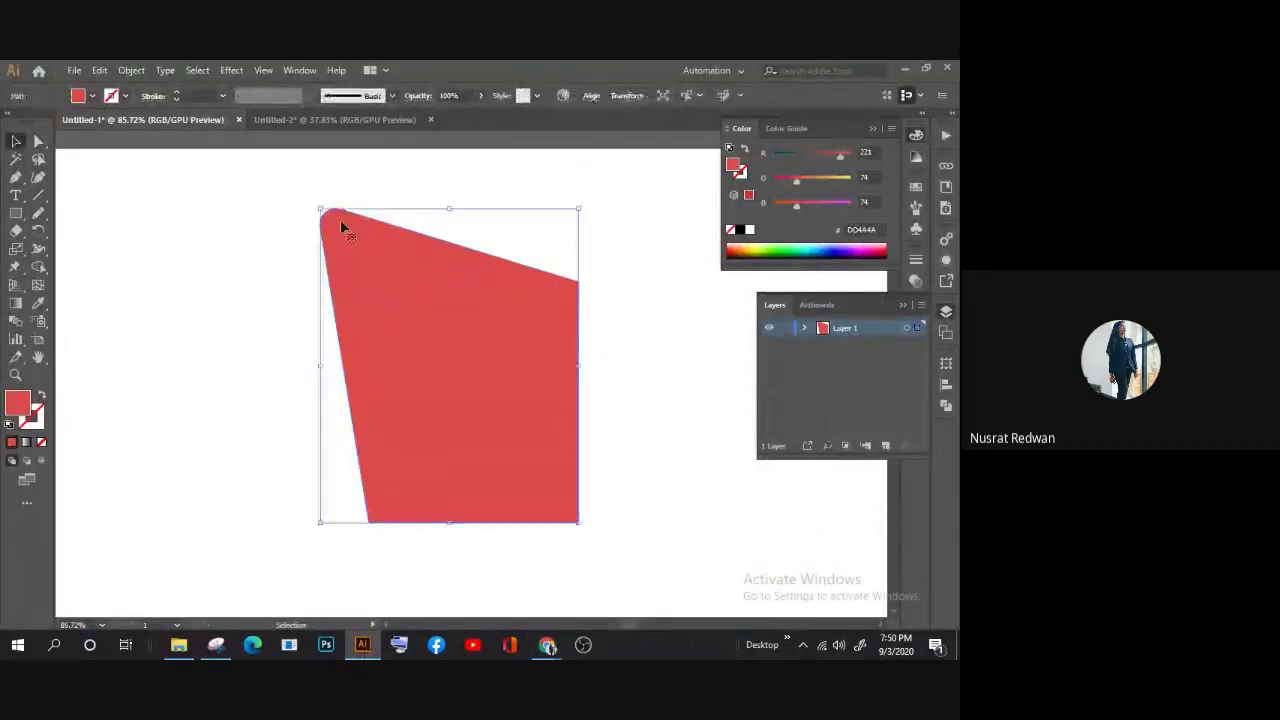
click(38, 141)
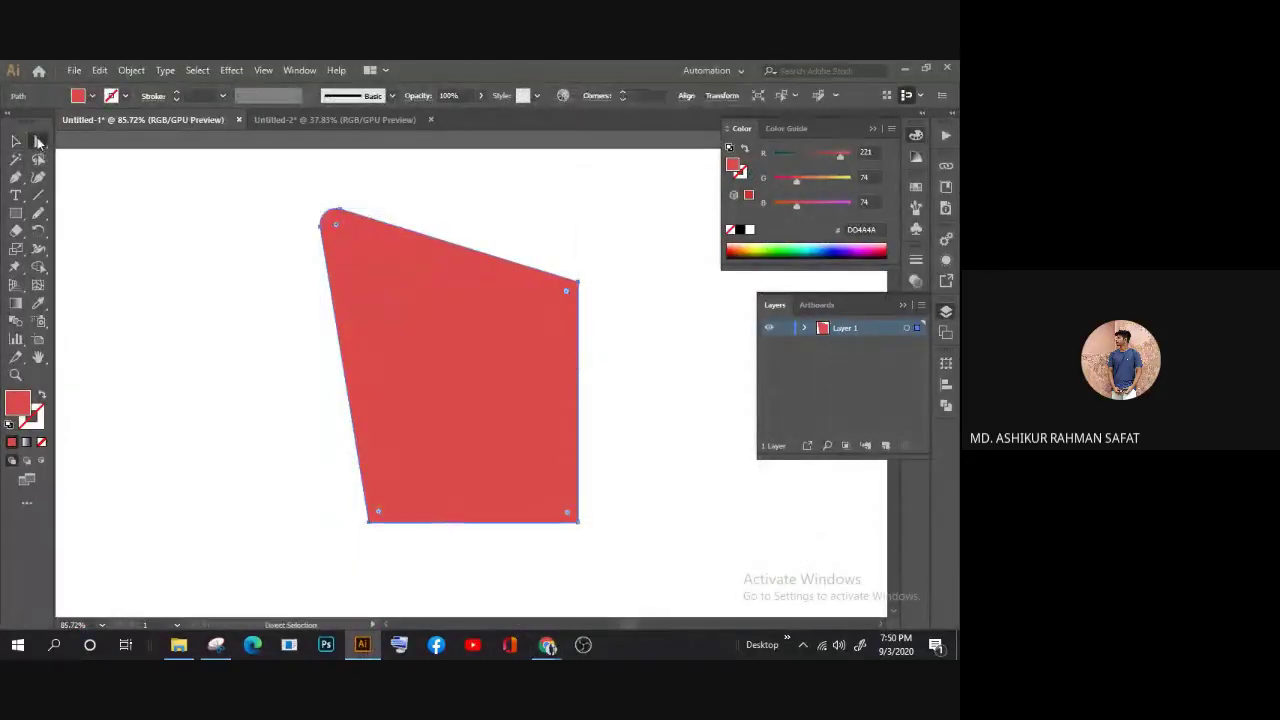
click(336, 224)
drag(340, 225, 295, 191)
click(295, 251)
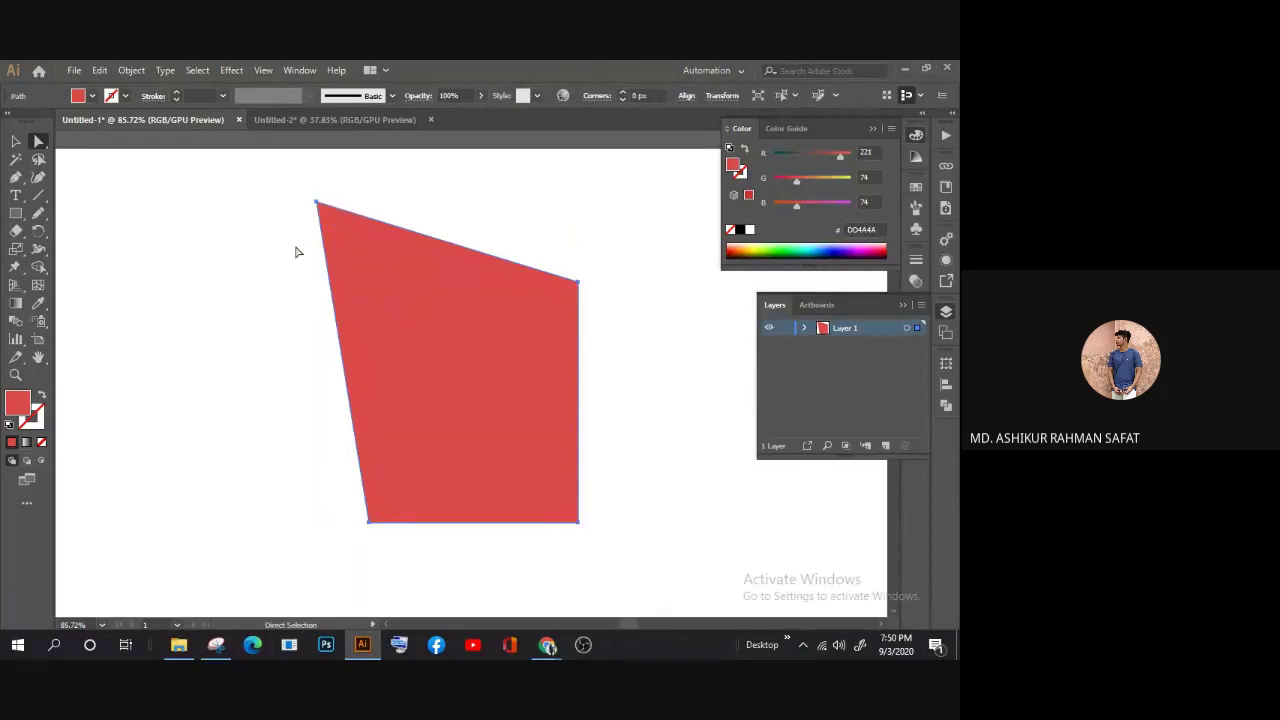
click(387, 284)
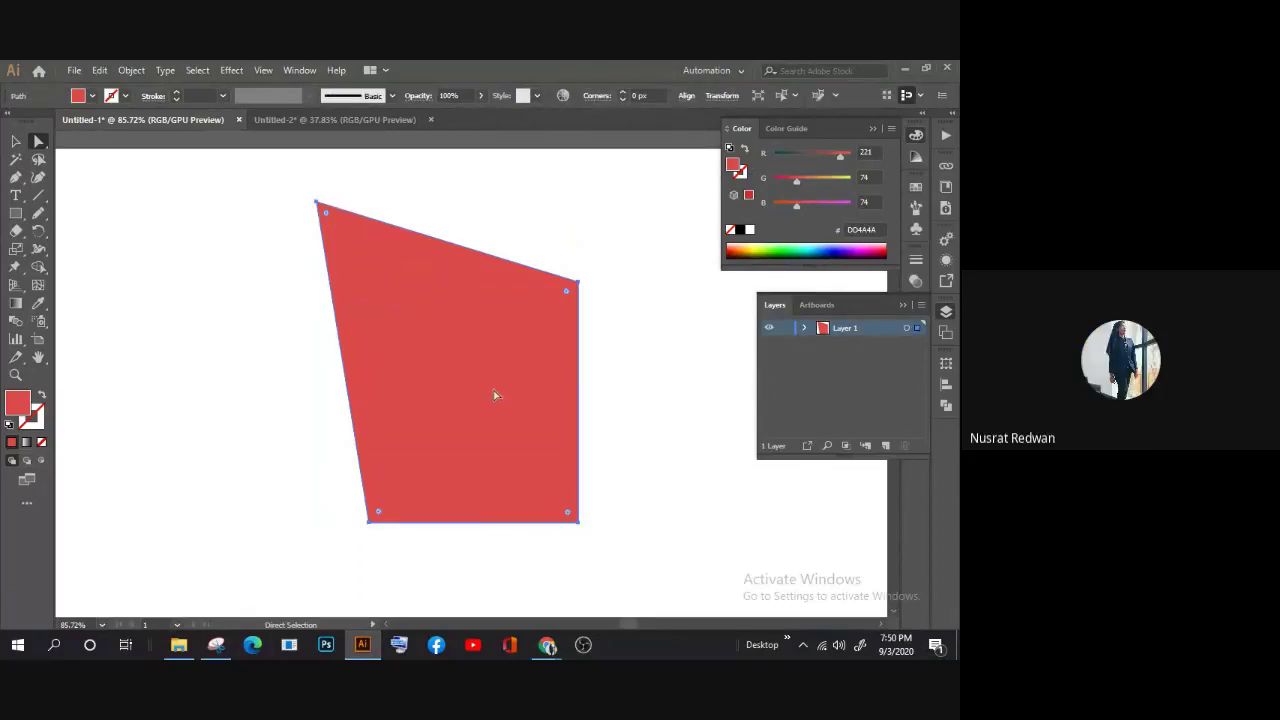
key(Delete)
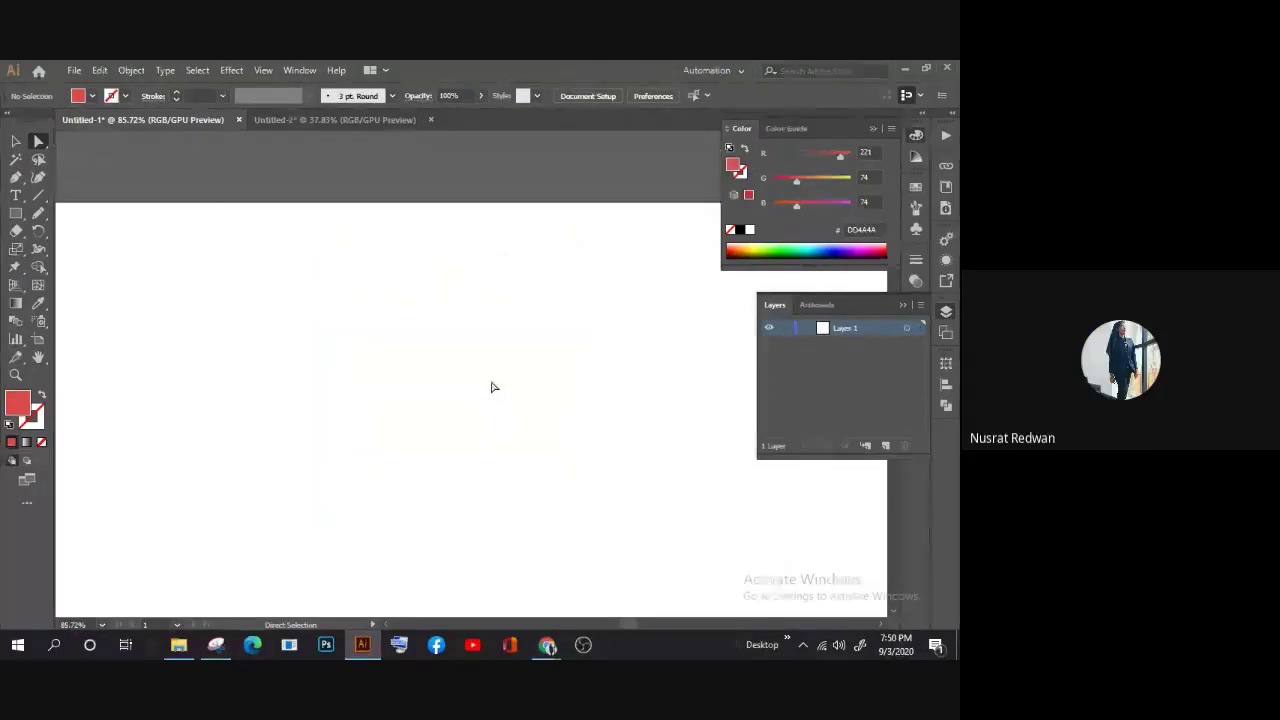
Step: Zoom out, draw a trial four-point horizontal Pen line, then undo it away
key(z)
scroll(507, 381, down, 1)
scroll(514, 400, down, 1)
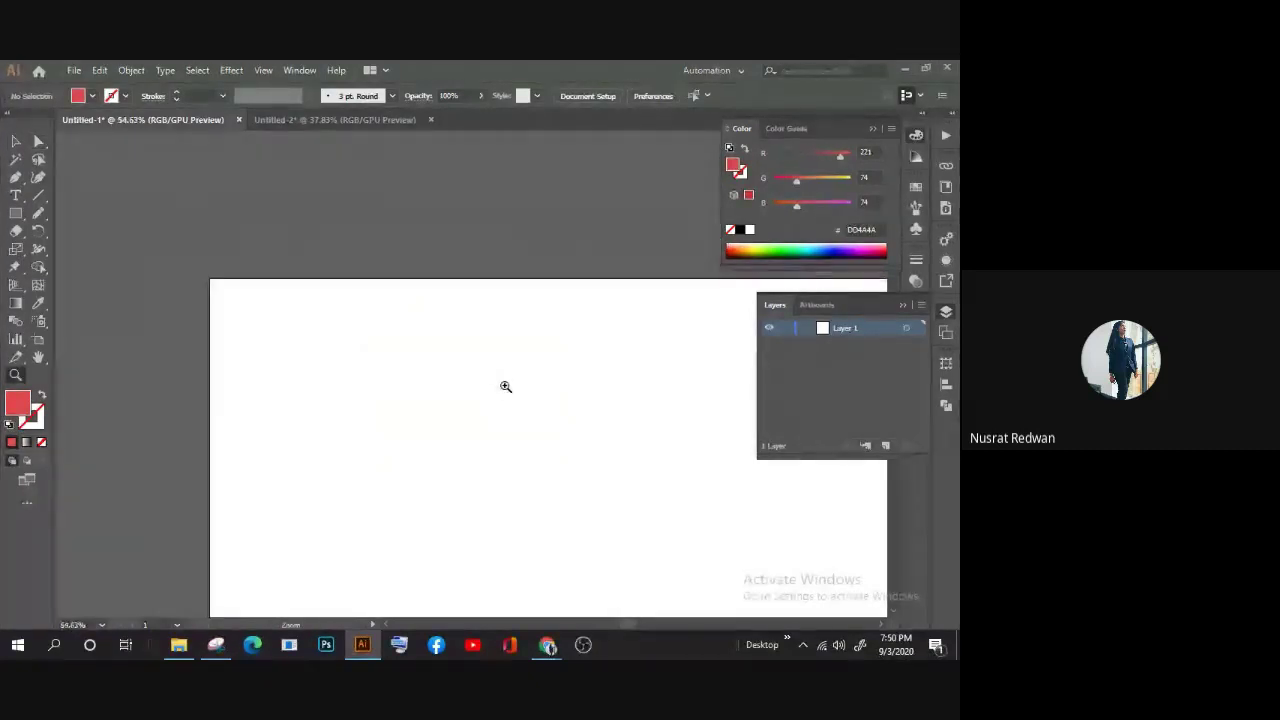
scroll(503, 386, down, 3)
drag(628, 624, 636, 625)
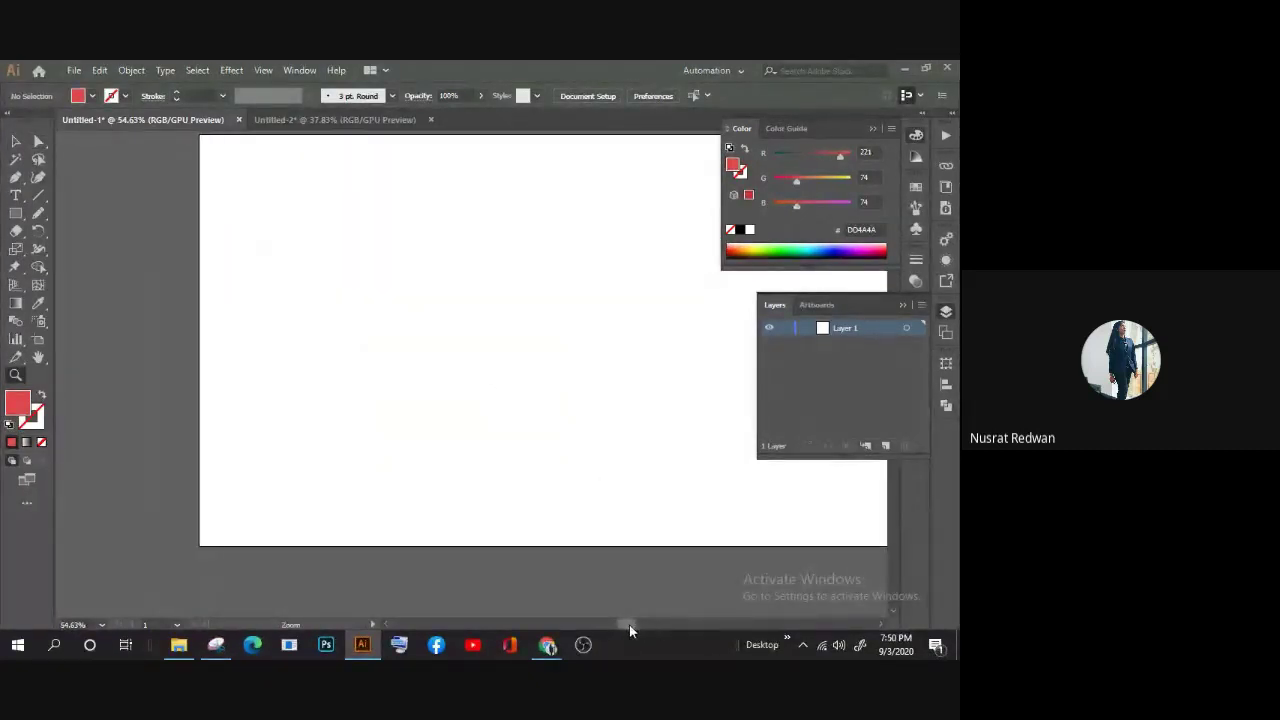
scroll(520, 446, up, 1)
scroll(520, 446, up, 1)
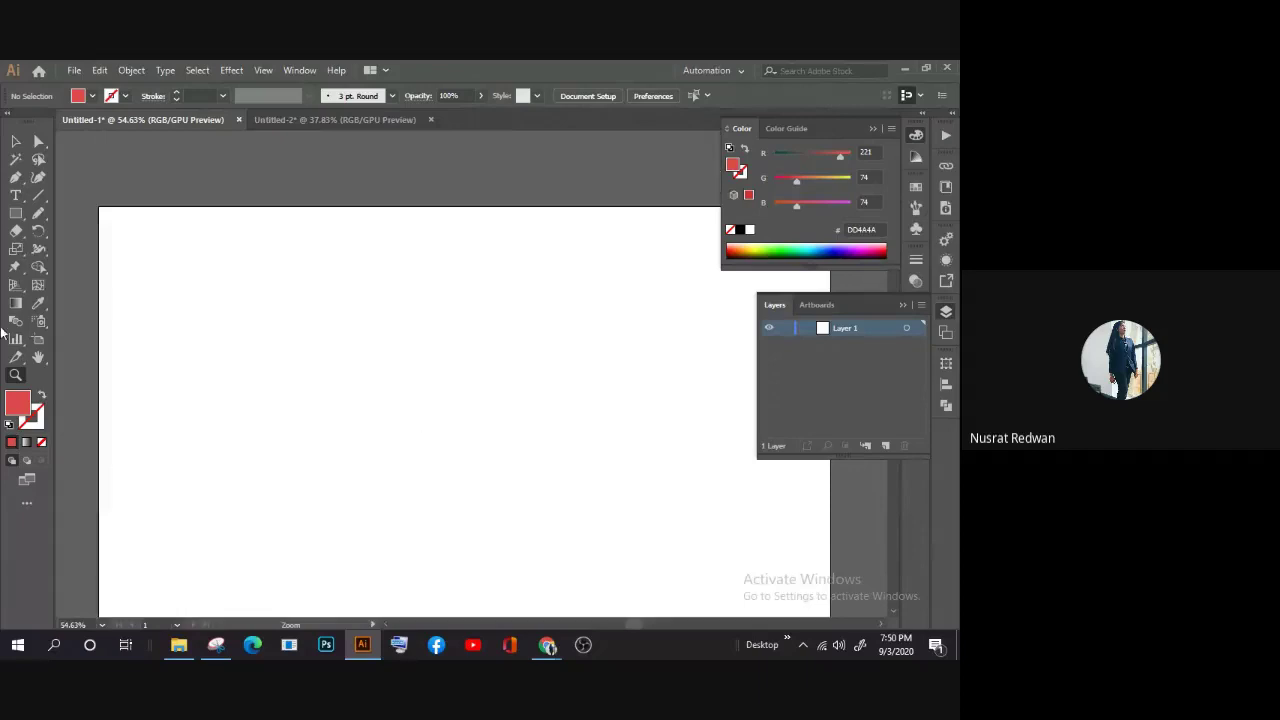
scroll(182, 319, down, 1)
key(p)
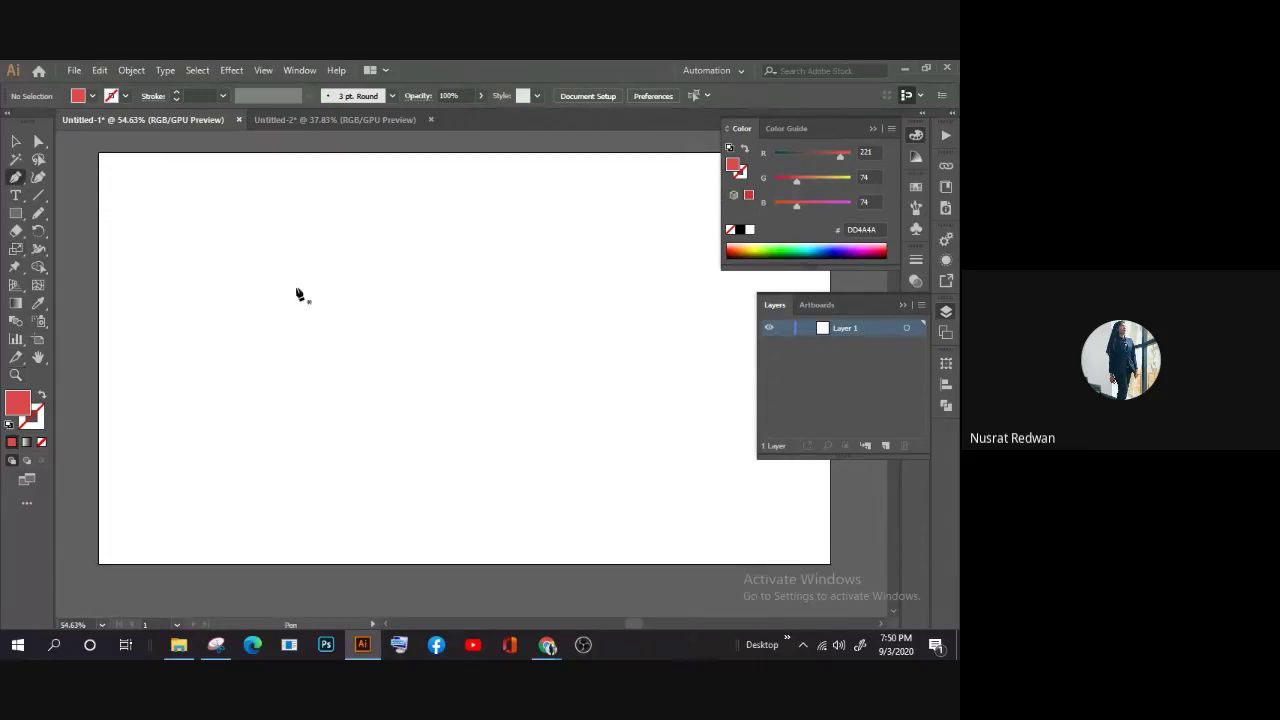
click(201, 307)
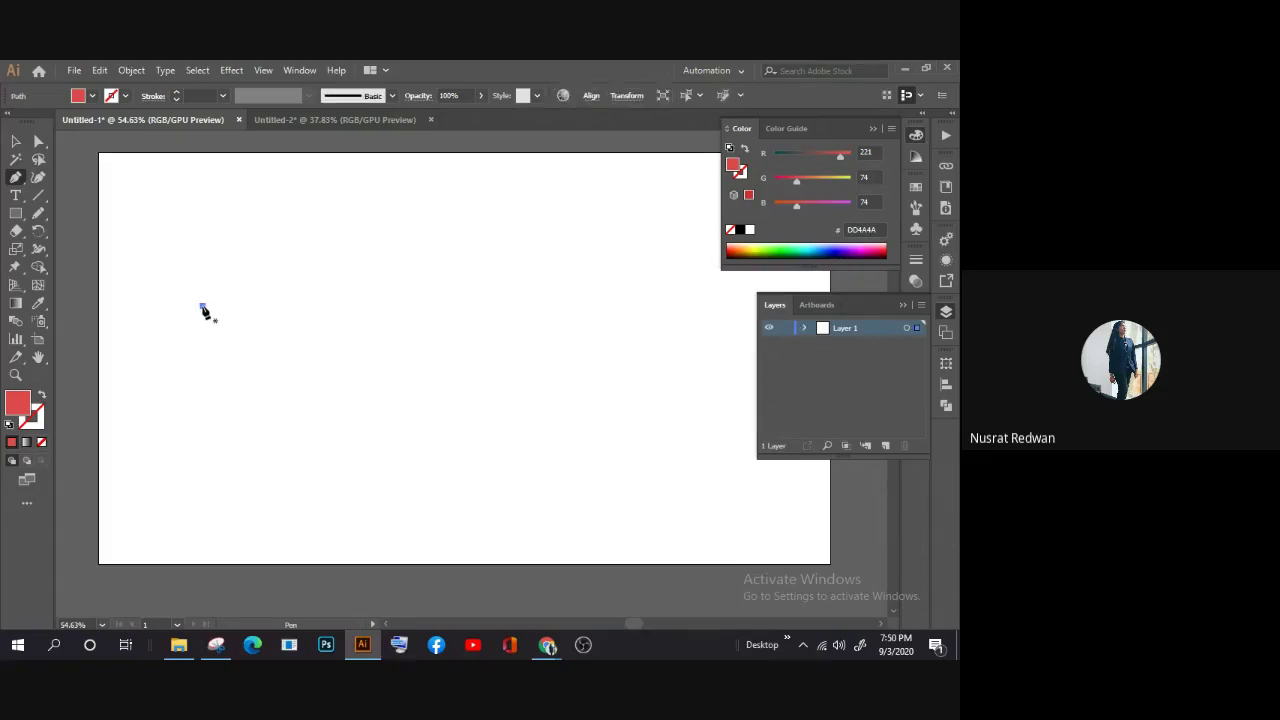
click(427, 306)
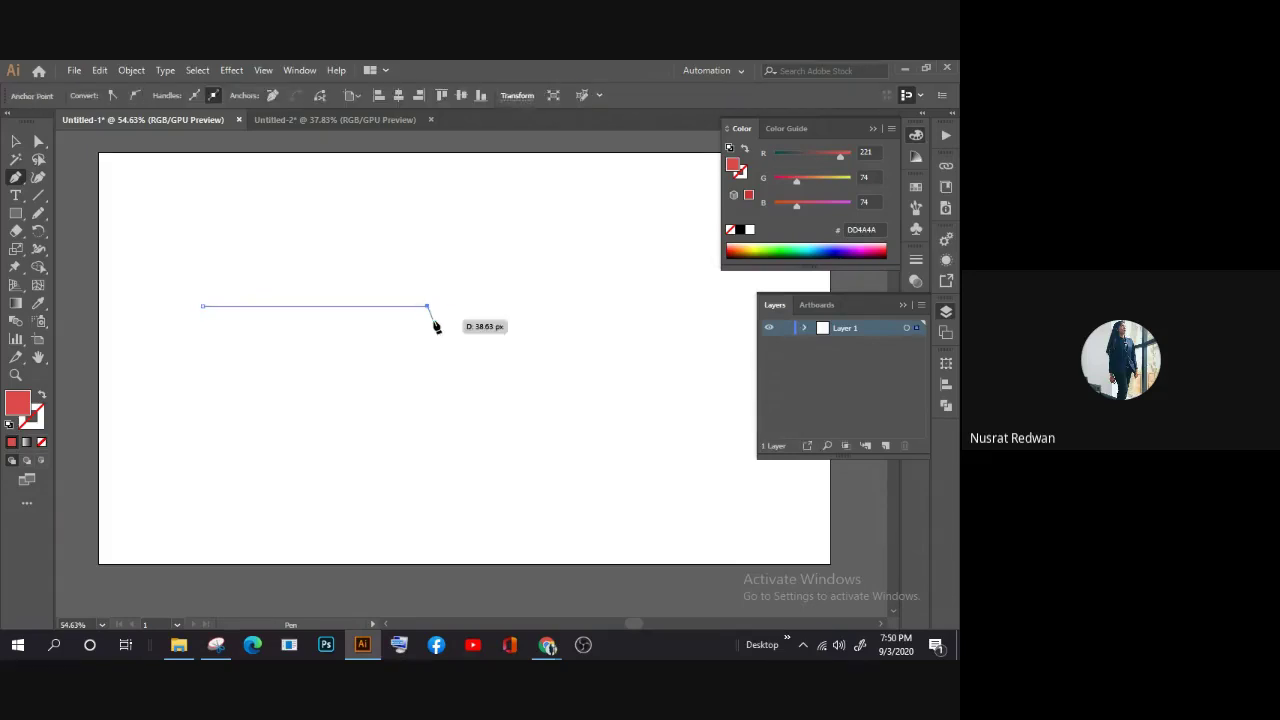
click(529, 311)
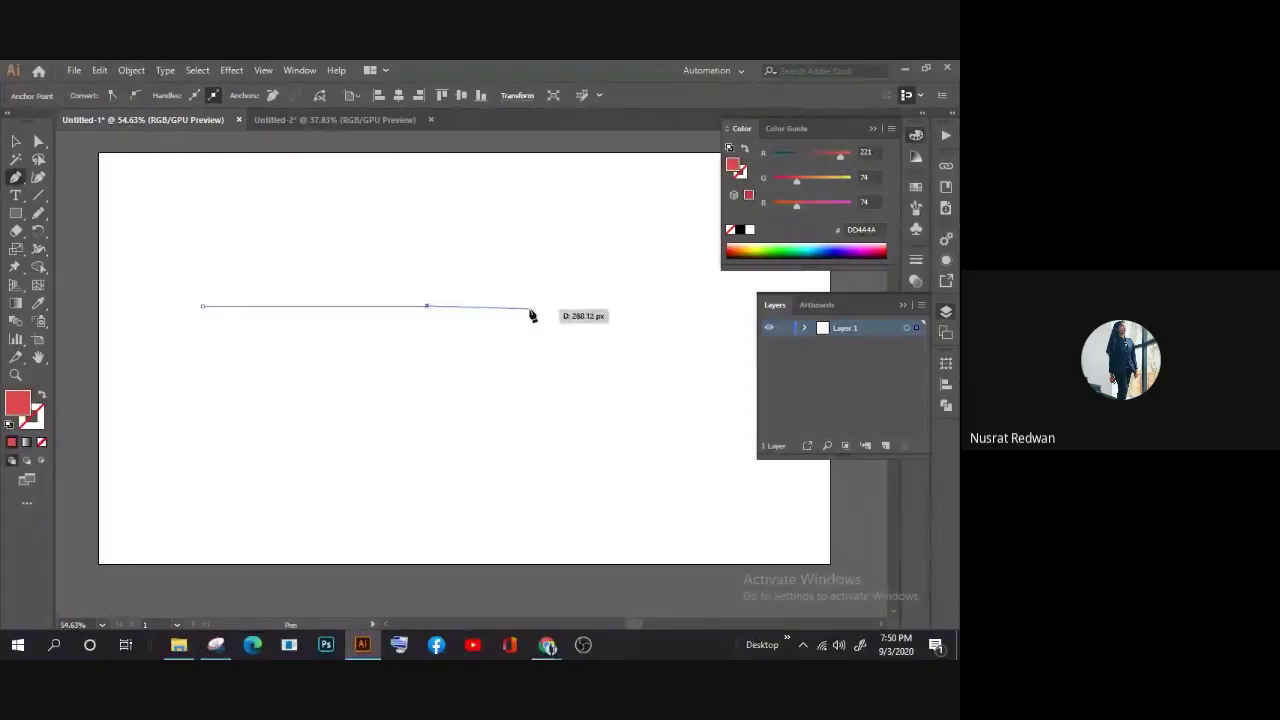
click(564, 307)
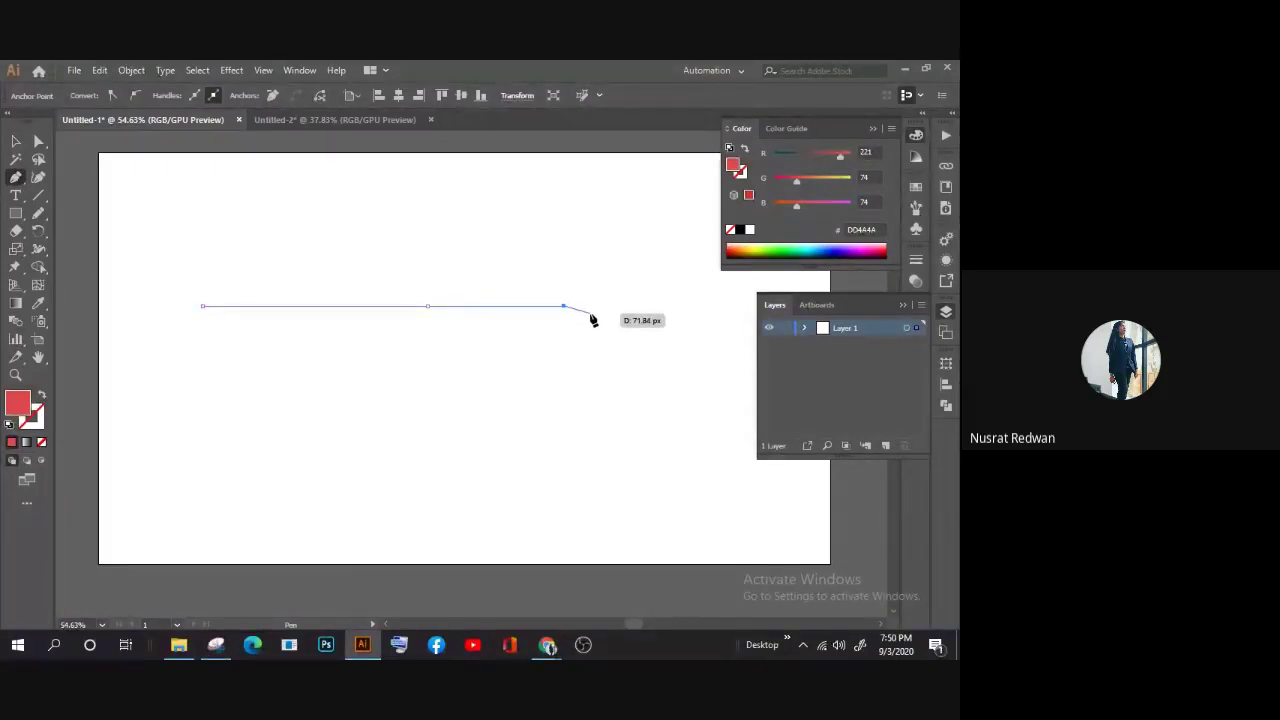
key(ctrl+z)
key(ctrl+z)
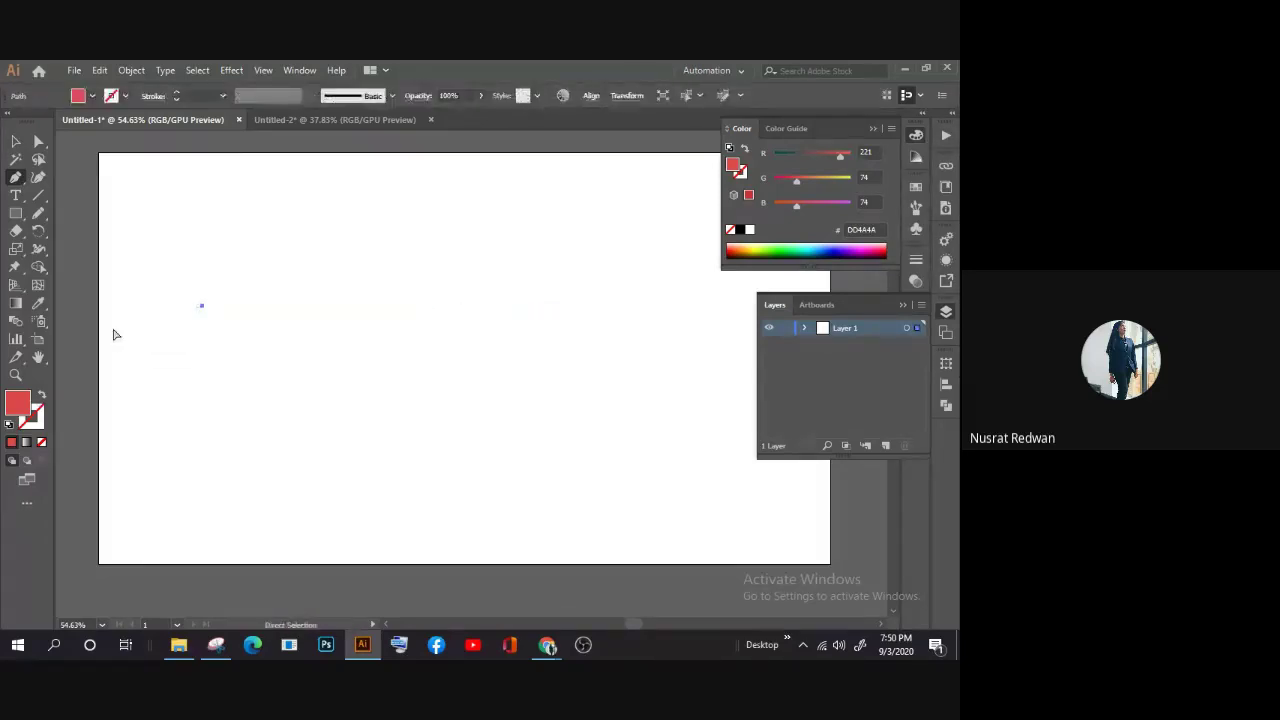
key(ctrl+z)
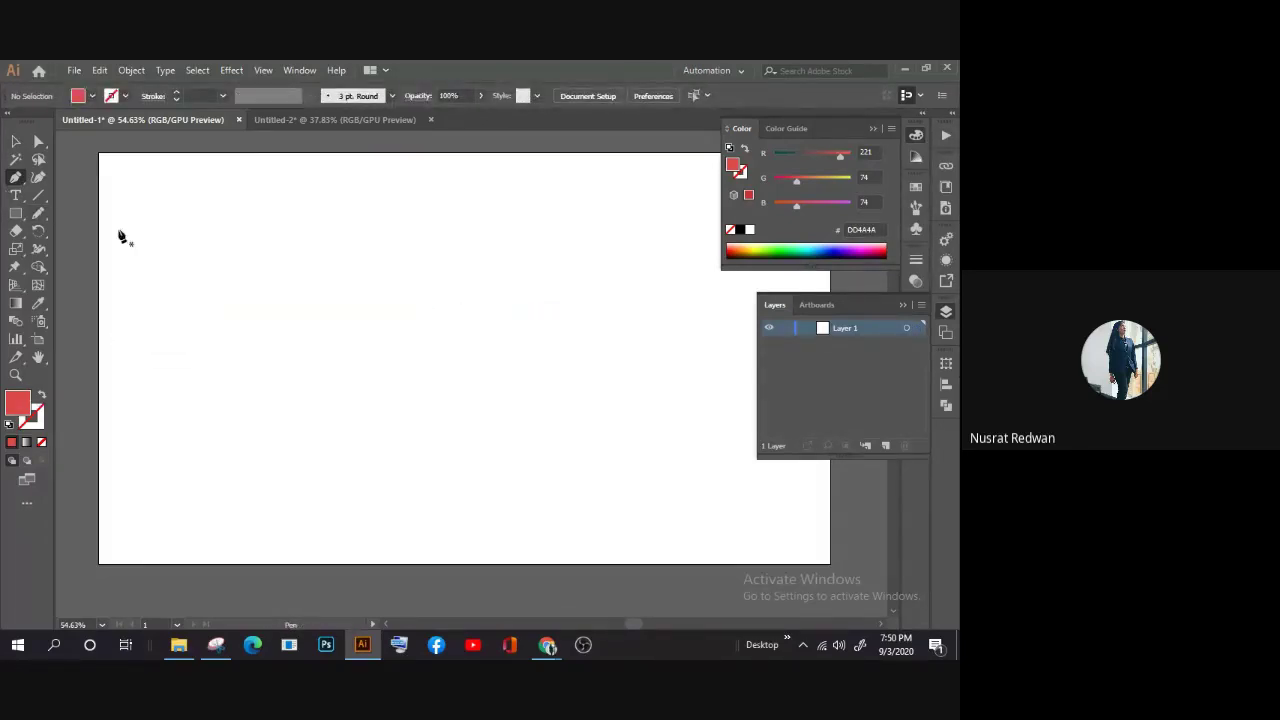
Step: Place two Pen points, then drag the third to curve the segment upward into an arch
click(293, 291)
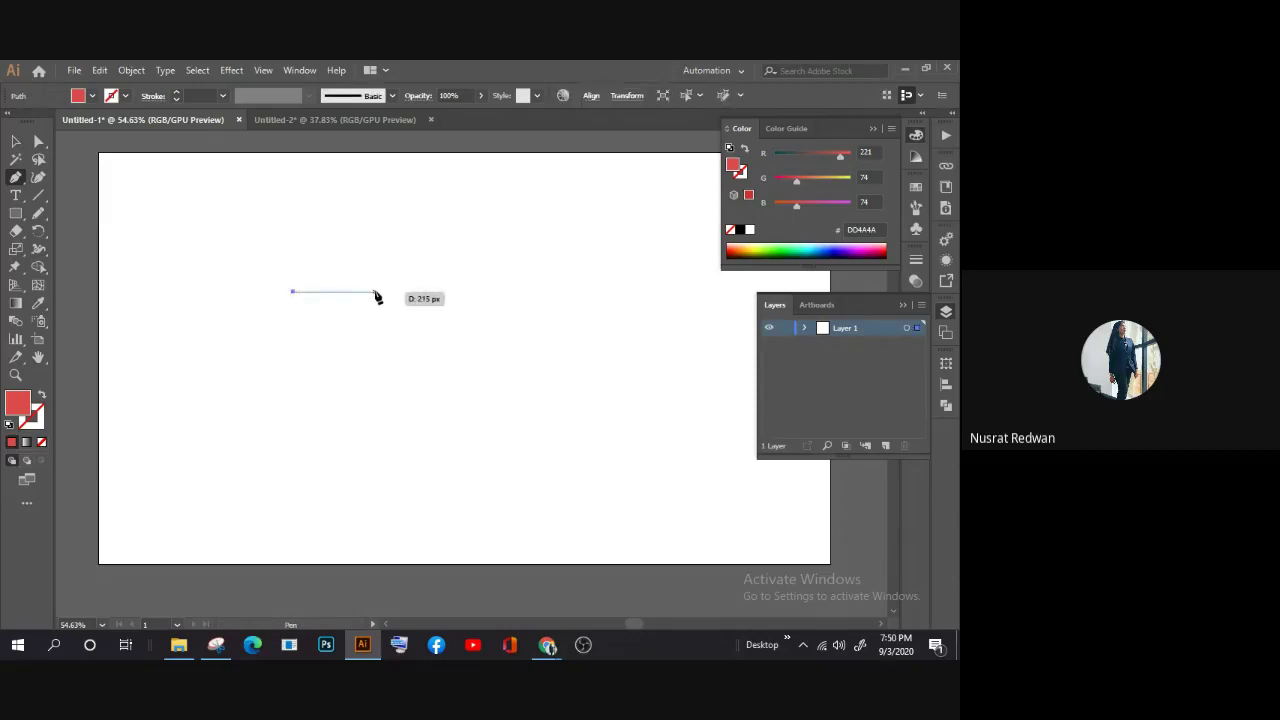
key(ctrl+z)
click(291, 288)
click(451, 288)
mouse_move(451, 287)
mouse_down()
mouse_move(558, 367)
mouse_move(546, 384)
mouse_up()
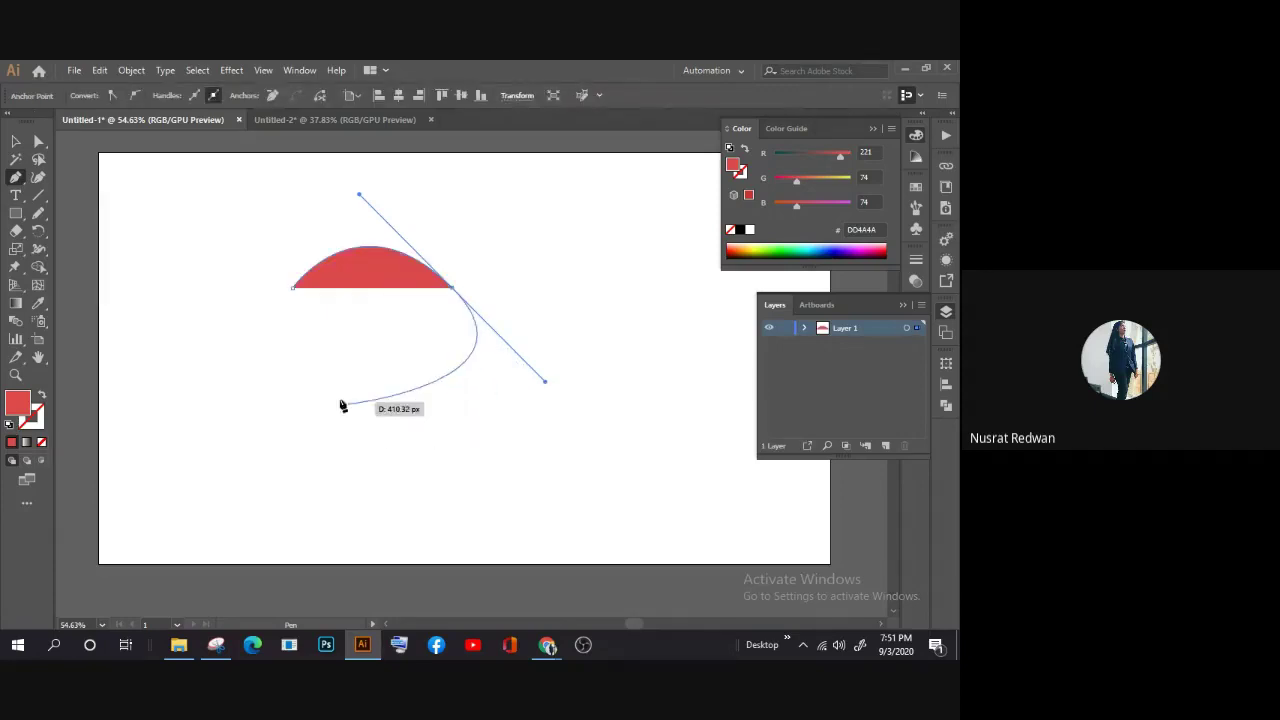
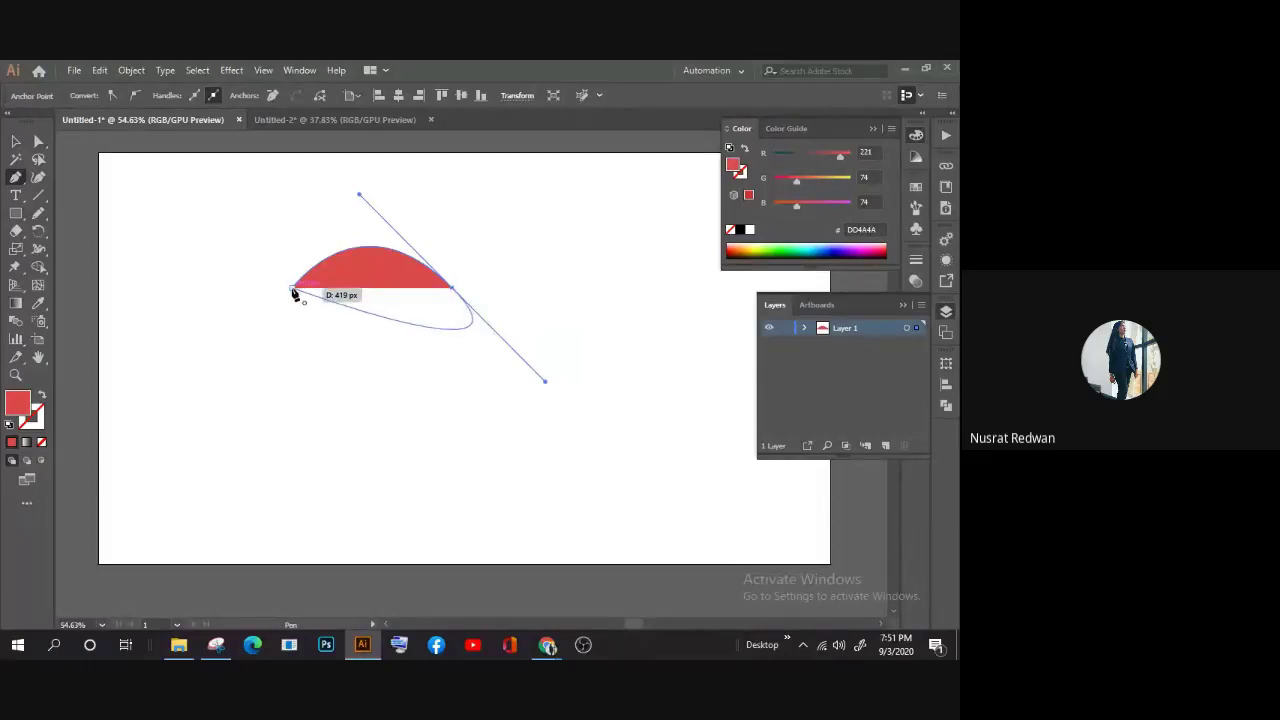
Step: Close the red path into a pointed leaf with a sharp right end and curved lower edge
drag(293, 290, 333, 160)
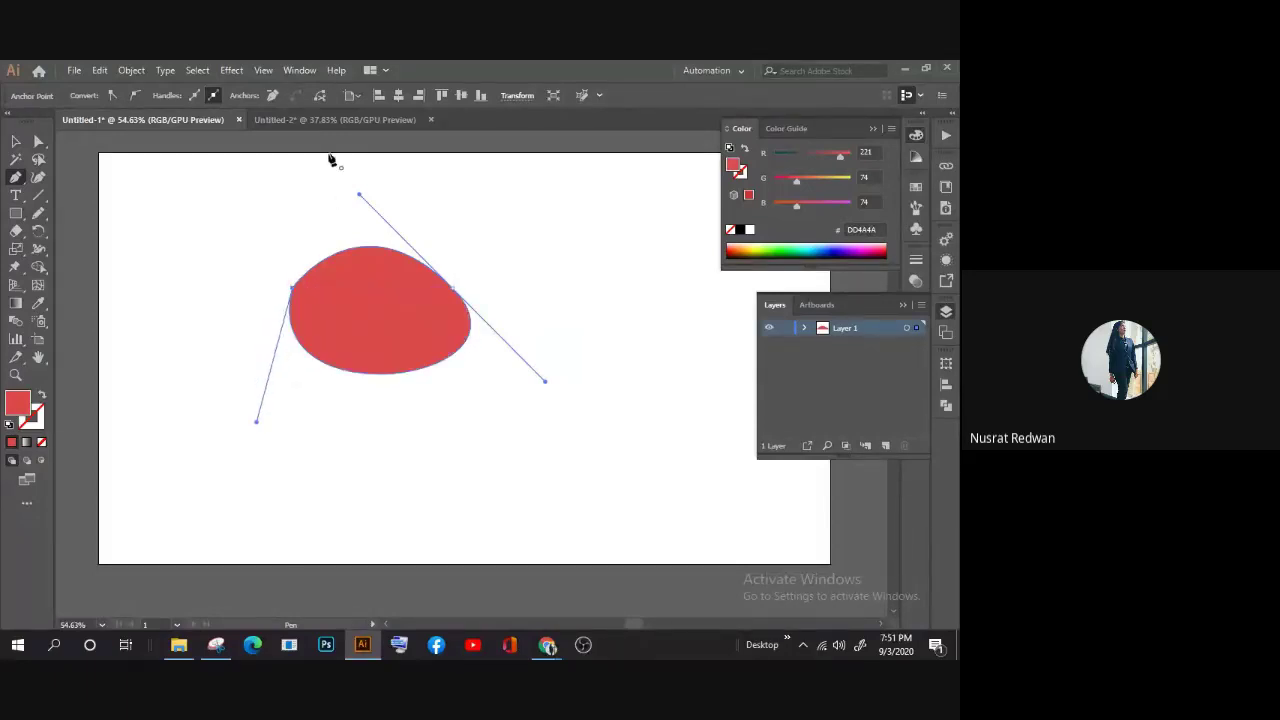
key(ctrl+z)
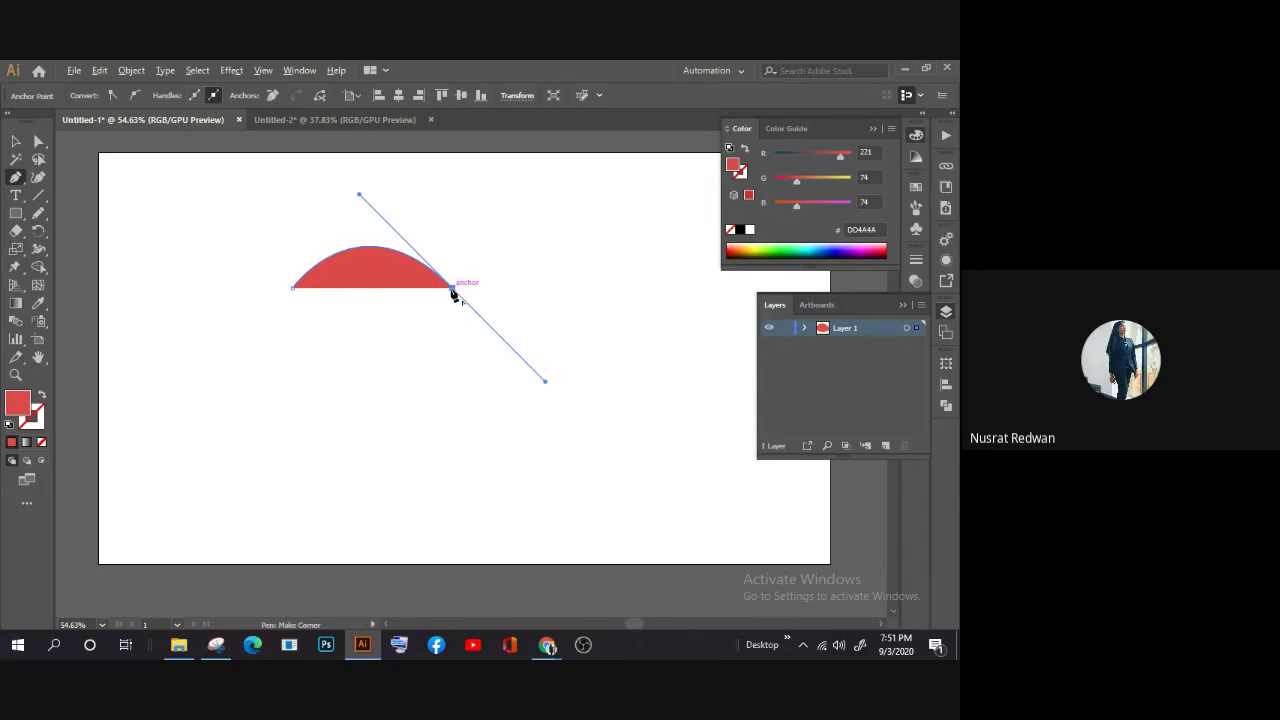
click(452, 288)
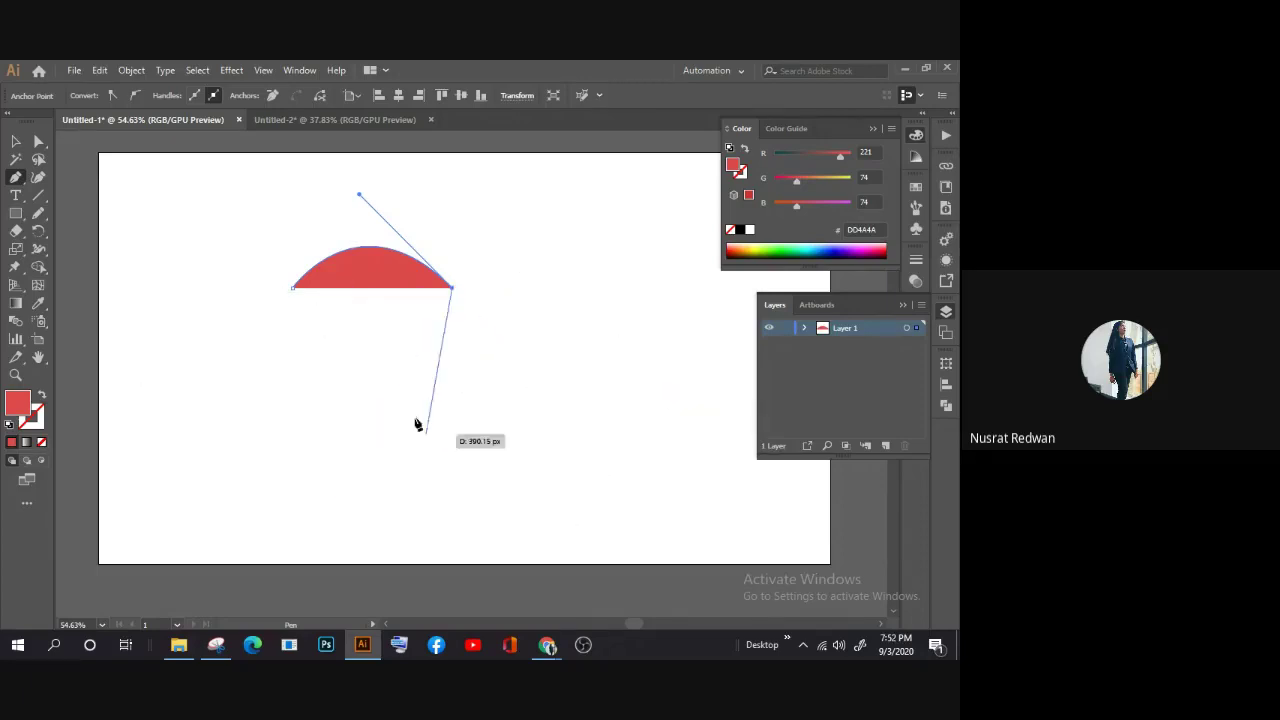
scroll(293, 393, up, 1)
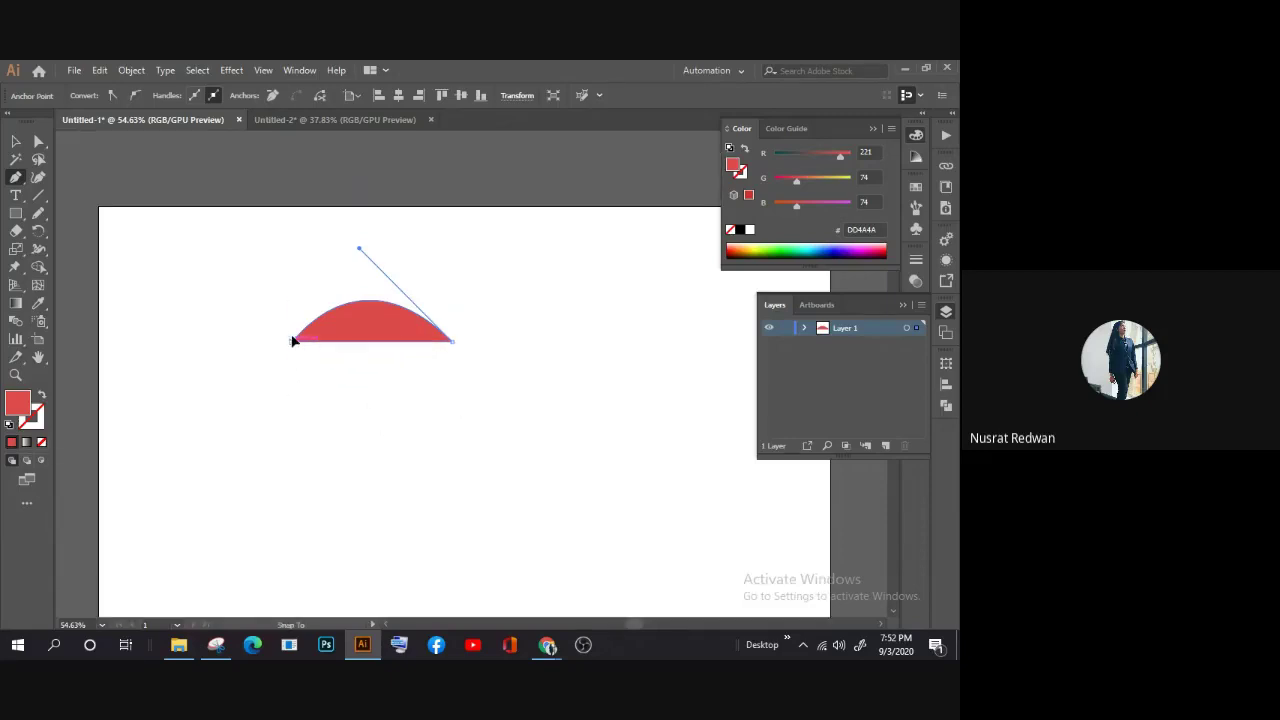
mouse_move(293, 343)
mouse_down()
mouse_move(241, 231)
mouse_move(208, 253)
mouse_up()
drag(208, 251, 208, 251)
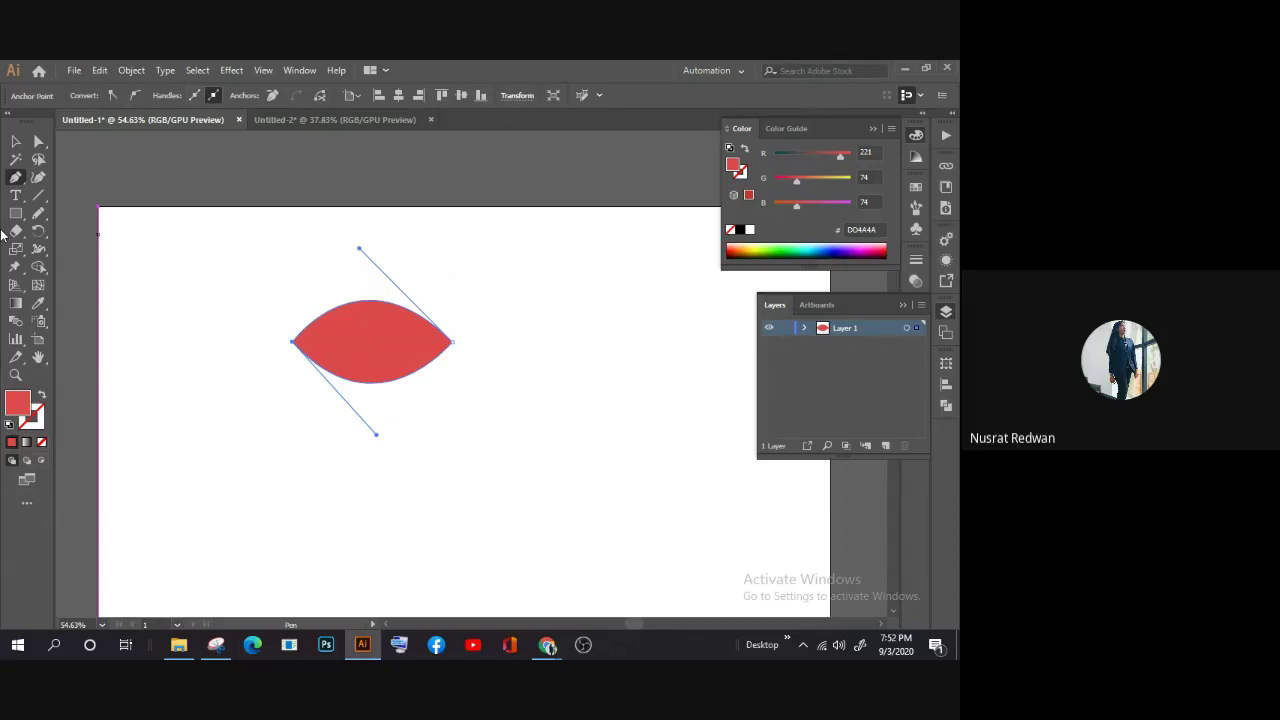
click(14, 142)
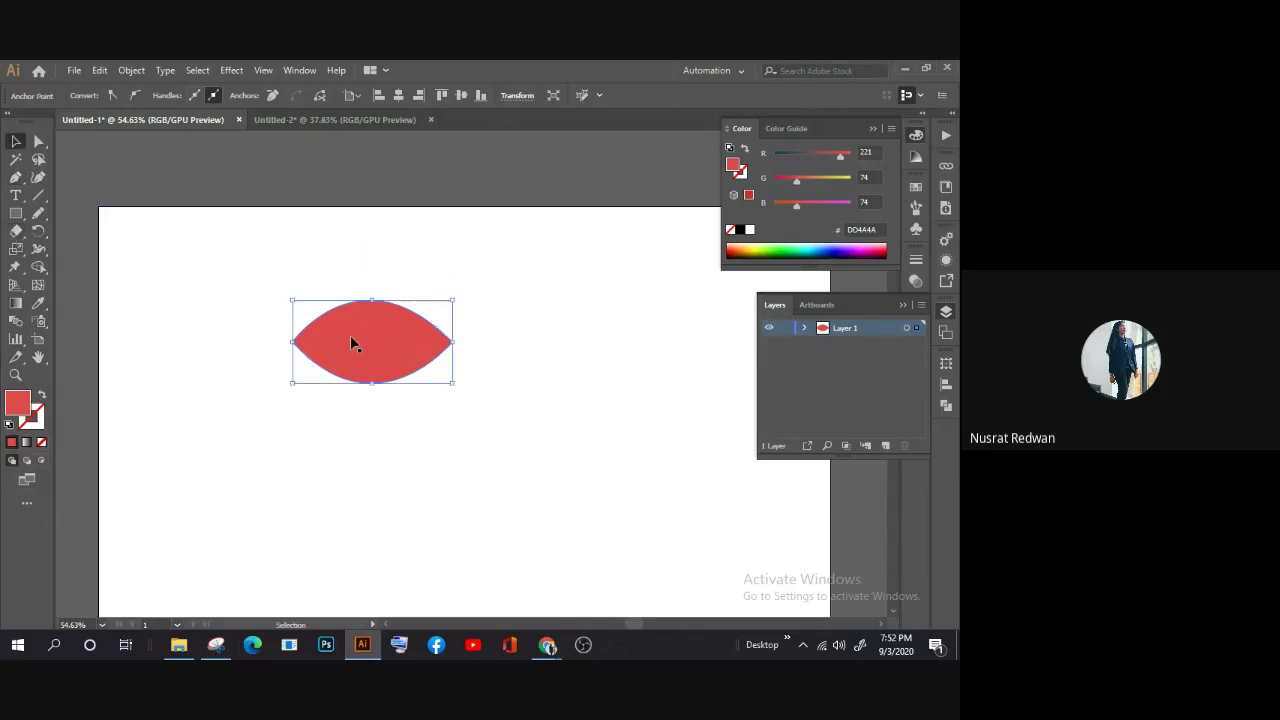
Step: Change the leaf's fill colour from red to green 438C18
click(352, 343)
double_click(15, 406)
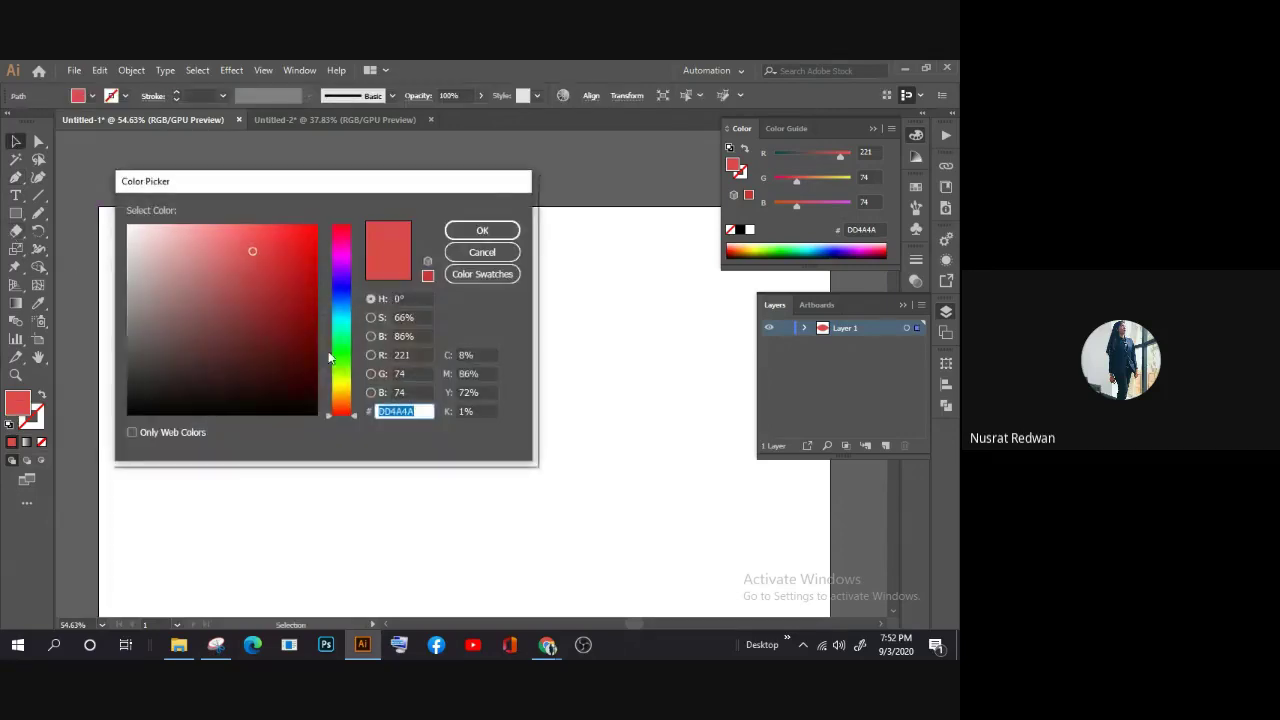
click(340, 362)
drag(245, 267, 283, 306)
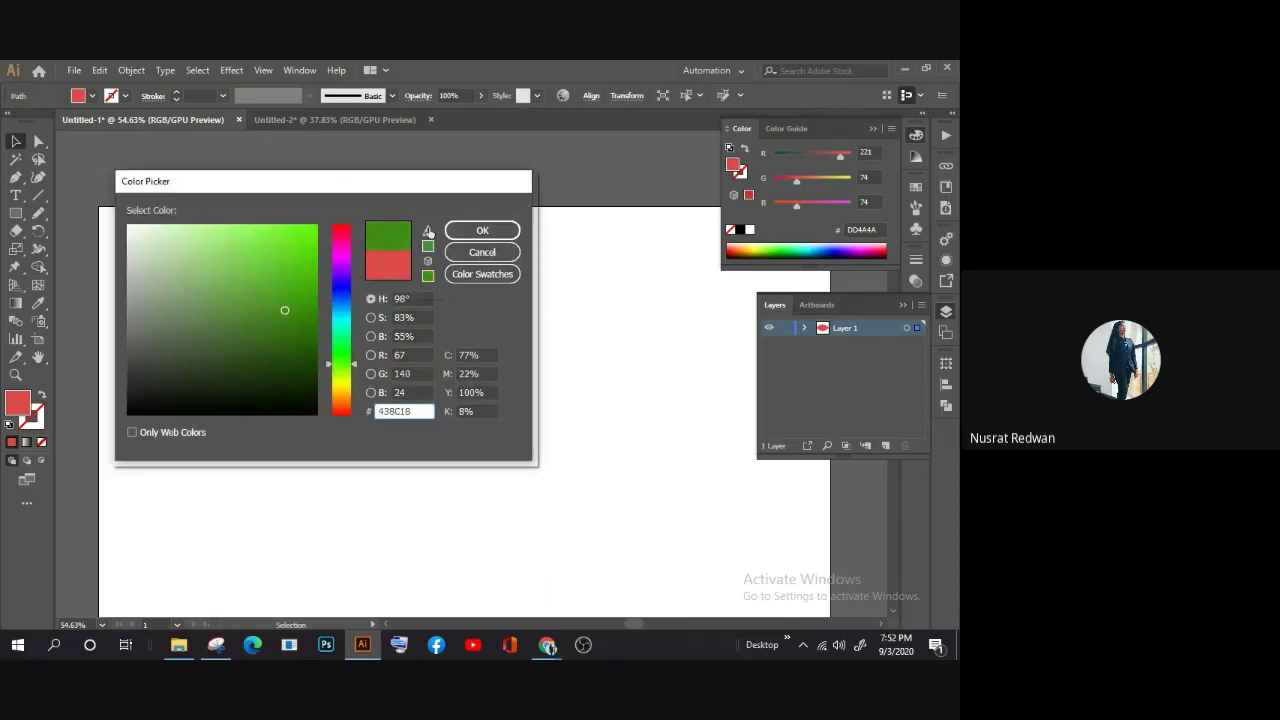
click(482, 230)
Step: Rotate the green leaf upright and move it further right on the artboard
click(390, 312)
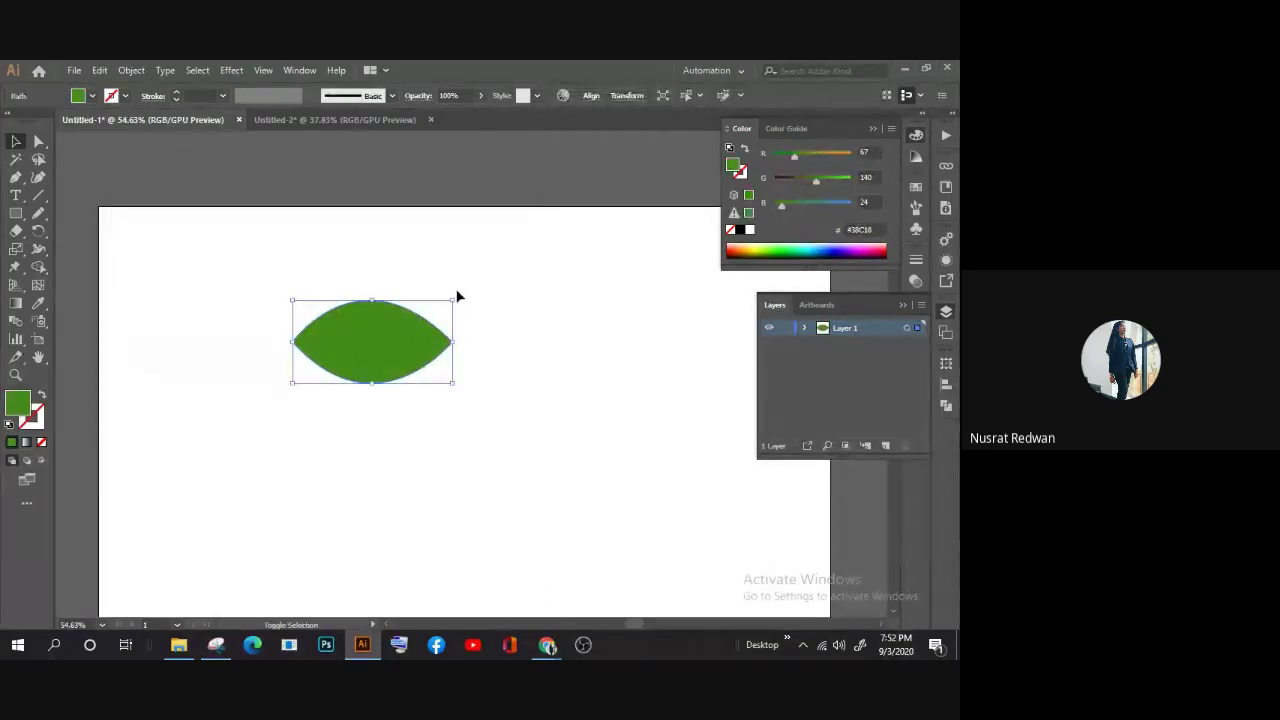
drag(456, 294, 420, 420)
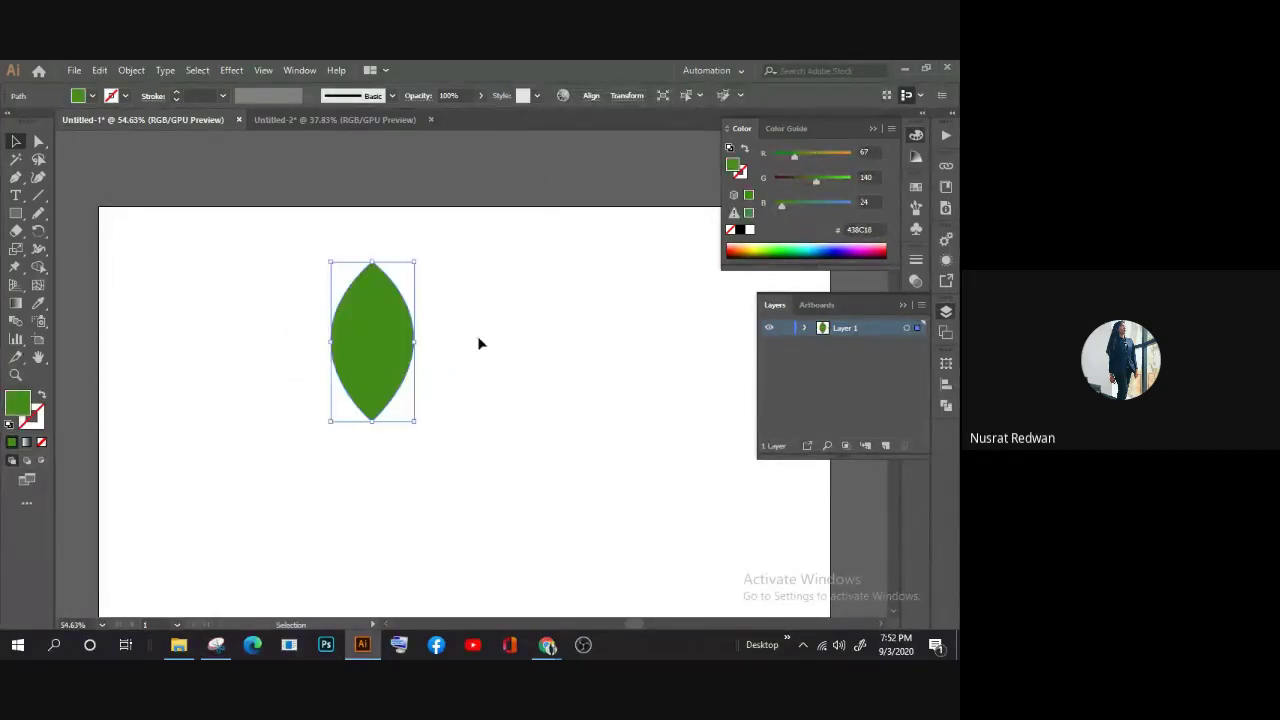
click(477, 340)
scroll(373, 340, down, 1)
drag(370, 290, 462, 335)
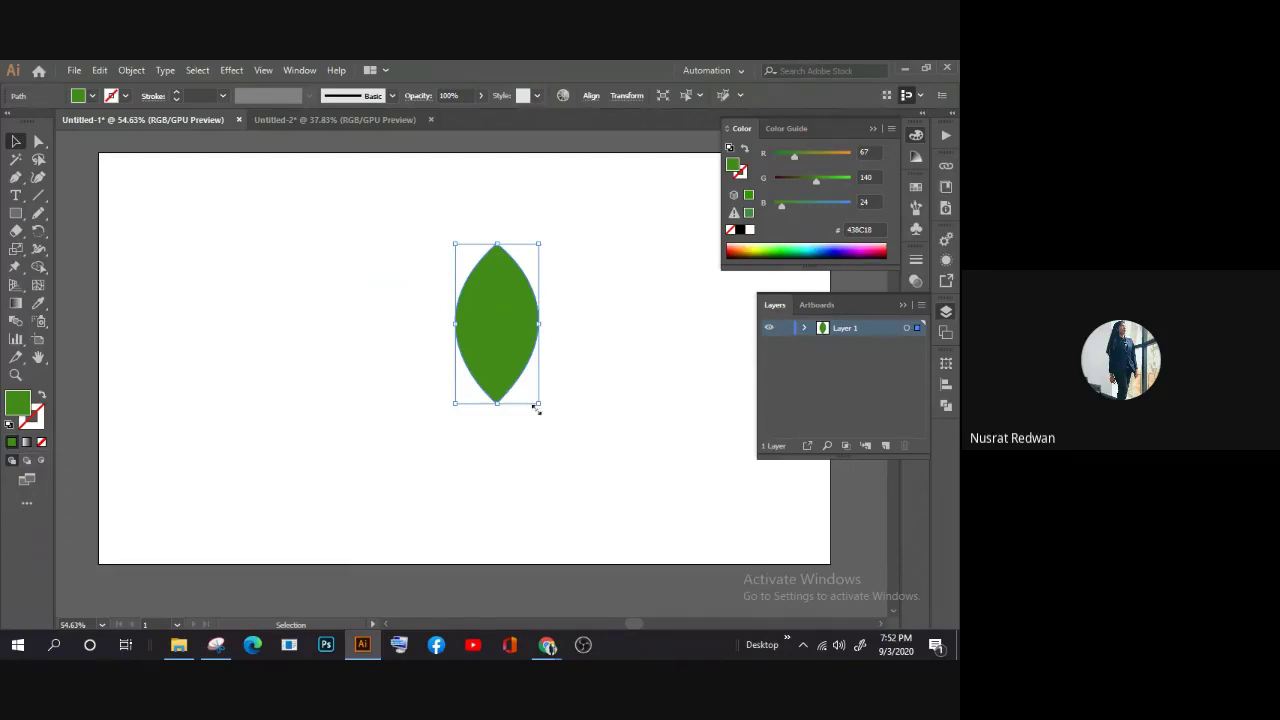
mouse_move(547, 645)
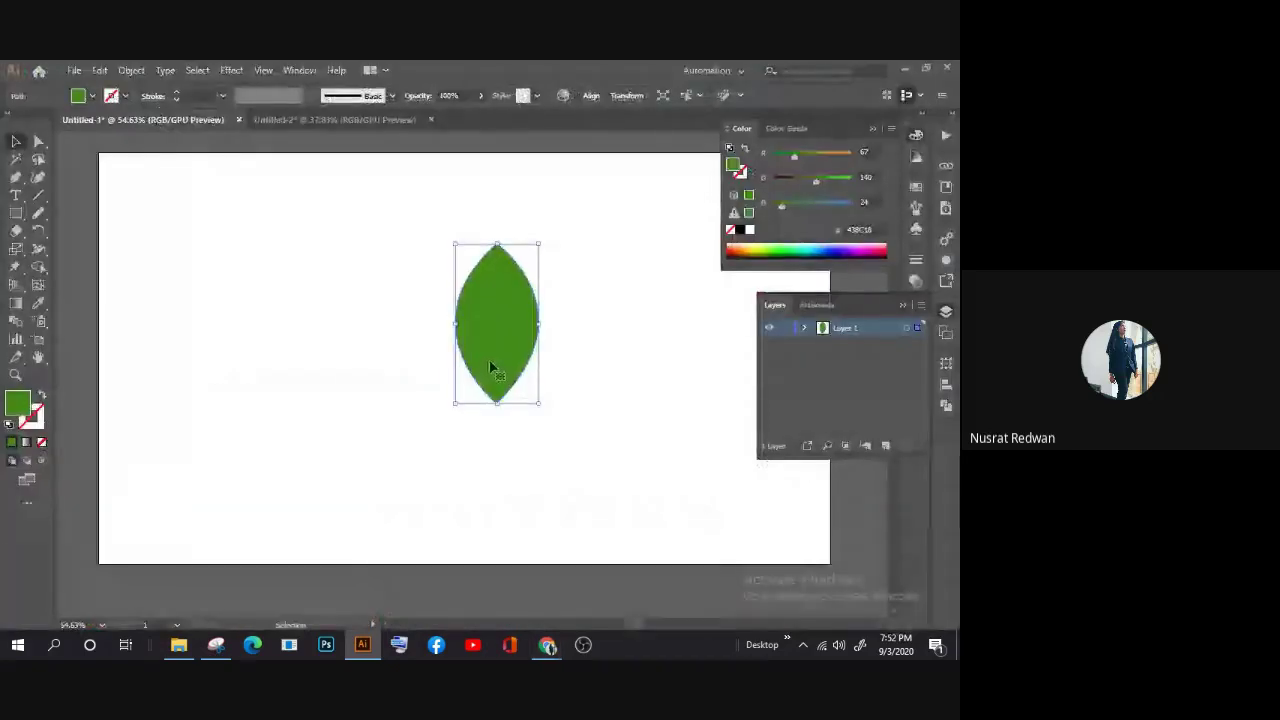
Step: Alt-drag the green leaf leftward to make a row of five leaves
mouse_move(490, 368)
mouse_down()
mouse_move(267, 358)
mouse_move(378, 372)
mouse_move(594, 366)
mouse_move(601, 378)
mouse_move(172, 436)
mouse_up()
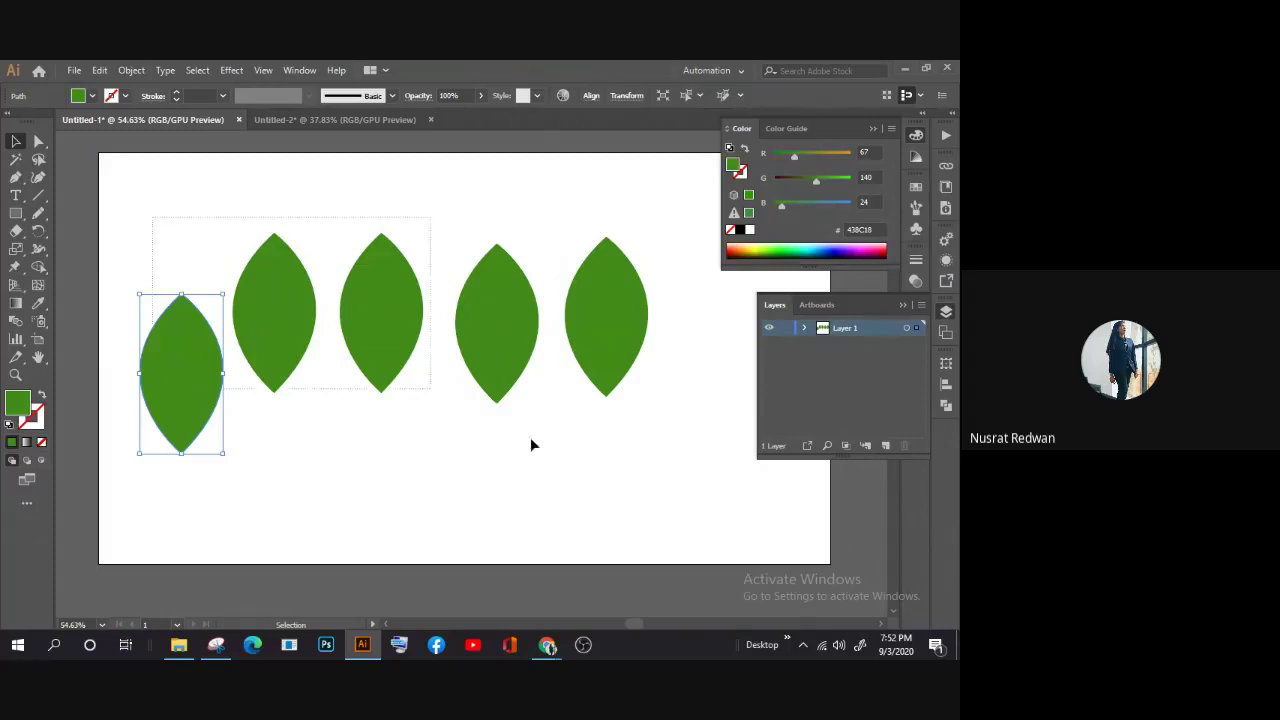
Step: Delete all five leaves and start a new Pen path at the artboard's left edge
drag(152, 217, 631, 484)
key(Delete)
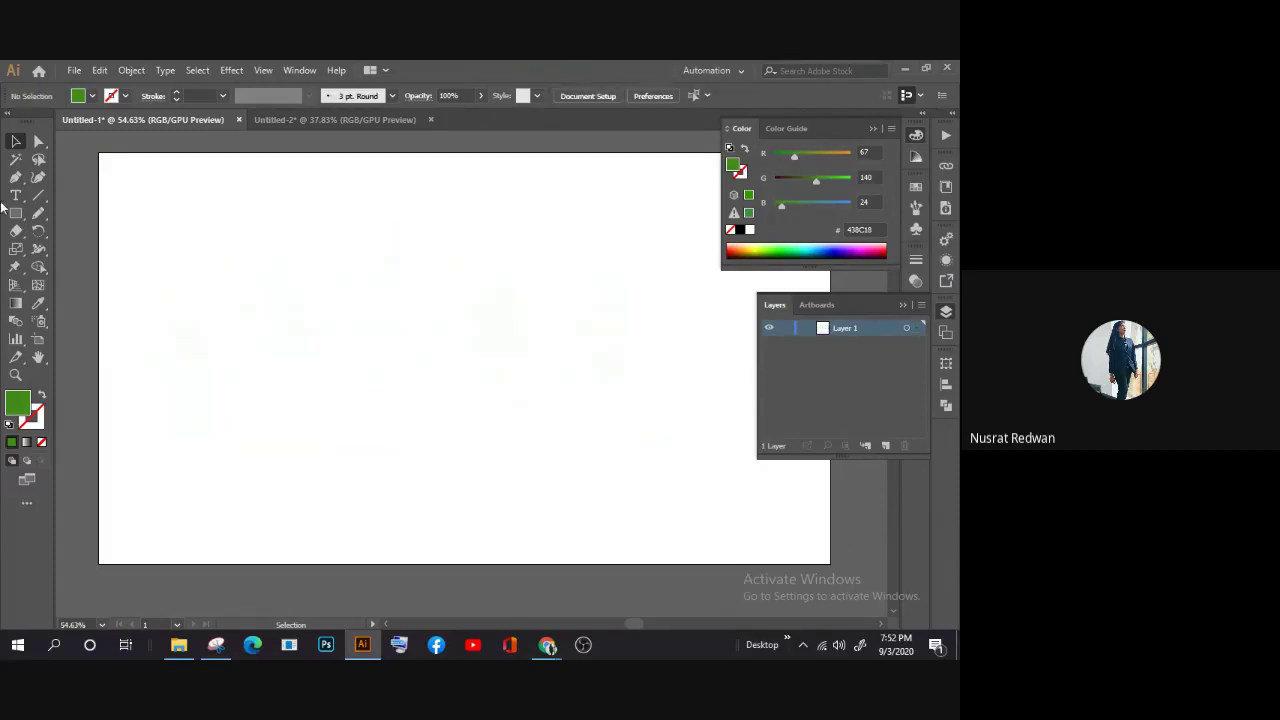
click(18, 177)
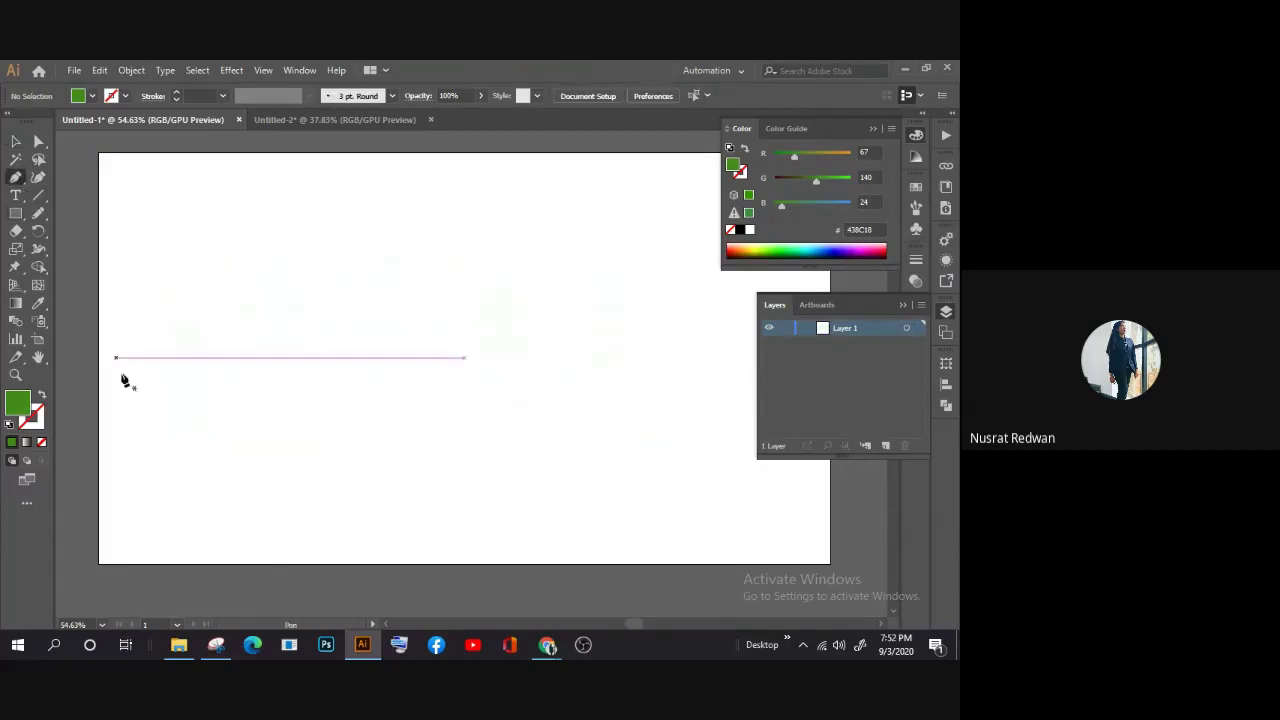
click(99, 500)
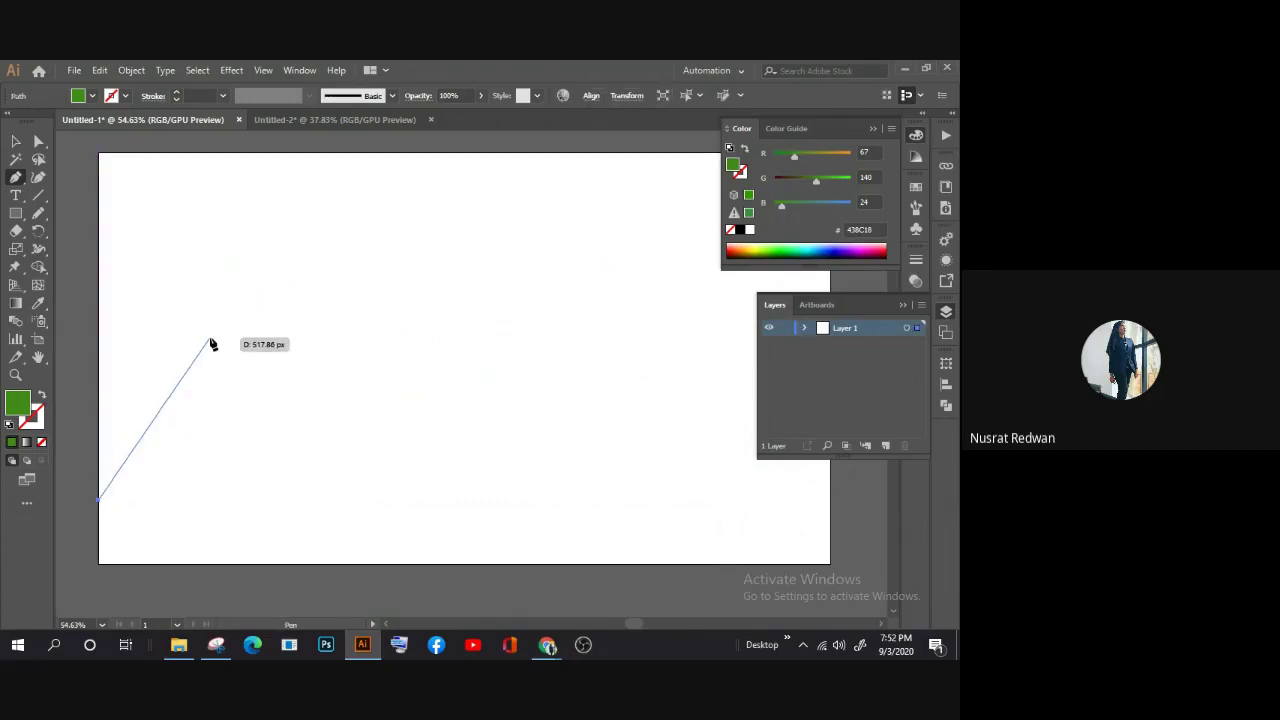
Step: Curve the path up into a tall first hill and down into a trough
mouse_move(240, 347)
mouse_down()
mouse_move(304, 365)
mouse_move(385, 470)
mouse_move(357, 509)
mouse_up()
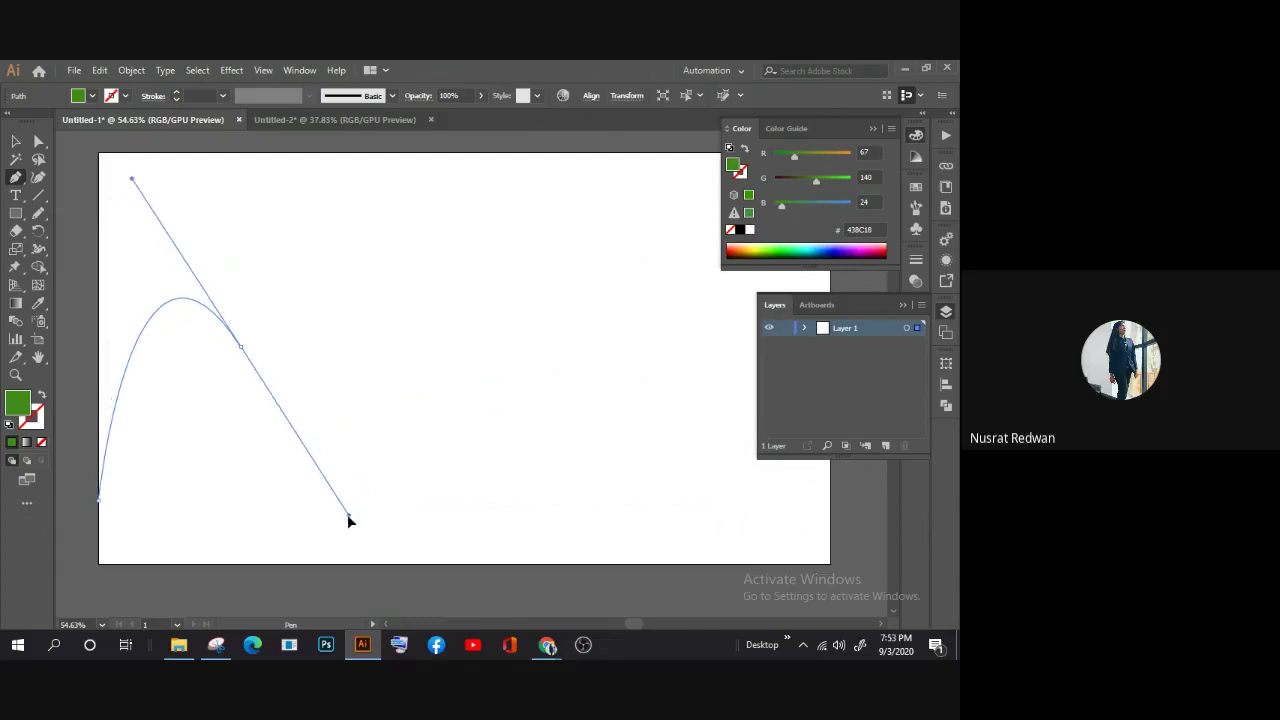
drag(357, 510, 340, 527)
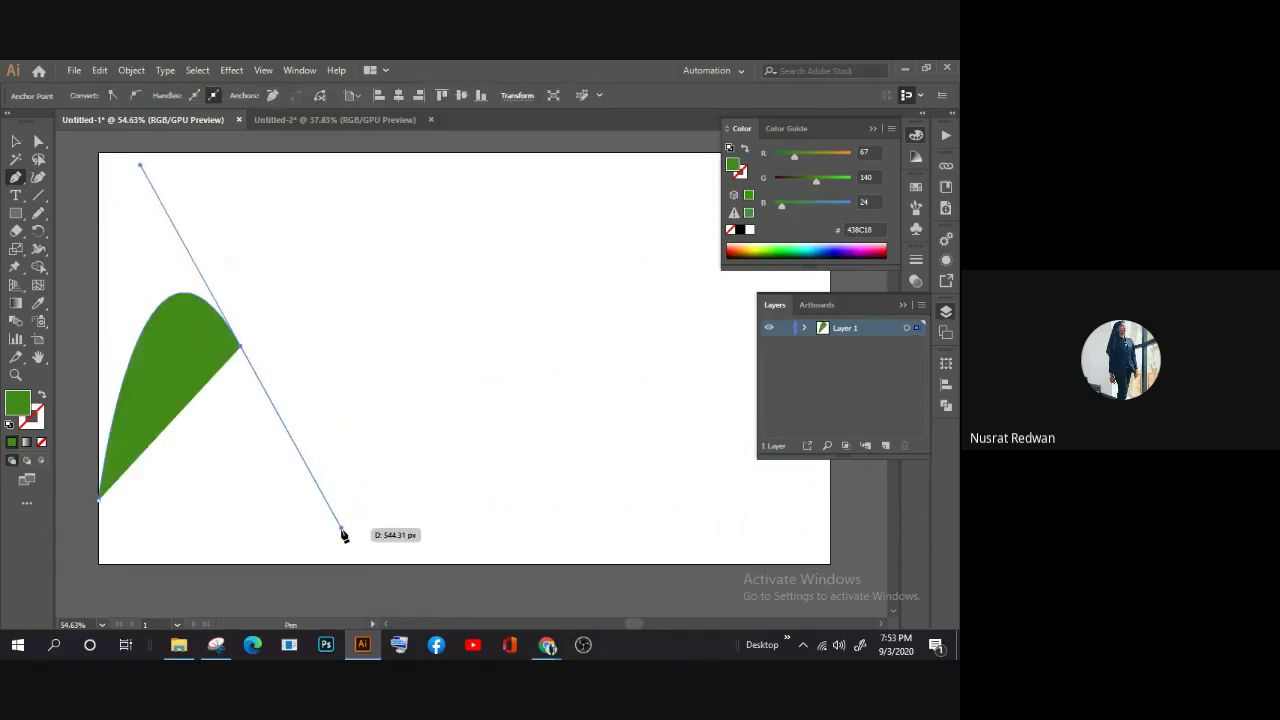
click(240, 347)
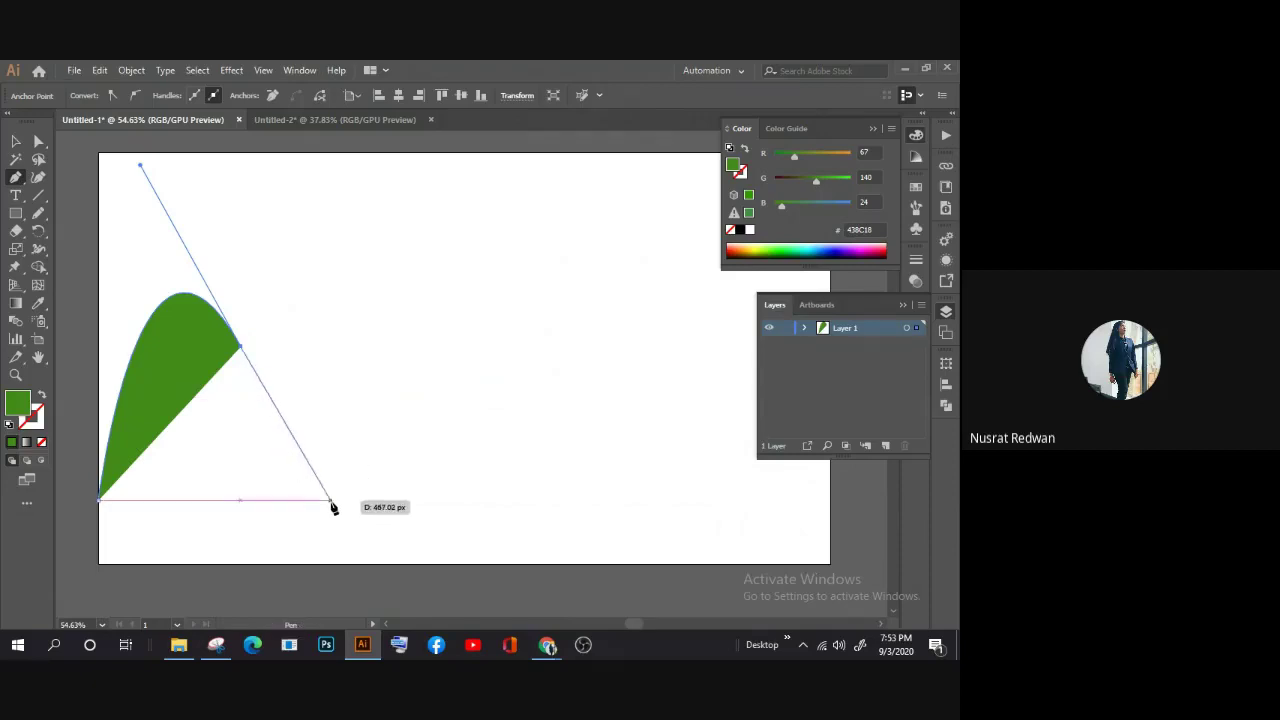
drag(333, 507, 370, 522)
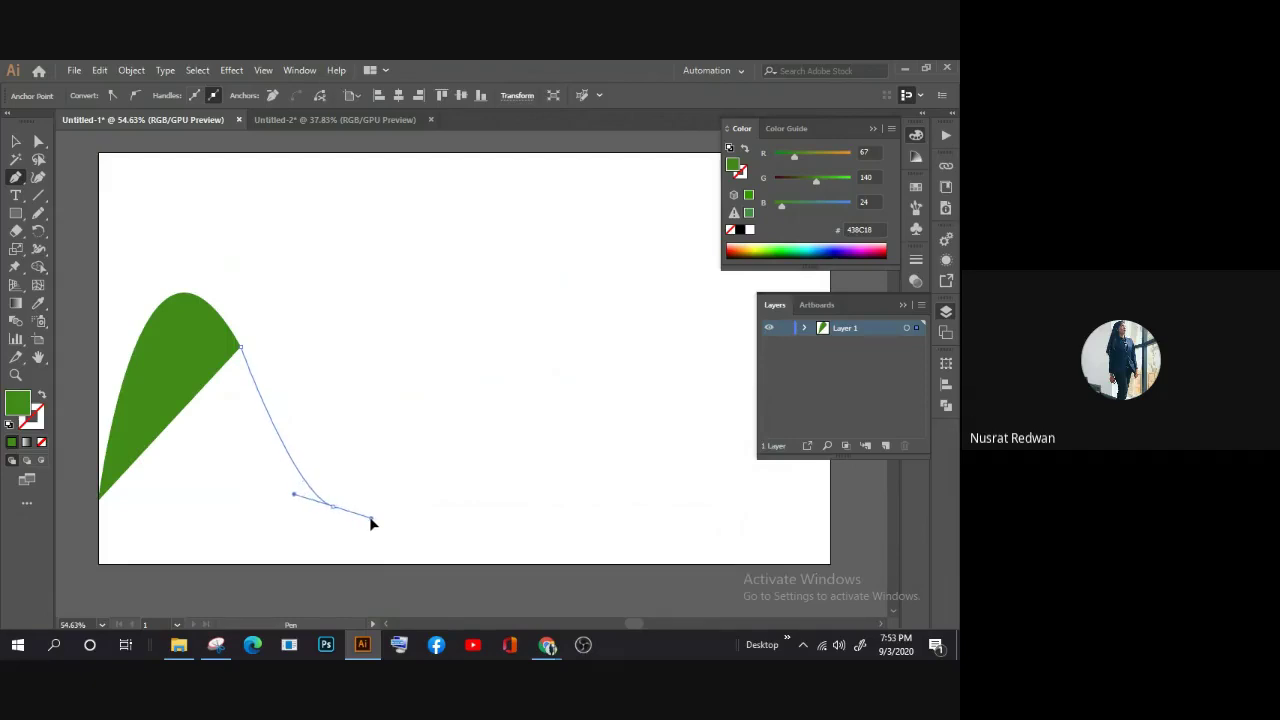
drag(371, 522, 380, 538)
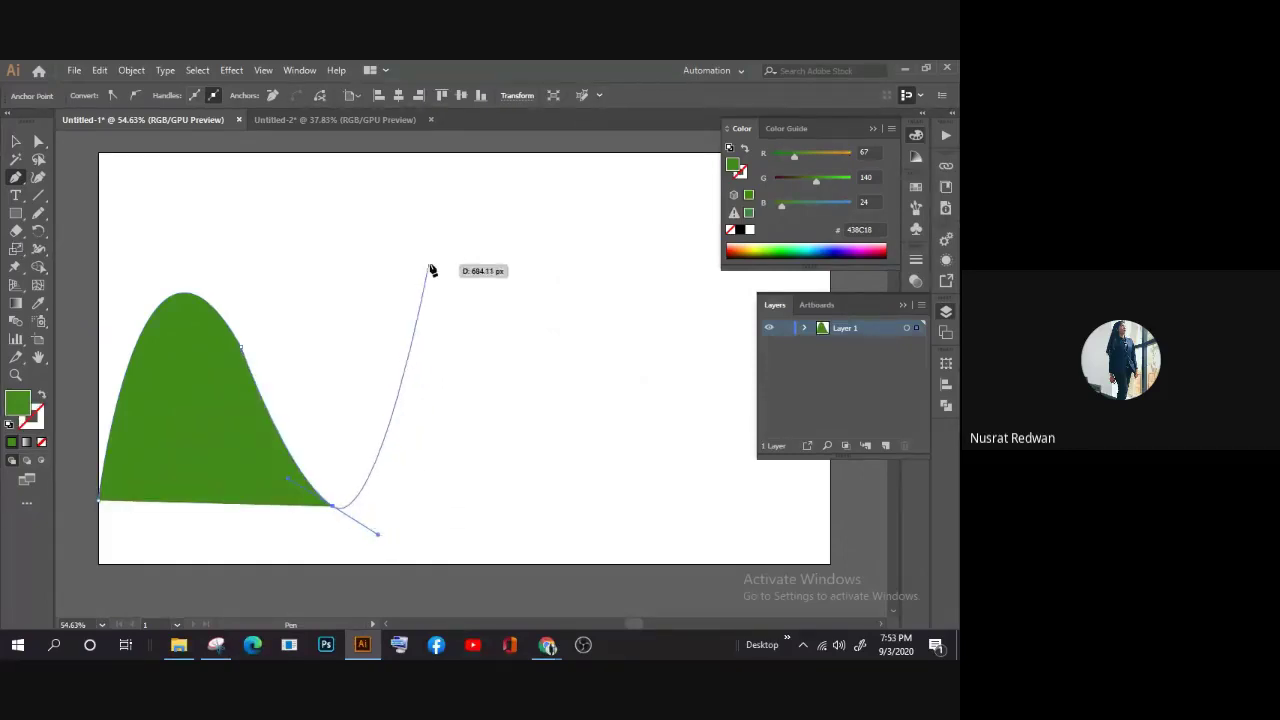
Step: Continue the wave out of the trough with a second crest and trough
click(335, 508)
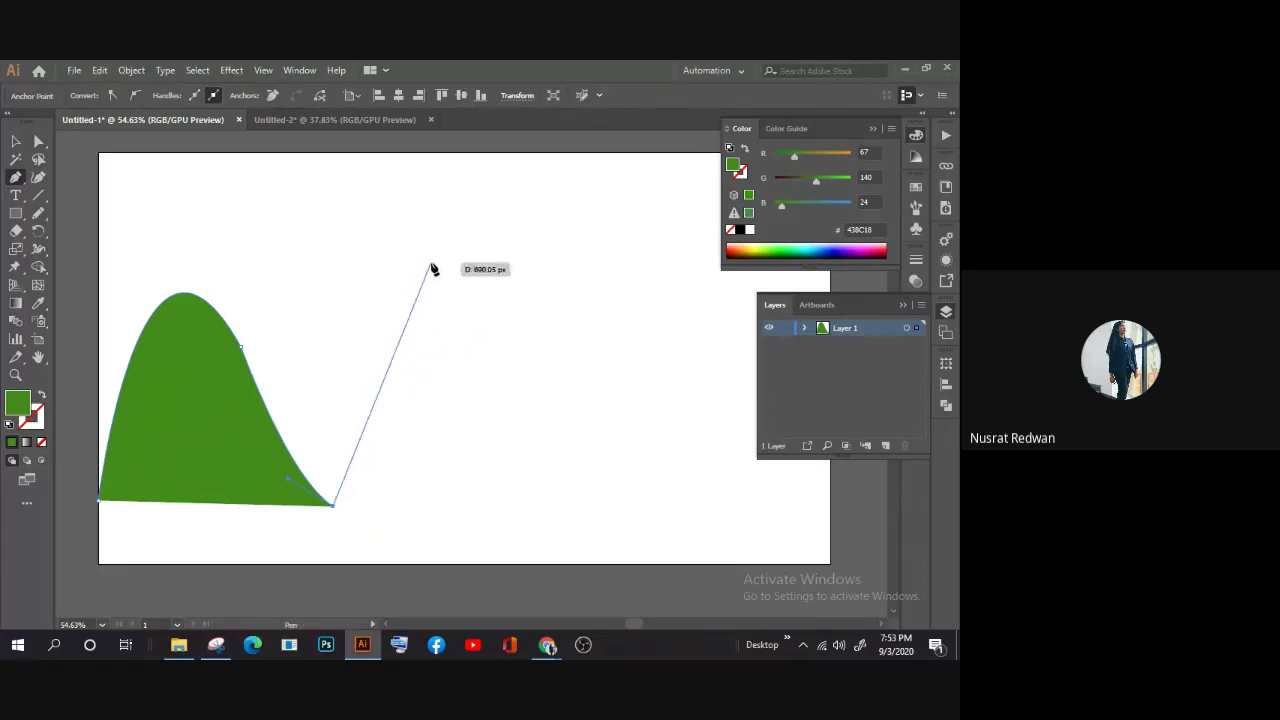
drag(431, 263, 414, 159)
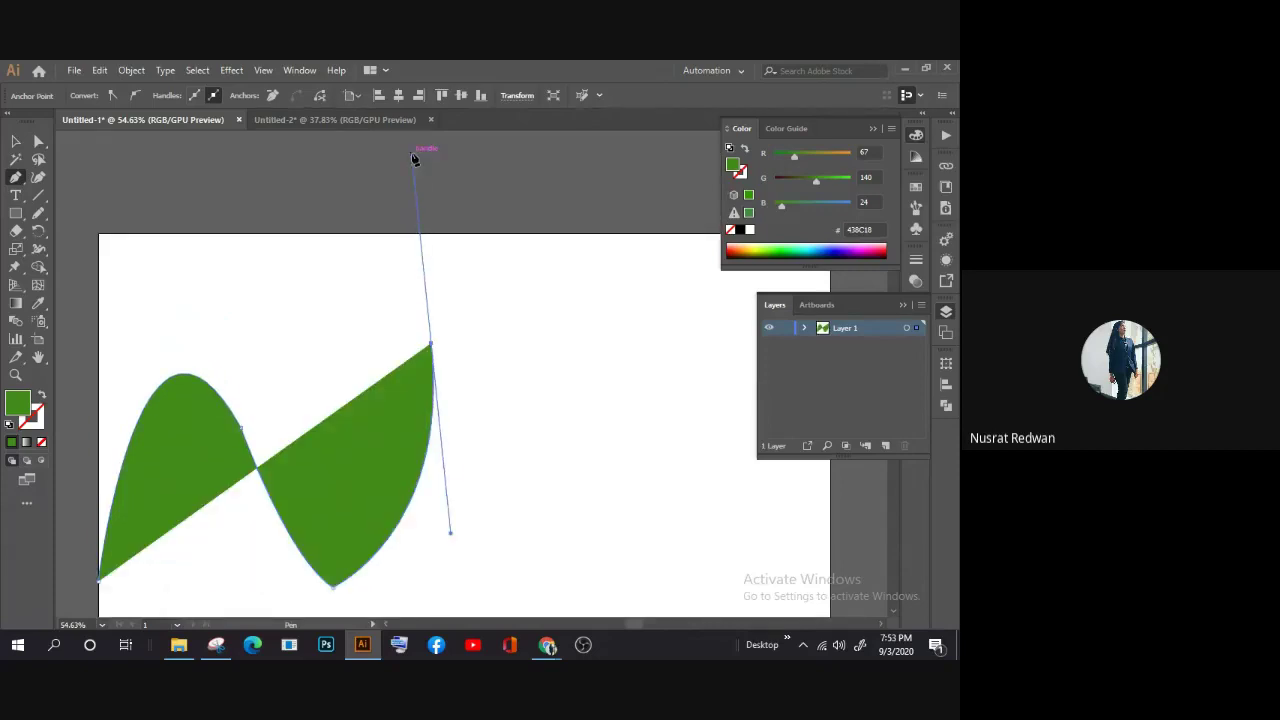
scroll(420, 170, down, 3)
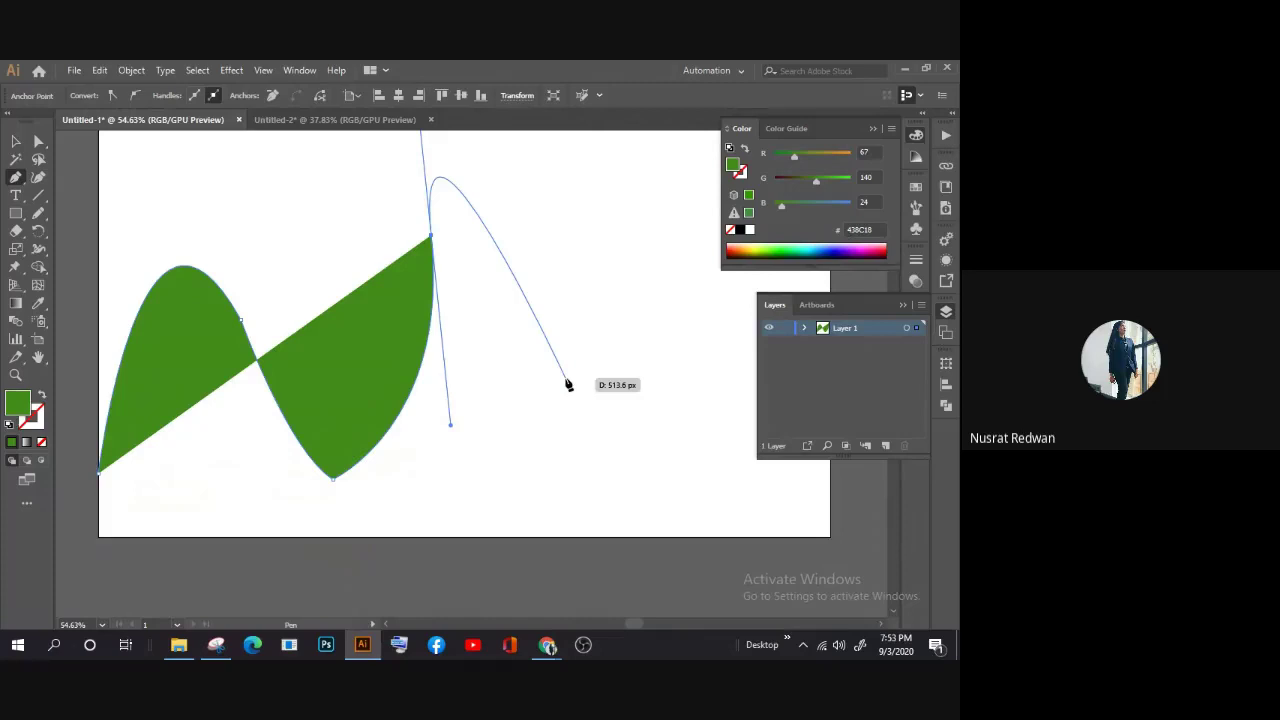
key(ctrl+z)
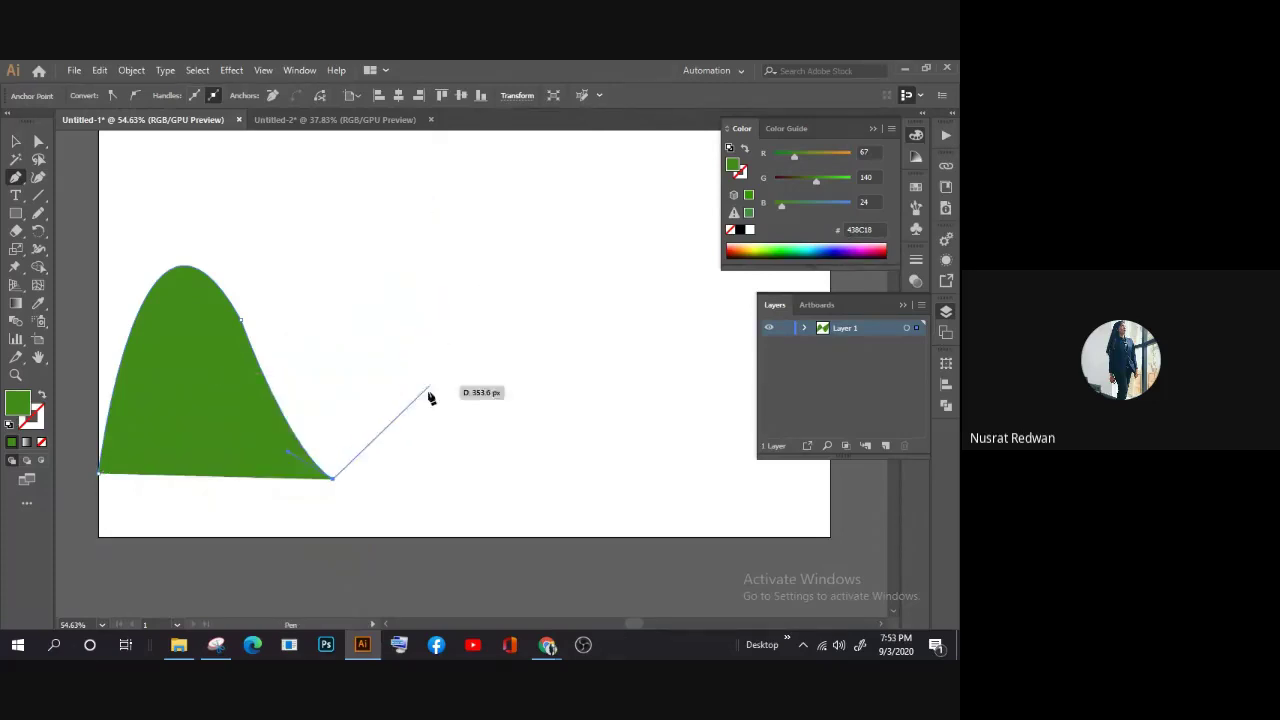
drag(436, 400, 448, 301)
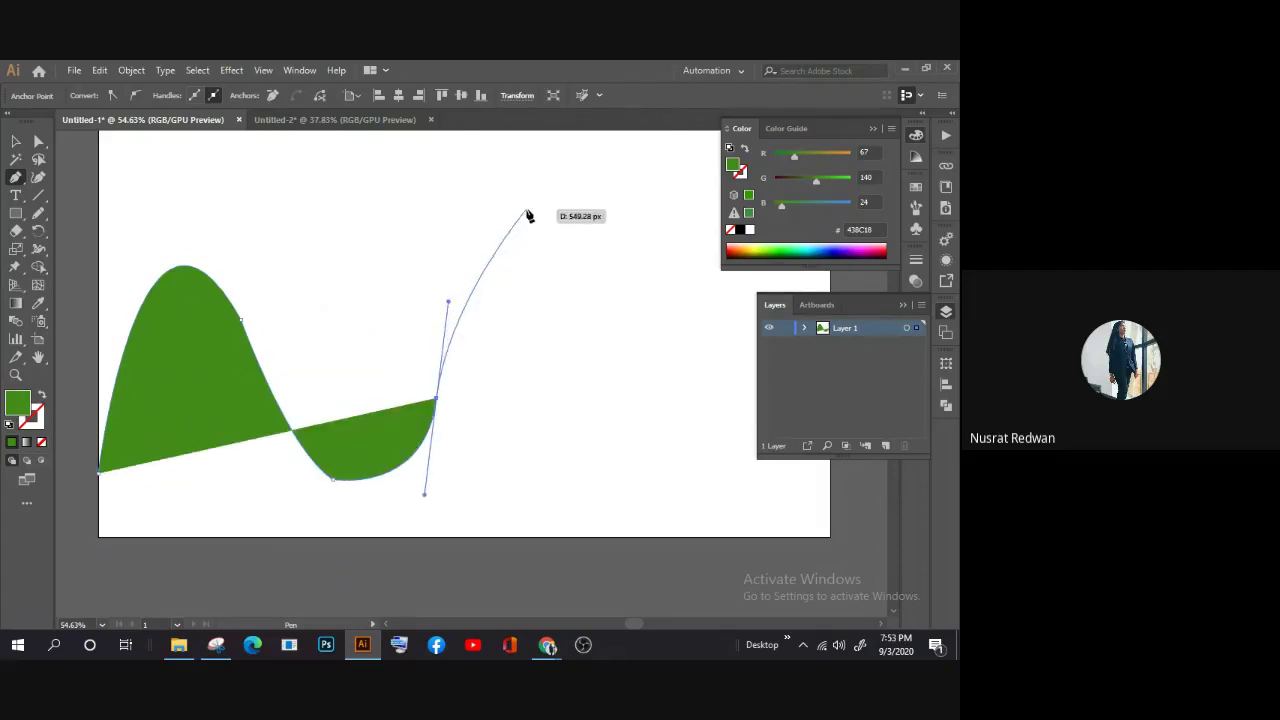
drag(539, 252, 591, 297)
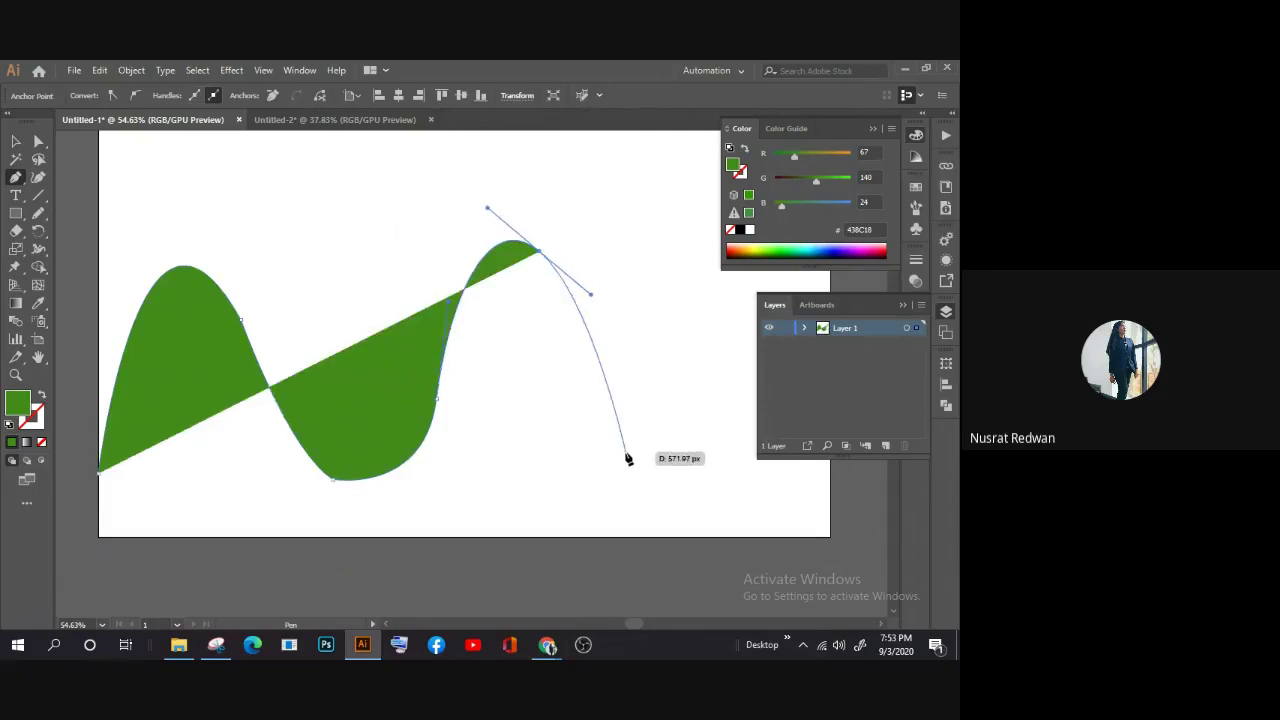
drag(625, 453, 716, 467)
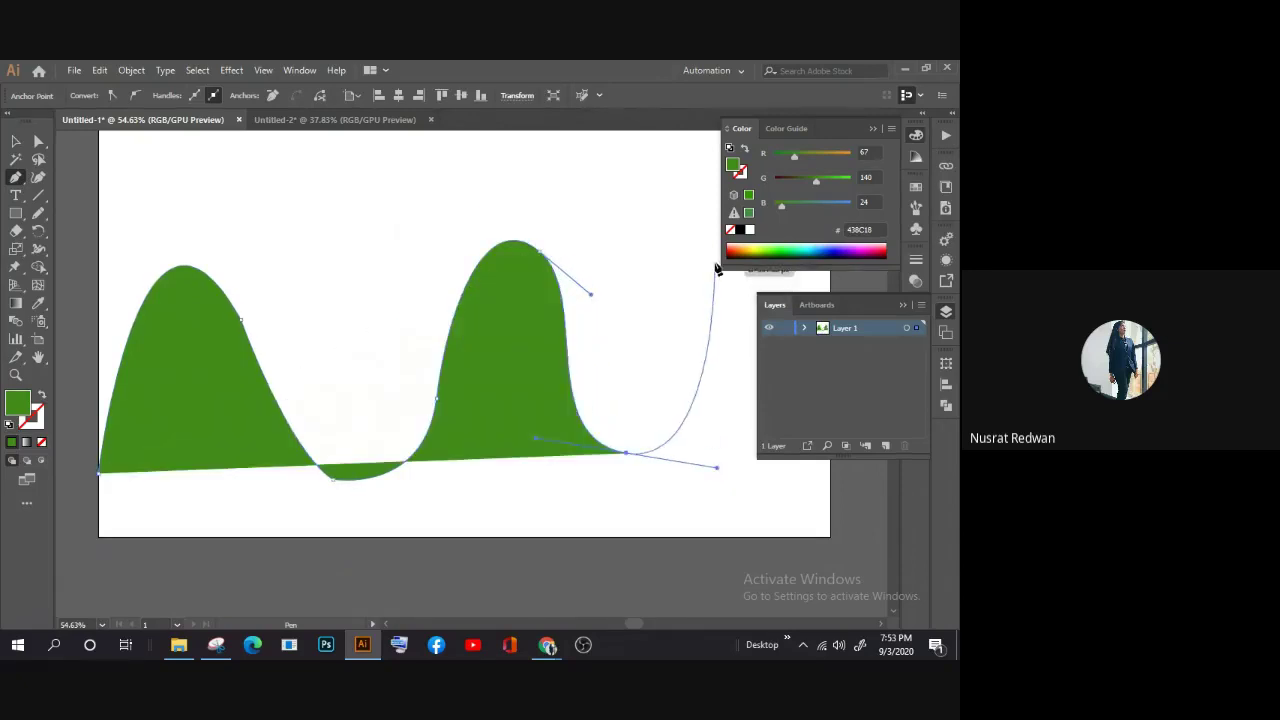
Step: Carry the wave to the right edge and close it flat along the artboard's bottom
click(876, 133)
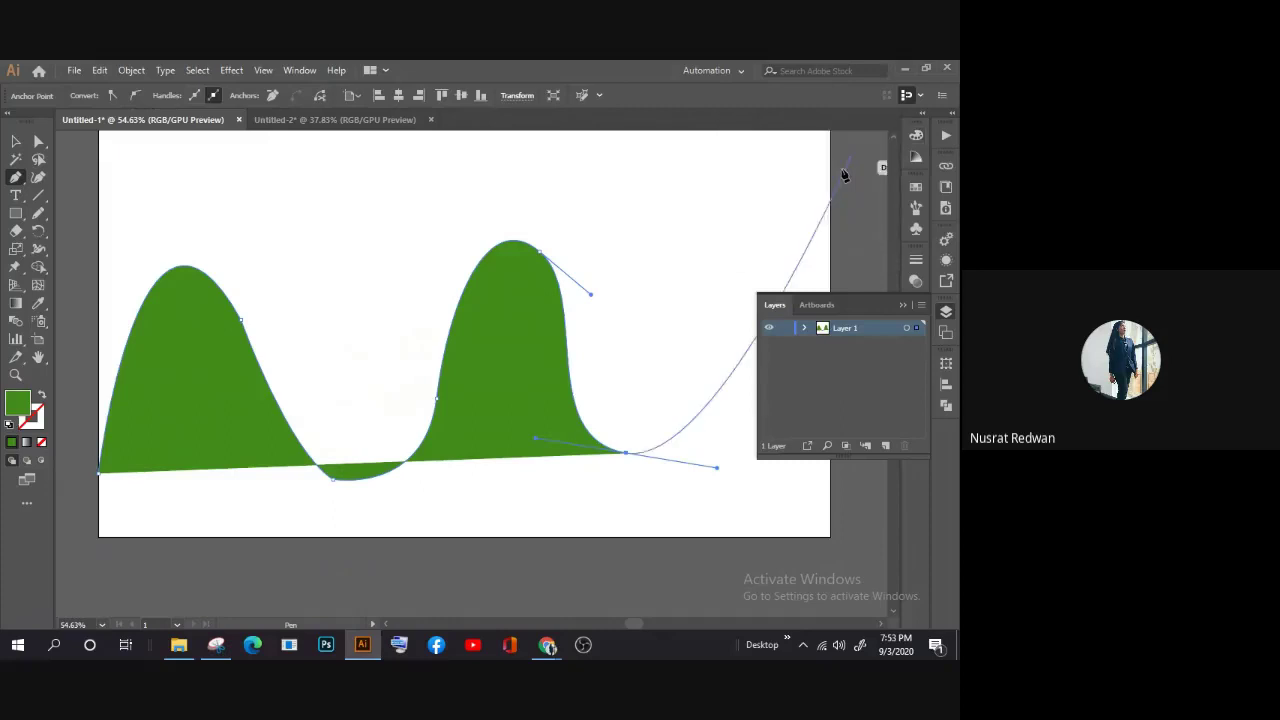
drag(736, 241, 790, 216)
click(829, 229)
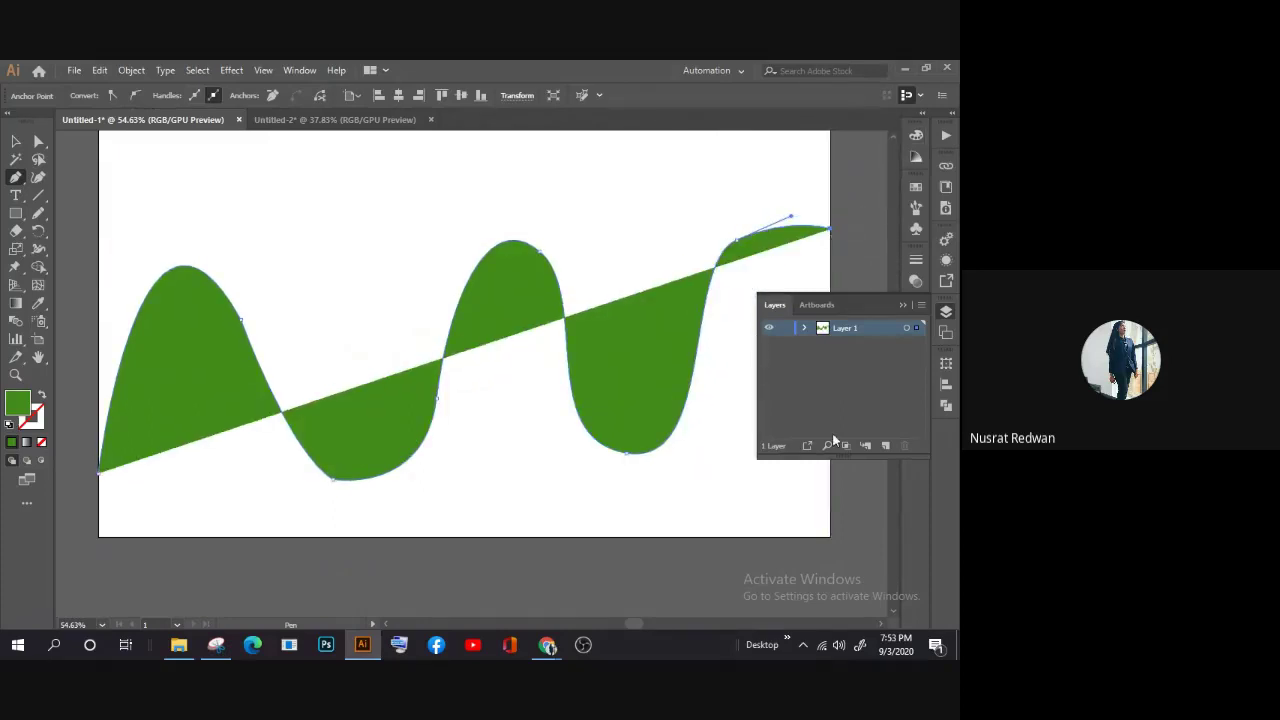
click(828, 536)
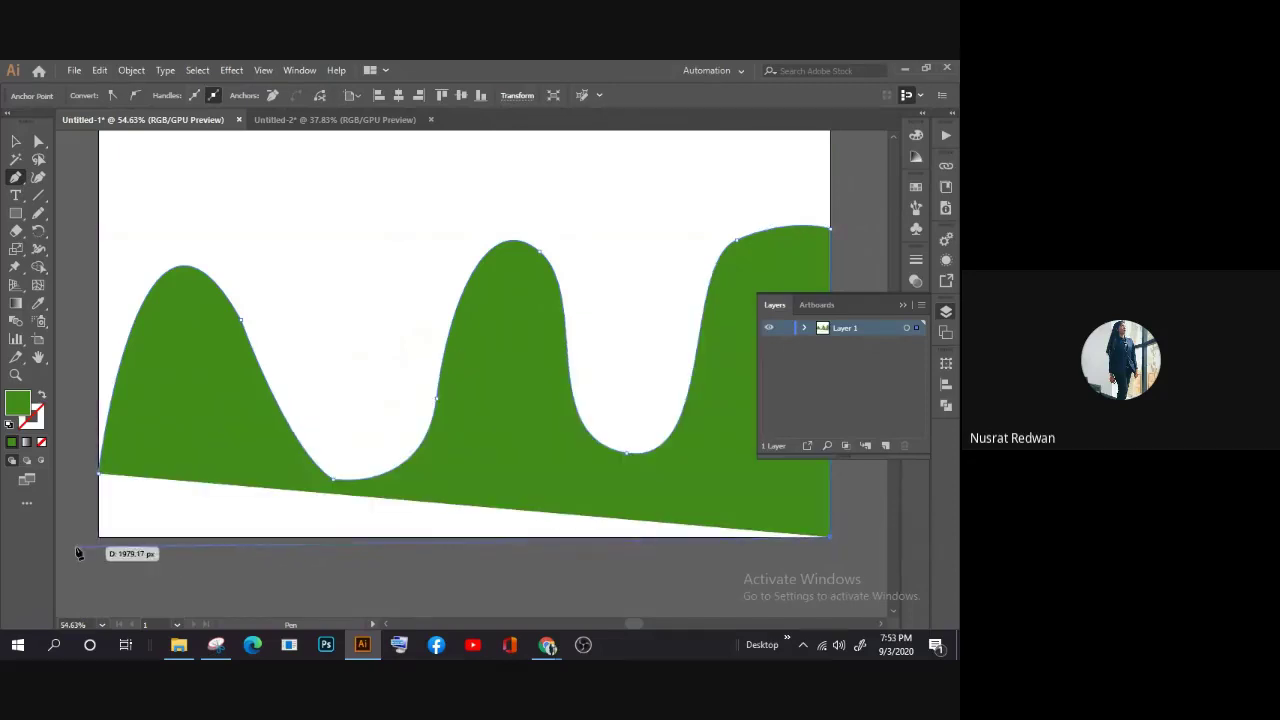
click(98, 537)
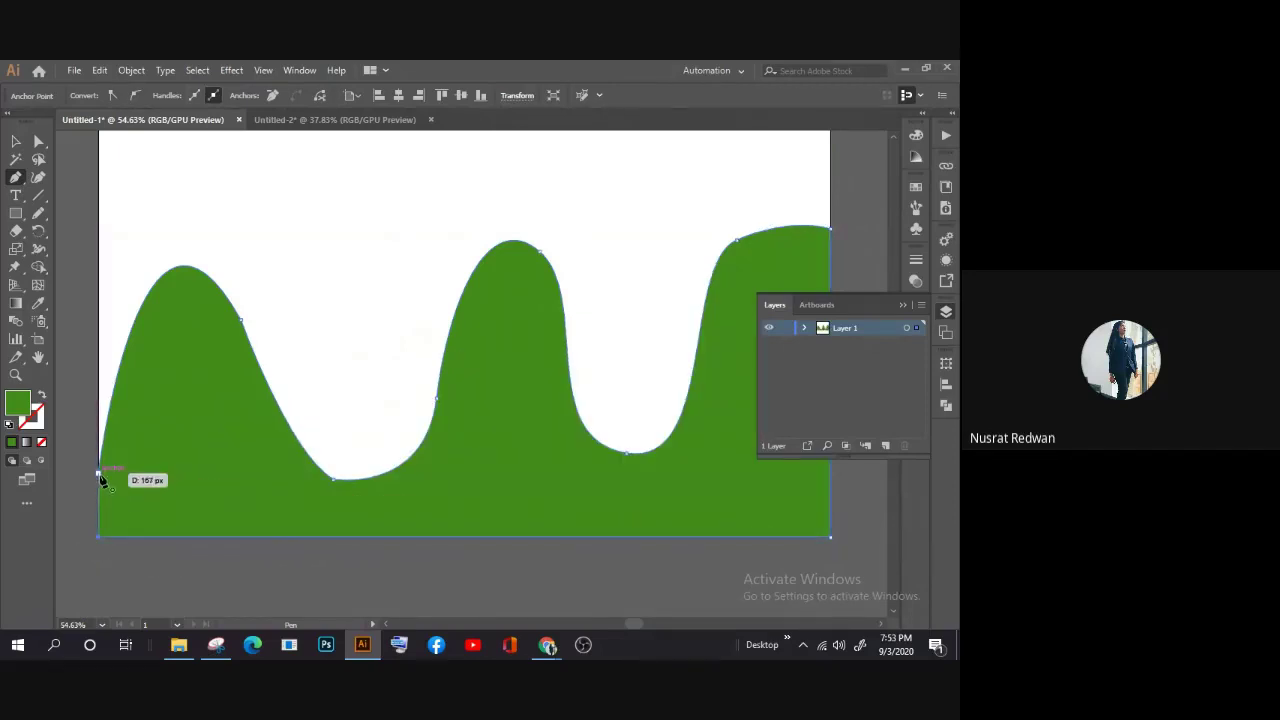
click(99, 474)
click(16, 143)
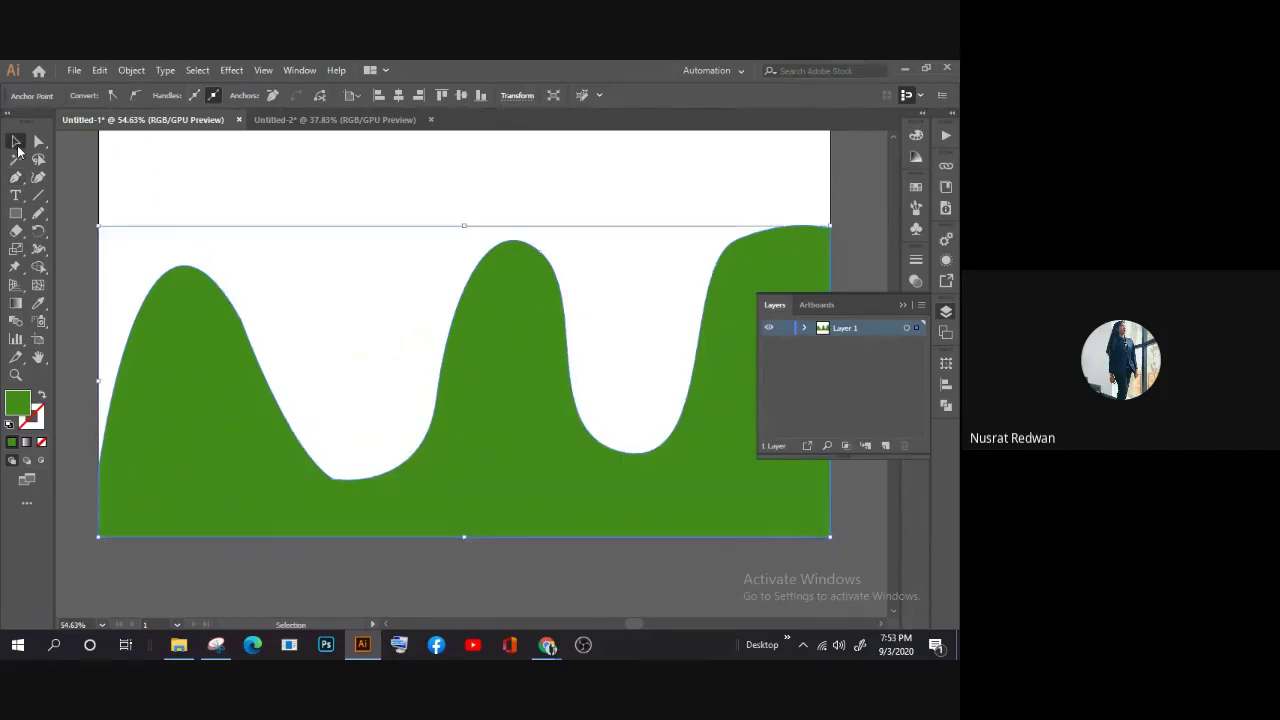
click(332, 249)
Step: Round the wave trough's bottom anchor to a corner radius of about 65 px
scroll(271, 303, up, 1)
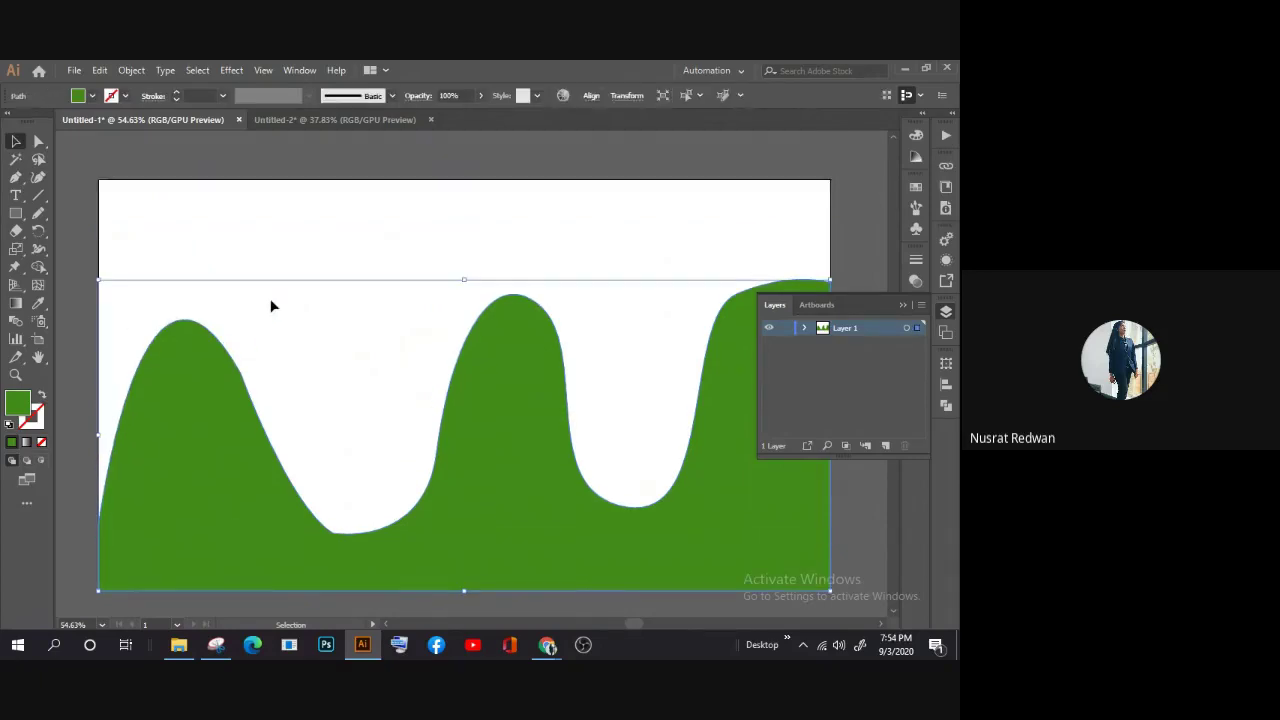
scroll(271, 303, up, 1)
scroll(154, 268, down, 1)
scroll(154, 275, down, 1)
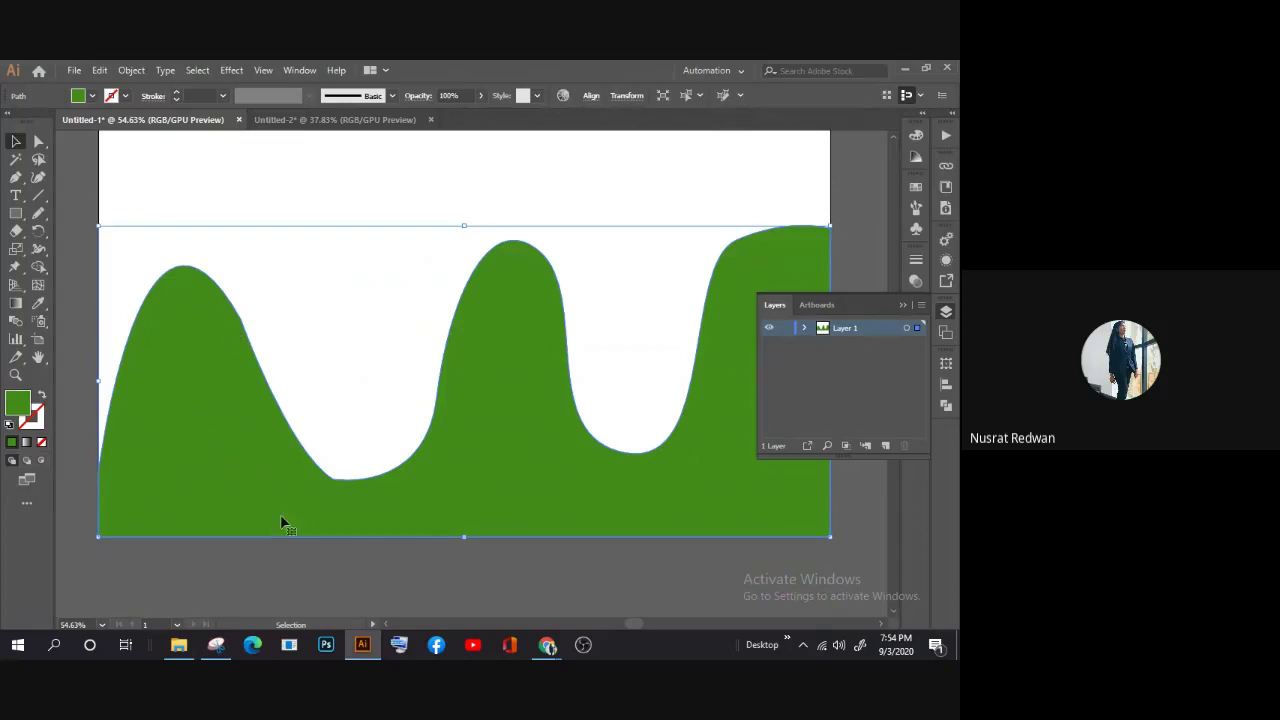
click(322, 554)
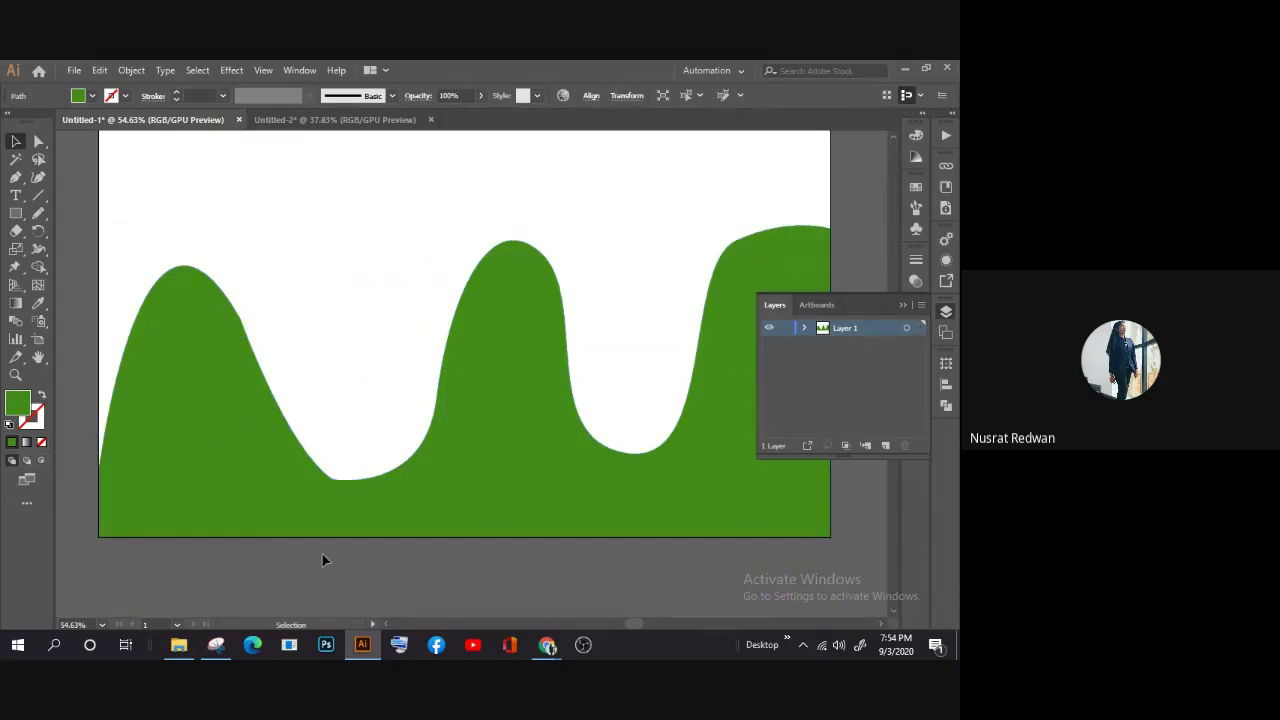
key(z)
drag(294, 528, 284, 420)
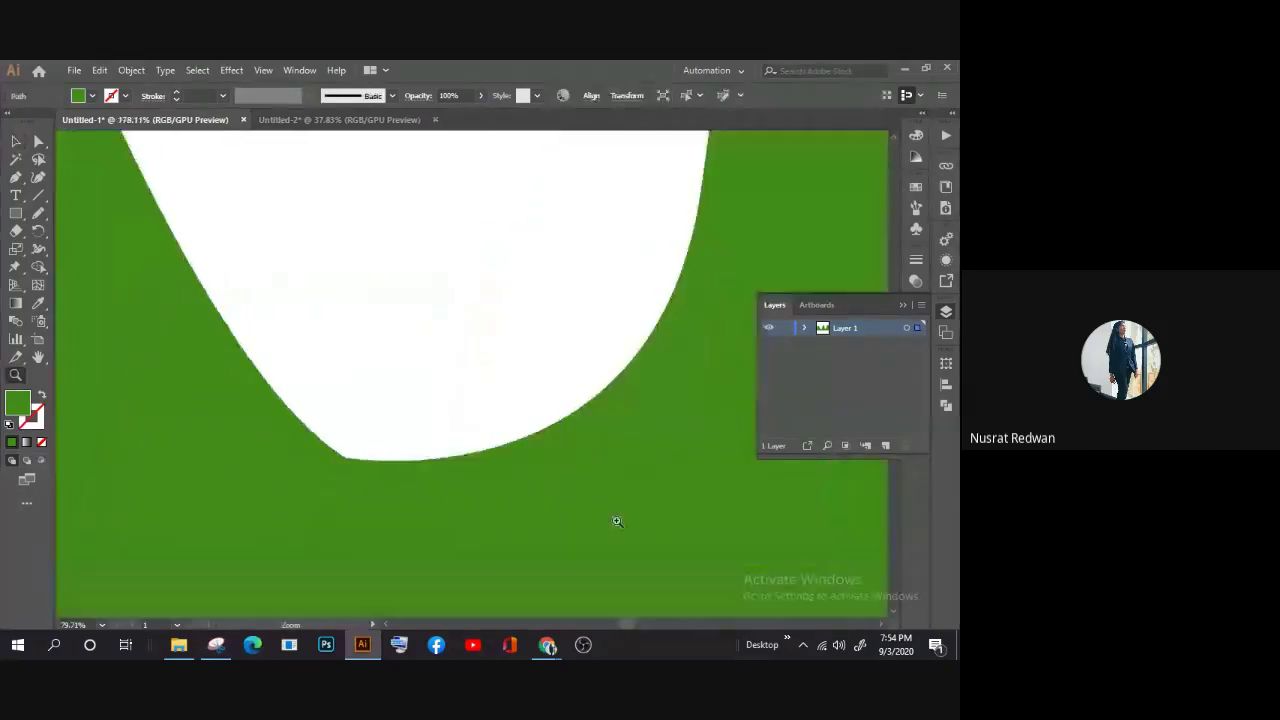
key(a)
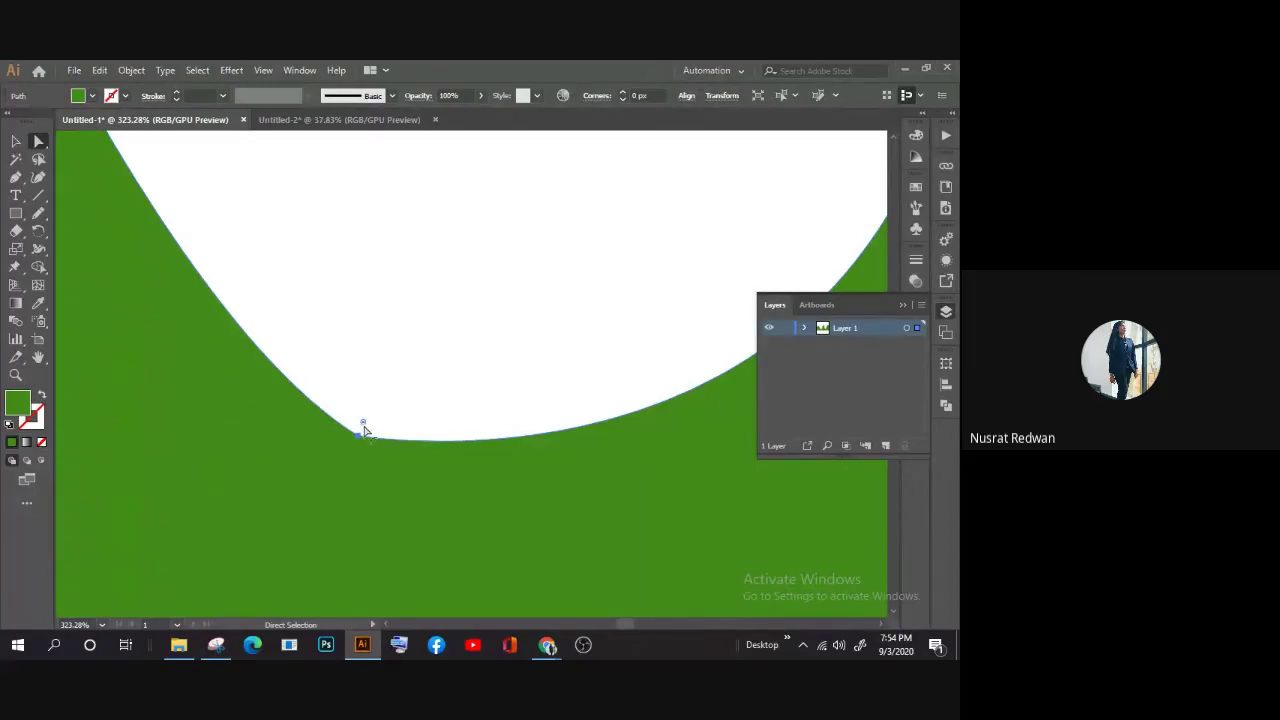
drag(363, 427, 410, 340)
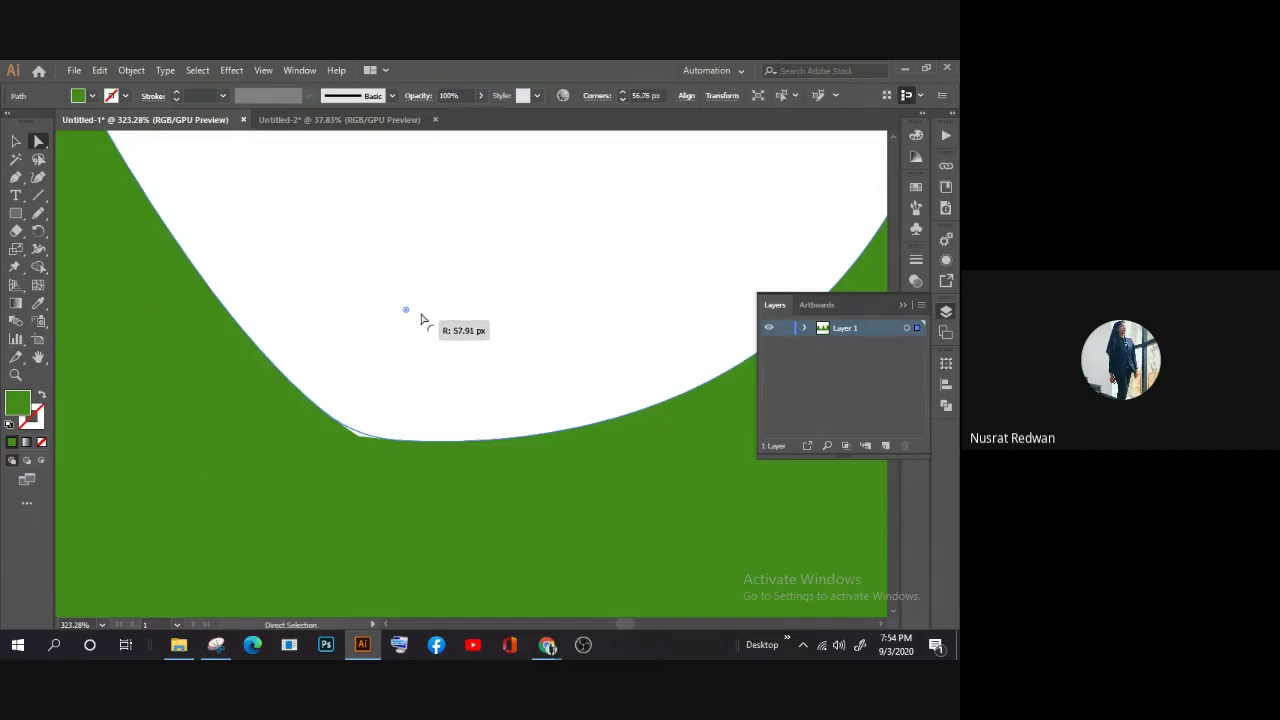
drag(418, 325, 430, 302)
Step: Round the other trough's bottom anchor to about 70 px
scroll(457, 391, up, 1)
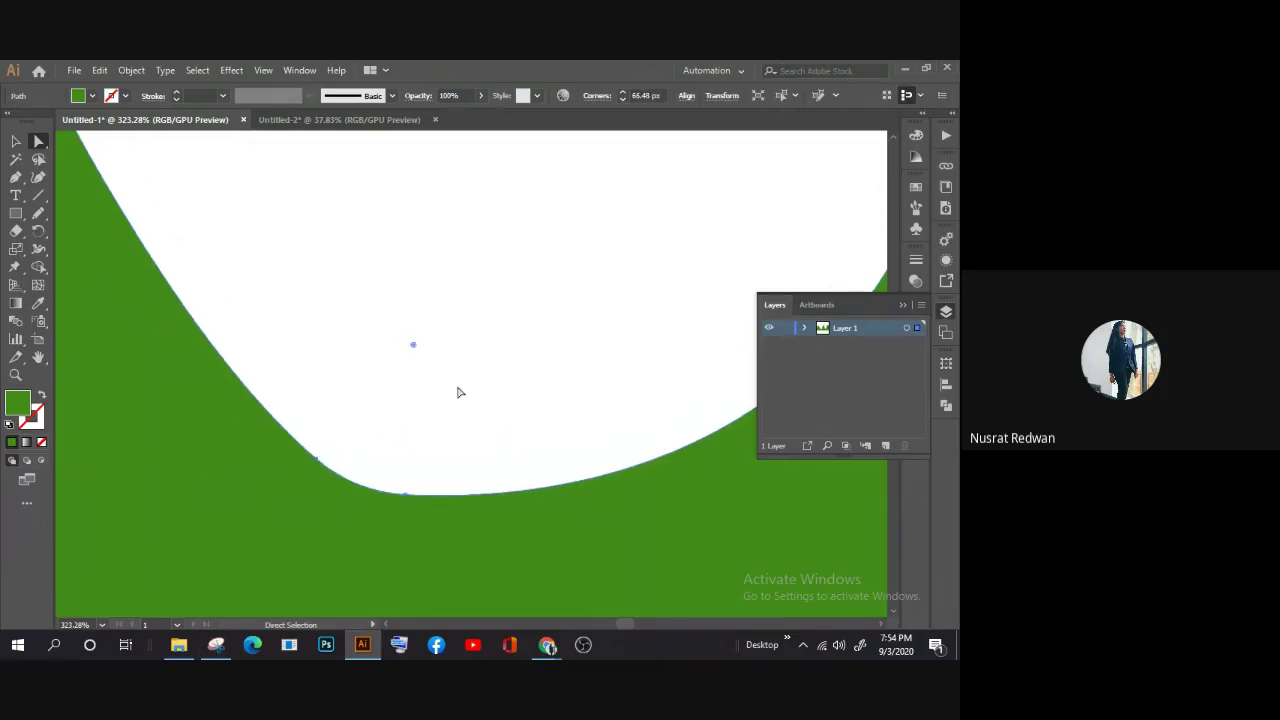
scroll(503, 426, up, 2)
key(z)
drag(511, 371, 304, 436)
alt+click(304, 436)
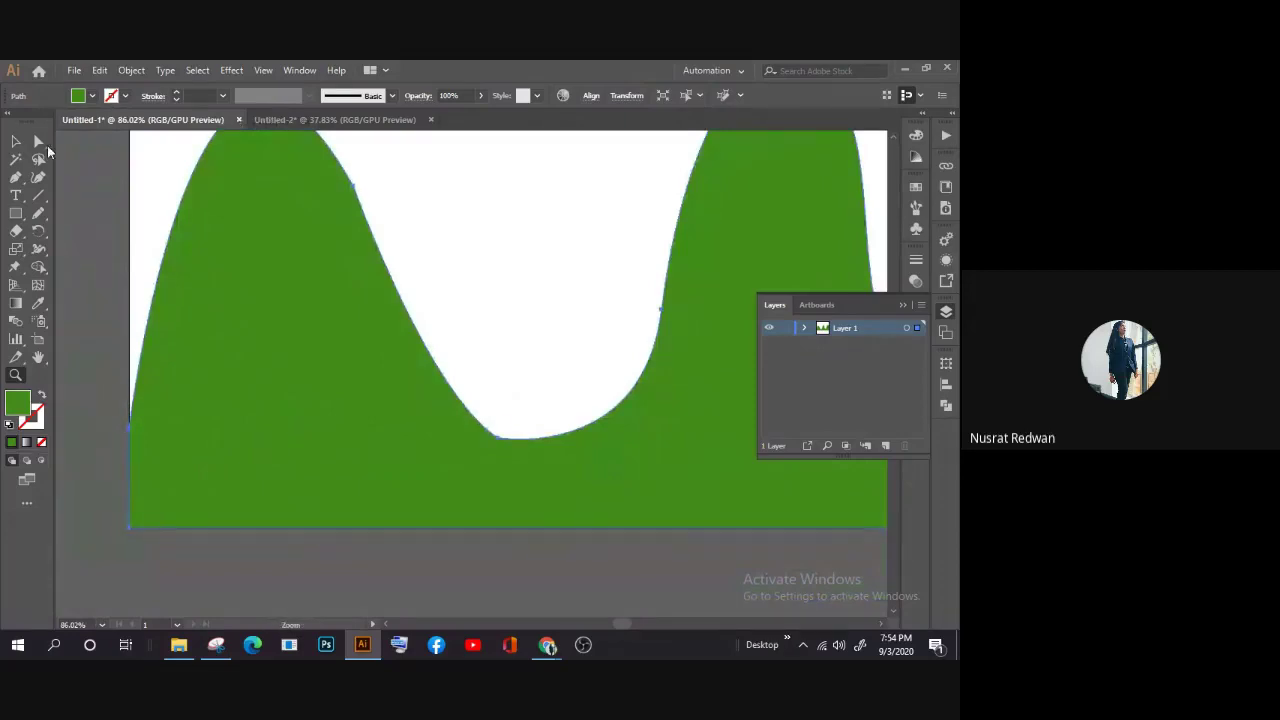
drag(492, 418, 751, 484)
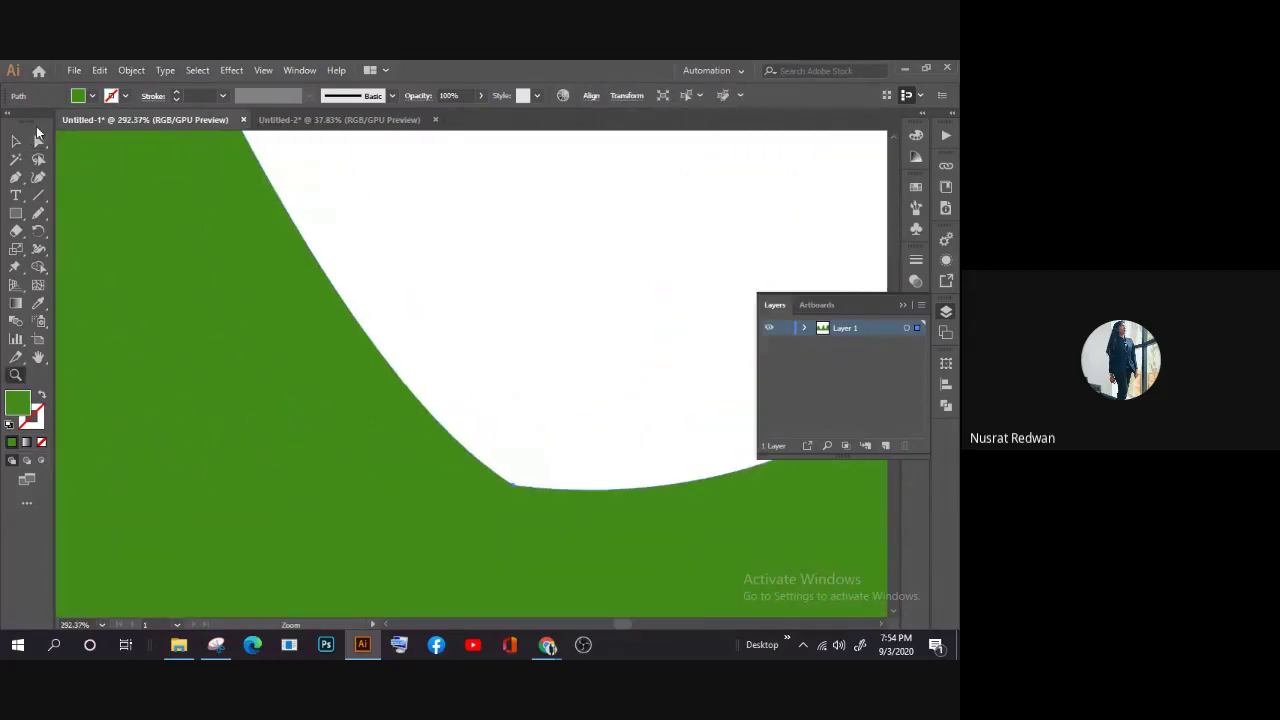
click(38, 140)
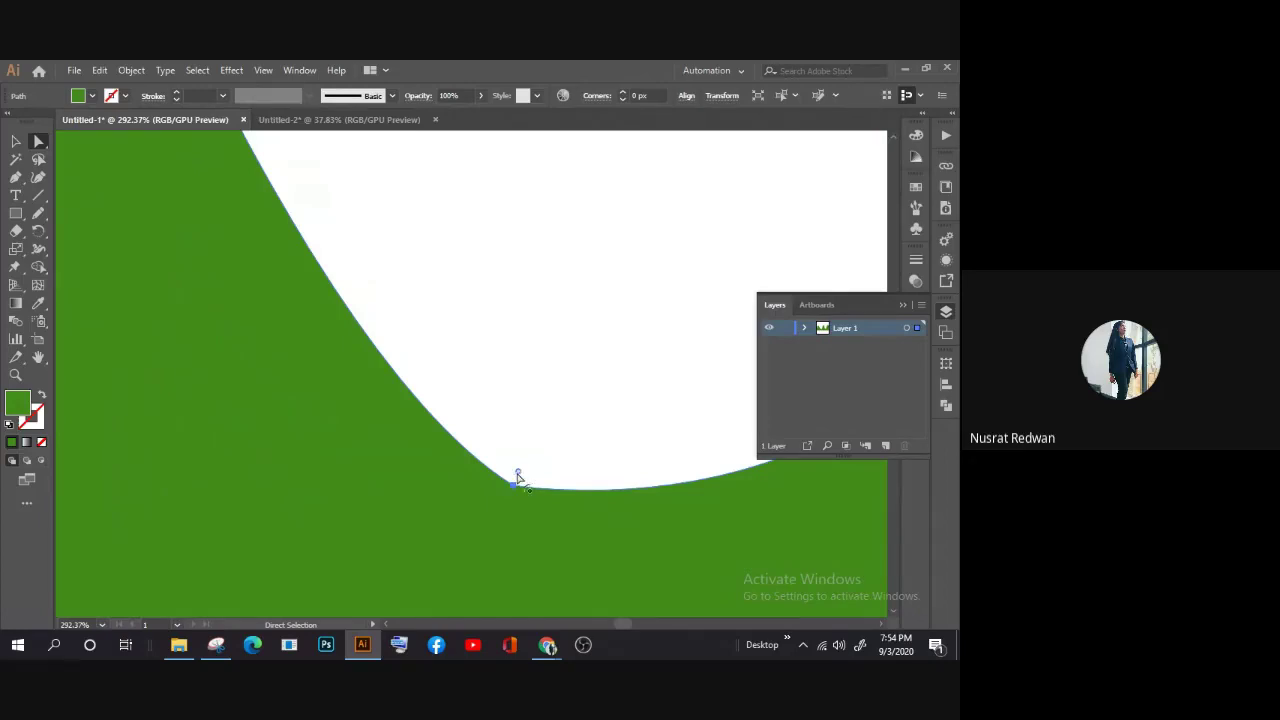
key(ctrl)
drag(519, 476, 592, 359)
Step: Zoom out to the whole wave, select it and delete it
key(ctrl+space)
click(608, 422)
alt+click(613, 425)
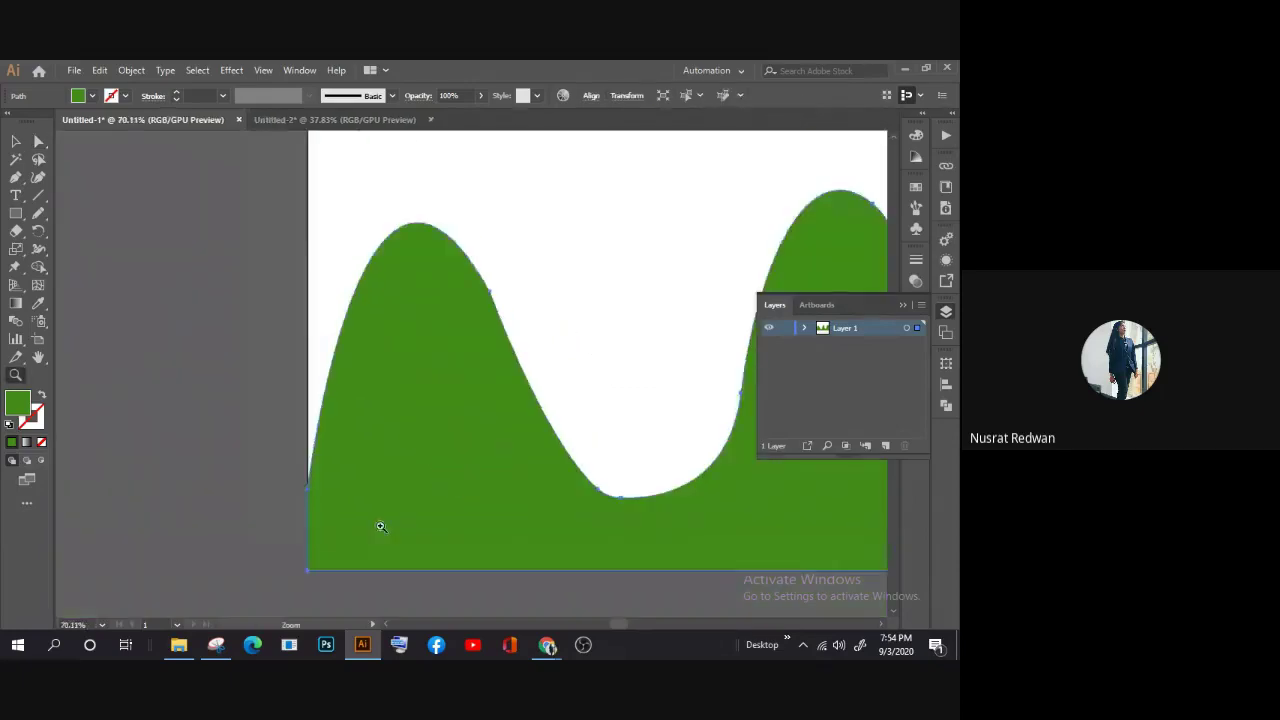
drag(609, 625, 635, 624)
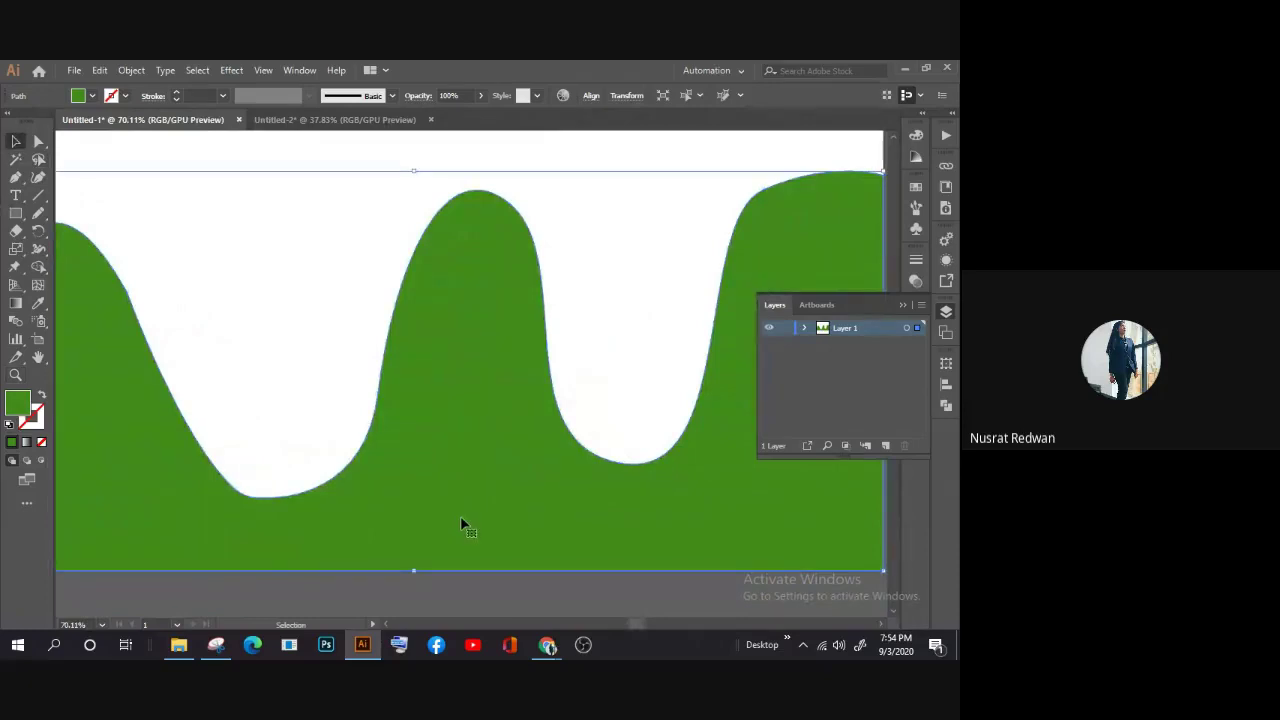
key(v)
key(Delete)
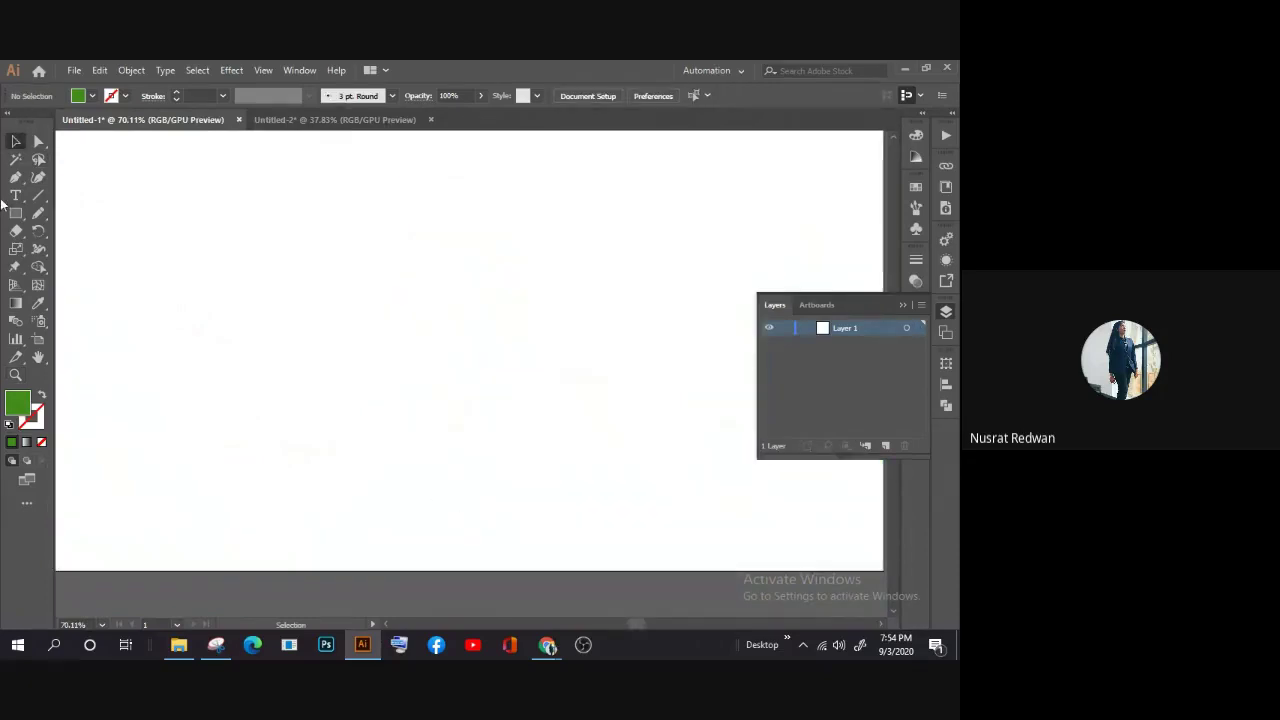
Step: Draw a closed four-corner green square path in the upper middle of the artboard
click(18, 178)
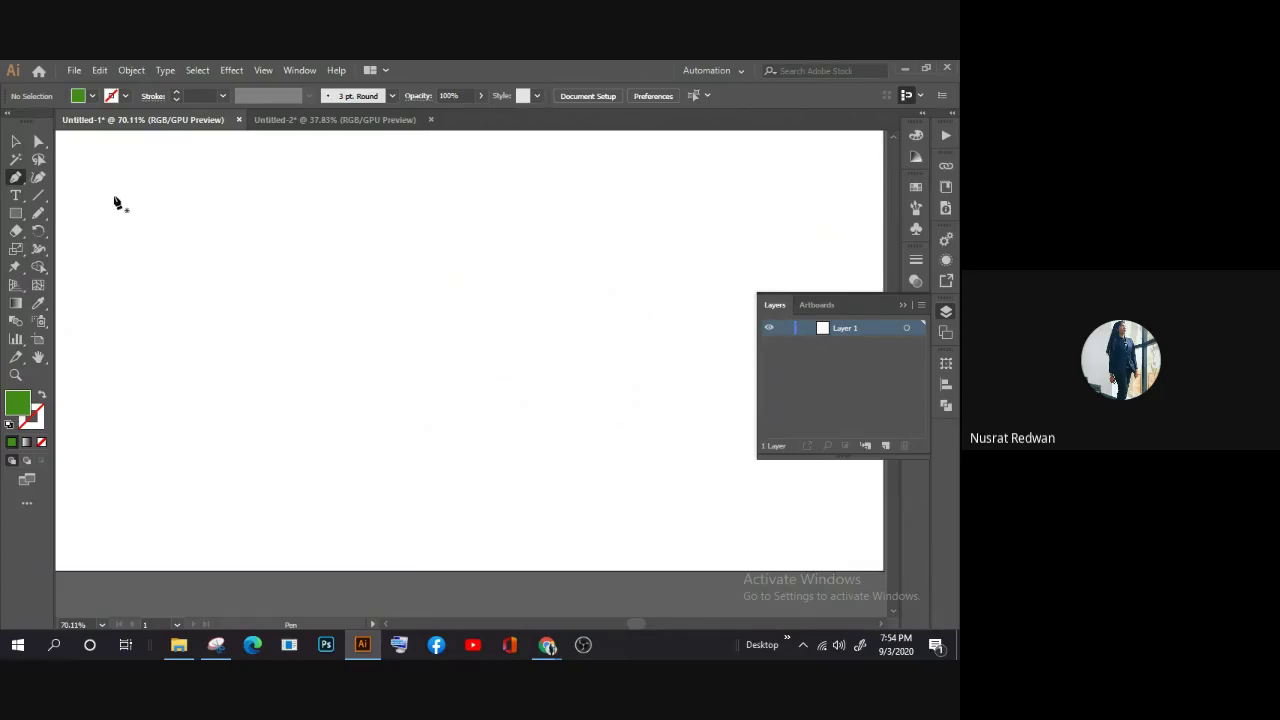
click(367, 237)
click(477, 237)
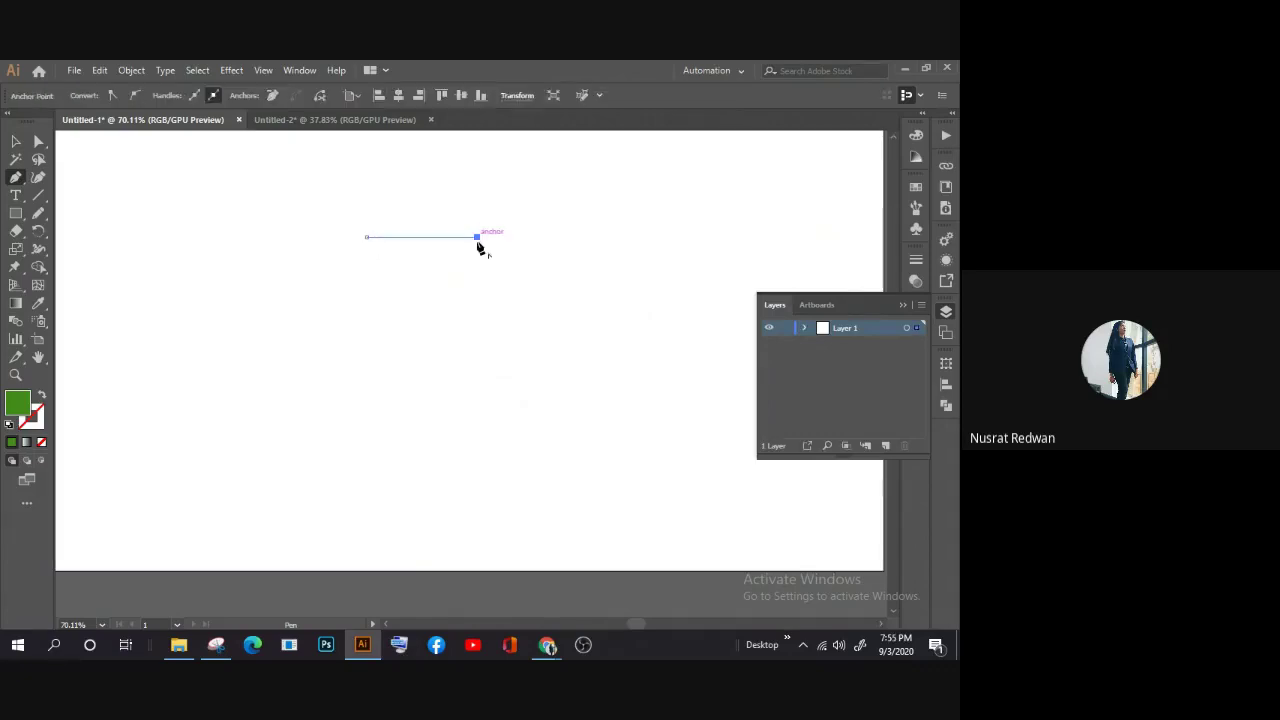
click(477, 337)
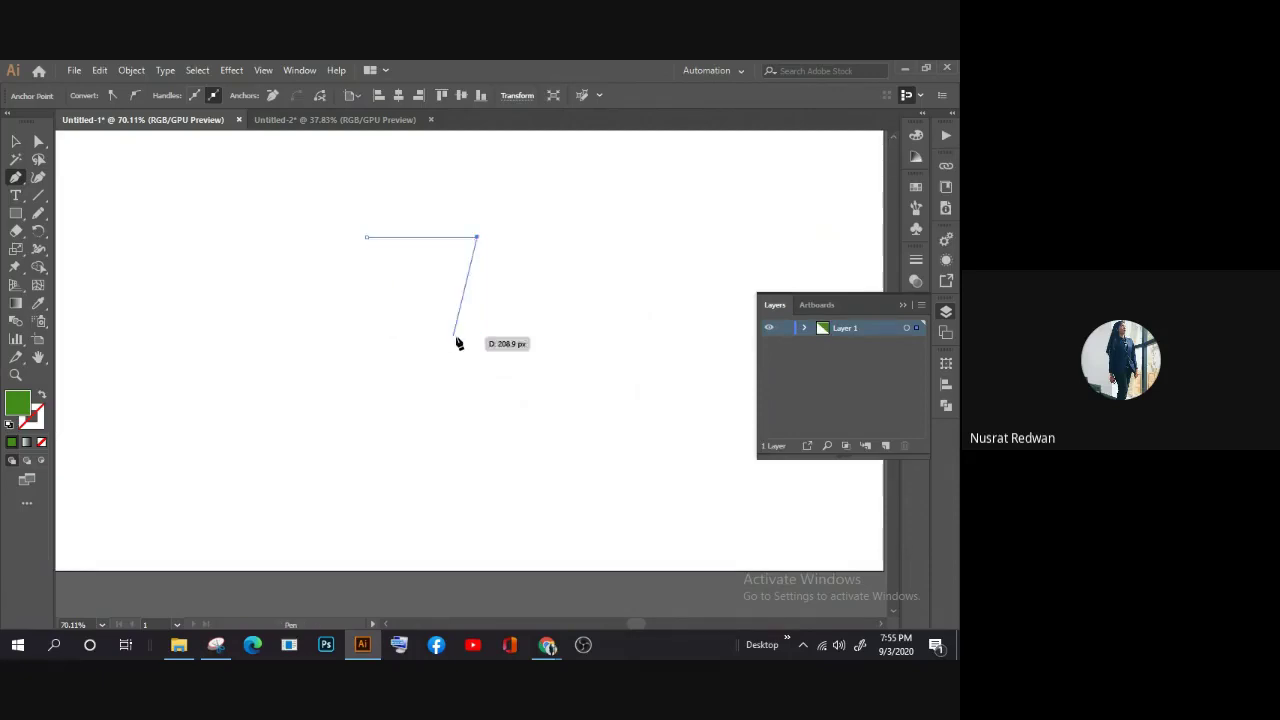
click(477, 336)
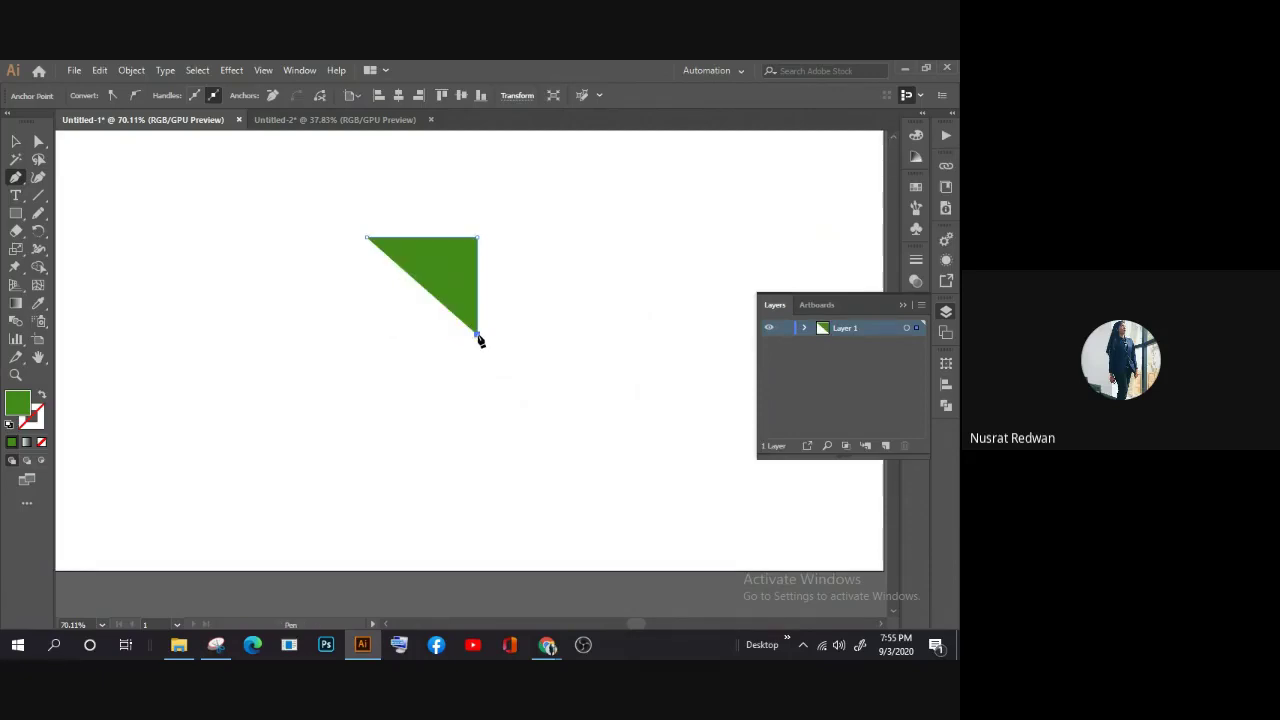
click(366, 335)
click(367, 238)
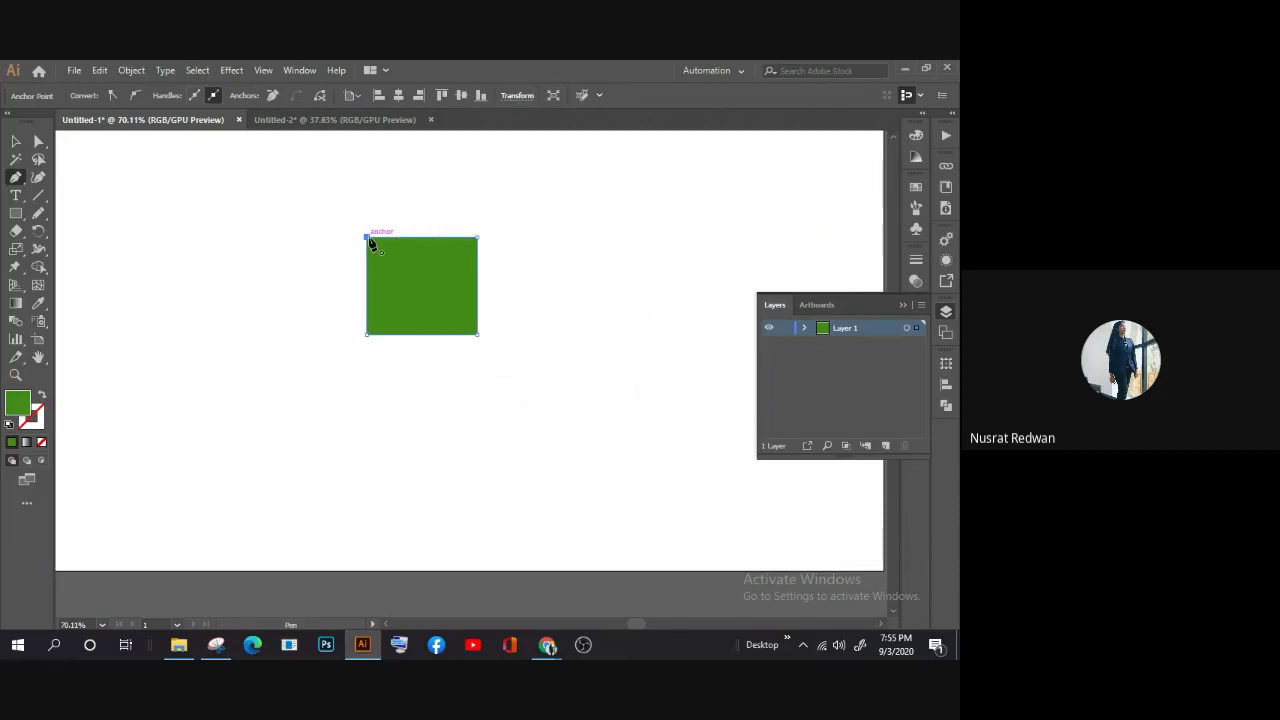
click(16, 141)
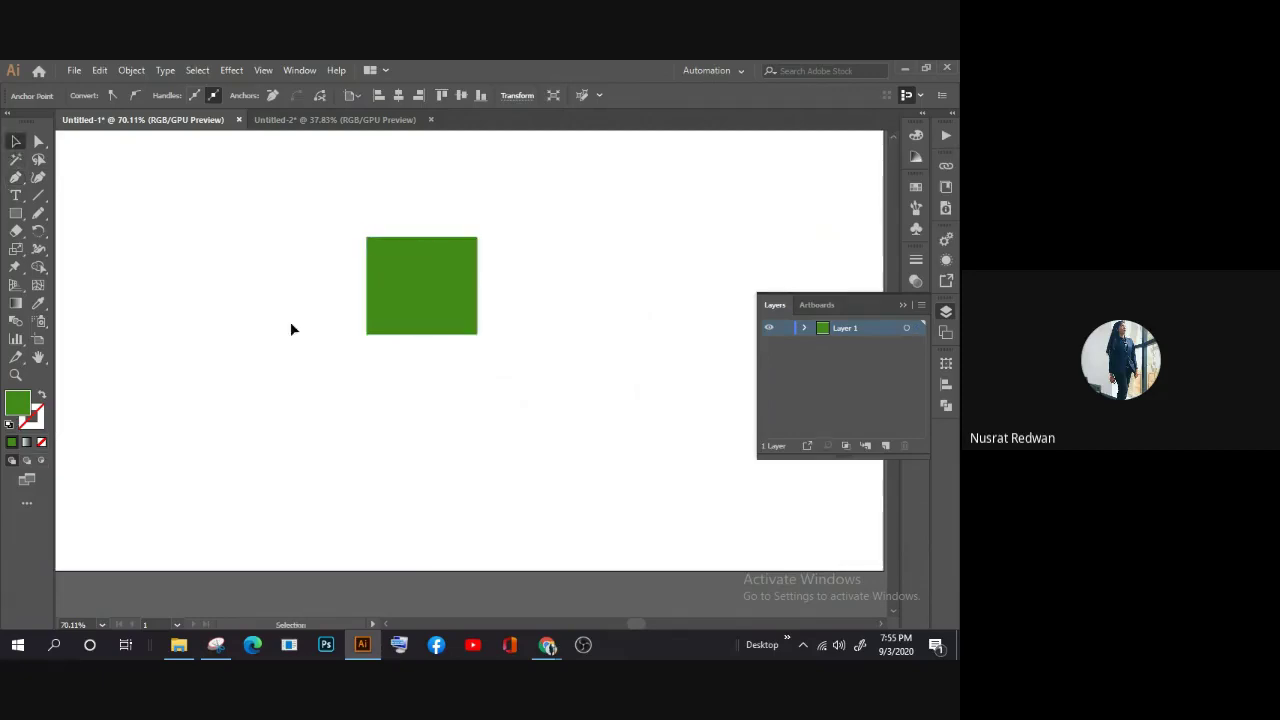
Step: Convert the square's top-left corner into a smooth arc with the Anchor Point tool
click(421, 279)
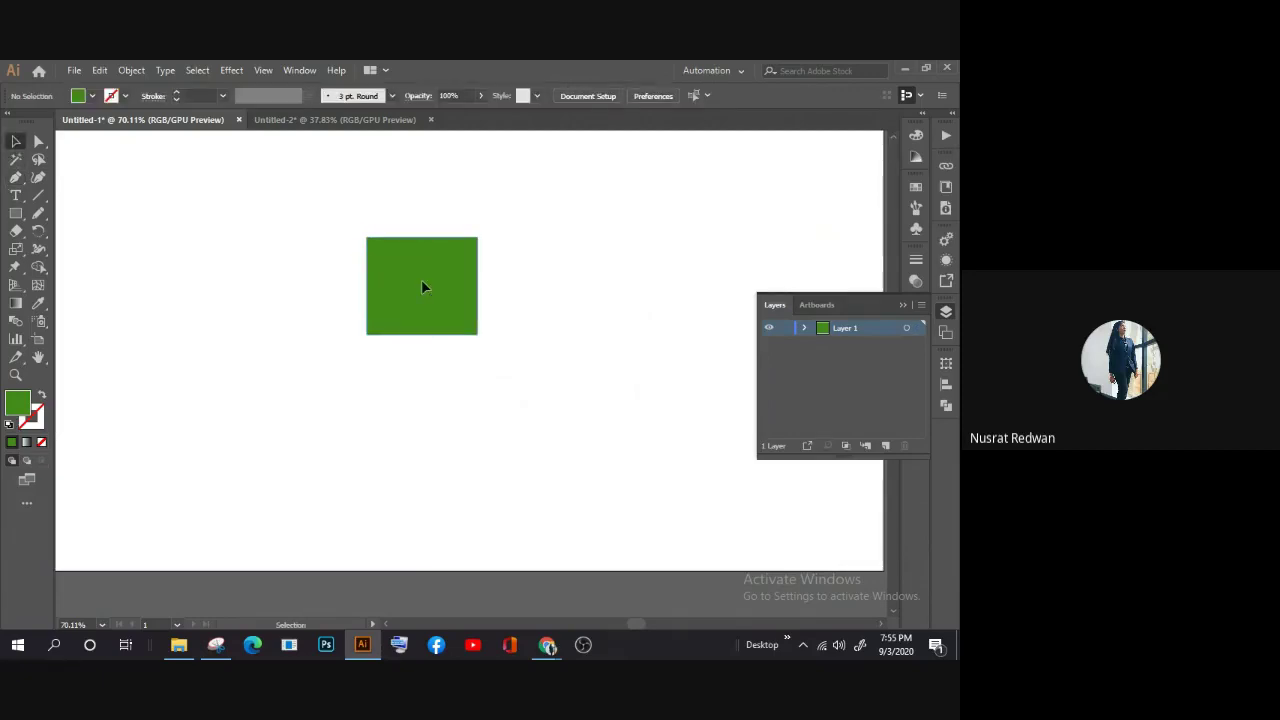
click(17, 178)
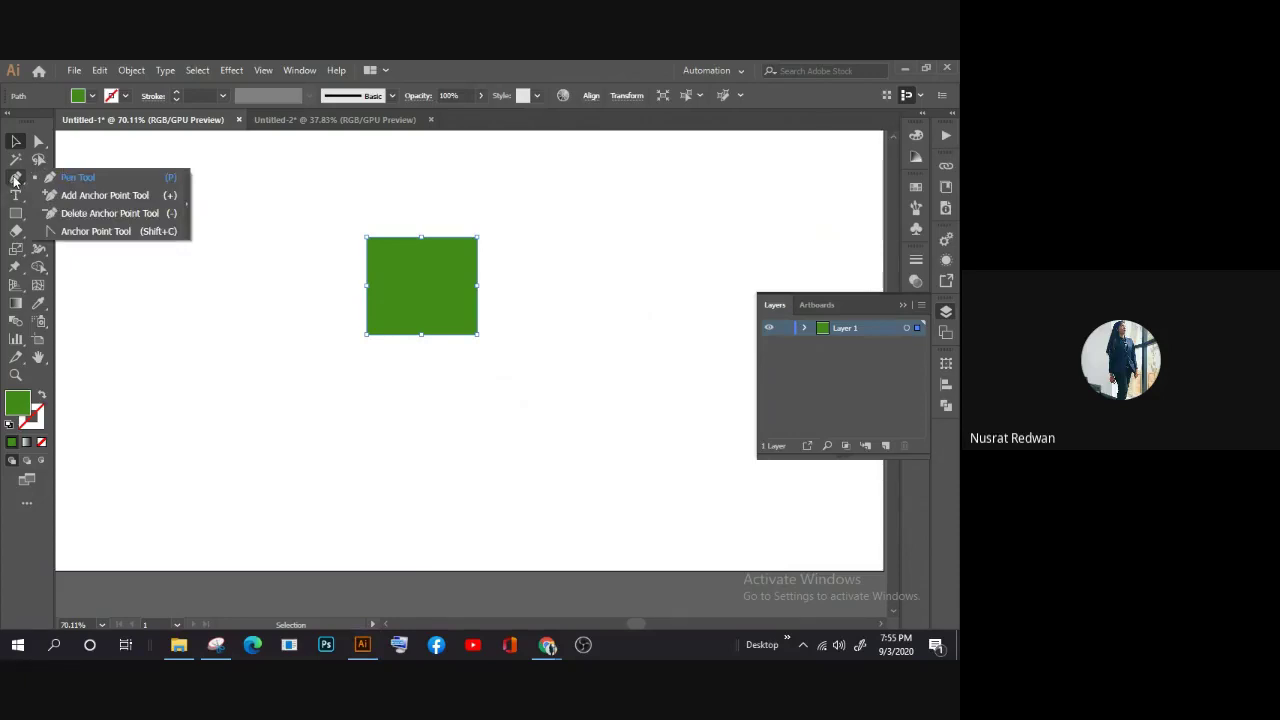
click(79, 233)
scroll(337, 294, up, 3)
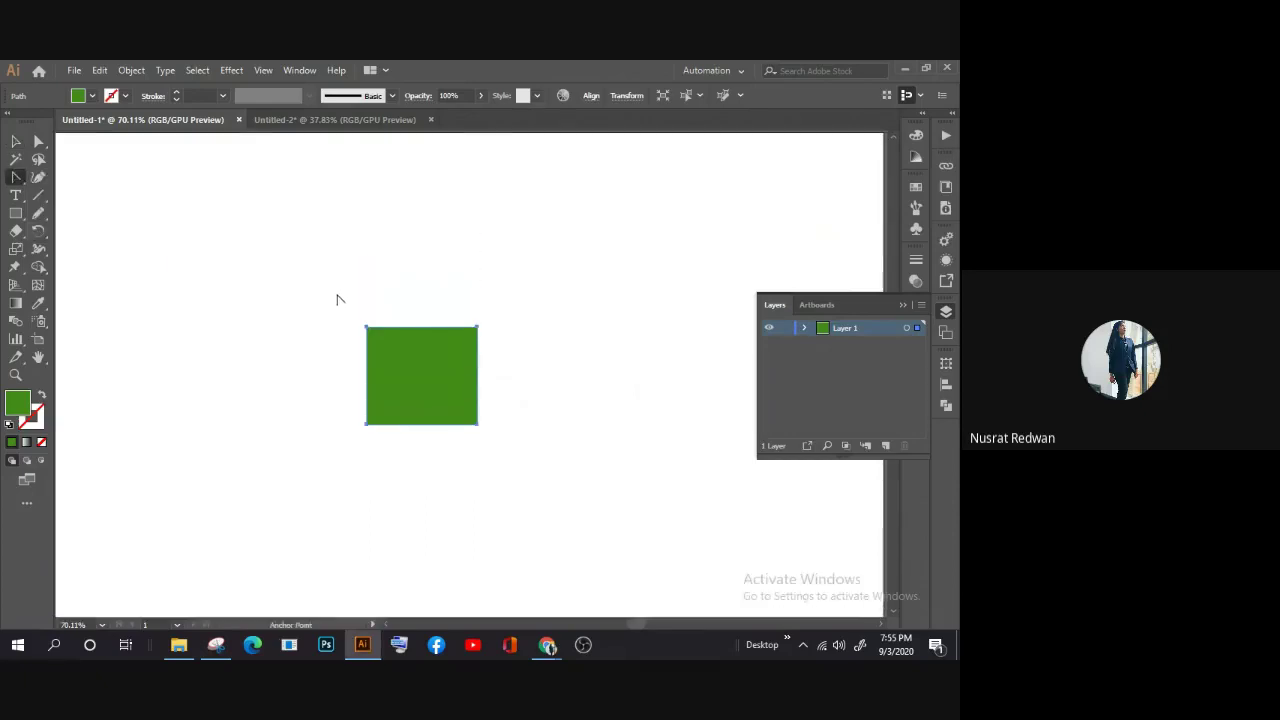
key(z)
drag(366, 343, 509, 377)
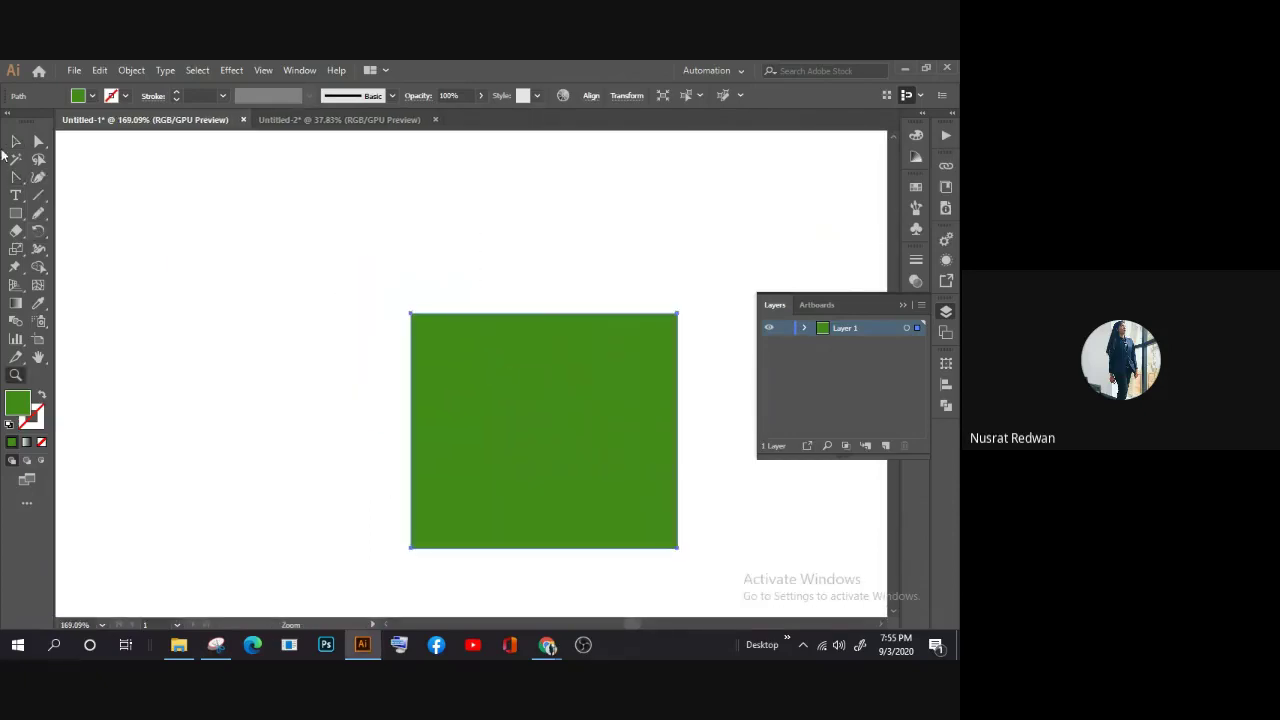
click(17, 178)
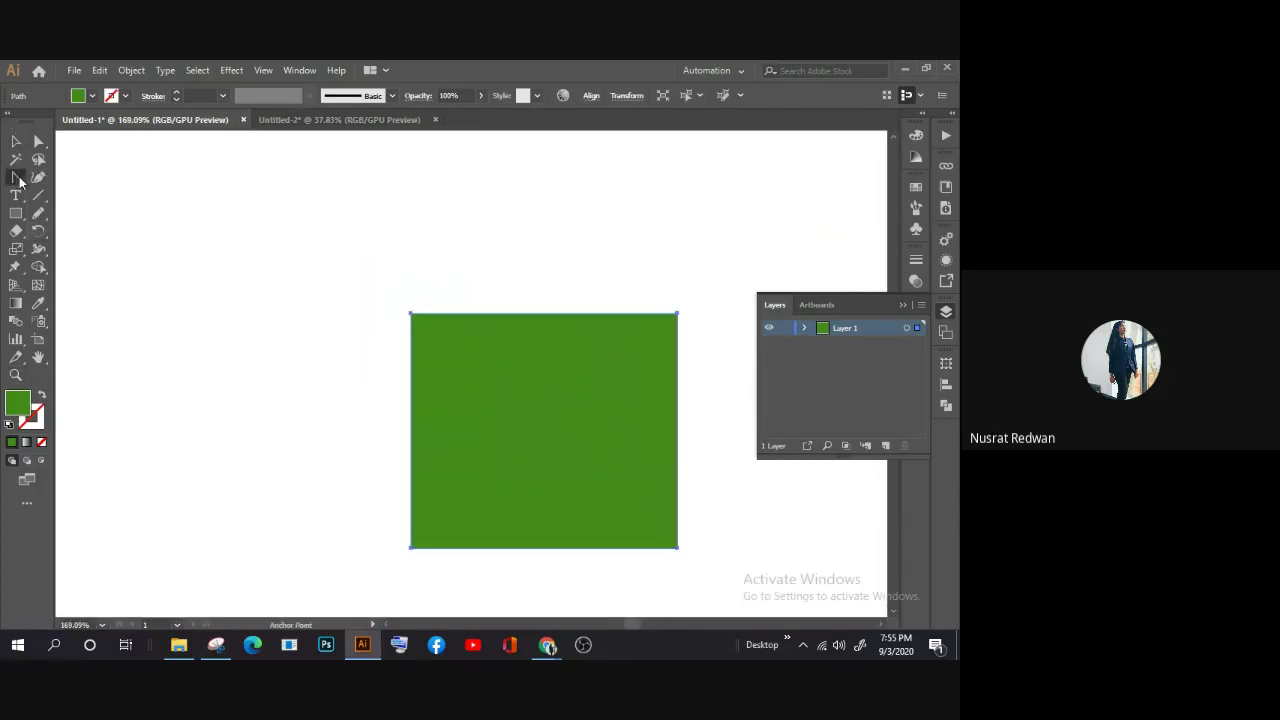
click(410, 314)
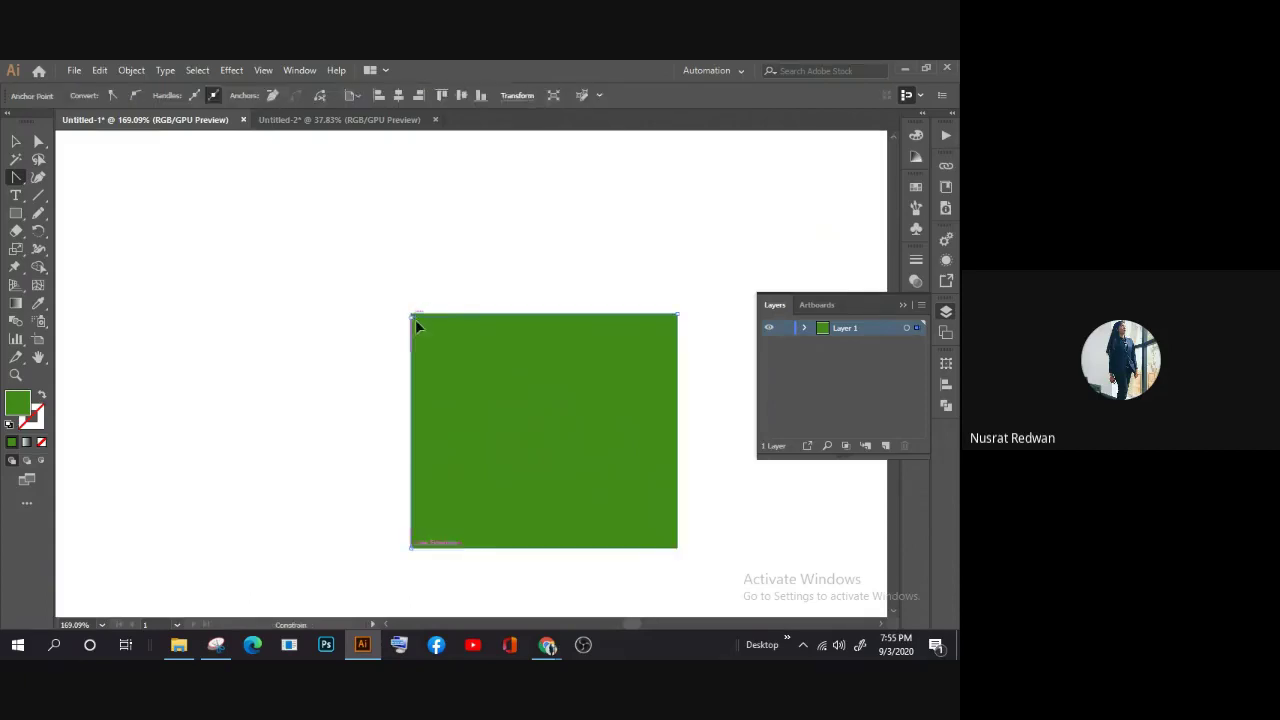
drag(410, 314, 417, 325)
key(ctrl+z)
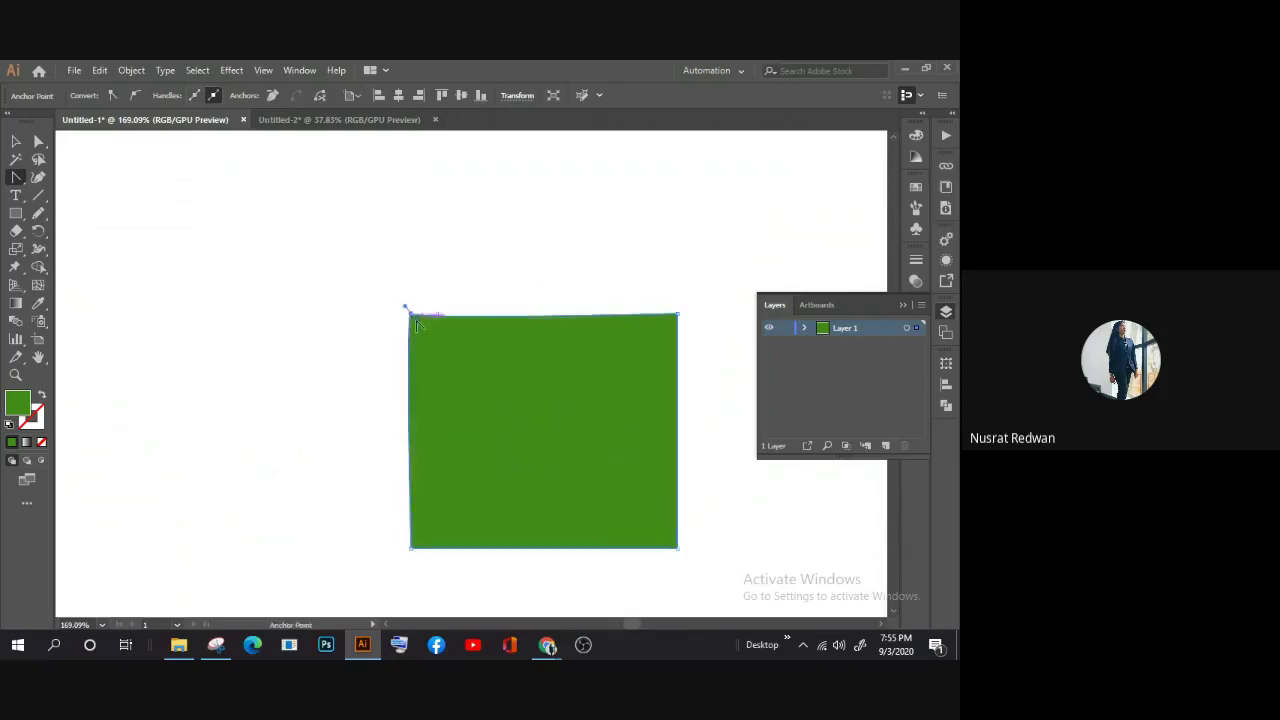
click(415, 318)
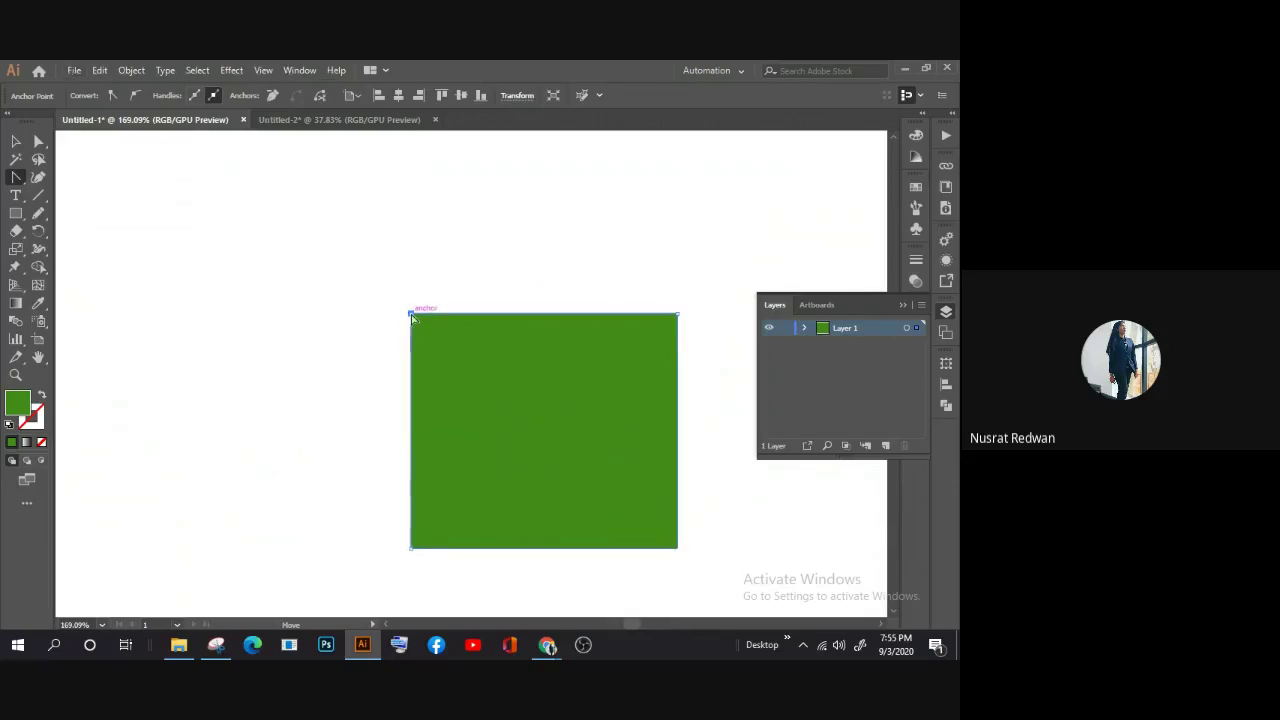
mouse_move(413, 316)
mouse_down()
mouse_move(424, 322)
mouse_move(551, 194)
mouse_move(520, 180)
mouse_move(363, 318)
mouse_move(480, 196)
mouse_move(545, 170)
mouse_move(523, 166)
mouse_up()
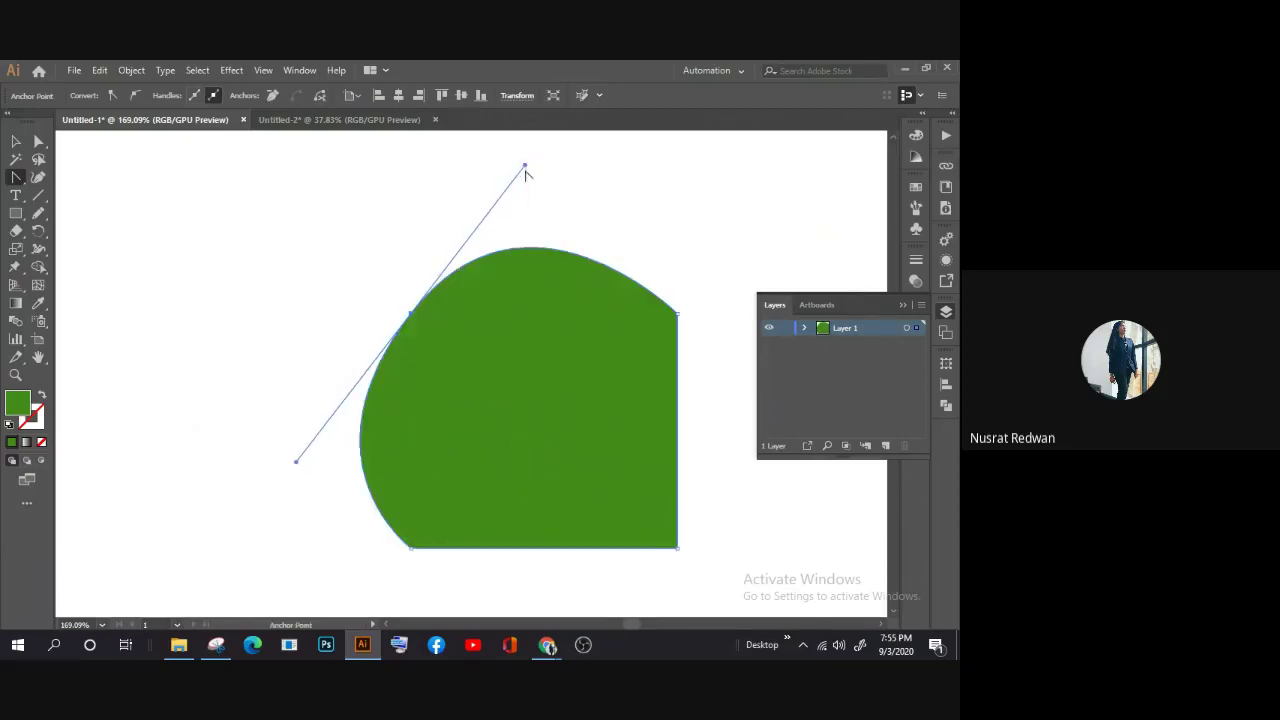
Step: Convert the bottom-right corner into a smooth curve, making the shape a rounded blob
scroll(670, 503, down, 2)
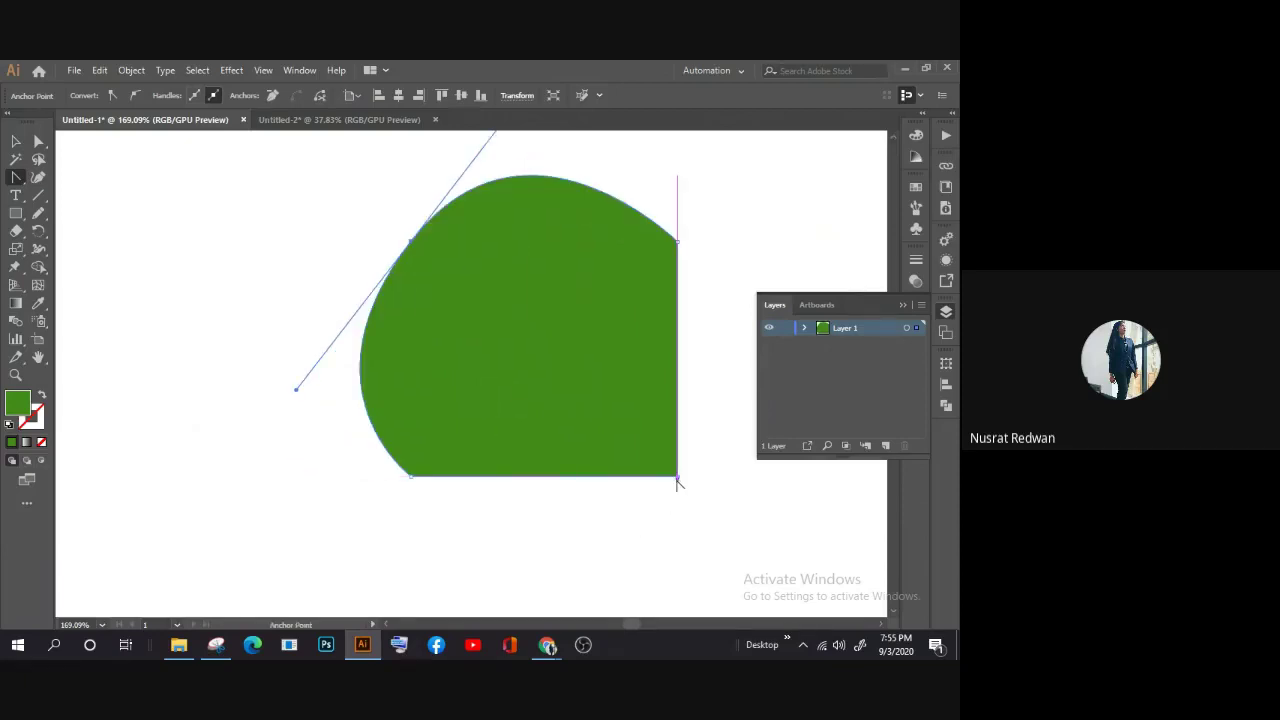
click(677, 477)
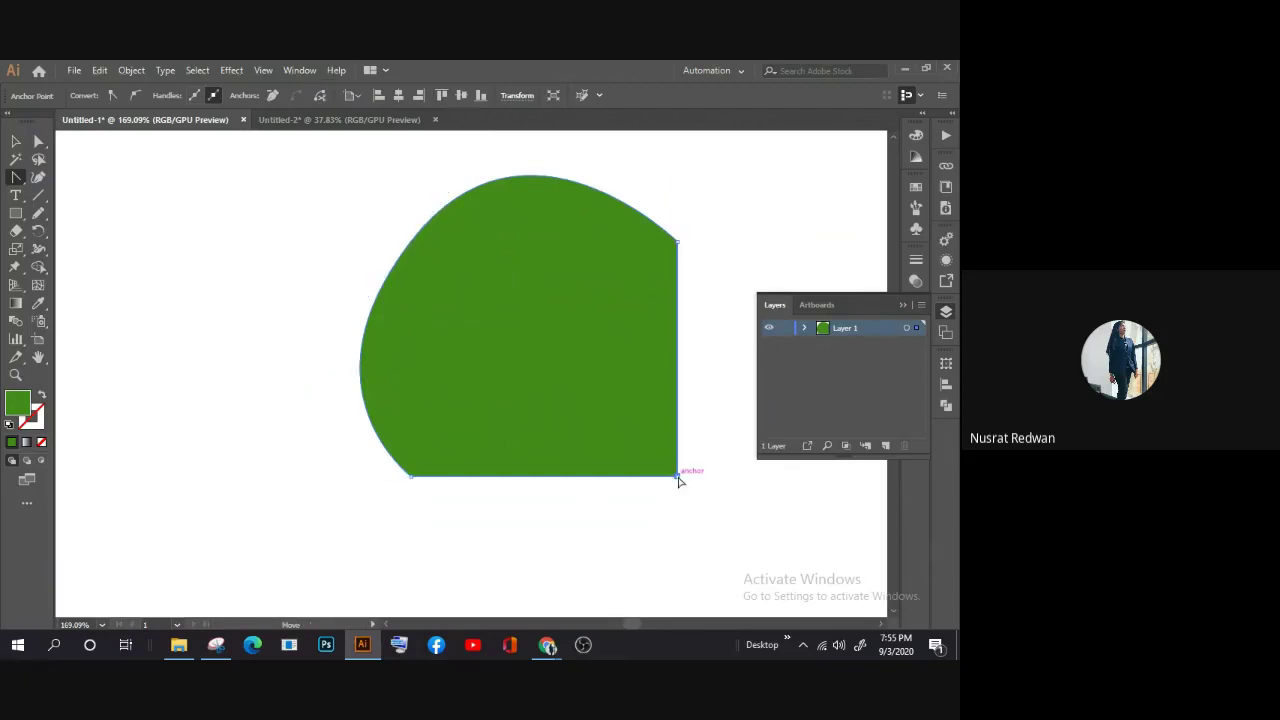
mouse_move(678, 479)
mouse_down()
mouse_move(669, 505)
mouse_move(592, 556)
mouse_move(580, 608)
mouse_move(563, 620)
mouse_up()
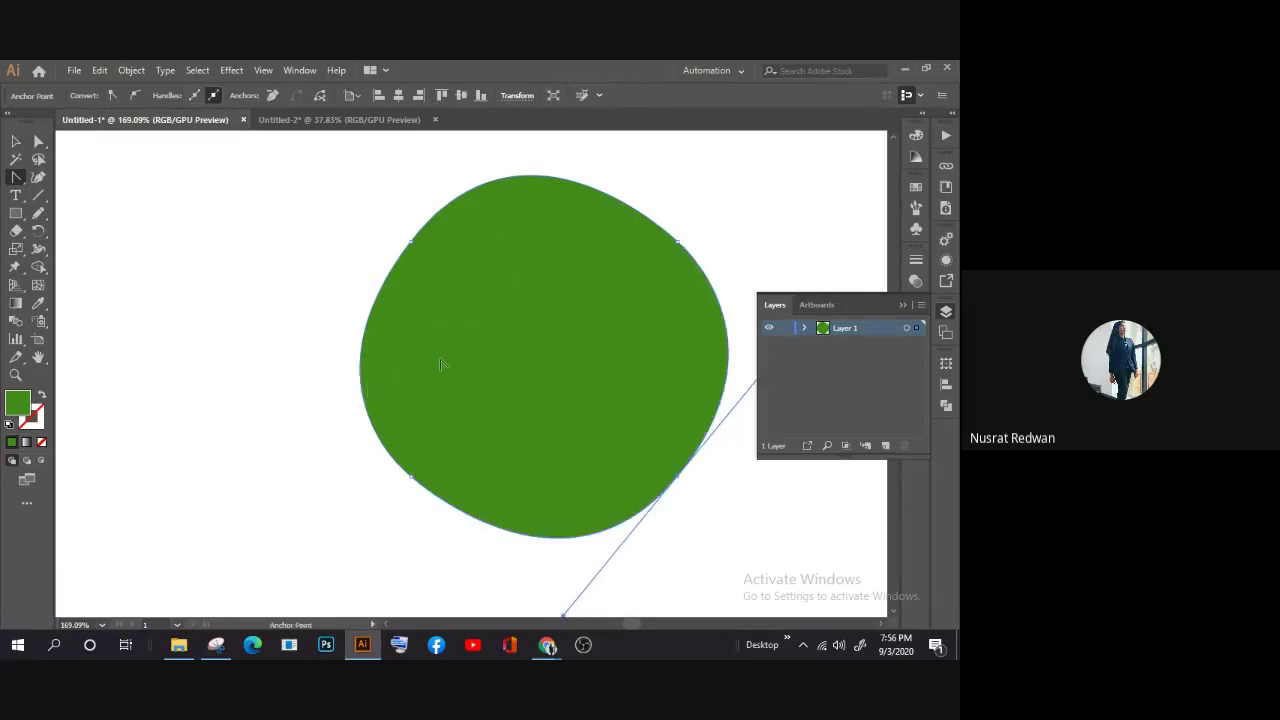
Step: Try rounding the blob's corners with live-corner widgets, then reset the radius to 0 px
click(16, 141)
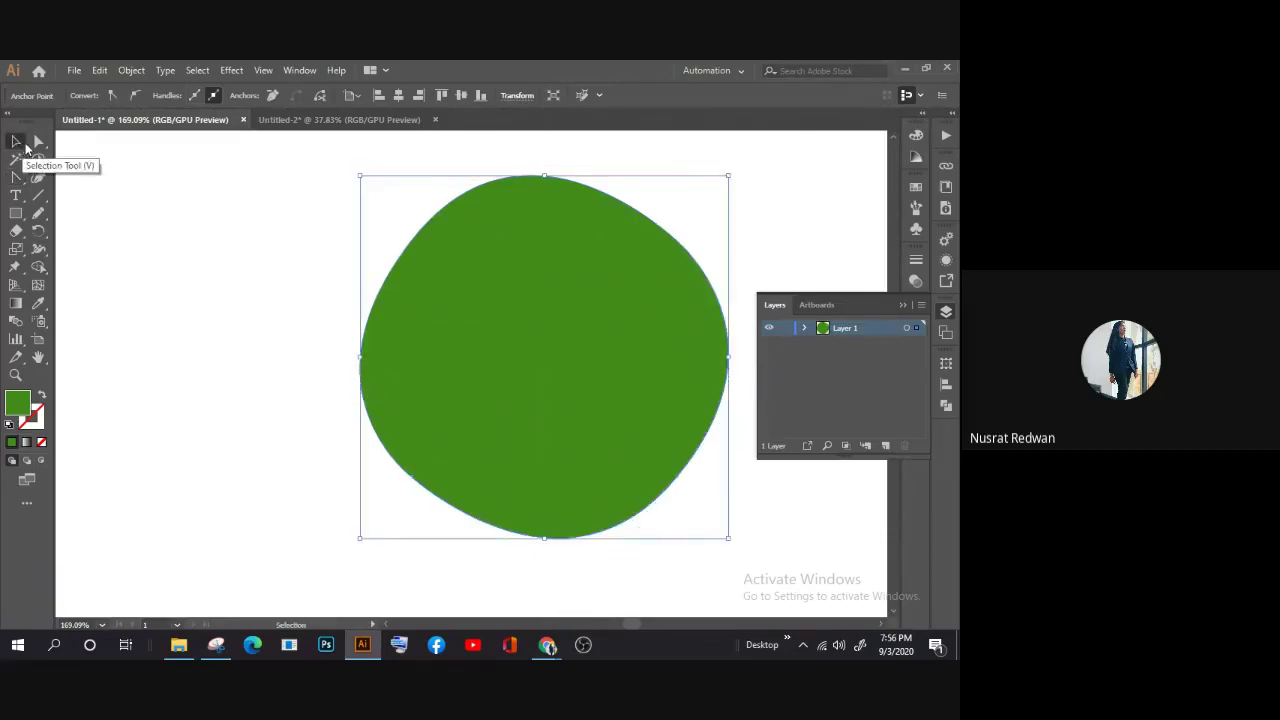
click(236, 205)
click(516, 362)
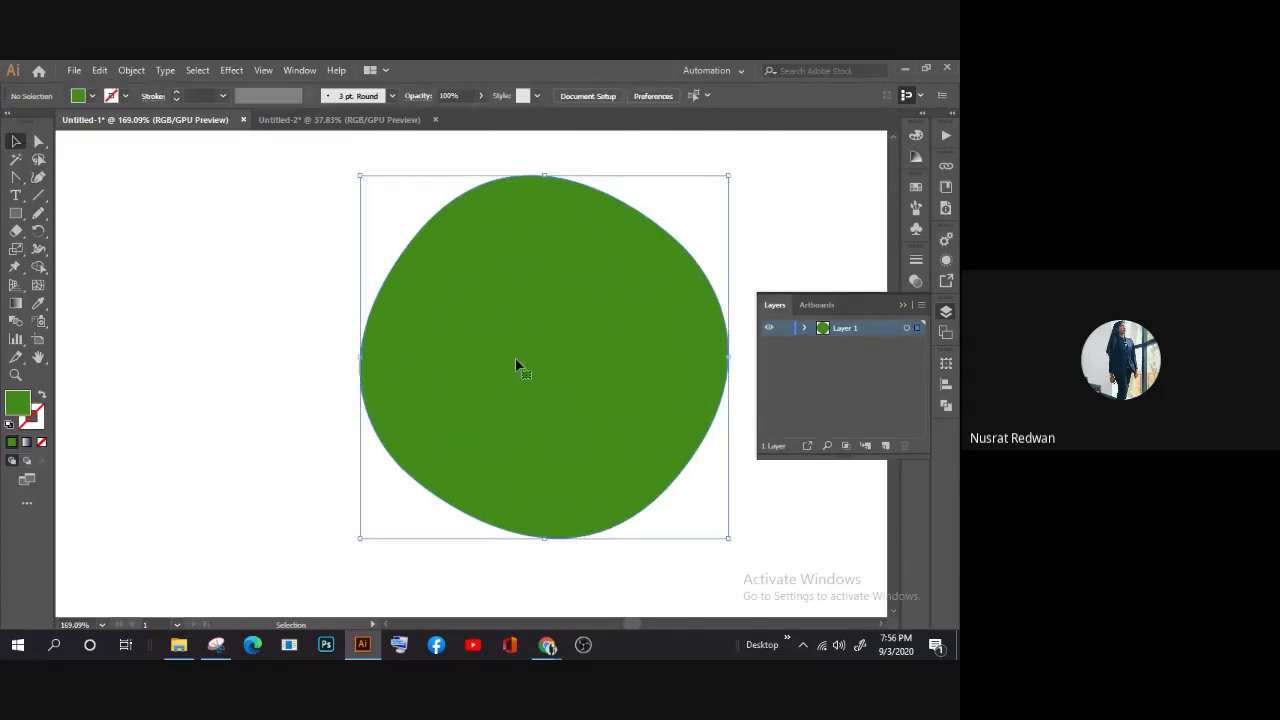
click(38, 141)
mouse_move(687, 232)
mouse_down()
mouse_move(756, 165)
mouse_move(514, 386)
mouse_up()
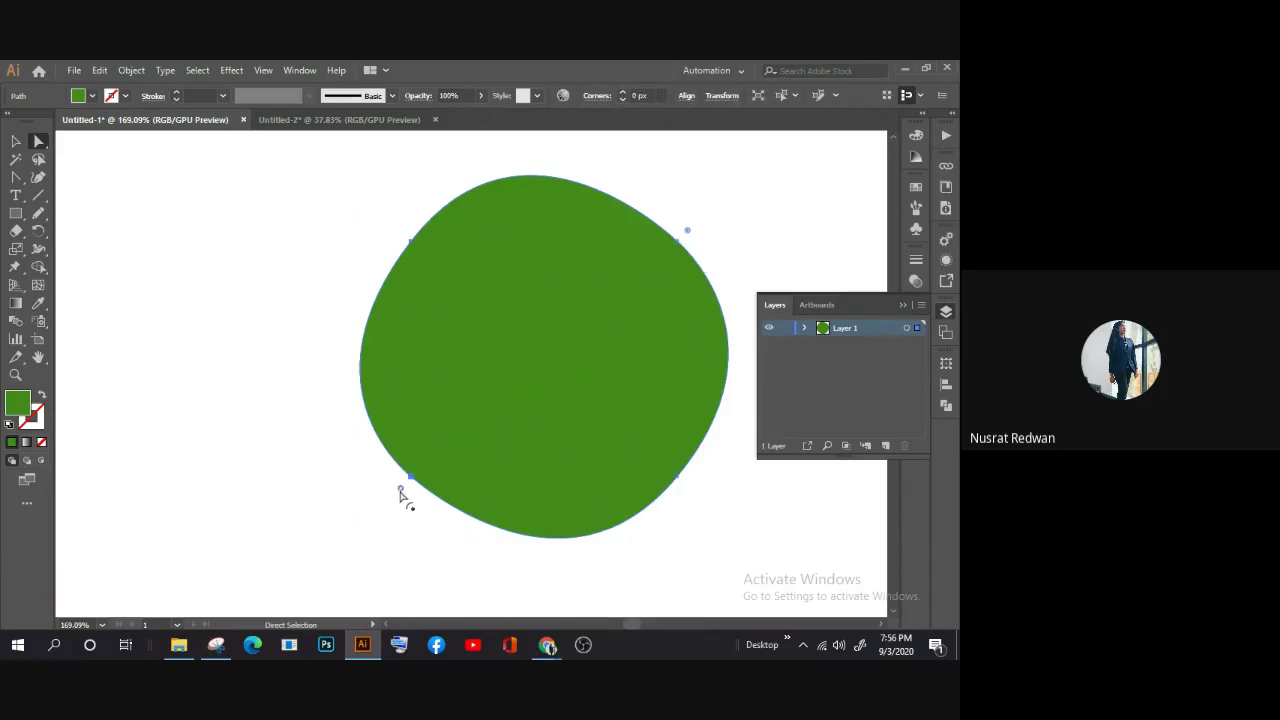
drag(400, 490, 563, 380)
click(332, 440)
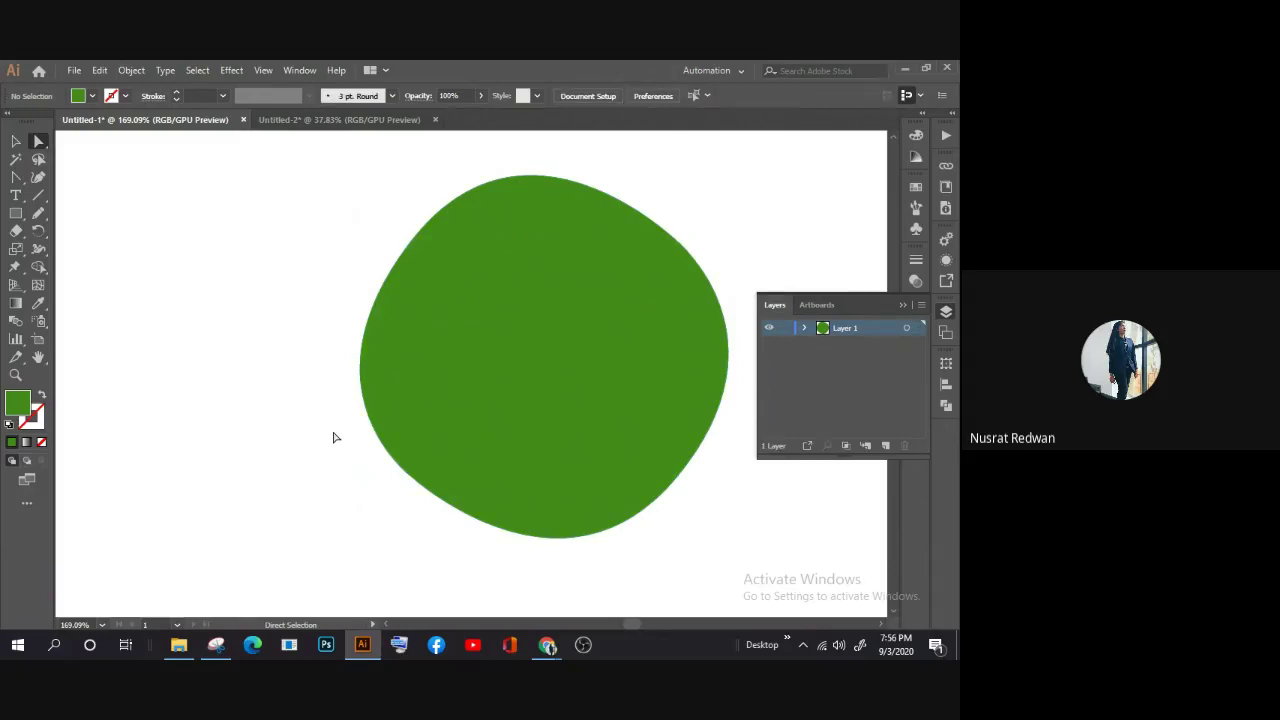
click(577, 343)
Step: Zoom in to inspect the blob's lower-left edge, then zoom back out
scroll(560, 355, right, 2)
scroll(400, 430, down, 1)
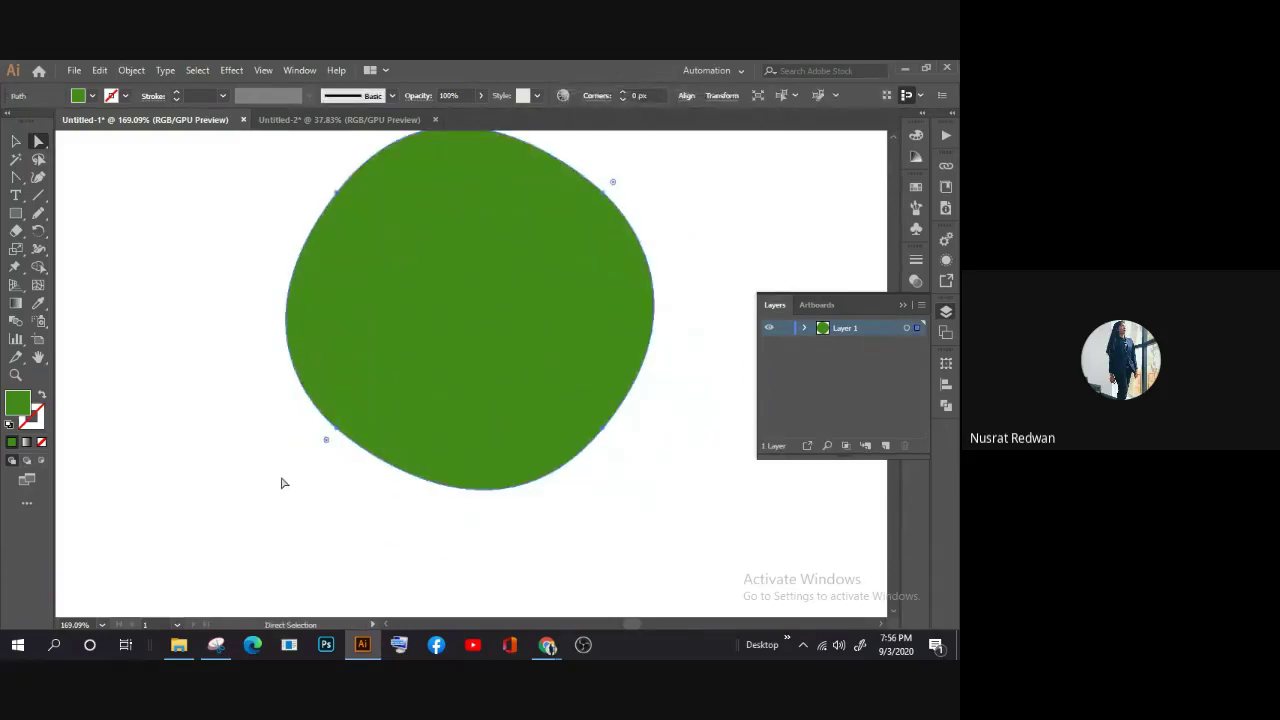
key(z)
drag(337, 420, 640, 477)
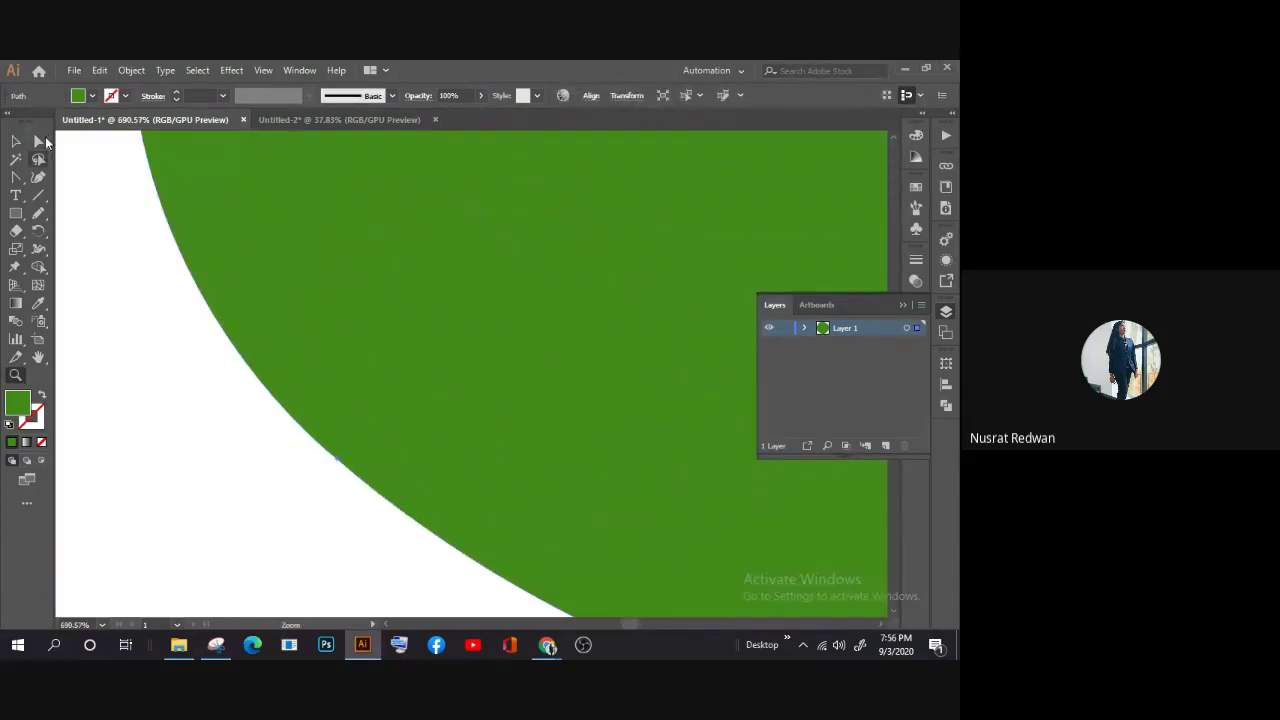
drag(500, 380, 283, 443)
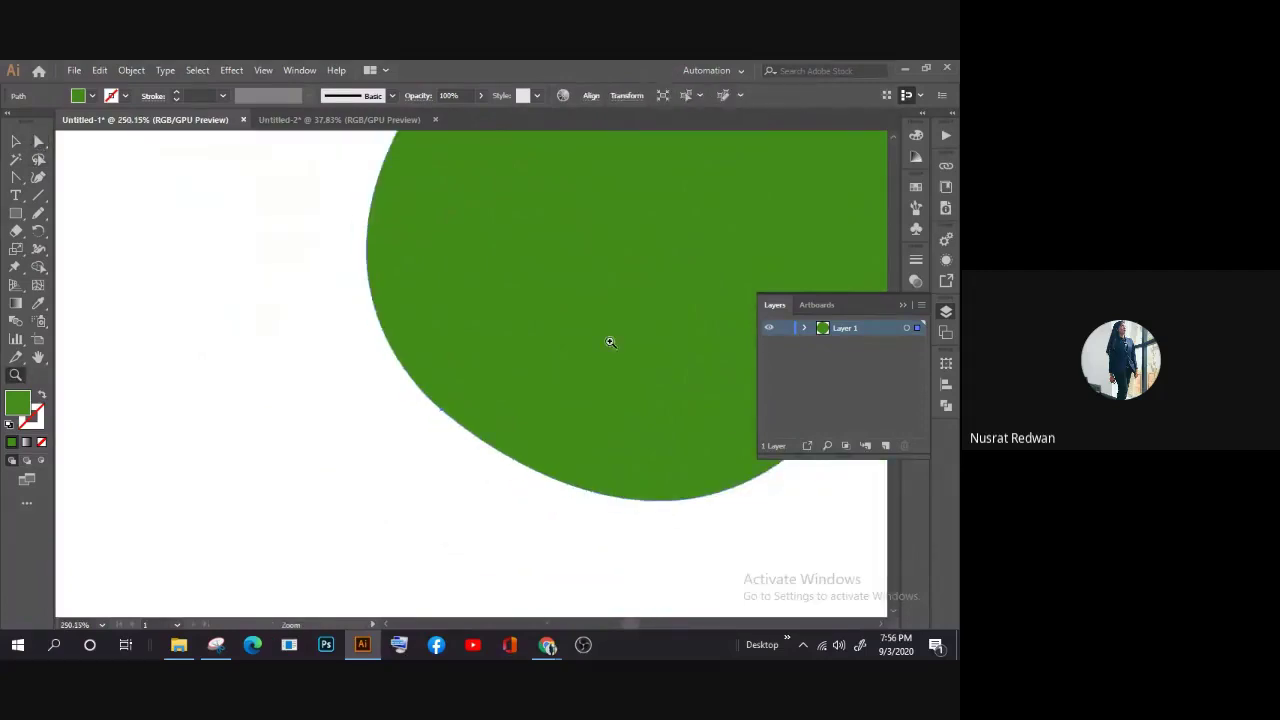
drag(610, 342, 457, 403)
scroll(551, 380, up, 1)
drag(591, 389, 524, 421)
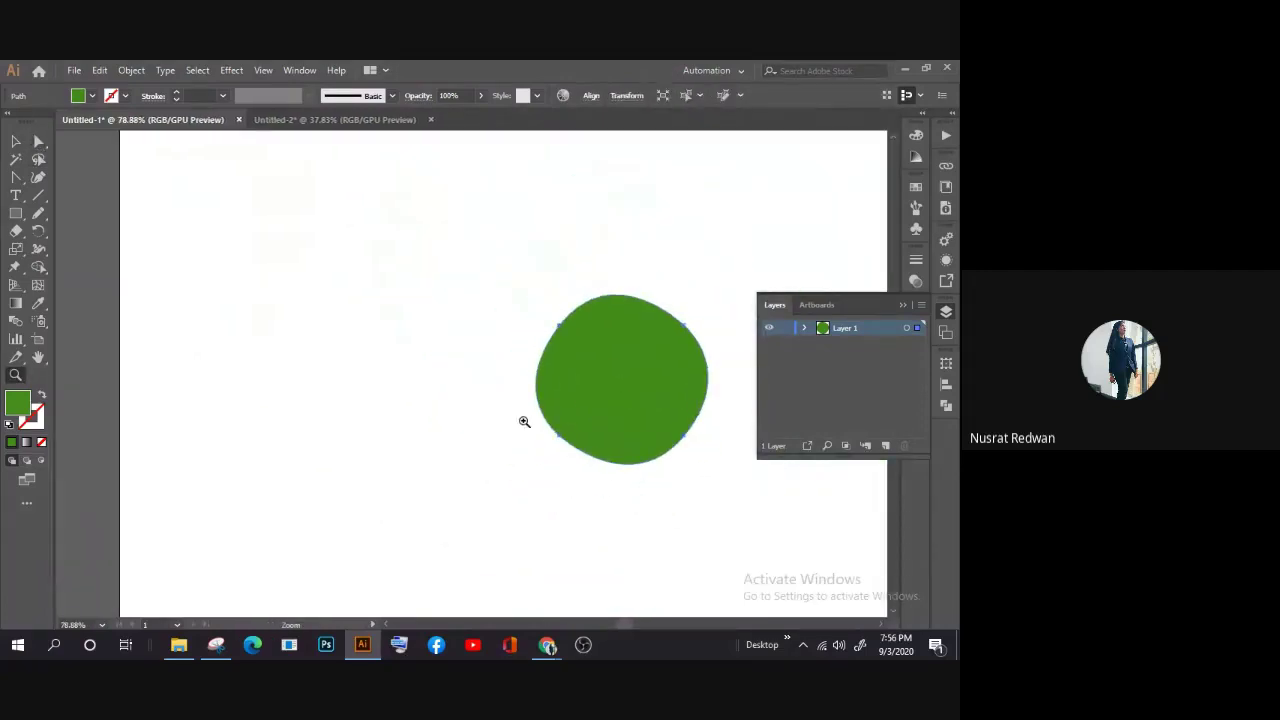
scroll(524, 421, up, 1)
Step: Zoom out to the whole artboard and select the green blob as one object
click(16, 141)
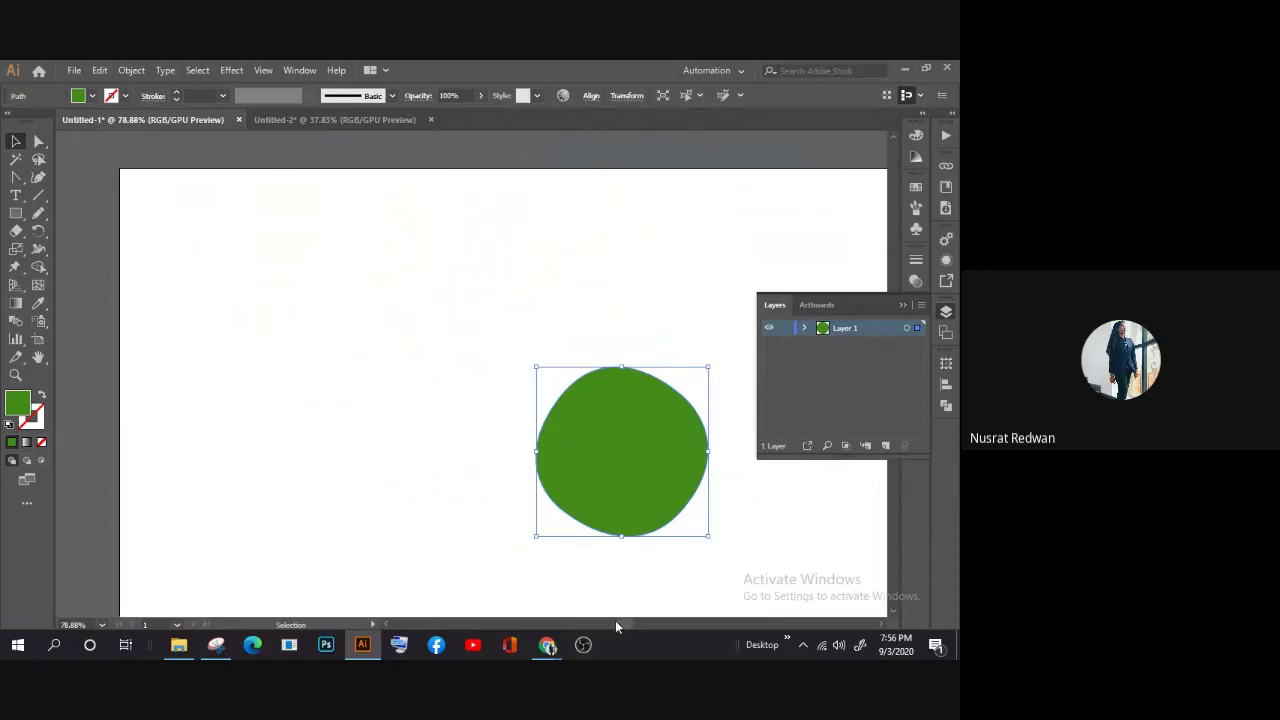
drag(615, 625, 645, 623)
scroll(451, 477, down, 2)
key(z)
drag(457, 440, 359, 461)
click(16, 141)
click(395, 386)
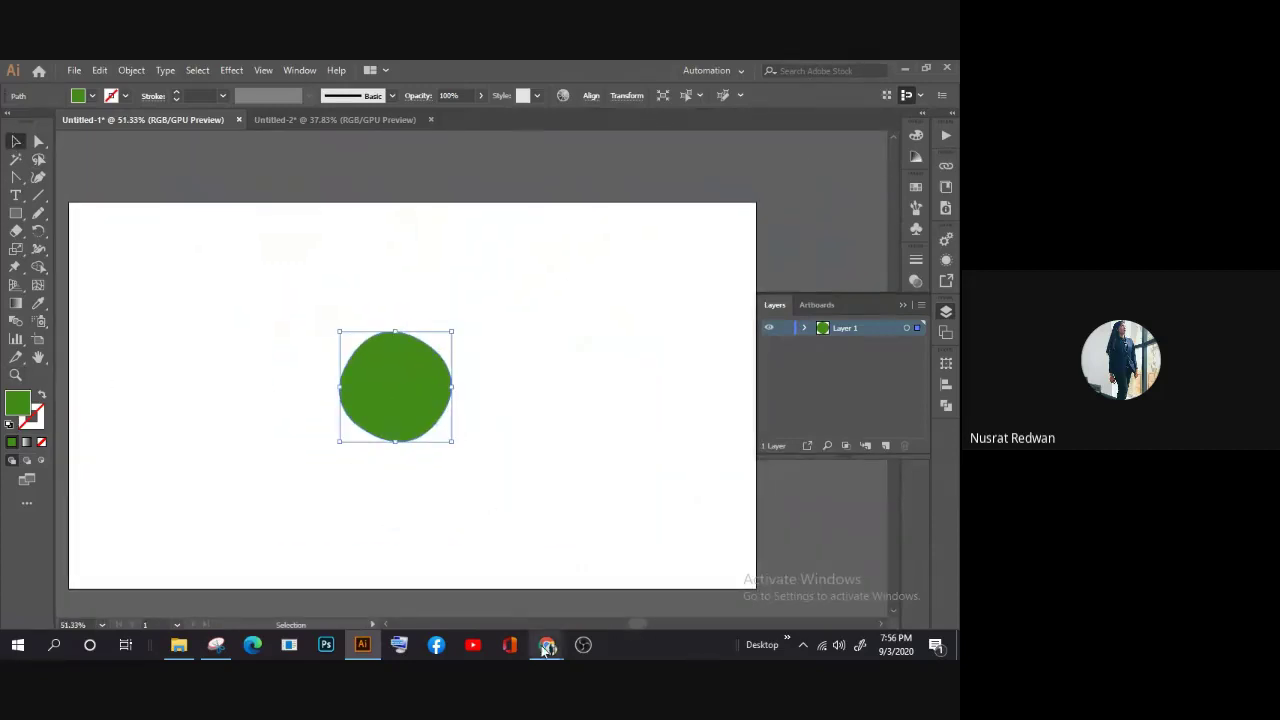
Step: Read the Chat tab in Google Meet's meeting details, then minimise Chrome
mouse_move(547, 645)
click(465, 575)
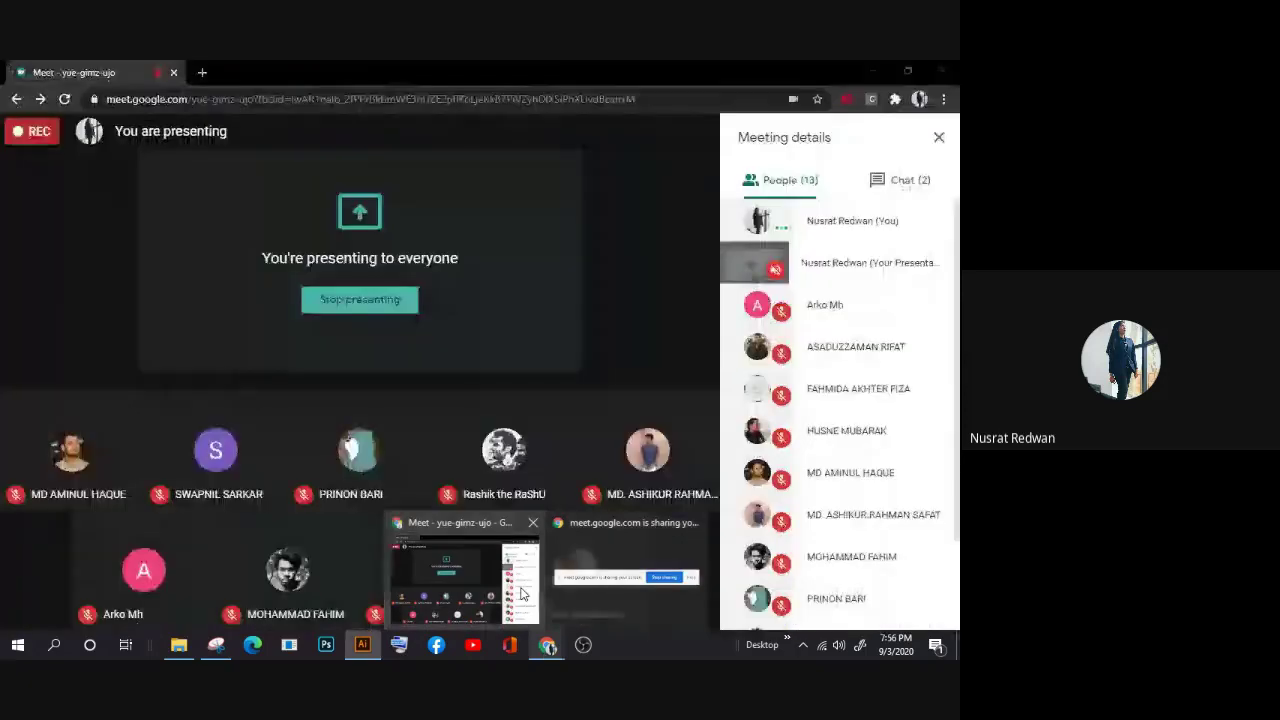
click(903, 180)
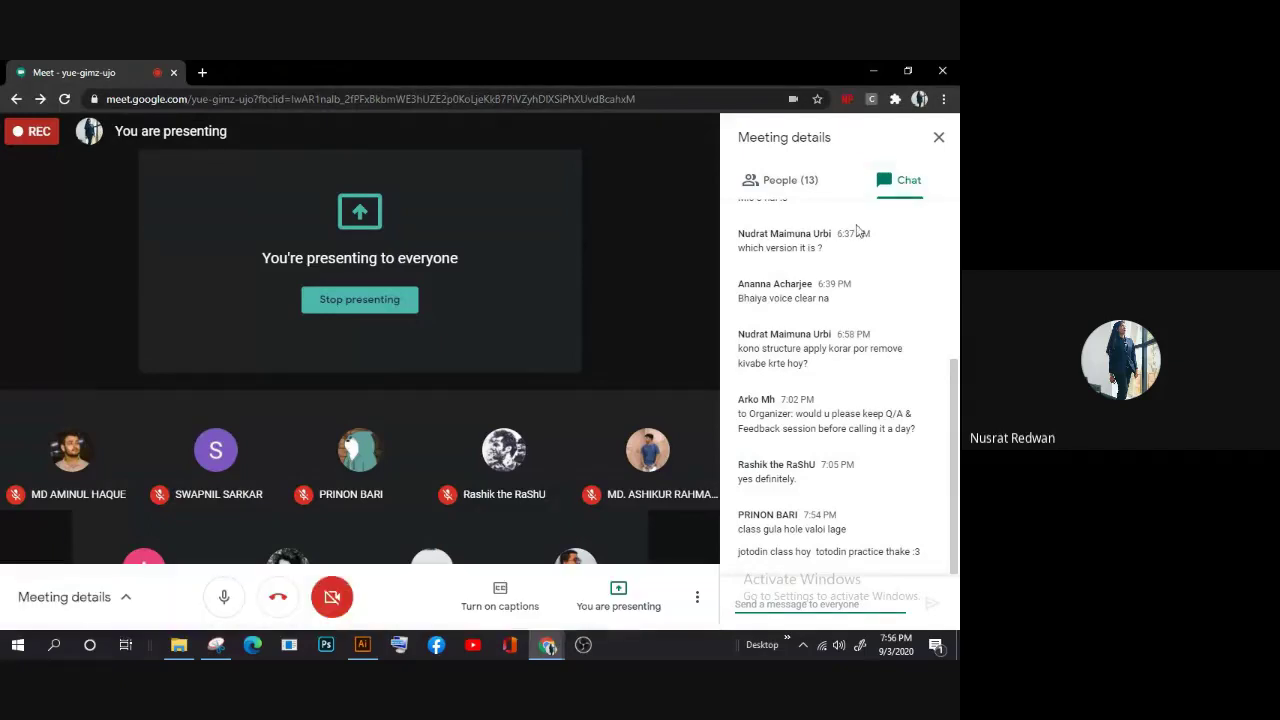
click(866, 68)
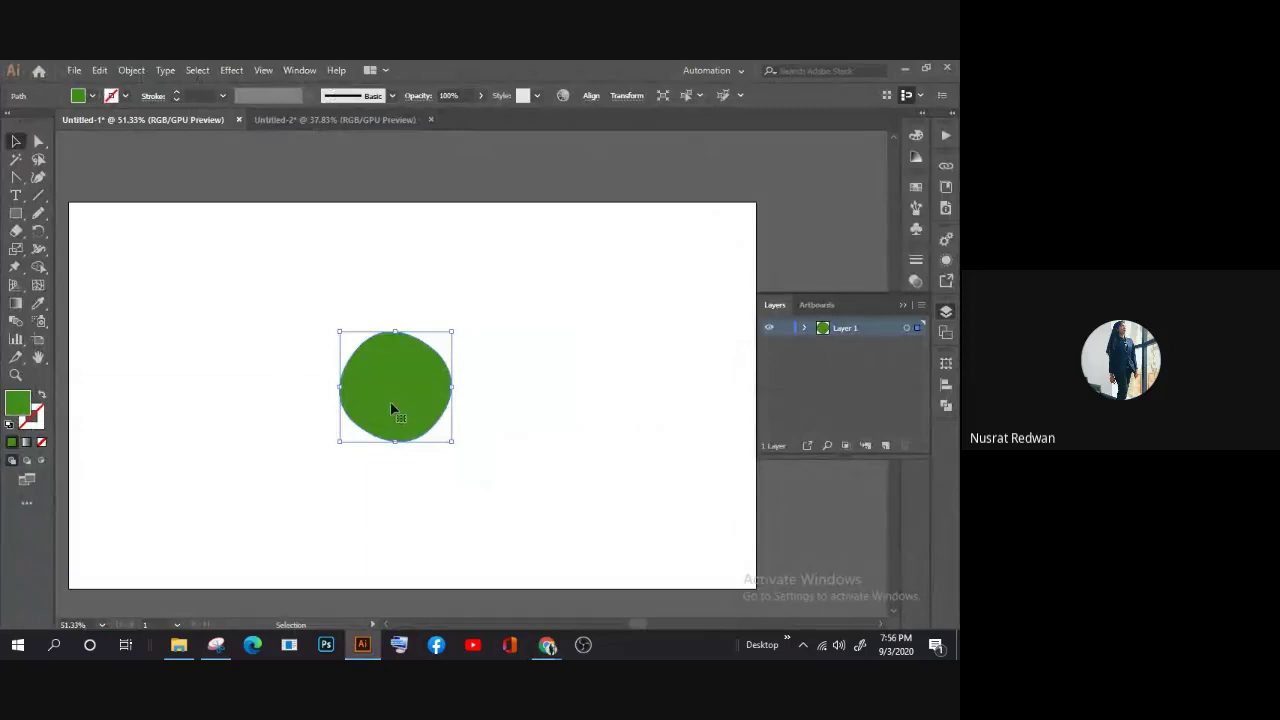
Step: Zoom in on the green blob, select it and delete it
key(z)
drag(374, 397, 539, 461)
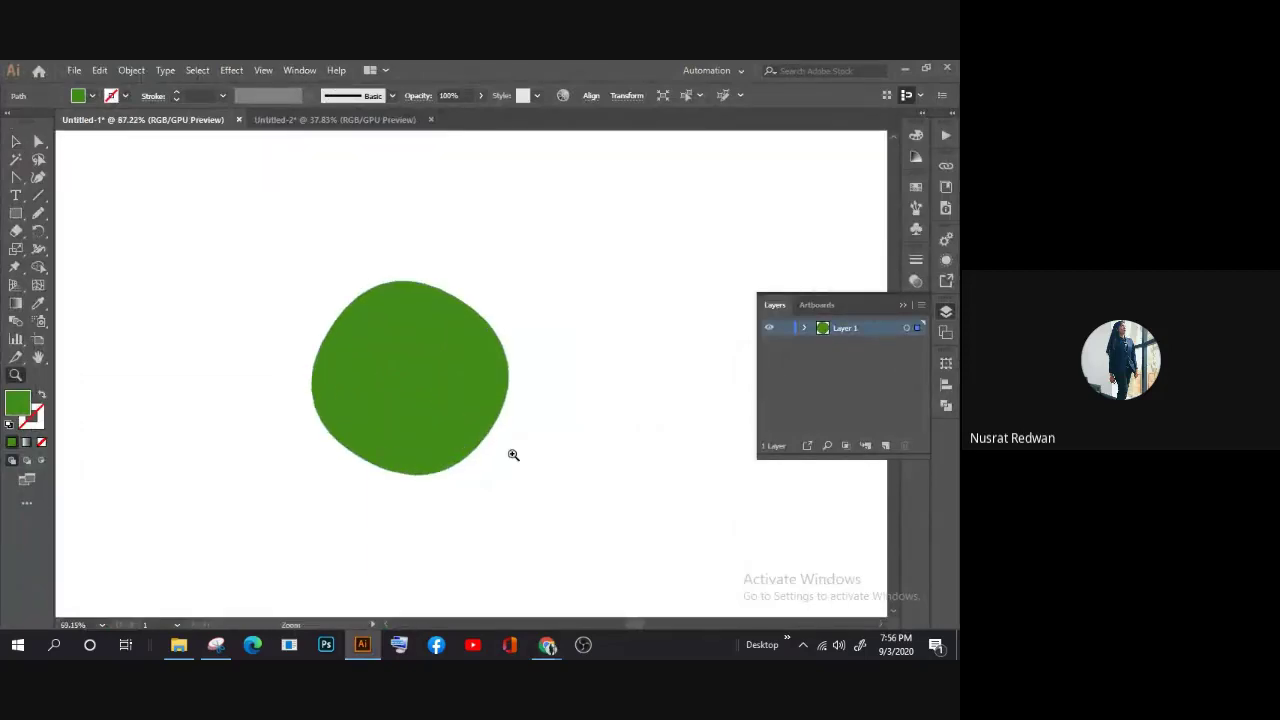
click(16, 141)
click(214, 243)
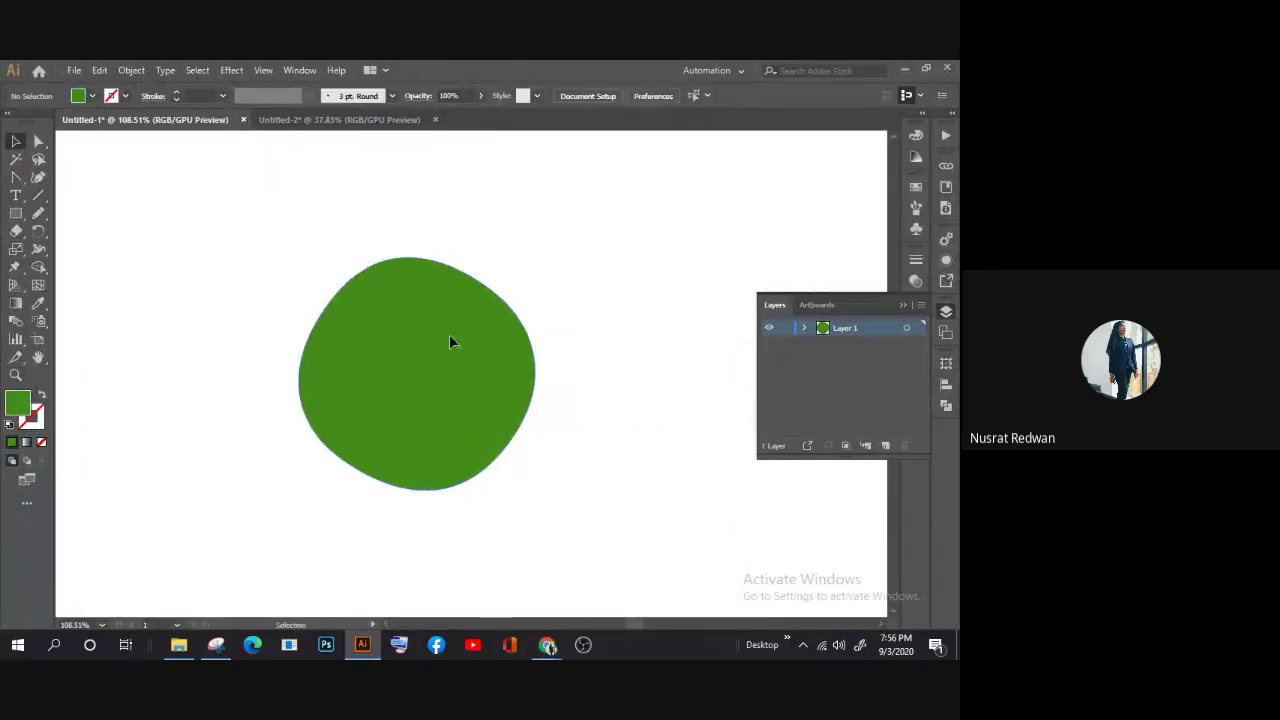
click(449, 334)
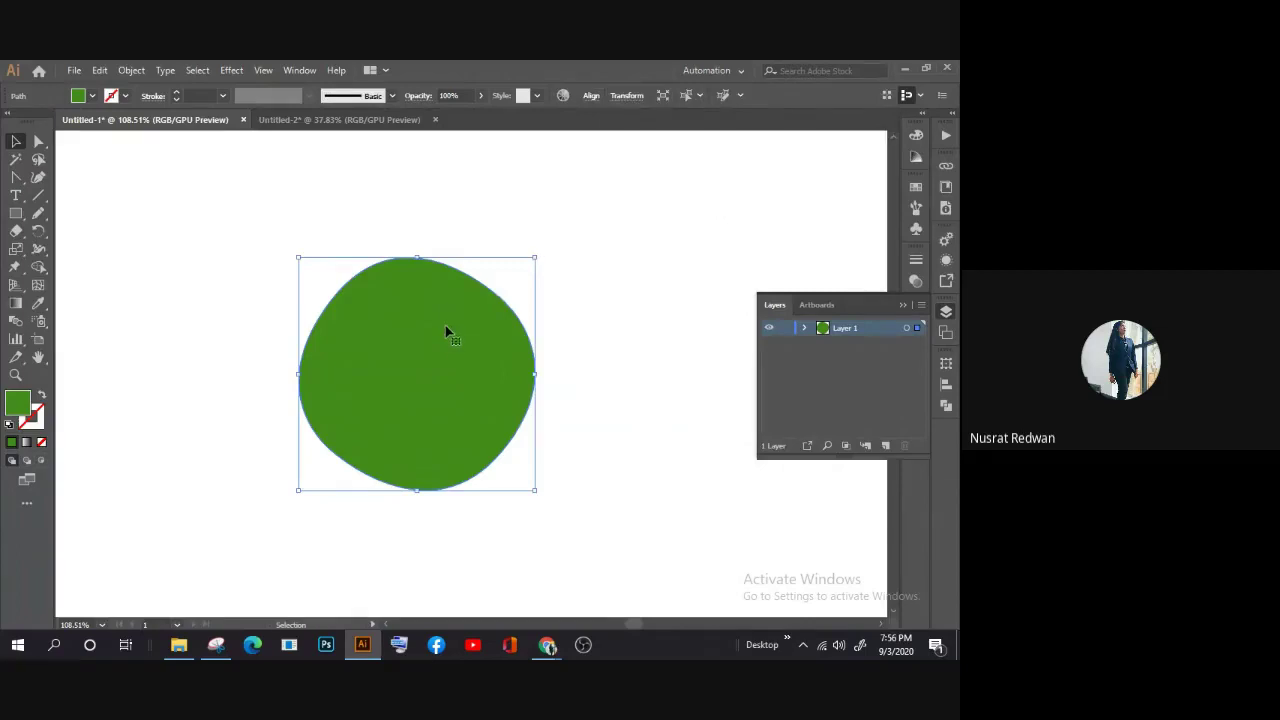
key(Delete)
Step: In Untitled-2, add a placeholder 'Lorem ipsum' text object, then dismiss it
key(z)
drag(455, 310, 360, 305)
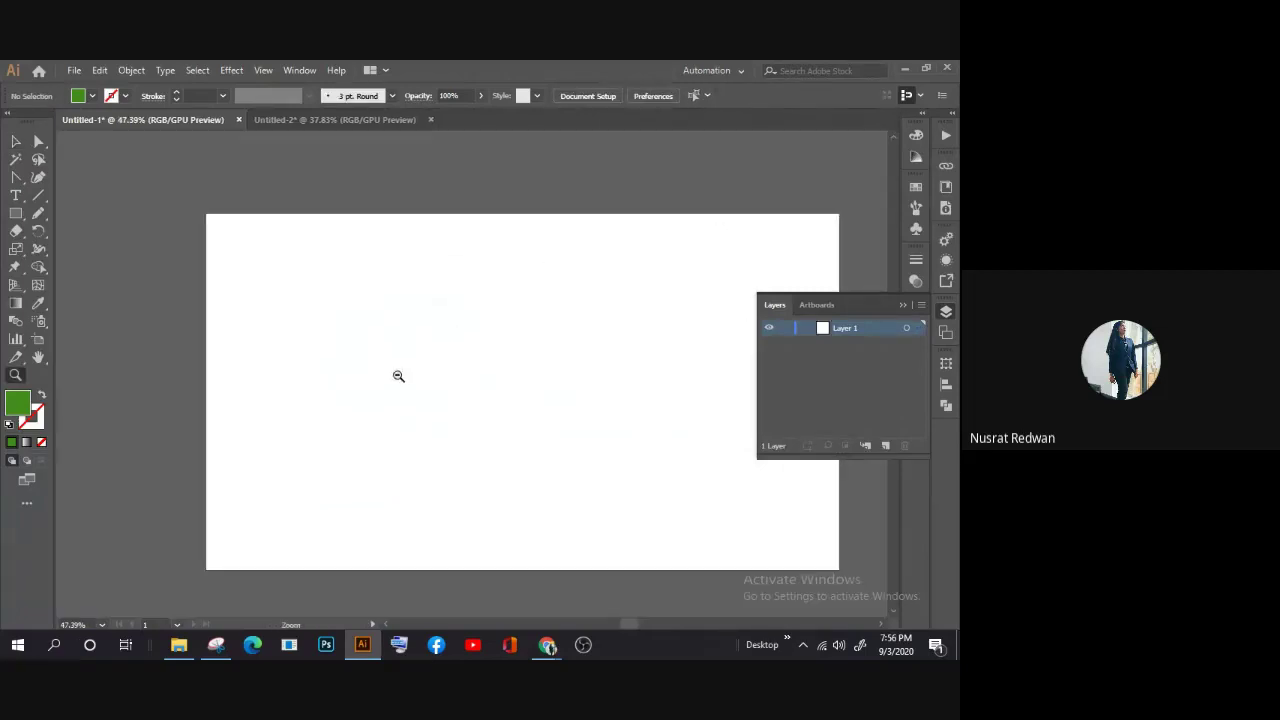
click(277, 123)
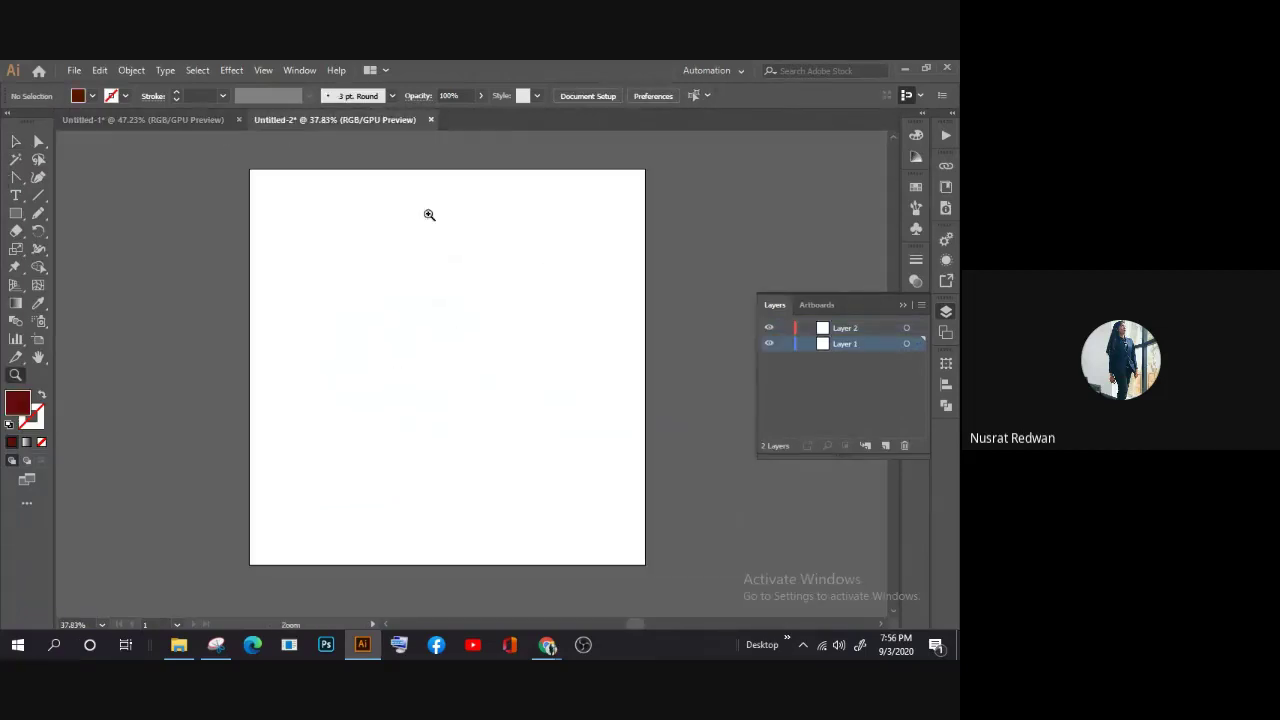
click(104, 119)
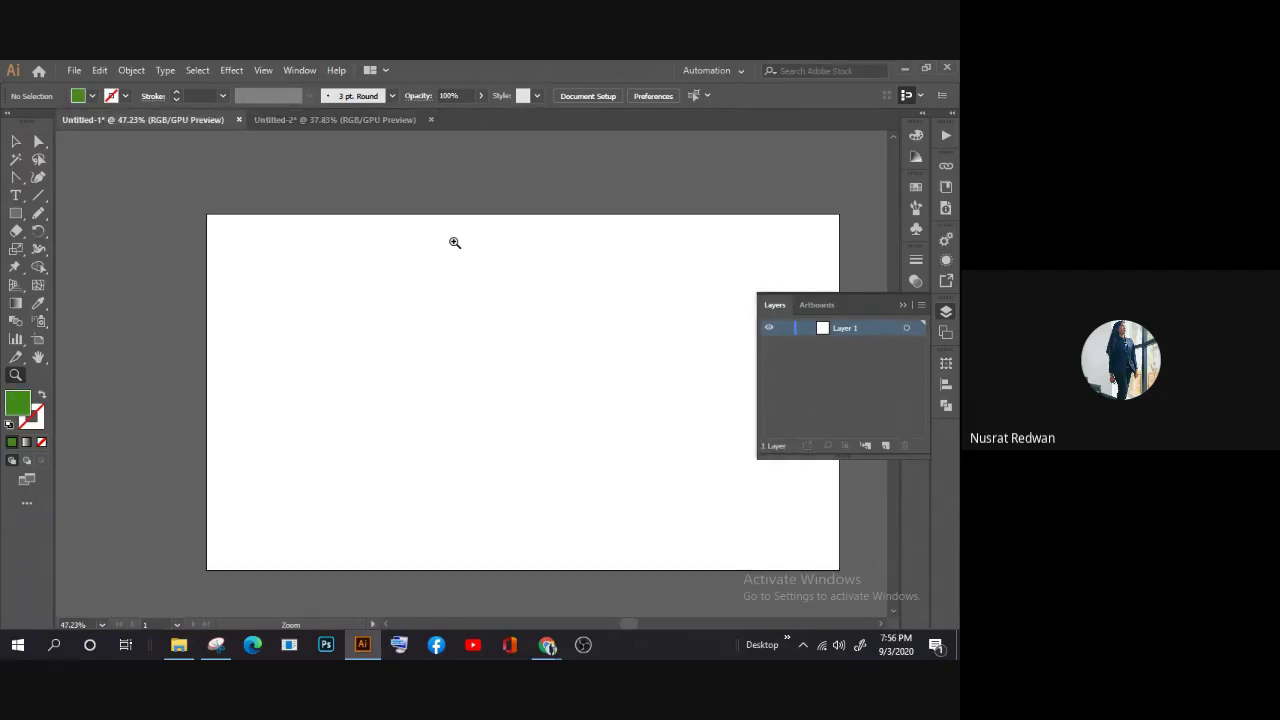
click(15, 195)
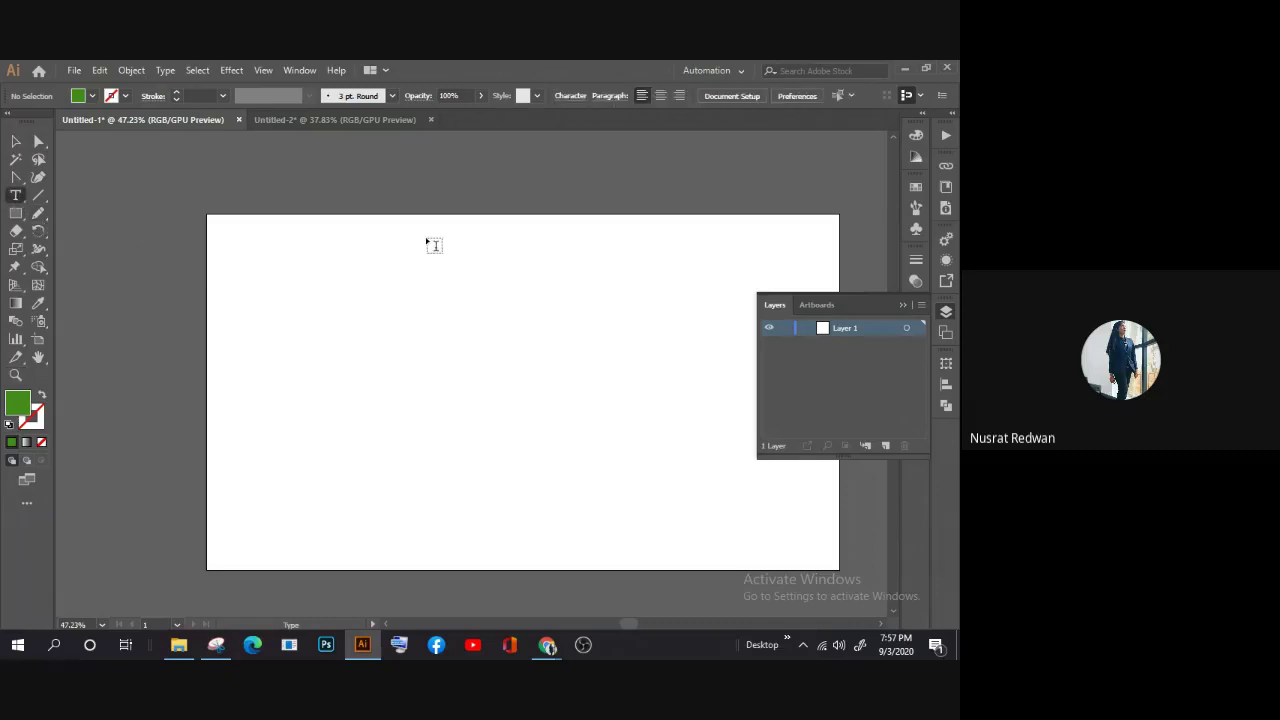
click(333, 120)
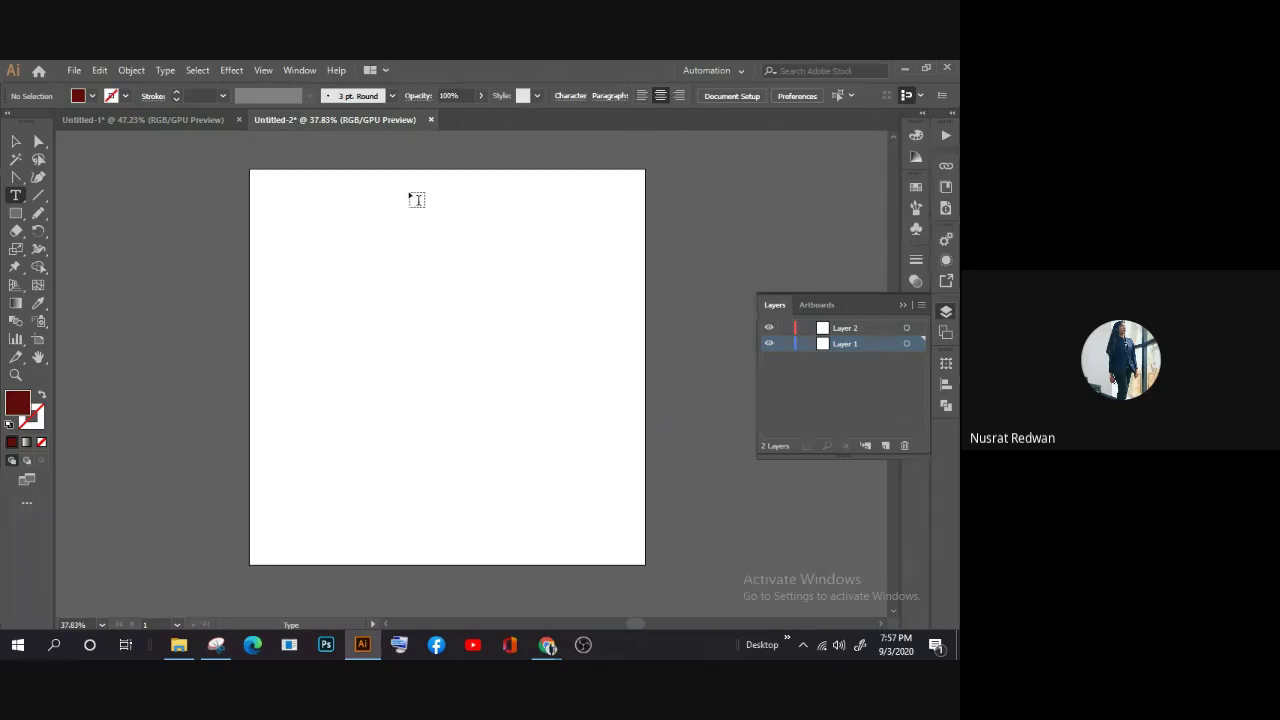
scroll(385, 230, up, 1)
scroll(360, 285, up, 1)
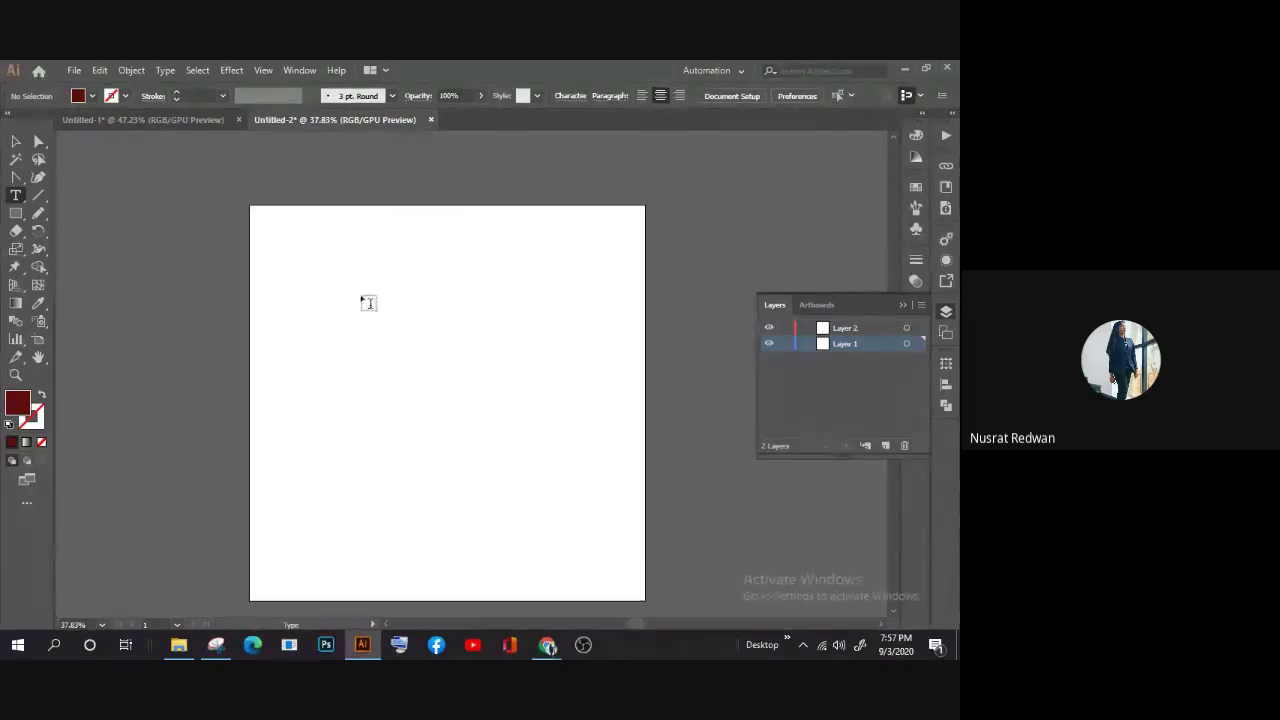
click(367, 308)
key(Escape)
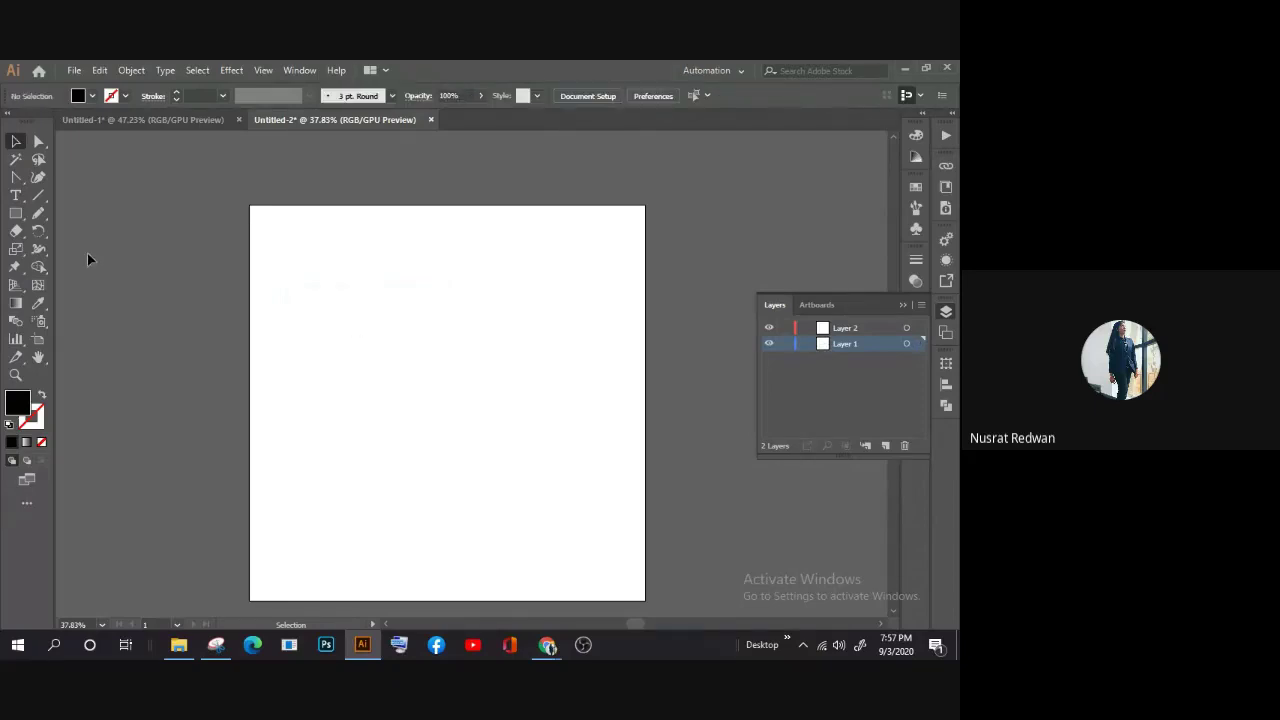
click(15, 195)
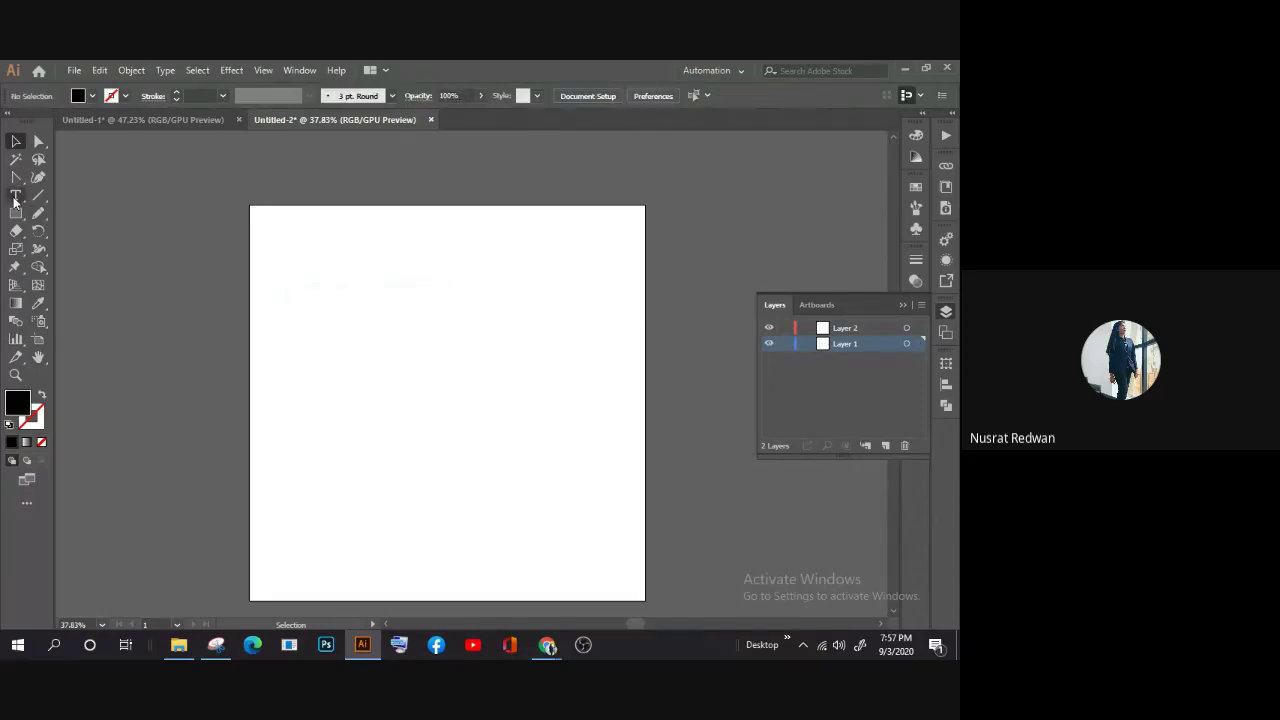
click(341, 313)
key(BackSpace)
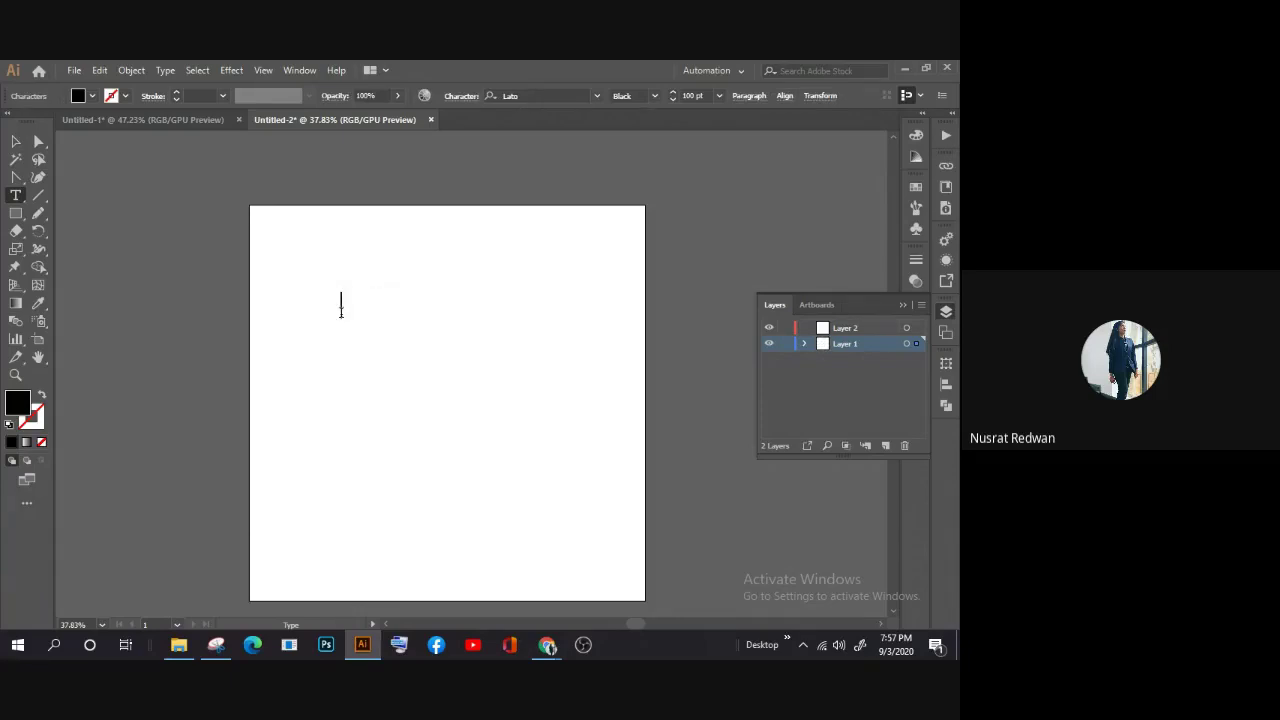
text(nU)
key(BackSpace)
key(BackSpace)
text(NU)
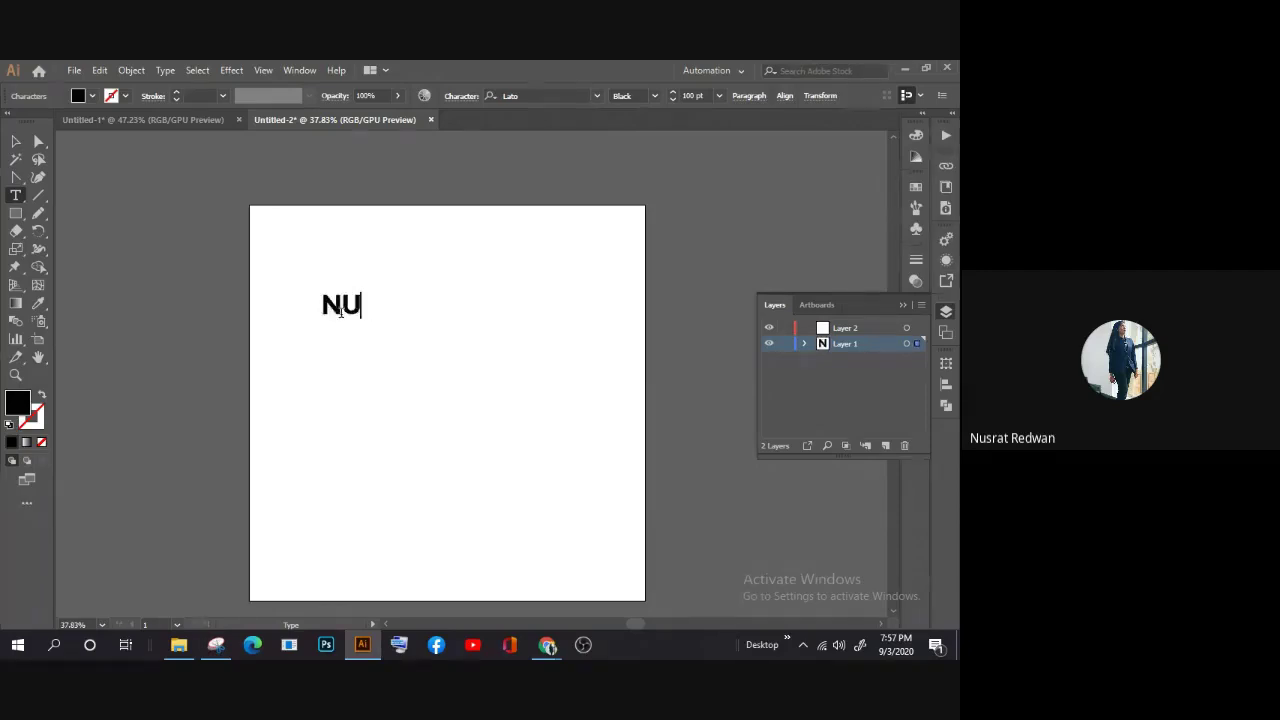
text(S)
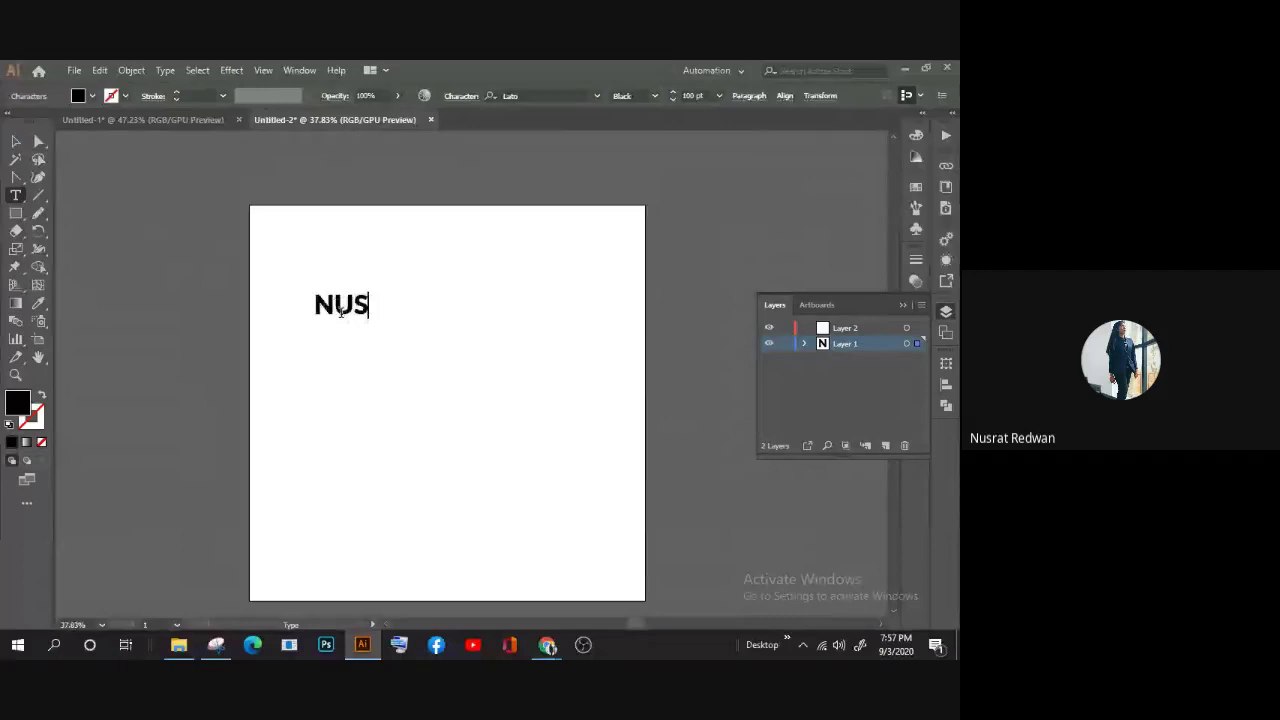
text(RAT REDWA)
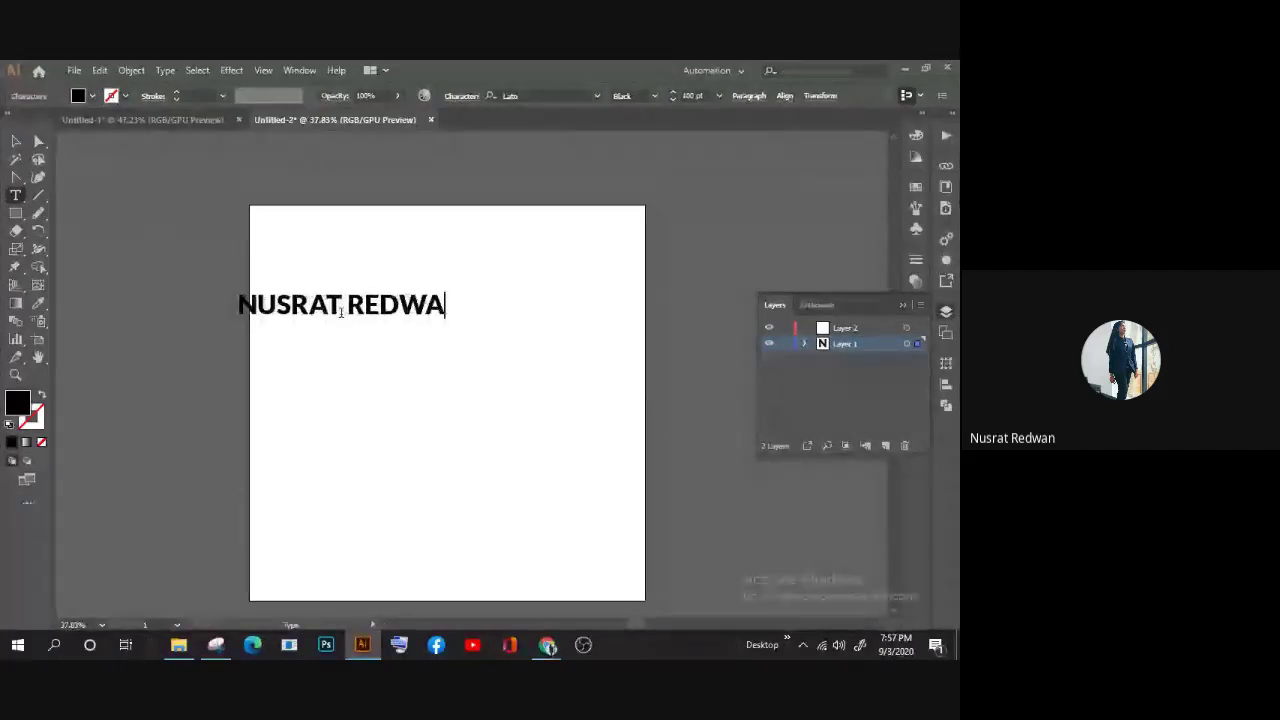
text(N)
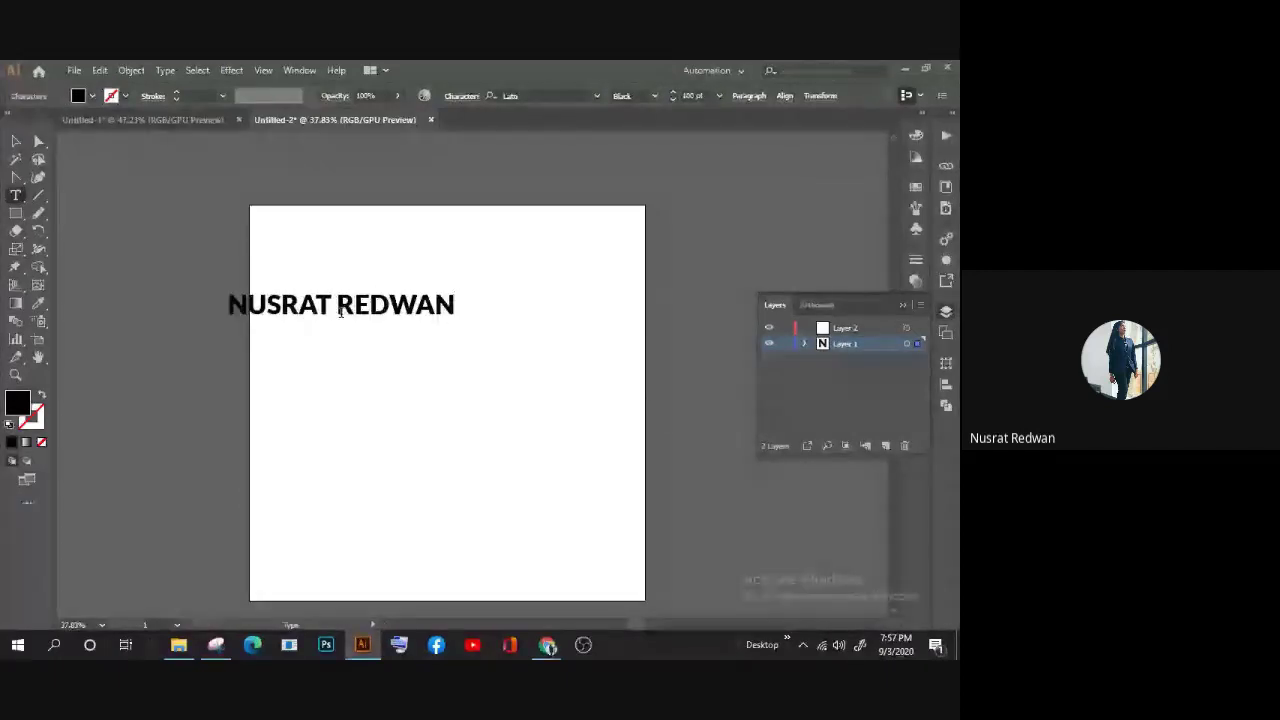
key(Escape)
drag(341, 312, 487, 369)
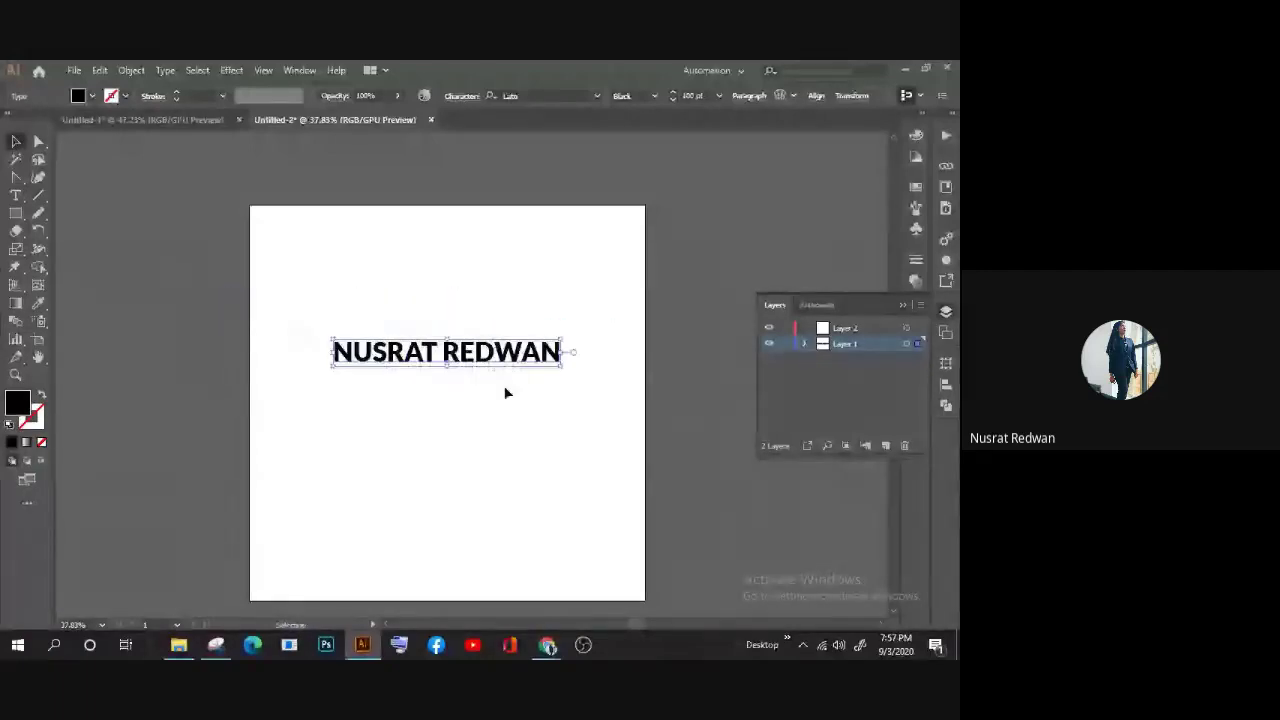
scroll(601, 581, right, 1)
scroll(642, 622, right, 1)
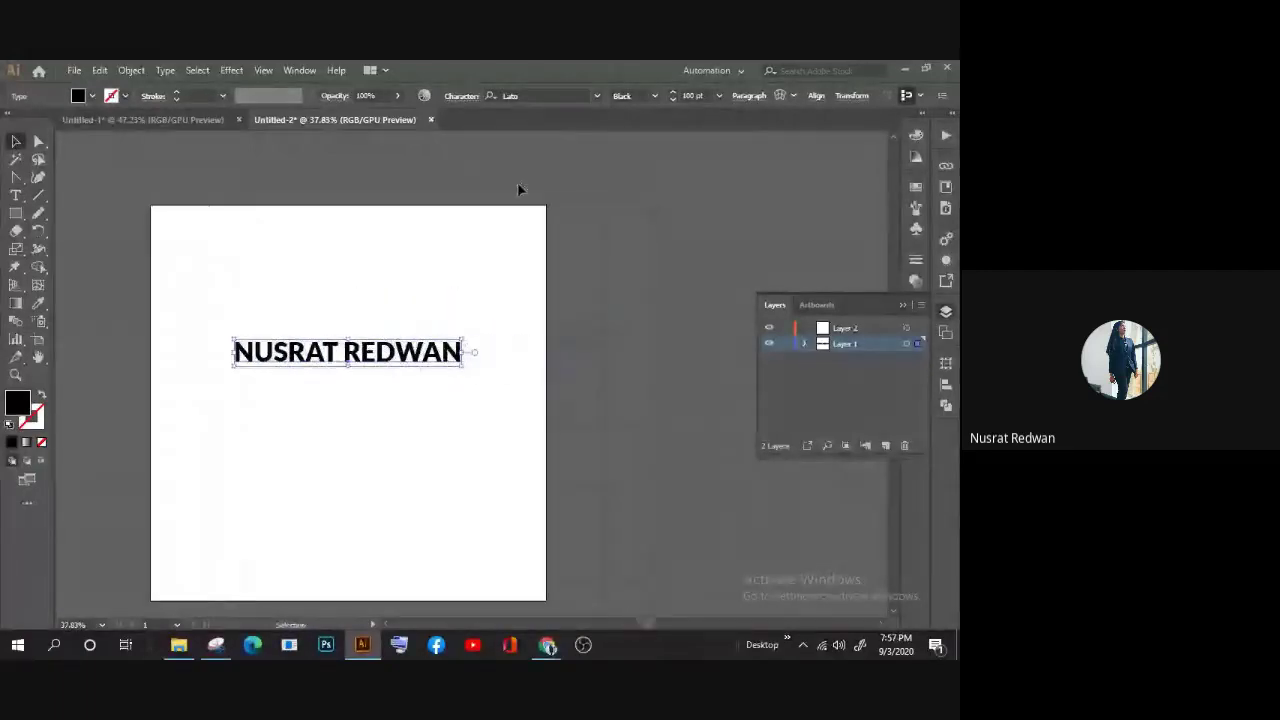
Step: Select the heading and browse the font list and classification filters without applying a font
click(597, 96)
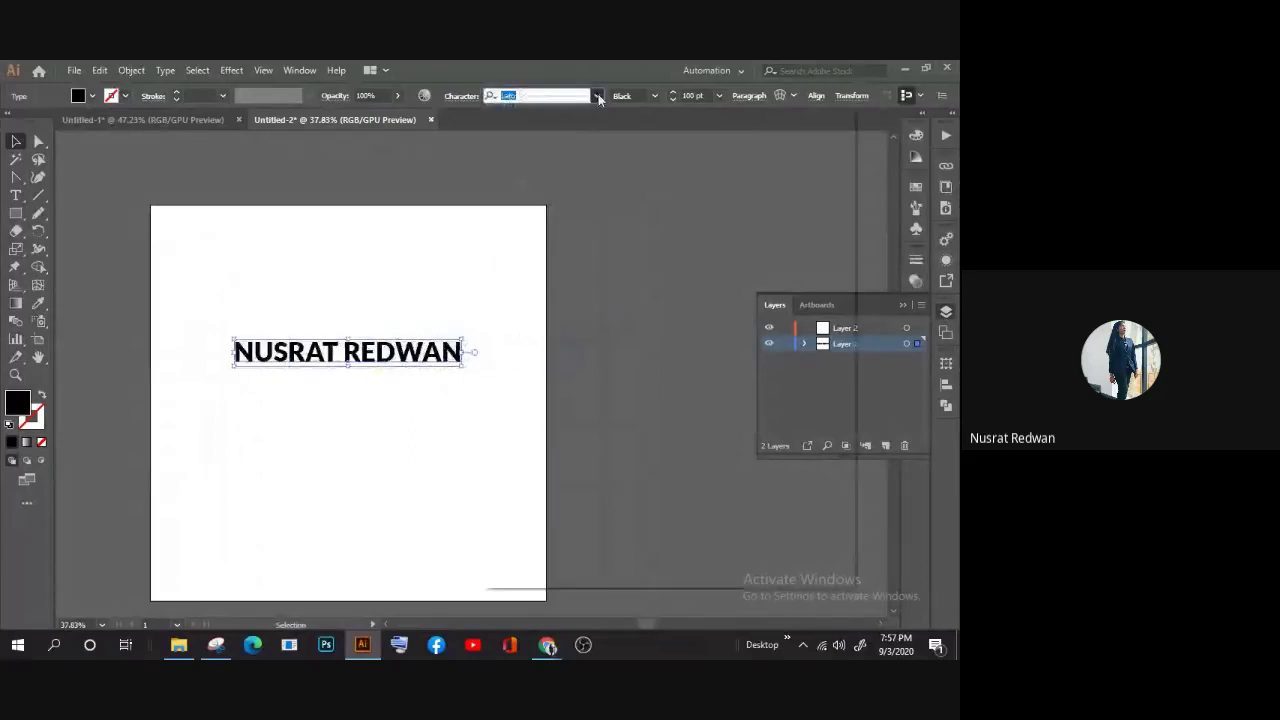
click(391, 309)
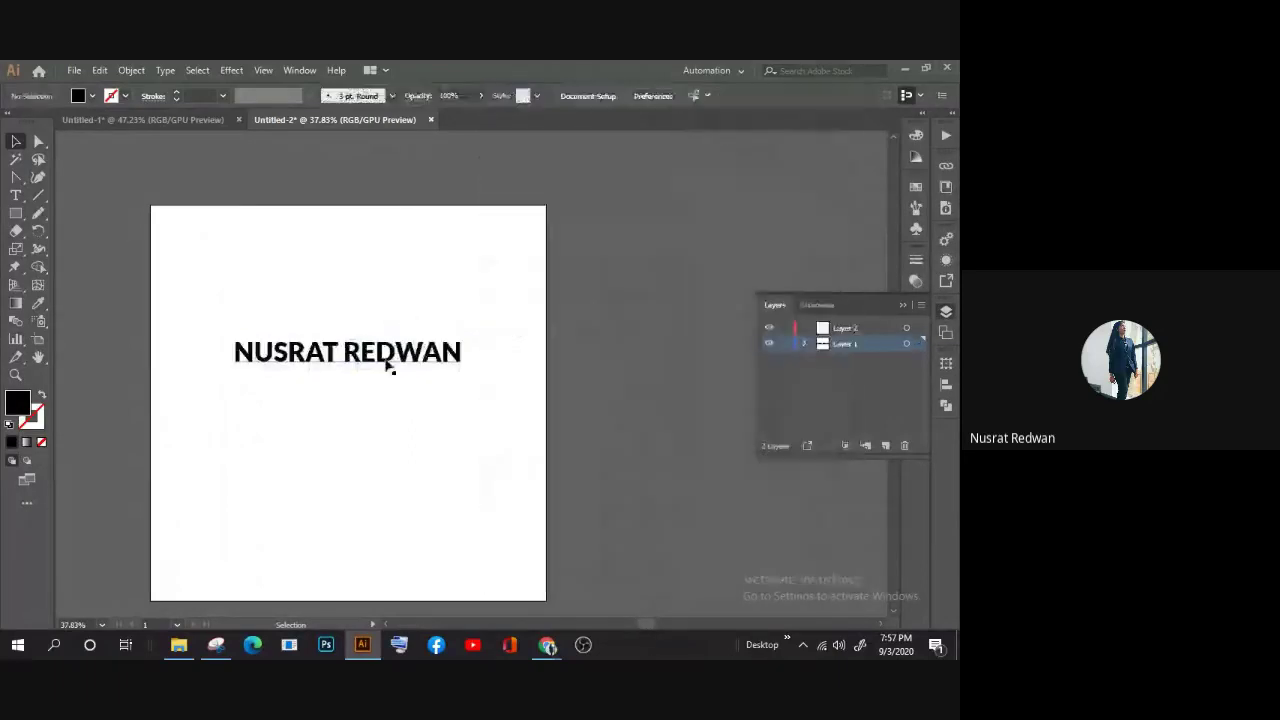
click(378, 348)
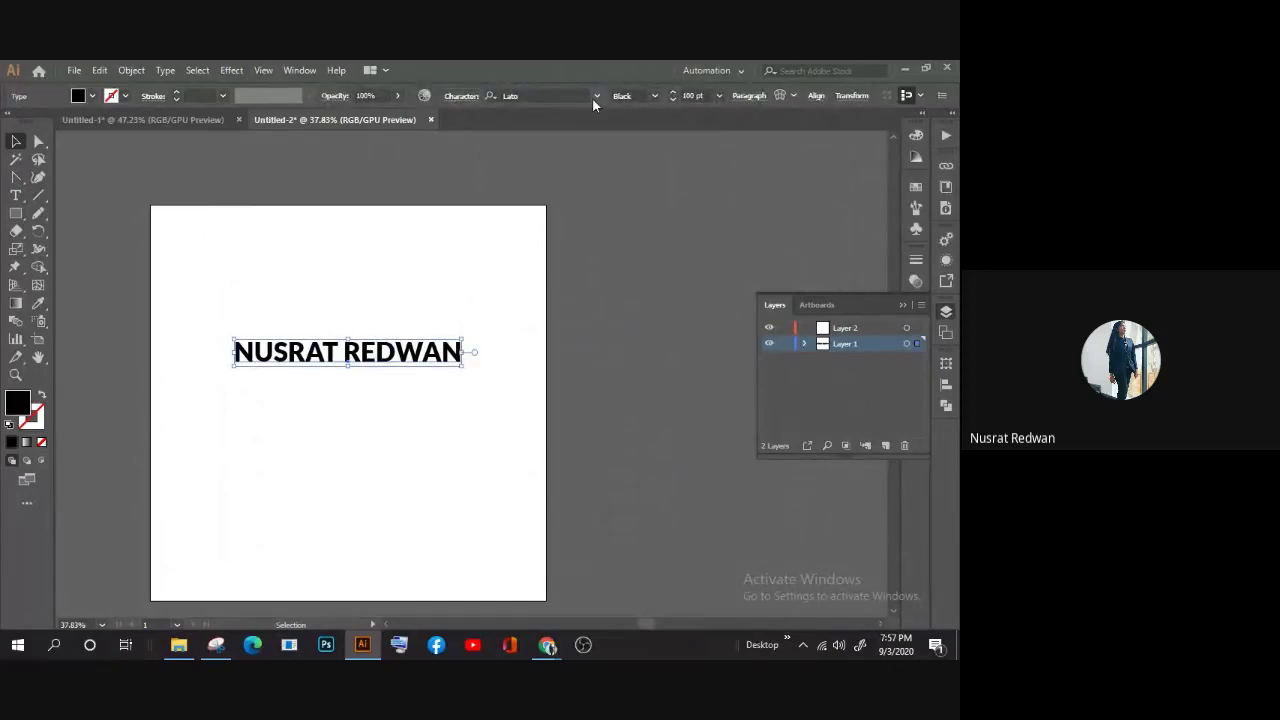
click(596, 96)
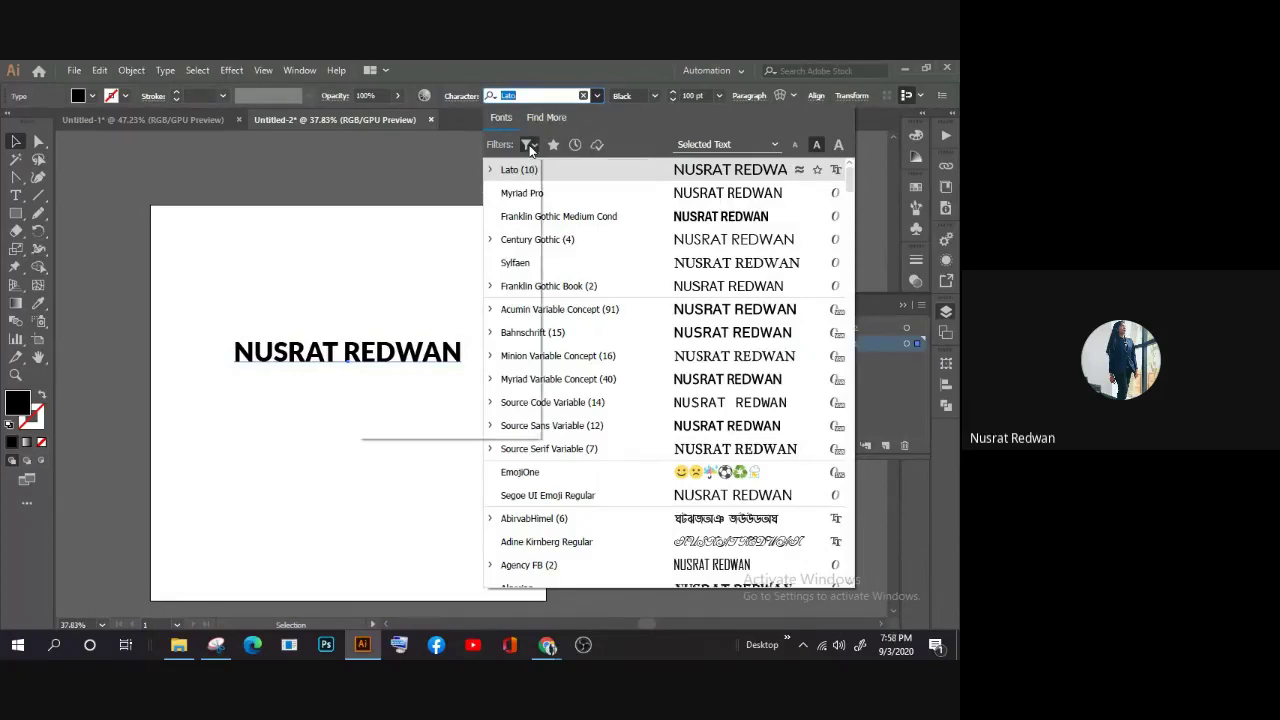
click(529, 146)
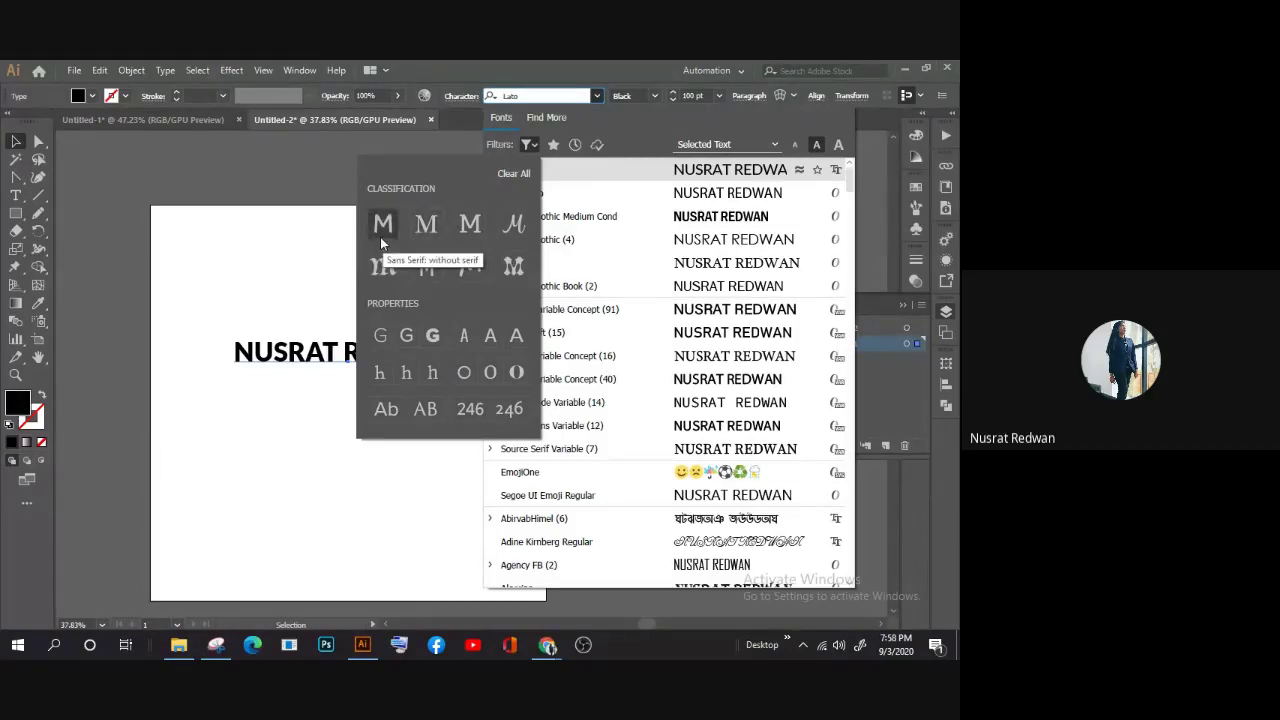
click(293, 285)
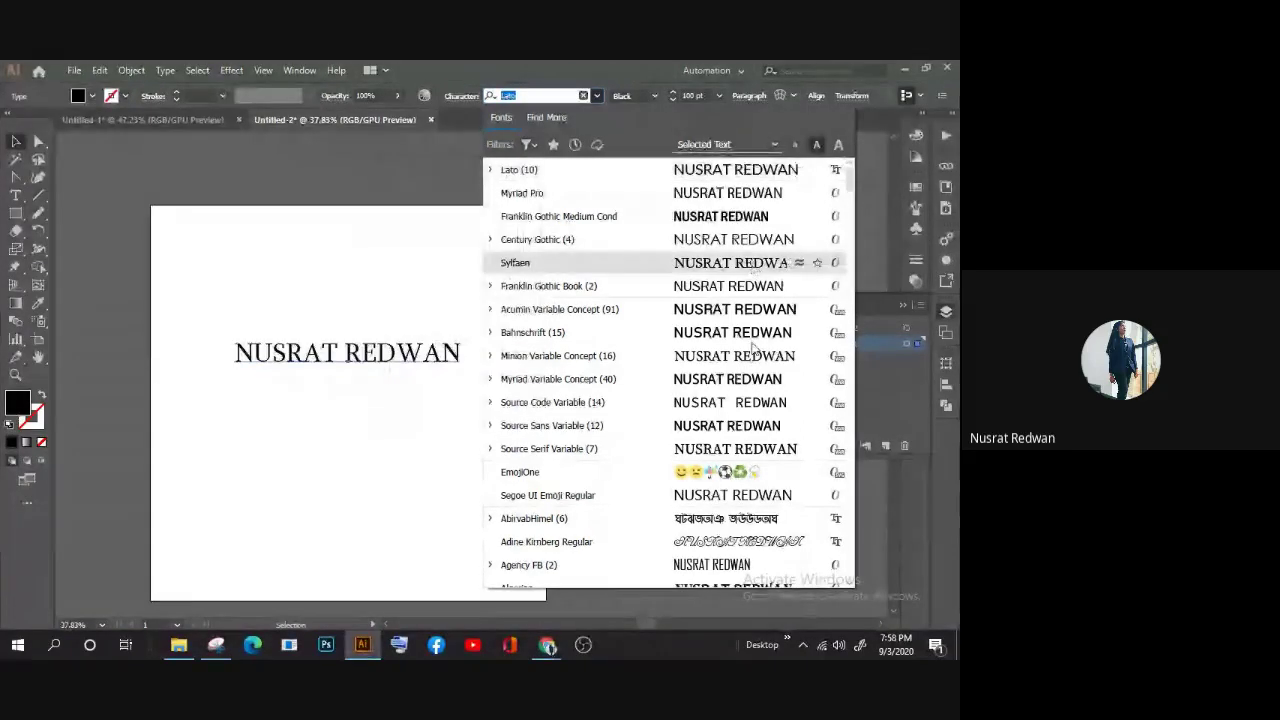
scroll(752, 364, down, 1)
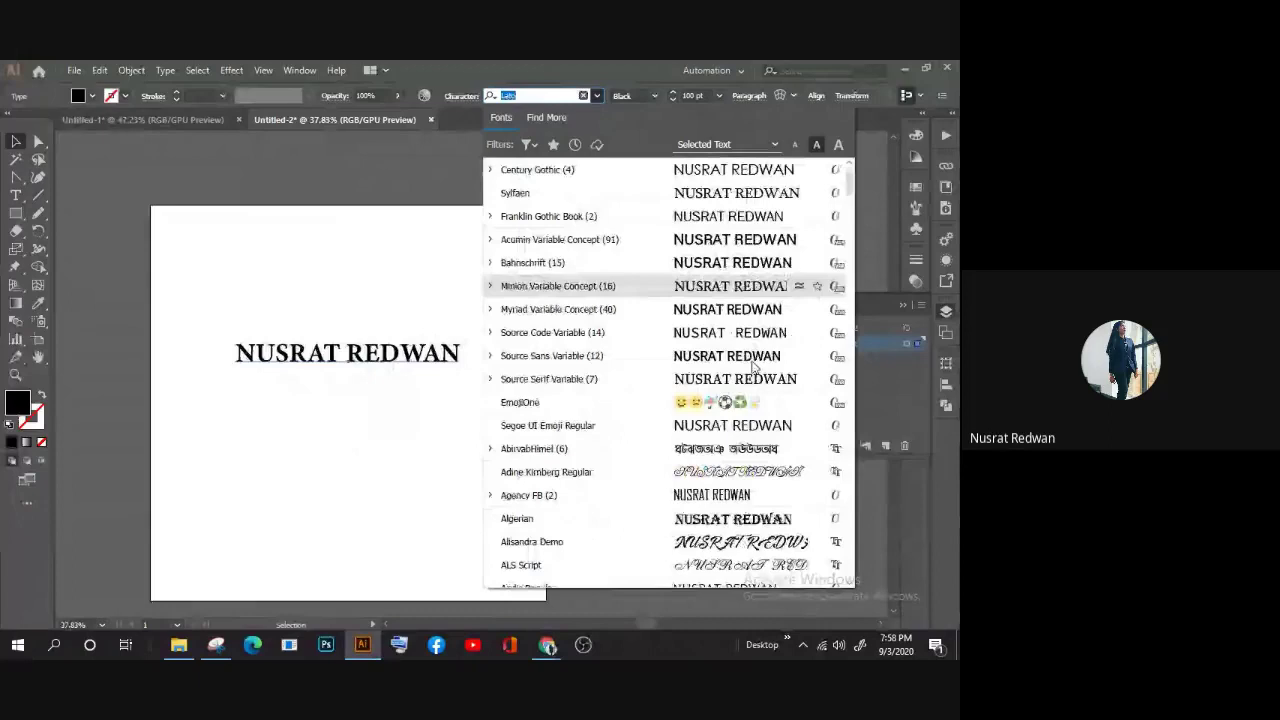
scroll(752, 366, down, 1)
key(Escape)
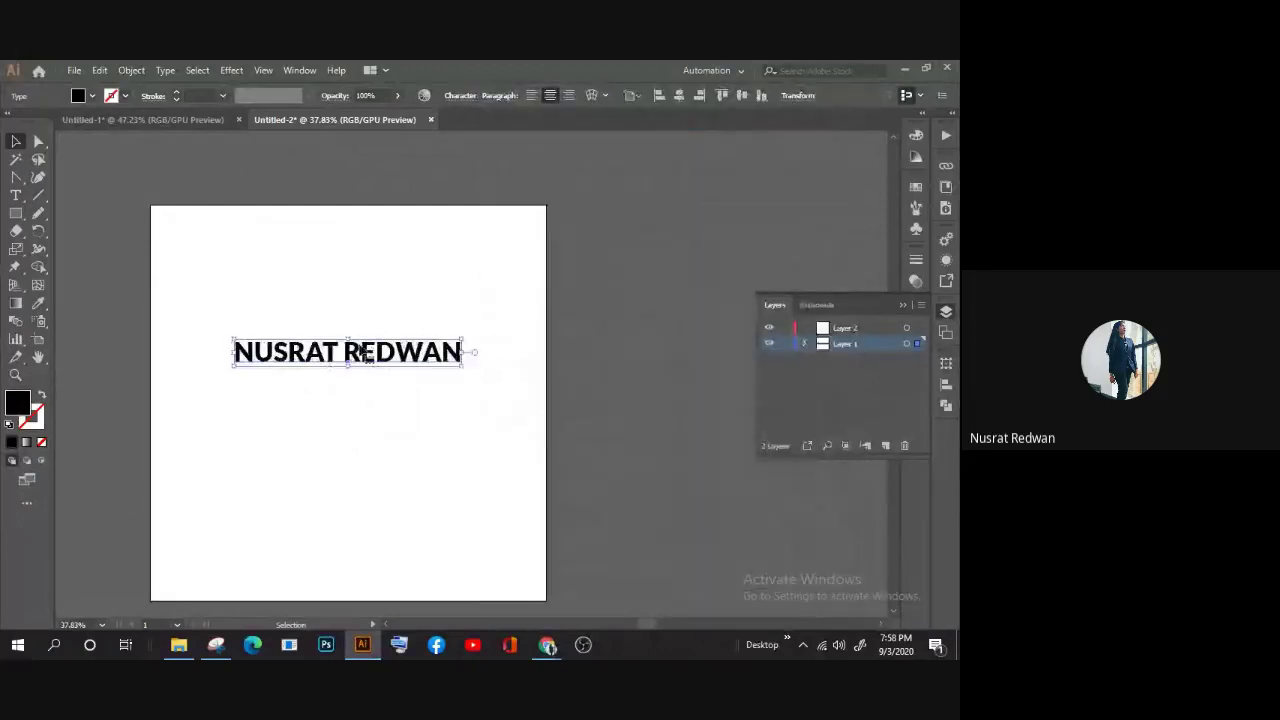
key(Escape)
Step: Apply the Minion Variable Concept serif font to the heading text
click(372, 363)
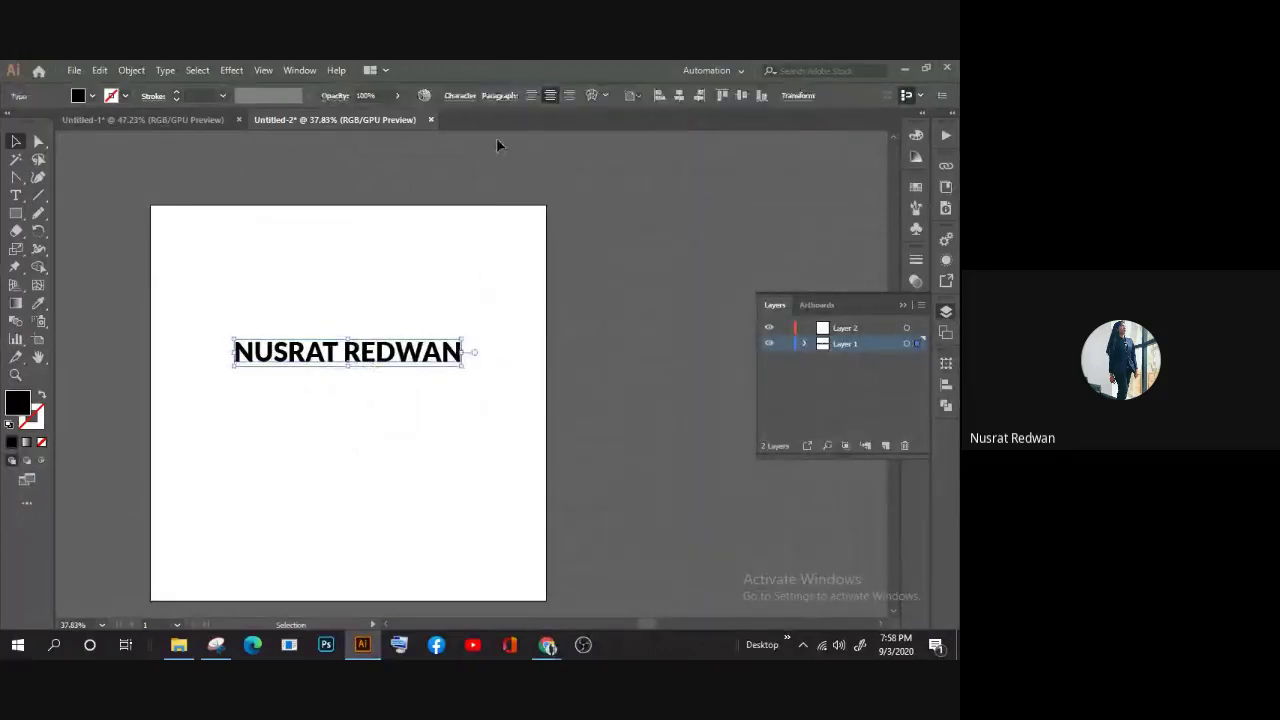
click(462, 96)
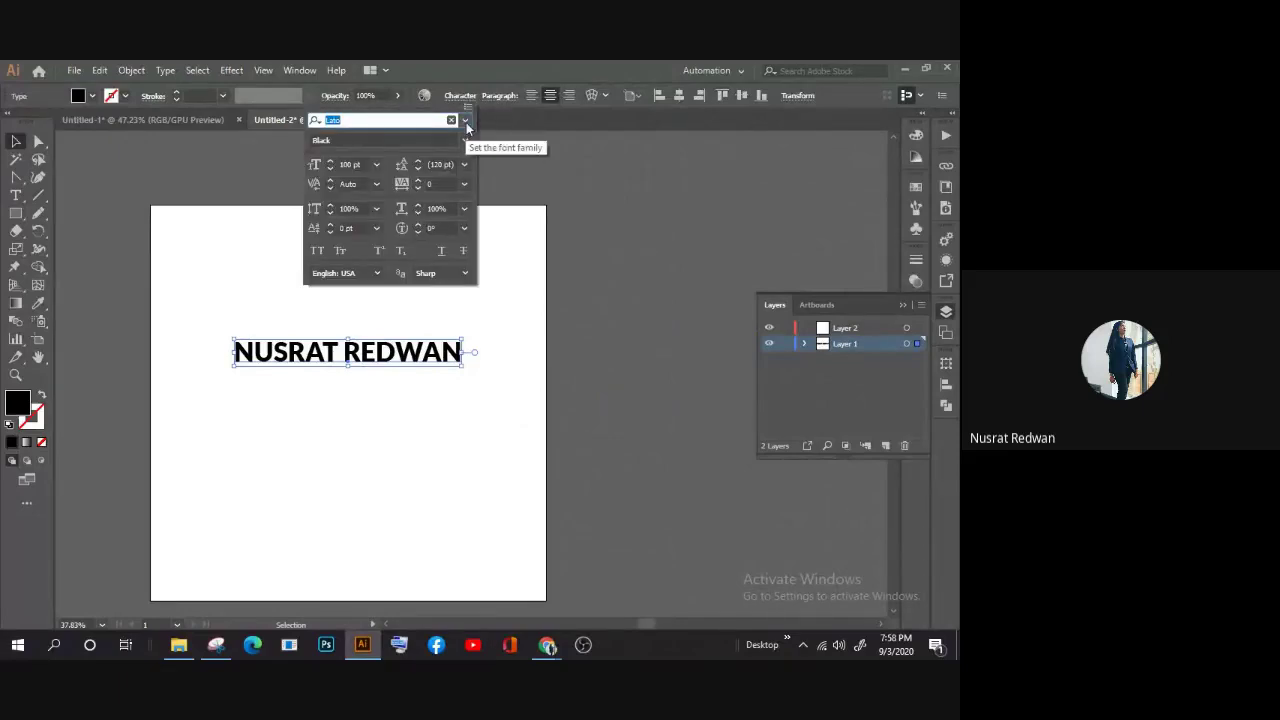
click(465, 121)
click(372, 375)
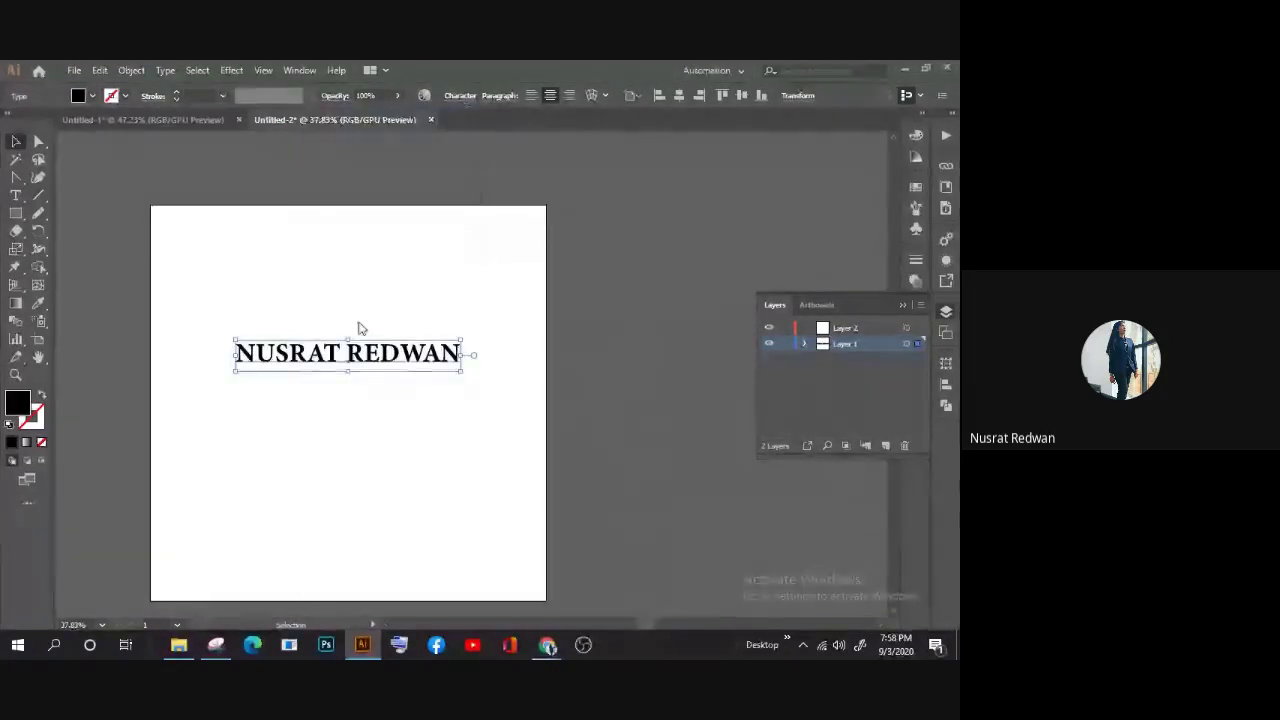
click(290, 387)
scroll(205, 373, up, 1)
Step: Zoom in on the heading and nudge it slightly left and down
key(z)
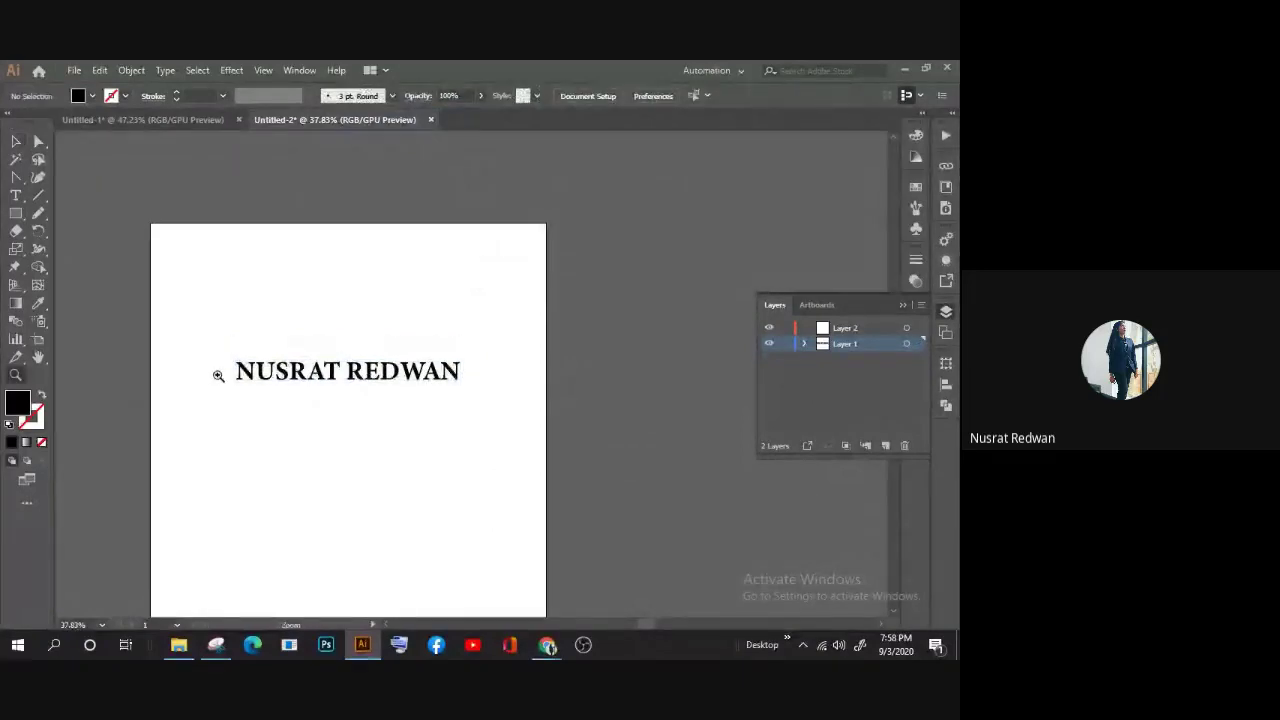
drag(230, 343, 450, 413)
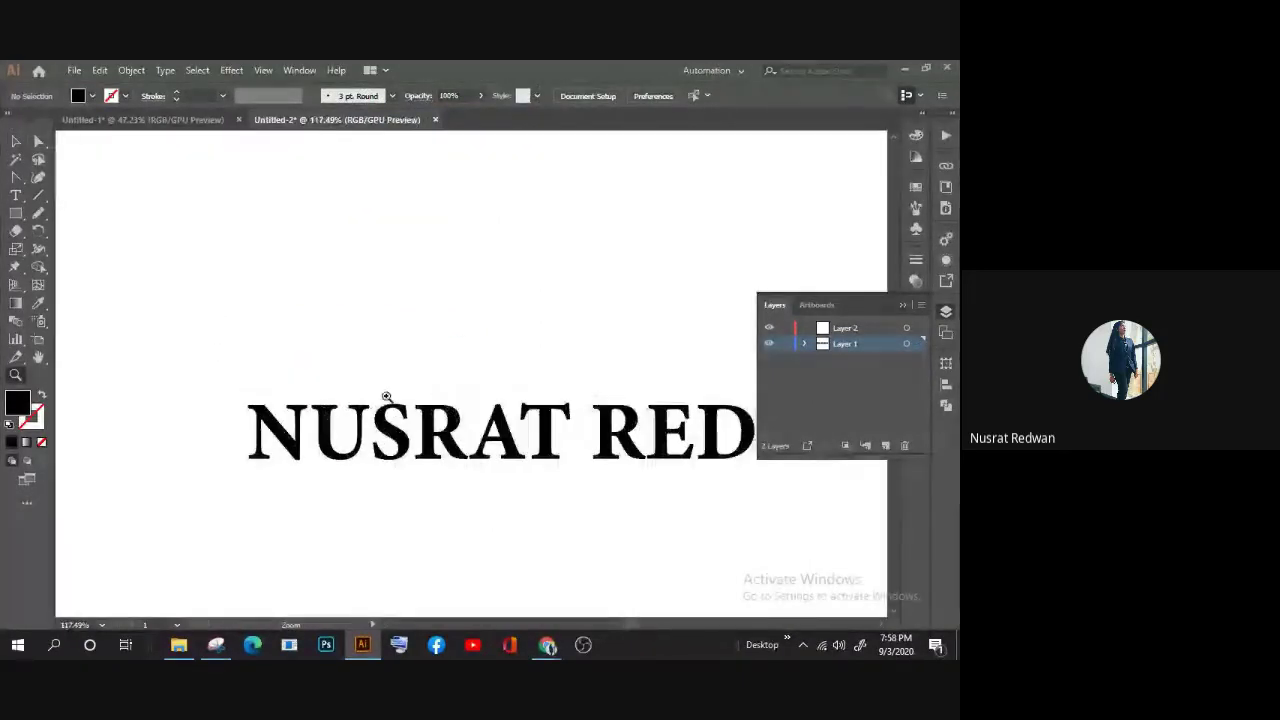
scroll(380, 397, down, 2)
click(16, 140)
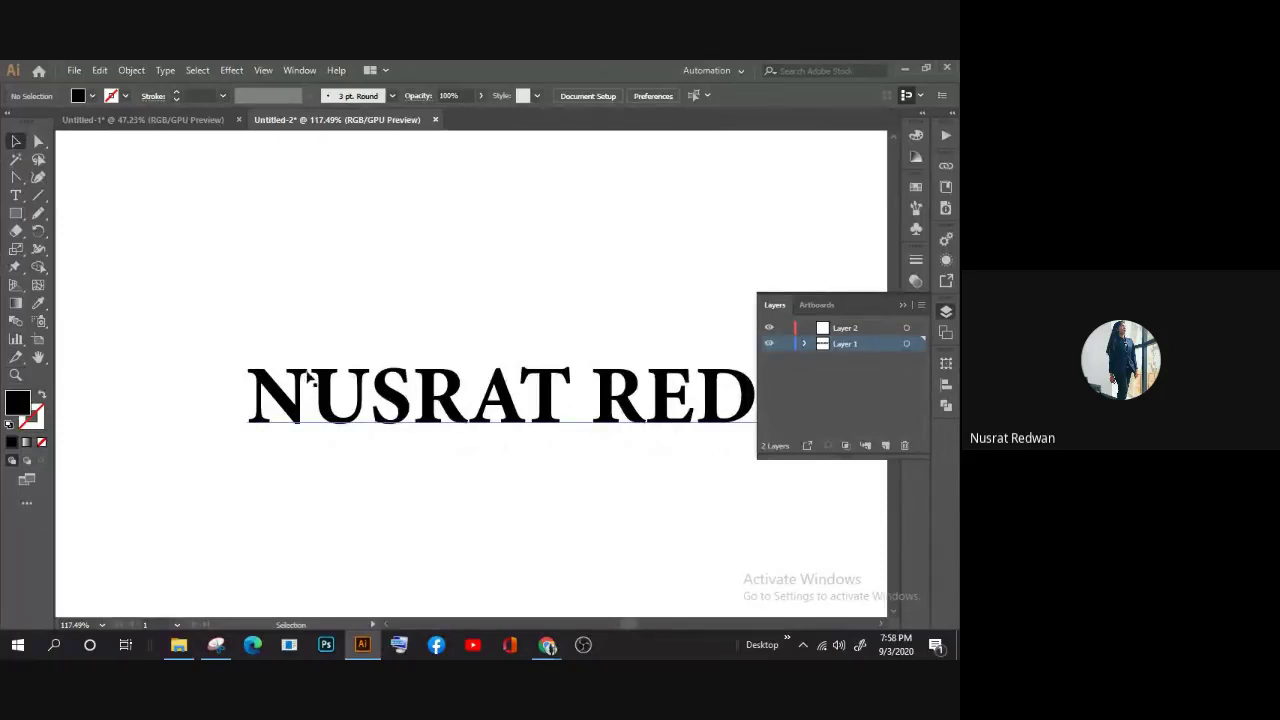
drag(512, 390, 418, 447)
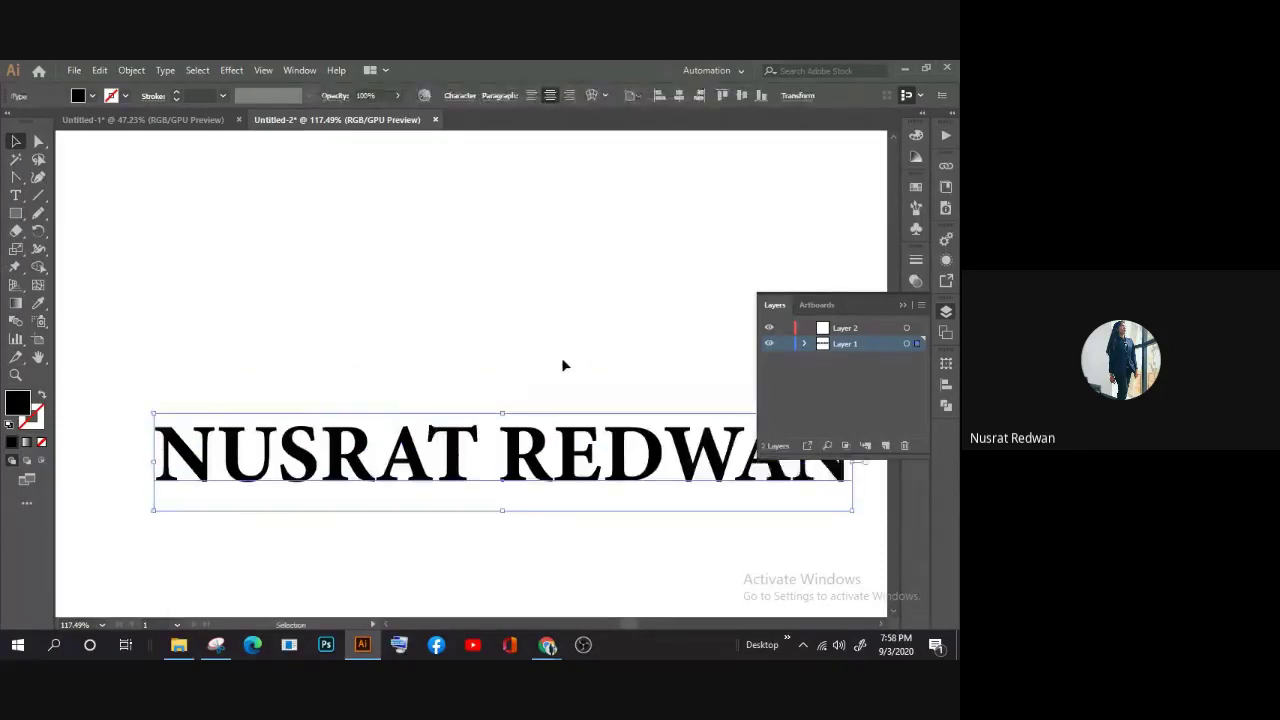
key(Down)
key(Down)
key(Down)
key(Up)
key(Up)
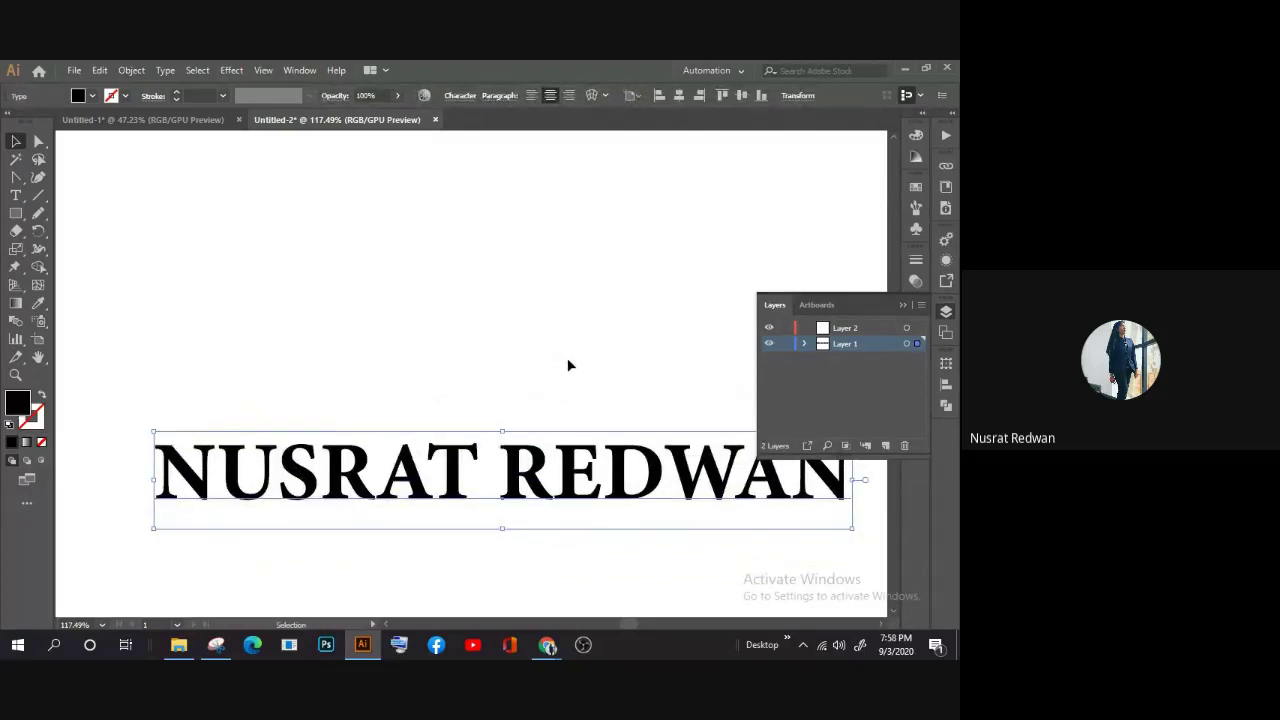
click(568, 365)
Step: Zoom out and drag the heading up into the artboard's top-left area
key(z)
mouse_move(571, 351)
mouse_down()
mouse_move(463, 408)
mouse_move(503, 390)
mouse_move(447, 253)
mouse_move(428, 274)
mouse_up()
click(16, 142)
click(514, 443)
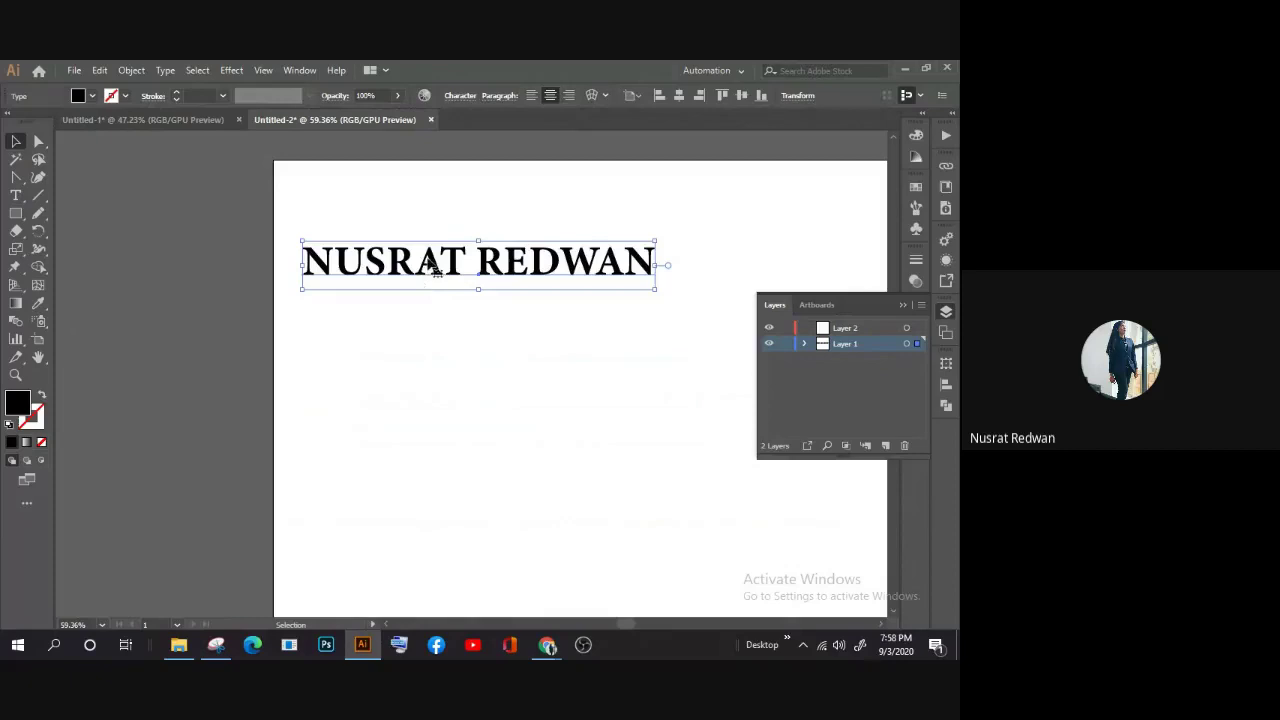
Step: Check the Character font list, then move the heading lower on the artboard
click(463, 95)
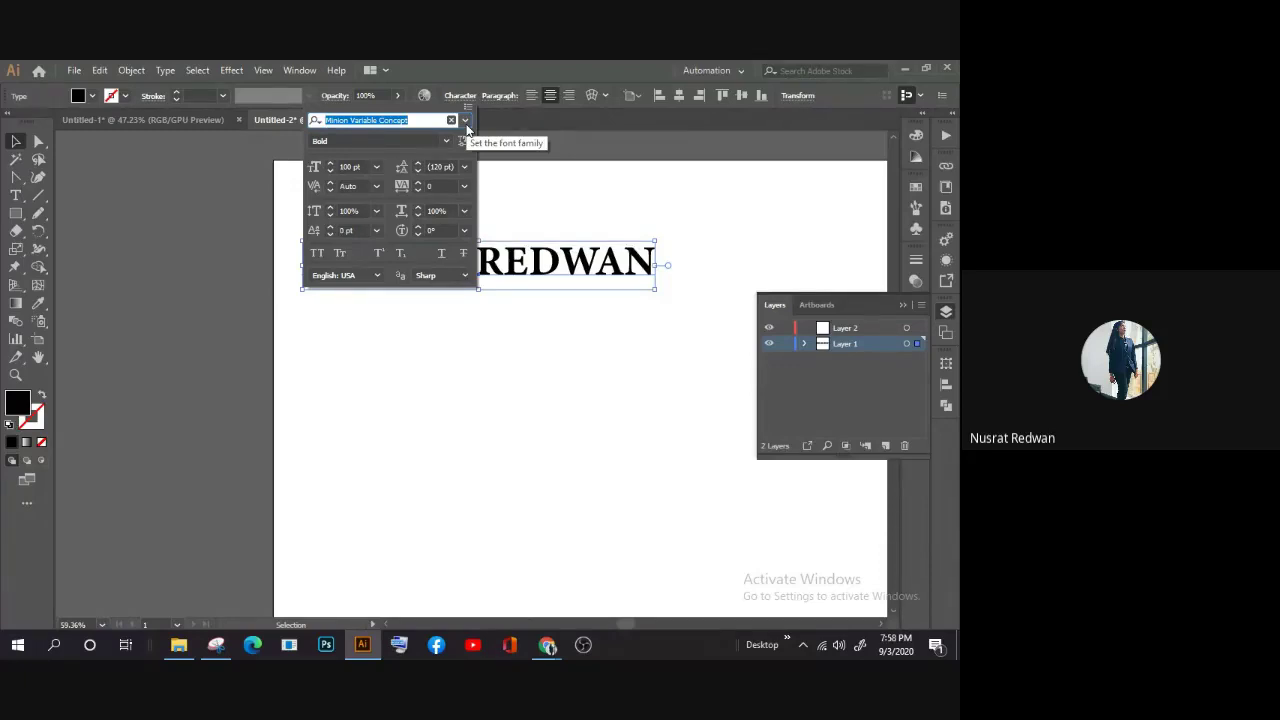
click(465, 121)
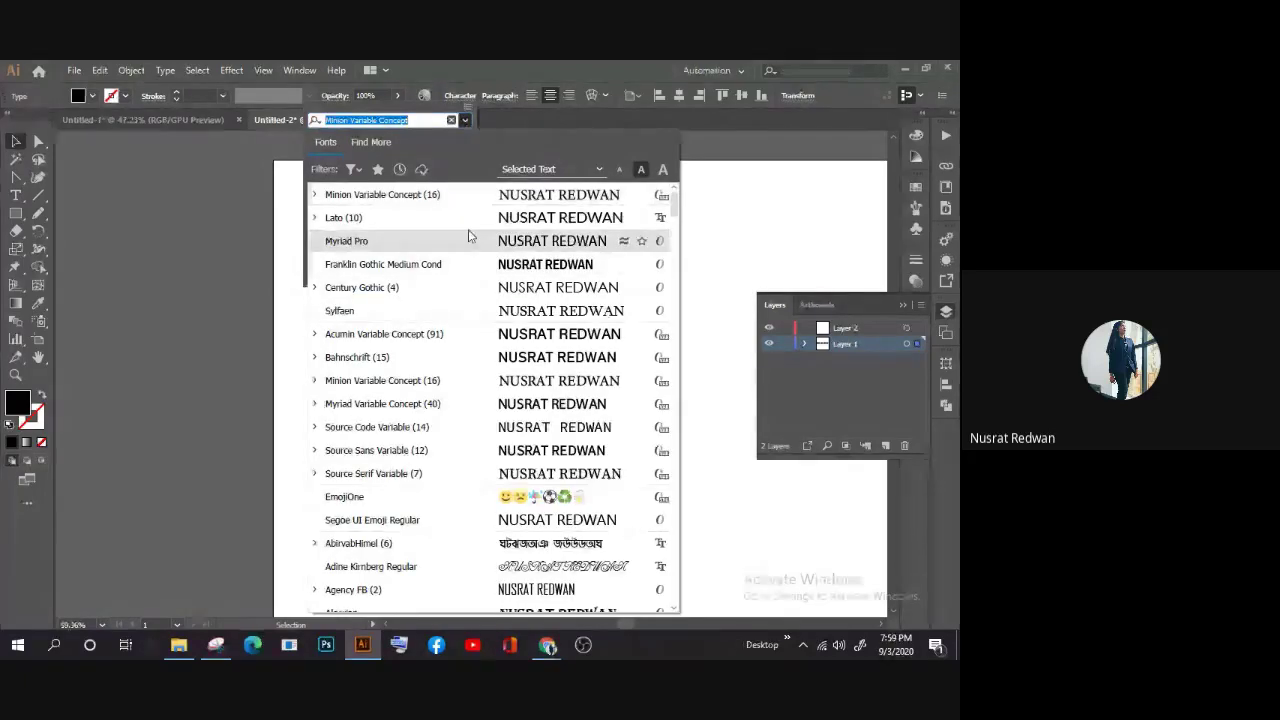
click(468, 198)
click(533, 140)
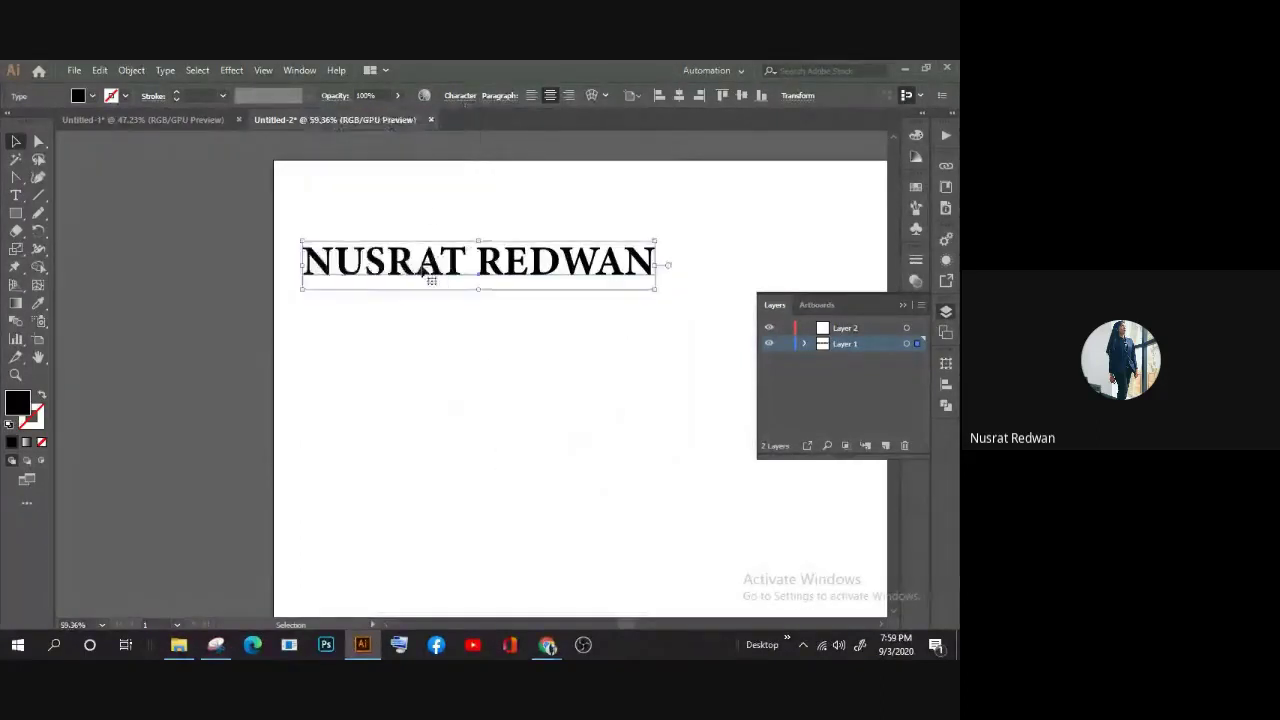
drag(480, 262, 466, 329)
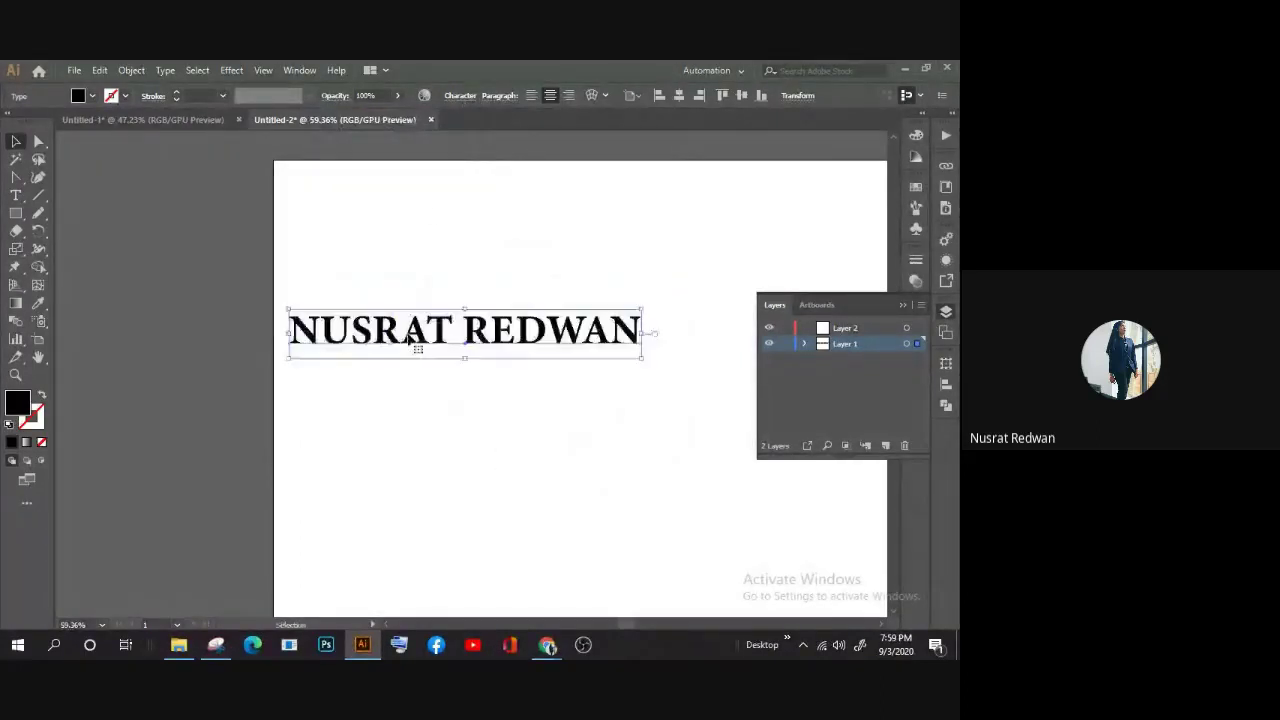
Step: Try the Monospace, handwritten and Serif font filters without changing the heading's font
click(452, 97)
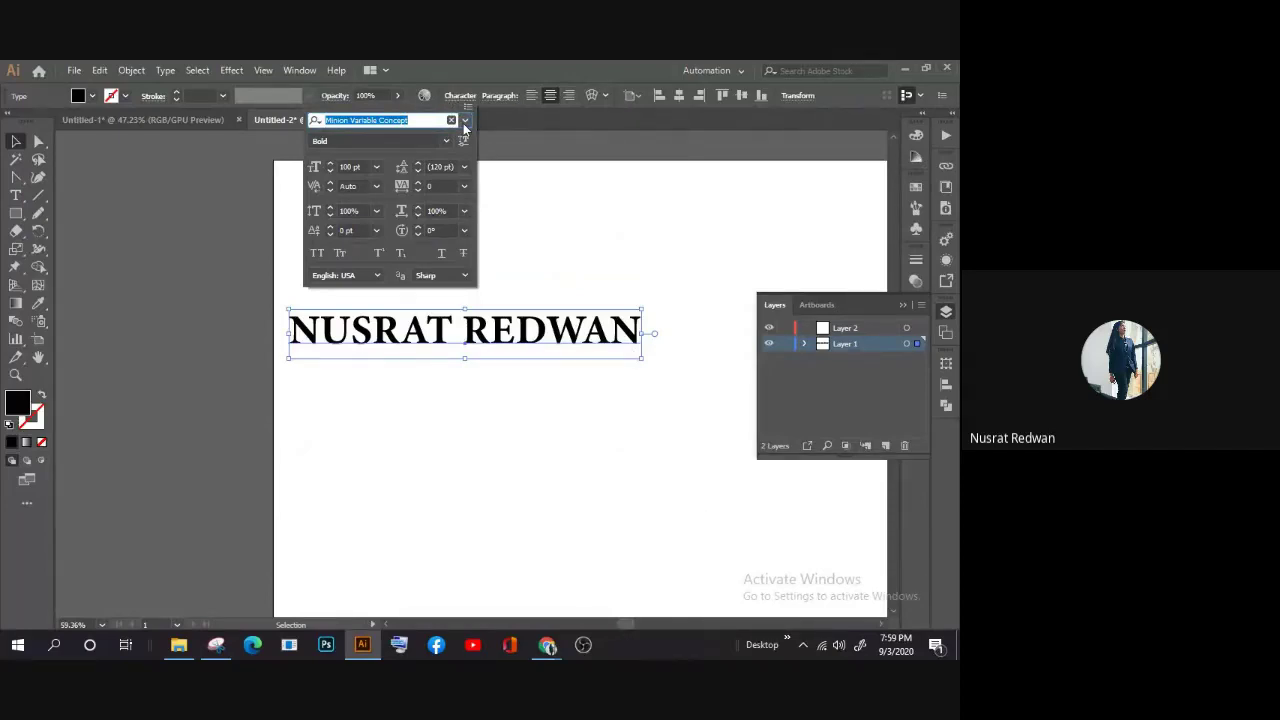
click(465, 121)
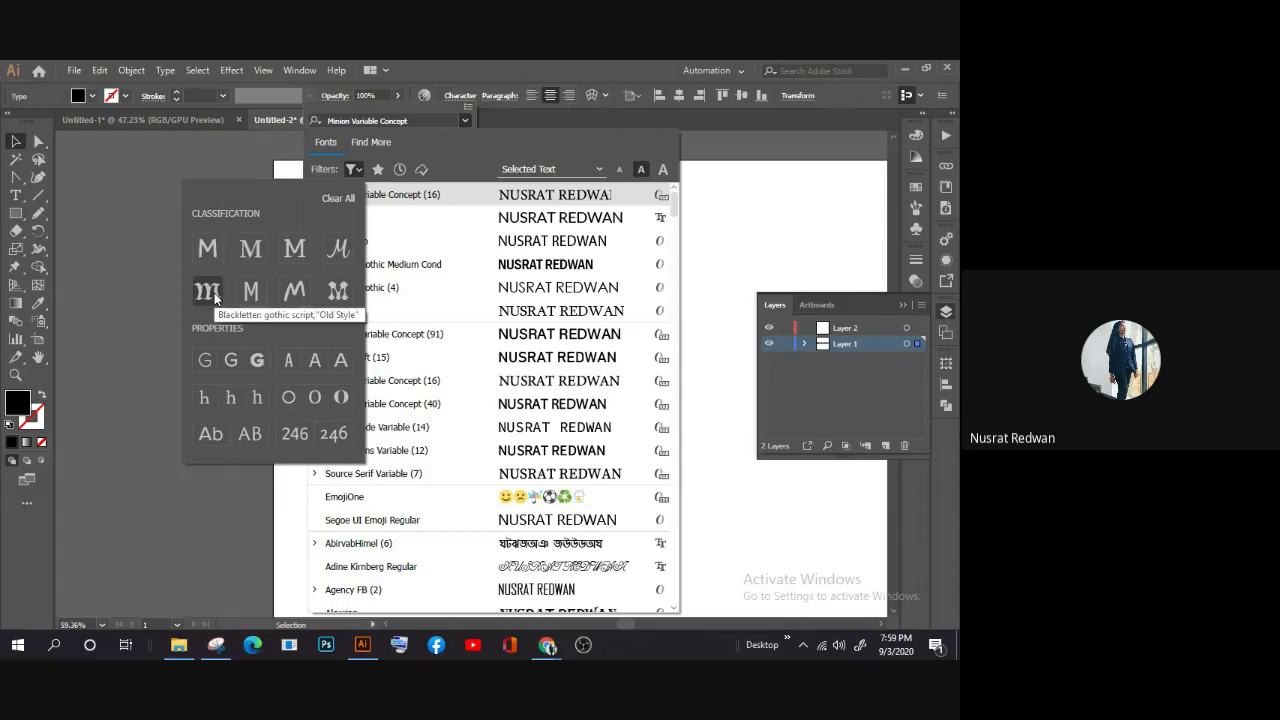
click(251, 291)
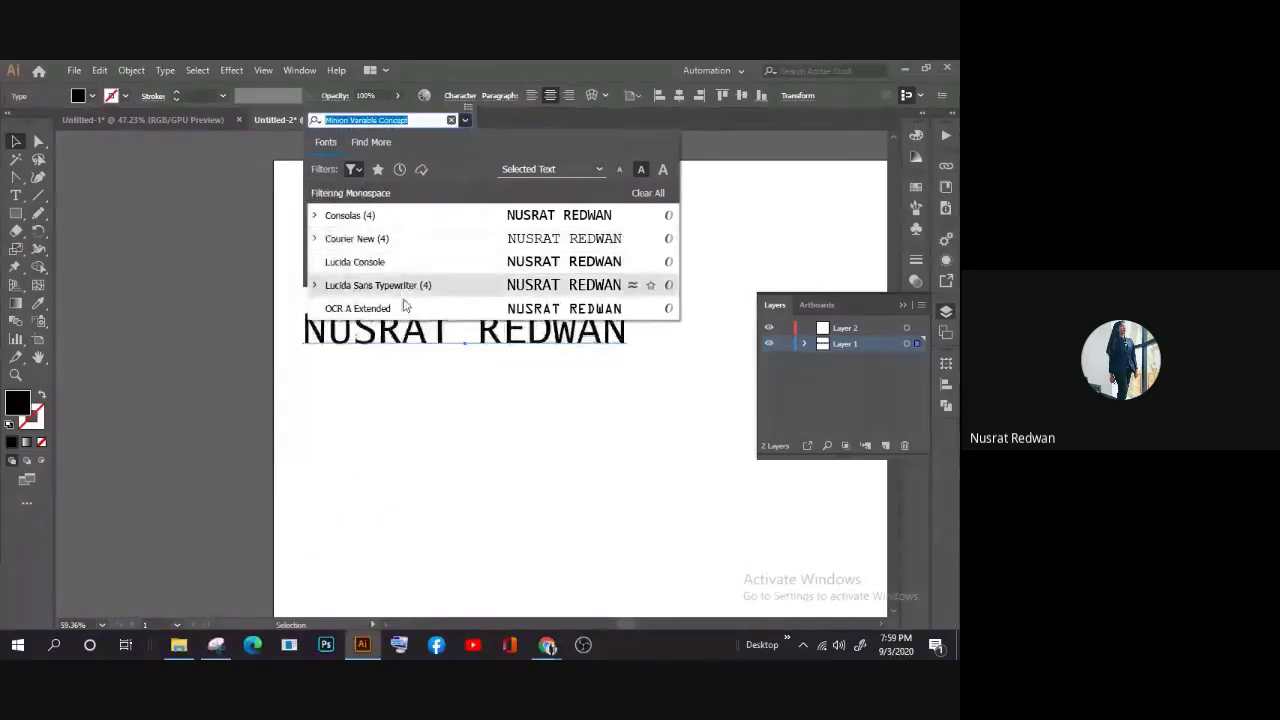
click(353, 169)
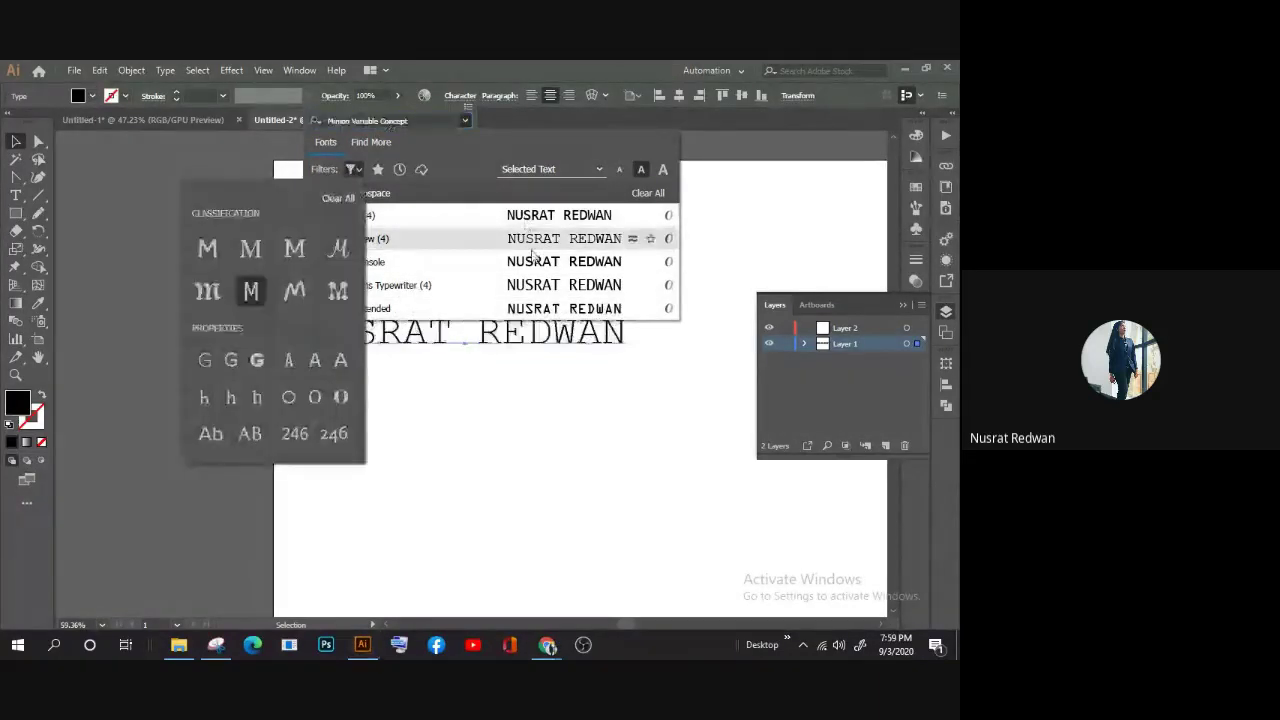
click(296, 293)
click(197, 257)
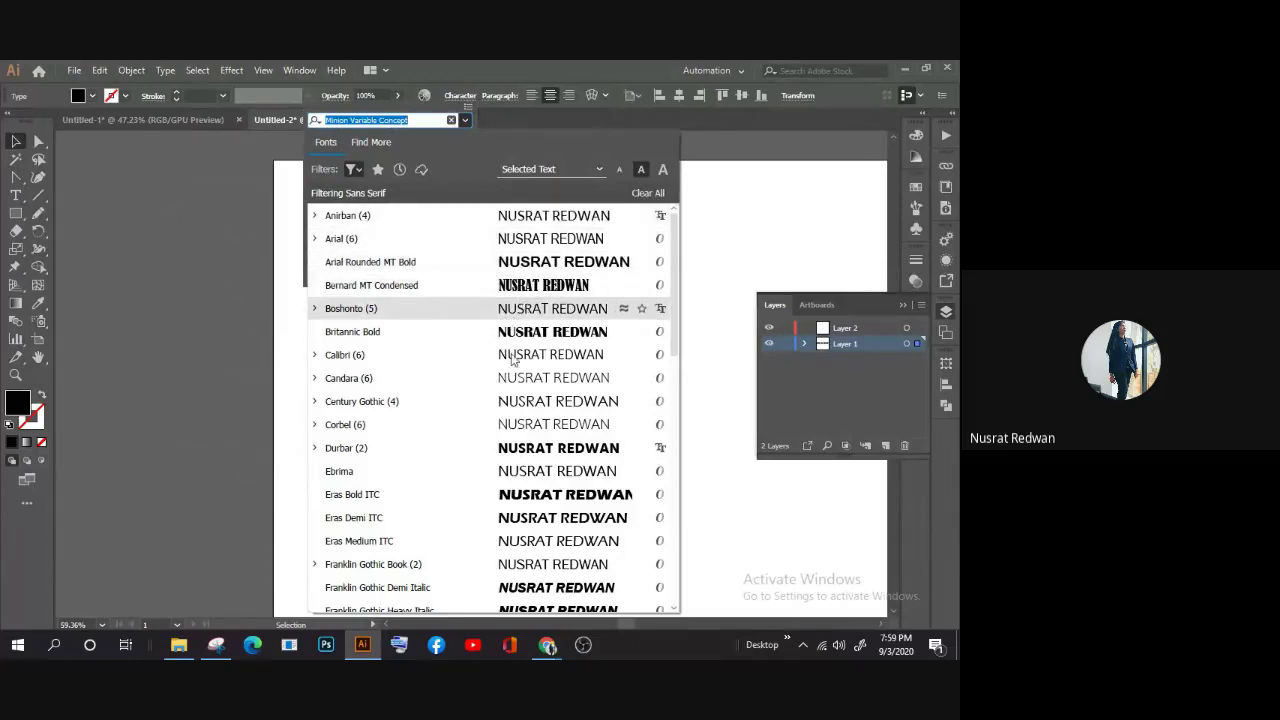
key(Escape)
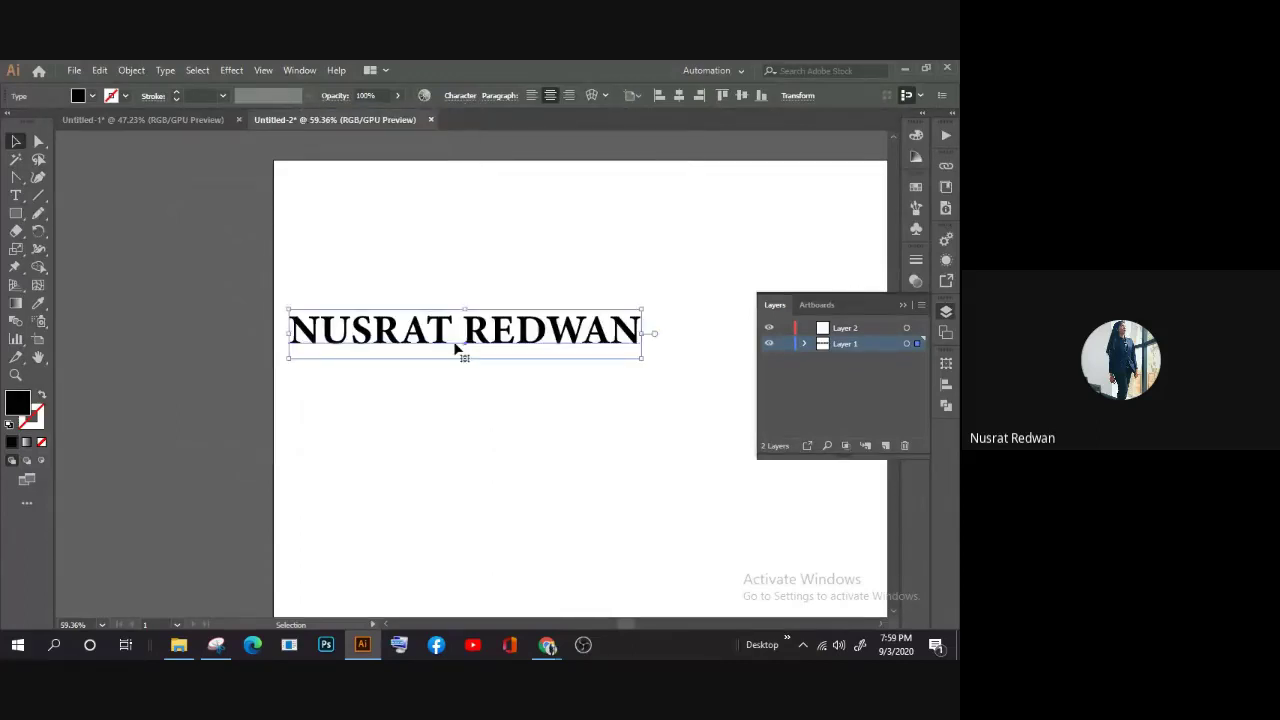
Step: Move the heading toward the lower right and zoom out on the artboard
drag(455, 347, 681, 526)
drag(620, 623, 630, 623)
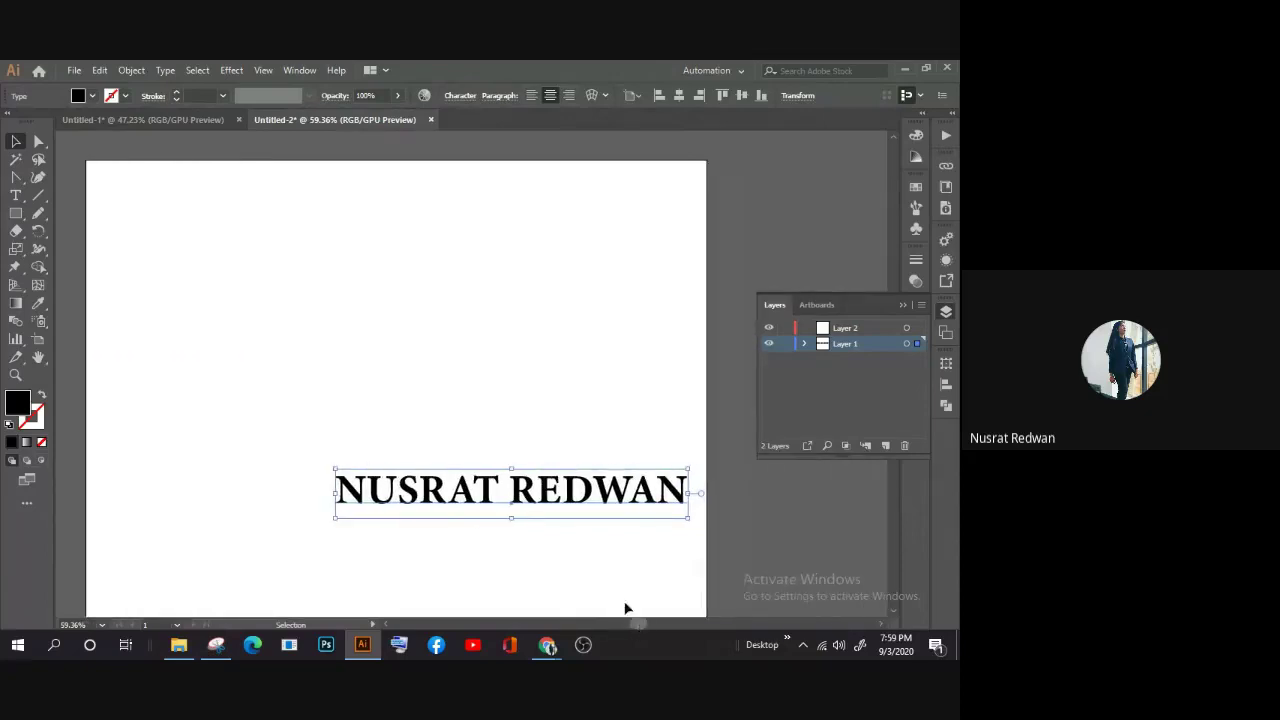
drag(554, 503, 565, 422)
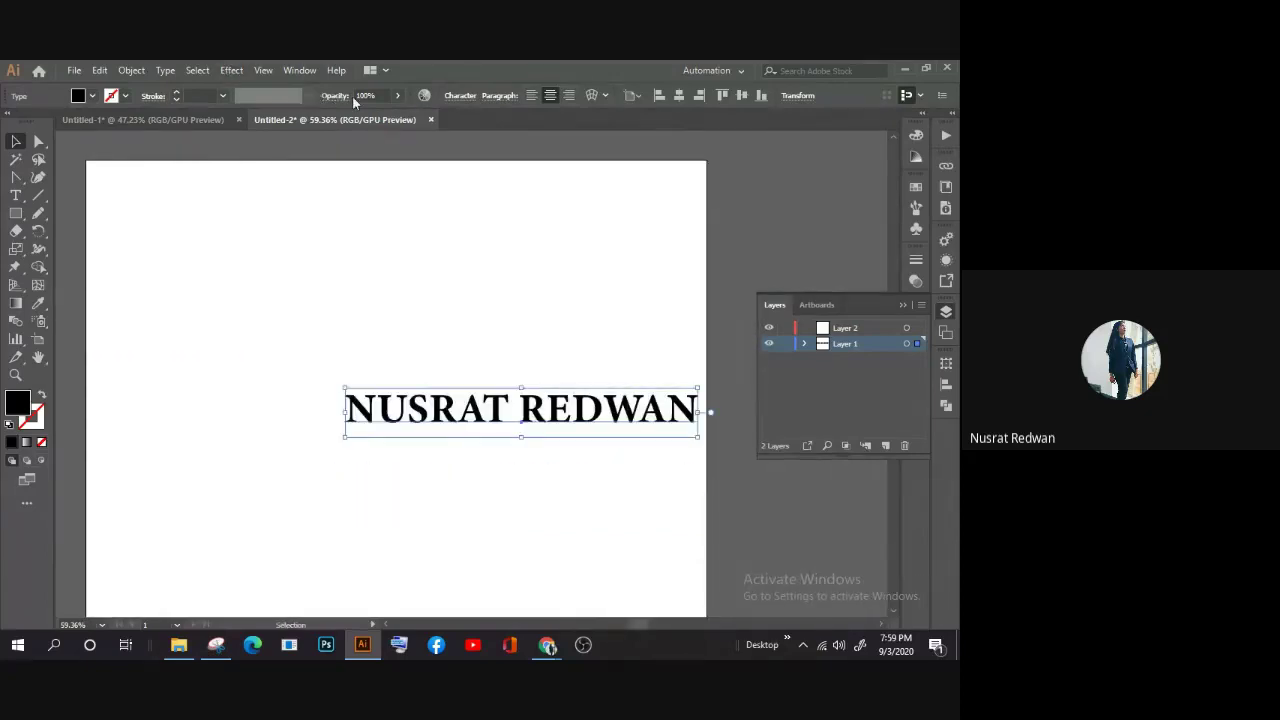
click(460, 96)
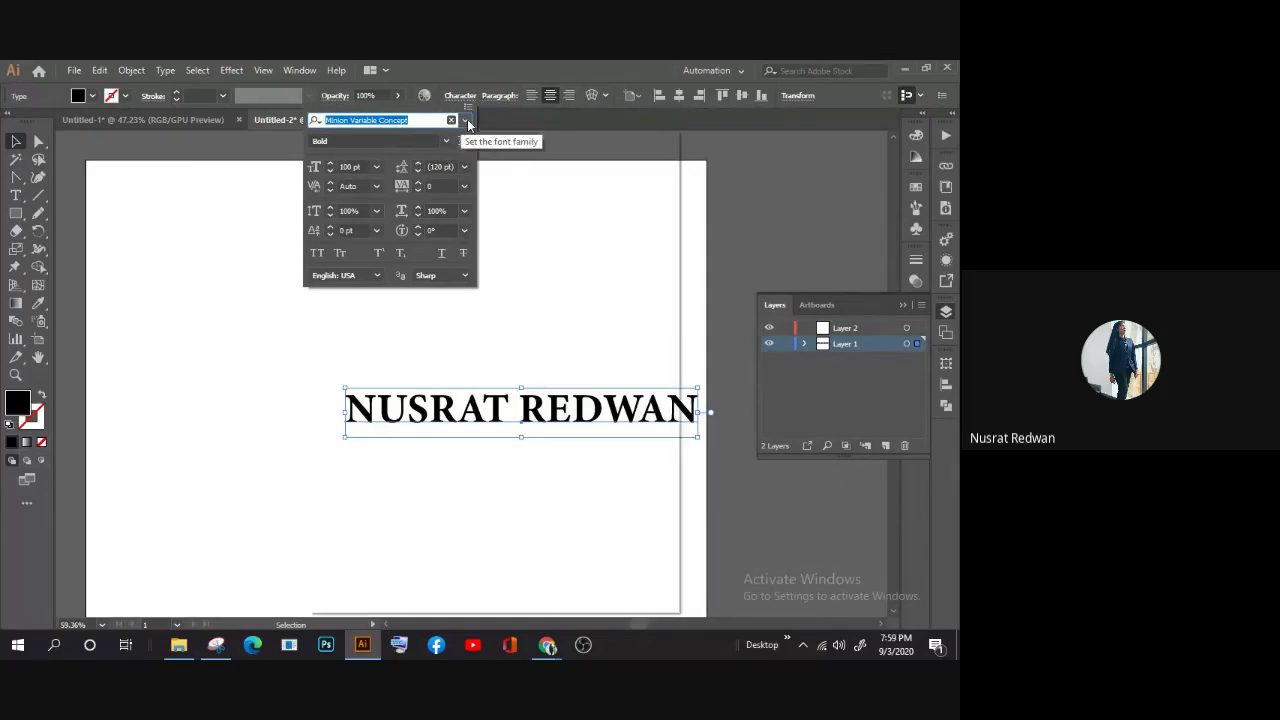
drag(443, 405, 338, 392)
key(z)
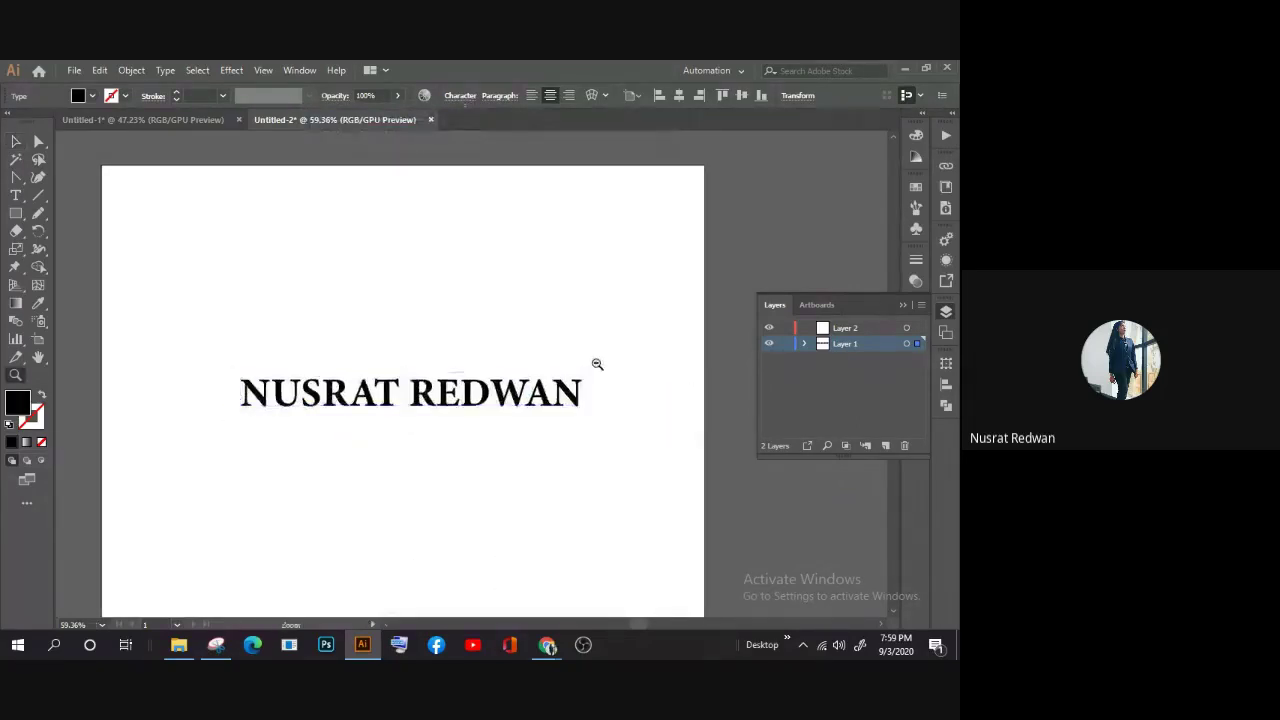
alt+click(597, 364)
drag(596, 624, 663, 619)
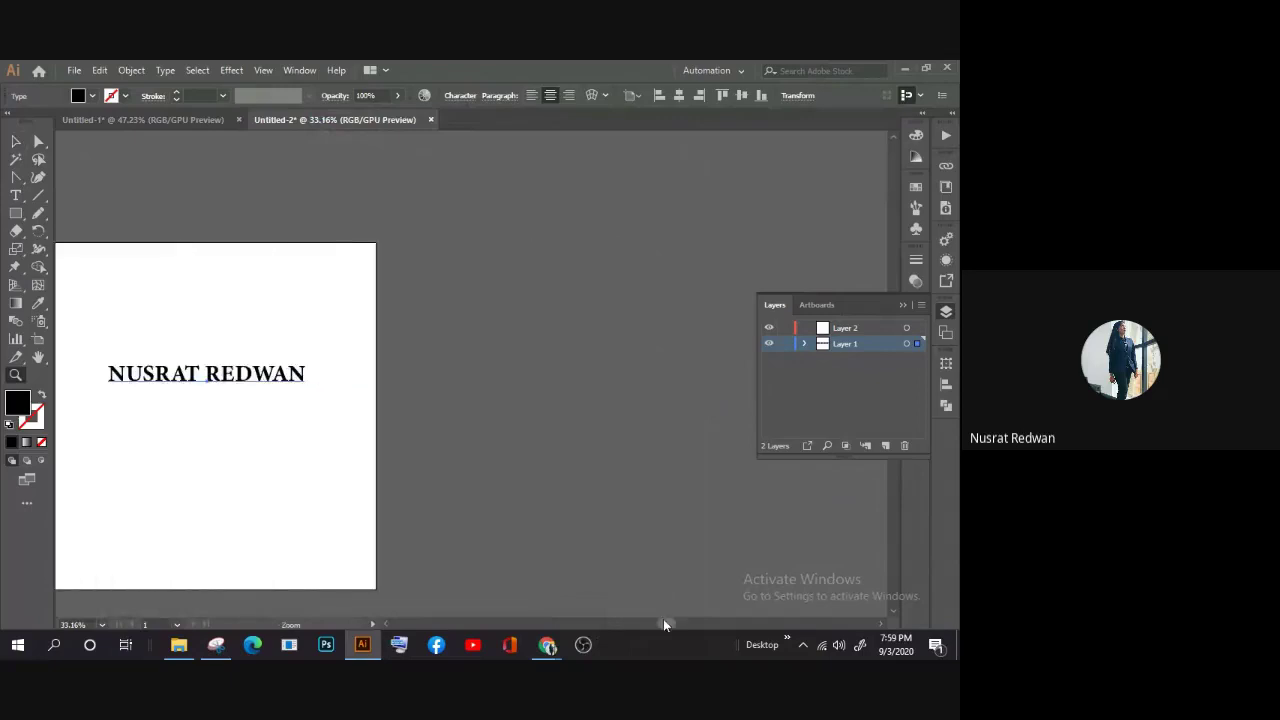
click(16, 141)
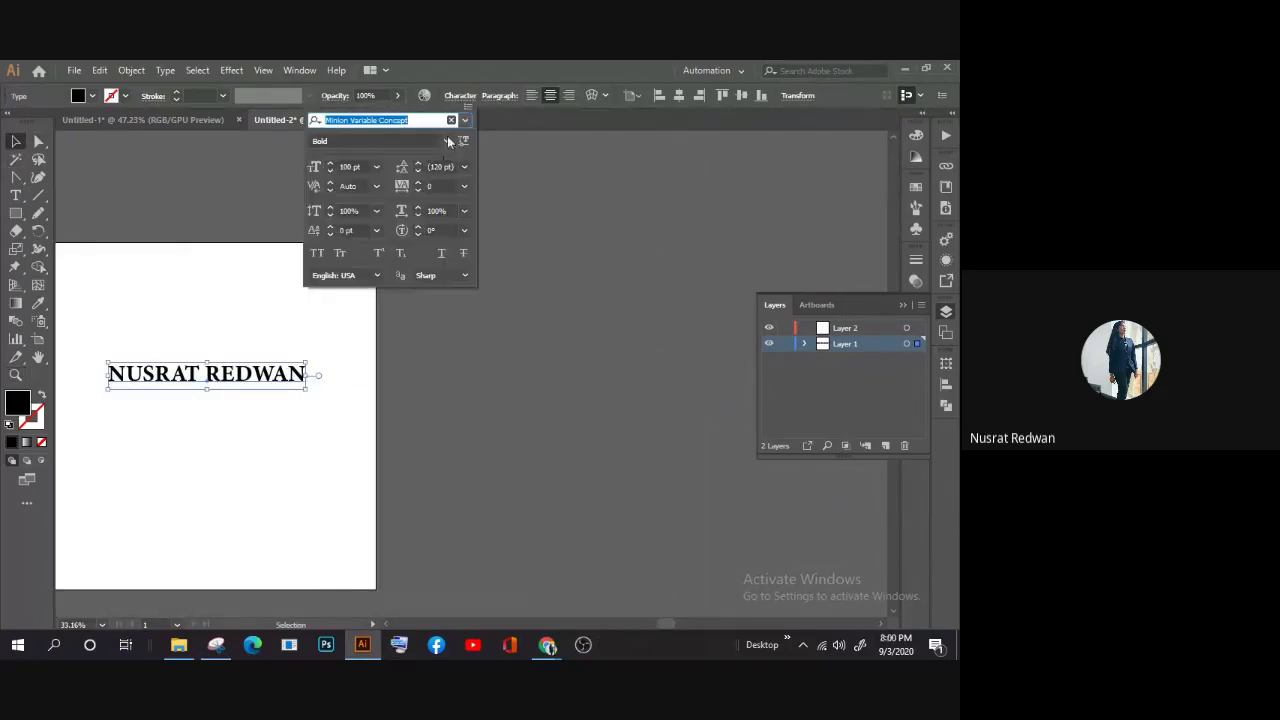
Step: Clear the font filters, then filter the font list to Sans Serif
click(463, 122)
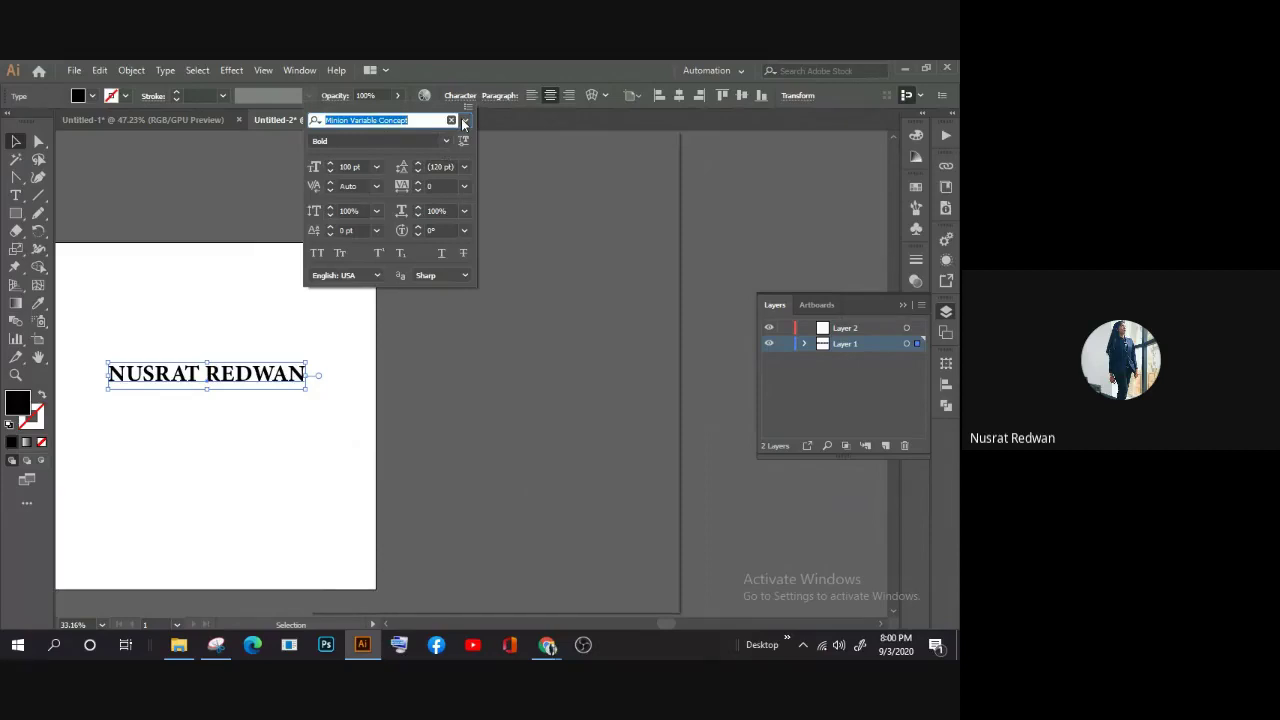
click(463, 121)
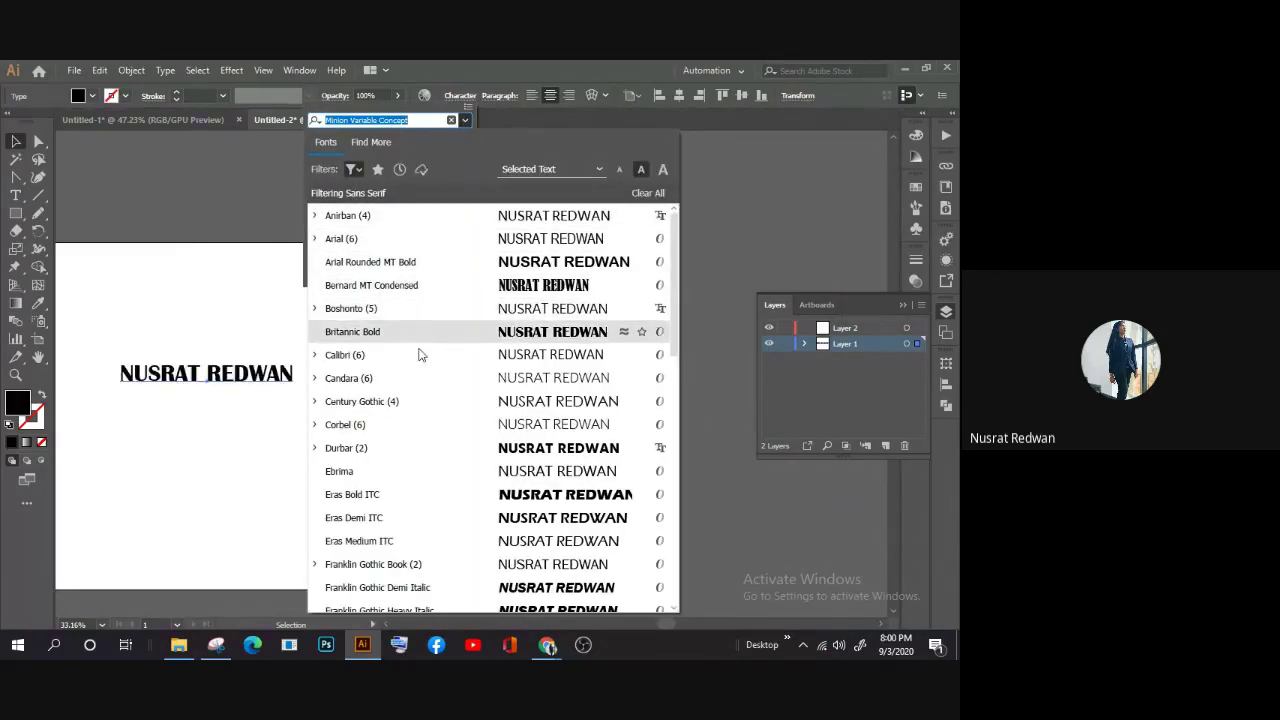
click(350, 172)
click(206, 248)
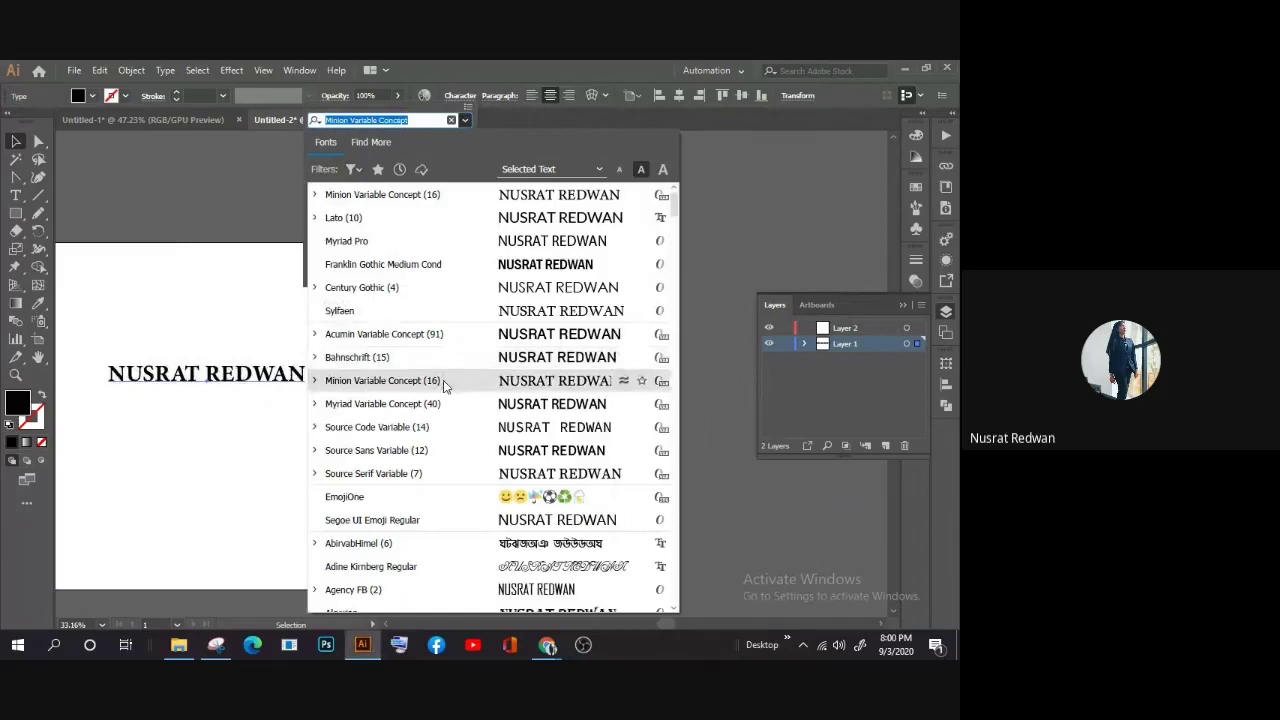
click(352, 169)
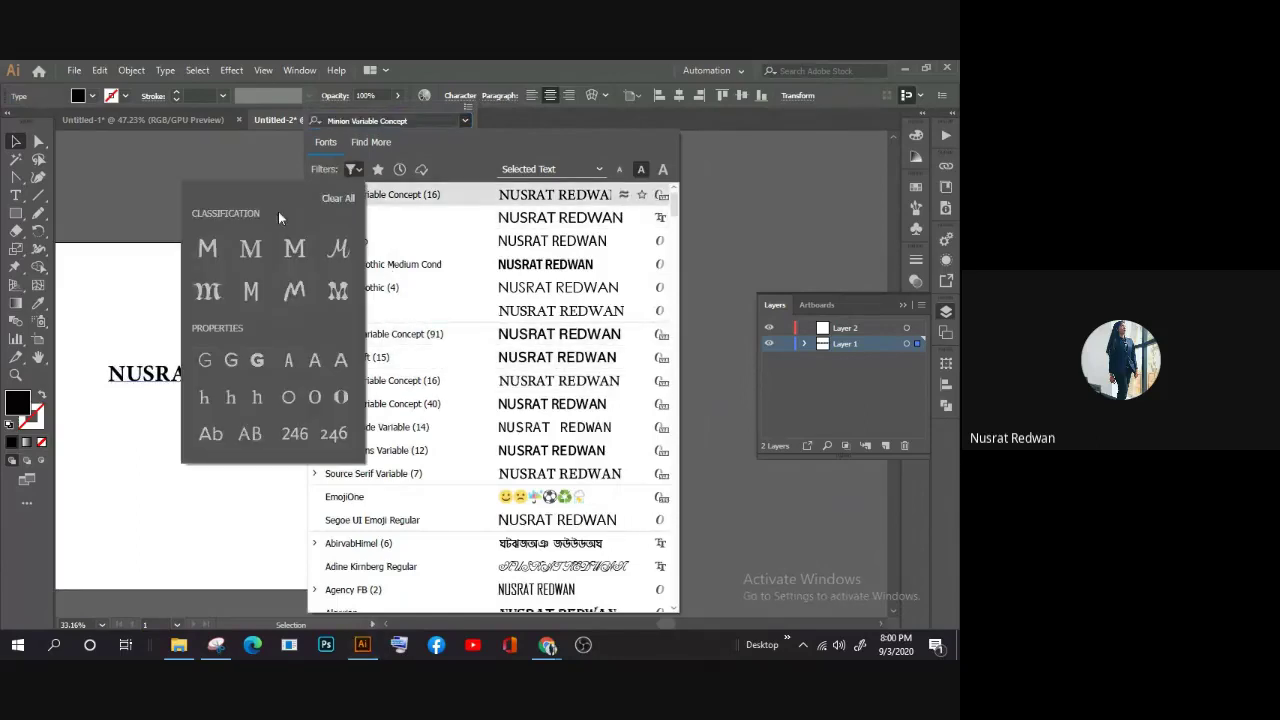
click(207, 250)
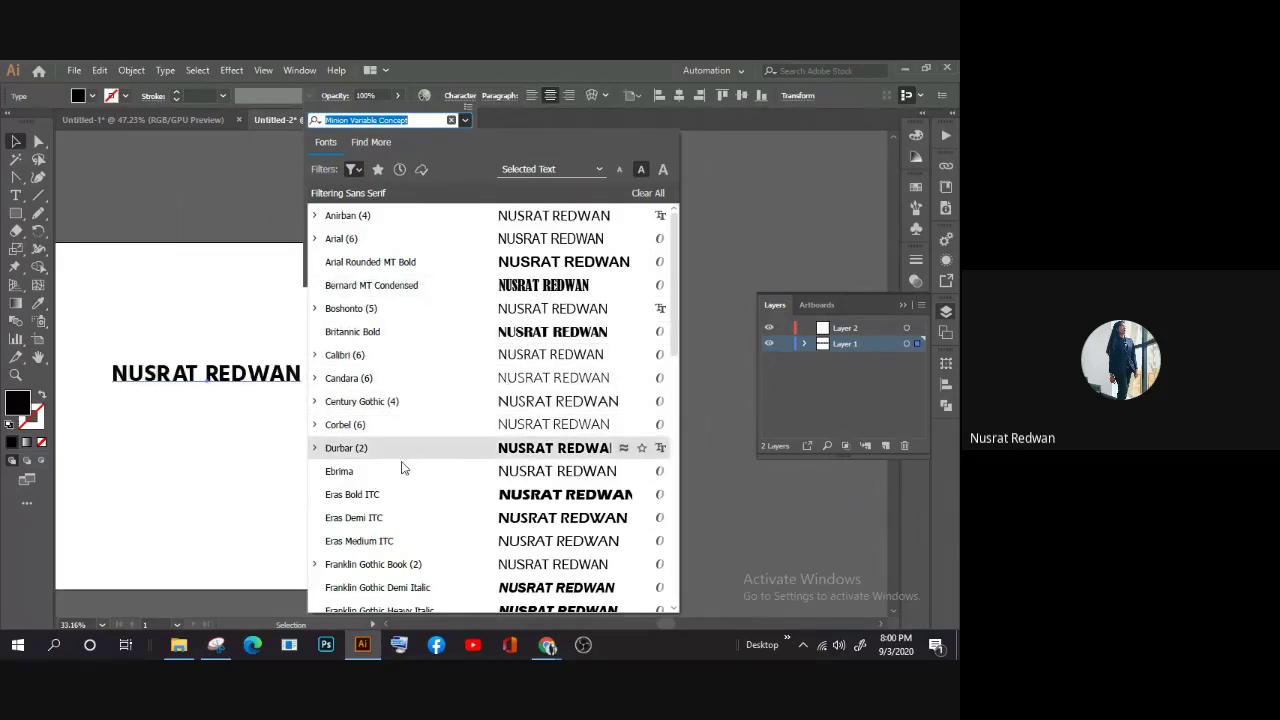
Step: Preview Sans Serif fonts on the heading, keeping Minion Variable Concept Bold
scroll(403, 471, down, 2)
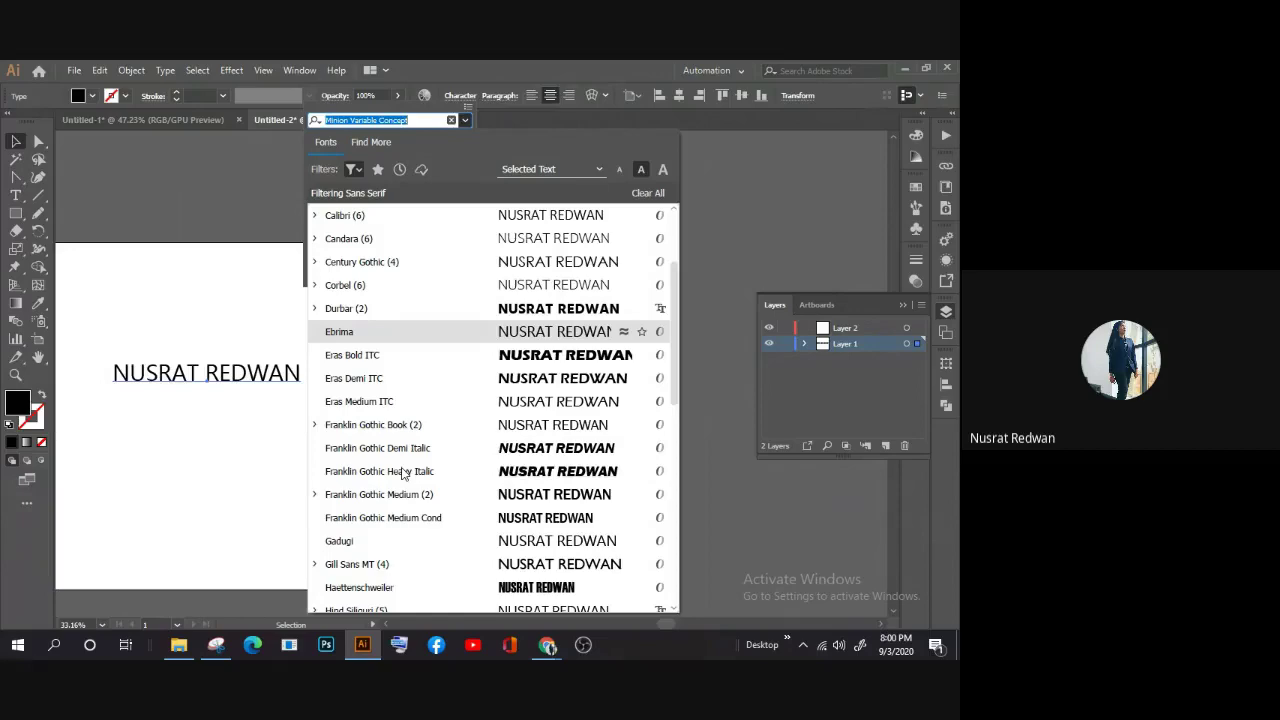
scroll(403, 471, down, 2)
scroll(403, 471, down, 3)
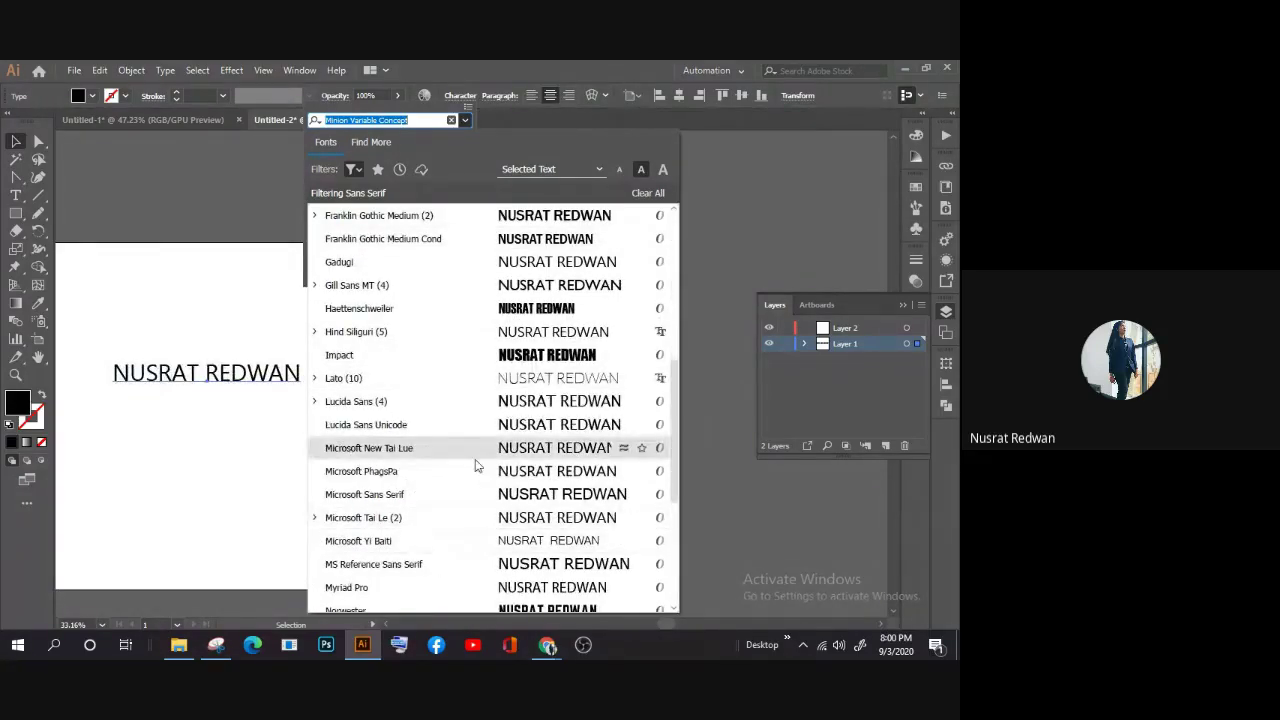
scroll(476, 465, down, 1)
scroll(435, 466, down, 3)
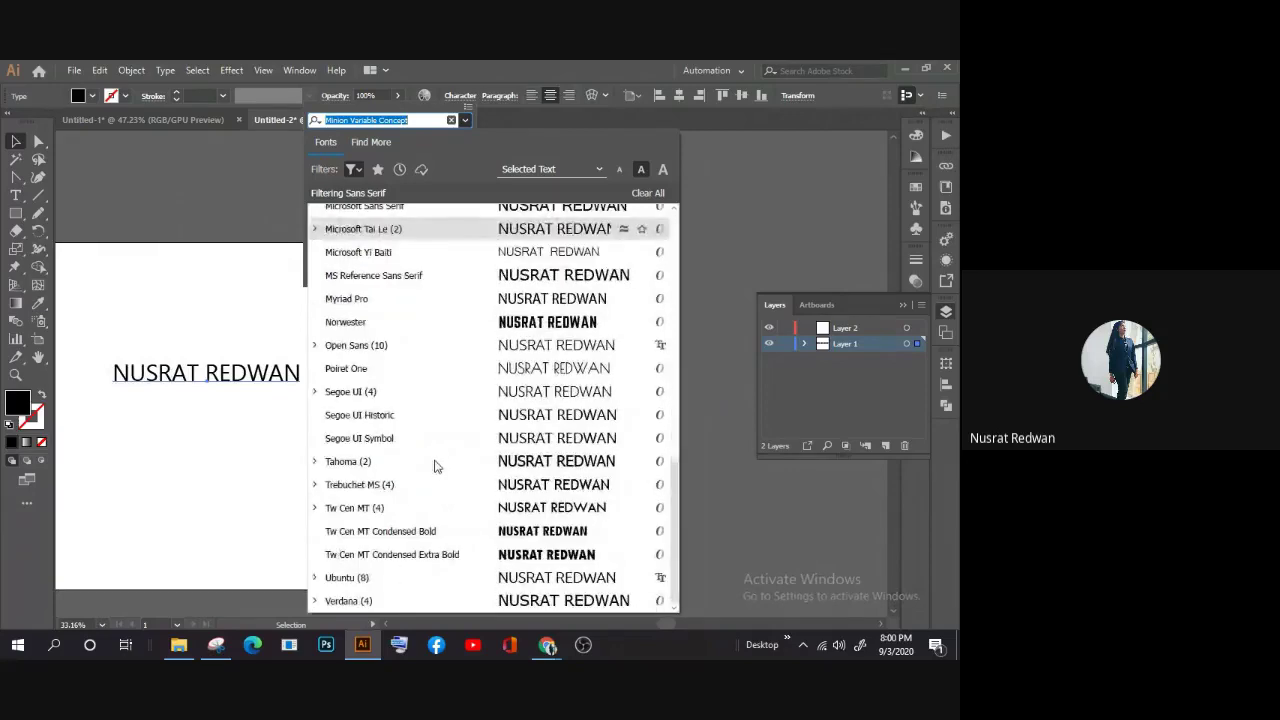
scroll(445, 460, up, 4)
scroll(445, 460, up, 4)
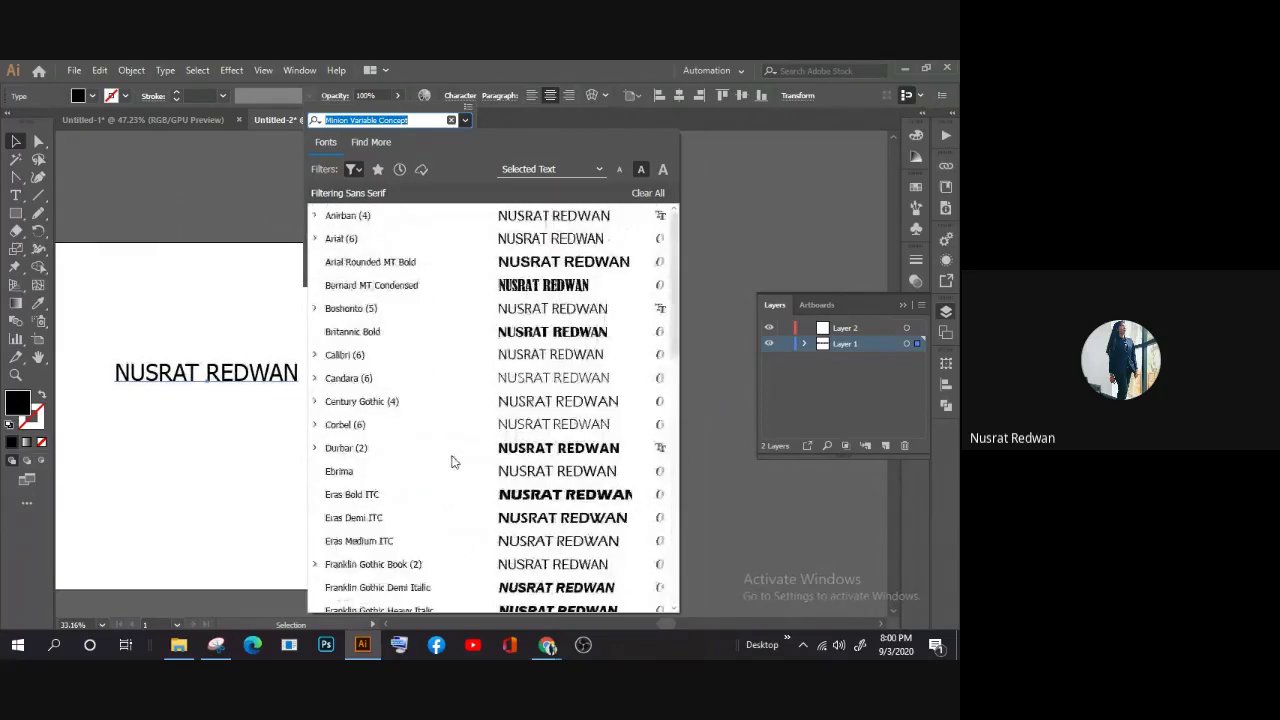
click(133, 222)
drag(686, 622, 647, 626)
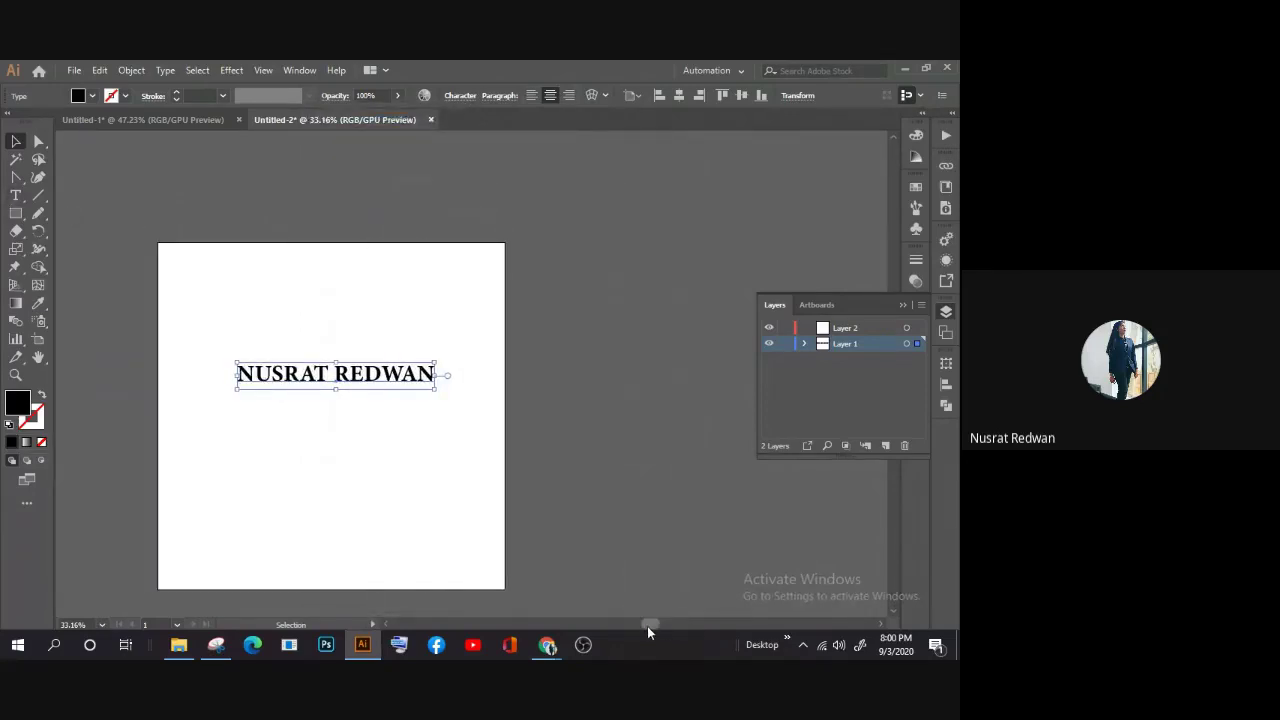
Step: Delete the name text and zoom in on the now-empty Untitled-2 artboard
key(Delete)
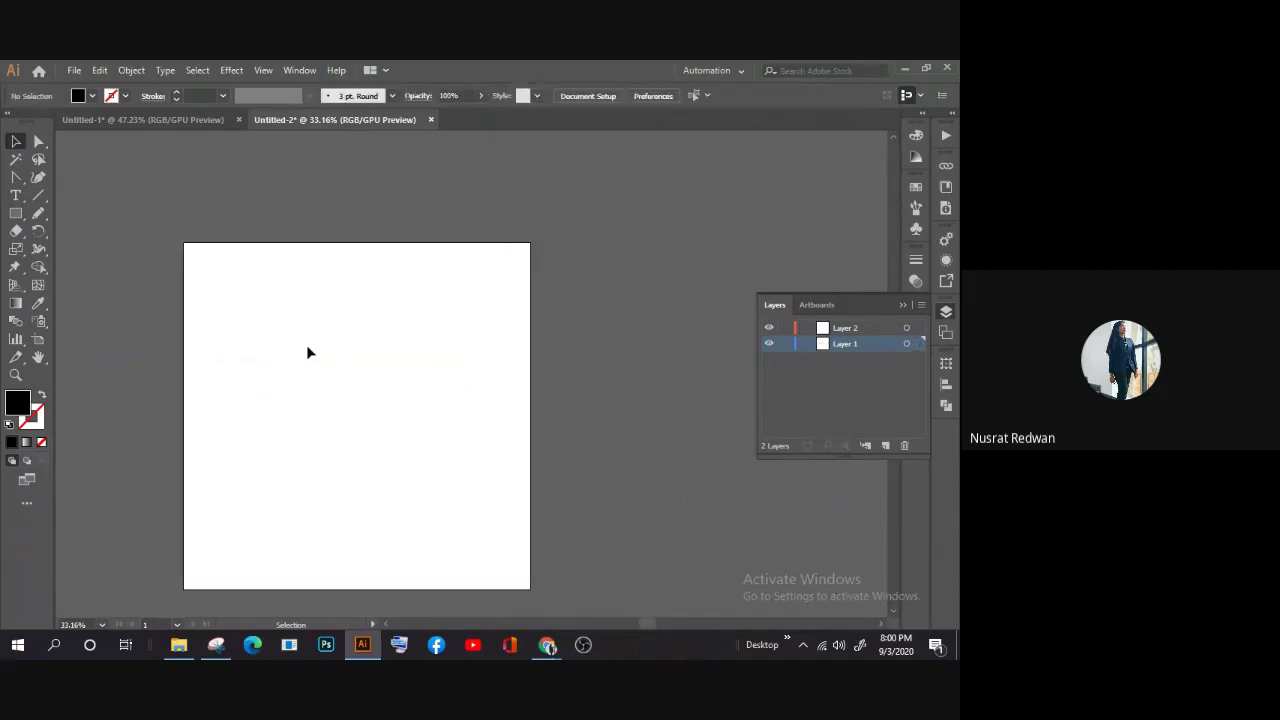
scroll(308, 352, down, 2)
key(z)
drag(251, 337, 323, 371)
key(v)
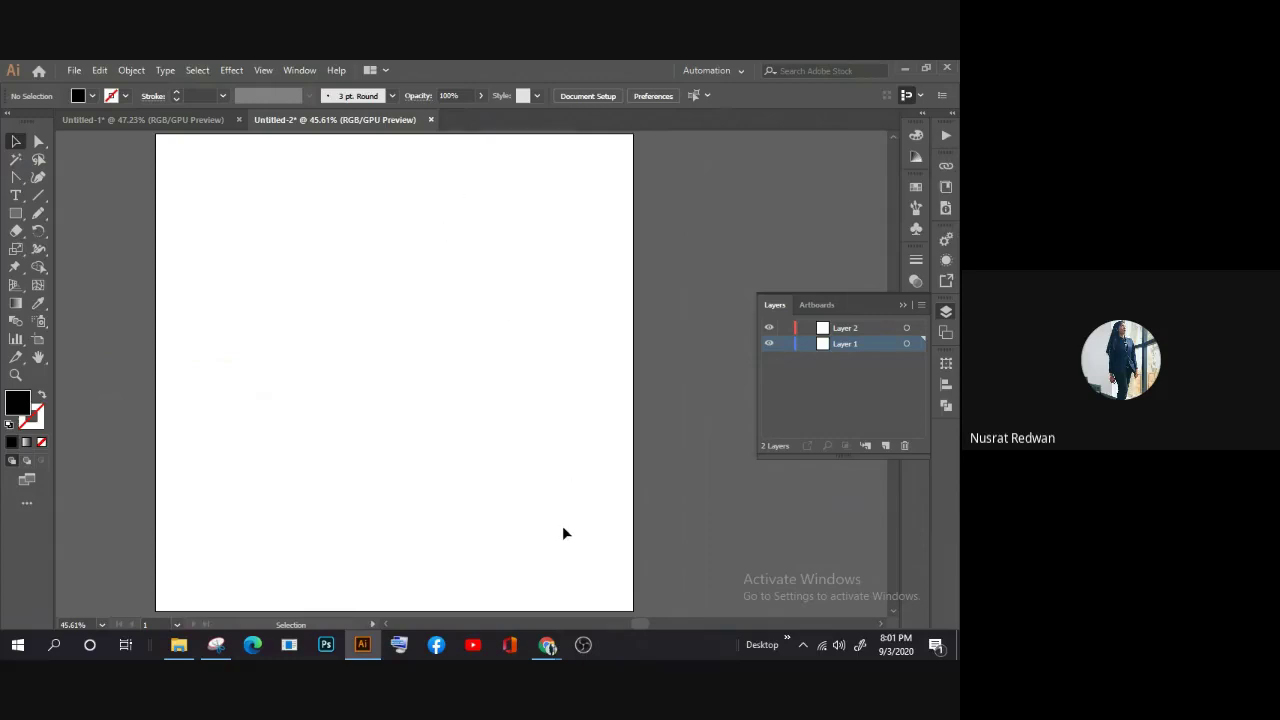
mouse_move(547, 645)
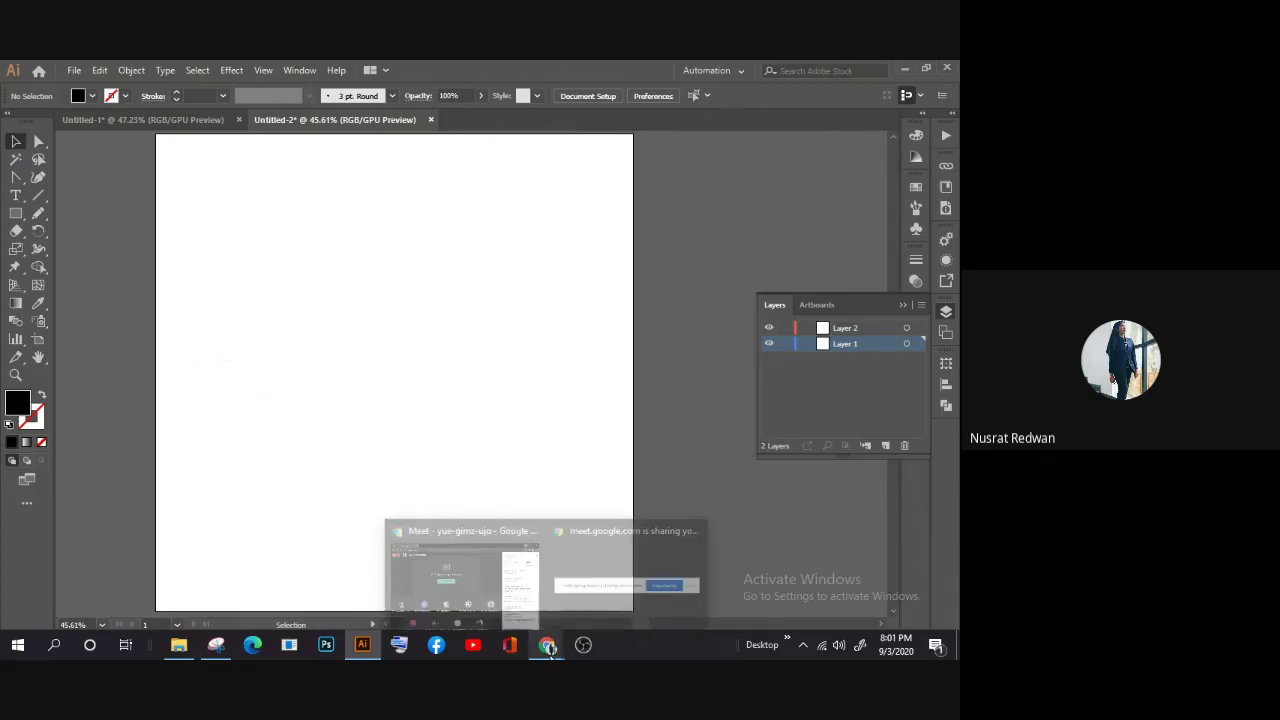
Step: Bring the Chrome Google Meet window forward and open a new Google tab
click(497, 563)
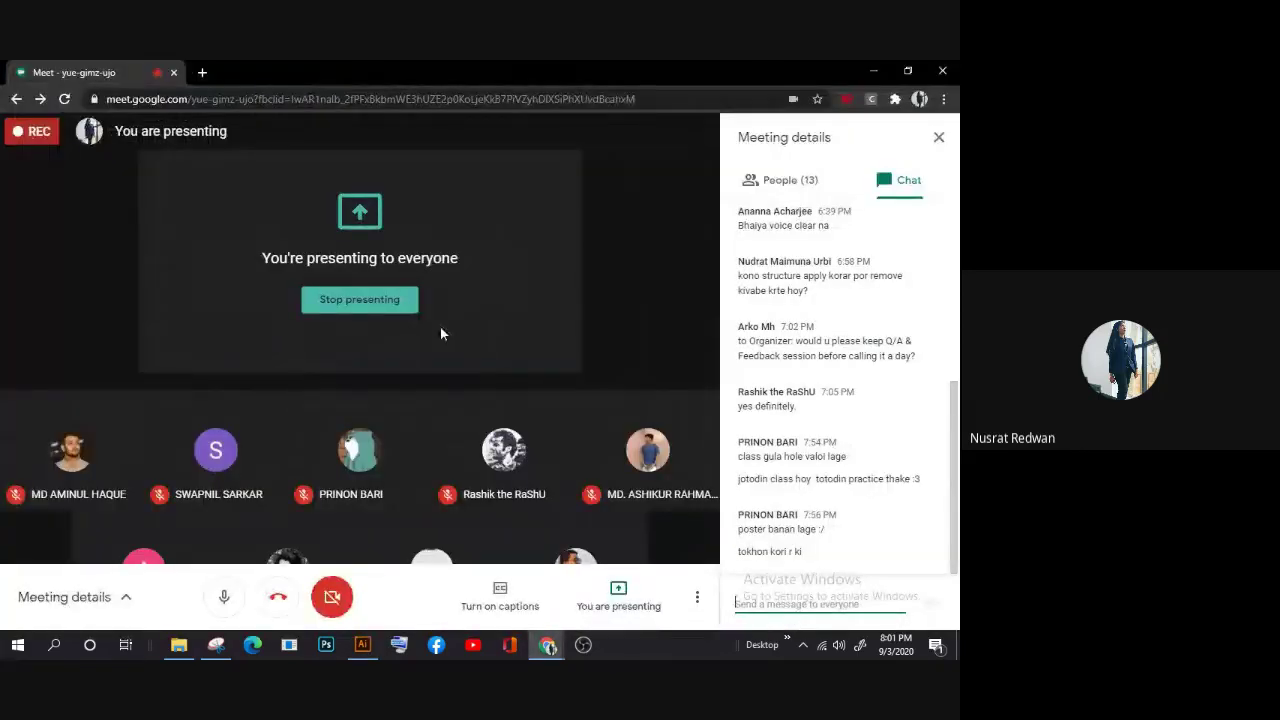
click(202, 73)
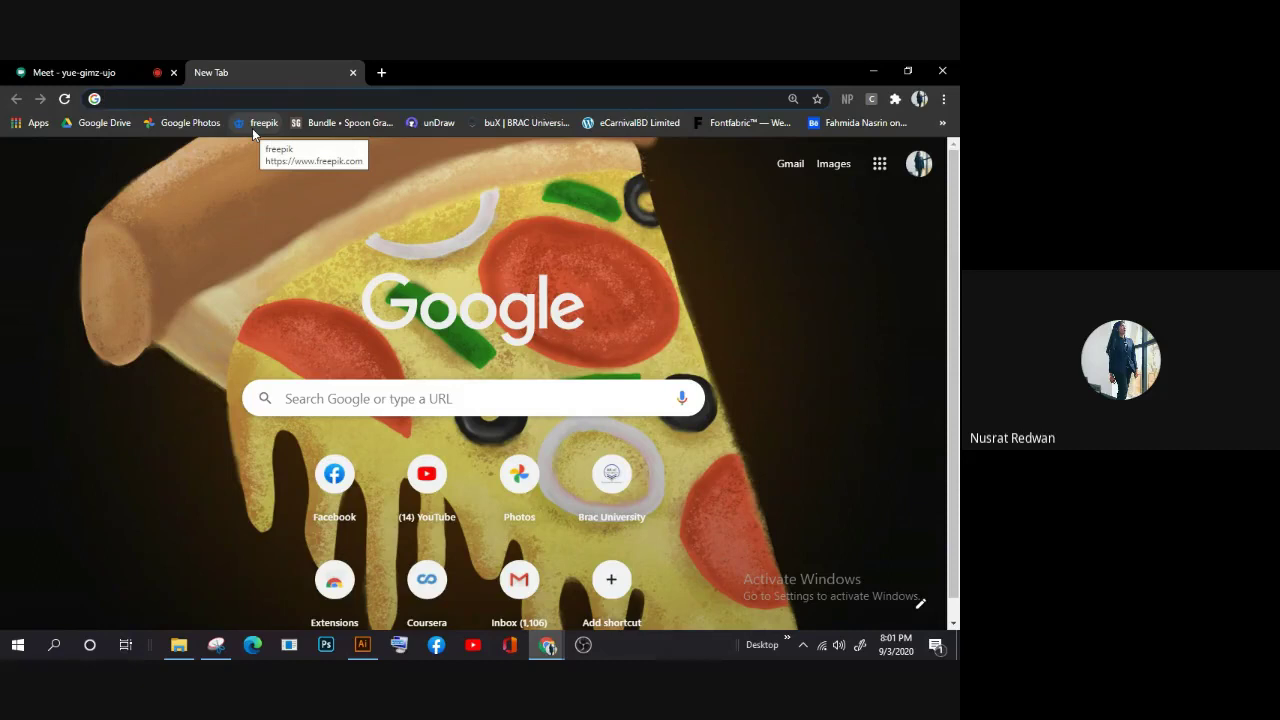
Step: Load freepik.com from the bookmark, close the Google sign-in popup, and scroll the homepage
click(252, 128)
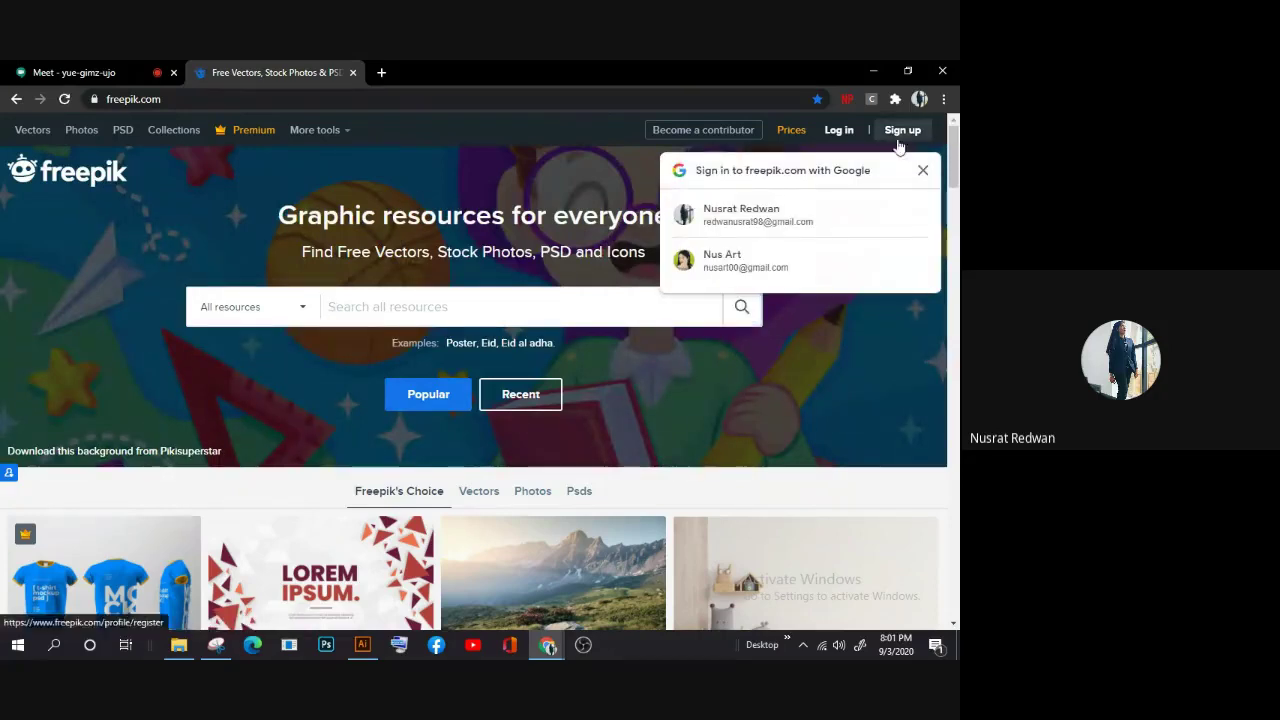
click(922, 170)
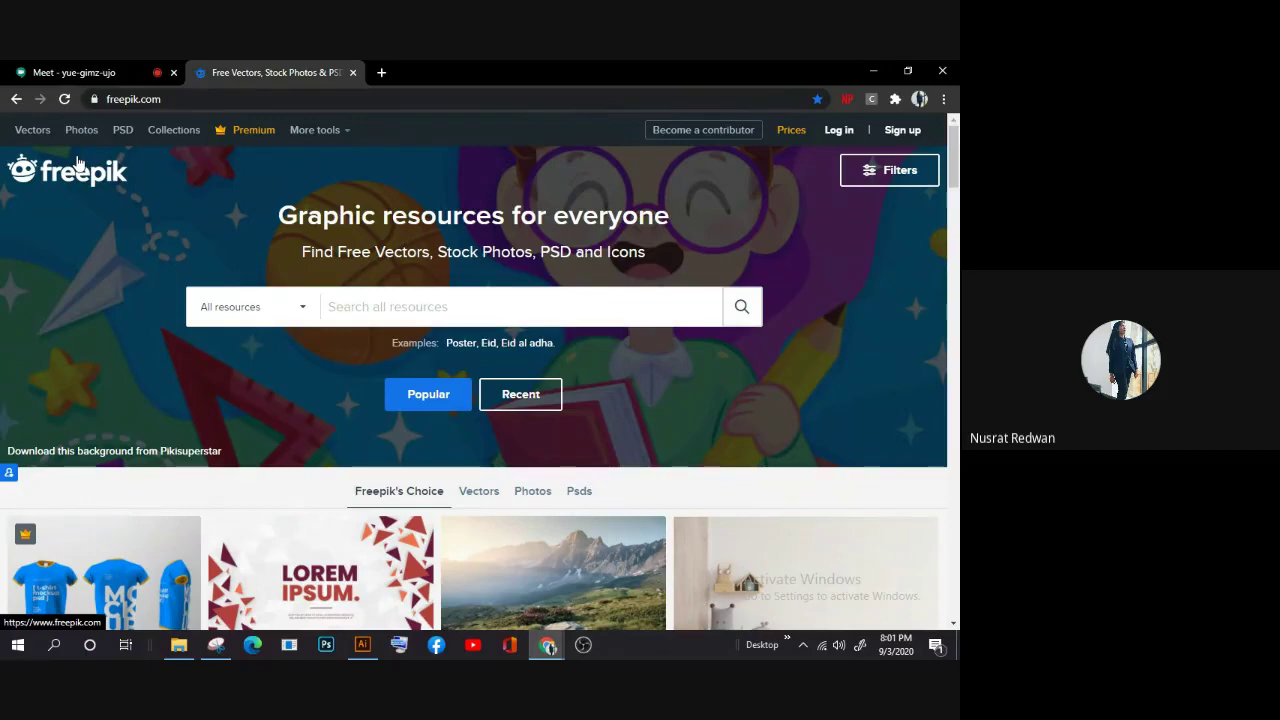
scroll(78, 163, down, 3)
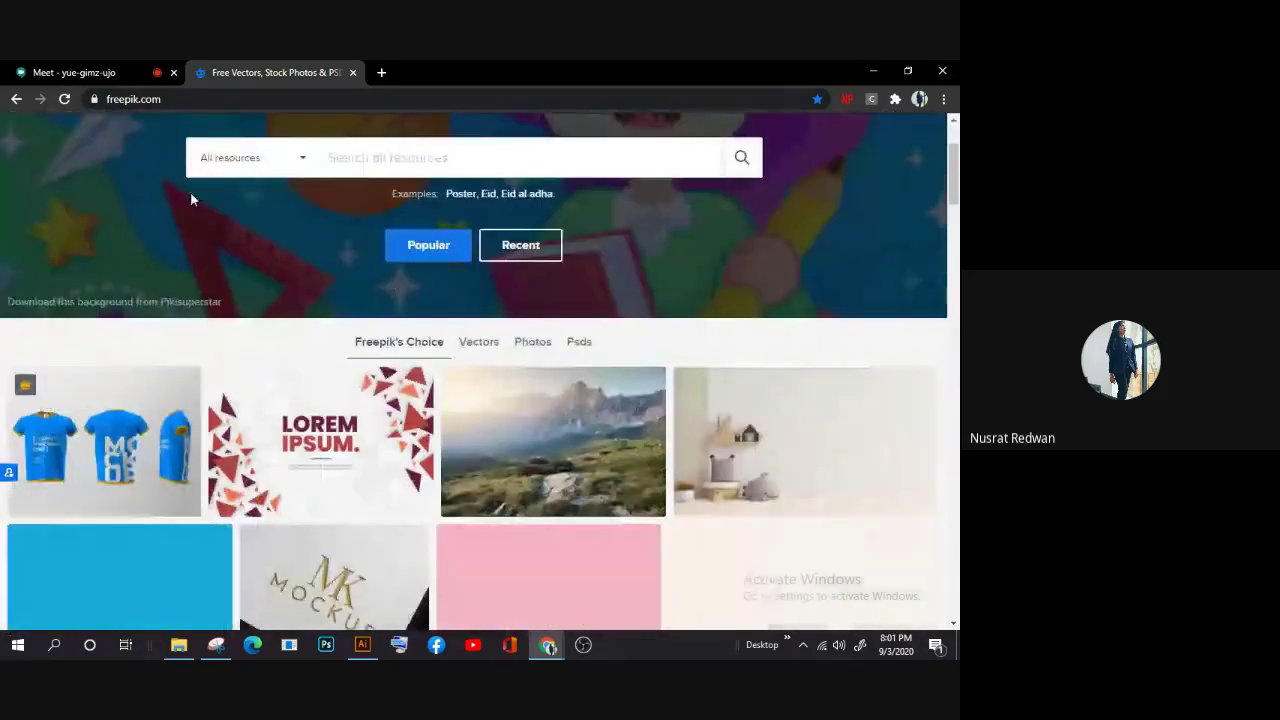
scroll(190, 191, down, 3)
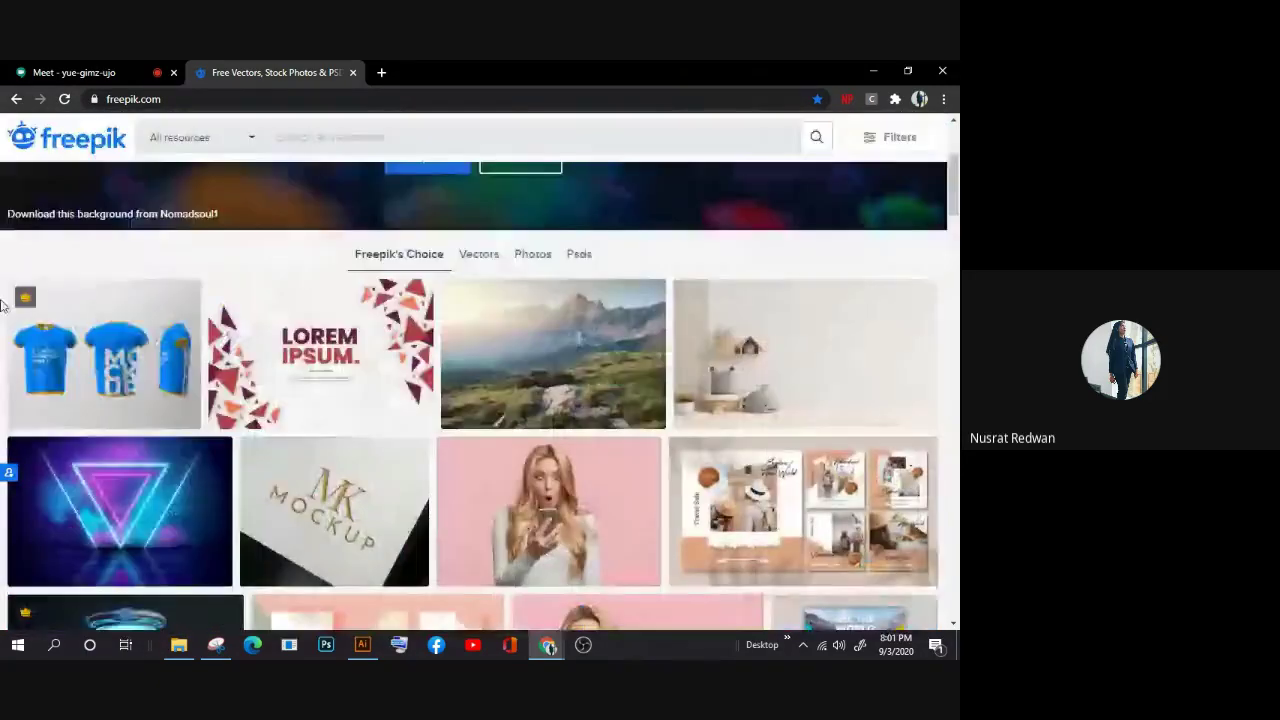
mouse_move(320, 430)
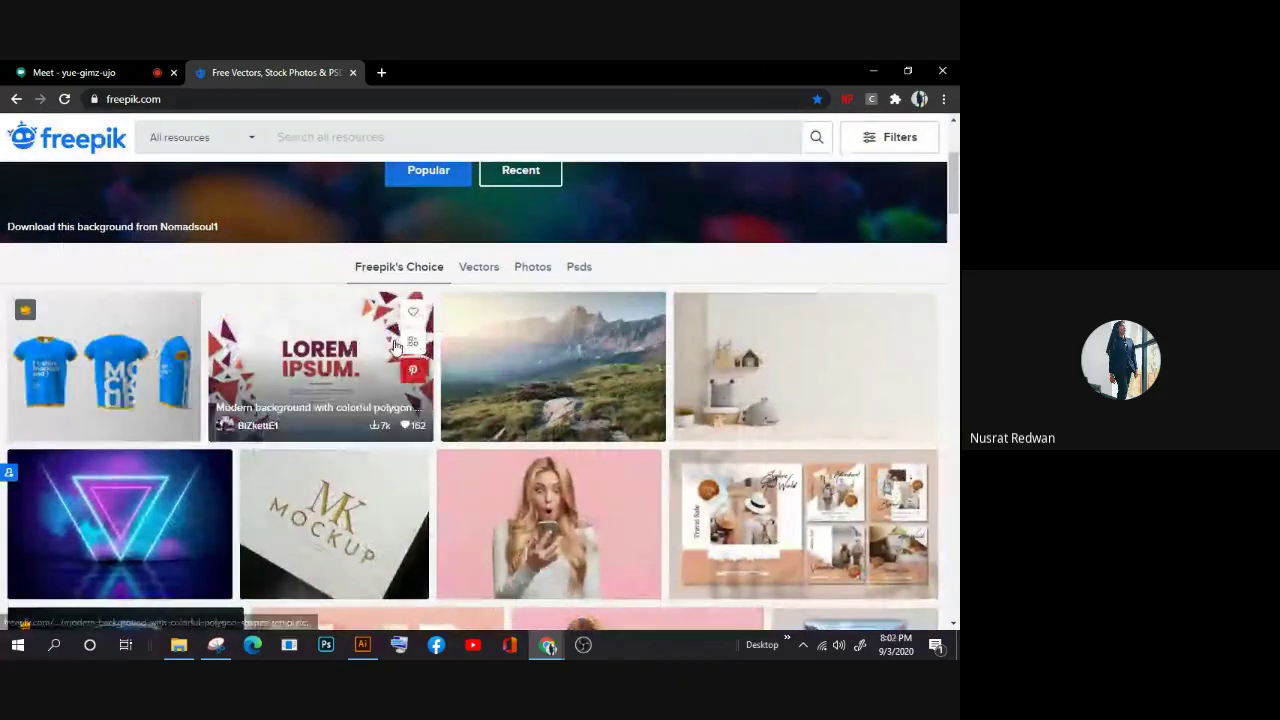
scroll(395, 345, down, 3)
scroll(449, 223, up, 5)
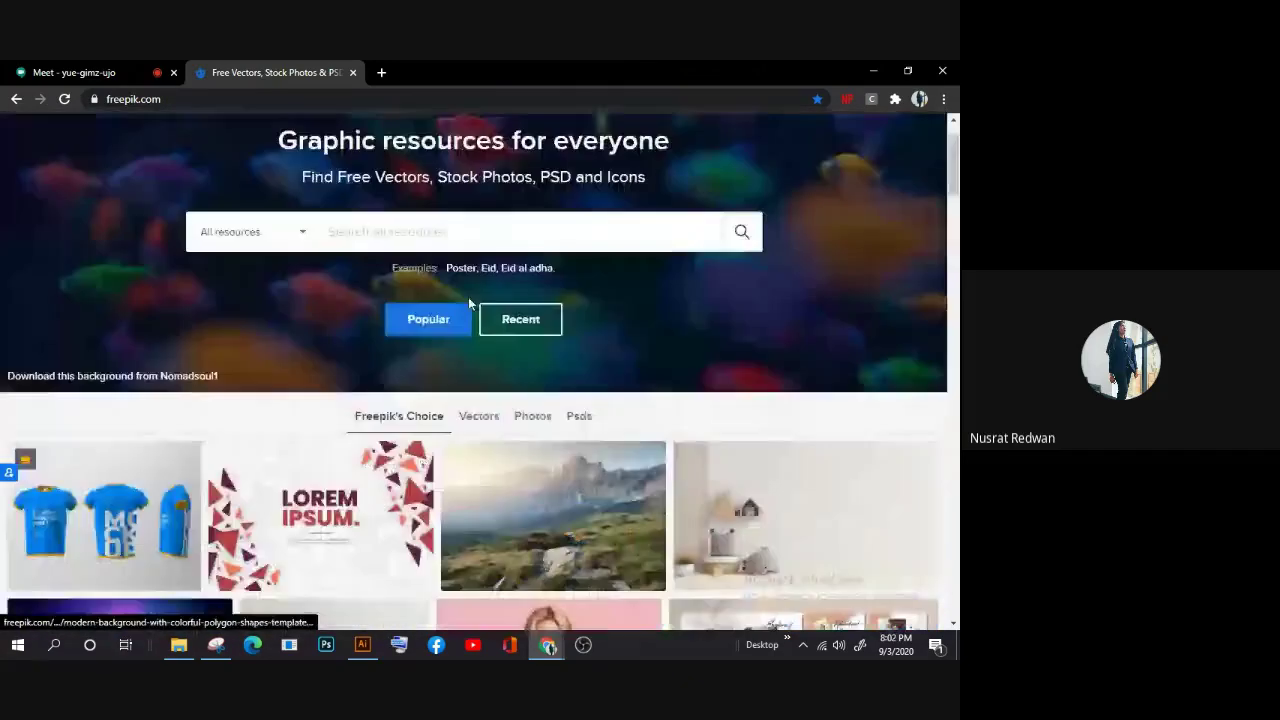
Step: Search Freepik for 'FLYER DESIGN' and scroll through the results
click(449, 225)
text(FL)
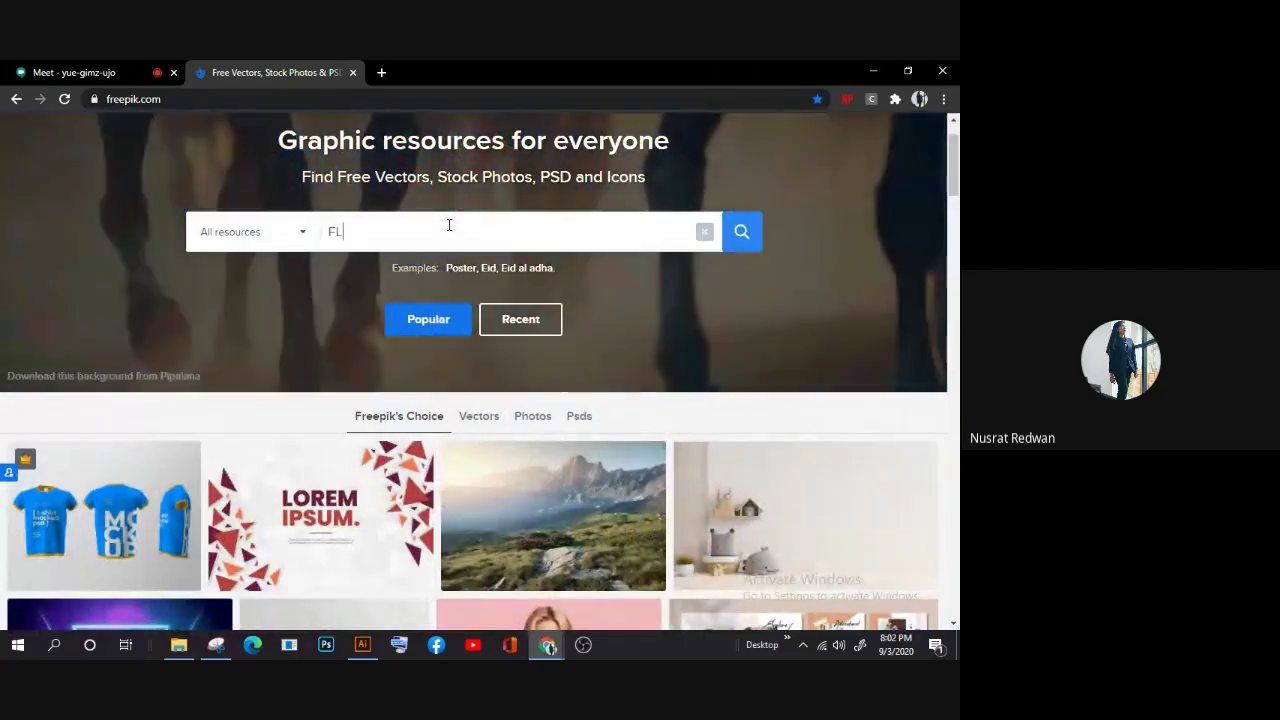
text(YER DE)
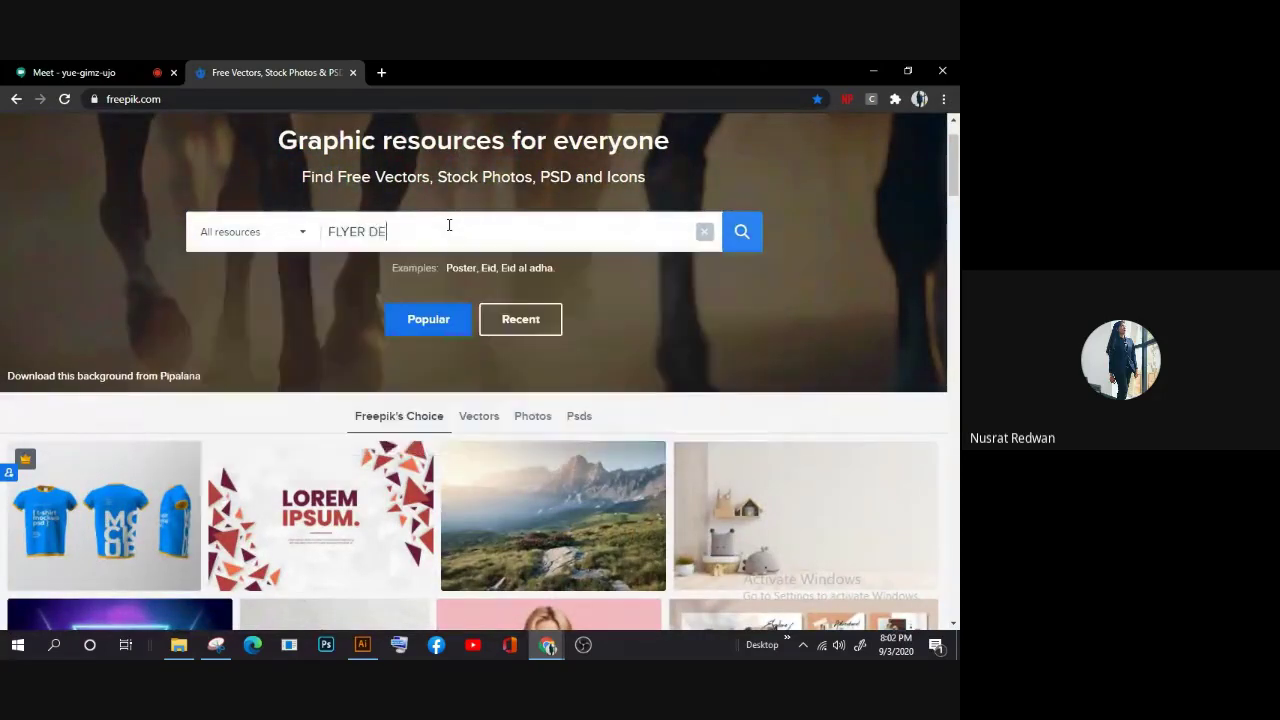
text(SIGN)
key(Return)
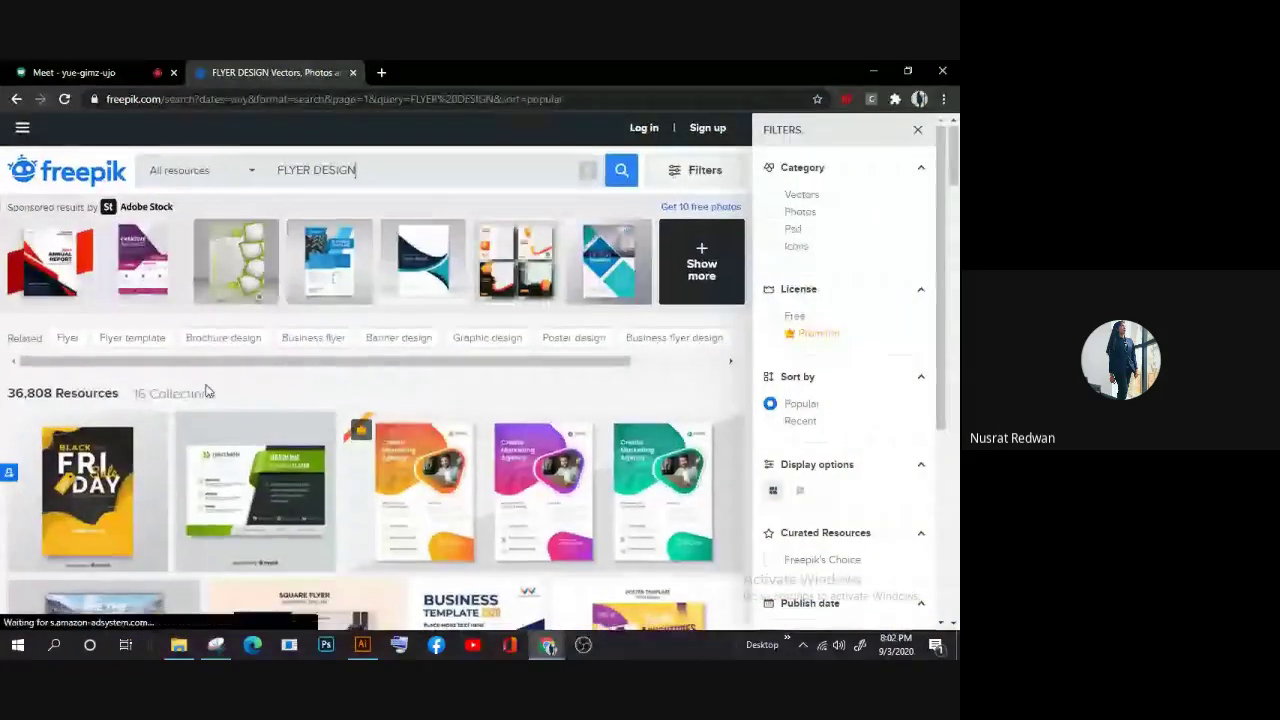
scroll(3, 402, down, 1)
scroll(3, 402, down, 1)
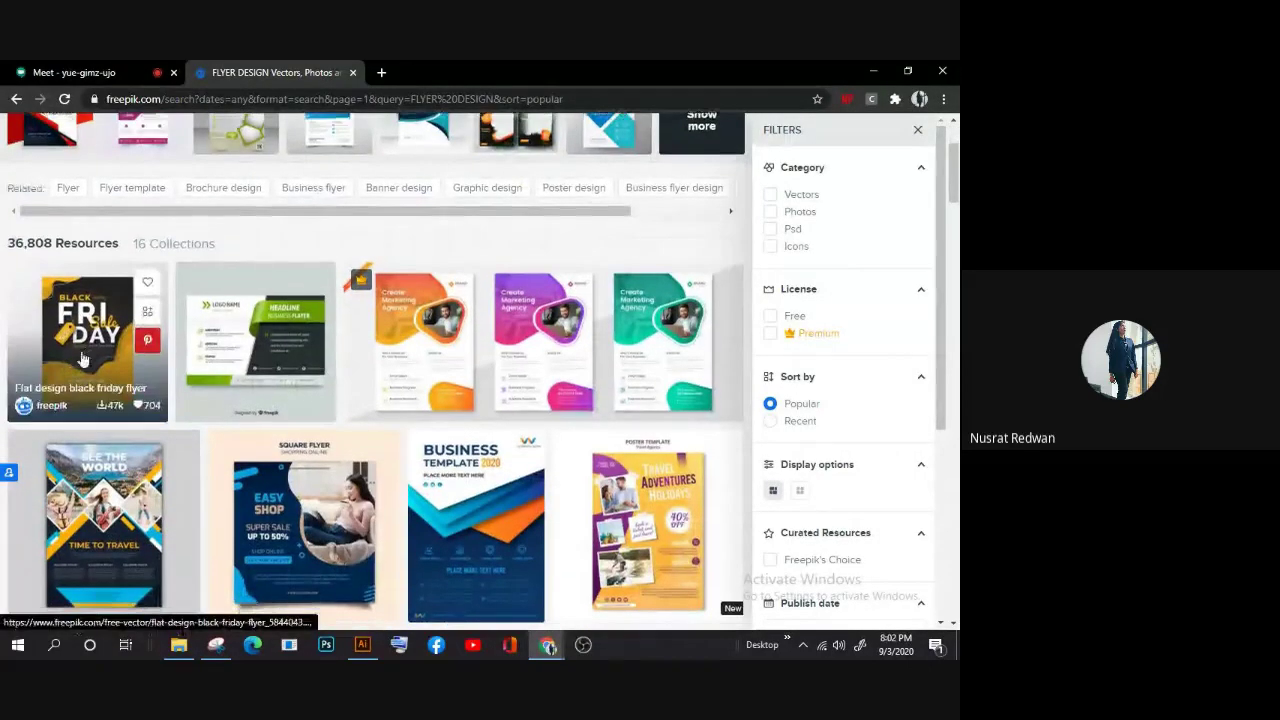
scroll(63, 372, down, 1)
Step: Download the free Black Friday flyer with attribution and open its zip in File Explorer
click(65, 275)
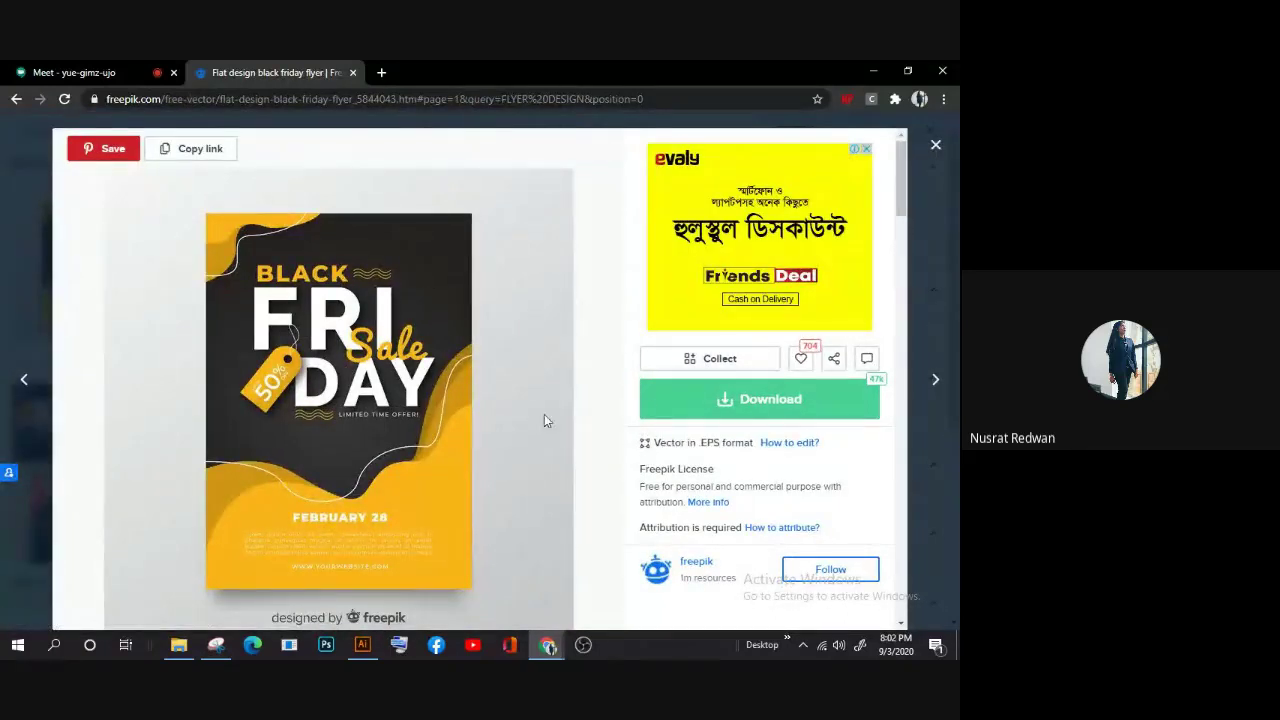
click(655, 405)
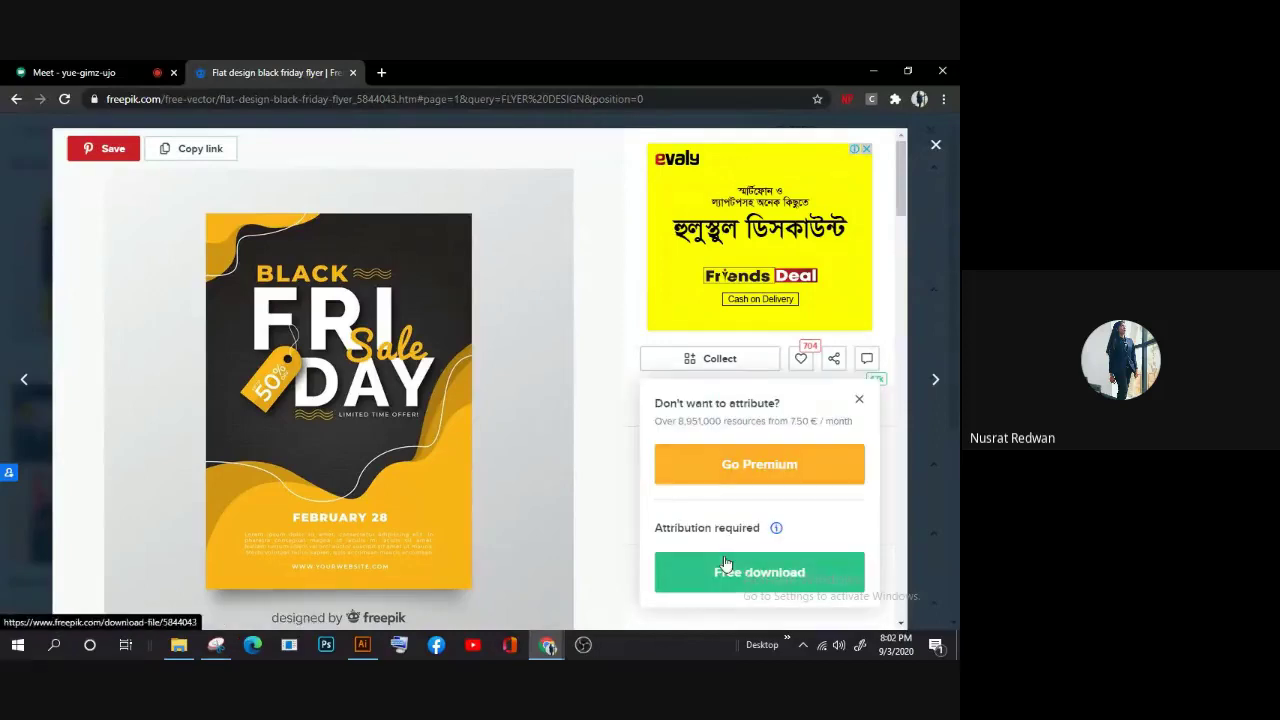
click(727, 565)
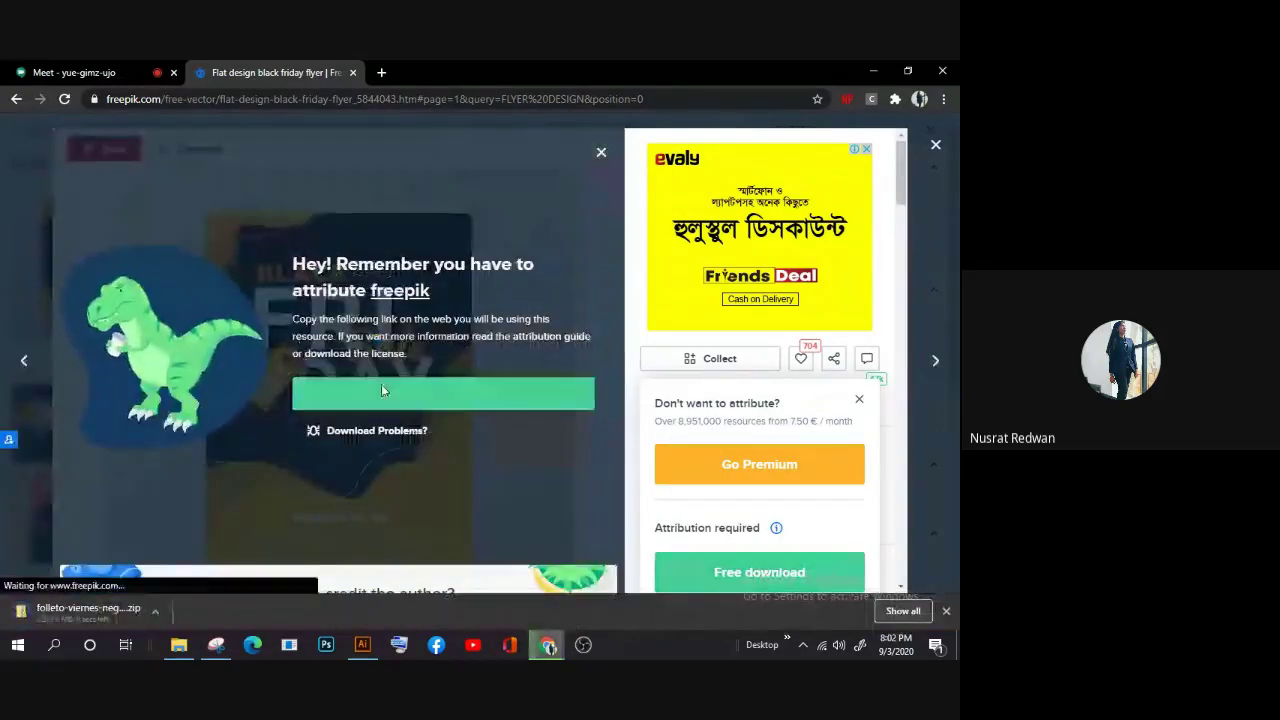
click(381, 386)
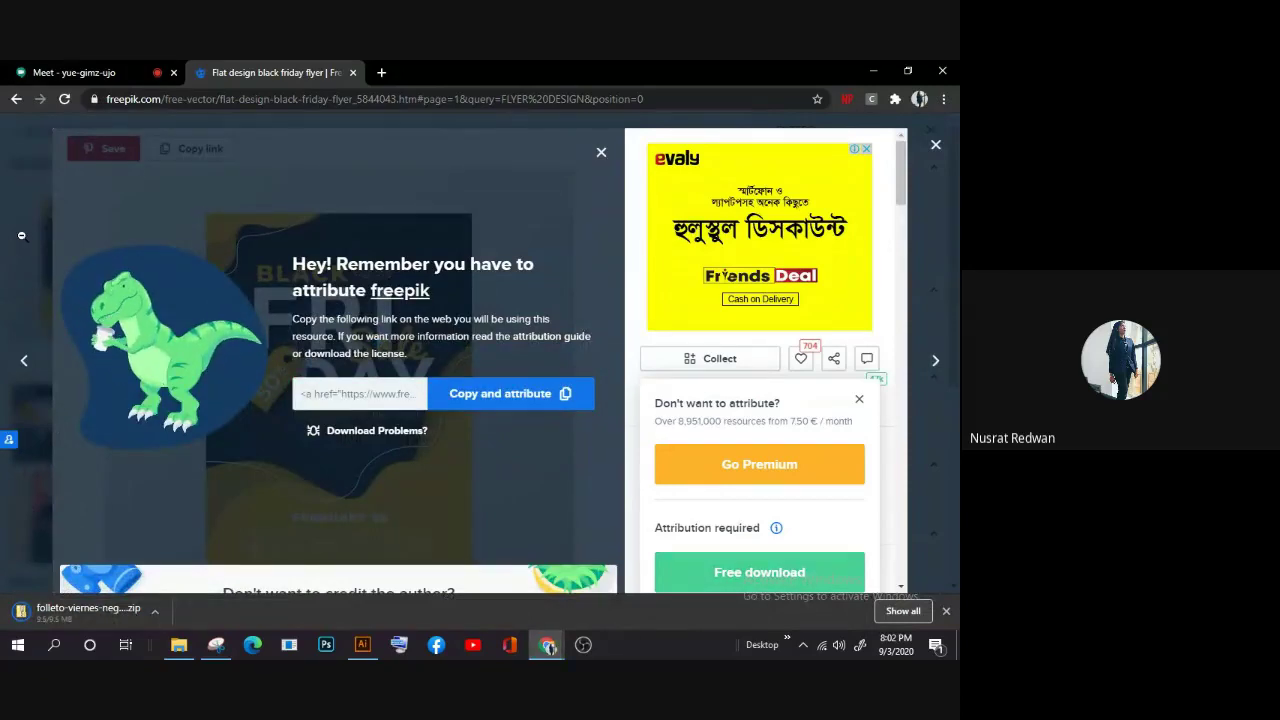
click(21, 235)
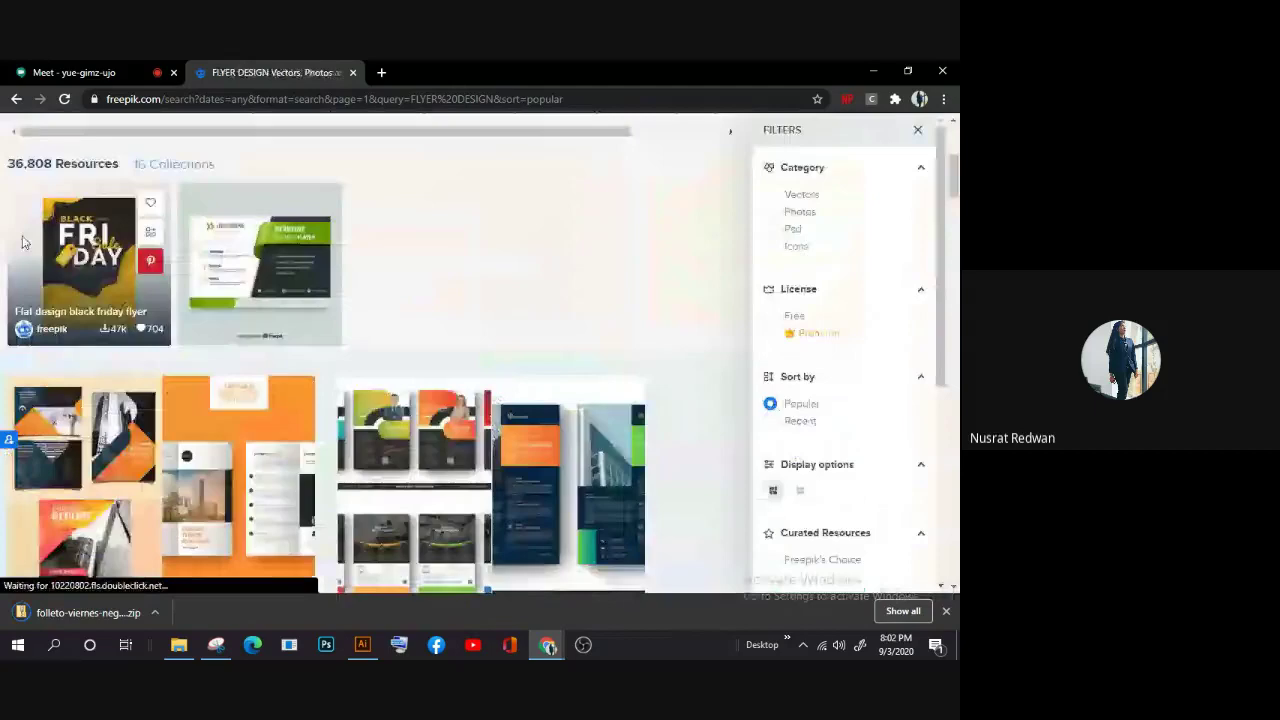
click(100, 610)
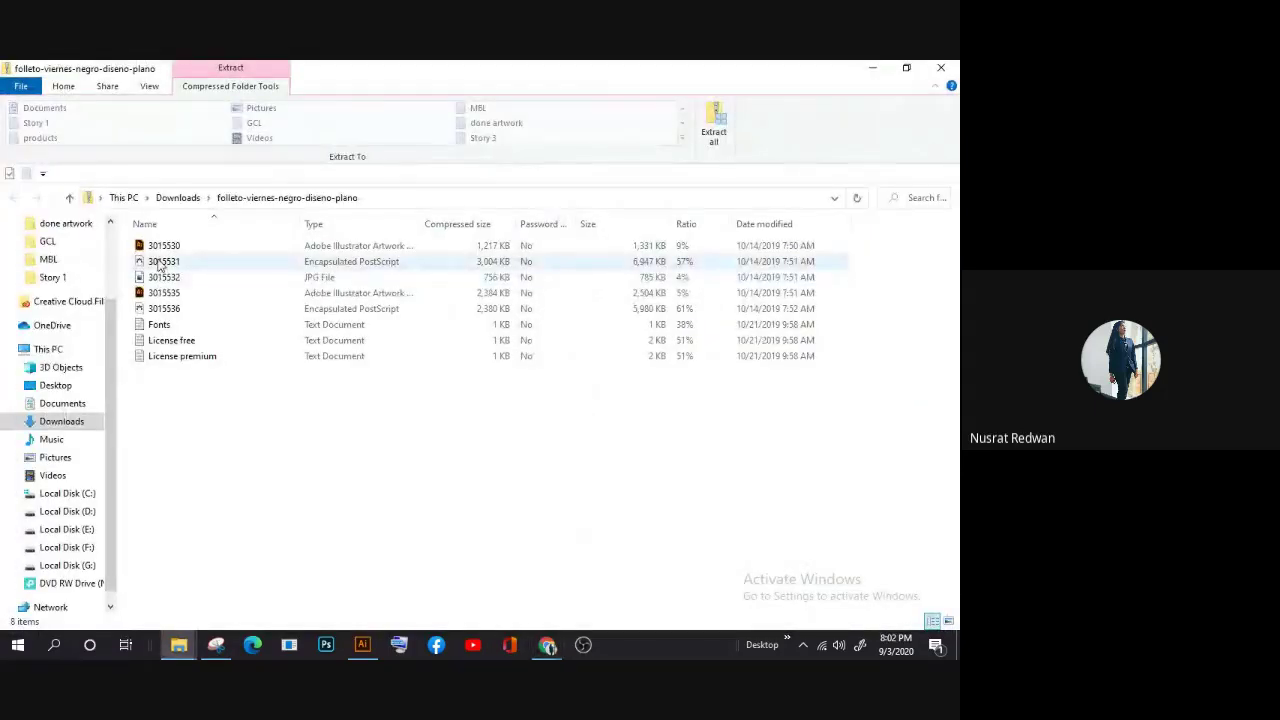
Step: Open 3015536.eps in Illustrator, then return to Chrome's Google Meet and Freepik tabs
double_click(241, 310)
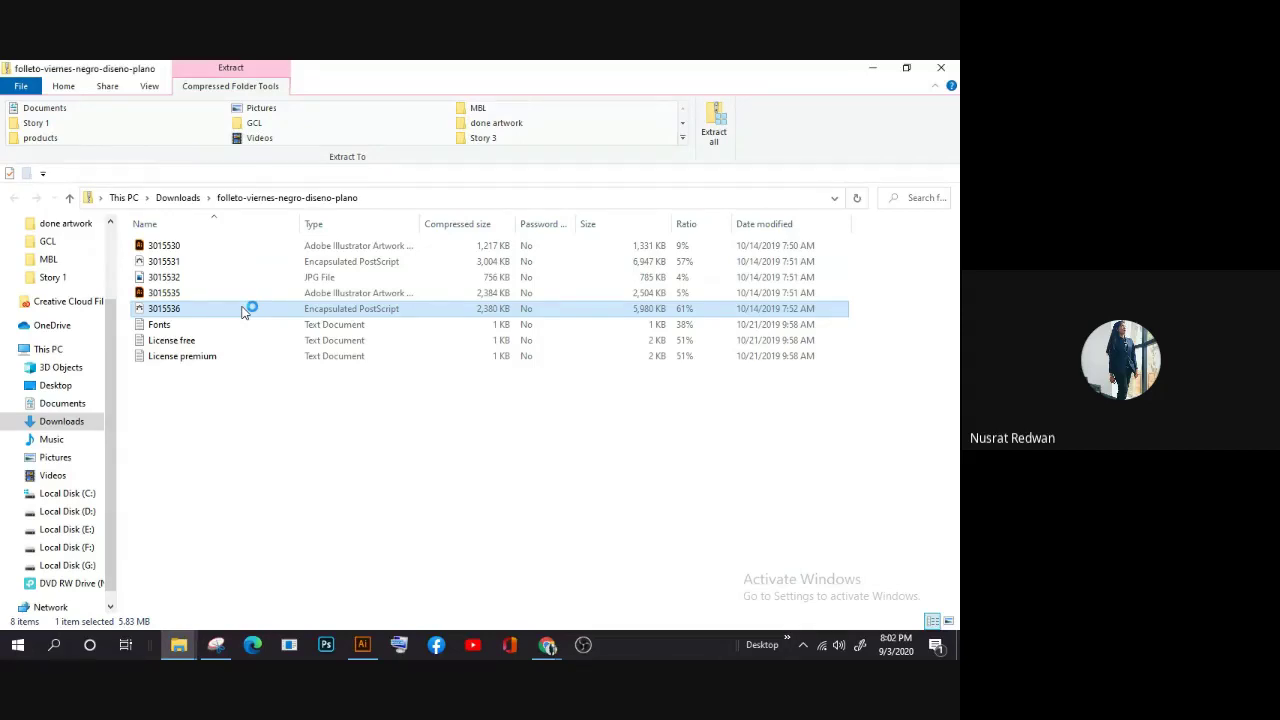
mouse_move(547, 645)
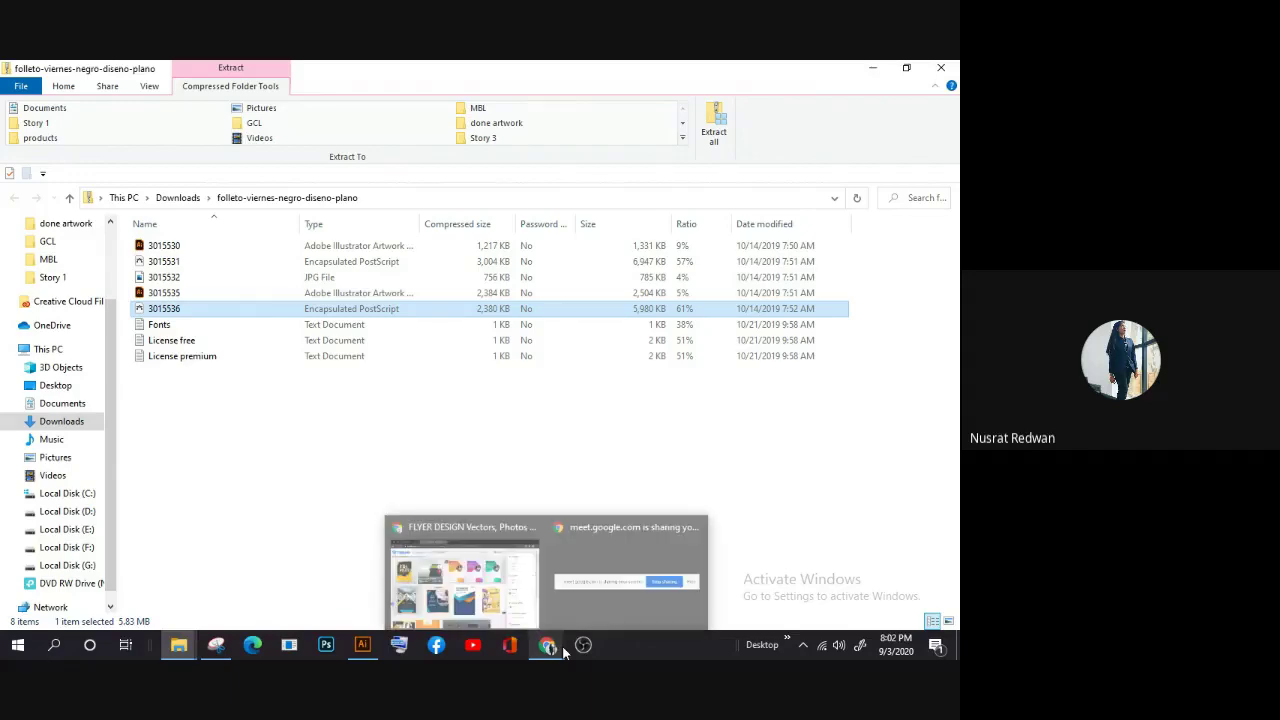
click(470, 575)
click(130, 66)
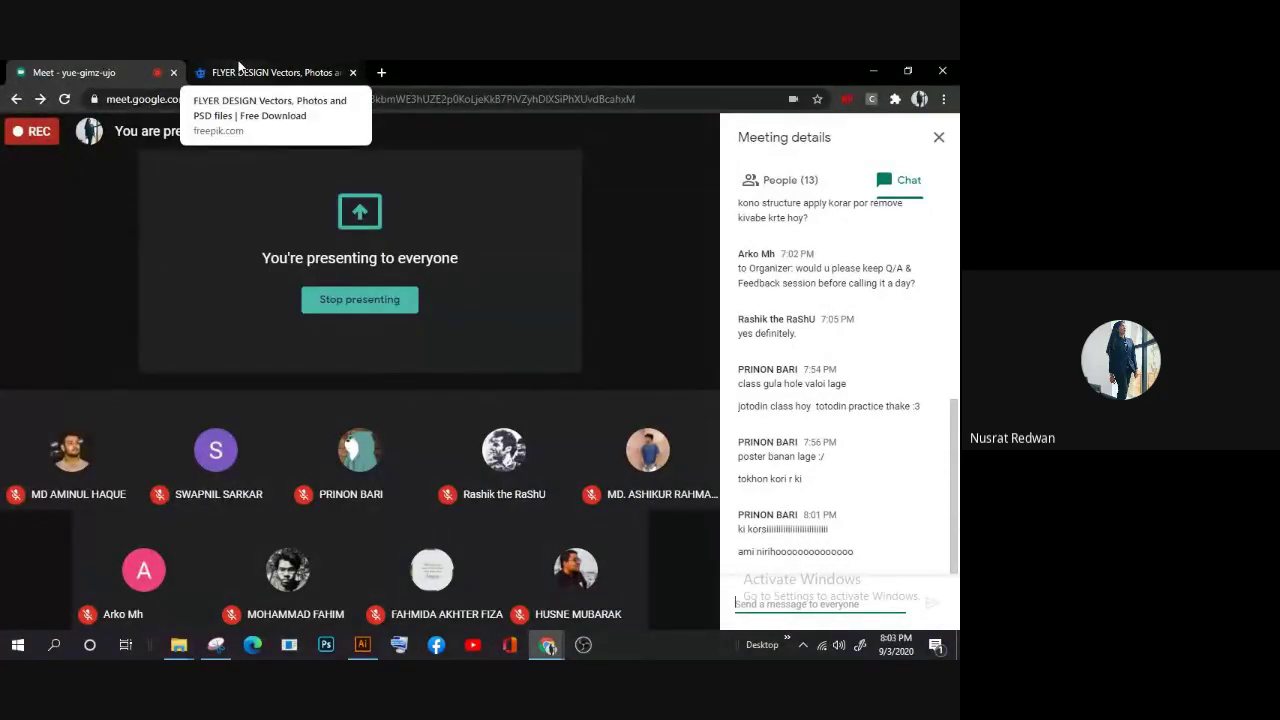
click(238, 66)
Step: Dismiss the Missing Fonts warning and zoom out to see the whole flyer
click(362, 644)
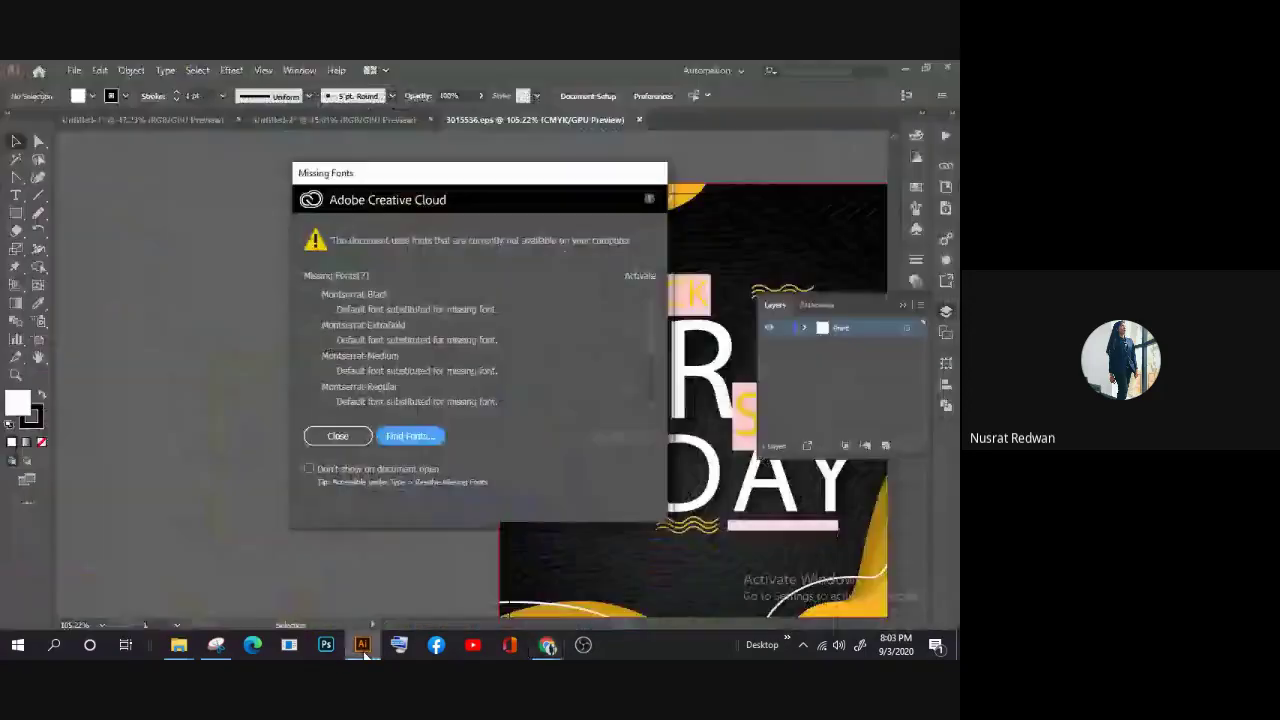
click(336, 436)
scroll(320, 380, down, 2)
scroll(360, 405, down, 2)
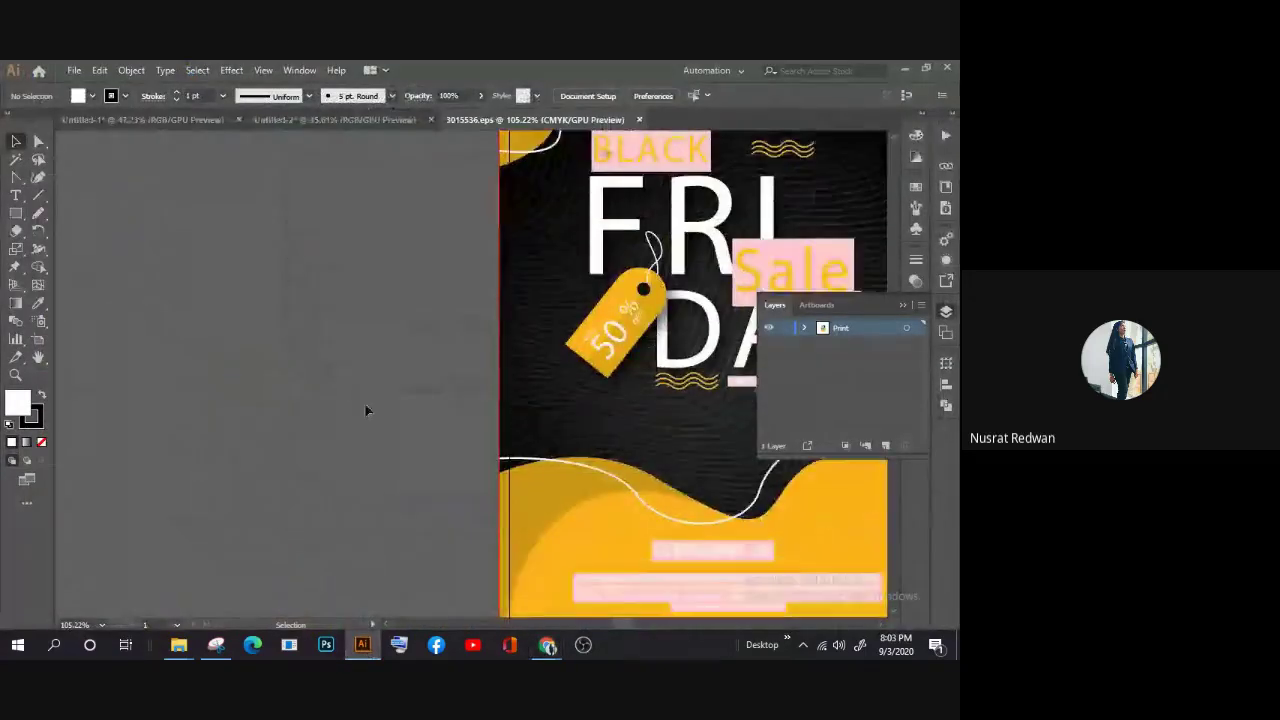
key(z)
drag(366, 400, 255, 540)
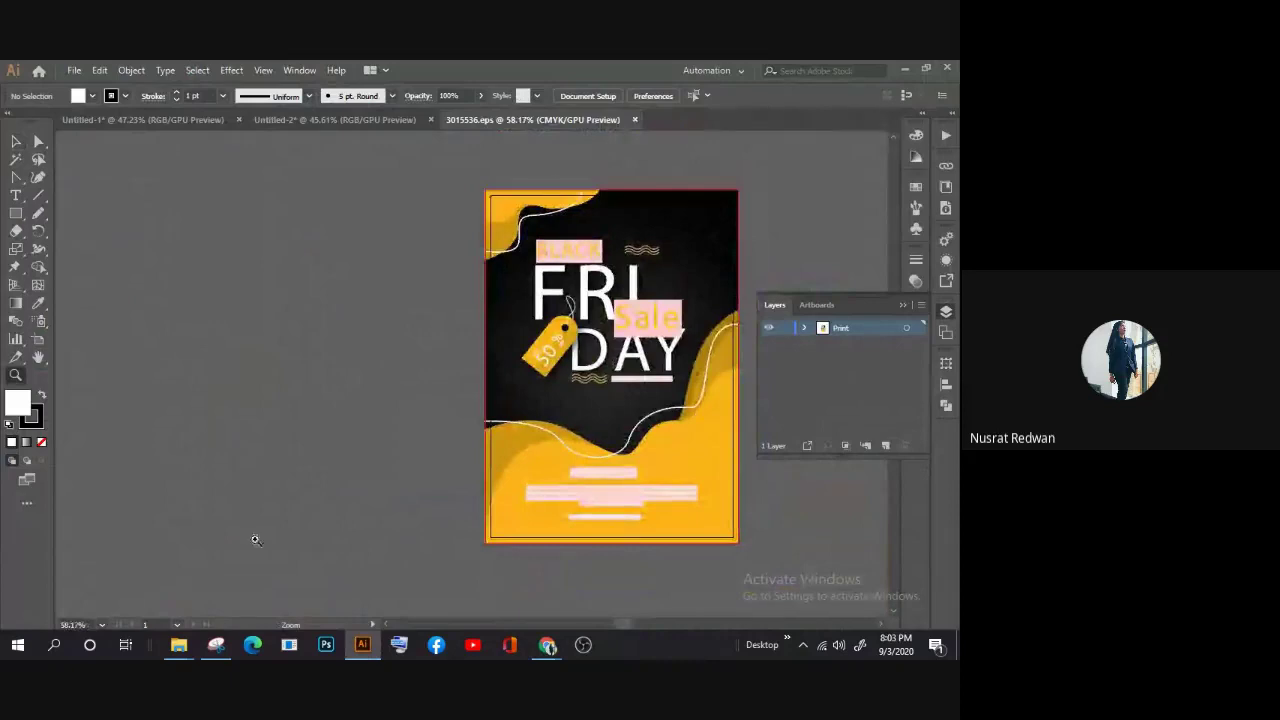
click(15, 142)
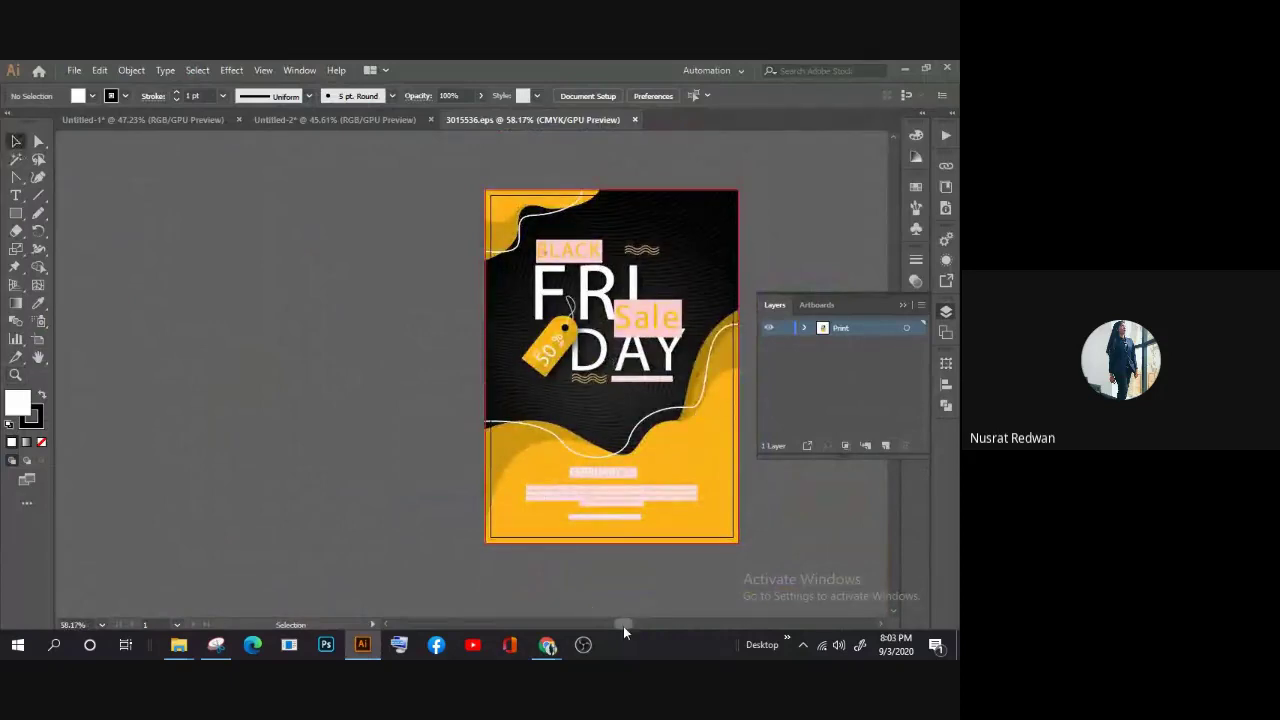
drag(623, 626, 636, 626)
Step: Release the flyer group's clipping mask and deselect the released objects
click(338, 262)
right_click(338, 262)
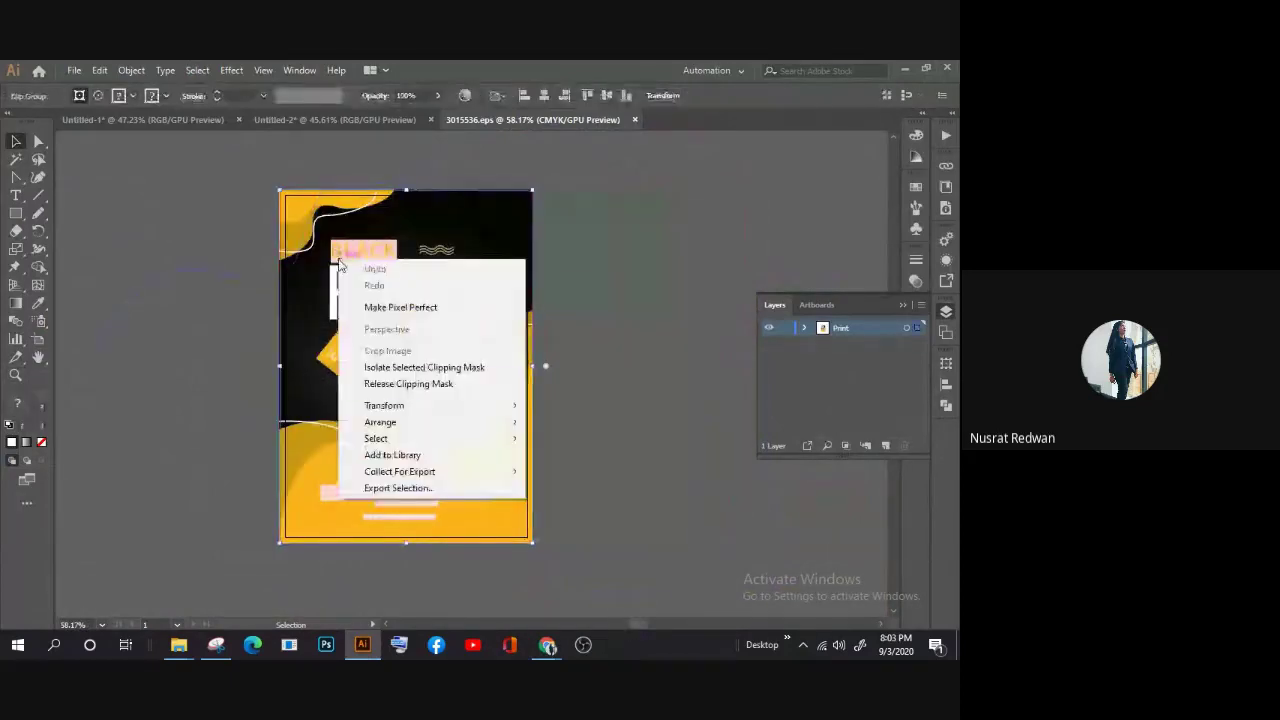
click(408, 384)
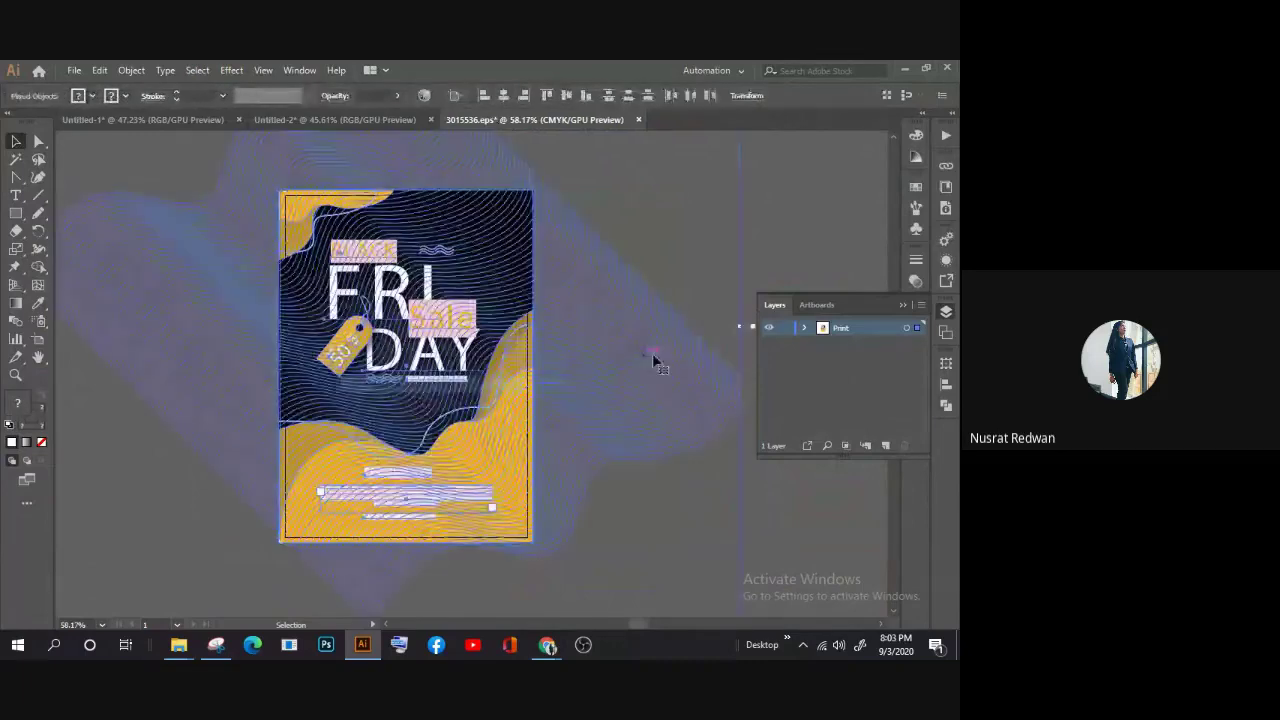
click(652, 360)
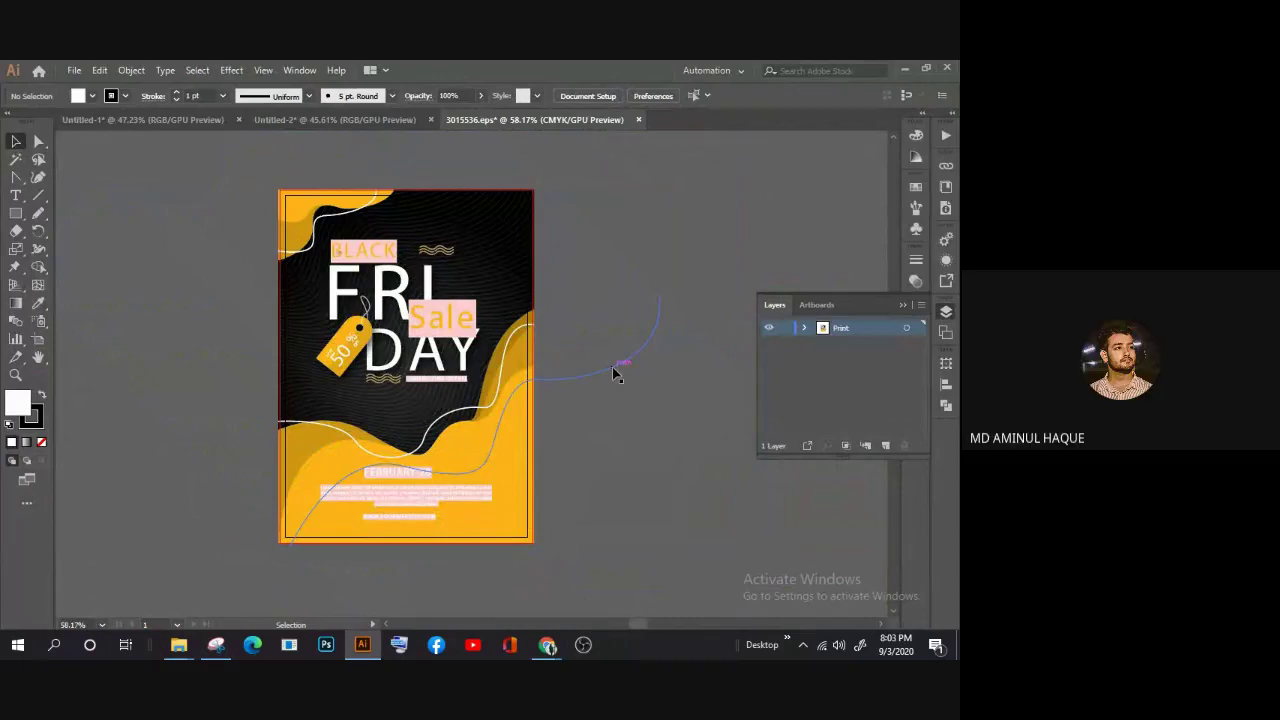
Step: Delete the blue wavy-line texture group hidden behind the flyer
click(613, 368)
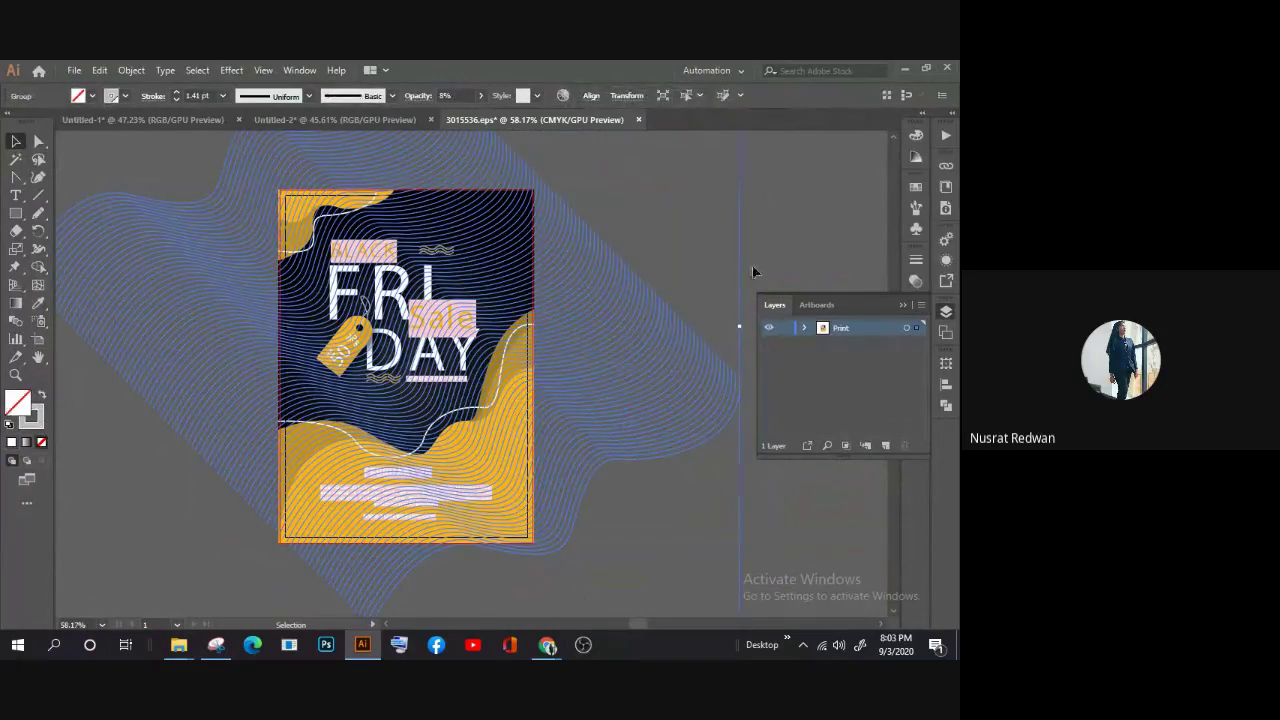
key(Delete)
key(ctrl+z)
drag(655, 355, 178, 354)
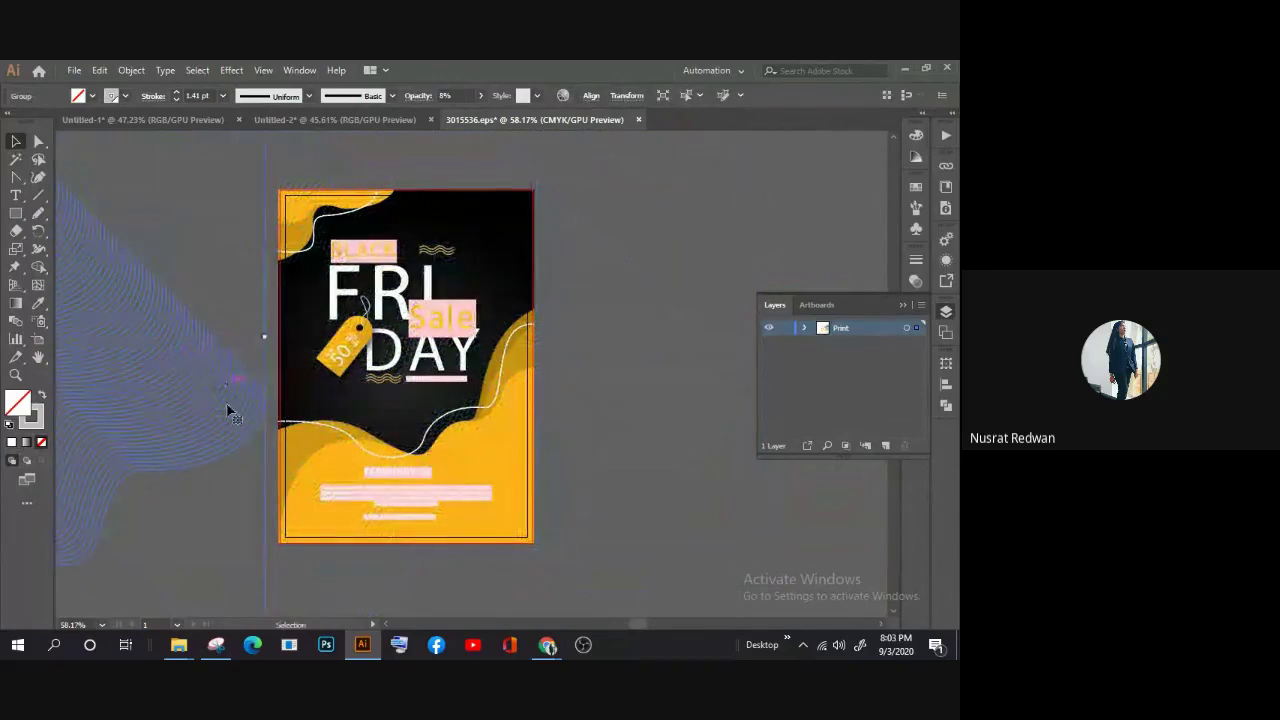
drag(226, 438, 240, 343)
key(Delete)
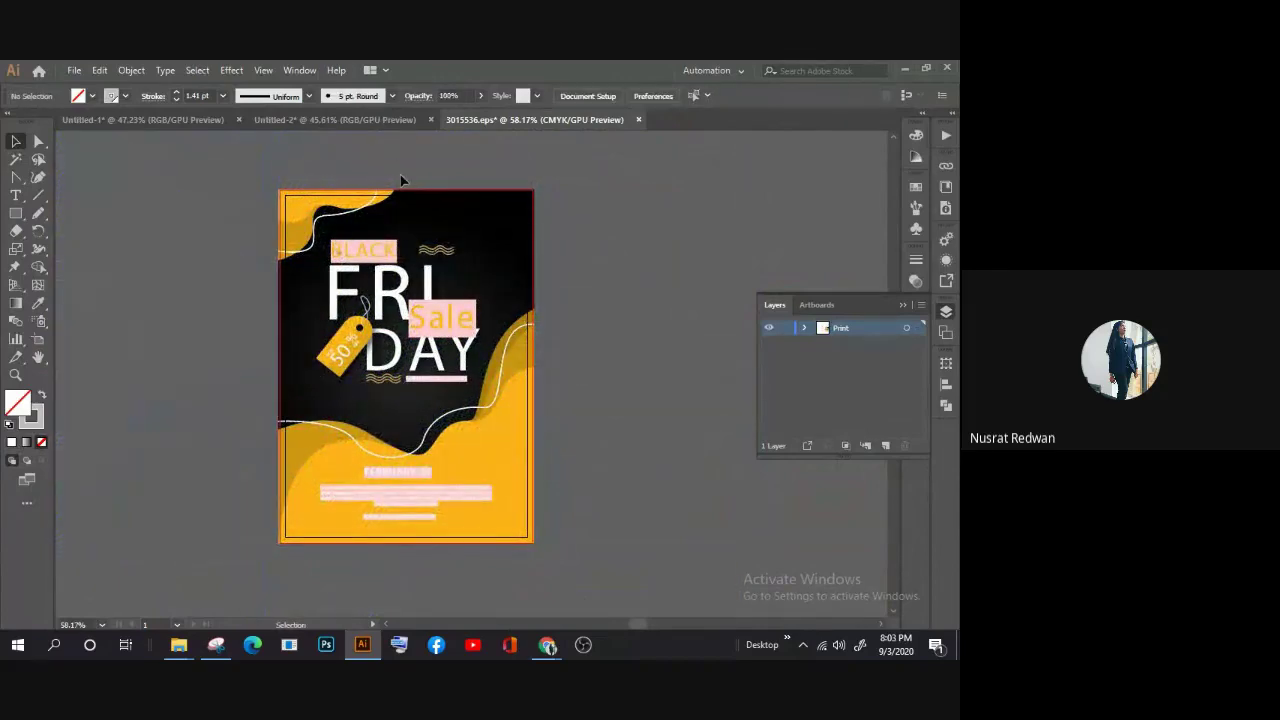
scroll(308, 215, up, 1)
scroll(310, 300, down, 2)
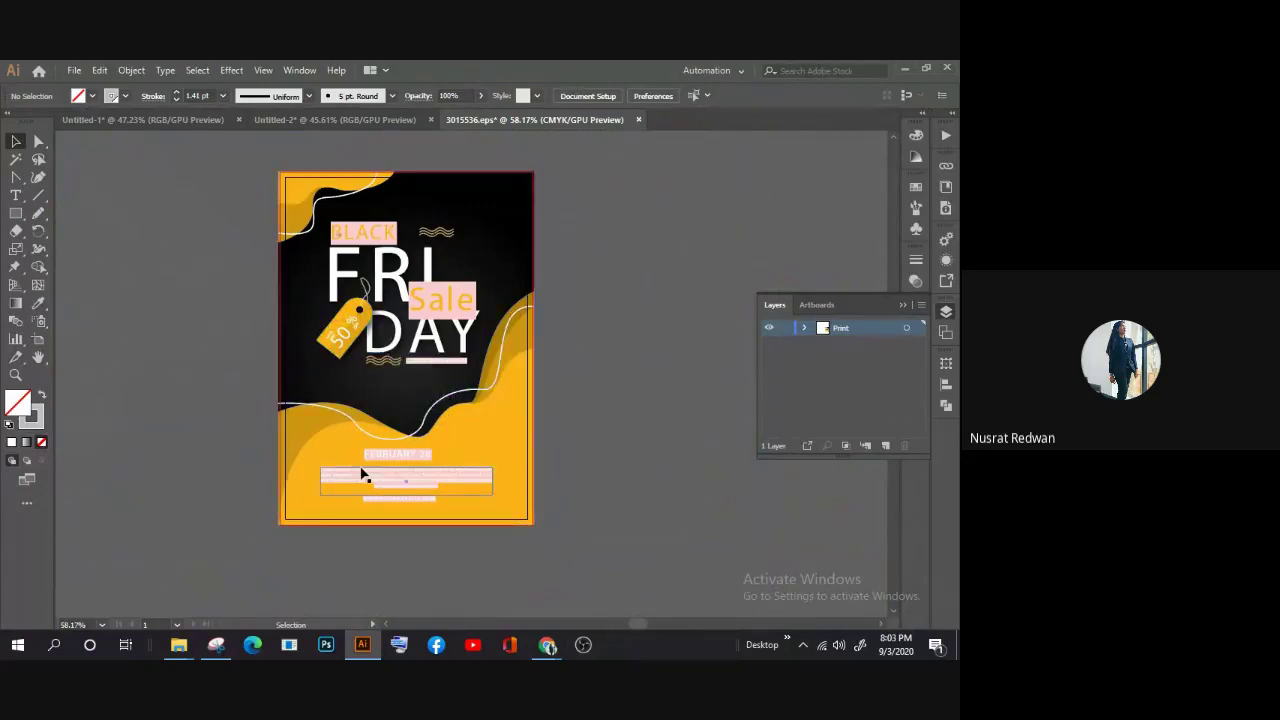
Step: Zoom in on the price tag area and select the yellow wave group
key(z)
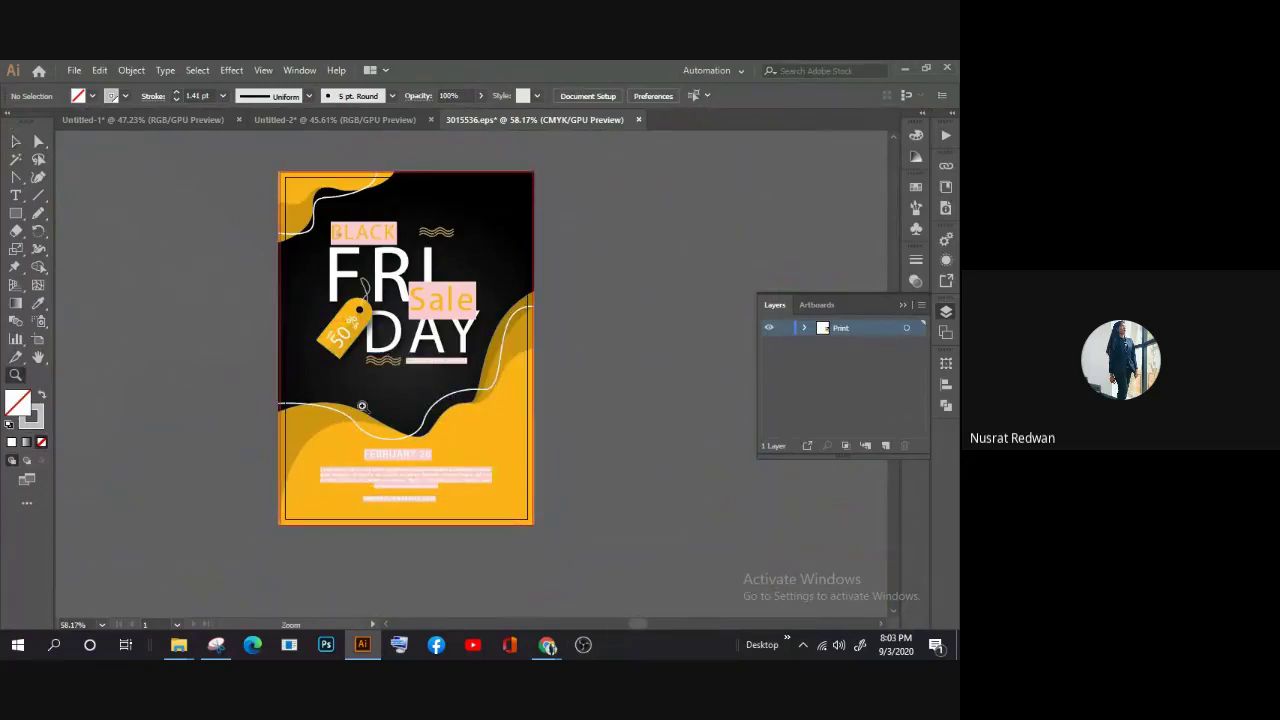
click(364, 407)
click(16, 140)
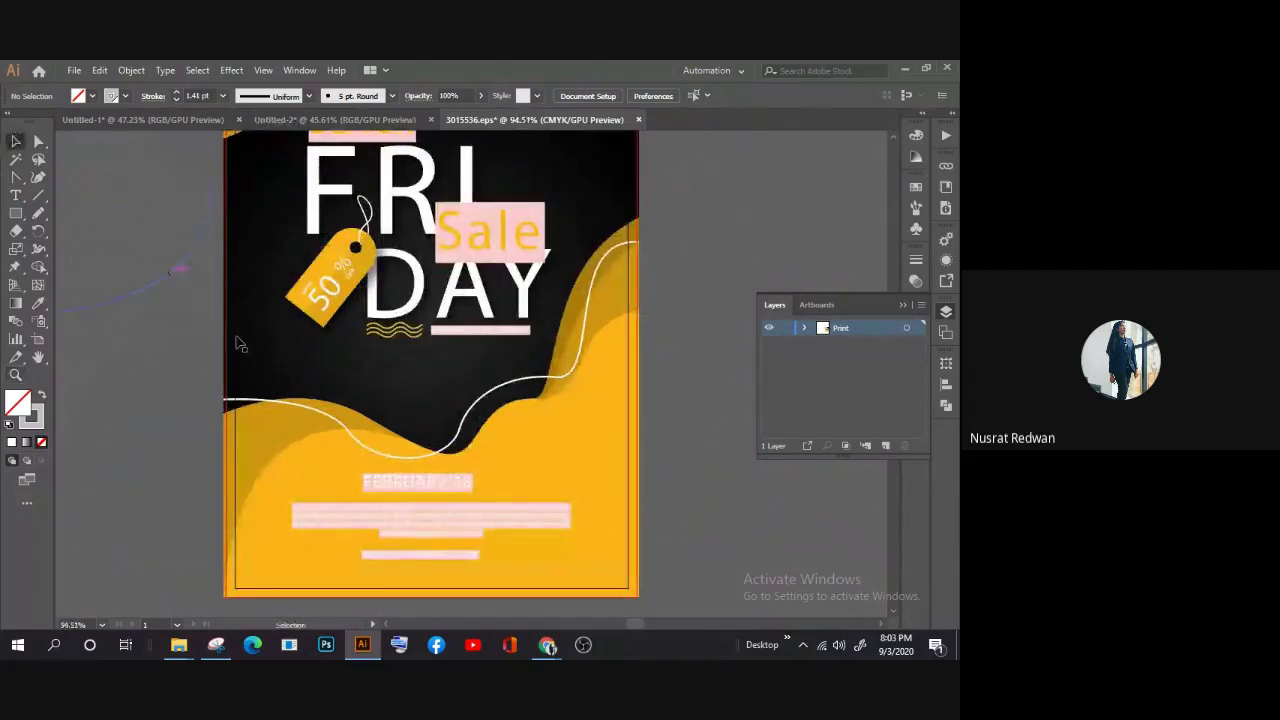
click(404, 458)
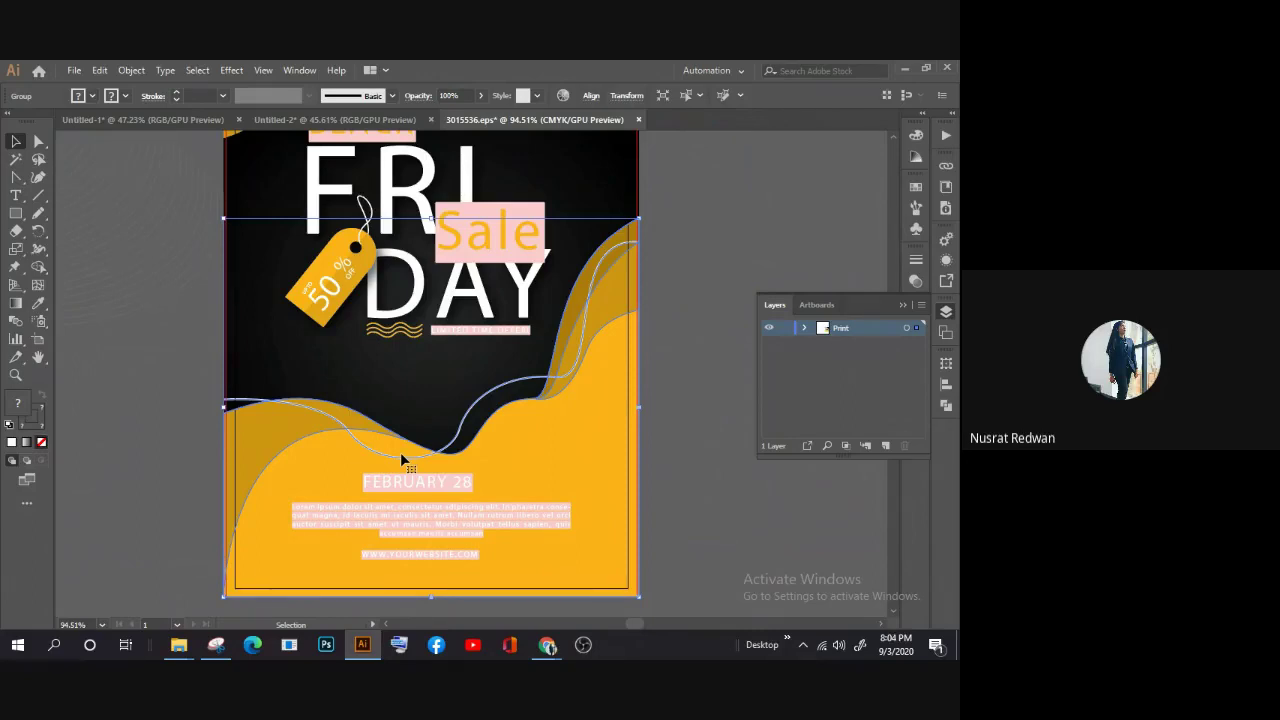
scroll(401, 456, up, 1)
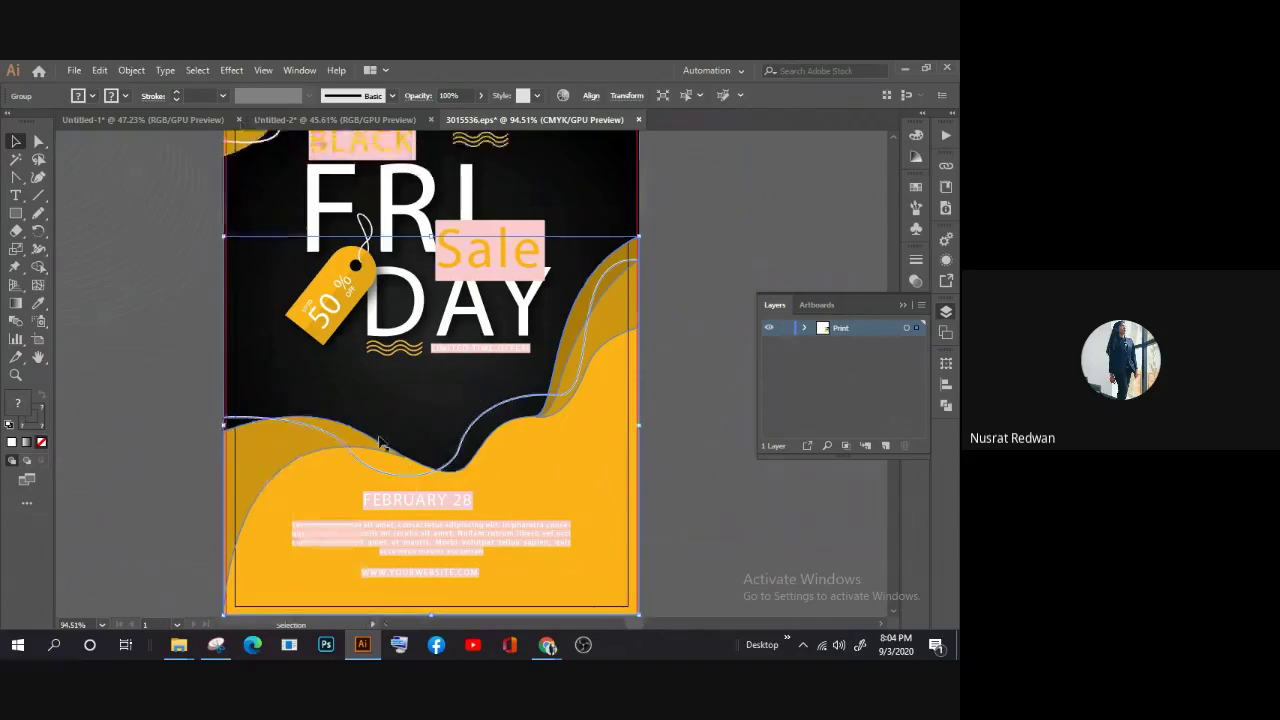
click(191, 425)
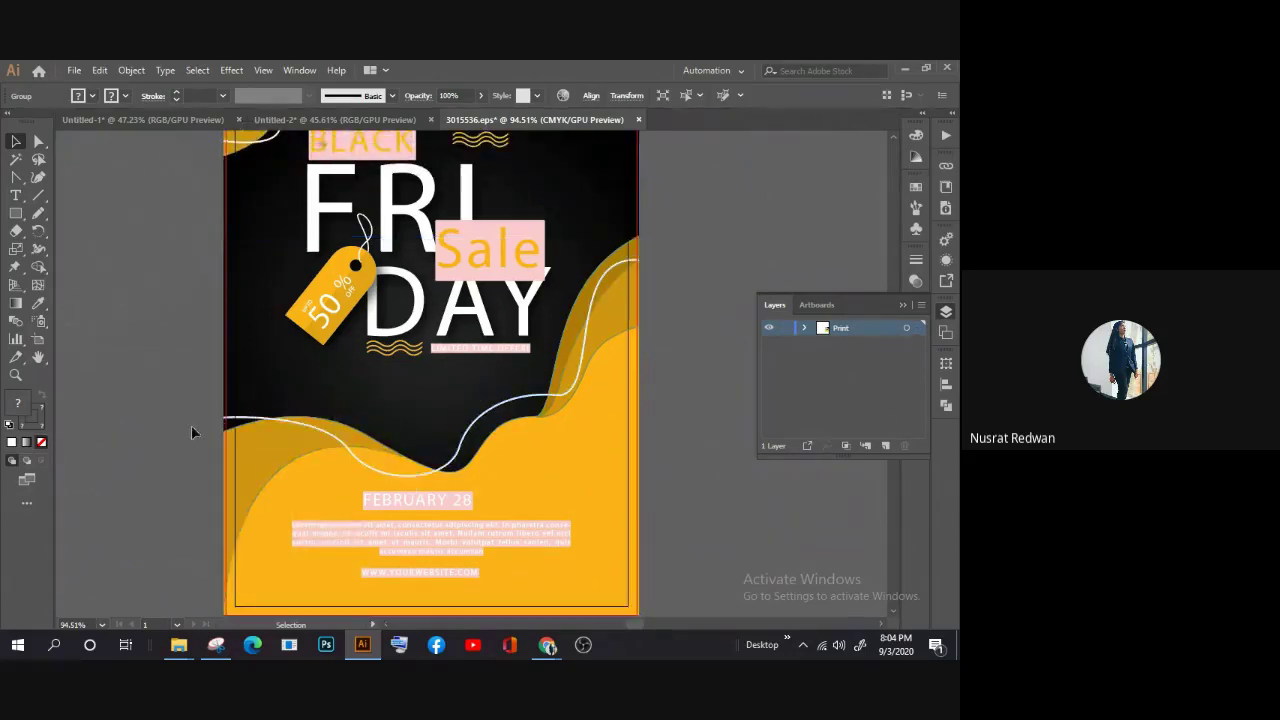
click(291, 452)
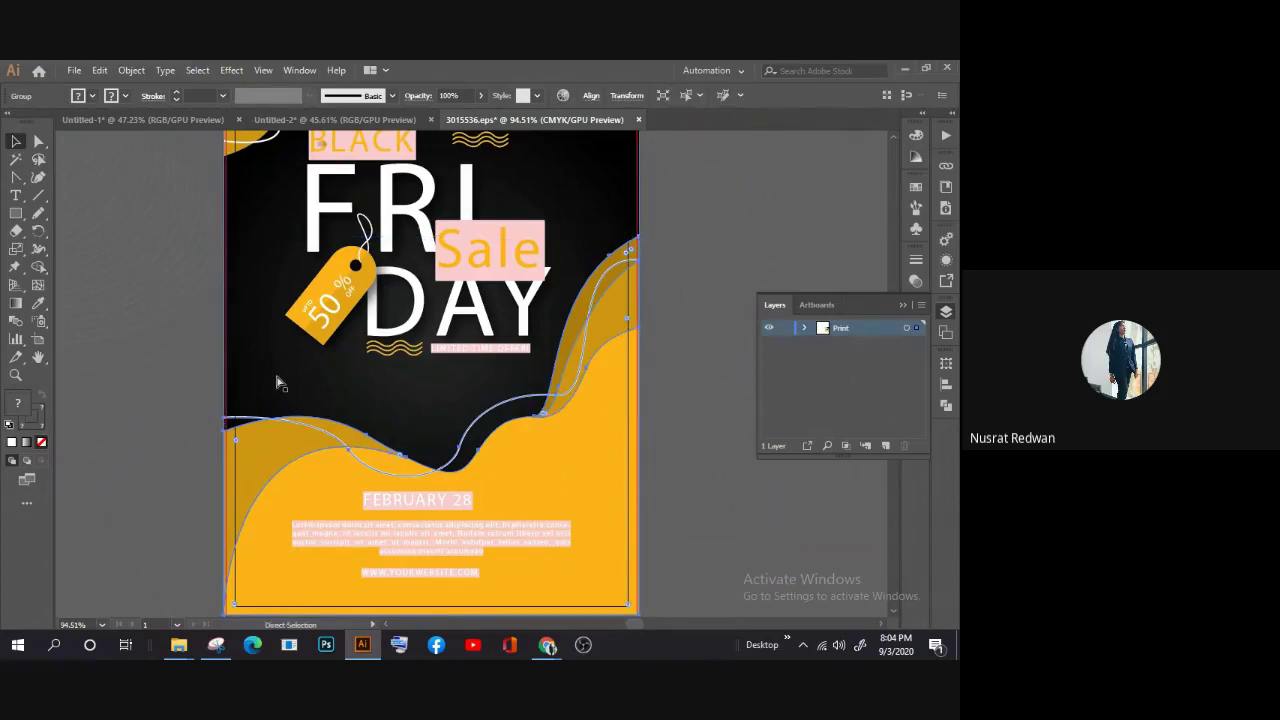
click(137, 120)
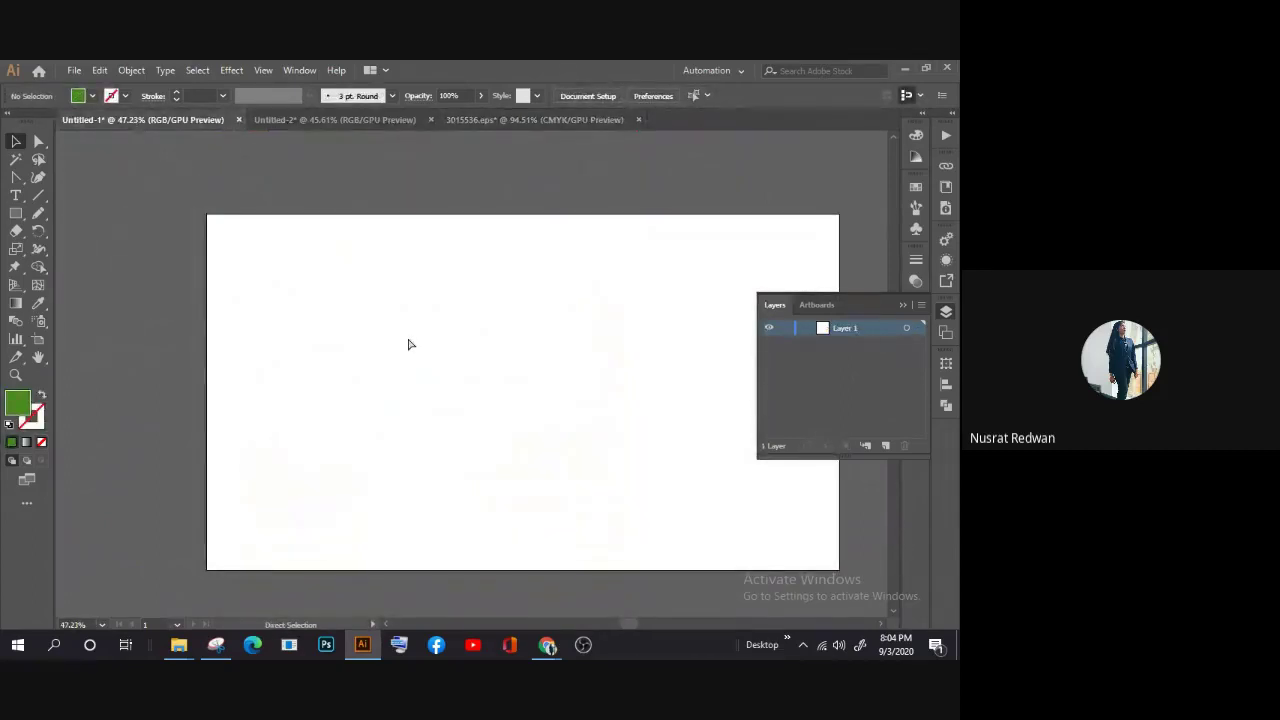
click(373, 121)
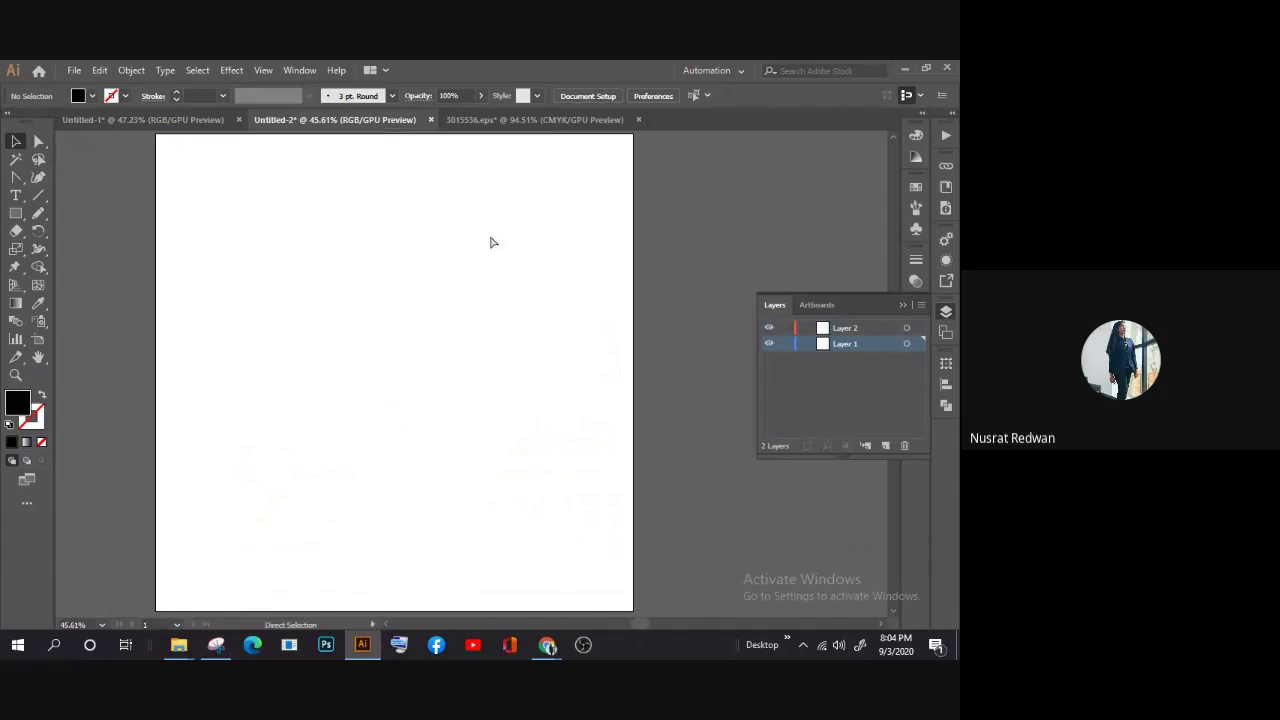
key(ctrl+v)
scroll(466, 411, down, 1)
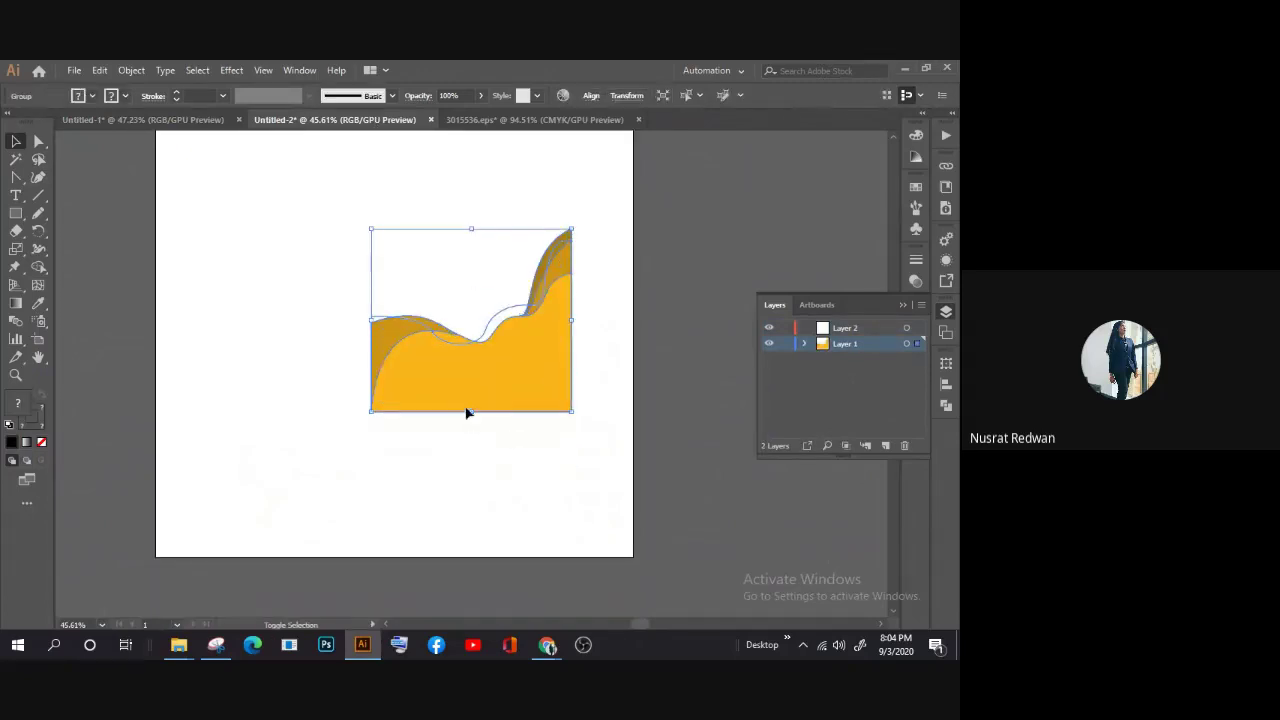
drag(473, 413, 473, 513)
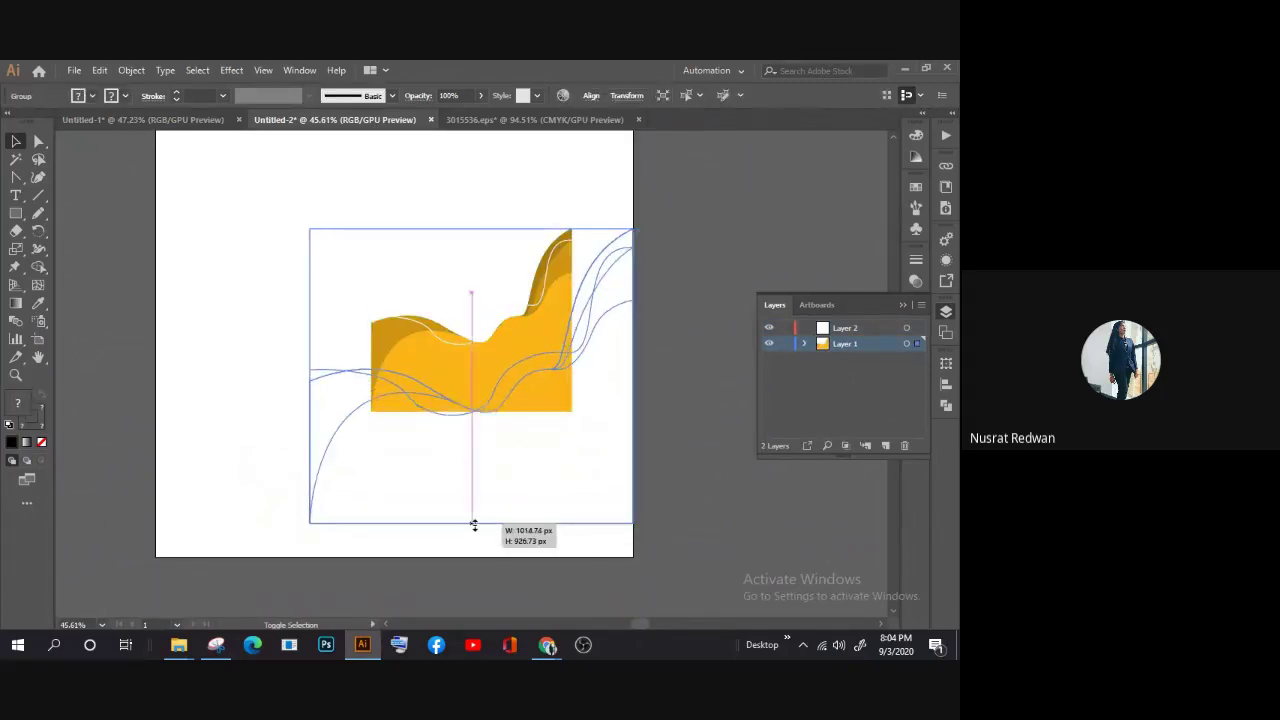
drag(473, 510, 474, 522)
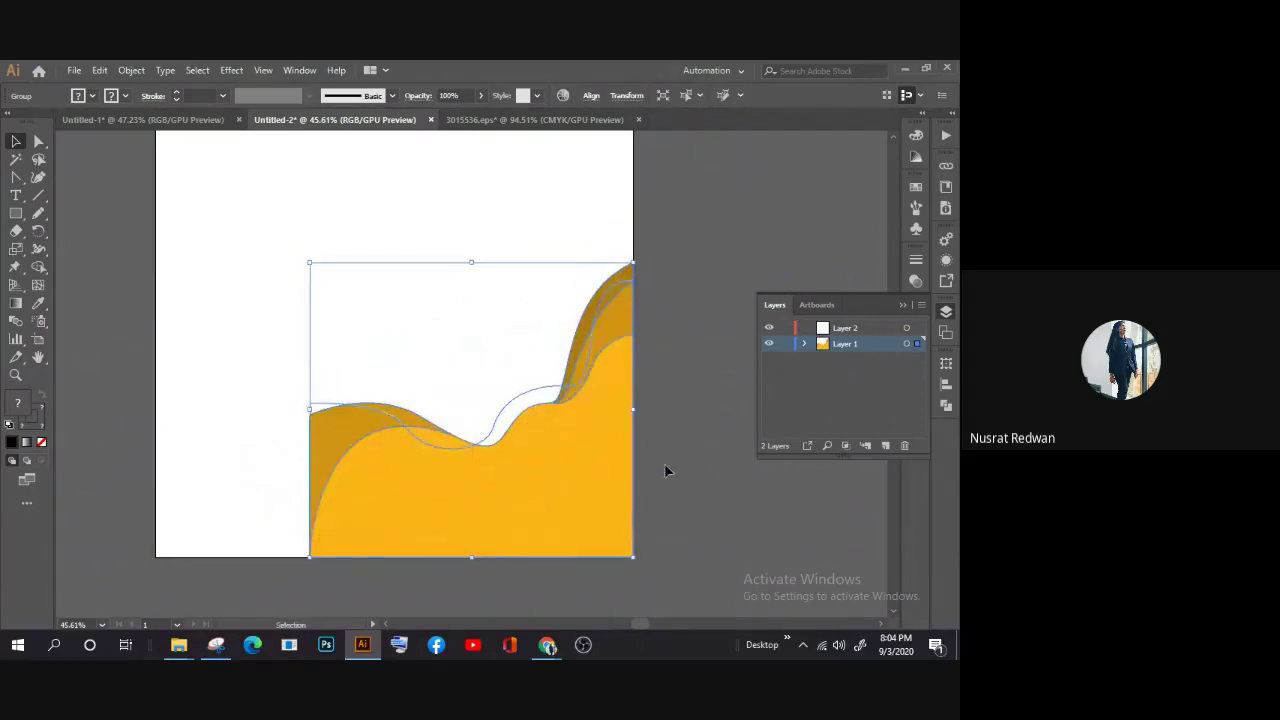
click(637, 468)
scroll(390, 524, up, 1)
drag(309, 427, 157, 390)
drag(280, 531, 284, 358)
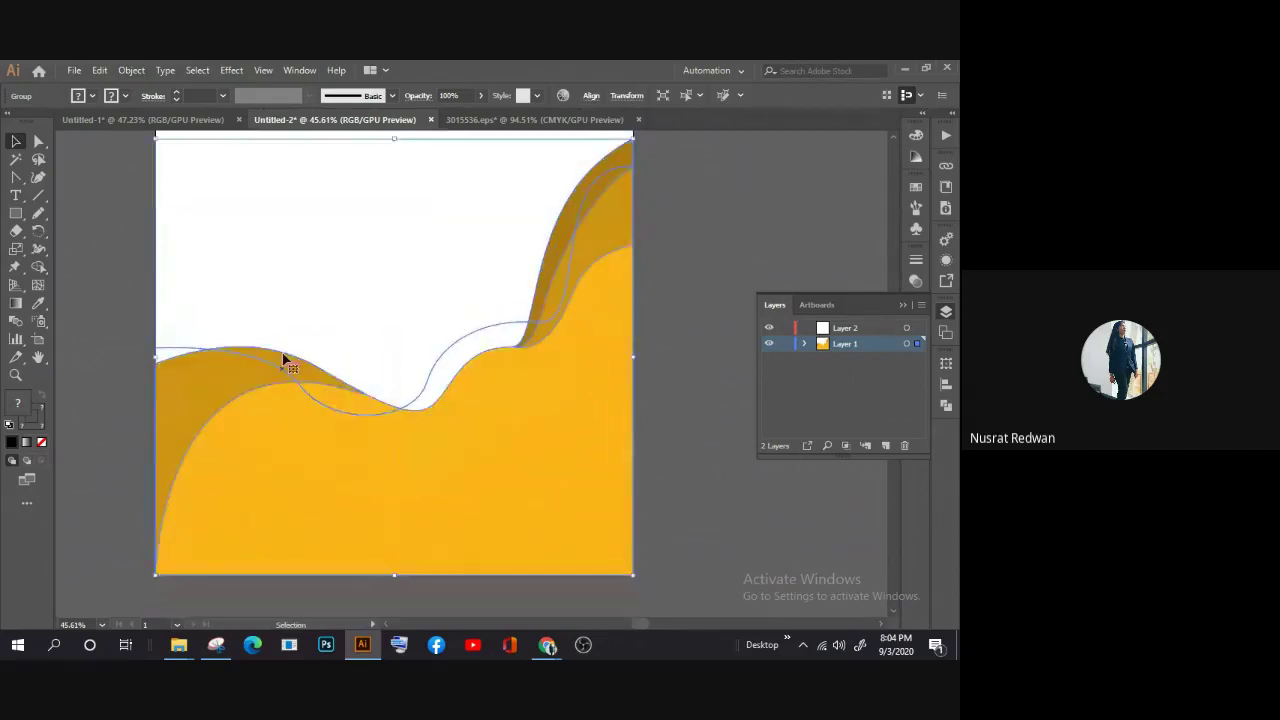
click(290, 270)
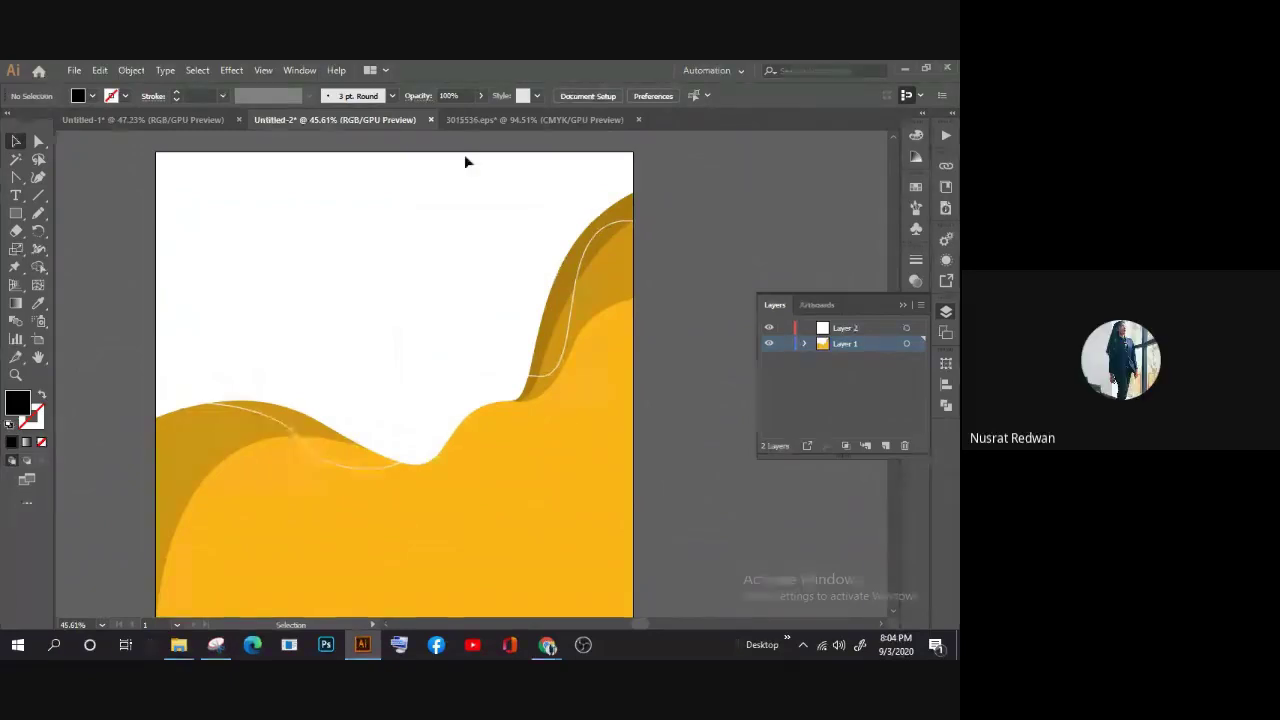
click(480, 442)
click(515, 120)
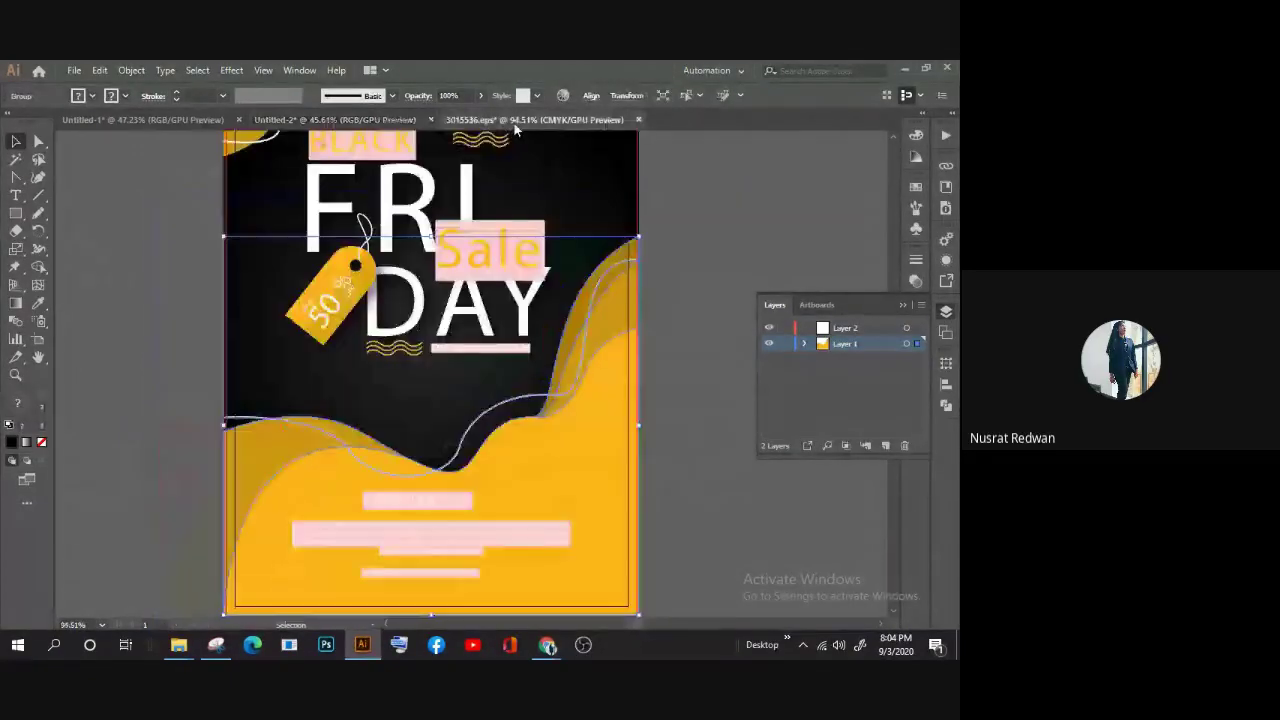
click(691, 266)
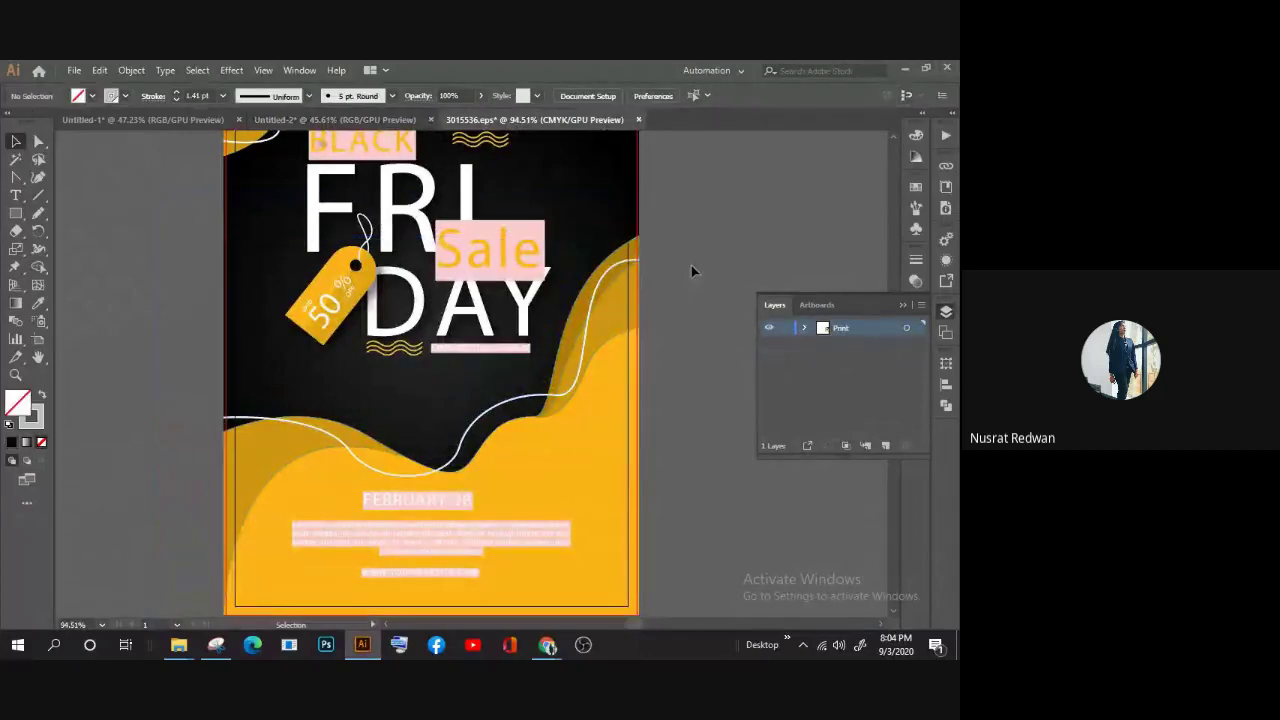
click(208, 128)
click(330, 120)
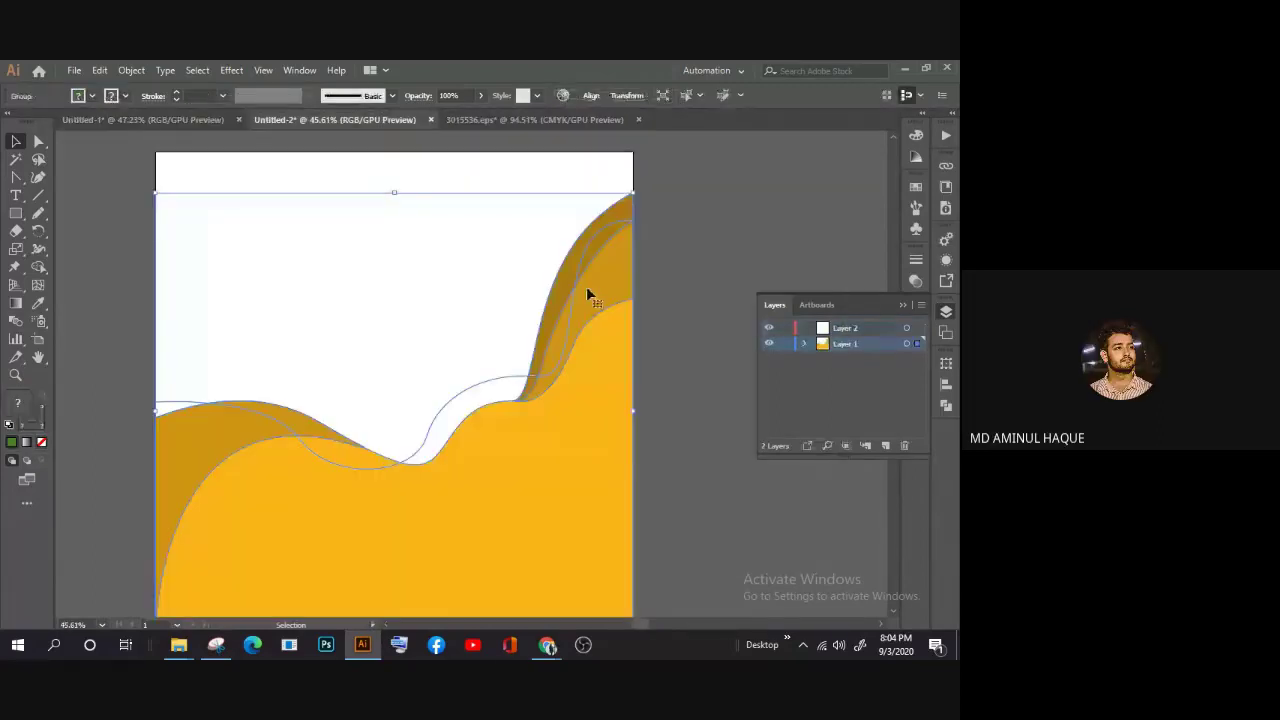
click(724, 270)
scroll(251, 342, down, 1)
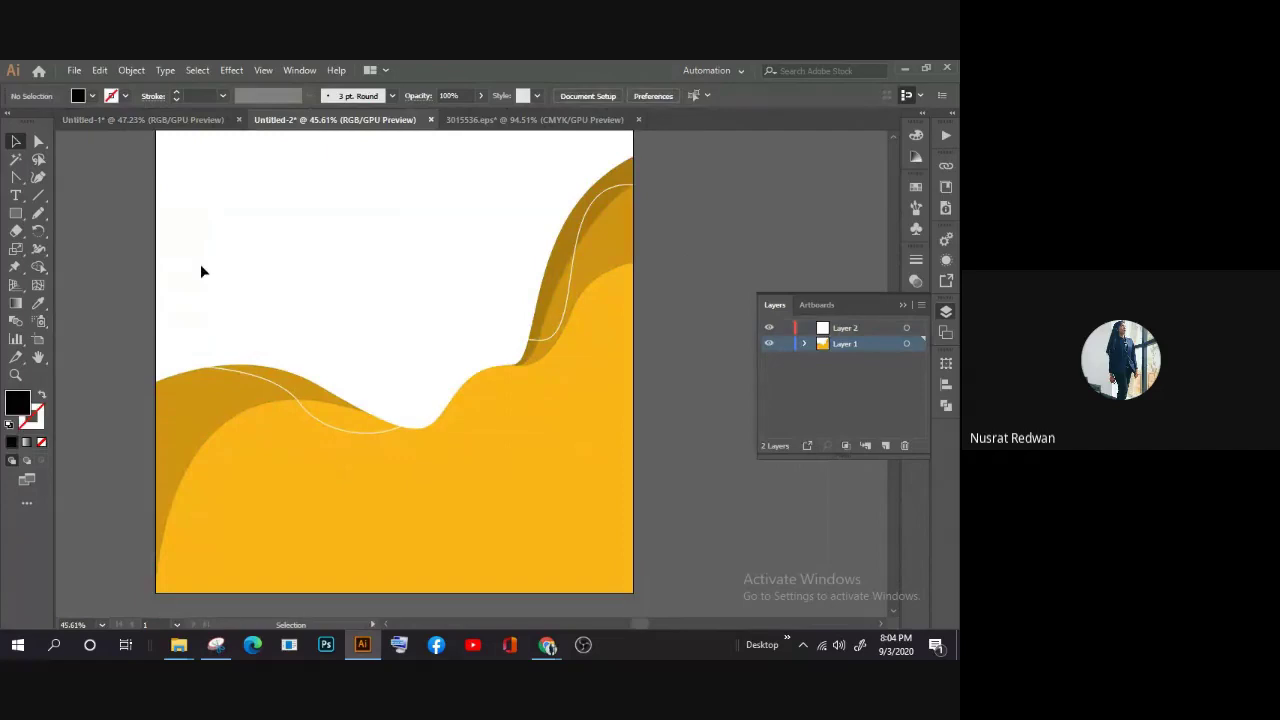
scroll(200, 264, up, 2)
scroll(204, 264, down, 1)
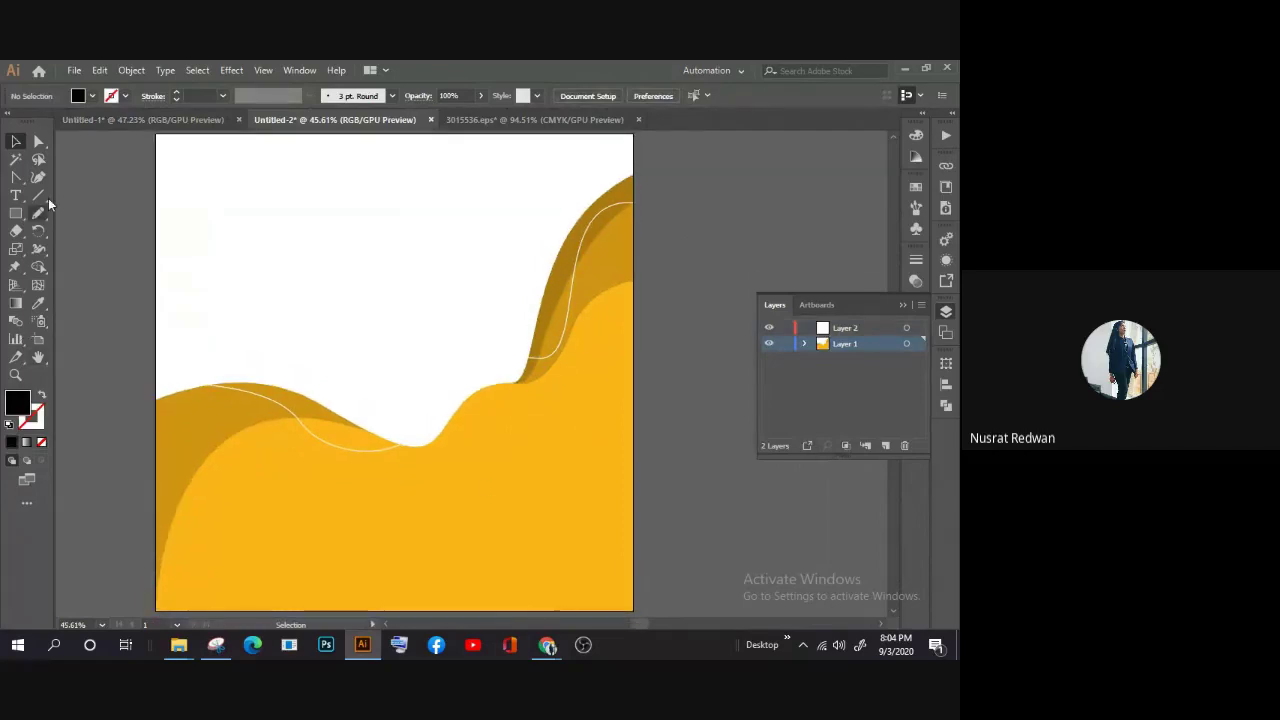
Step: Draw a black rectangle covering the whole artboard
click(16, 213)
drag(157, 131, 633, 467)
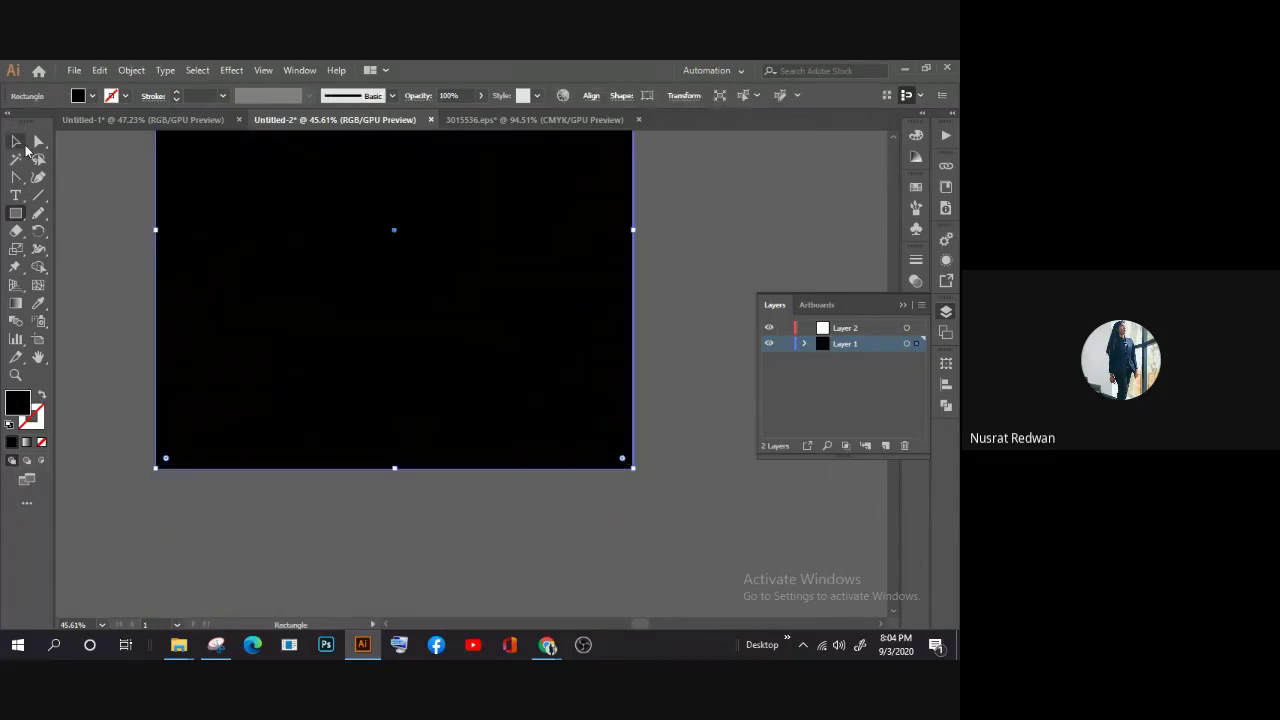
click(17, 142)
Step: Send the black rectangle to the back, behind the yellow waves
right_click(313, 251)
mouse_move(356, 480)
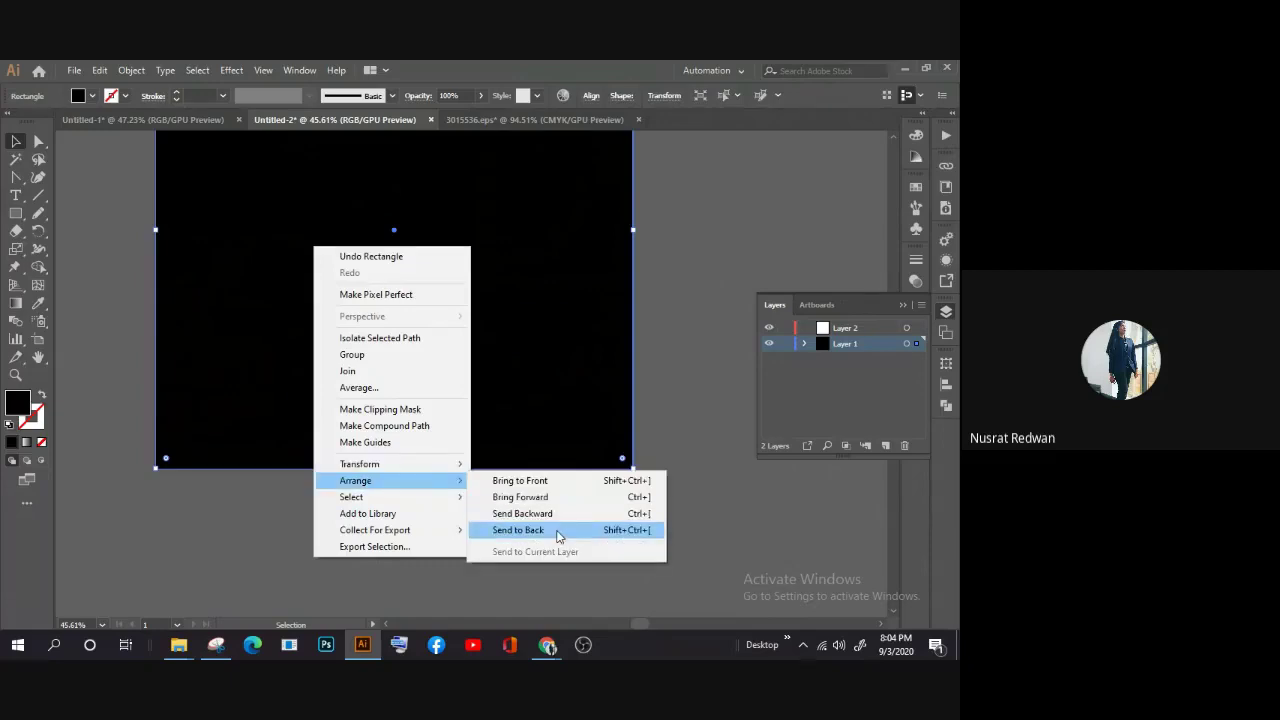
click(558, 530)
scroll(303, 446, up, 2)
click(117, 303)
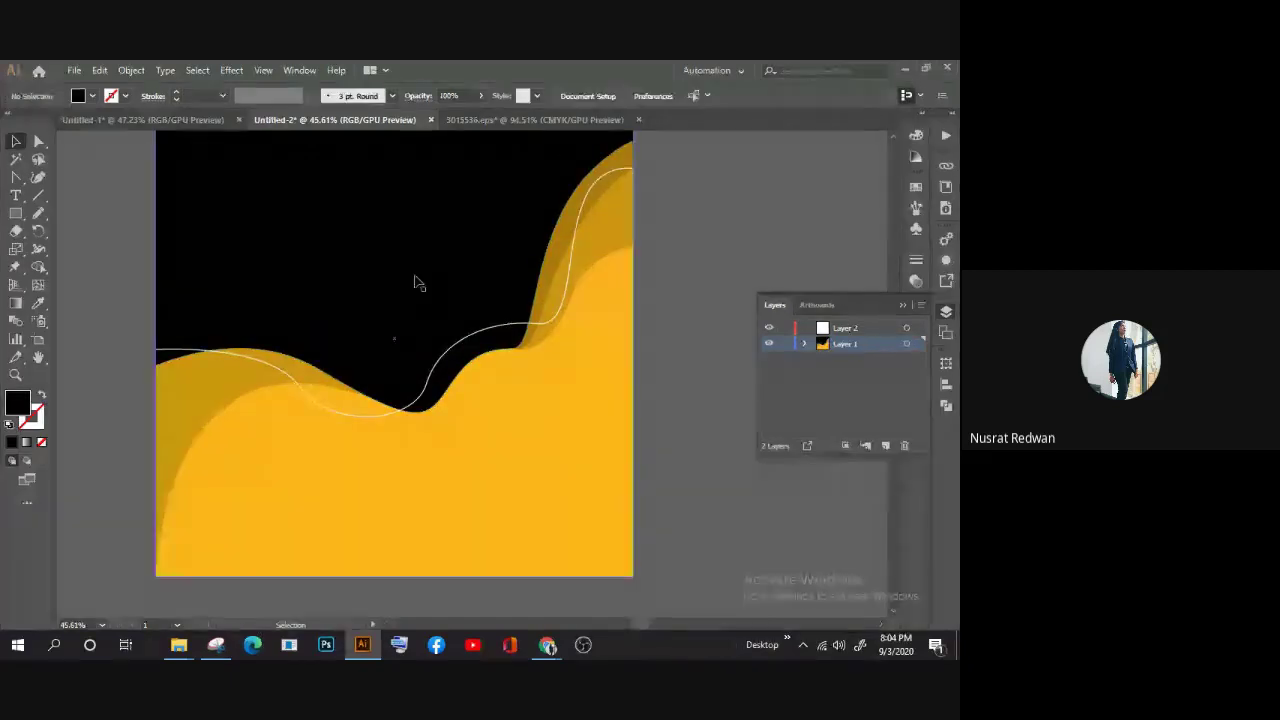
scroll(414, 283, up, 2)
click(338, 296)
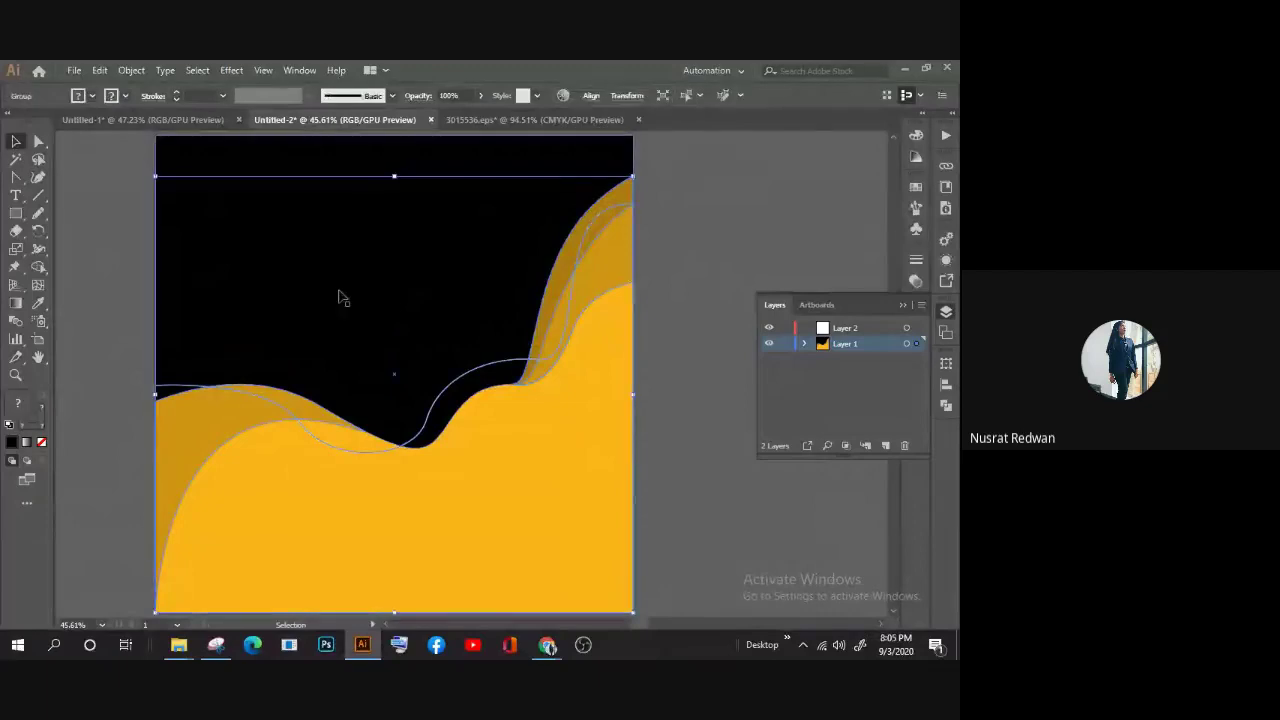
click(714, 250)
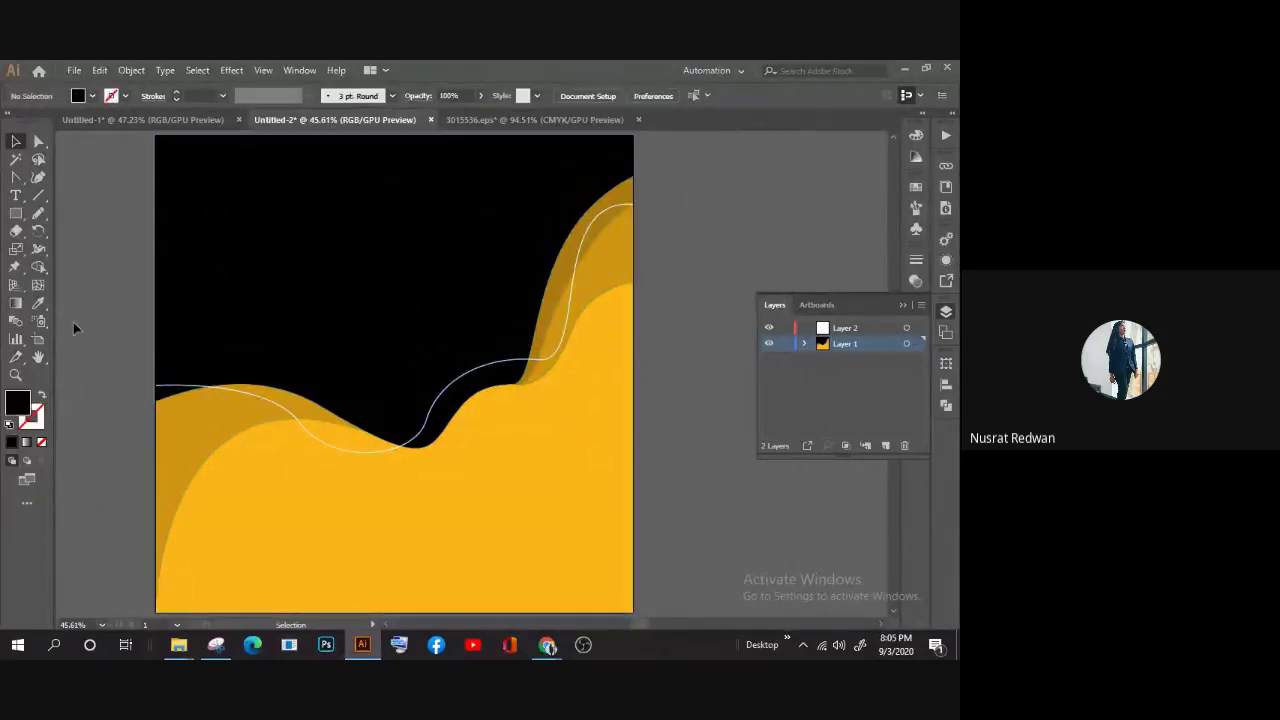
Step: Type the 'WELCOME TO' heading text in a new text object beside the artboard
click(19, 198)
click(118, 287)
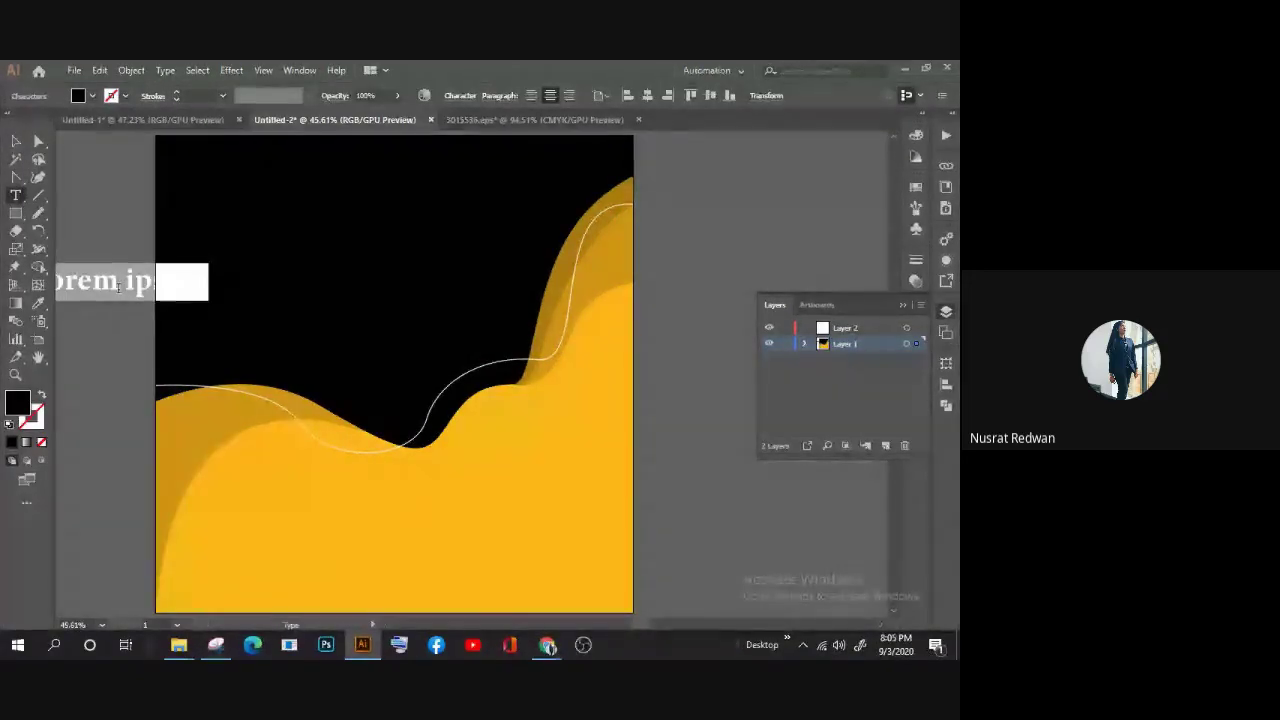
text(WE;CPNE)
key(BackSpace)
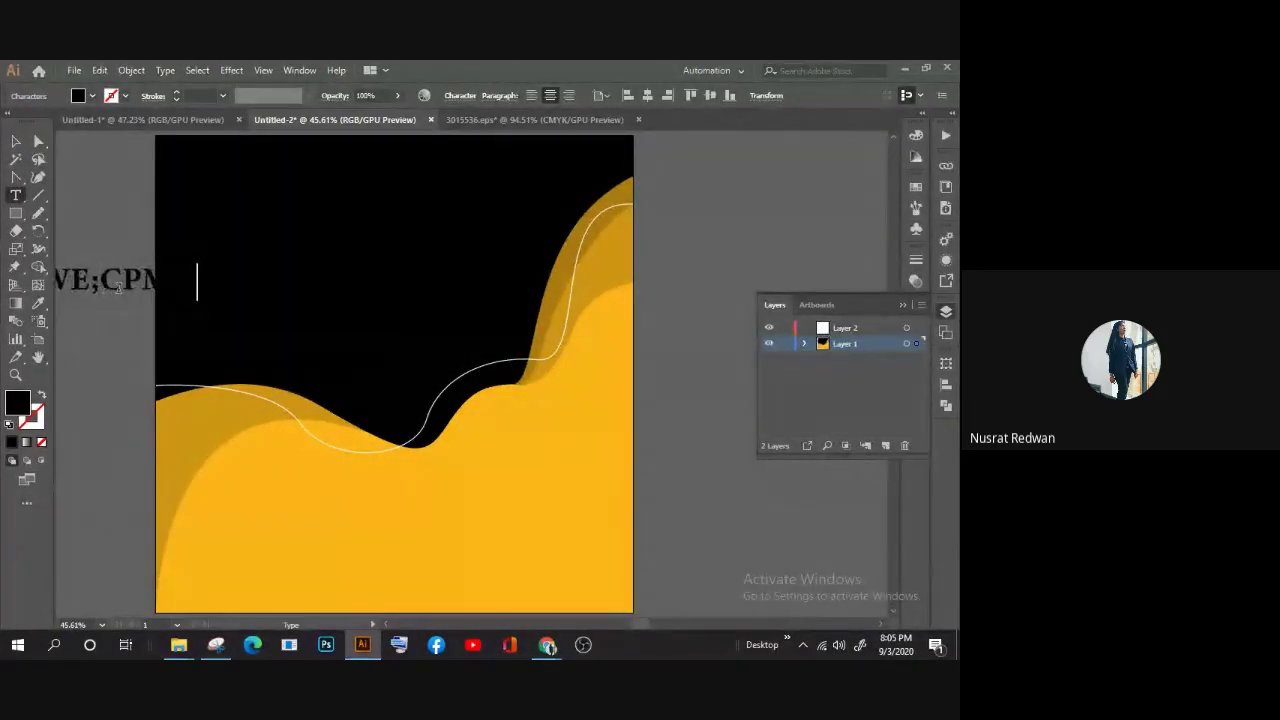
key(BackSpace)
key(BackSpace)
key(BackSpace)
key(BackSpace)
text(L)
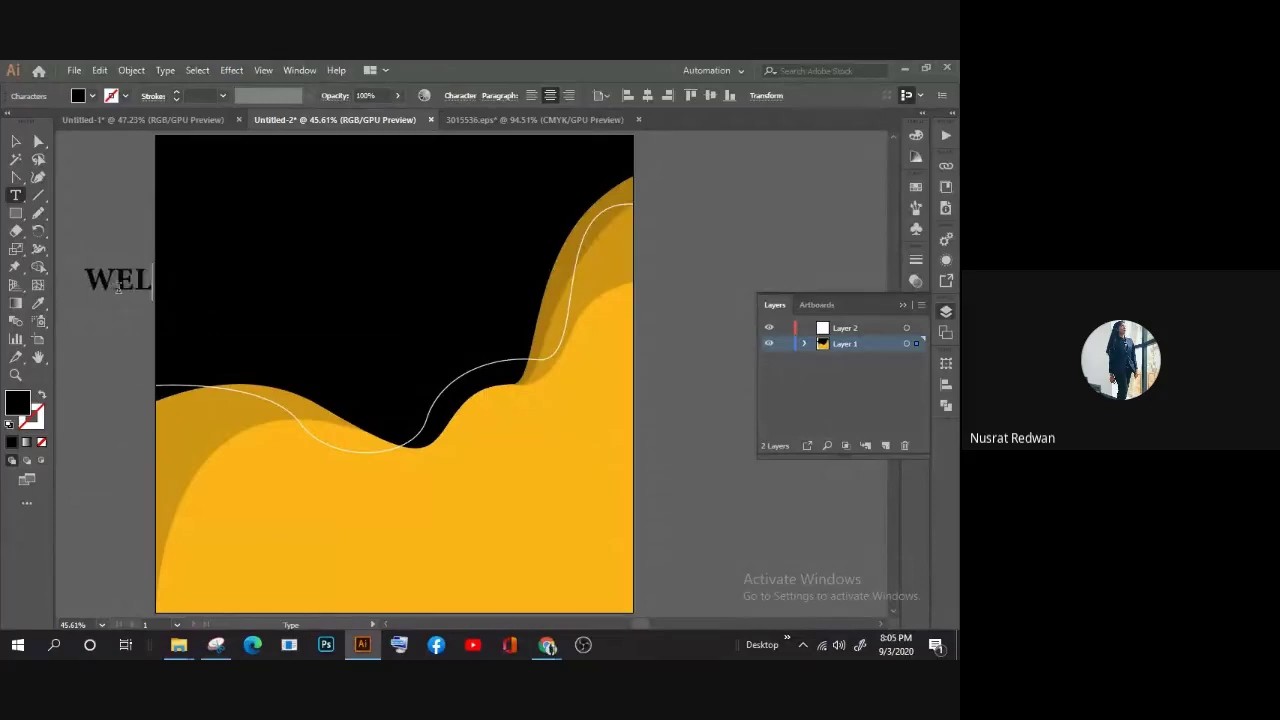
text(CO)
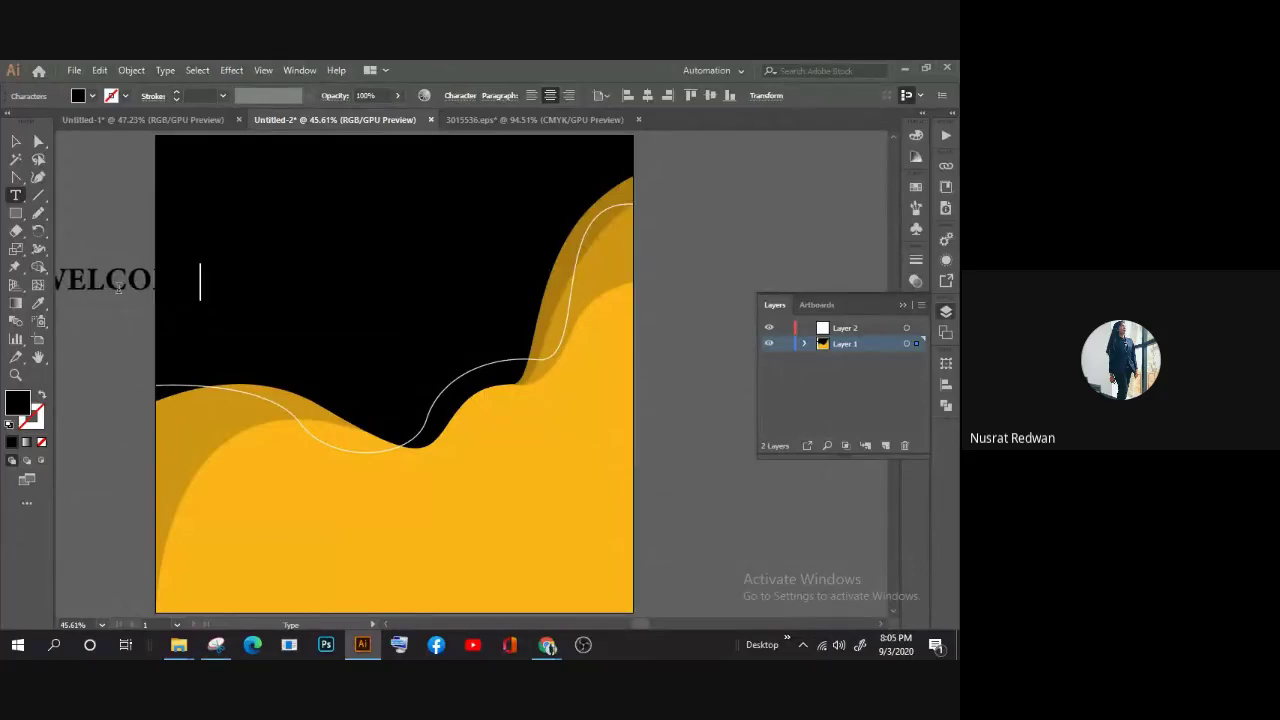
text(ME TO MY)
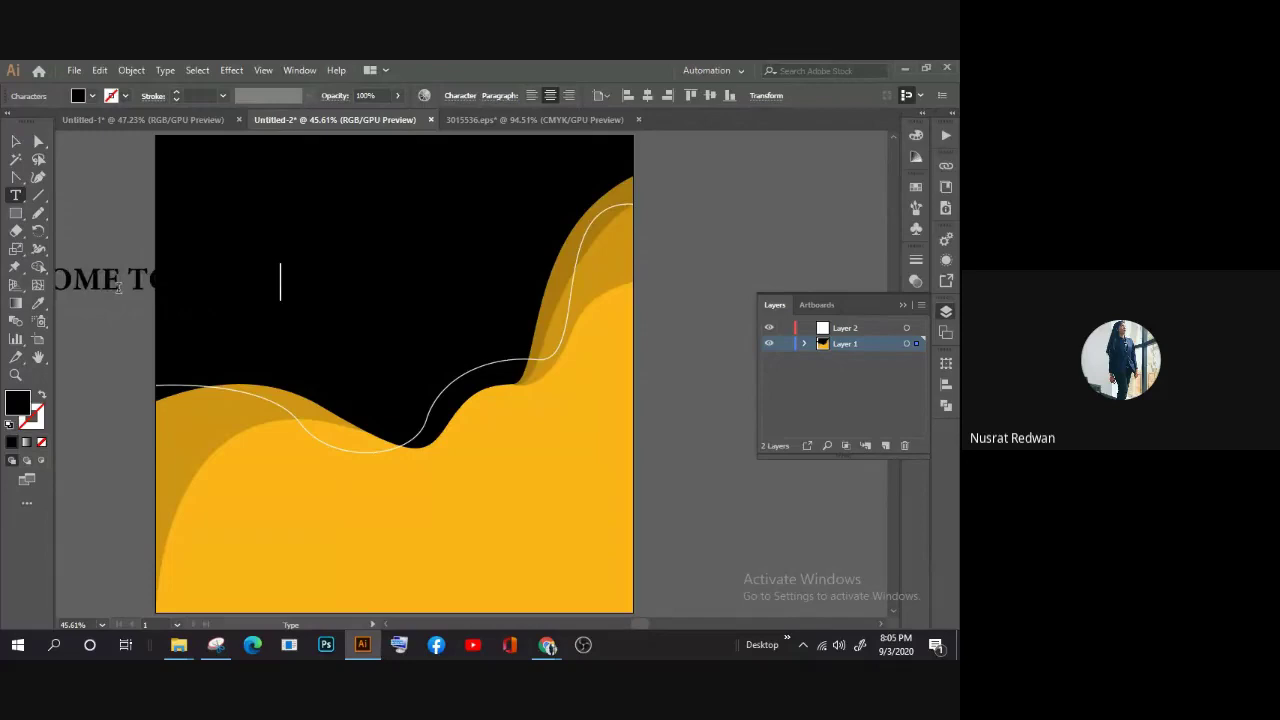
click(16, 141)
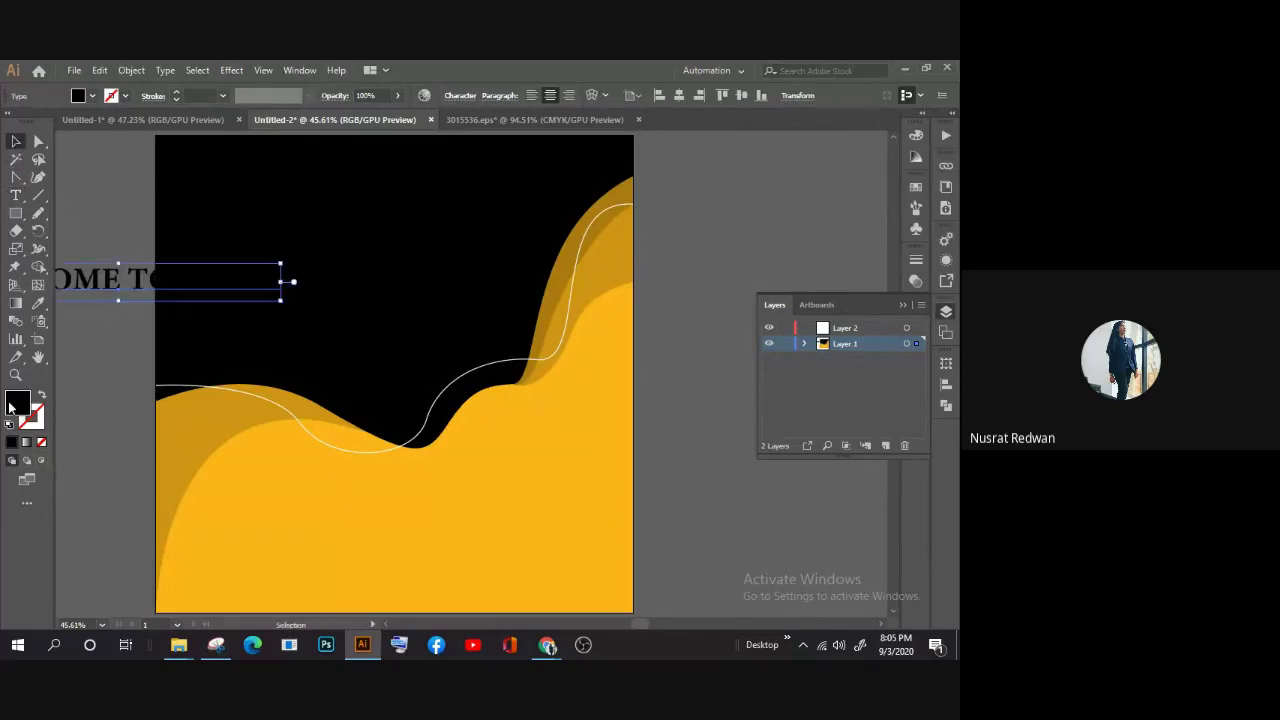
Step: Colour the heading white and move it onto the top of the artboard
double_click(17, 403)
click(128, 230)
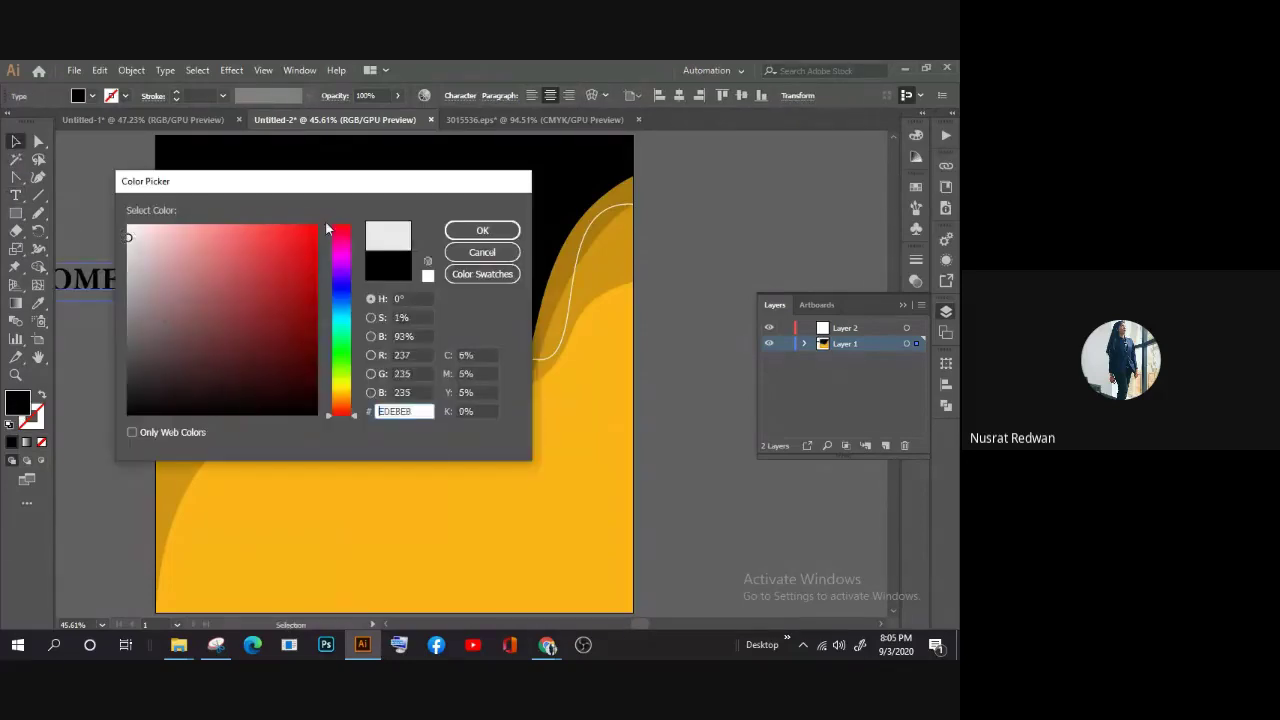
click(480, 229)
drag(96, 291, 334, 217)
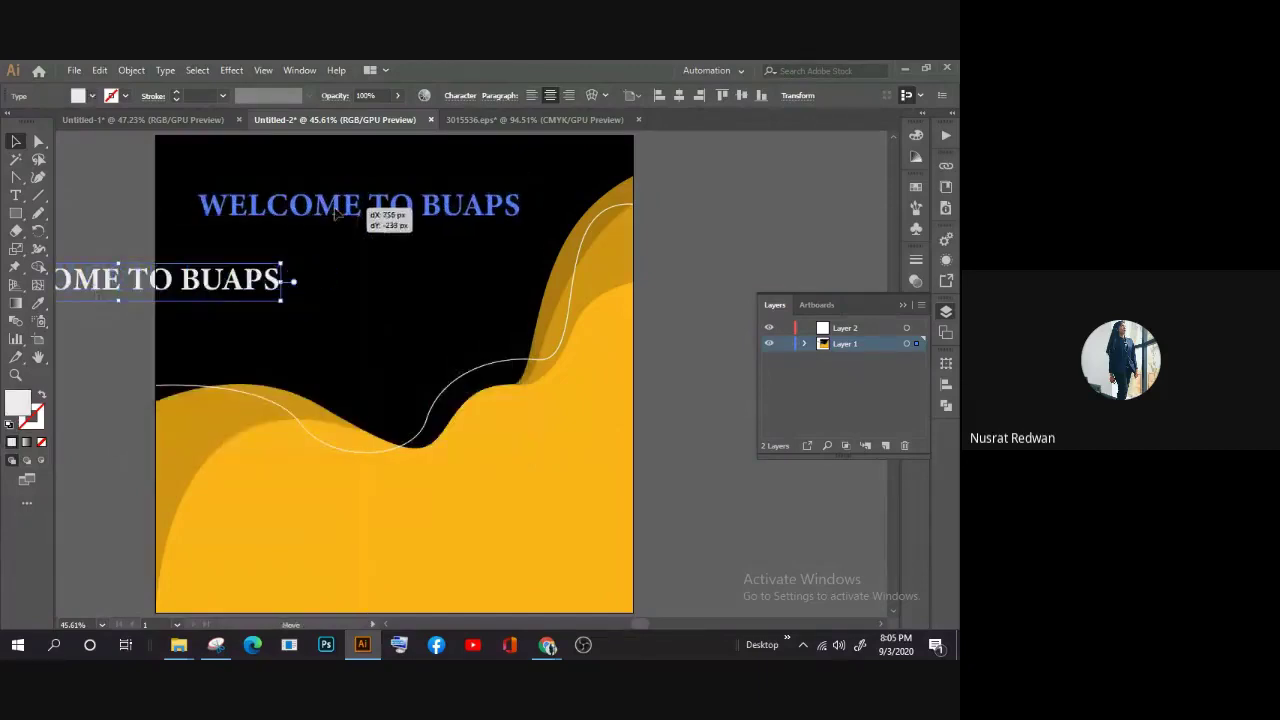
Step: Set the heading's font to Britannic Bold
click(461, 95)
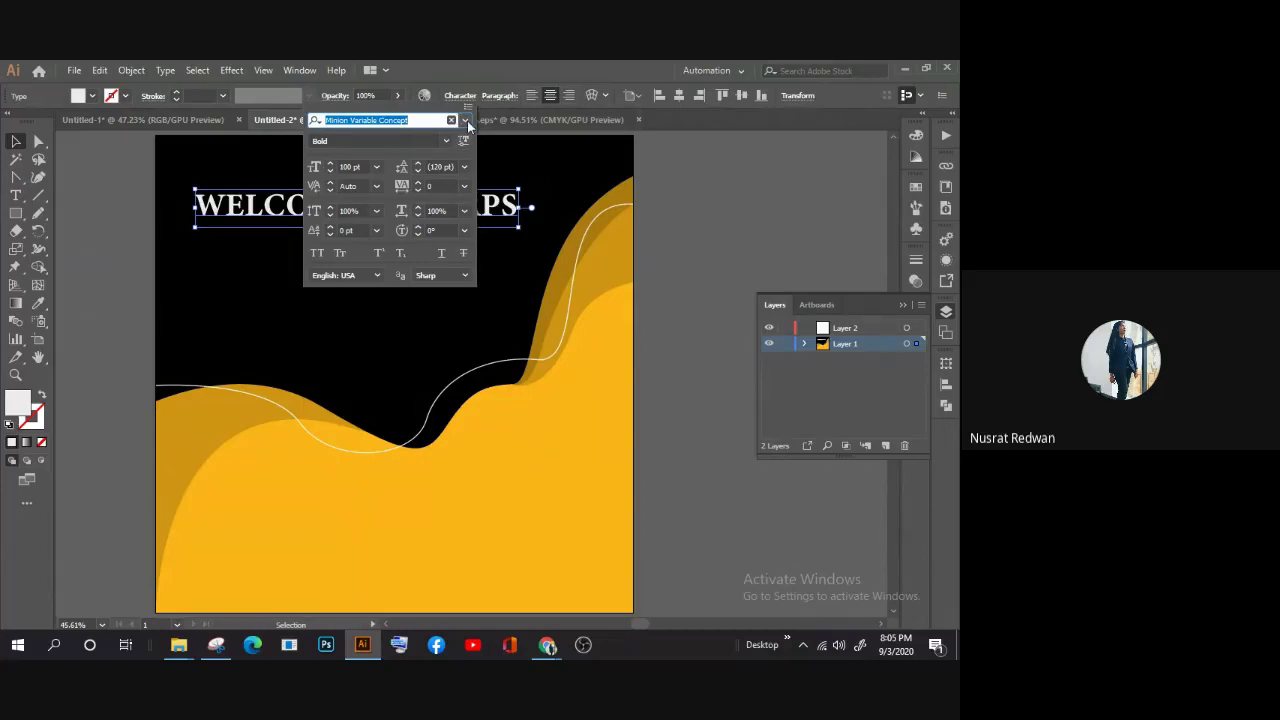
click(465, 121)
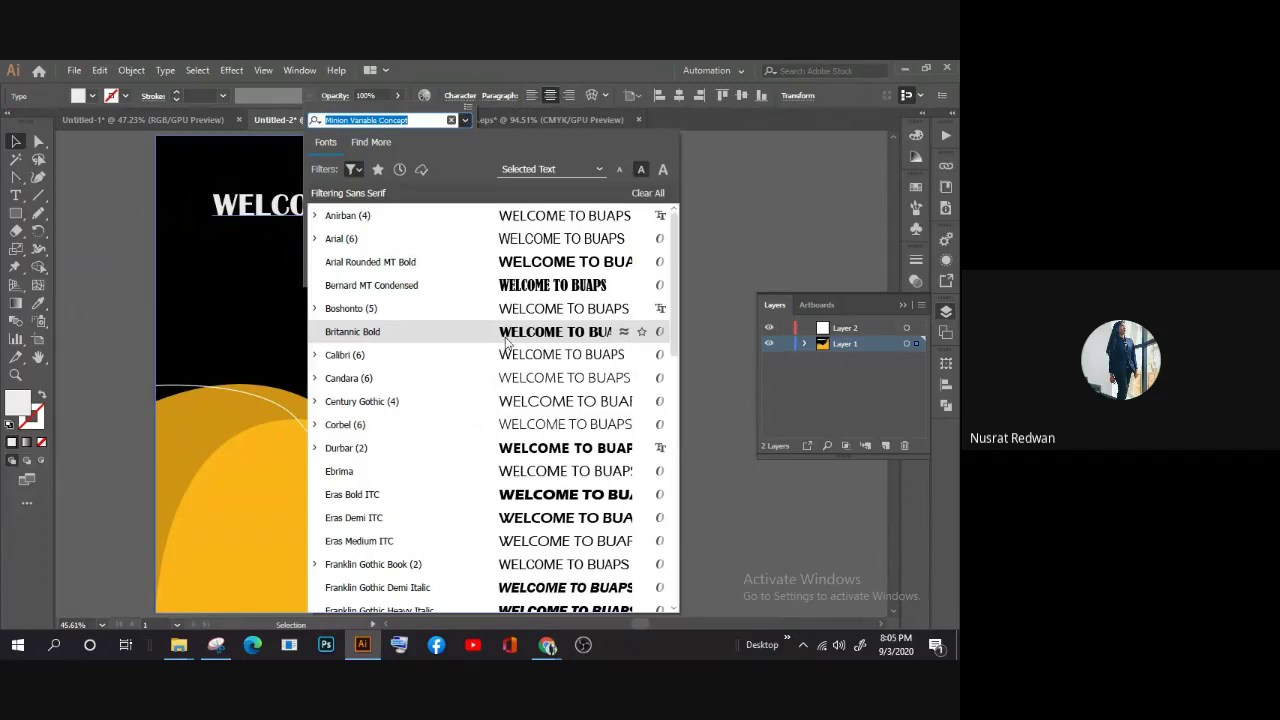
click(506, 331)
click(294, 223)
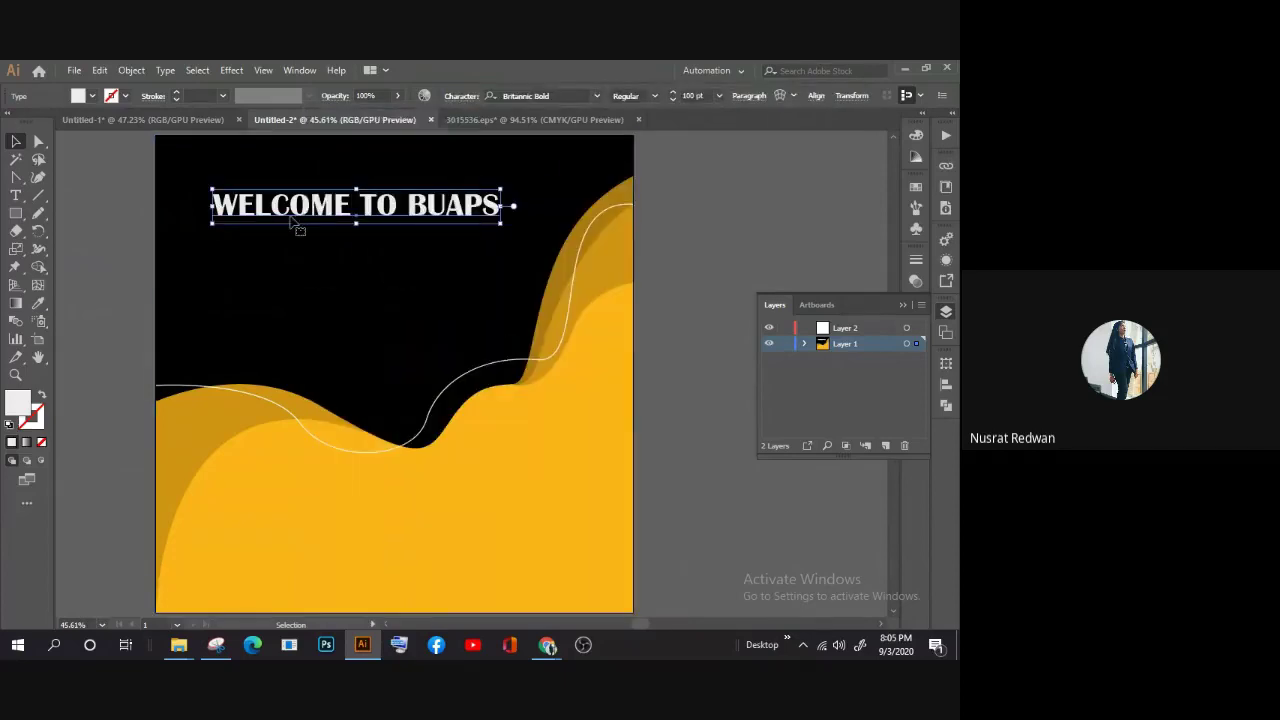
Step: Break the heading into three lines, with TO and BUAPS each starting a new line
click(15, 195)
click(370, 226)
click(349, 227)
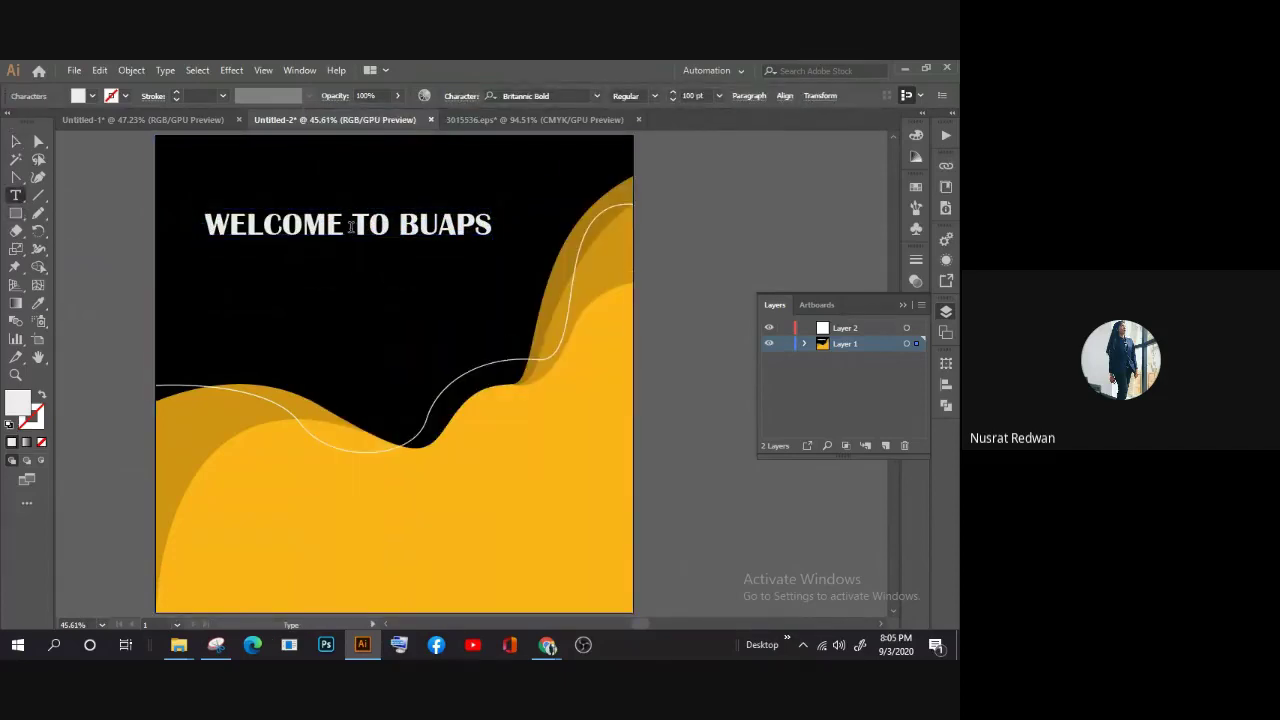
key(Return)
click(325, 262)
key(Return)
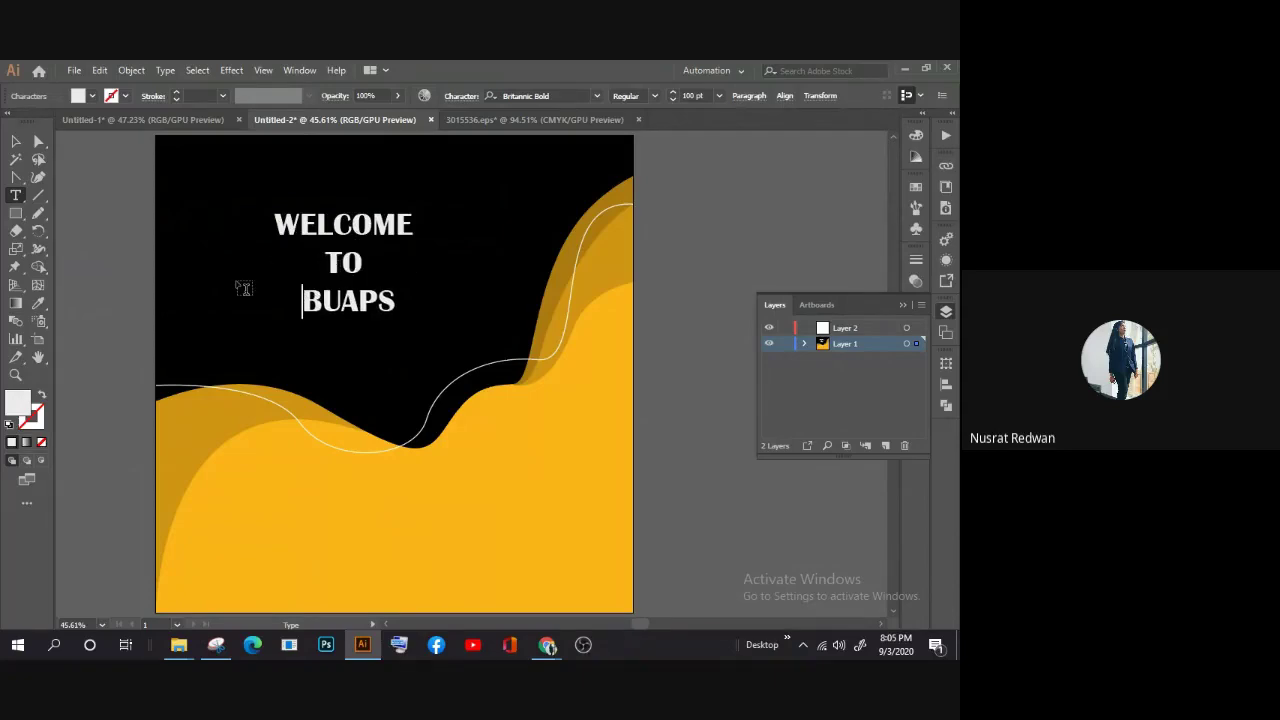
click(15, 141)
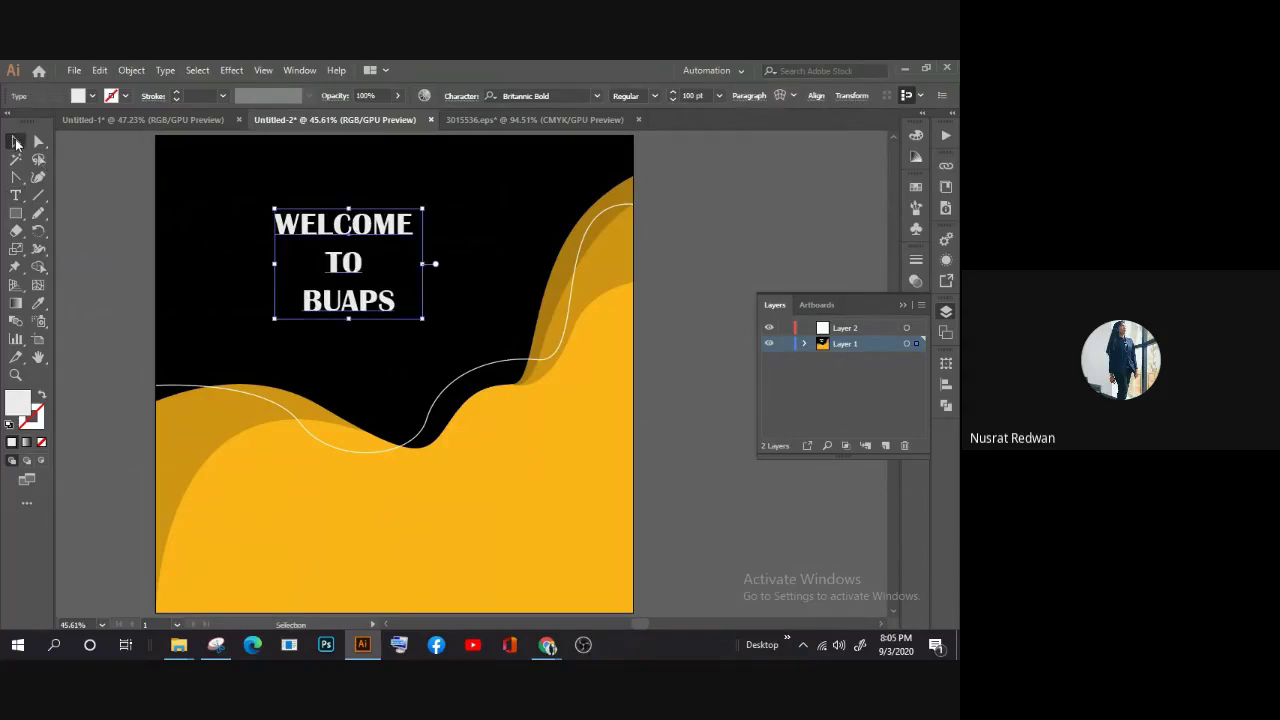
Step: Left-align the heading and position it at the artboard's top-left
click(747, 96)
click(607, 122)
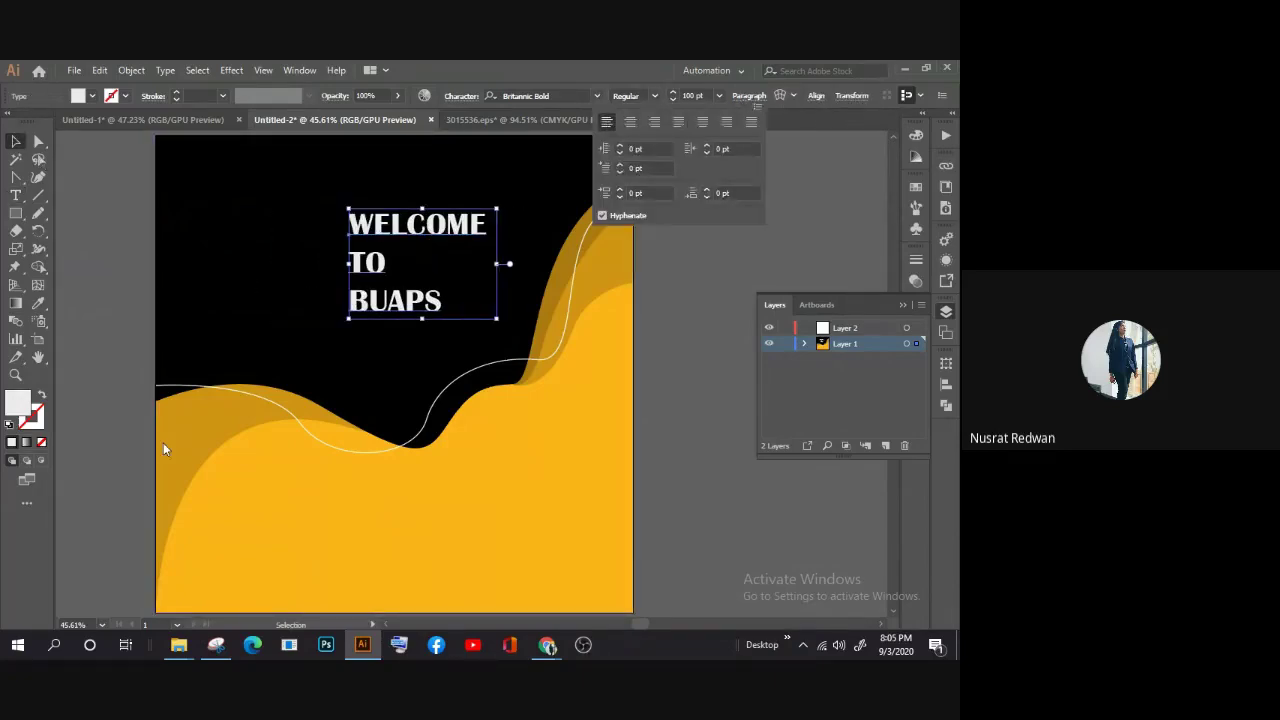
mouse_move(398, 318)
mouse_down()
mouse_move(257, 290)
mouse_move(301, 367)
mouse_move(300, 350)
mouse_up()
click(95, 283)
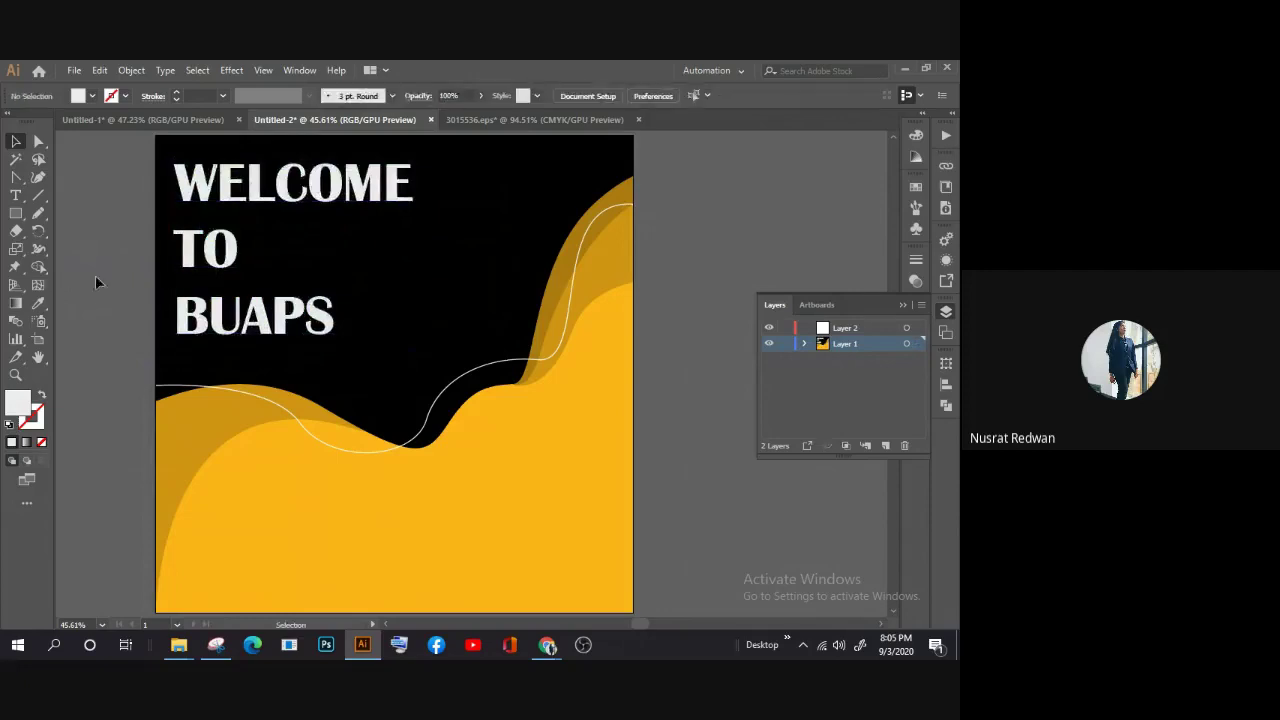
scroll(96, 290, down, 1)
scroll(97, 304, up, 2)
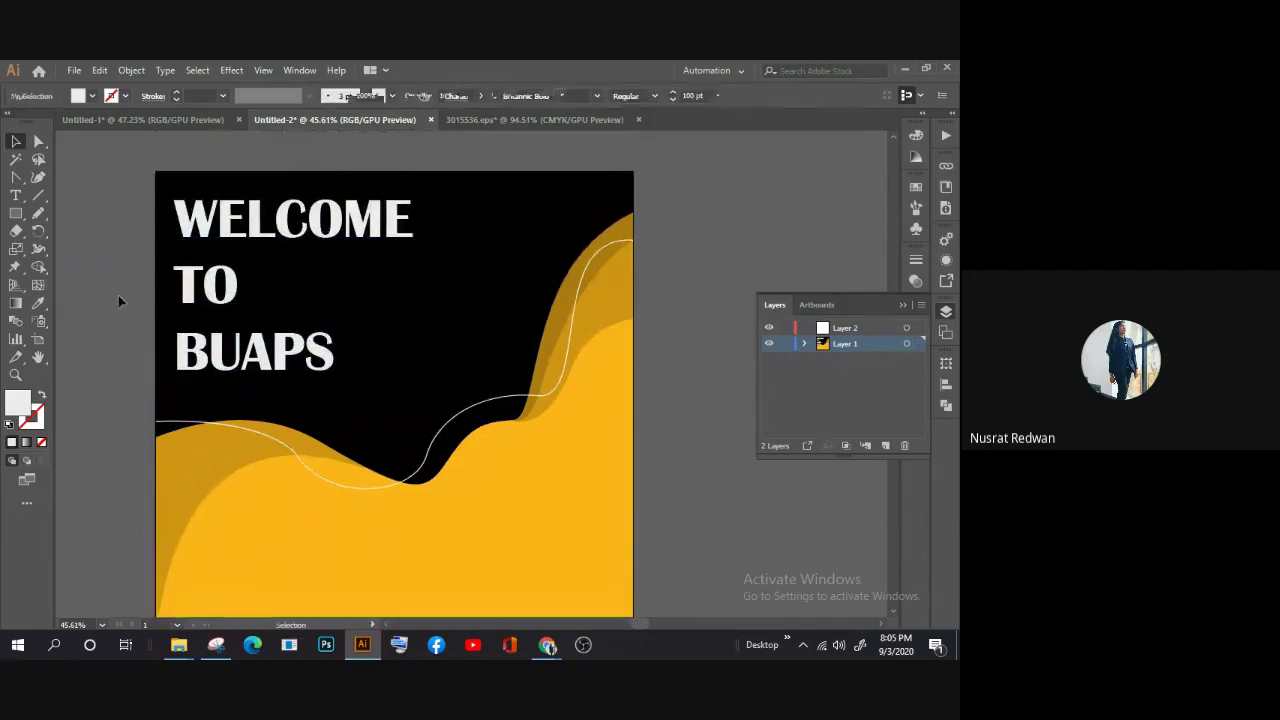
mouse_move(265, 243)
mouse_down()
mouse_move(271, 255)
mouse_move(240, 244)
mouse_up()
click(240, 255)
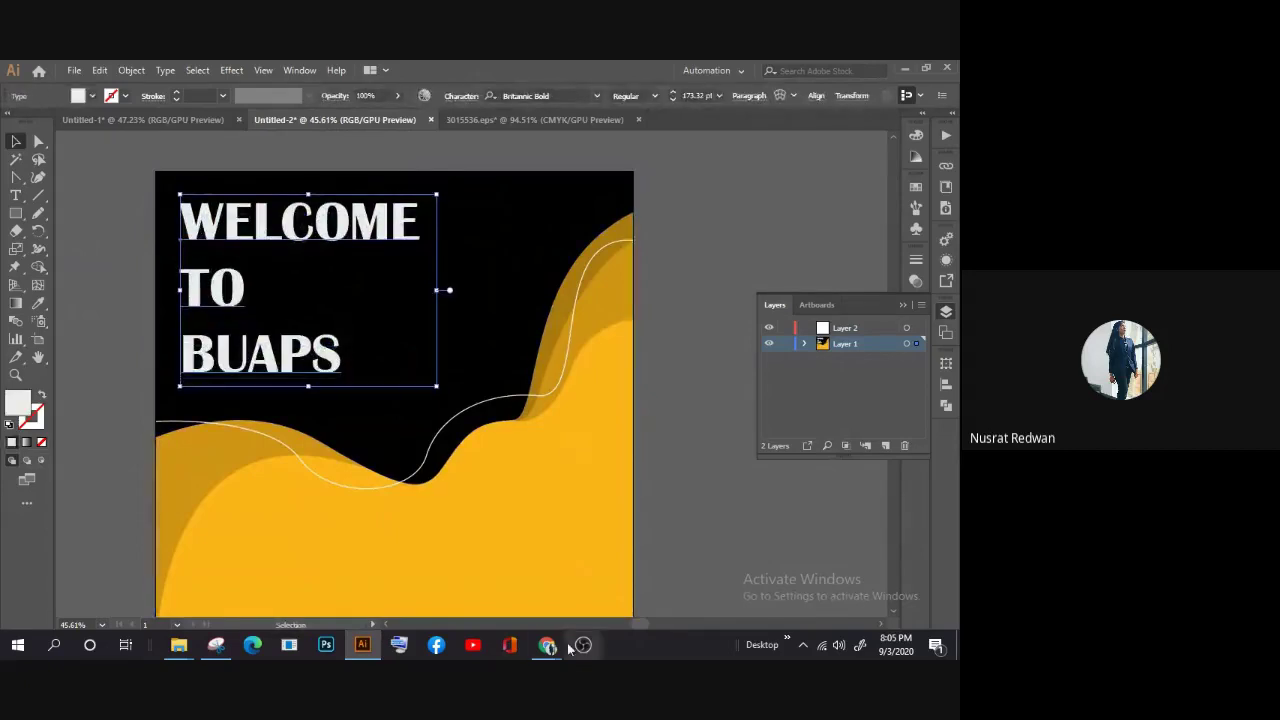
mouse_move(547, 645)
click(462, 566)
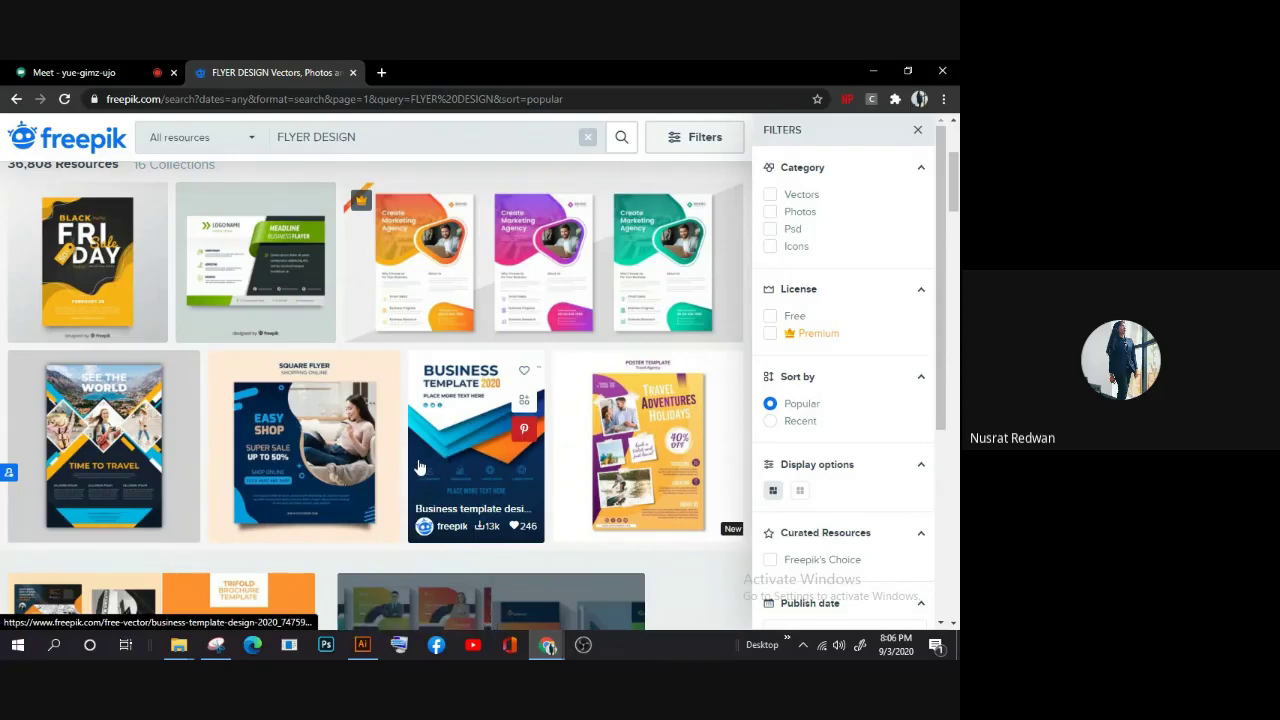
click(267, 424)
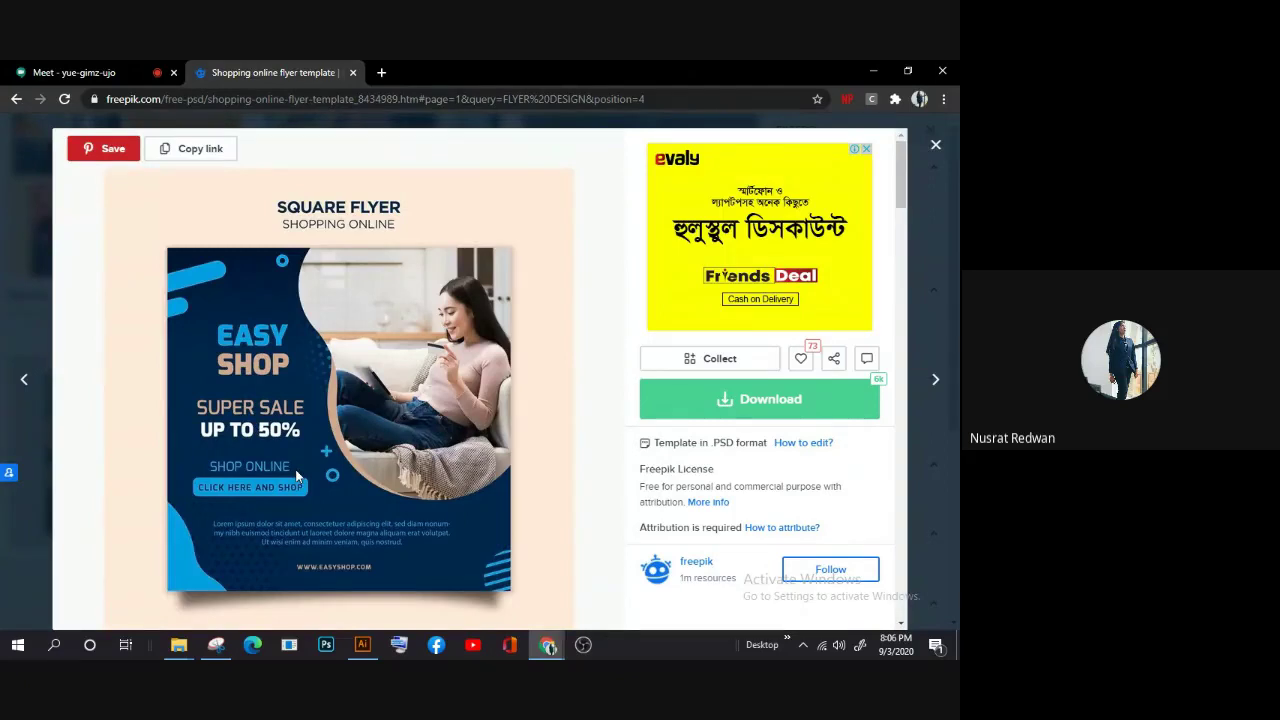
click(3, 305)
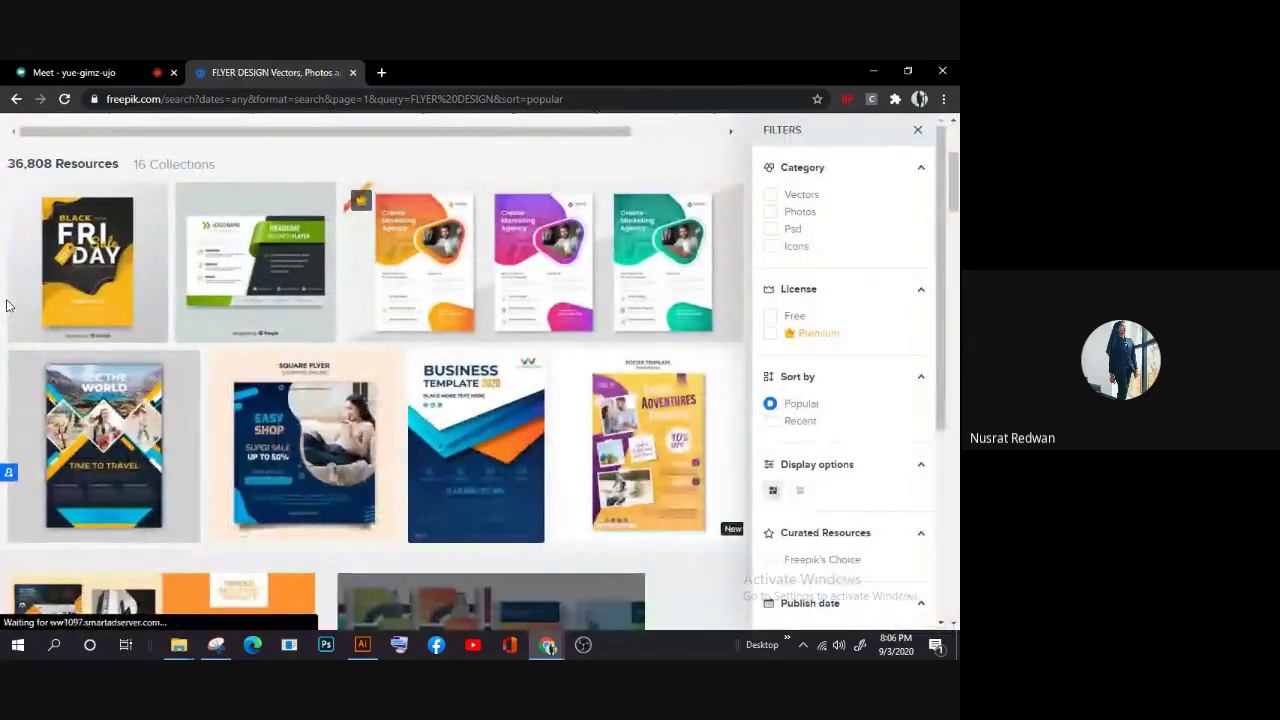
scroll(6, 305, up, 1)
scroll(6, 305, up, 2)
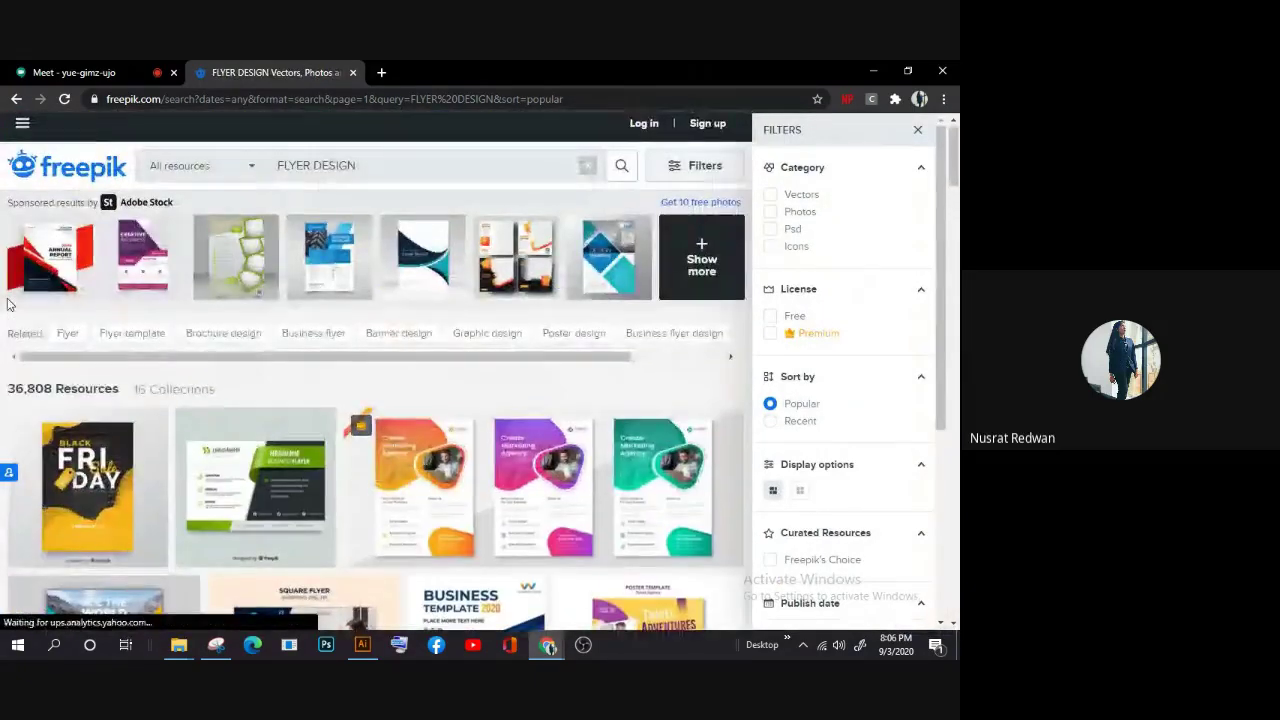
Step: Return to the poster, nudge the heading, and deselect it
click(350, 638)
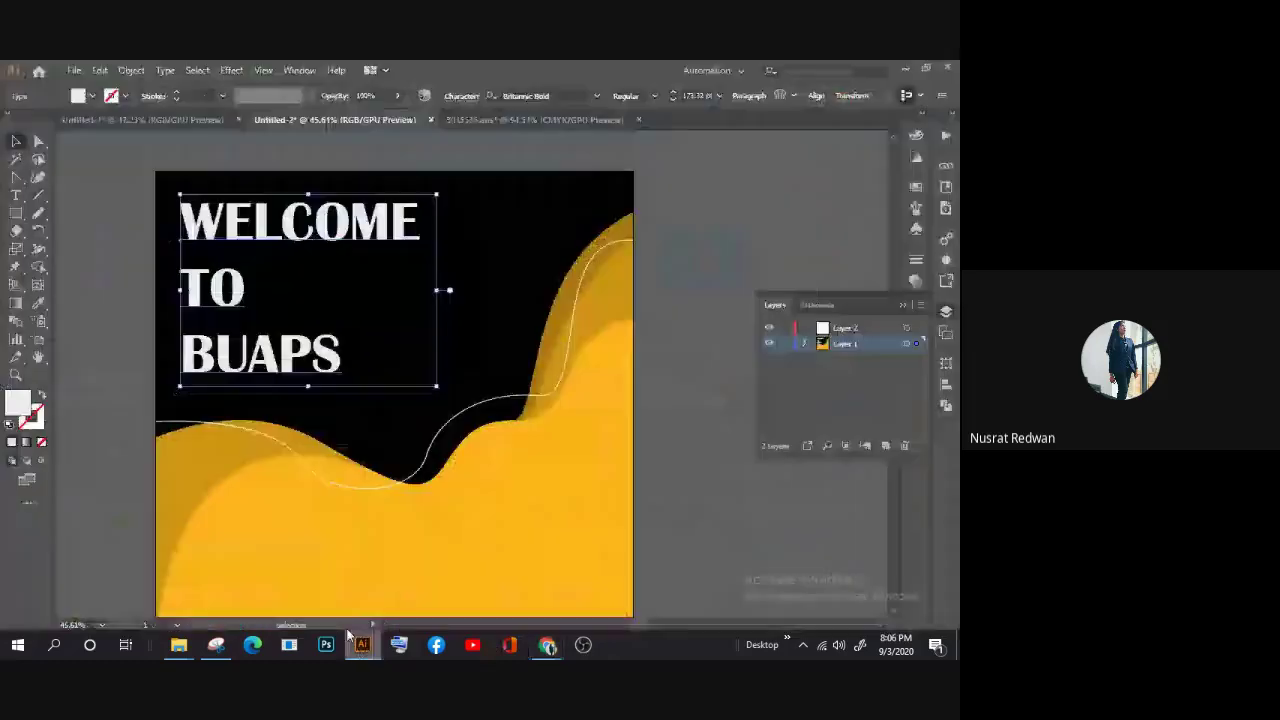
scroll(160, 410, down, 3)
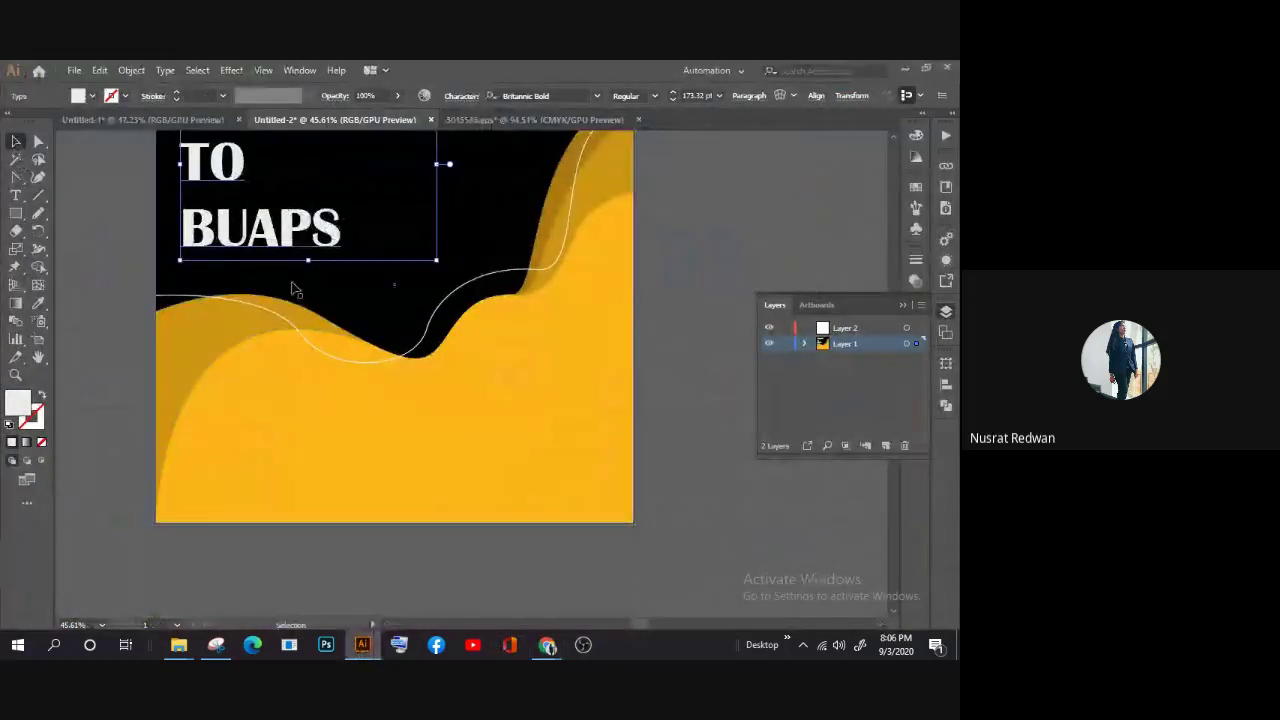
scroll(292, 290, up, 2)
drag(210, 245, 253, 245)
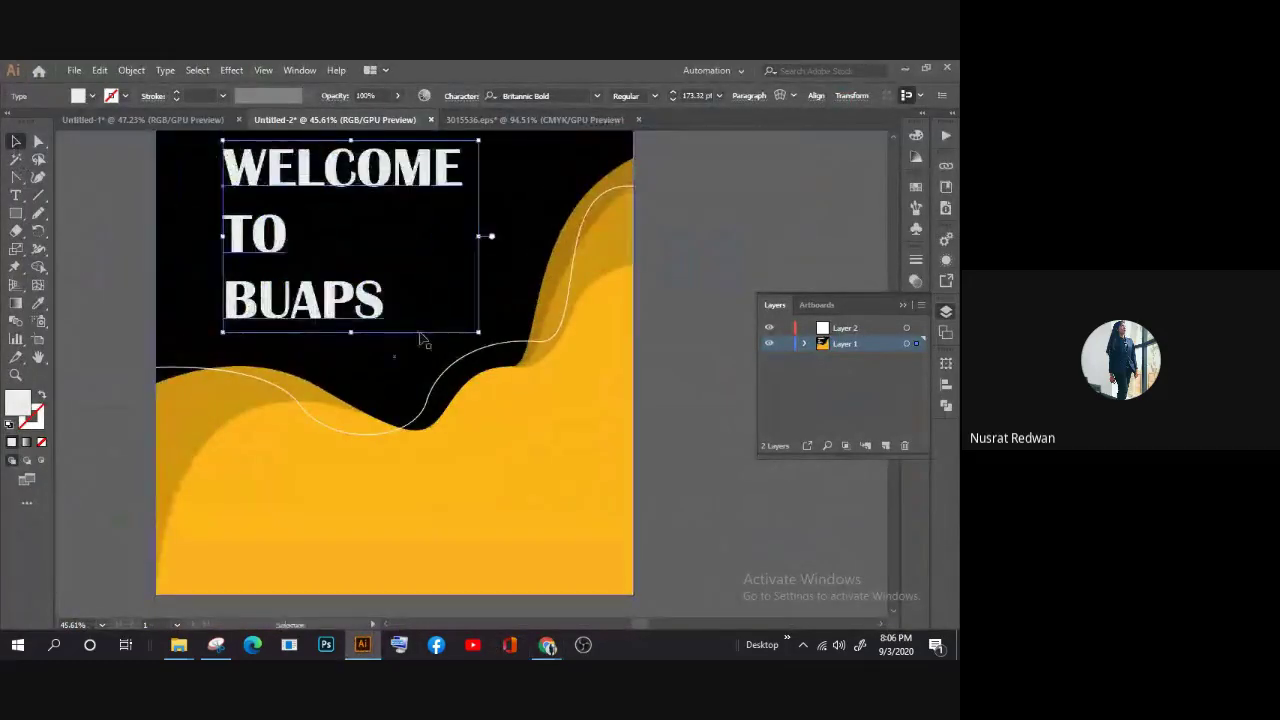
scroll(420, 340, up, 2)
click(106, 328)
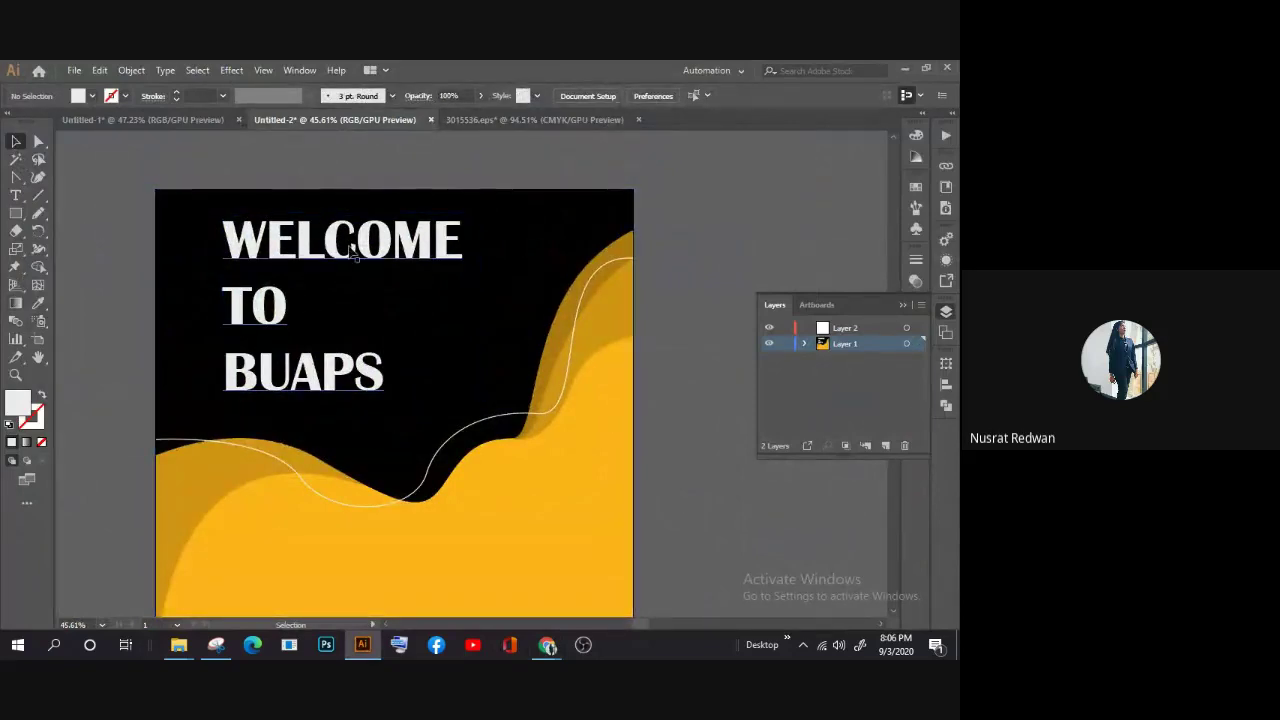
scroll(350, 251, down, 2)
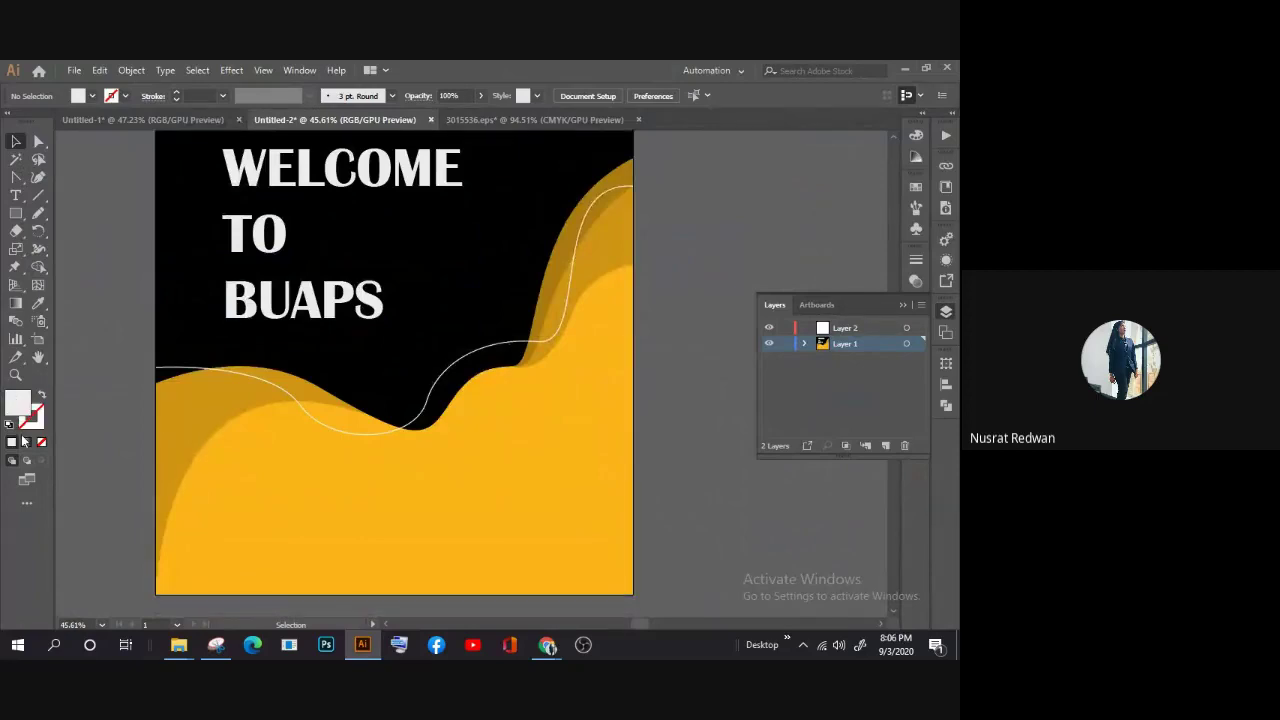
Step: Set the fill to a white-to-black gradient, with the Rectangle tool ready below the artboard
click(26, 442)
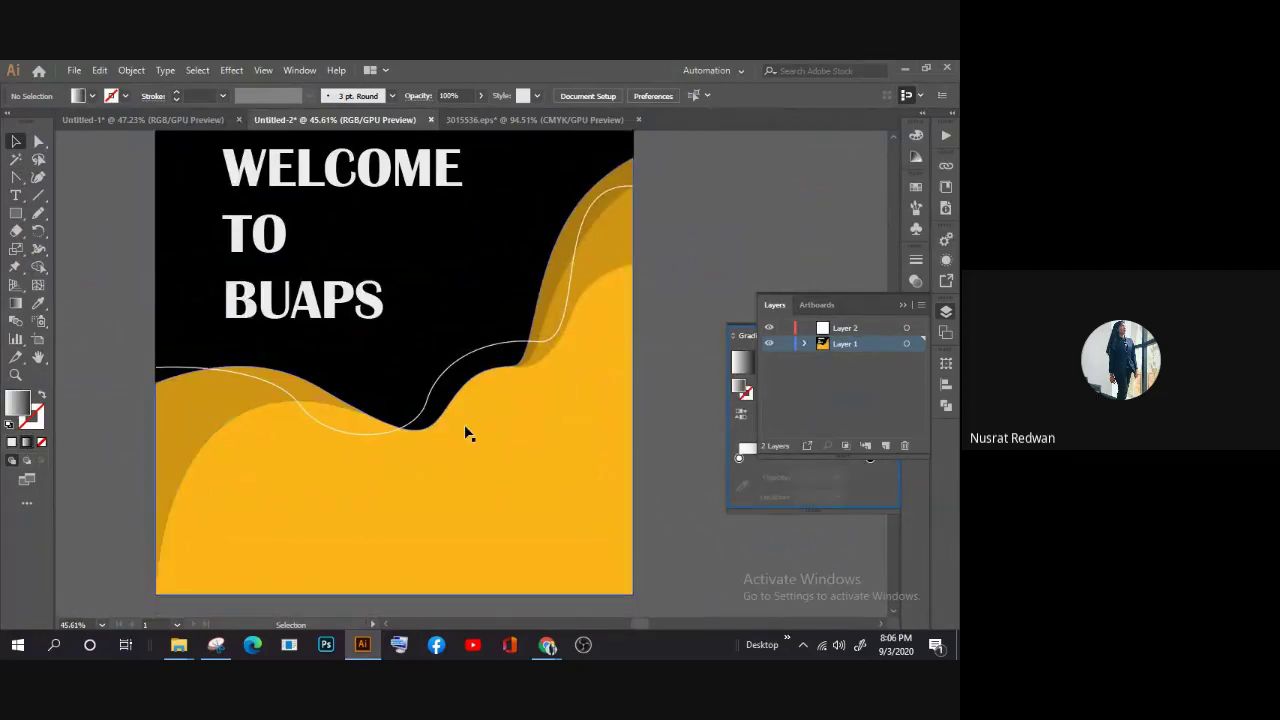
click(903, 304)
click(874, 337)
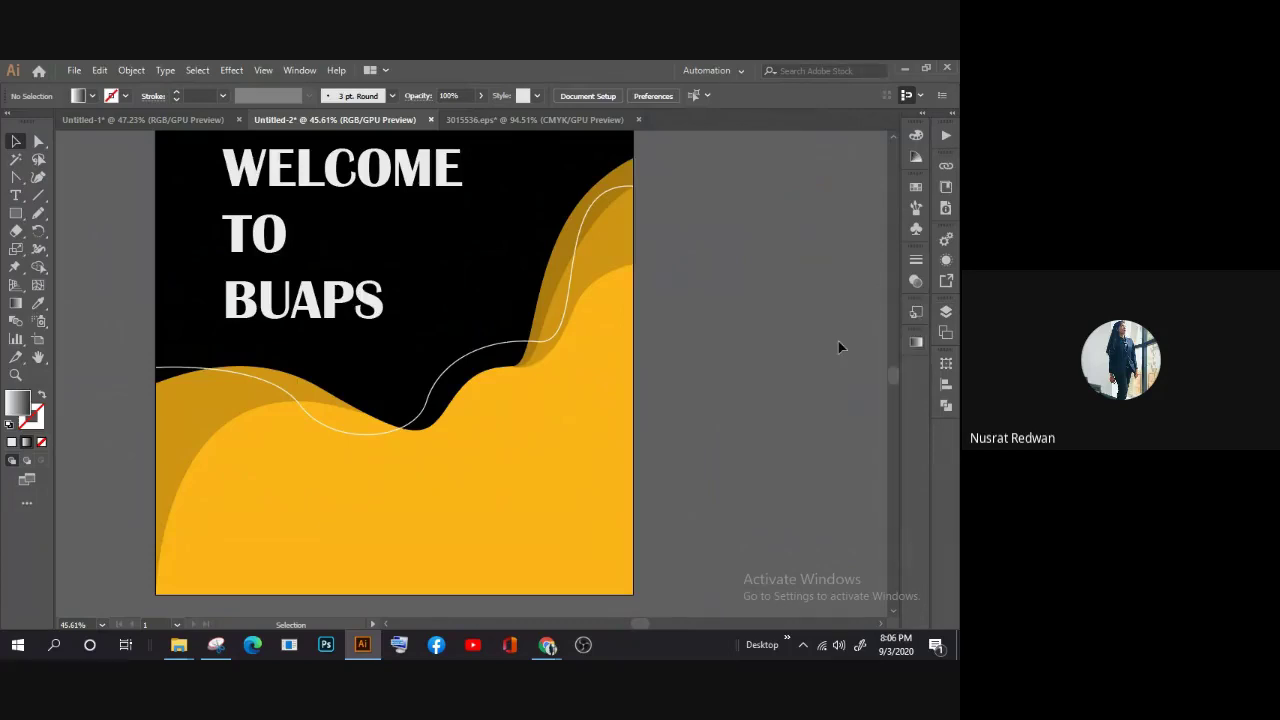
click(16, 213)
scroll(316, 277, down, 3)
Step: Draw a white-to-black gradient rectangle in the space below the poster
scroll(309, 289, down, 2)
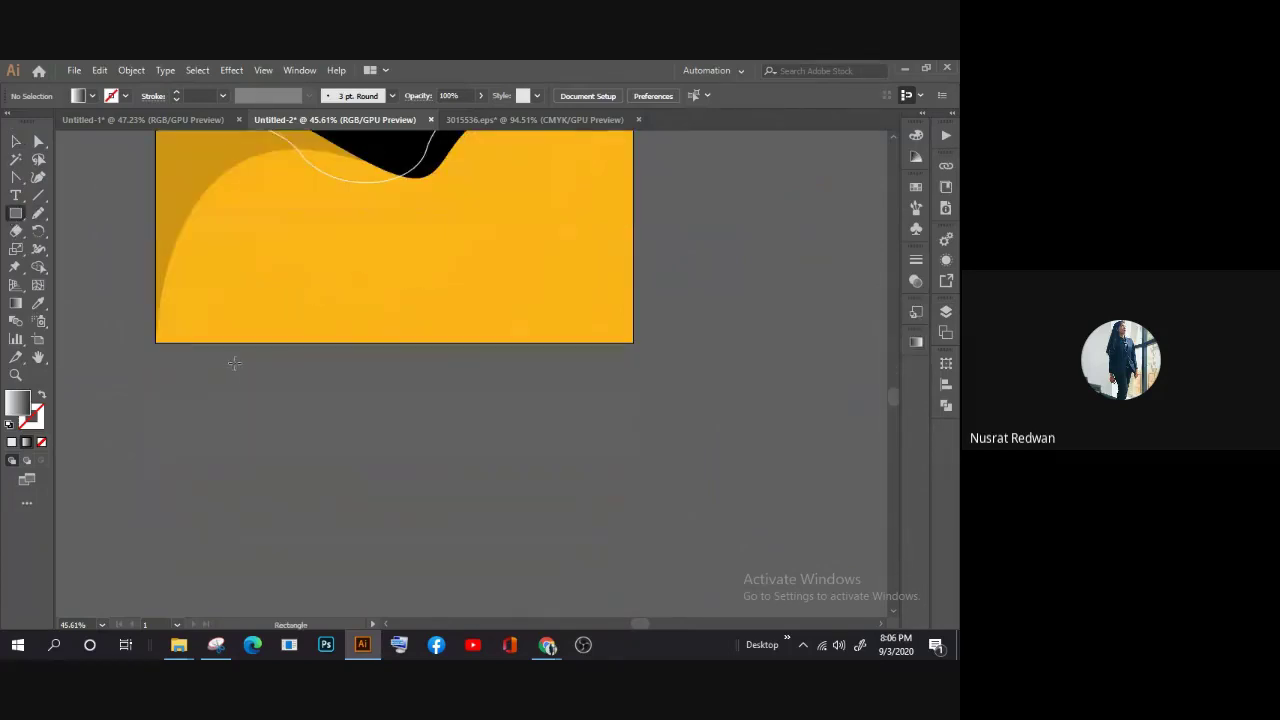
drag(235, 364, 570, 572)
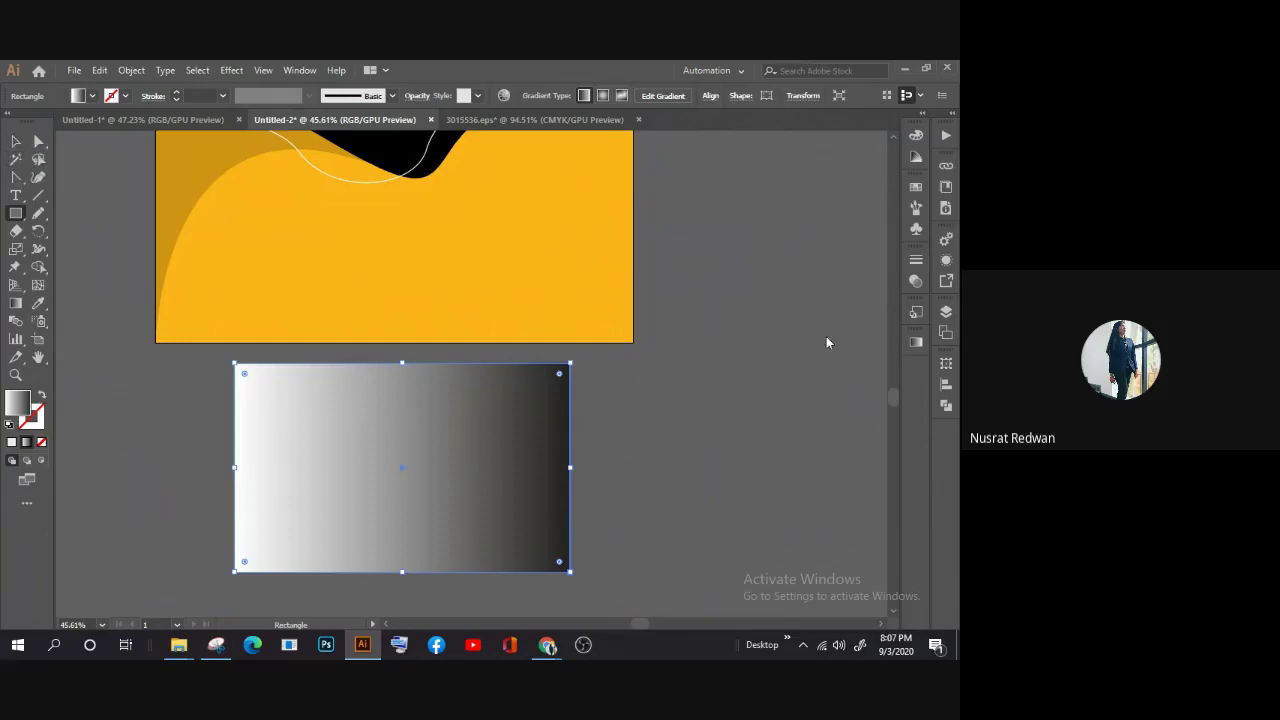
click(916, 345)
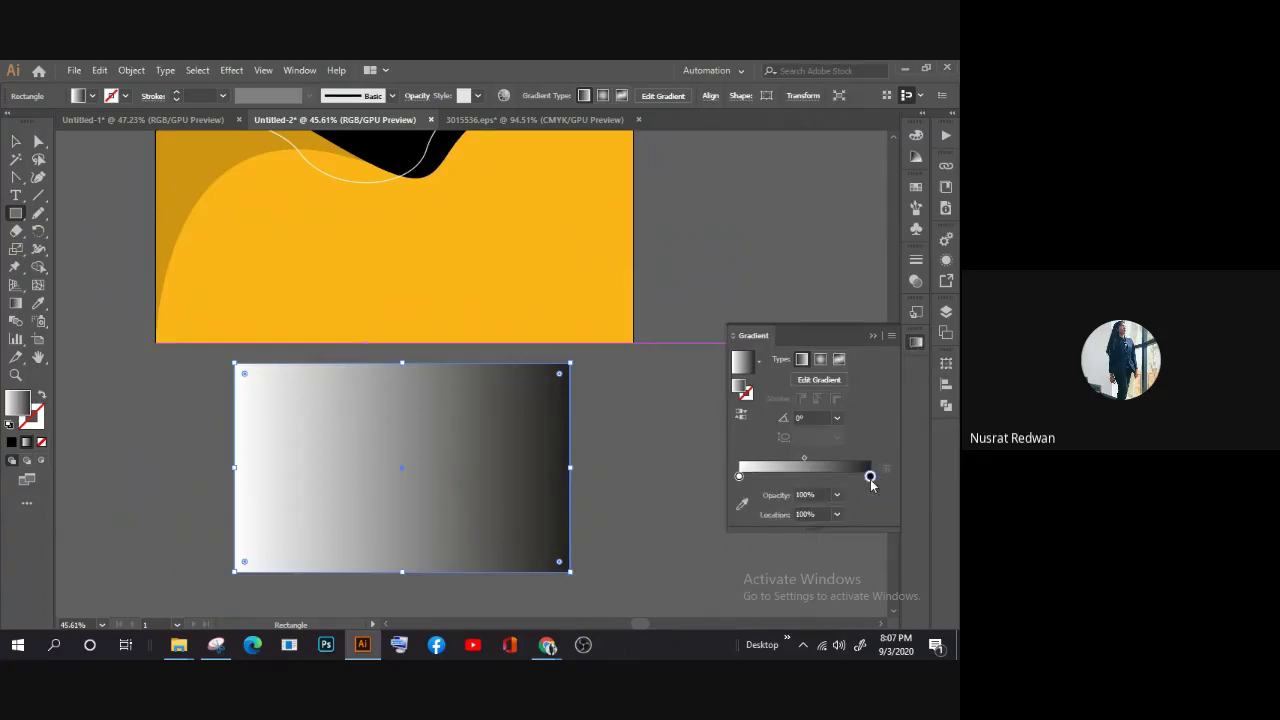
Step: Change the gradient's dark right-end stop to the orange-red swatch (F15A24)
double_click(870, 477)
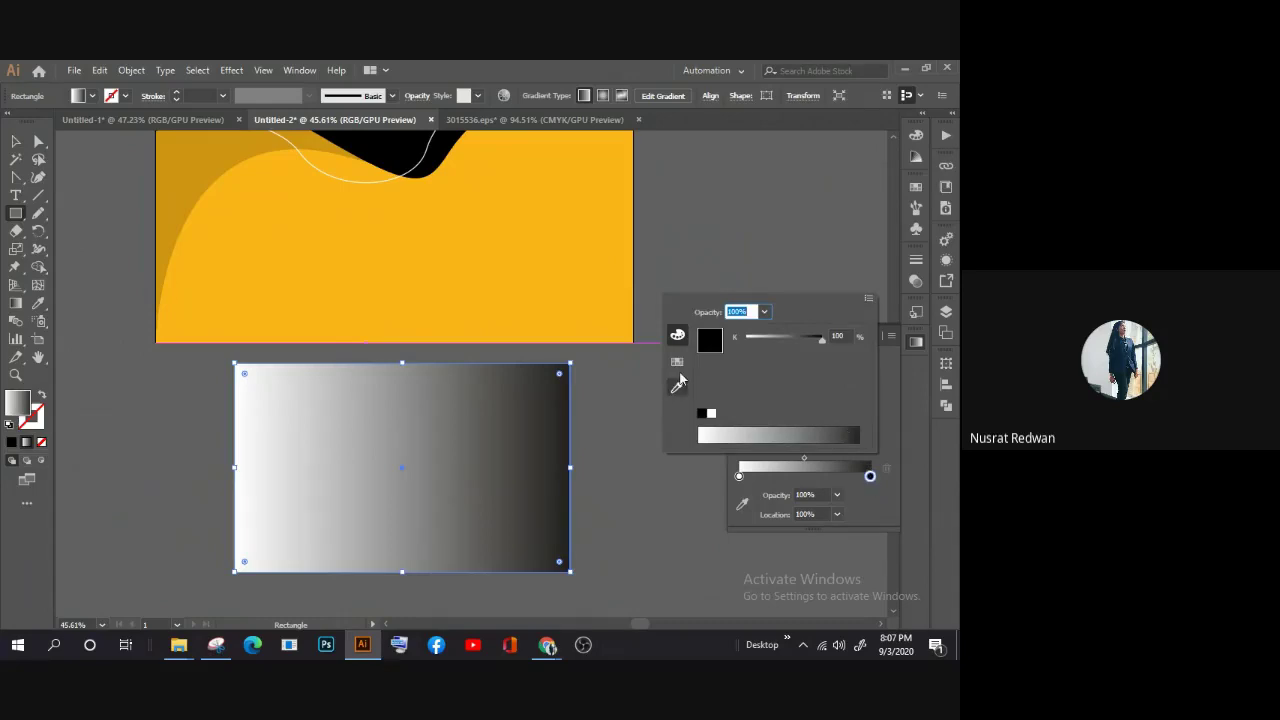
click(677, 361)
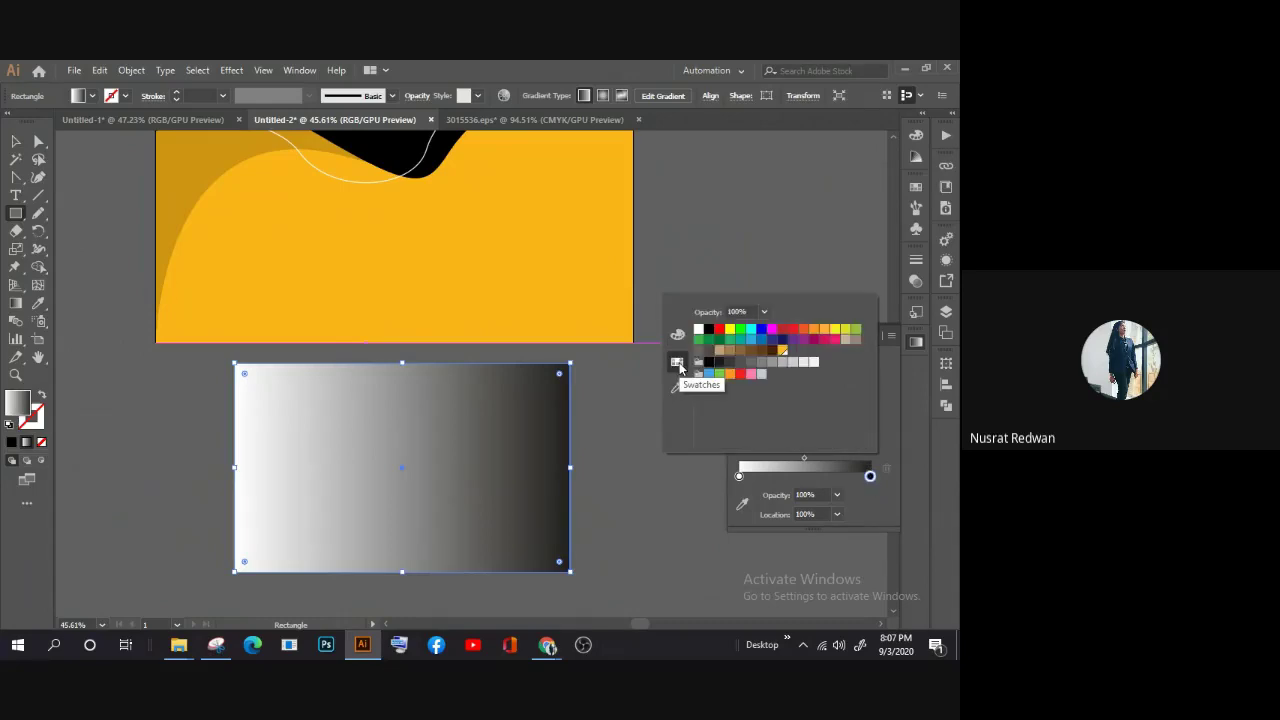
click(868, 498)
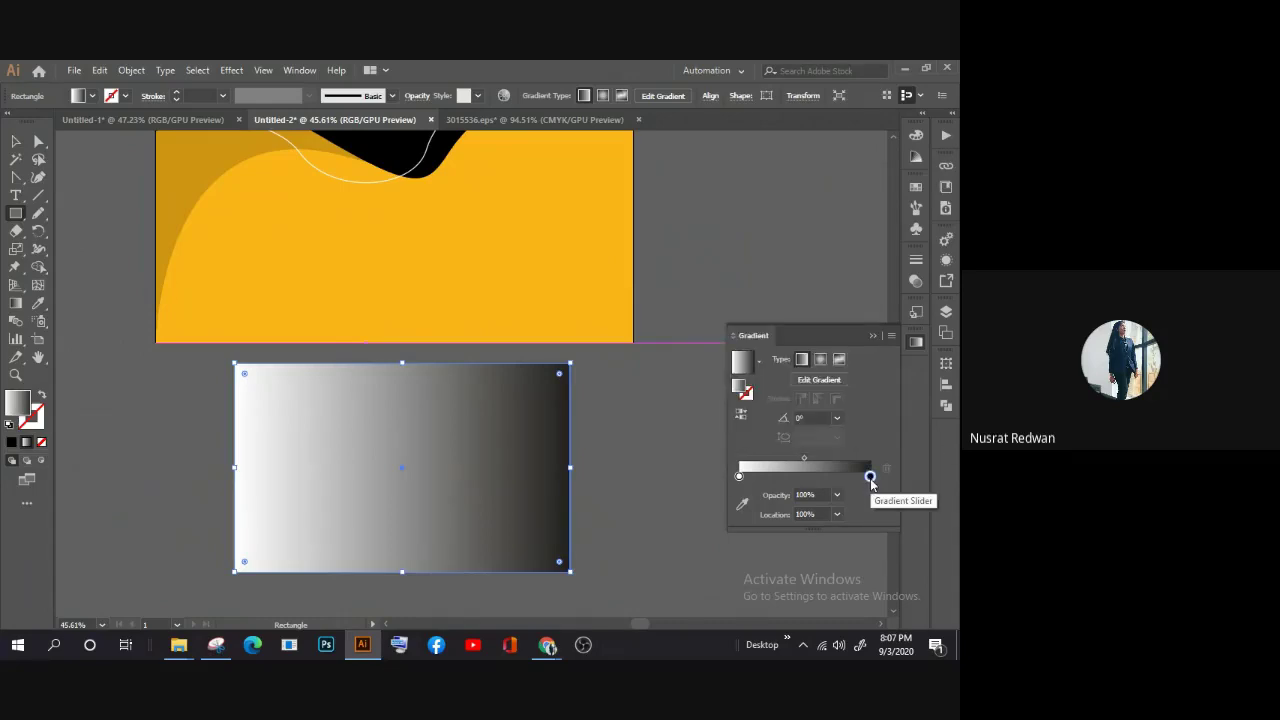
double_click(870, 477)
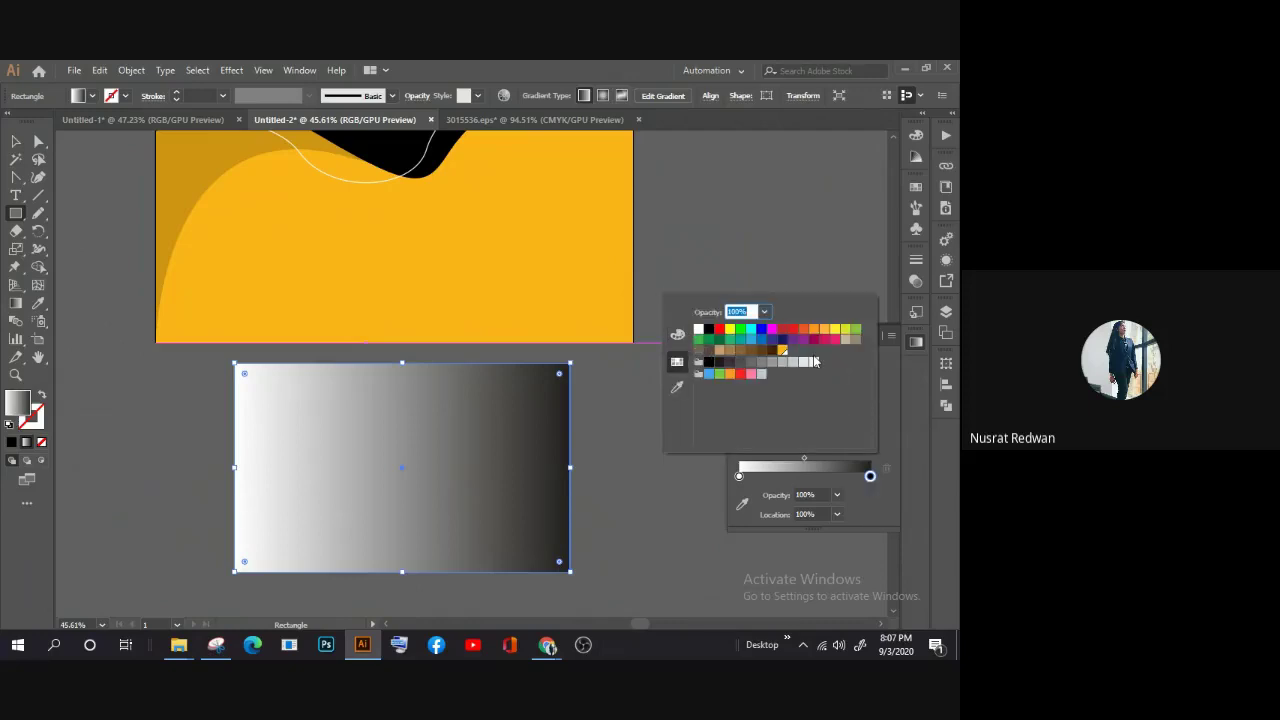
click(678, 336)
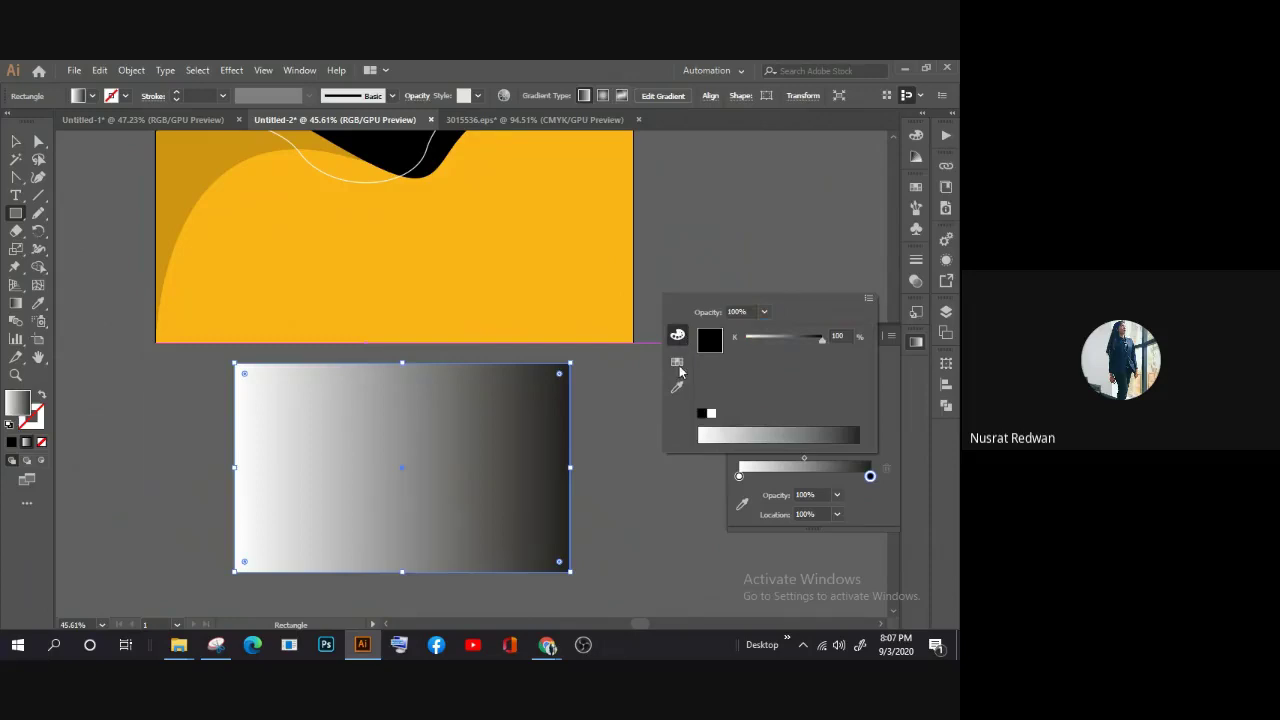
click(676, 362)
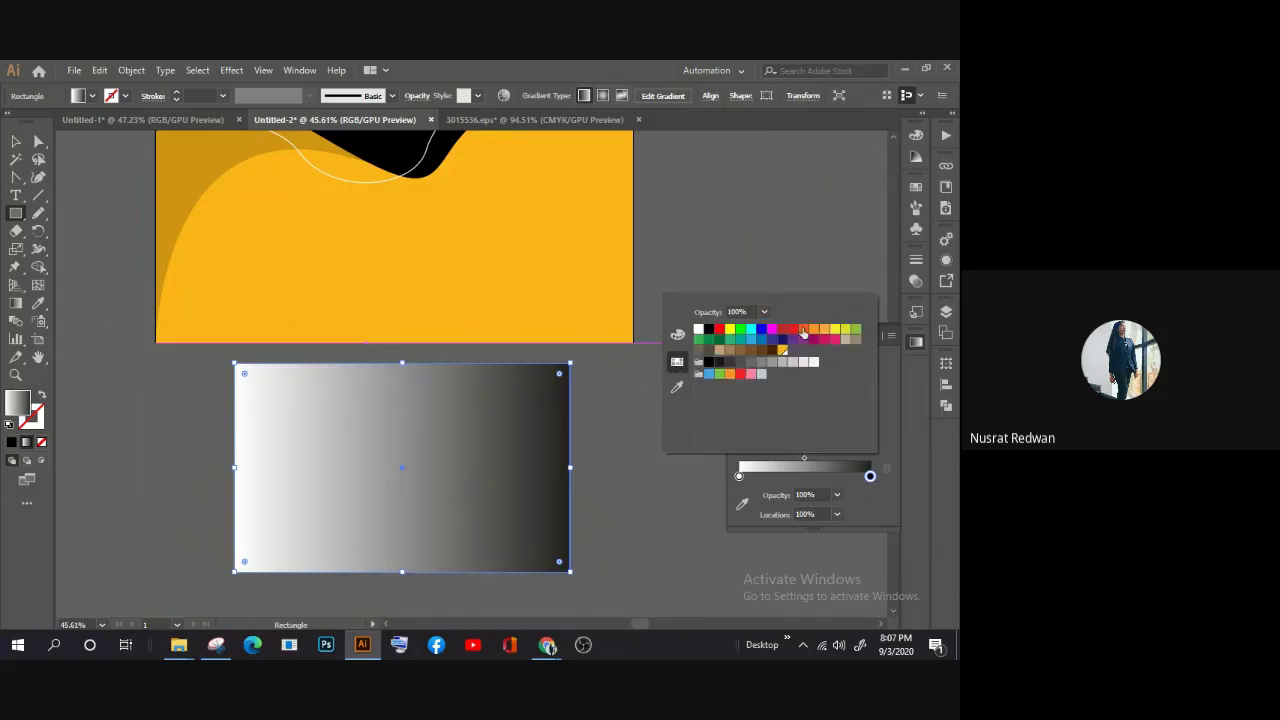
click(803, 333)
Step: Adjust the right-end stop's RGB sliders to a brighter orange
click(678, 336)
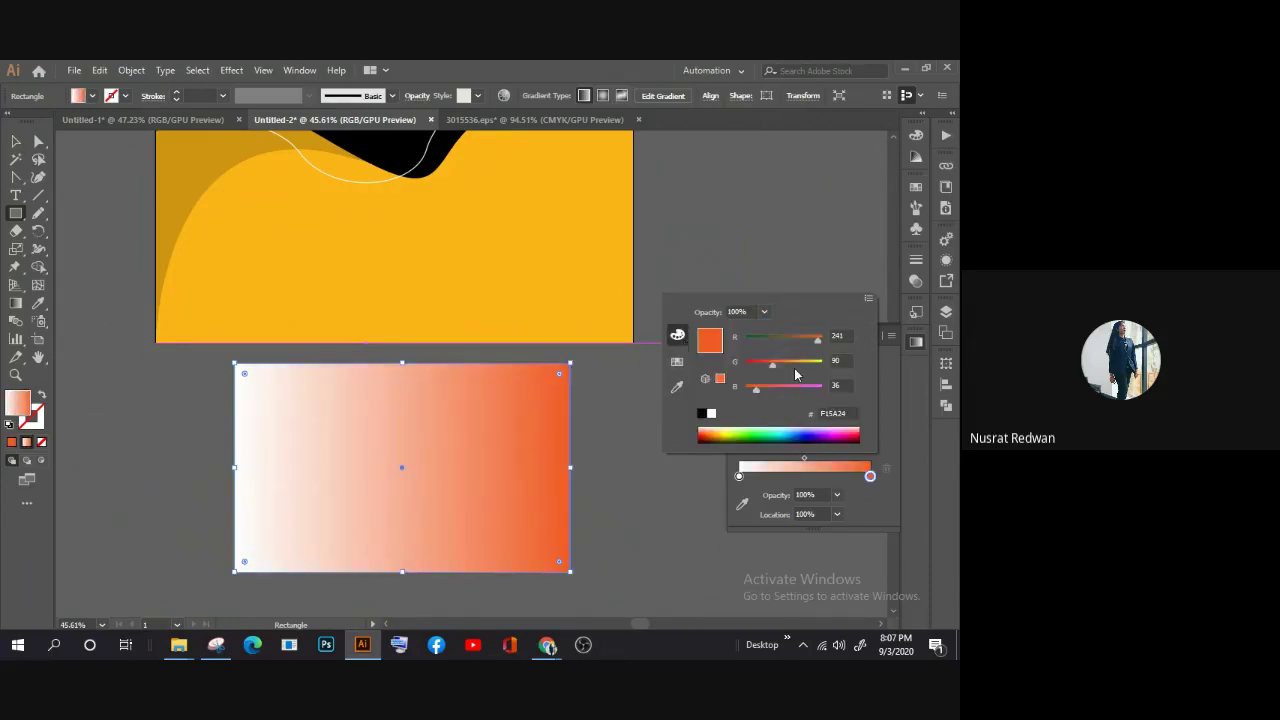
drag(760, 368, 772, 369)
click(779, 366)
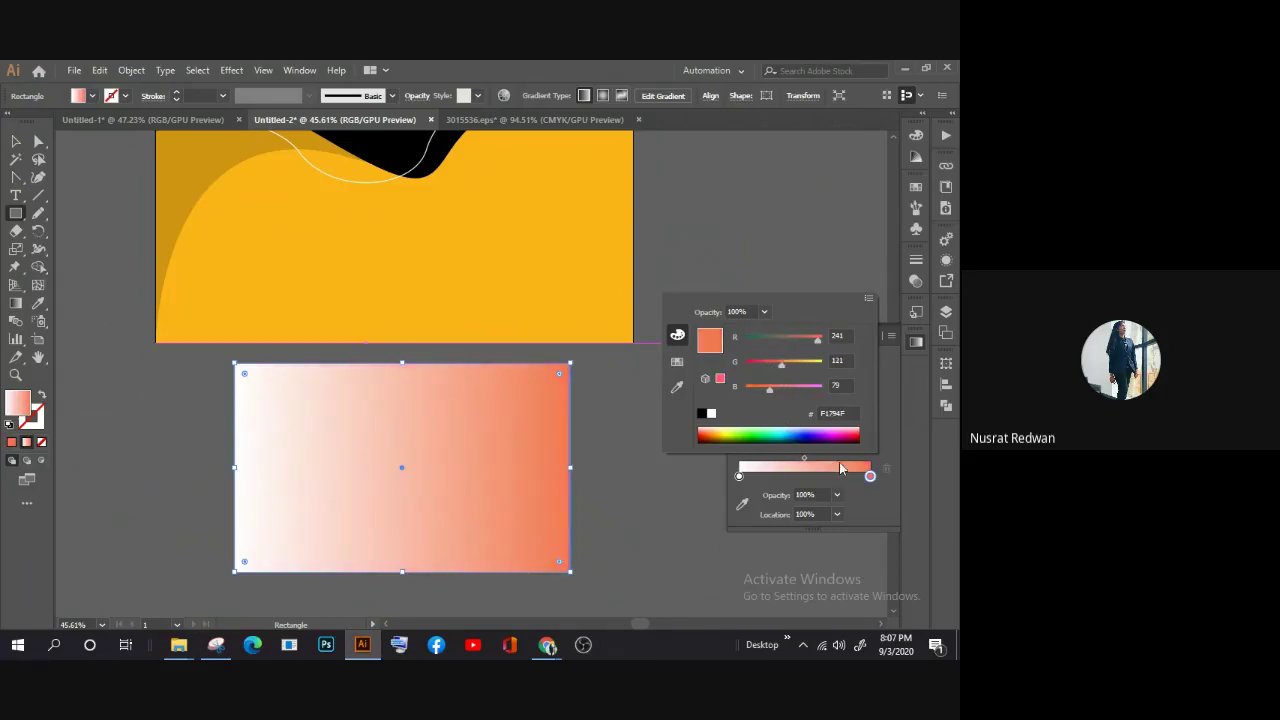
click(793, 365)
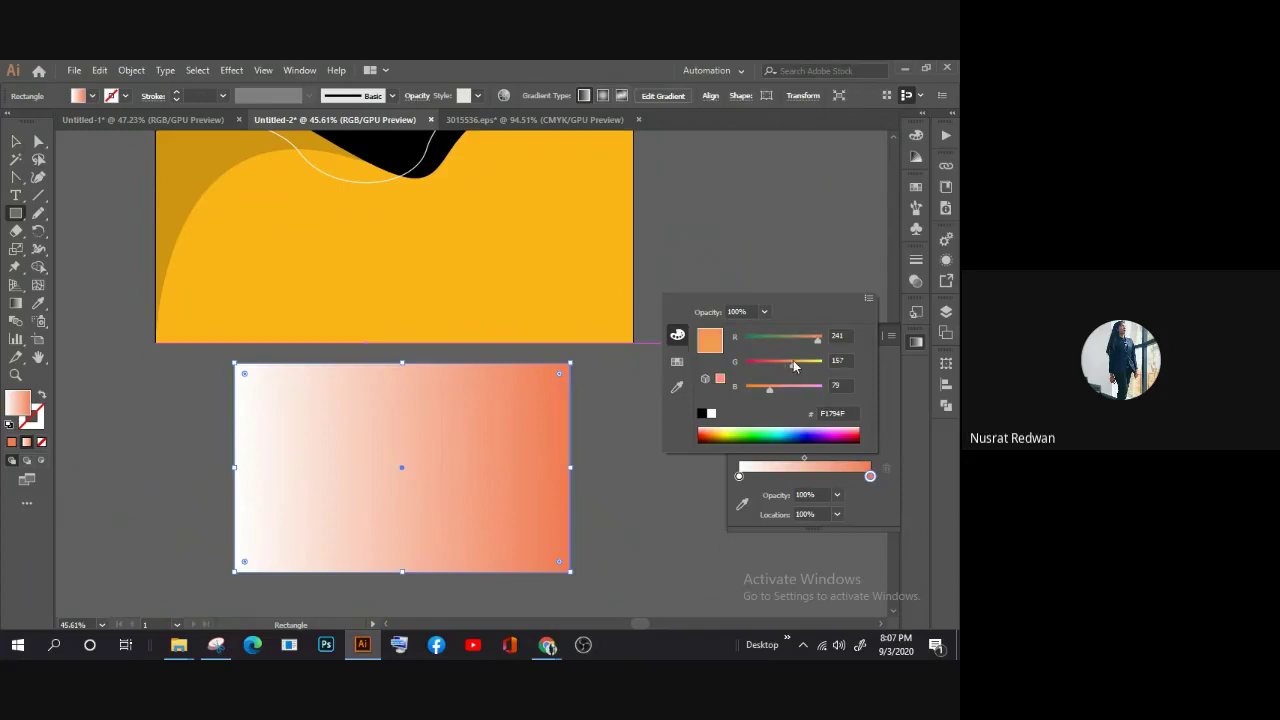
Step: Make the left-end stop a deep red (901C24) by lowering its red value
double_click(739, 476)
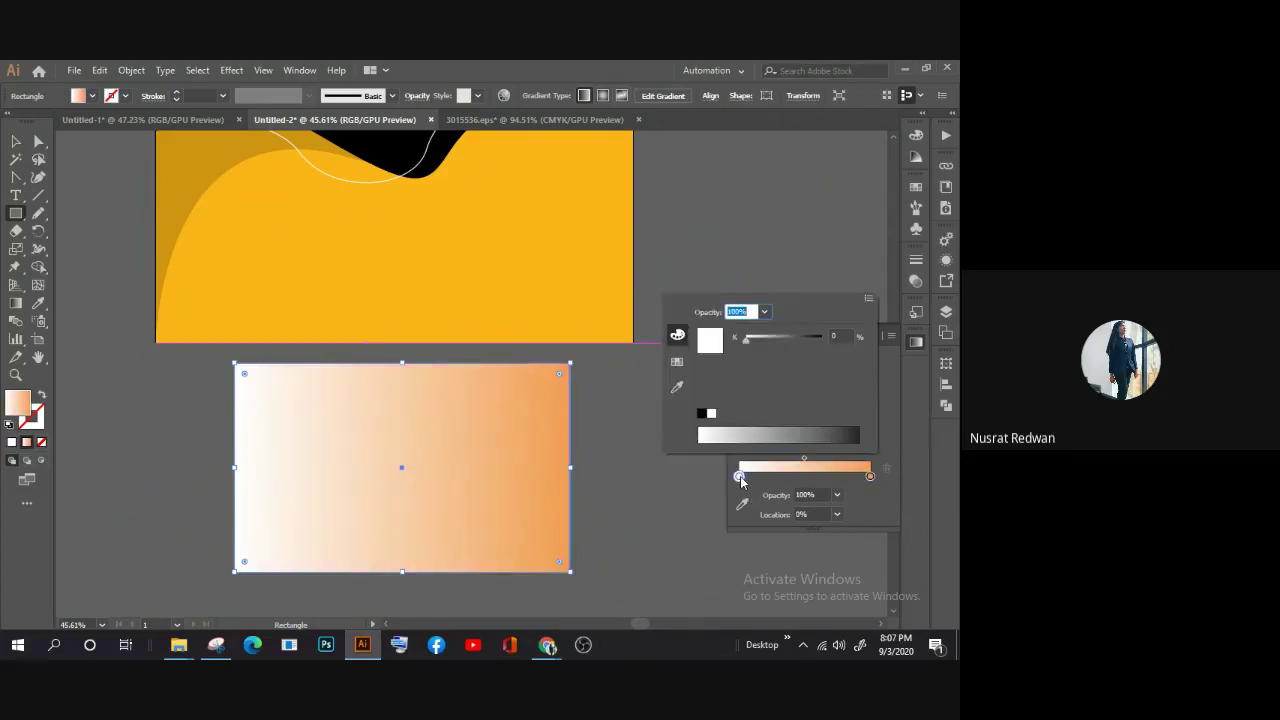
click(679, 362)
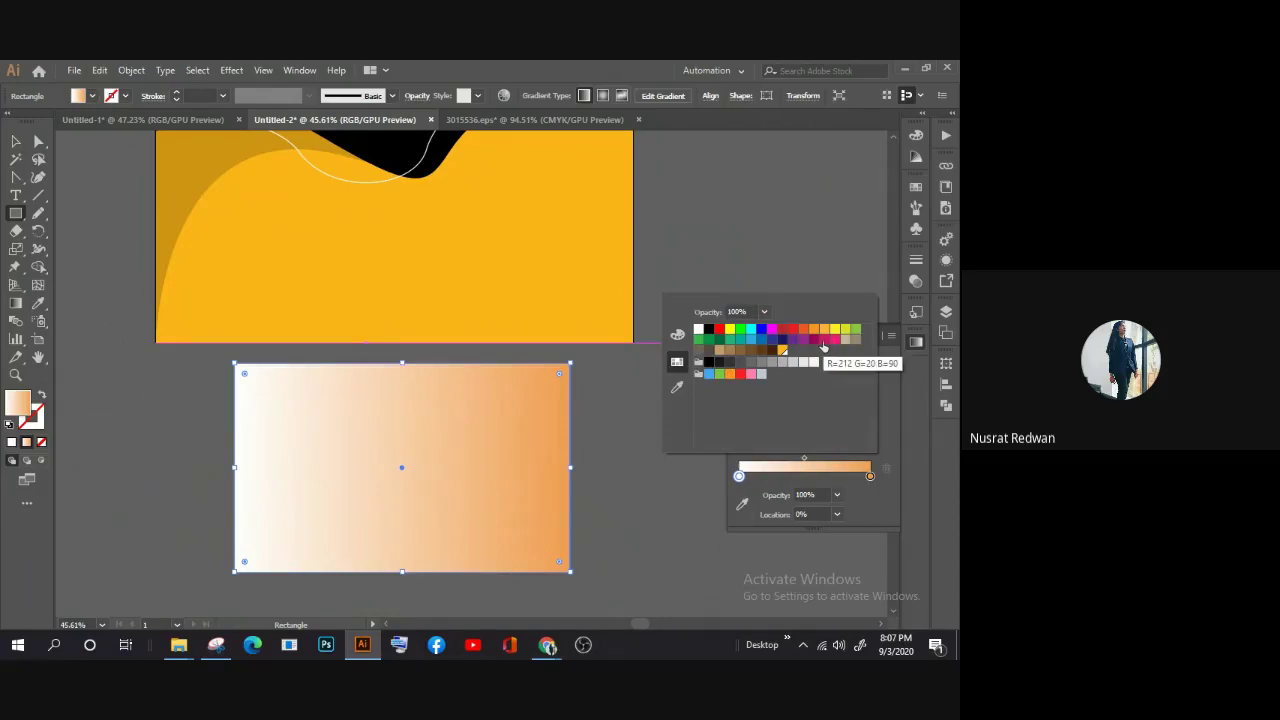
click(813, 330)
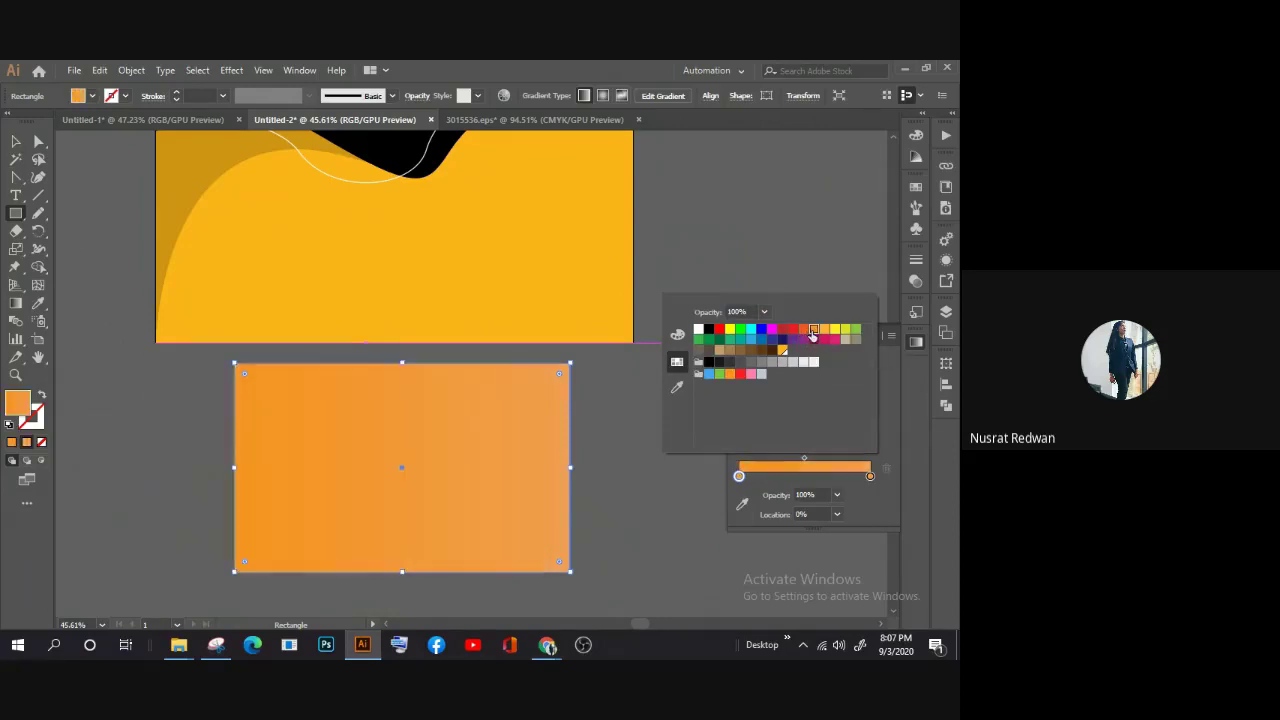
double_click(739, 477)
click(801, 331)
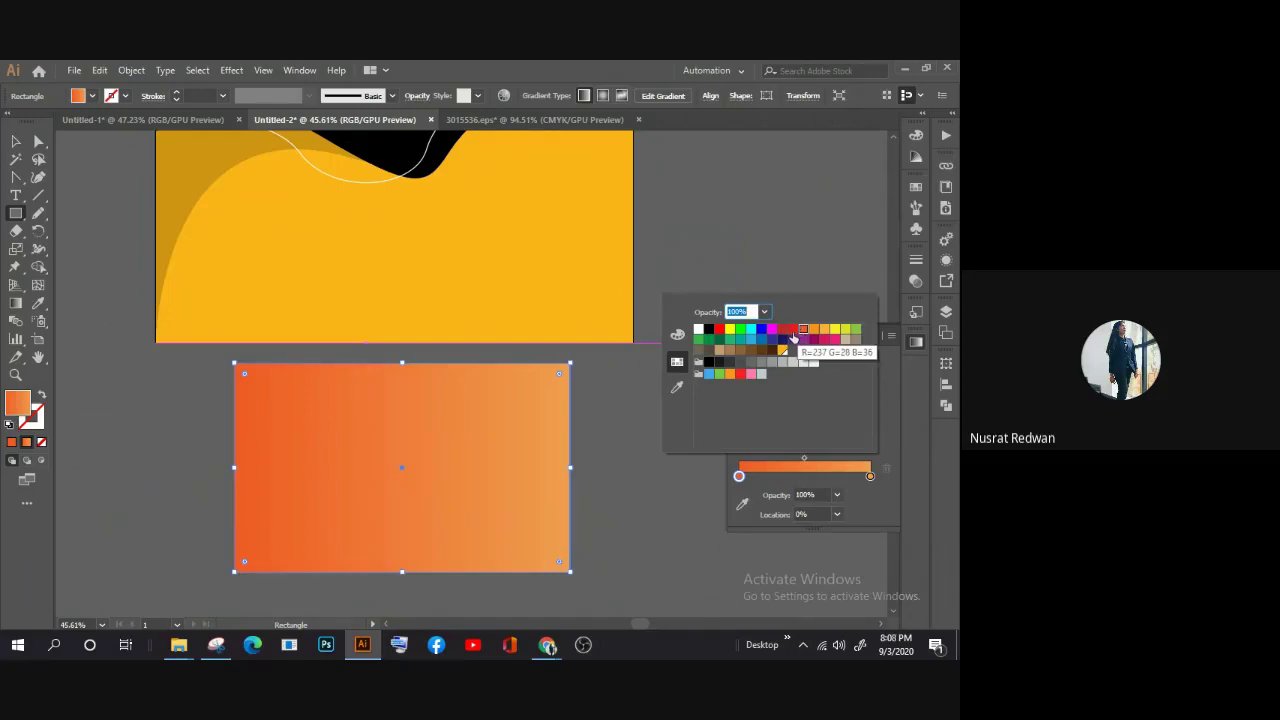
click(794, 334)
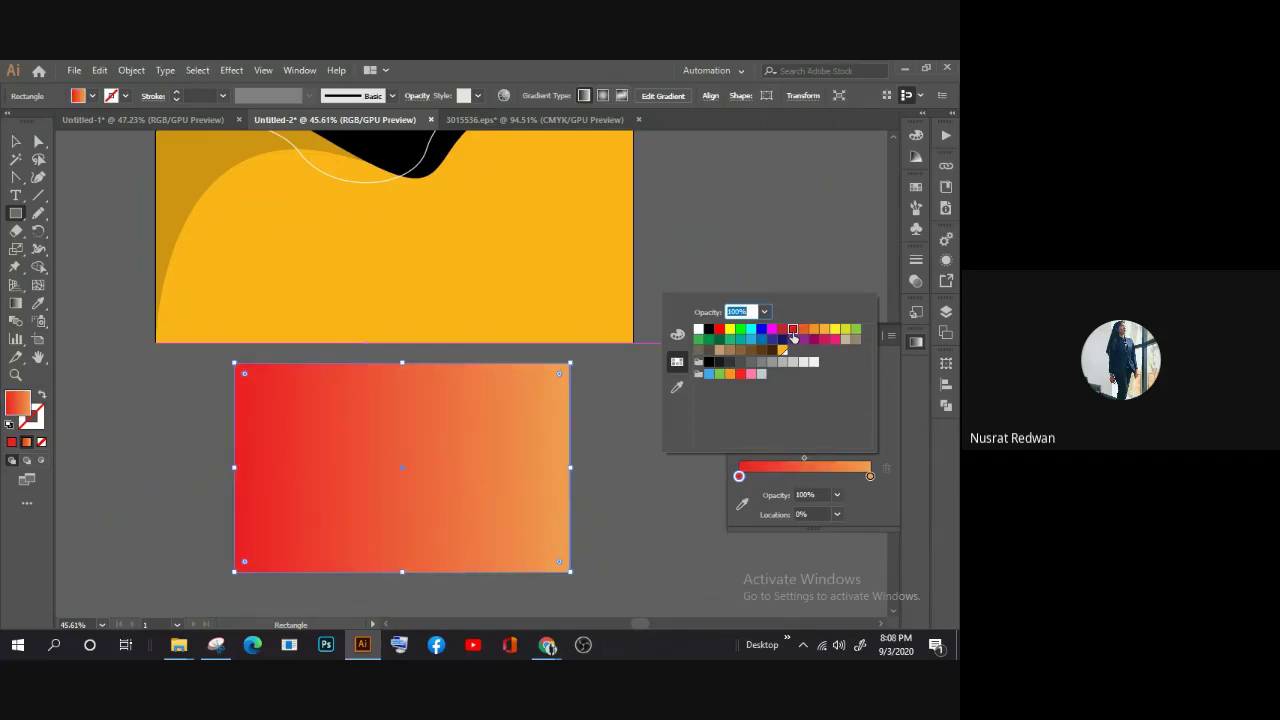
click(677, 334)
drag(779, 337, 789, 337)
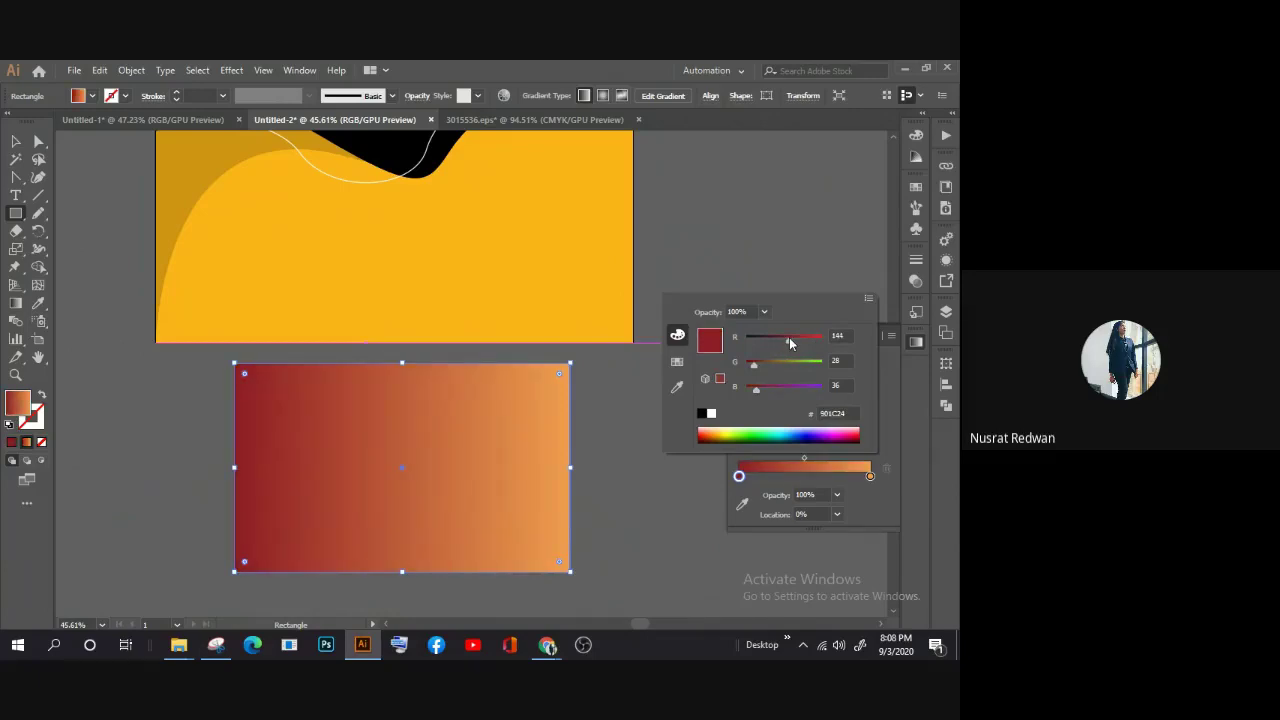
click(859, 488)
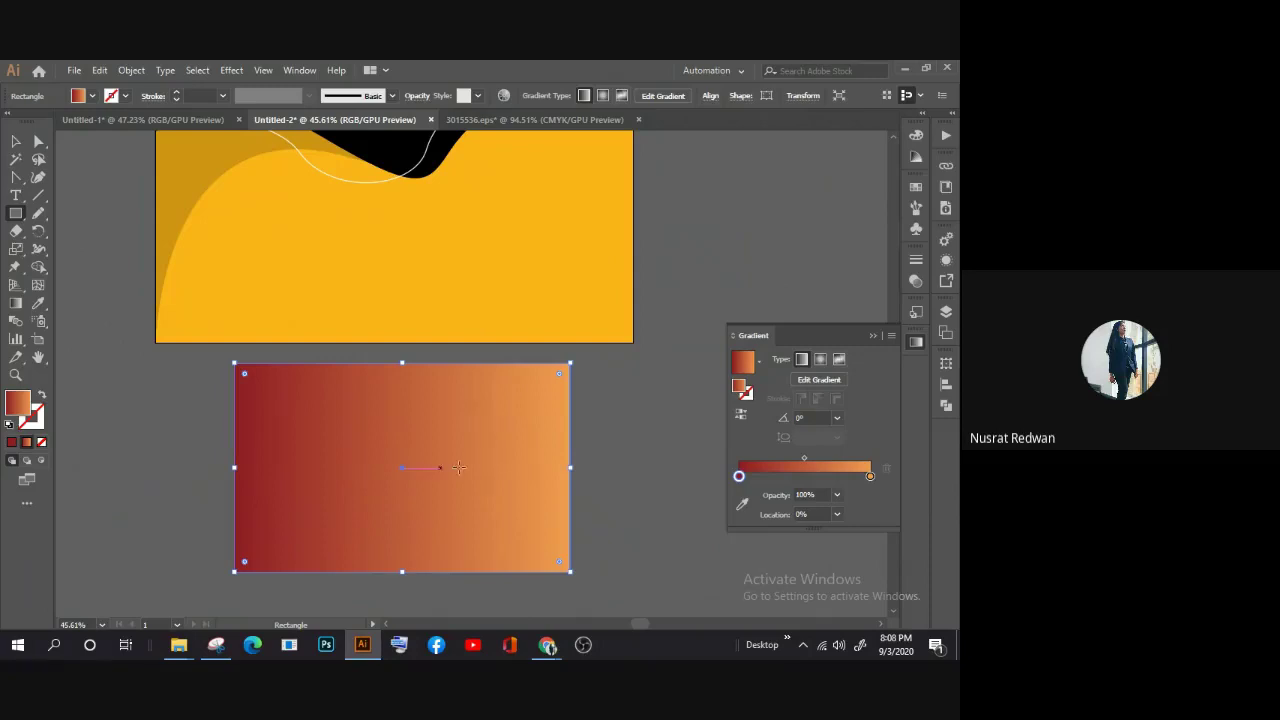
Step: Set the gradient angle to -90° so deep red is at the top and orange at the bottom
click(838, 418)
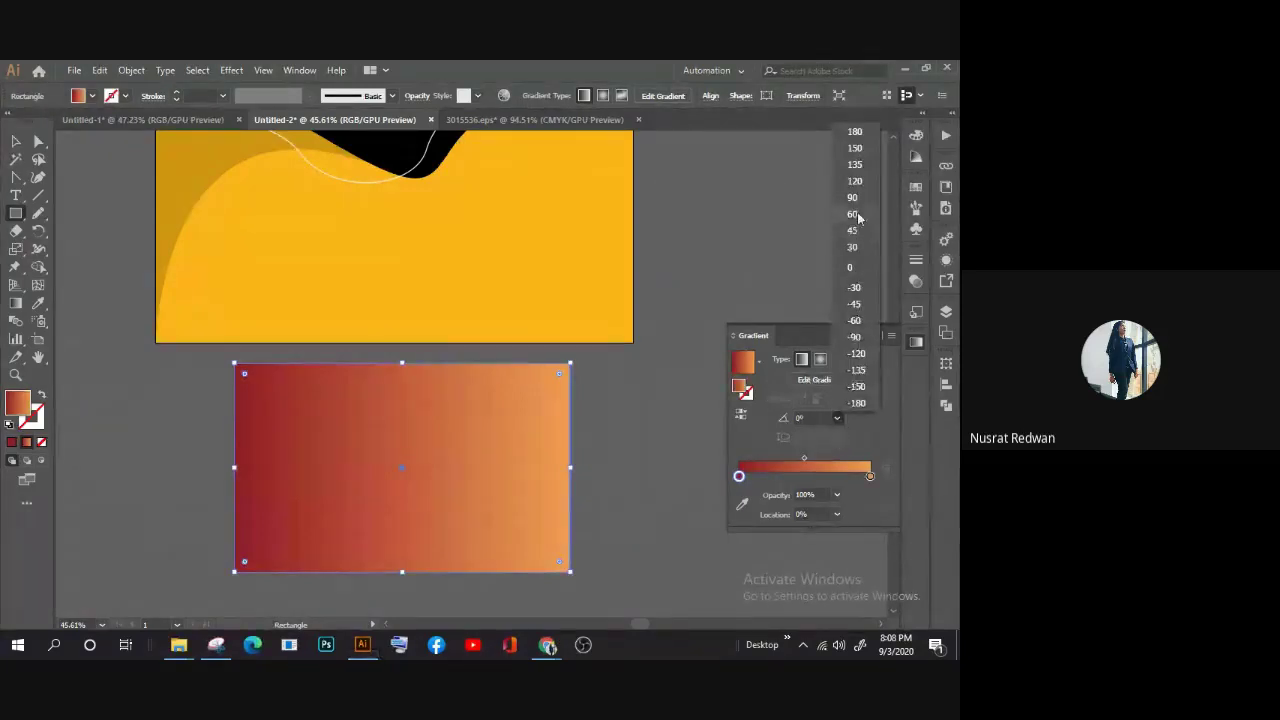
click(852, 197)
click(838, 418)
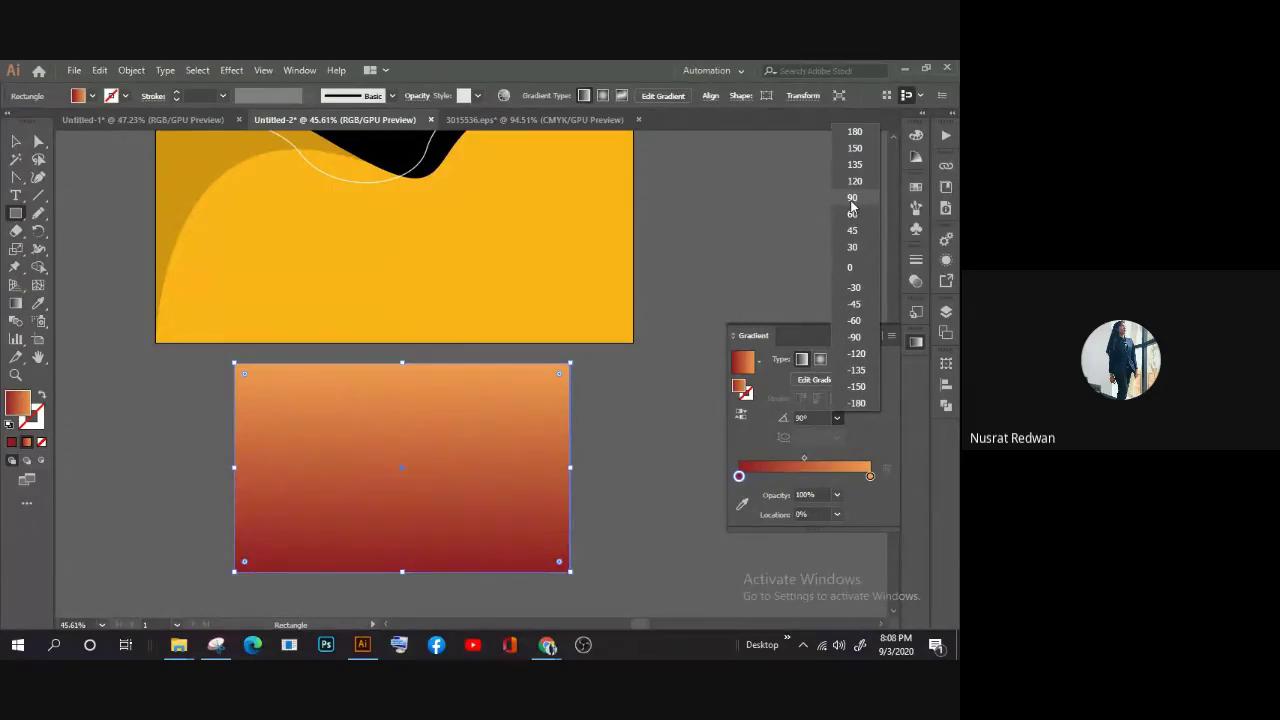
click(862, 336)
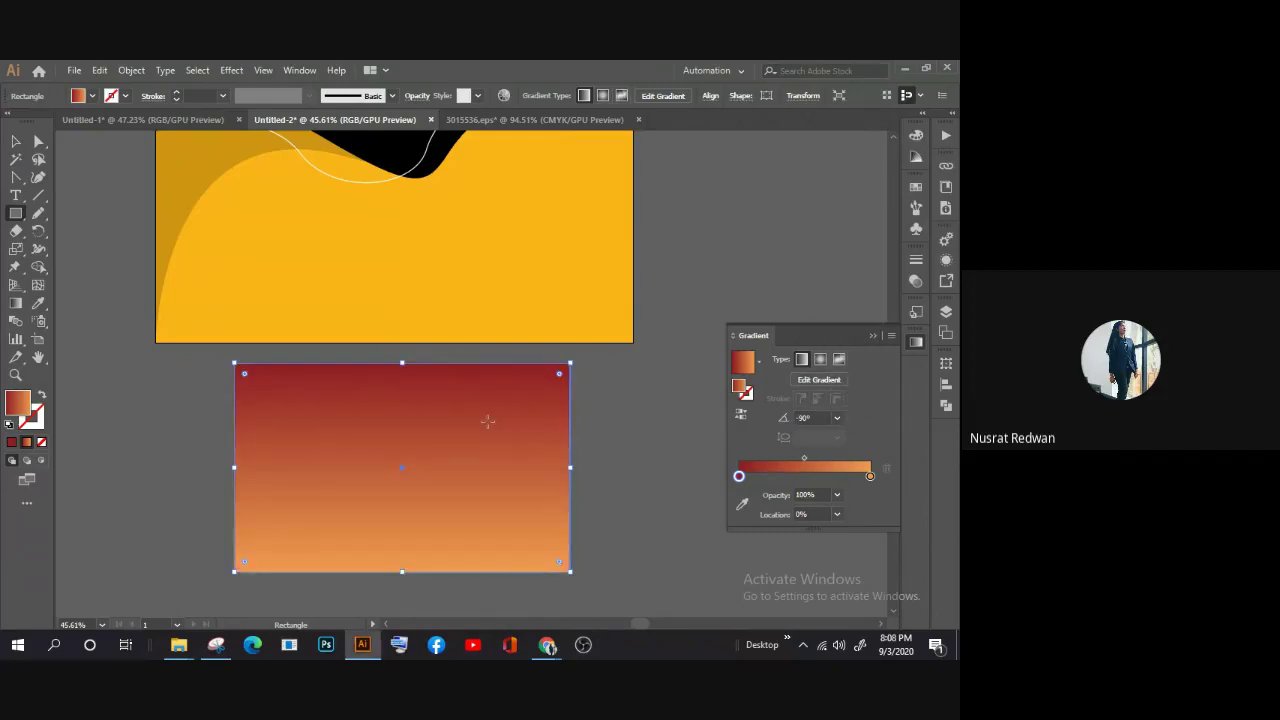
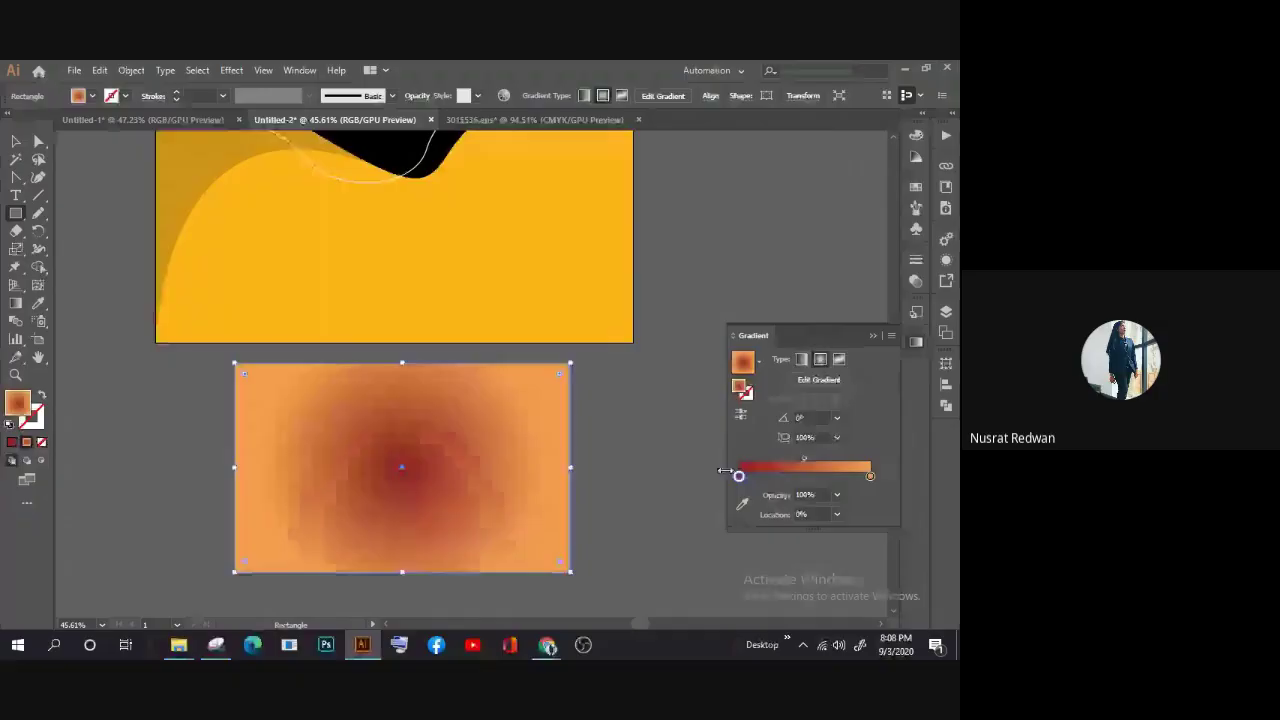
Step: Reverse the radial gradient, make it linear, and set -90° so orange is on top and red at the bottom
click(740, 413)
drag(804, 458, 796, 458)
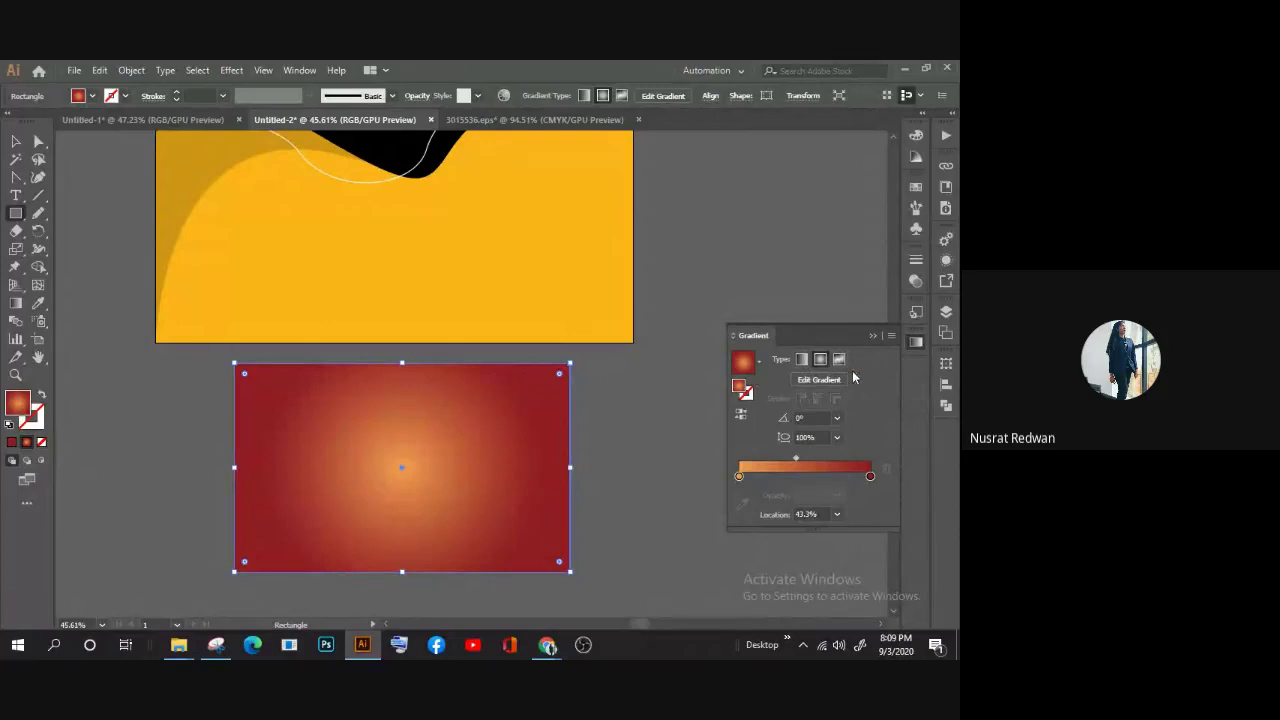
click(802, 361)
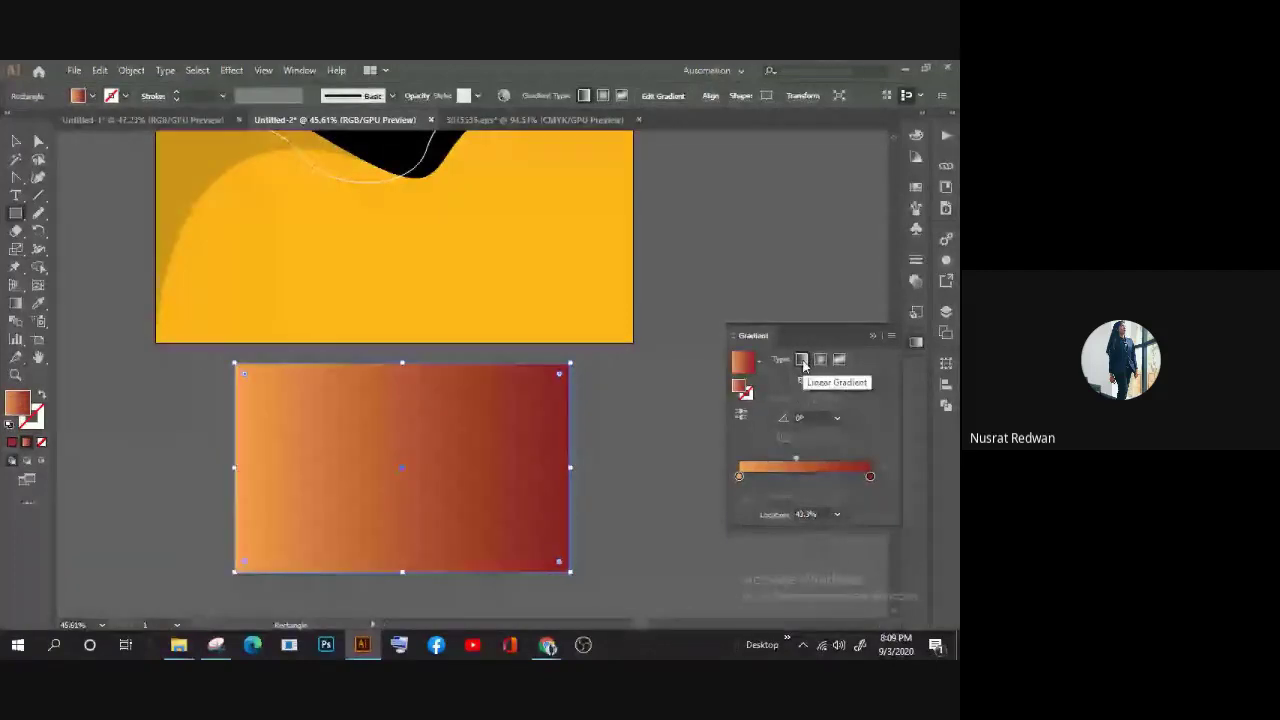
click(838, 418)
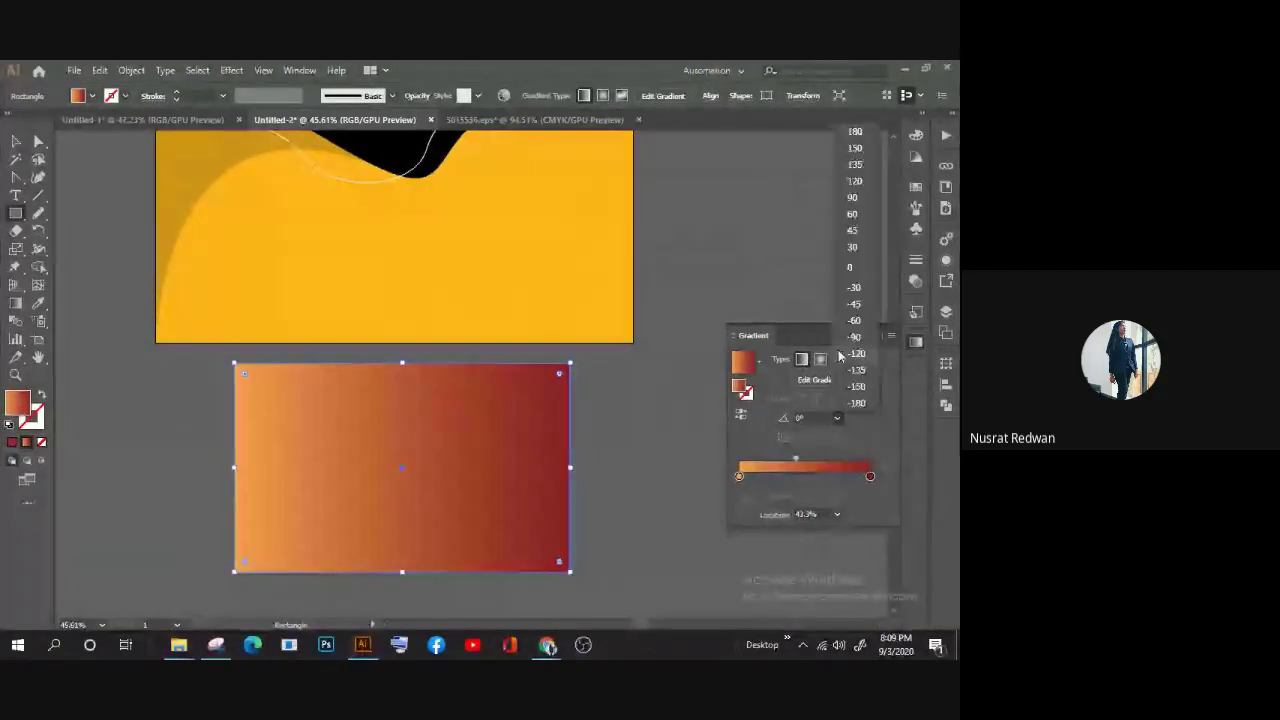
click(857, 198)
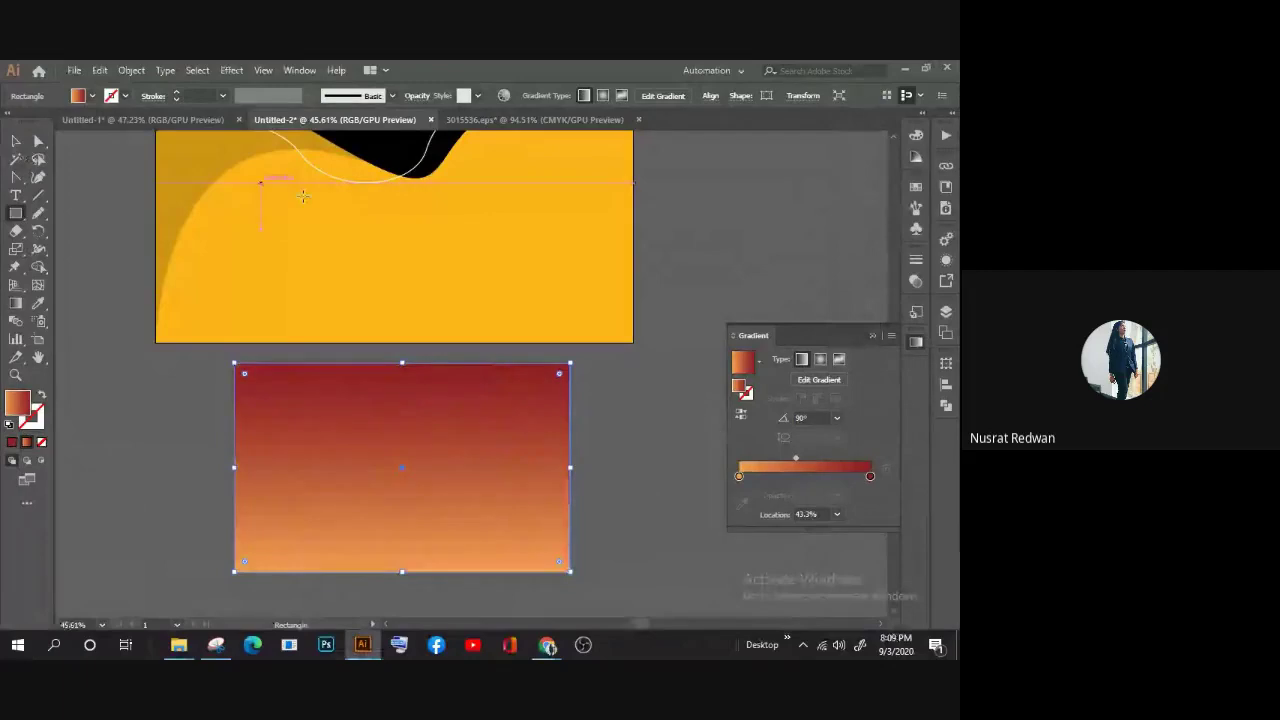
click(838, 418)
click(852, 337)
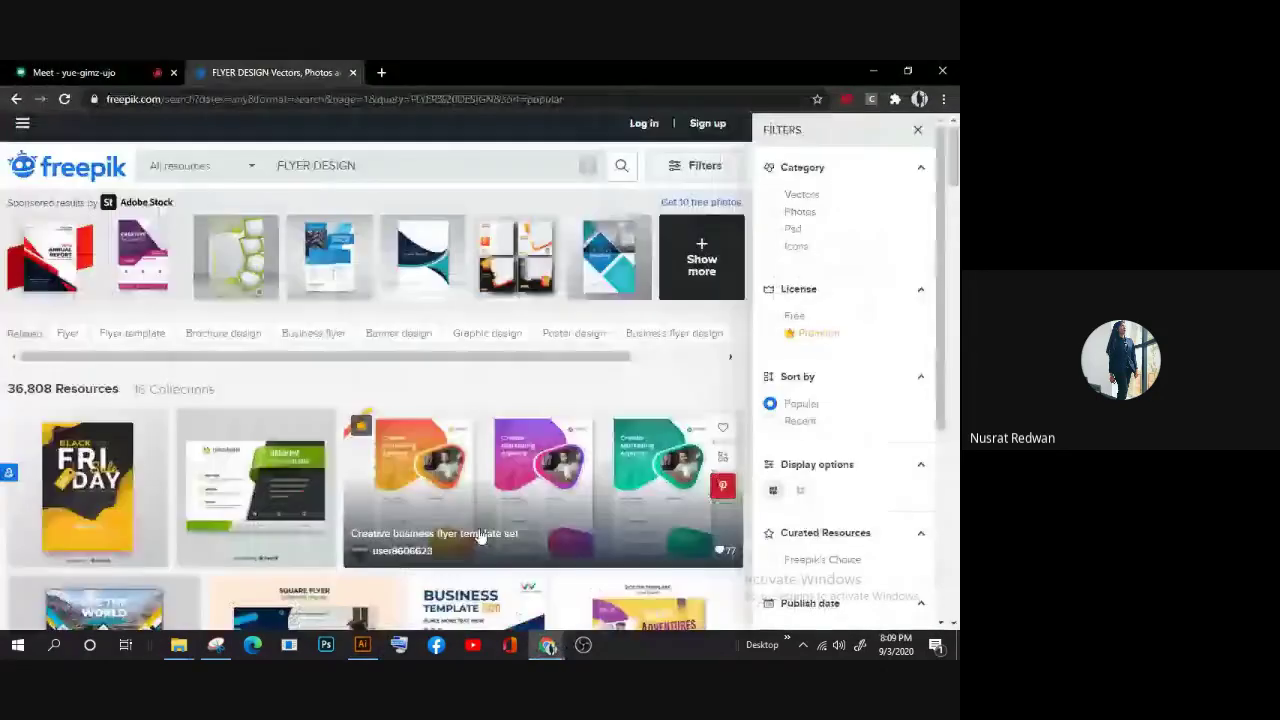
Step: Move the WELCOME TO BUAPS text onto the gradient rectangle and bring it to front
click(362, 645)
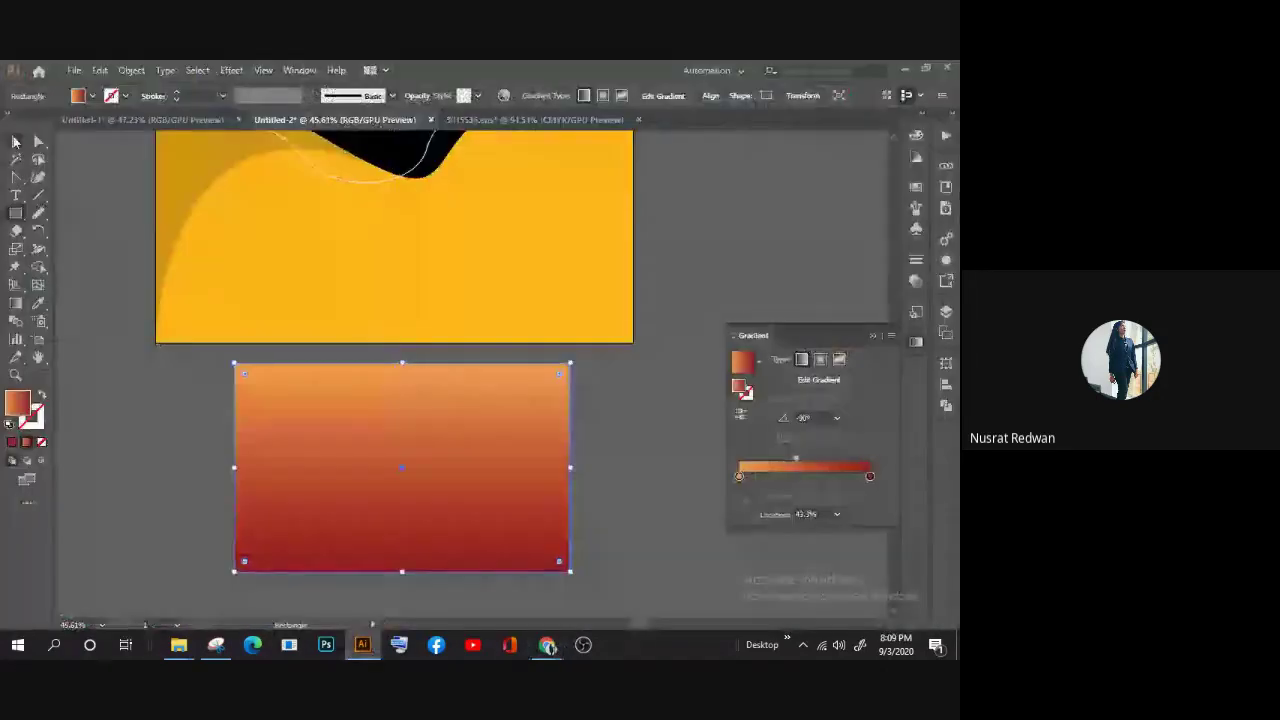
scroll(417, 394, up, 5)
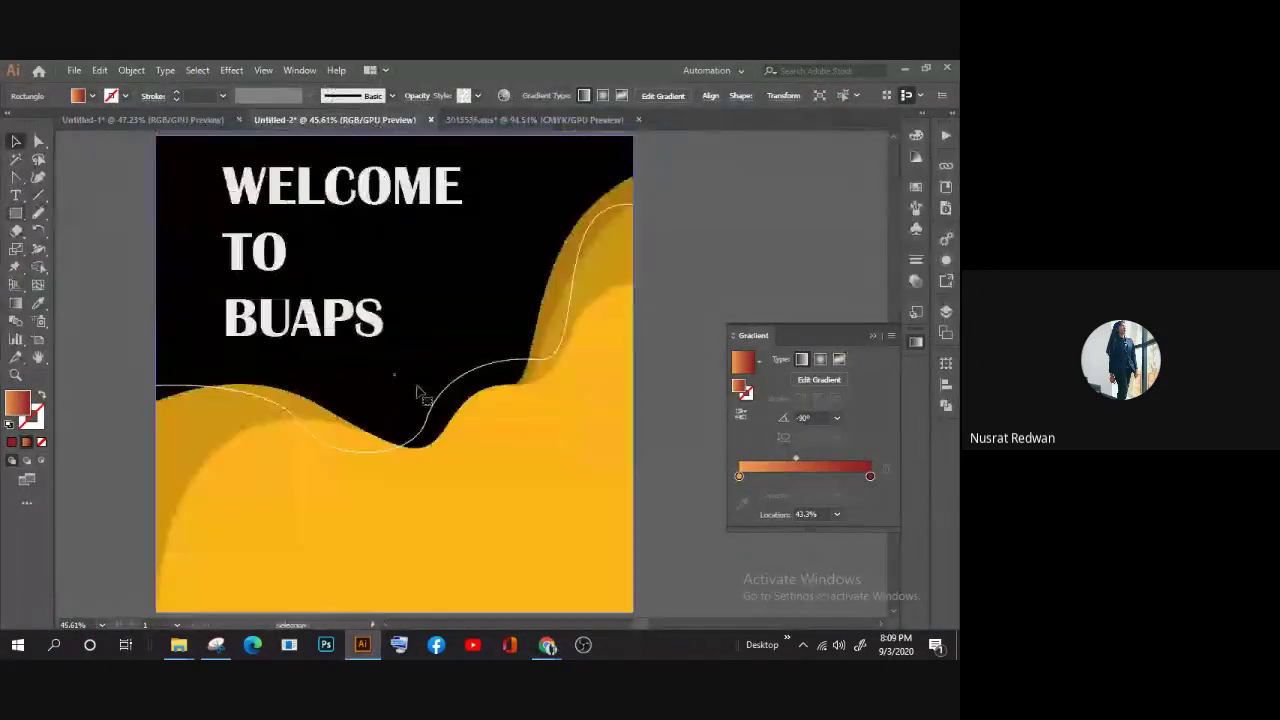
scroll(430, 460, down, 5)
mouse_move(438, 526)
mouse_down()
mouse_move(375, 408)
mouse_move(414, 566)
mouse_up()
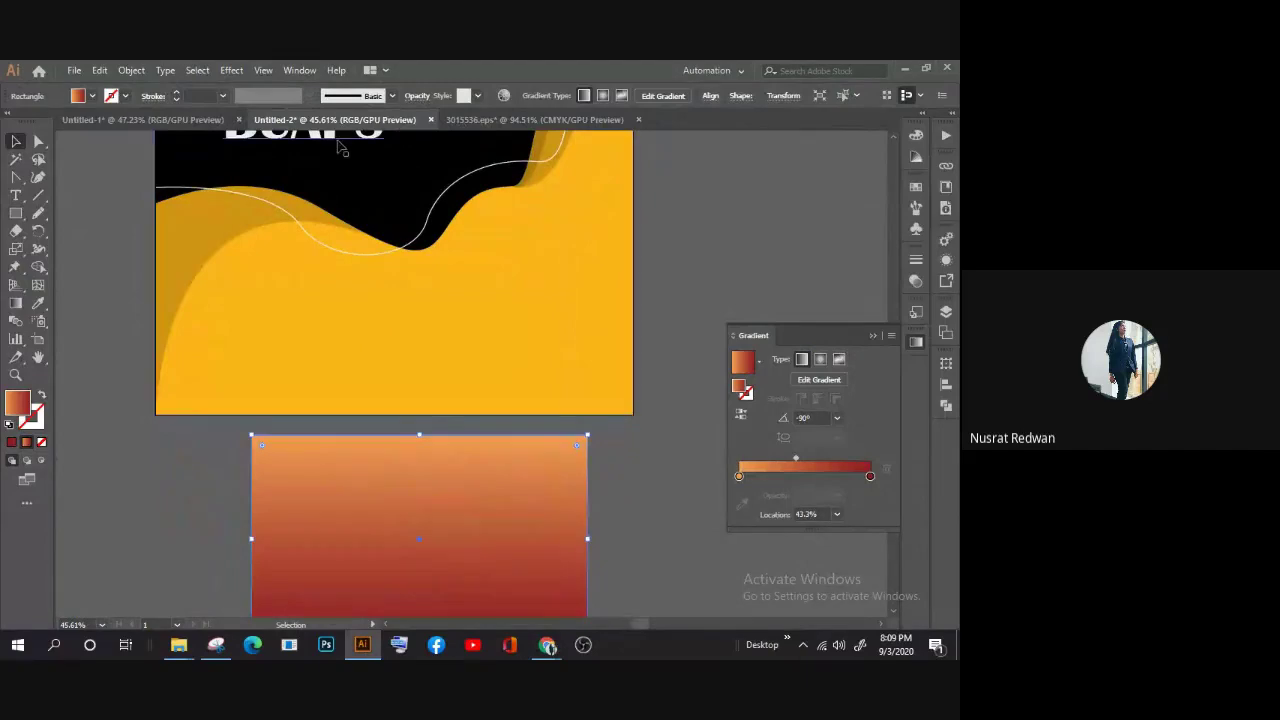
drag(343, 149, 423, 598)
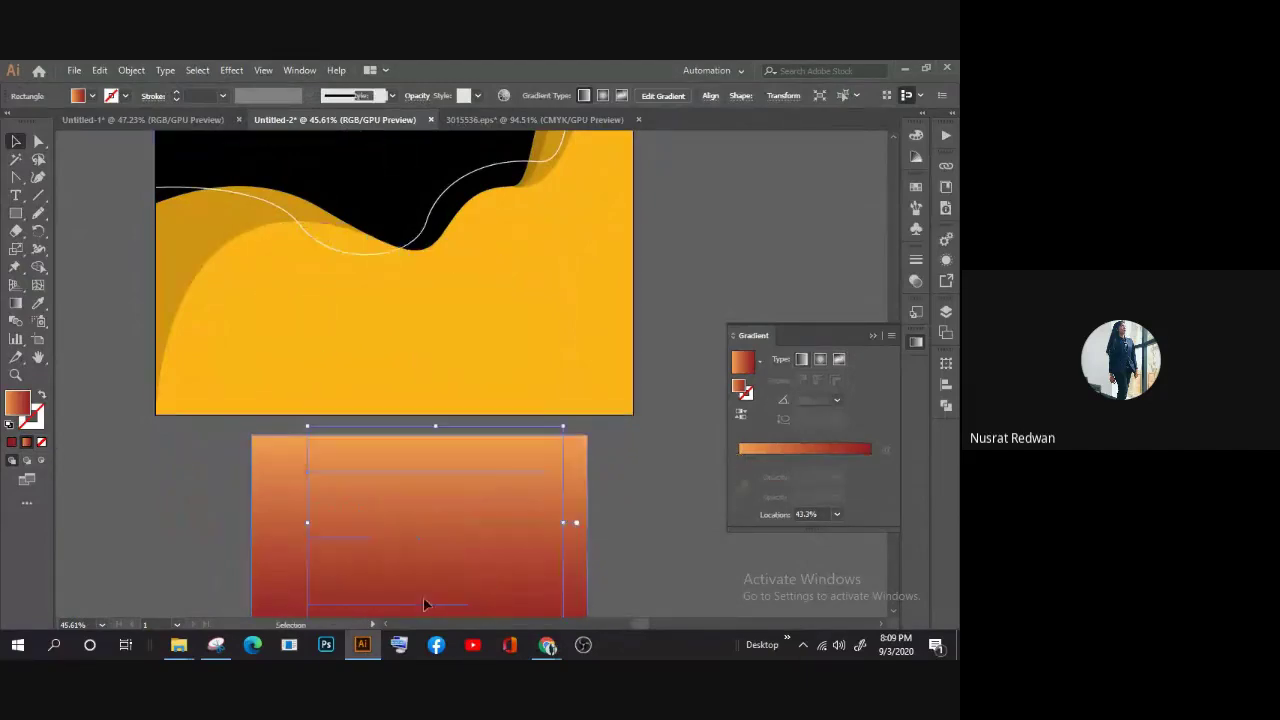
scroll(408, 534, down, 2)
right_click(405, 520)
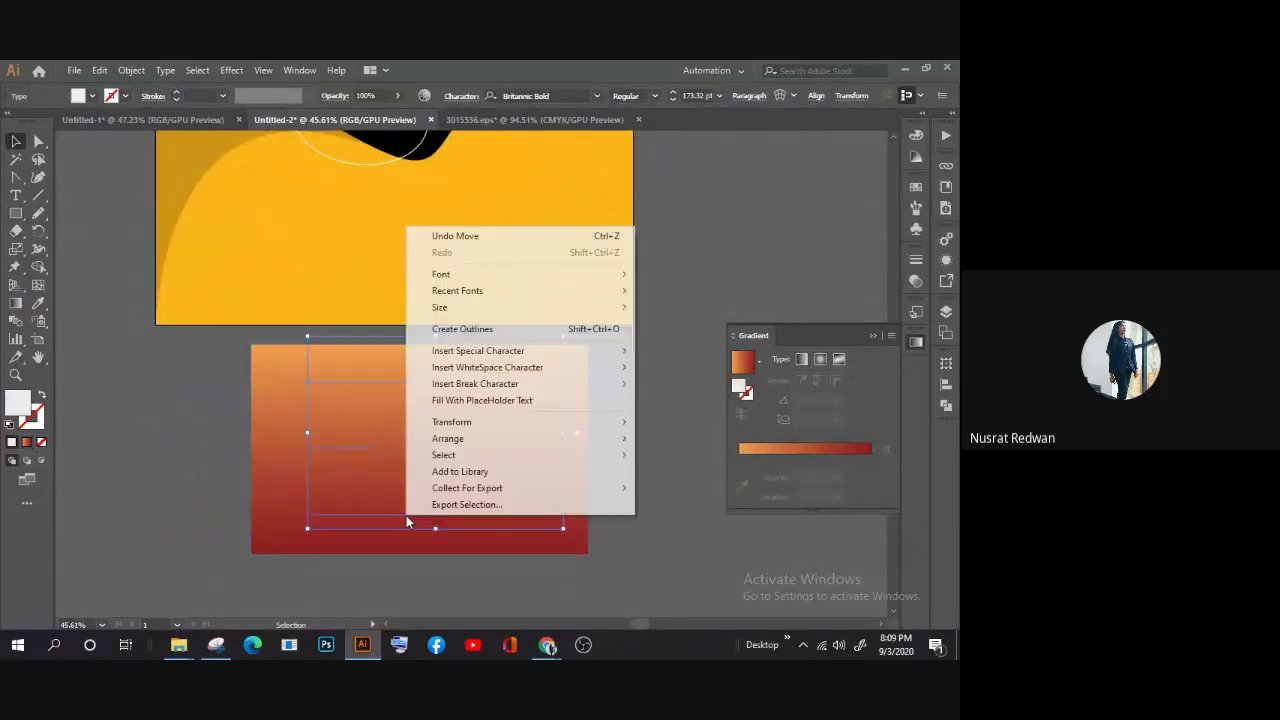
mouse_move(448, 438)
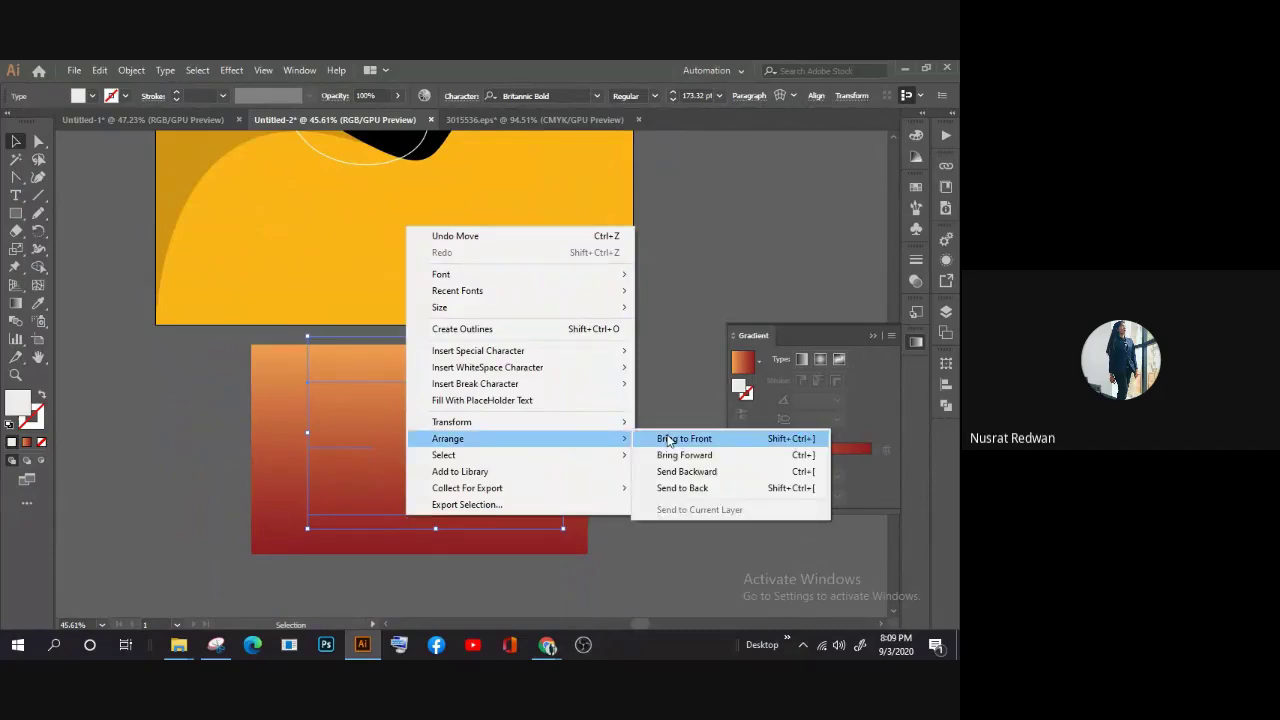
click(669, 441)
mouse_move(369, 382)
mouse_down()
mouse_move(345, 412)
mouse_move(344, 399)
mouse_up()
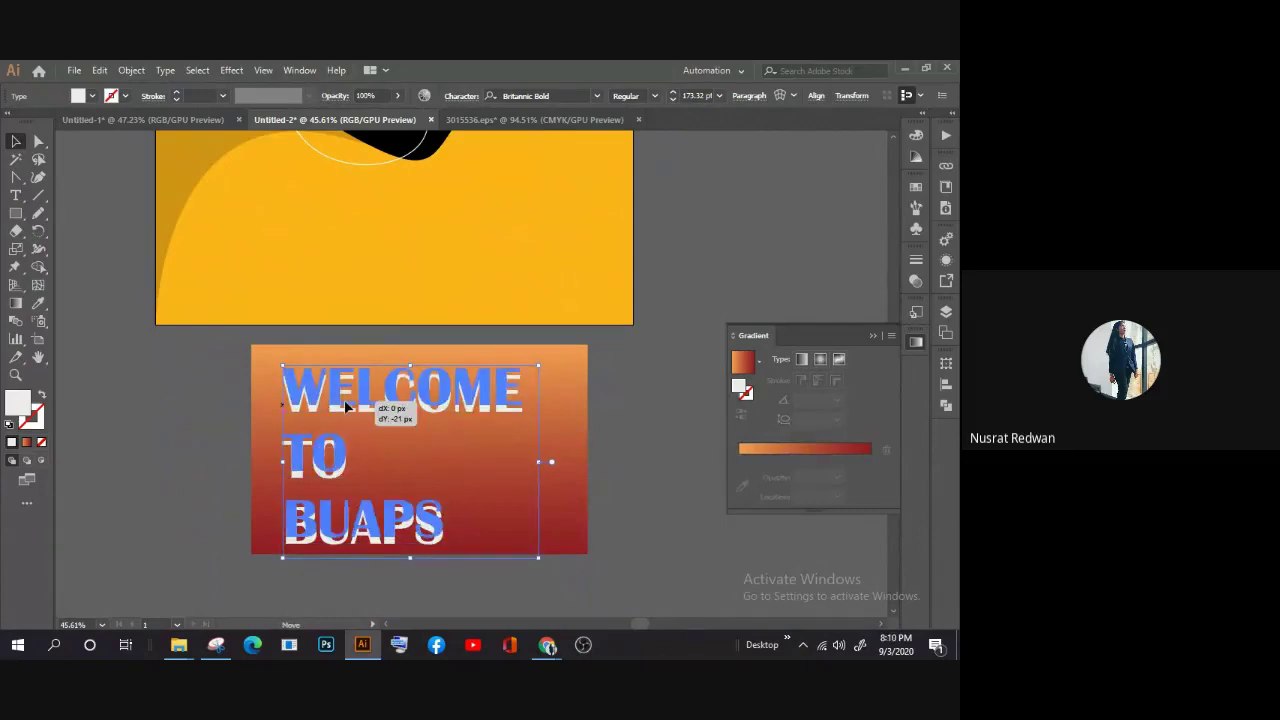
click(194, 365)
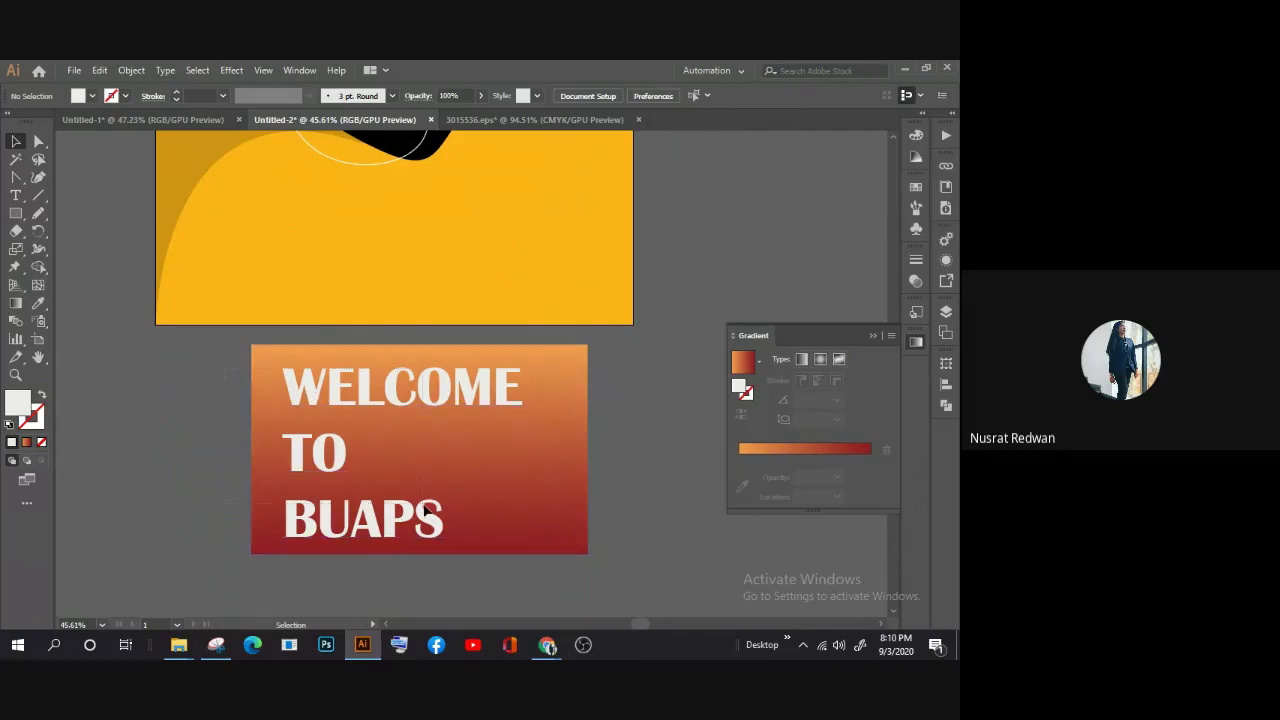
Step: Clip the gradient rectangle to the WELCOME TO BUAPS text with a clipping mask
click(329, 418)
right_click(342, 387)
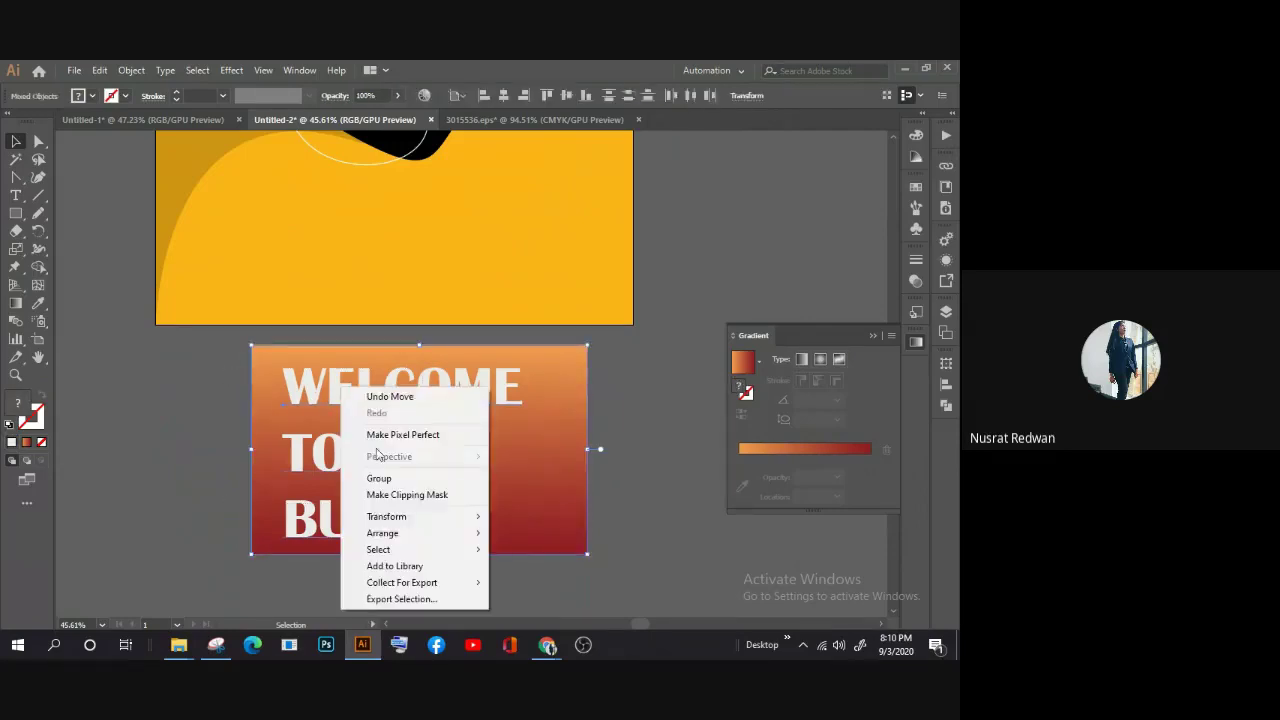
click(398, 496)
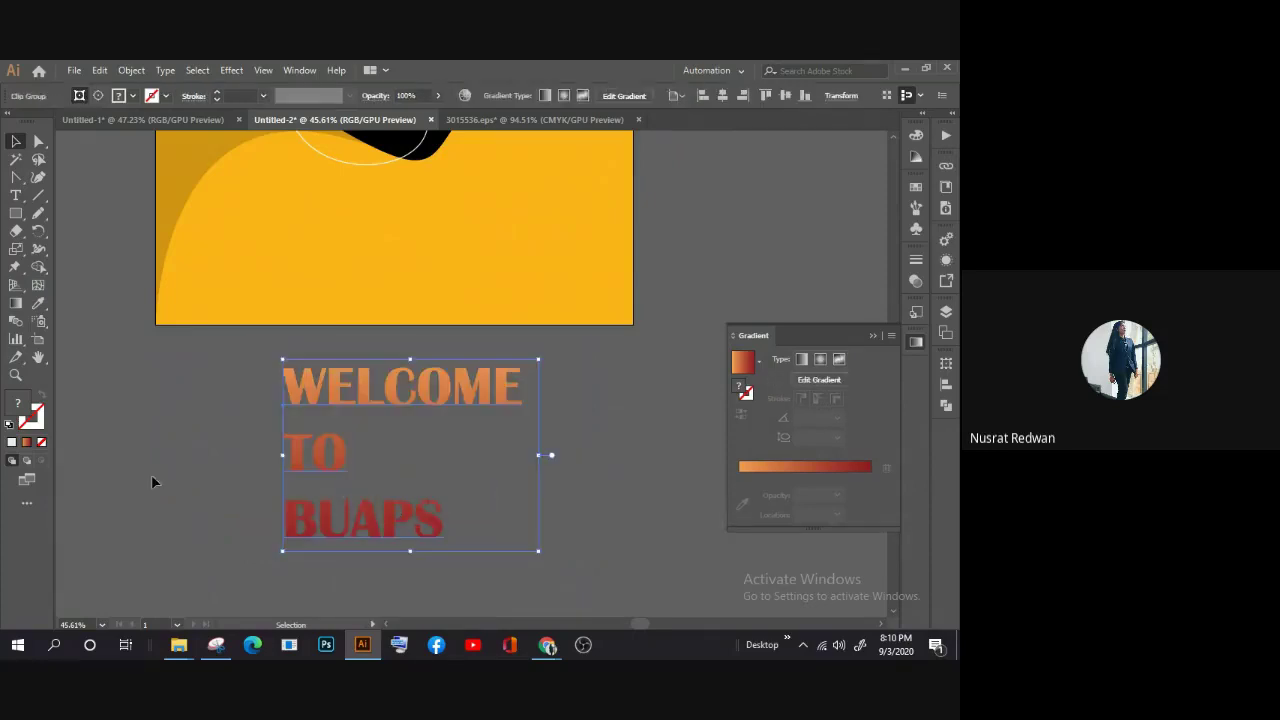
click(220, 486)
mouse_move(390, 530)
mouse_down()
mouse_move(401, 448)
mouse_move(359, 537)
mouse_up()
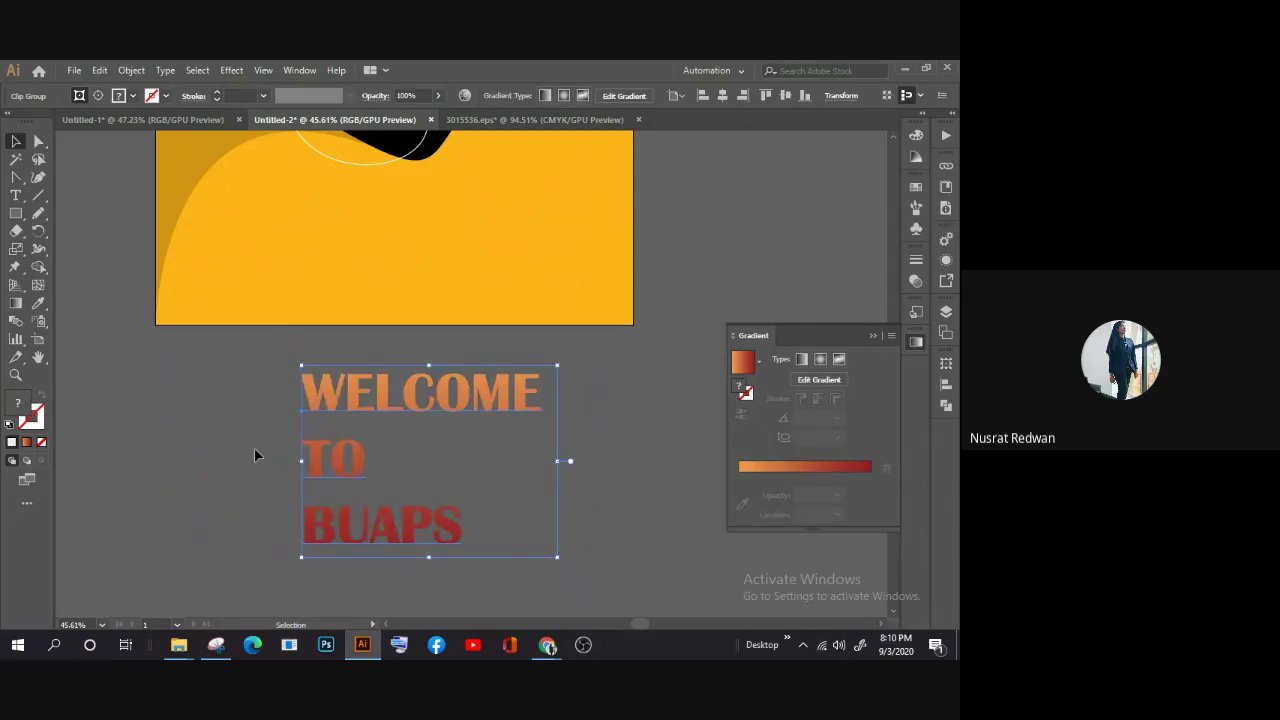
Step: Move the gradient text onto the flyer's top-left black area
scroll(362, 466, up, 2)
drag(371, 481, 368, 242)
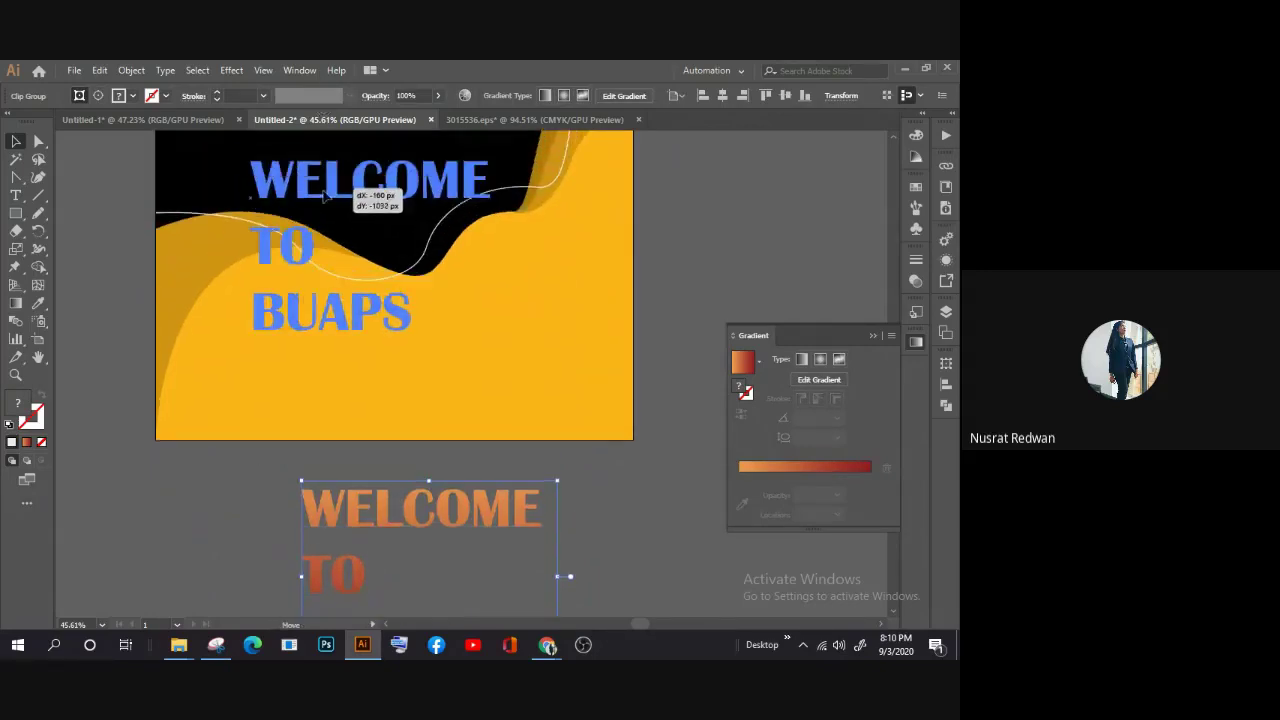
scroll(370, 240, up, 2)
drag(315, 310, 290, 166)
scroll(290, 233, up, 2)
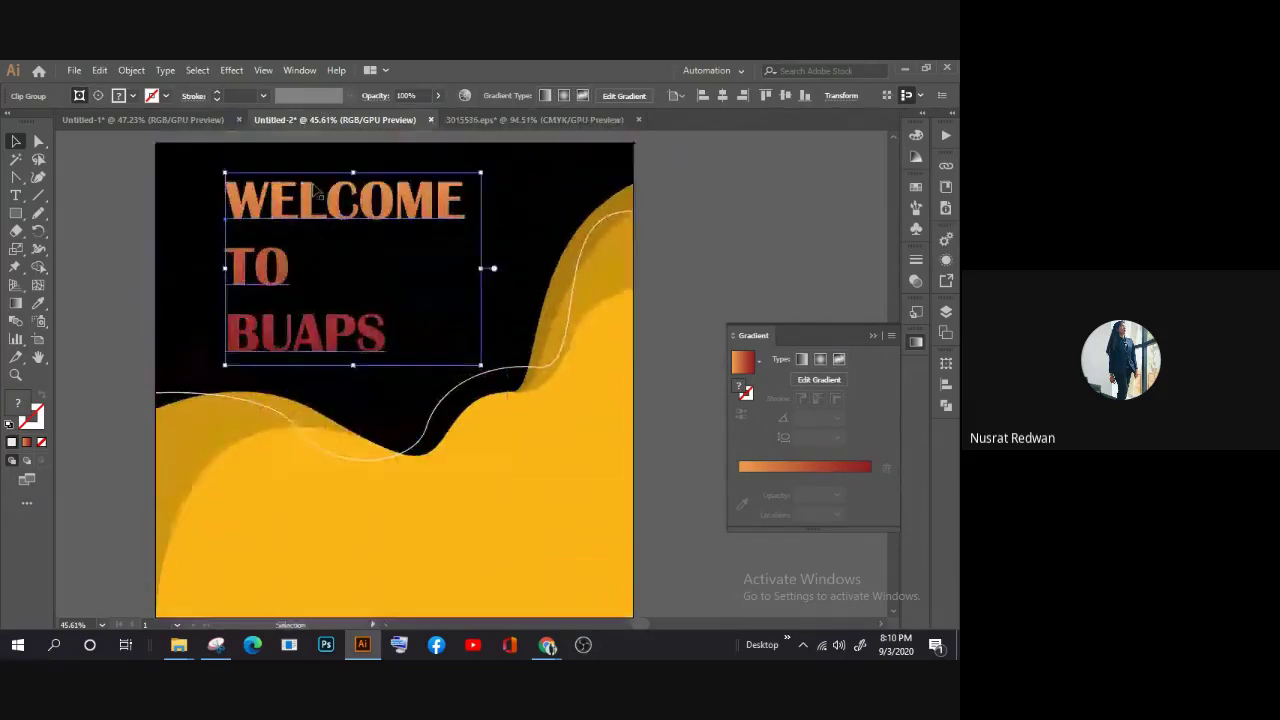
drag(290, 233, 256, 227)
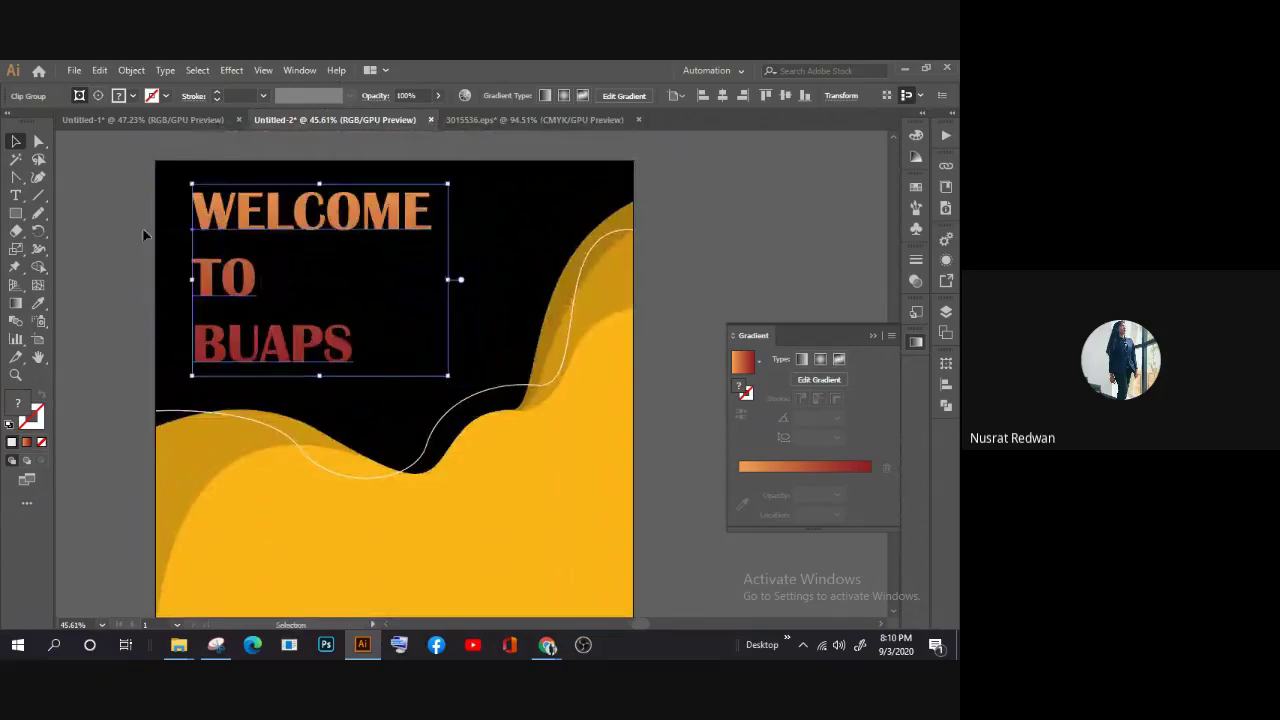
click(130, 246)
scroll(125, 245, up, 1)
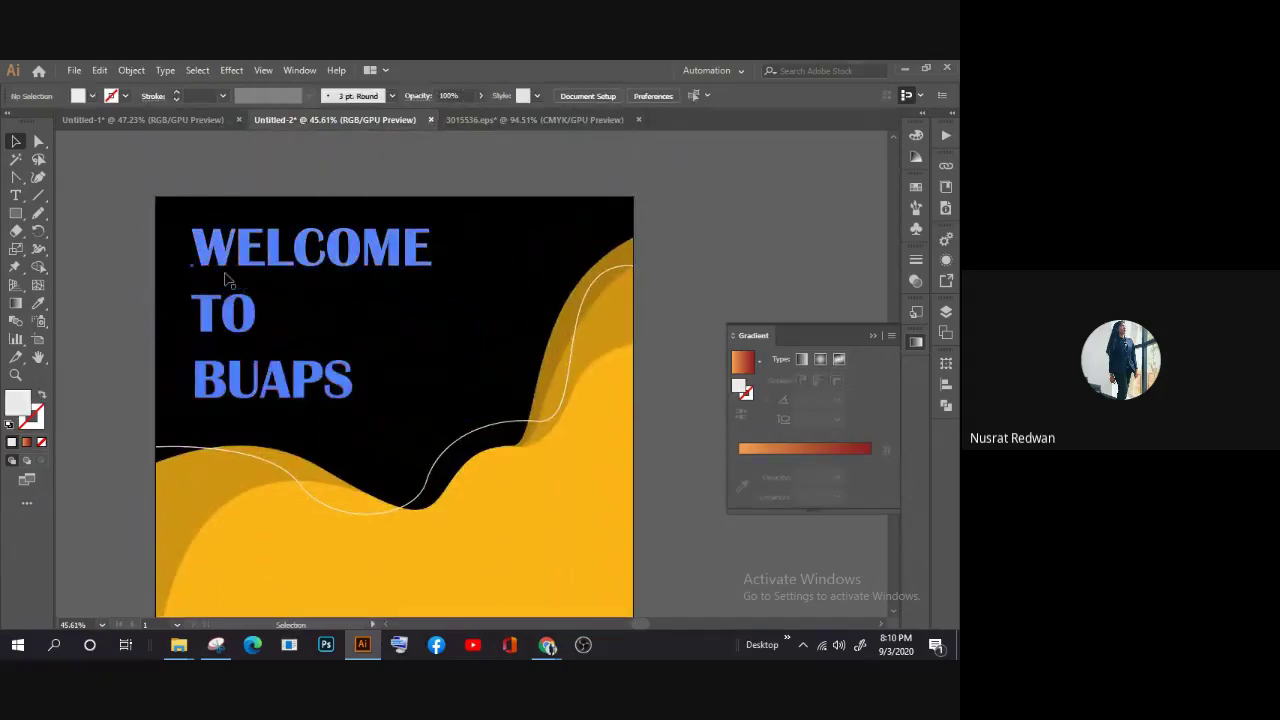
scroll(229, 277, down, 3)
scroll(225, 270, down, 2)
scroll(230, 260, up, 1)
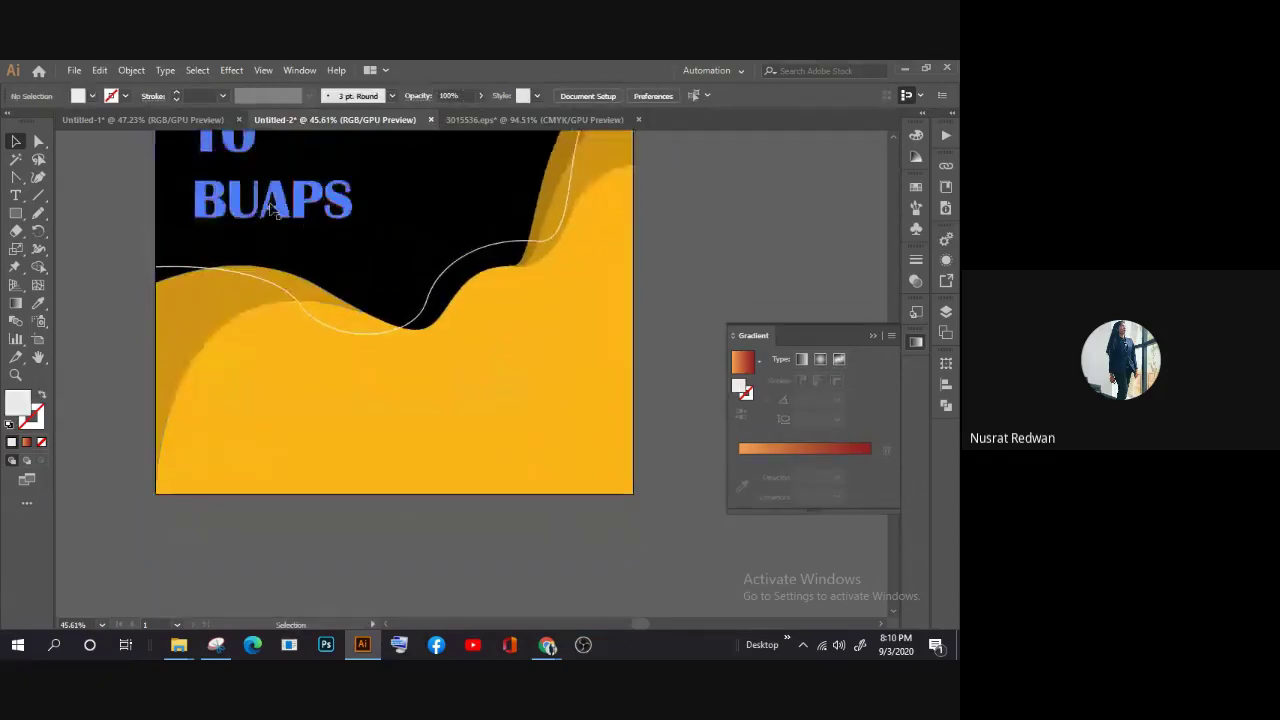
Step: Release the clipping mask on the gradient text
click(272, 207)
scroll(285, 240, up, 1)
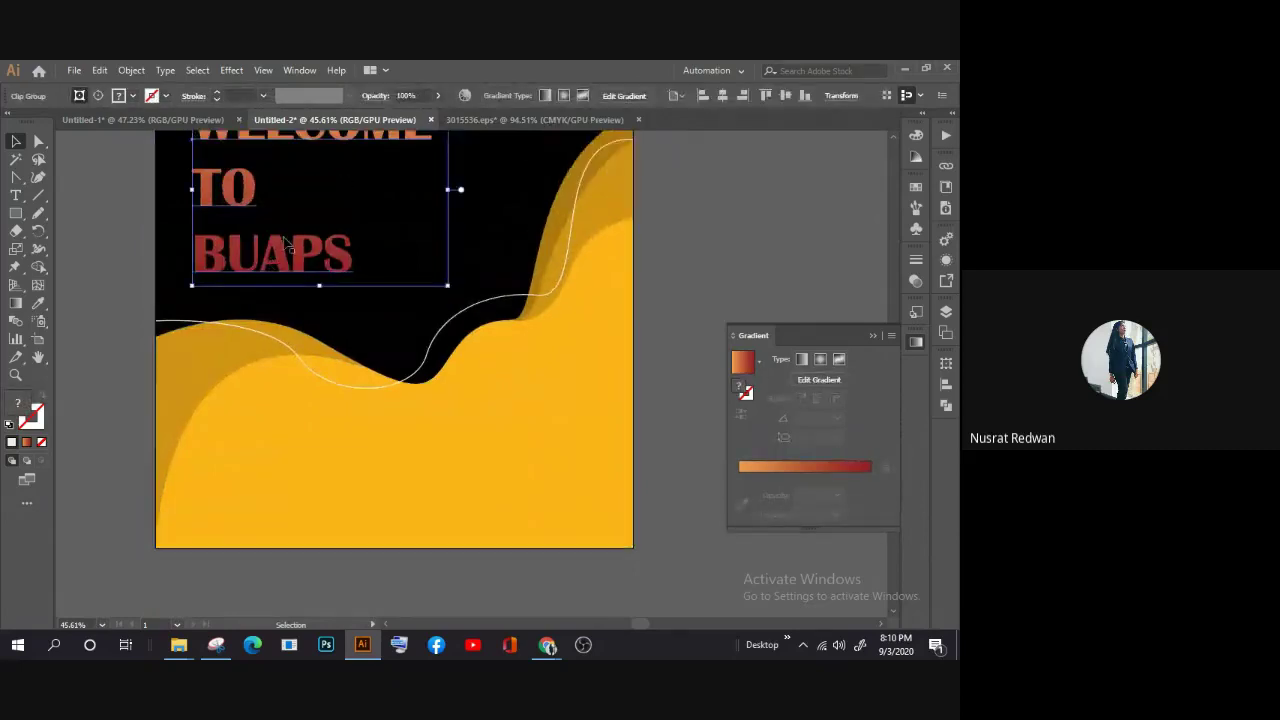
scroll(295, 230, up, 1)
scroll(297, 226, up, 1)
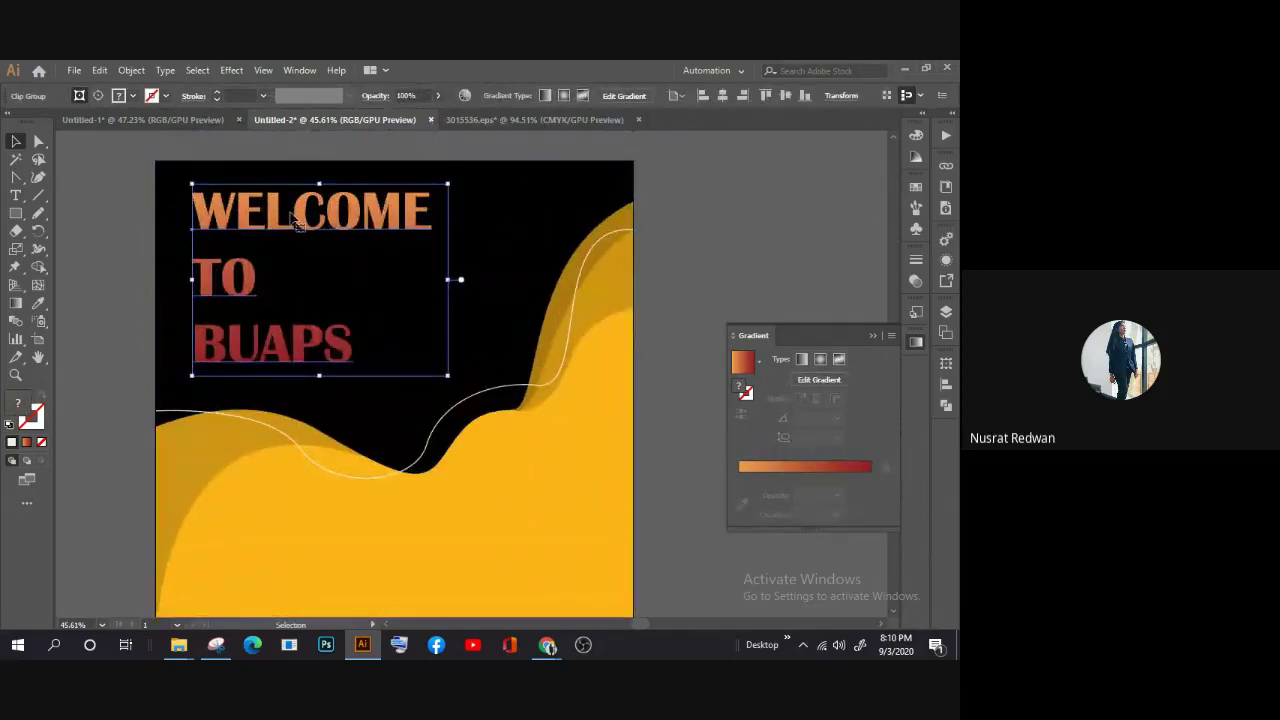
scroll(298, 232, up, 1)
right_click(298, 258)
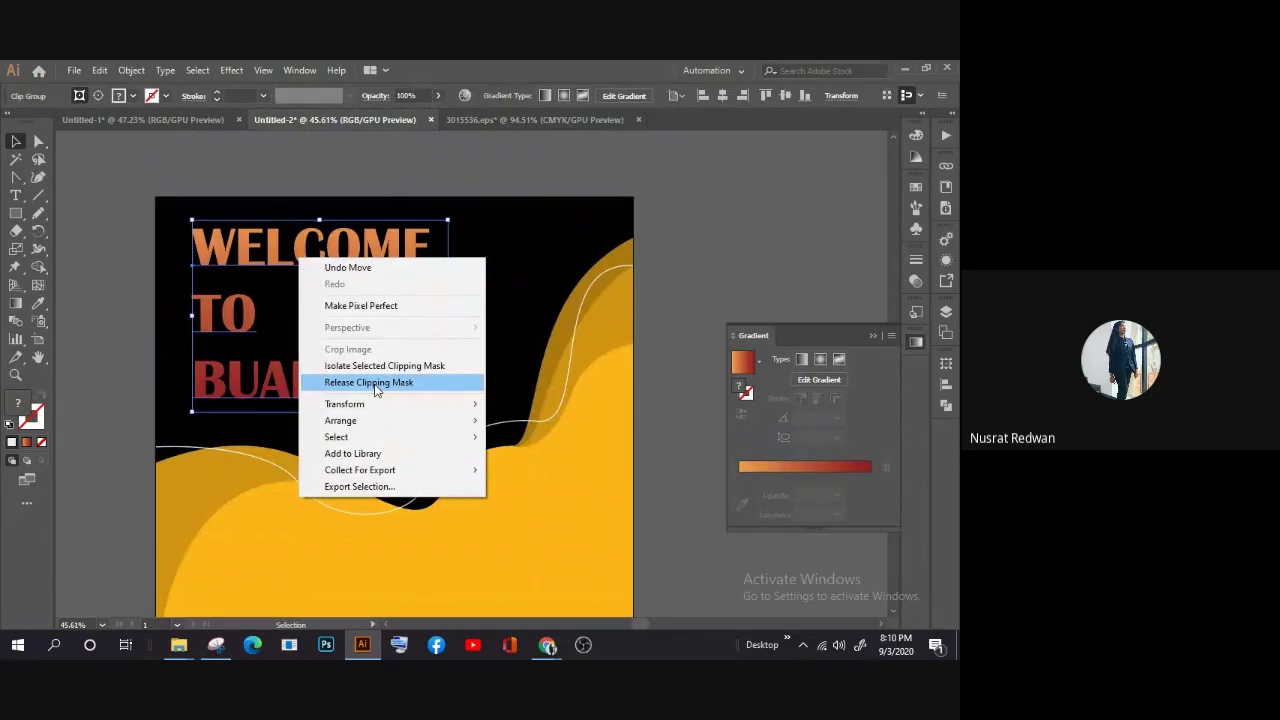
click(377, 383)
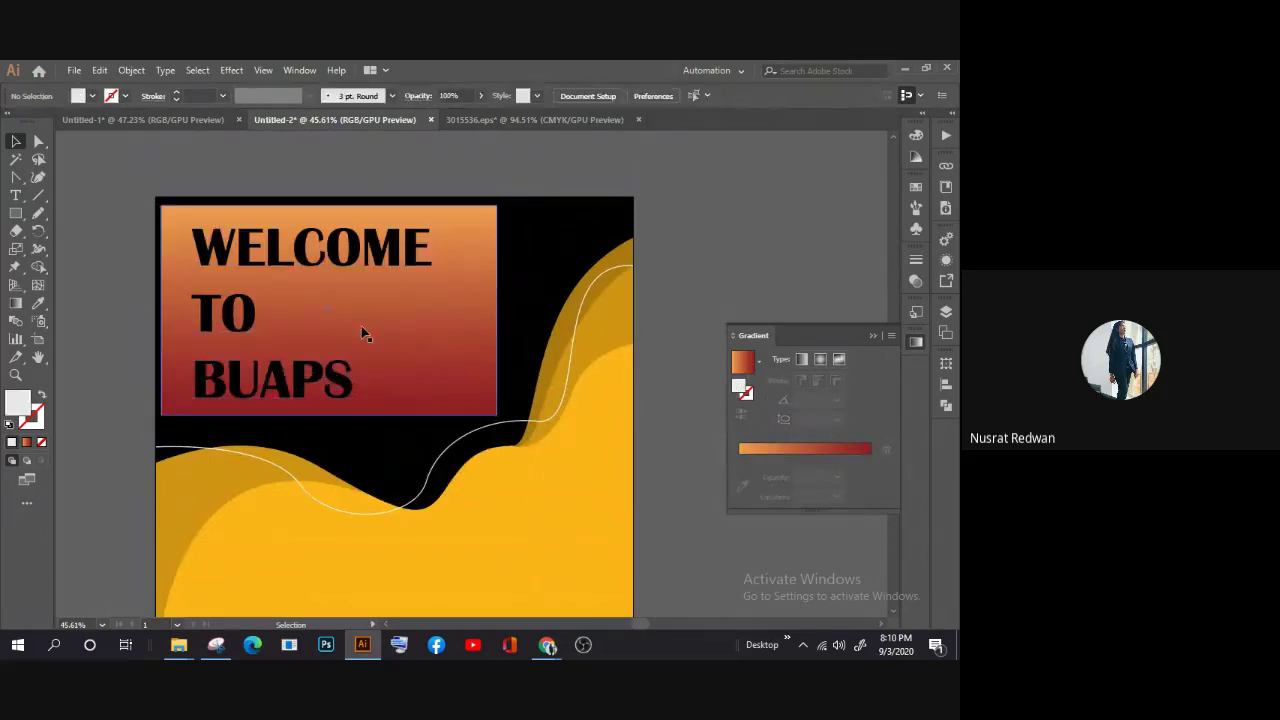
Step: Shift the gradient midpoint to 37.15% and re-clip the gradient to the text
click(363, 337)
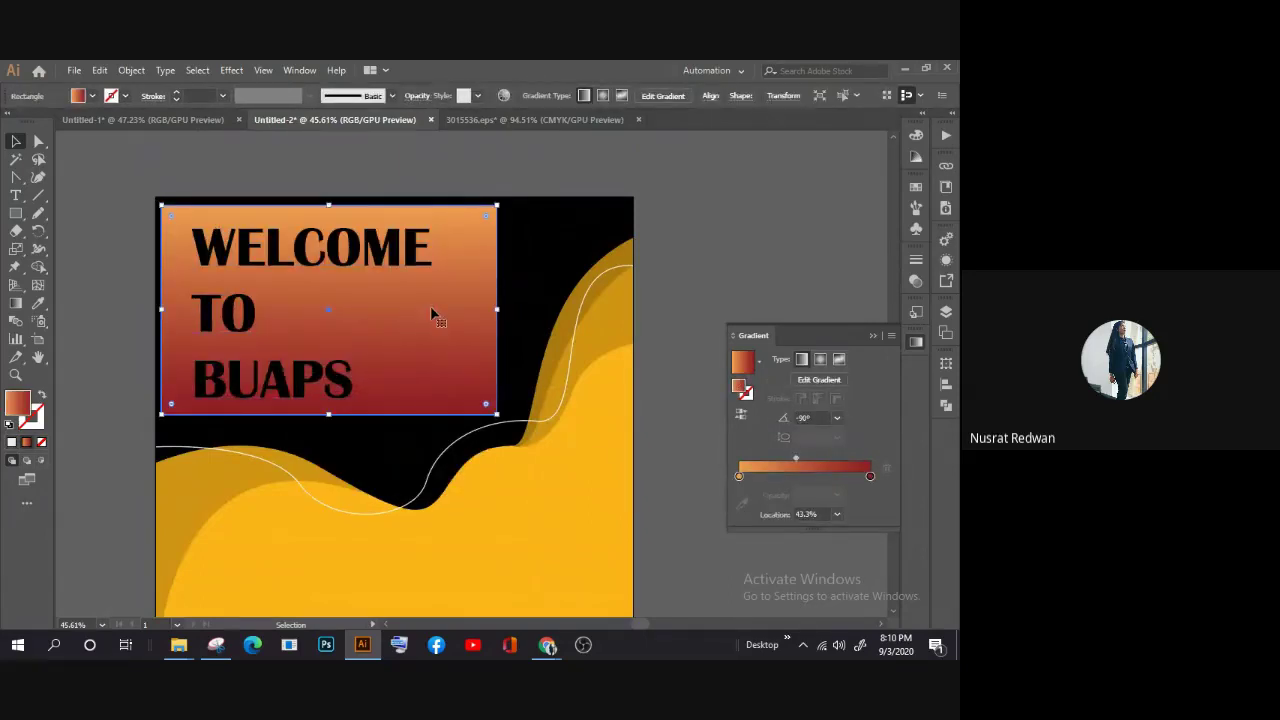
drag(795, 458, 787, 459)
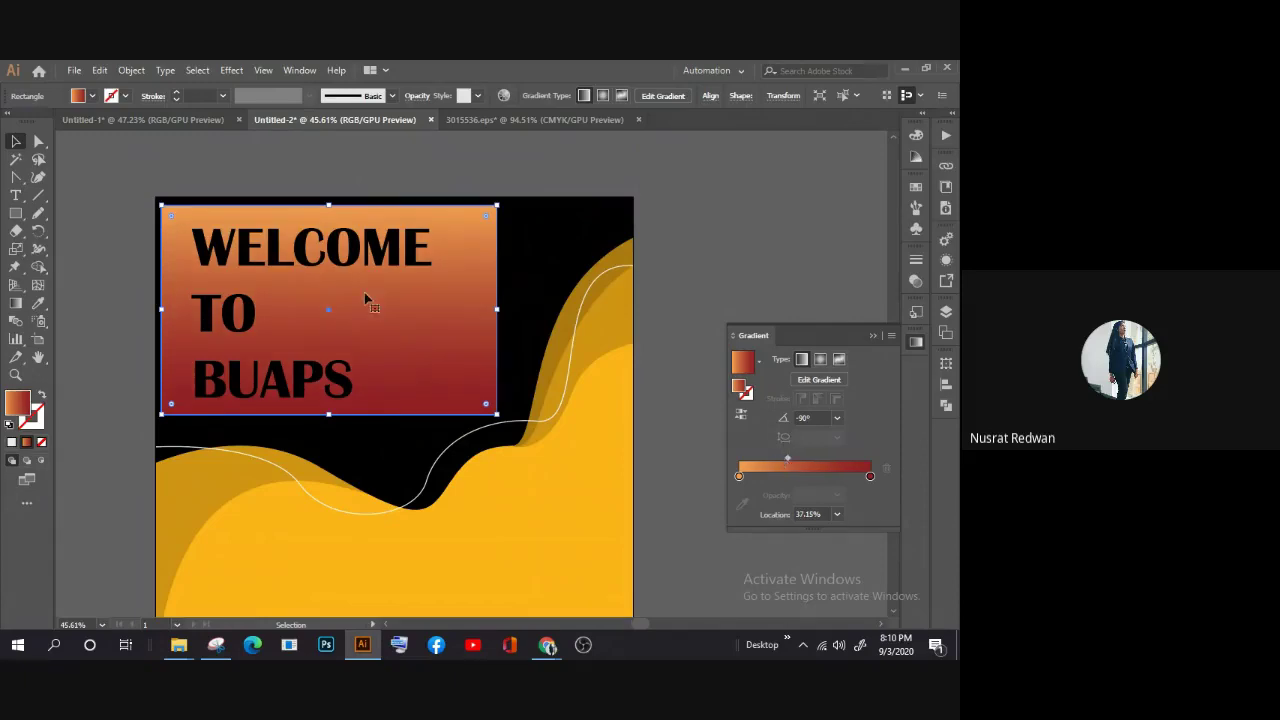
shift+click(365, 261)
right_click(365, 261)
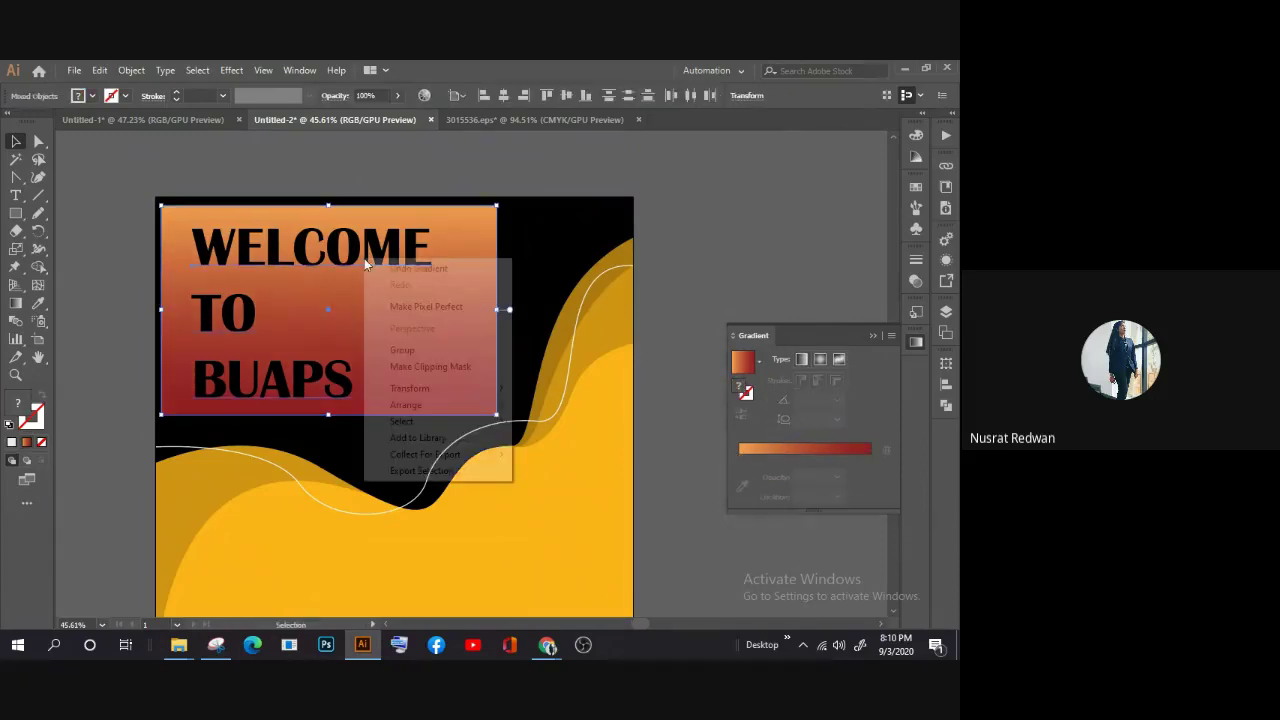
click(412, 365)
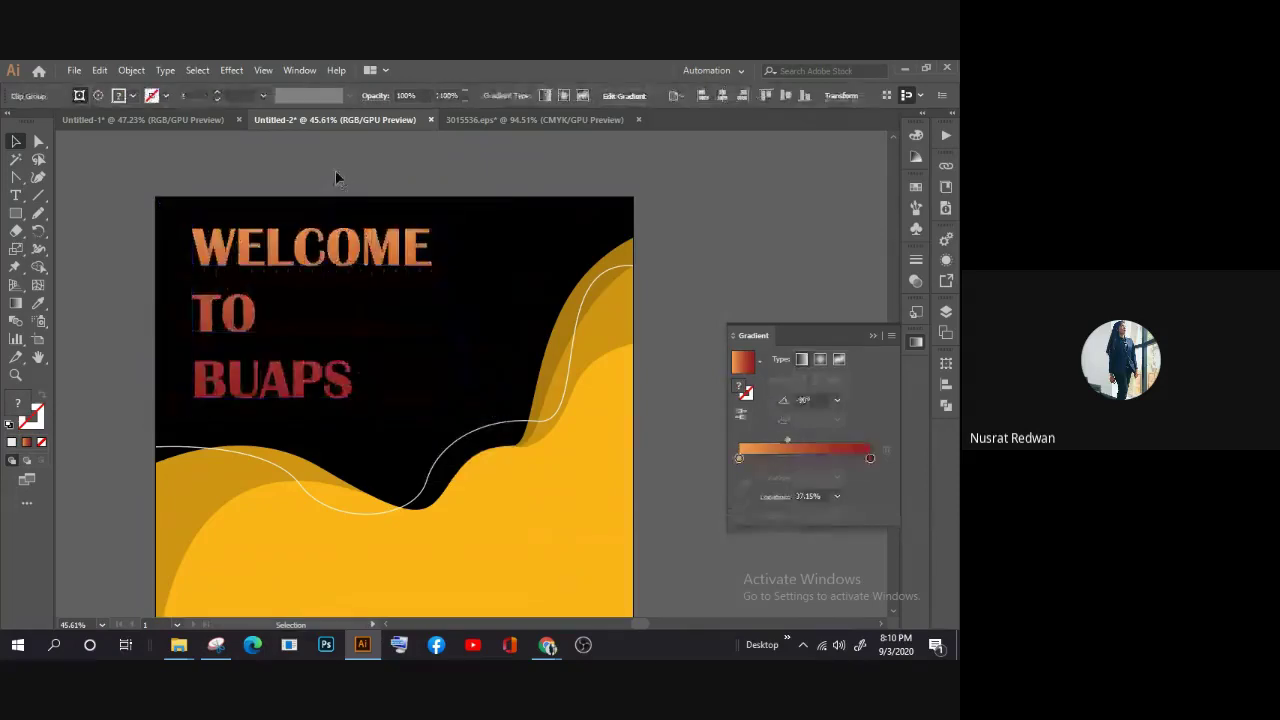
click(330, 172)
Step: Delete the gradient text from the flyer
scroll(318, 180, up, 1)
scroll(320, 200, up, 1)
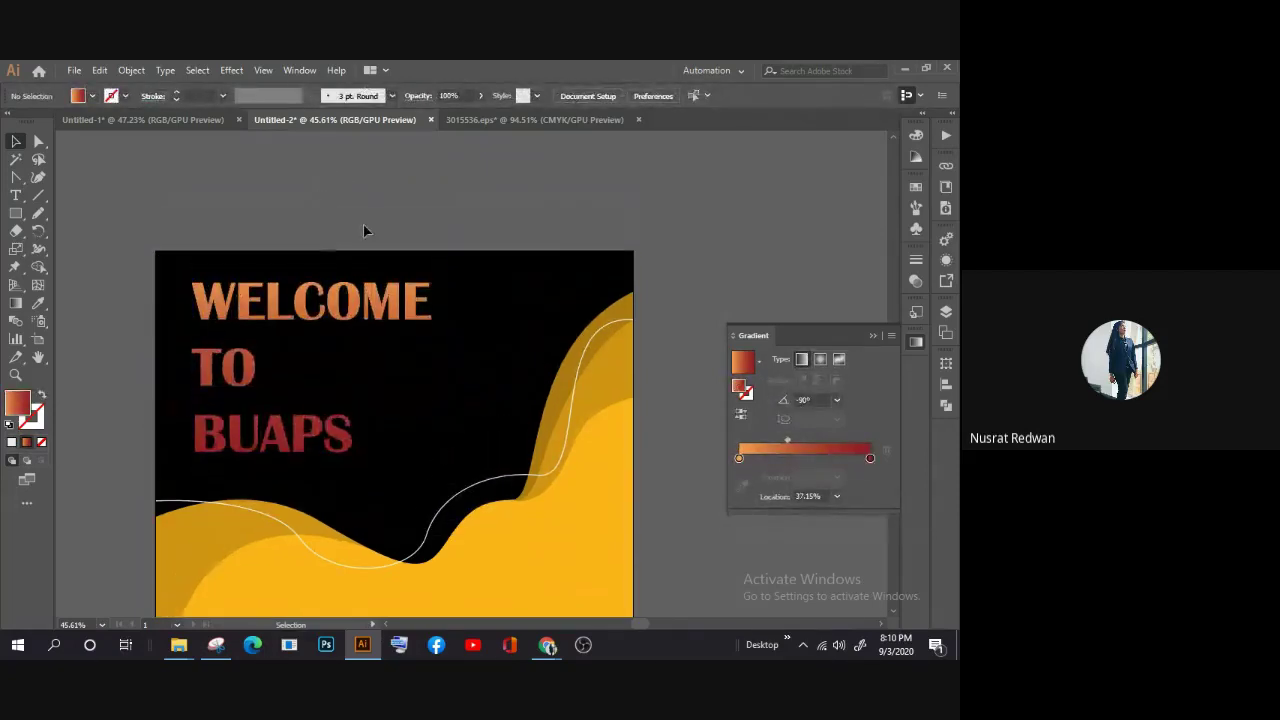
click(347, 306)
scroll(347, 306, down, 4)
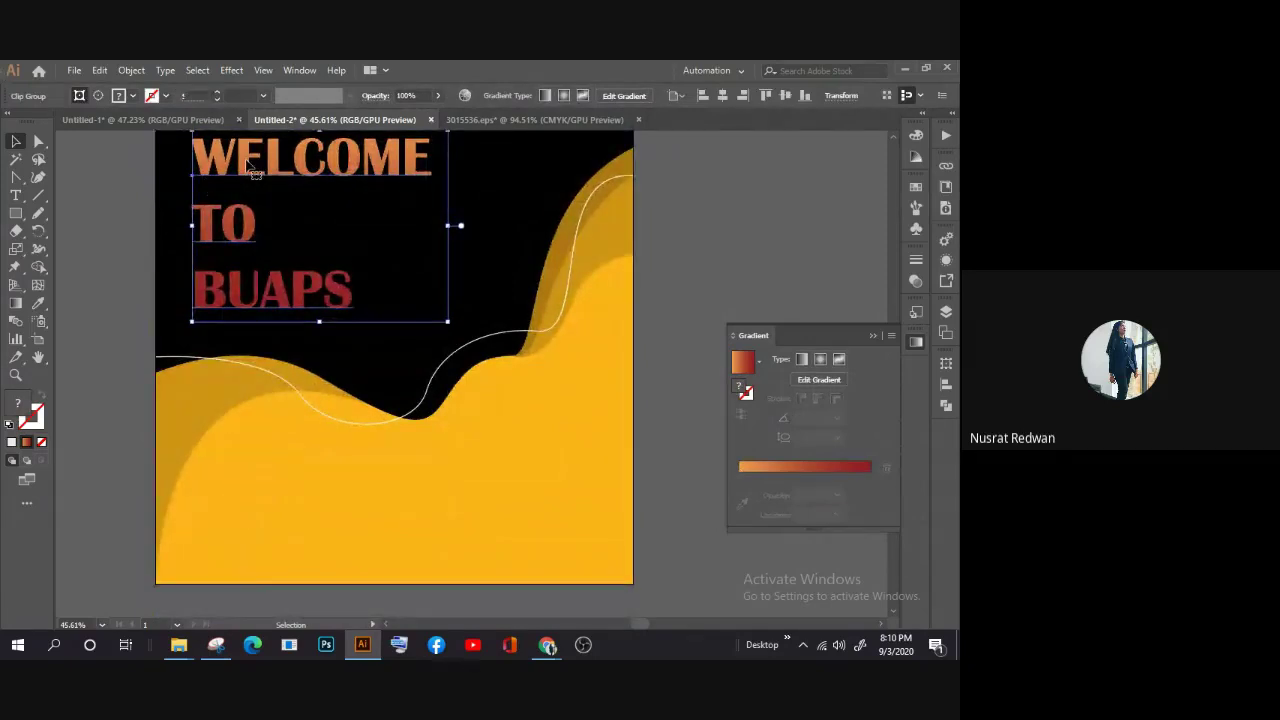
key(Delete)
click(74, 71)
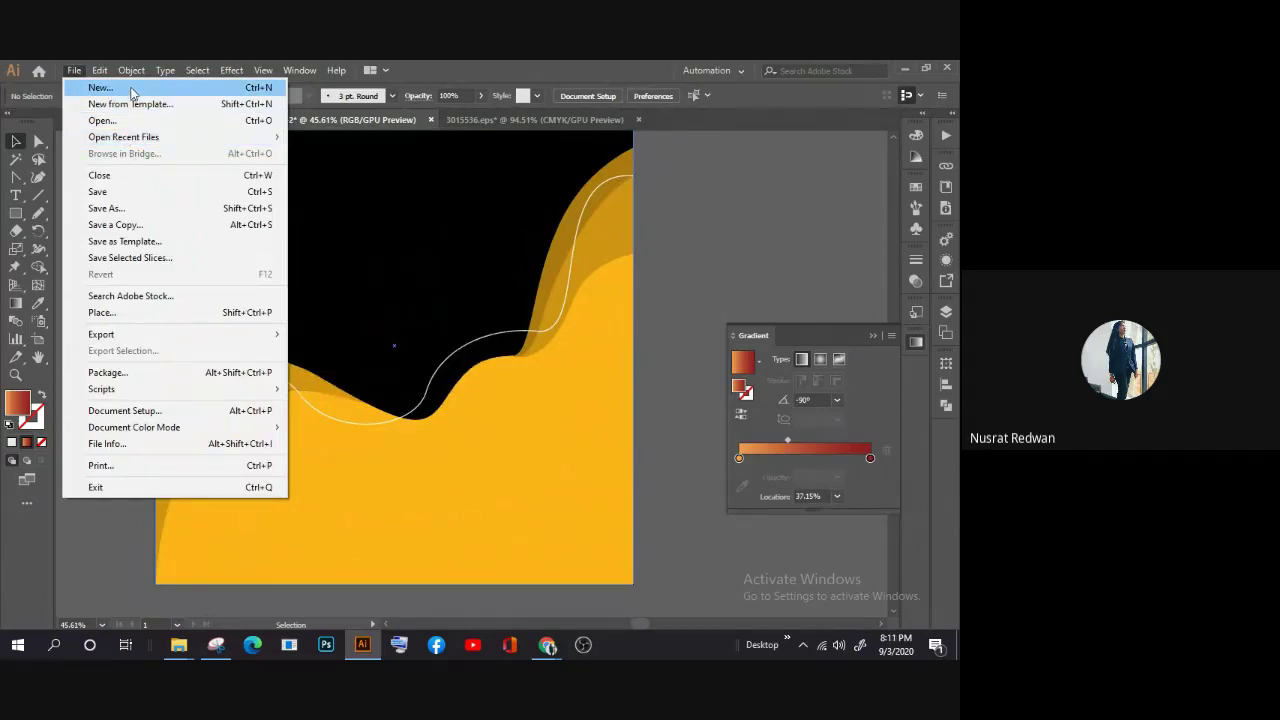
Step: Place the '40. Foster Clark's Cake Mix 500g Pack (Dark Chocolate)' image from Downloads
click(155, 313)
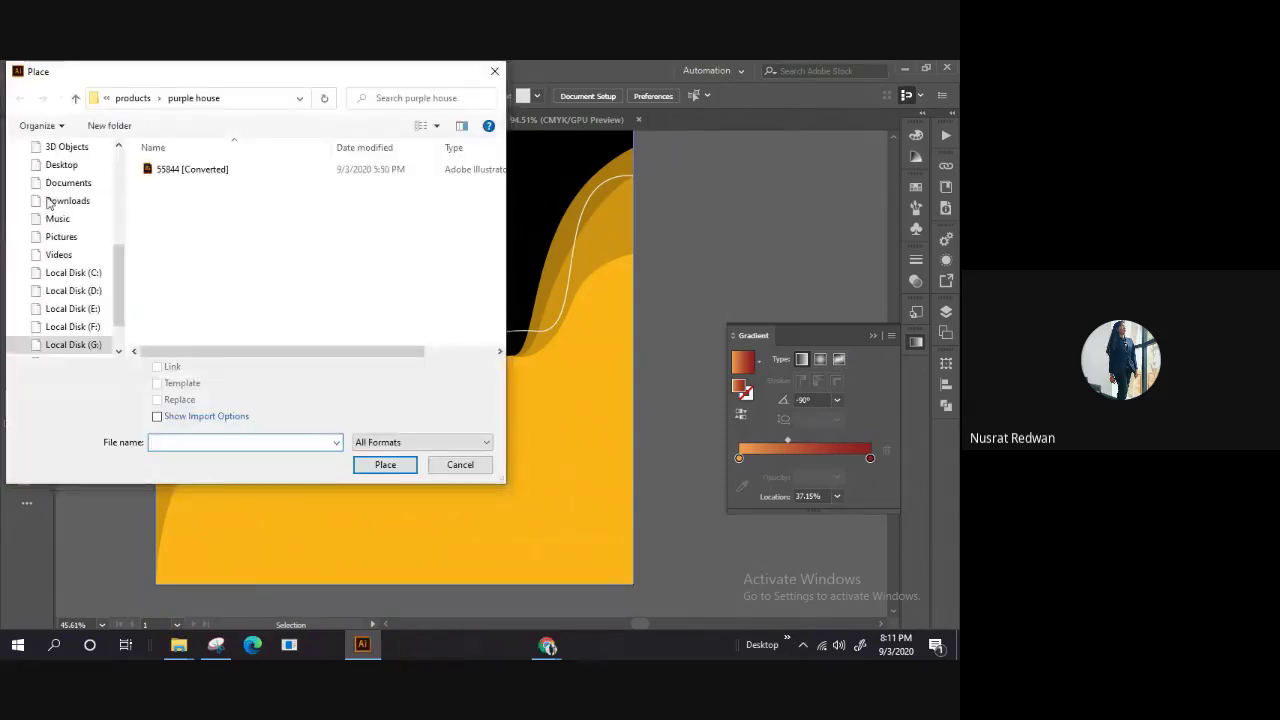
scroll(78, 216, up, 3)
click(67, 194)
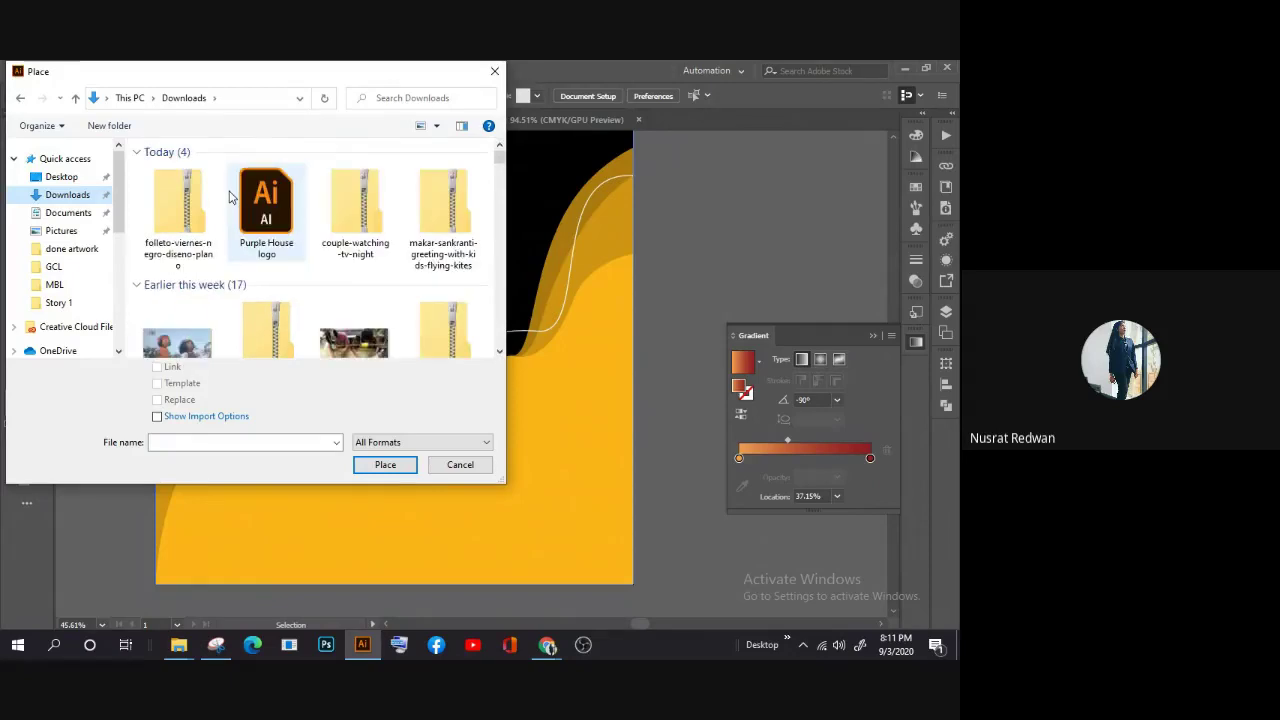
scroll(228, 197, down, 2)
scroll(300, 240, down, 3)
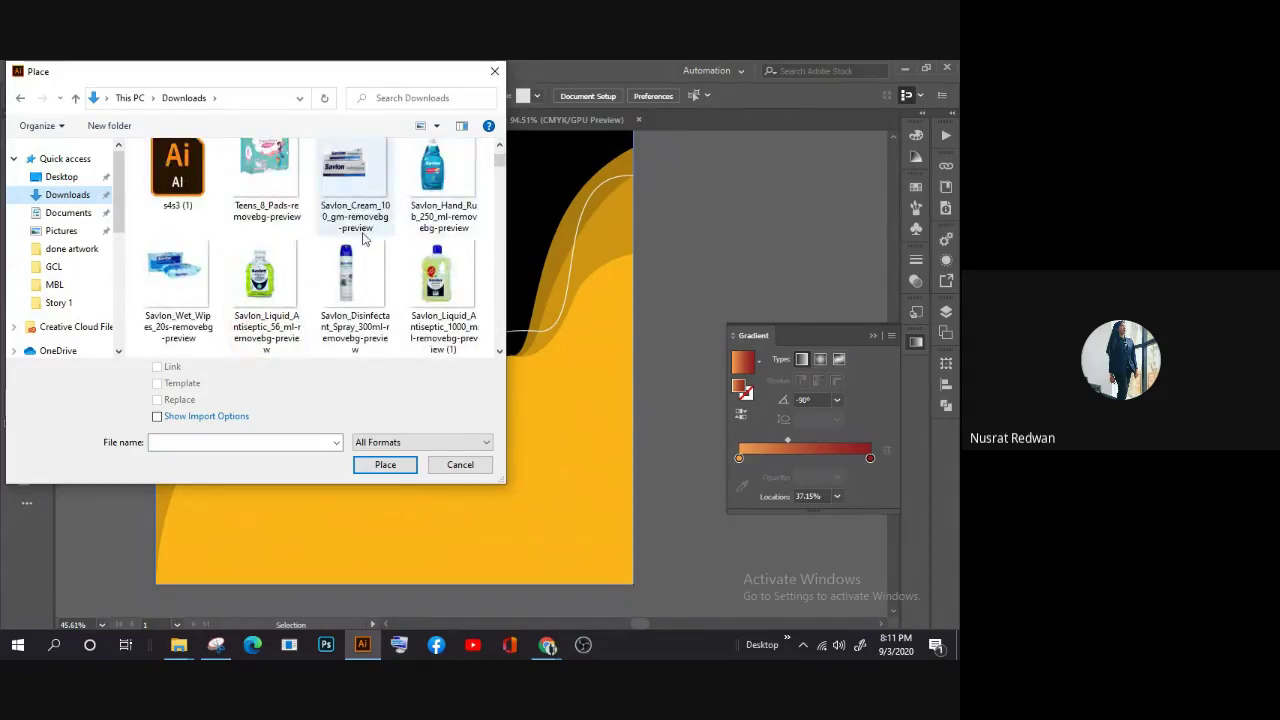
scroll(330, 236, down, 2)
scroll(282, 233, down, 1)
scroll(285, 245, down, 3)
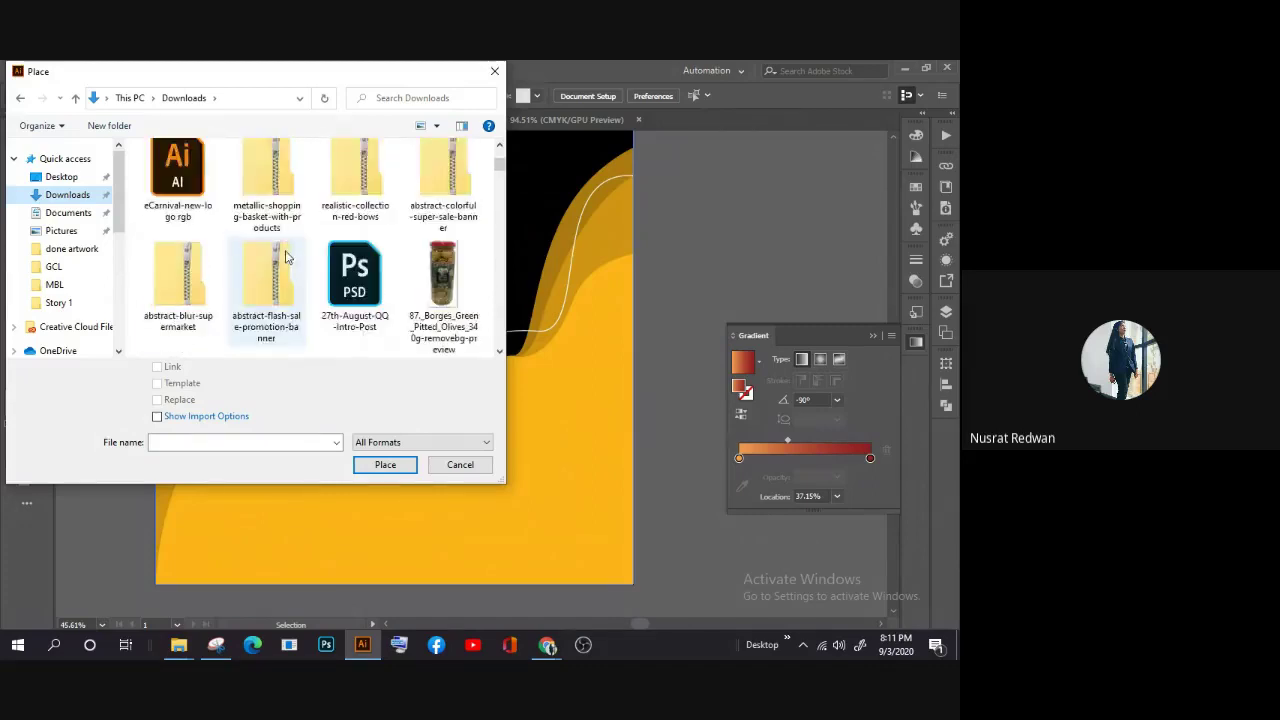
scroll(305, 270, down, 1)
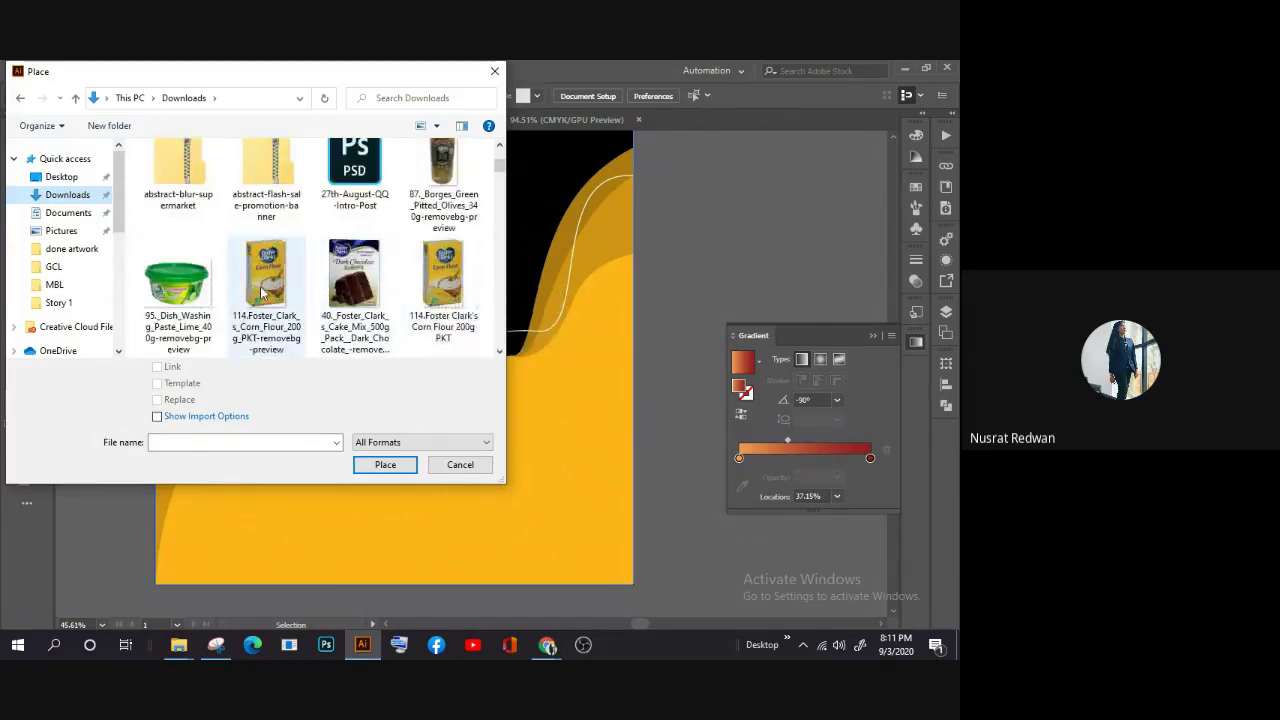
scroll(345, 289, down, 1)
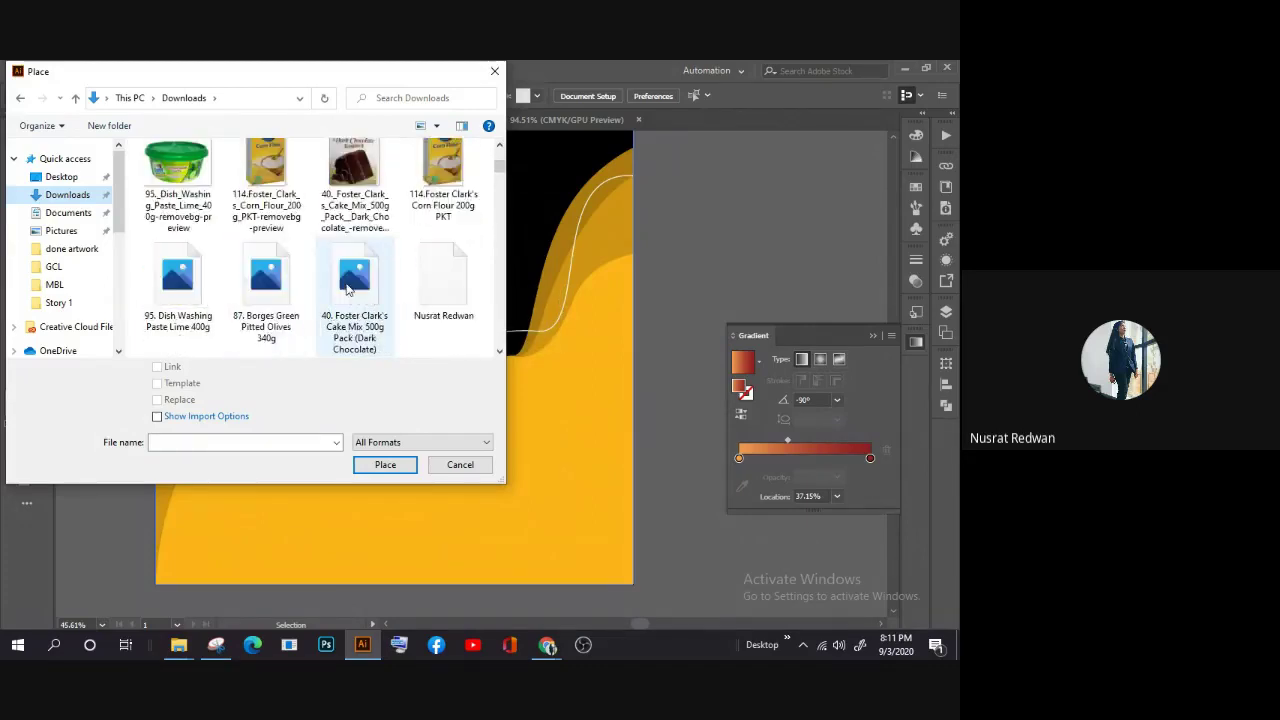
scroll(348, 250, down, 1)
click(352, 210)
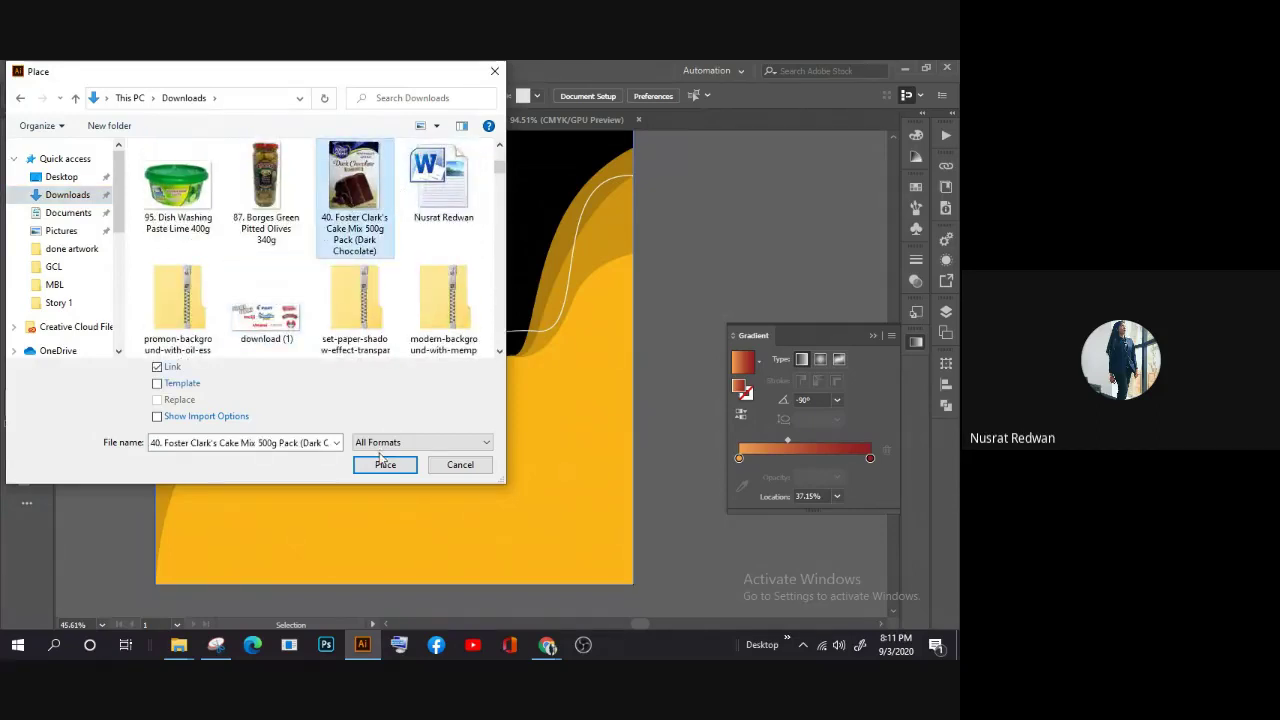
click(380, 462)
Step: Drop the cake-mix photo below the flyer and enlarge it proportionally
scroll(366, 509, down, 1)
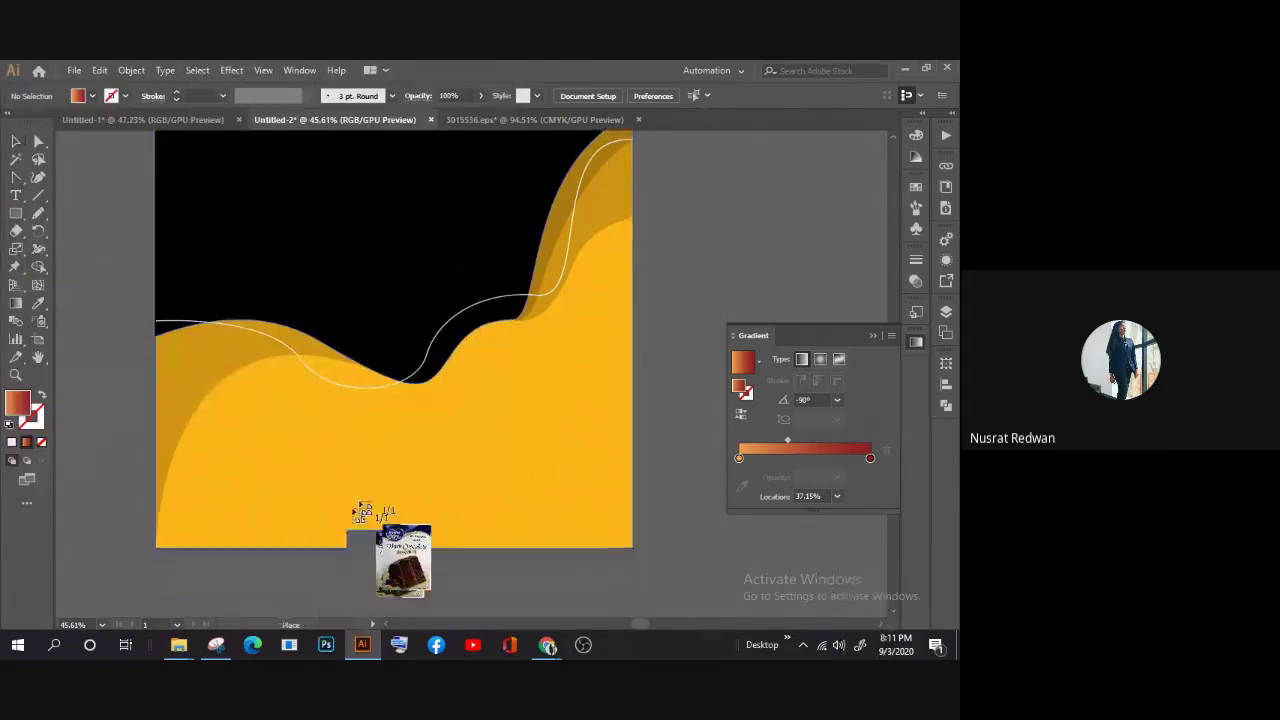
scroll(366, 486, down, 2)
click(362, 475)
scroll(370, 480, down, 3)
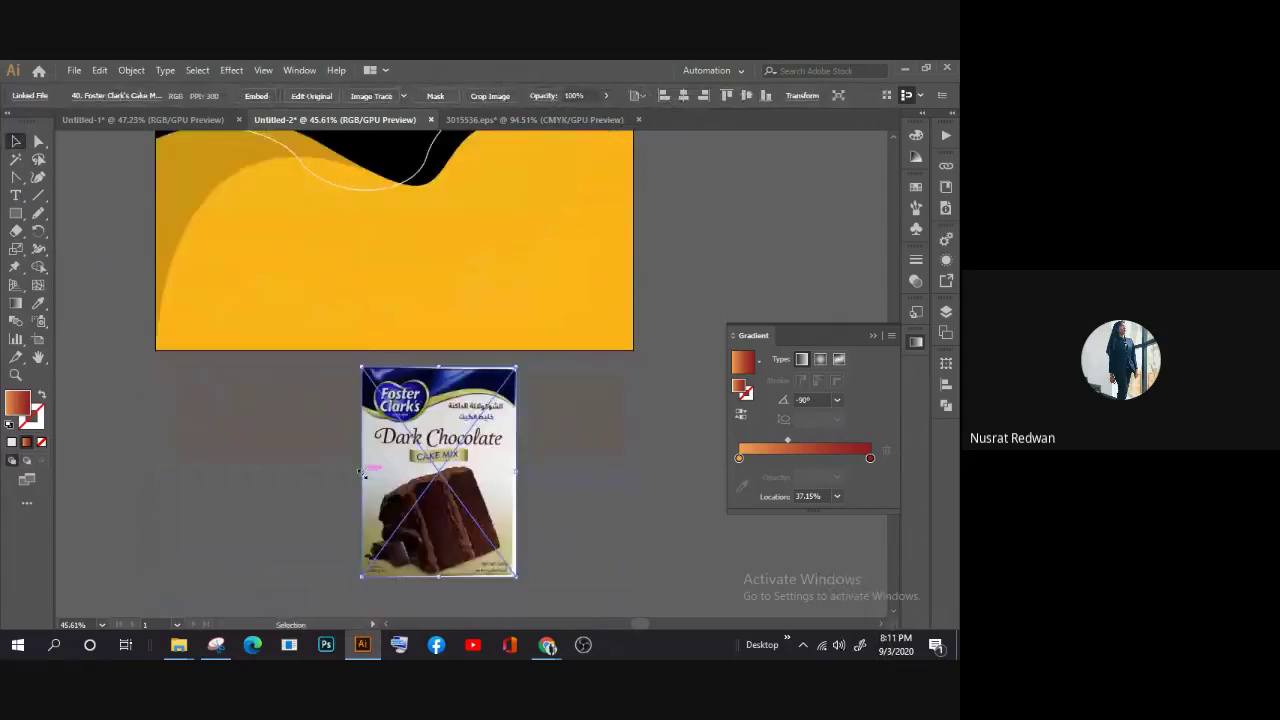
scroll(412, 516, down, 2)
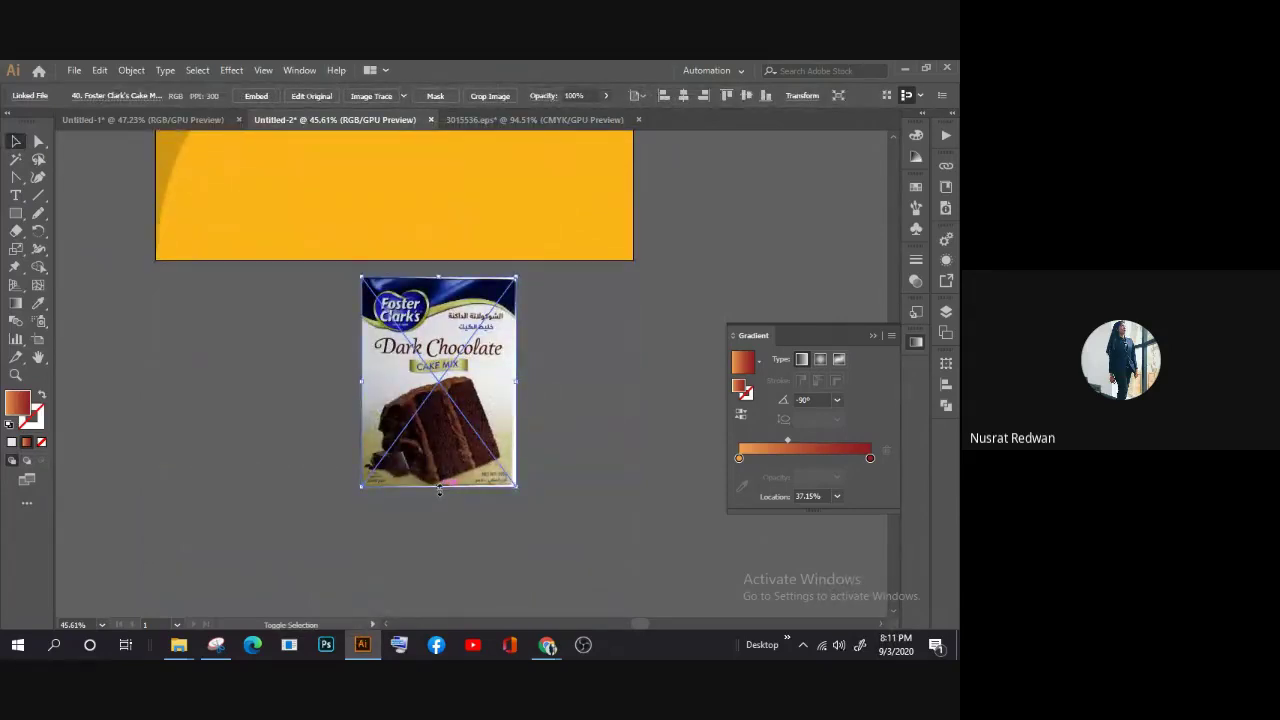
drag(439, 490, 457, 566)
scroll(457, 563, down, 2)
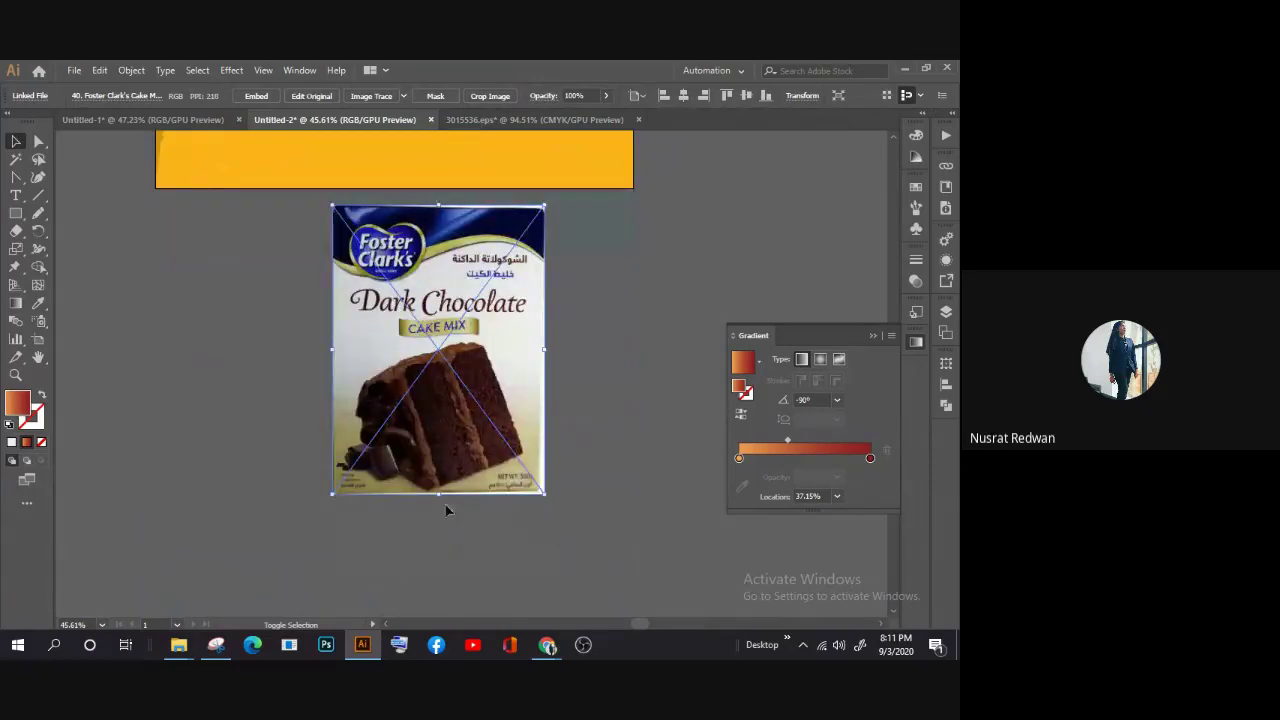
drag(443, 494, 441, 569)
click(228, 432)
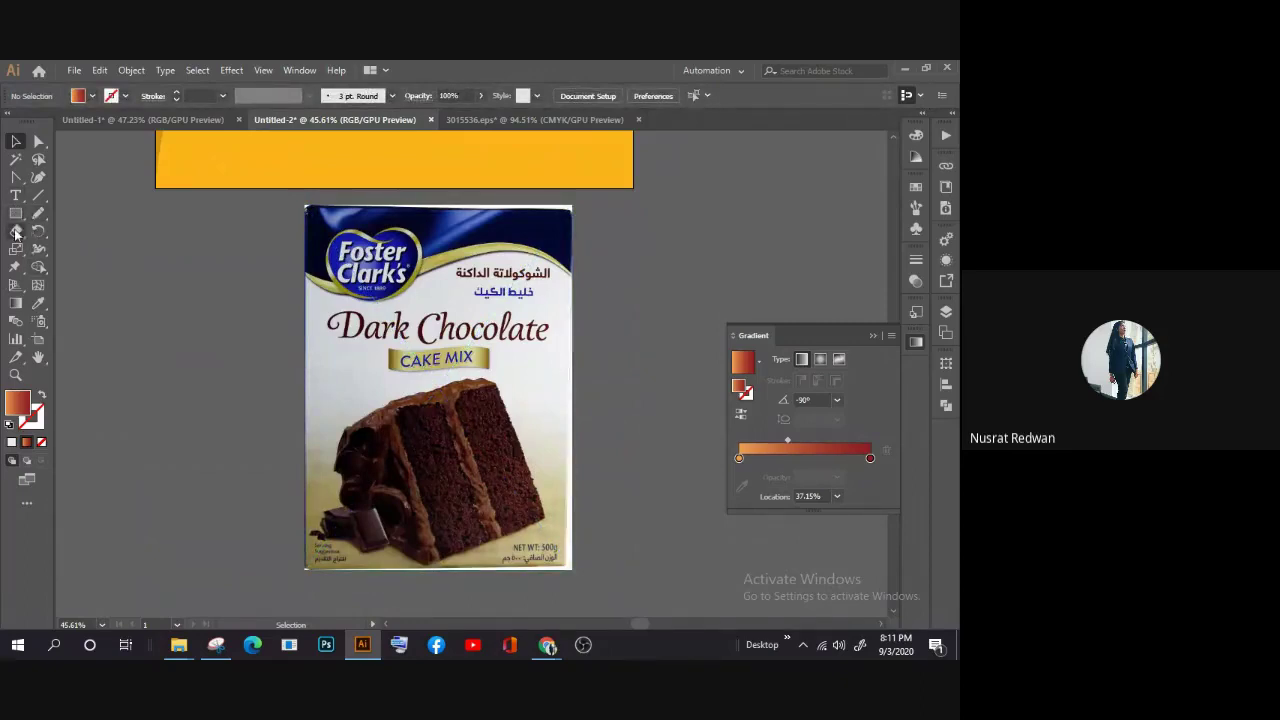
drag(15, 214, 80, 249)
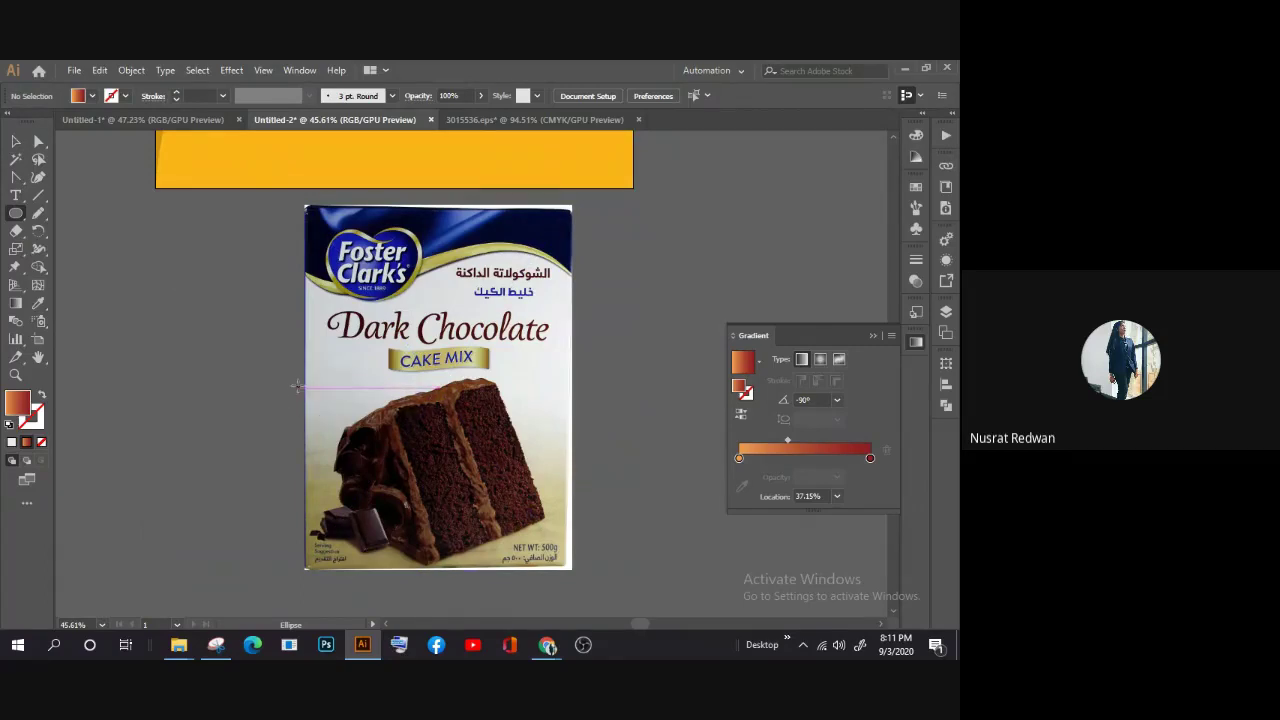
Step: Draw a circle and position it over the cake slice, enlarging it slightly
drag(318, 376, 508, 568)
key(v)
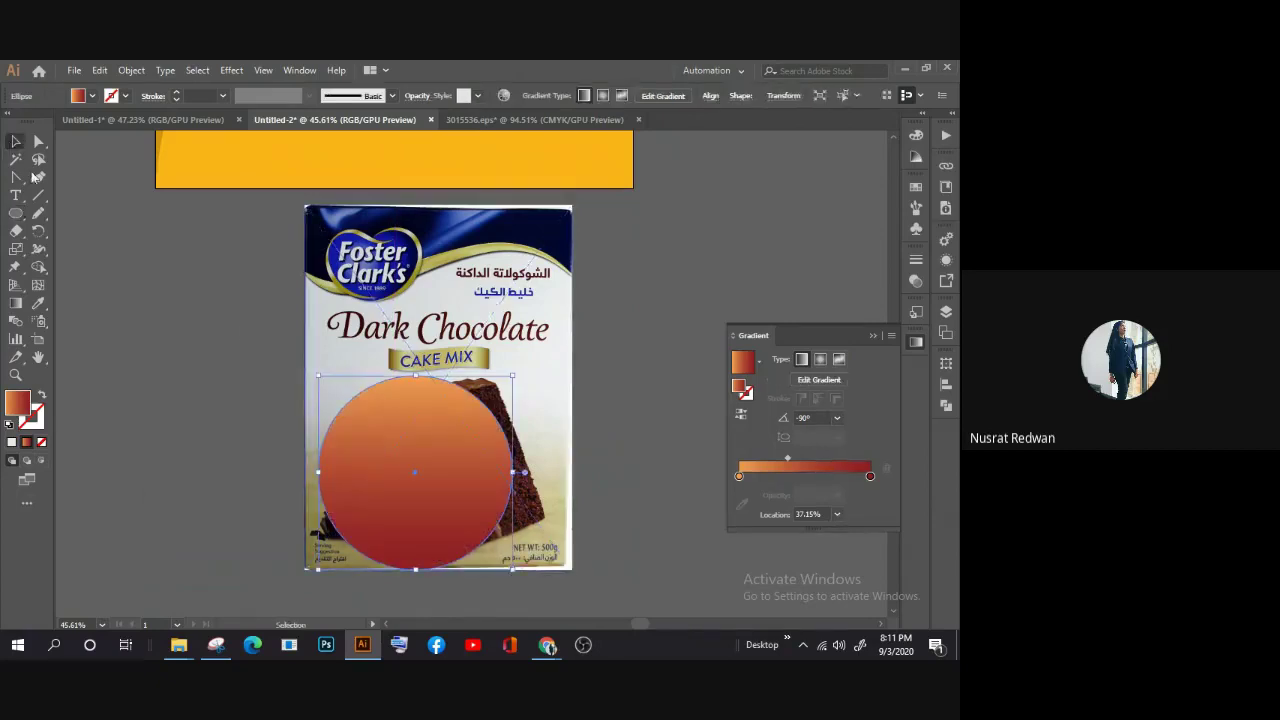
drag(398, 463, 349, 424)
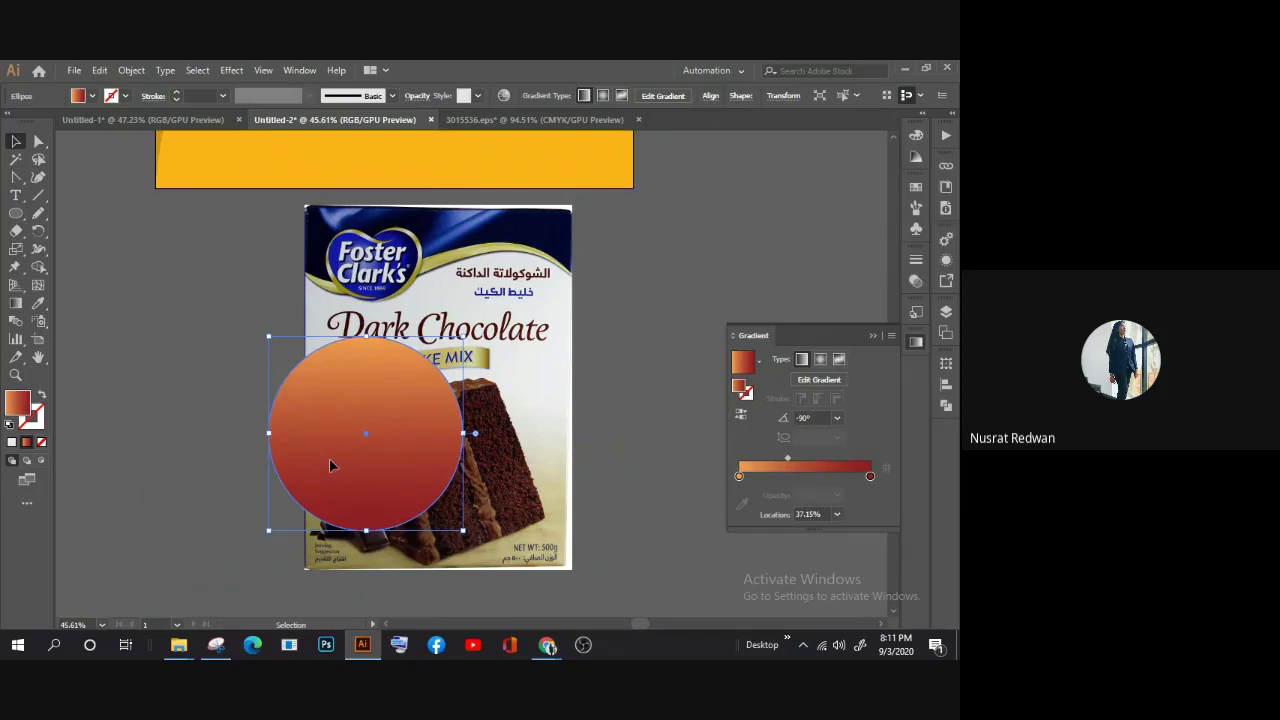
drag(331, 464, 408, 485)
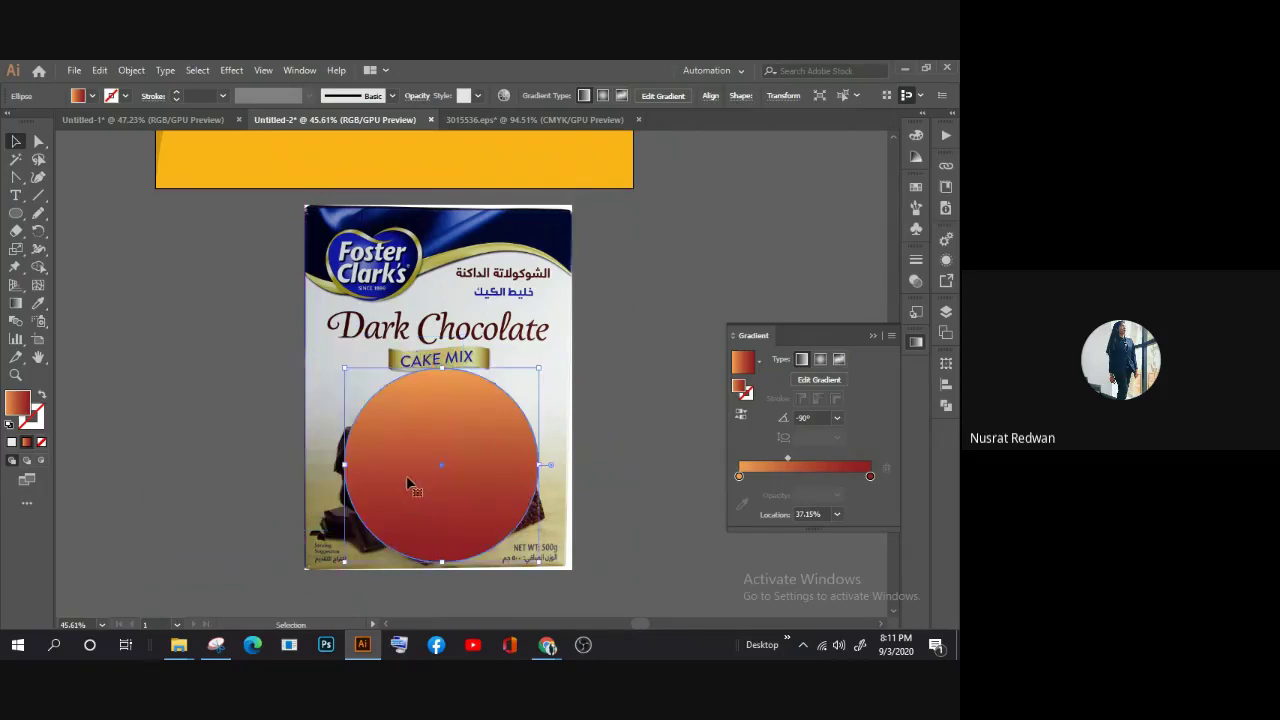
scroll(408, 485, down, 1)
mouse_move(442, 546)
mouse_down()
mouse_move(462, 550)
mouse_move(441, 550)
mouse_move(447, 516)
mouse_up()
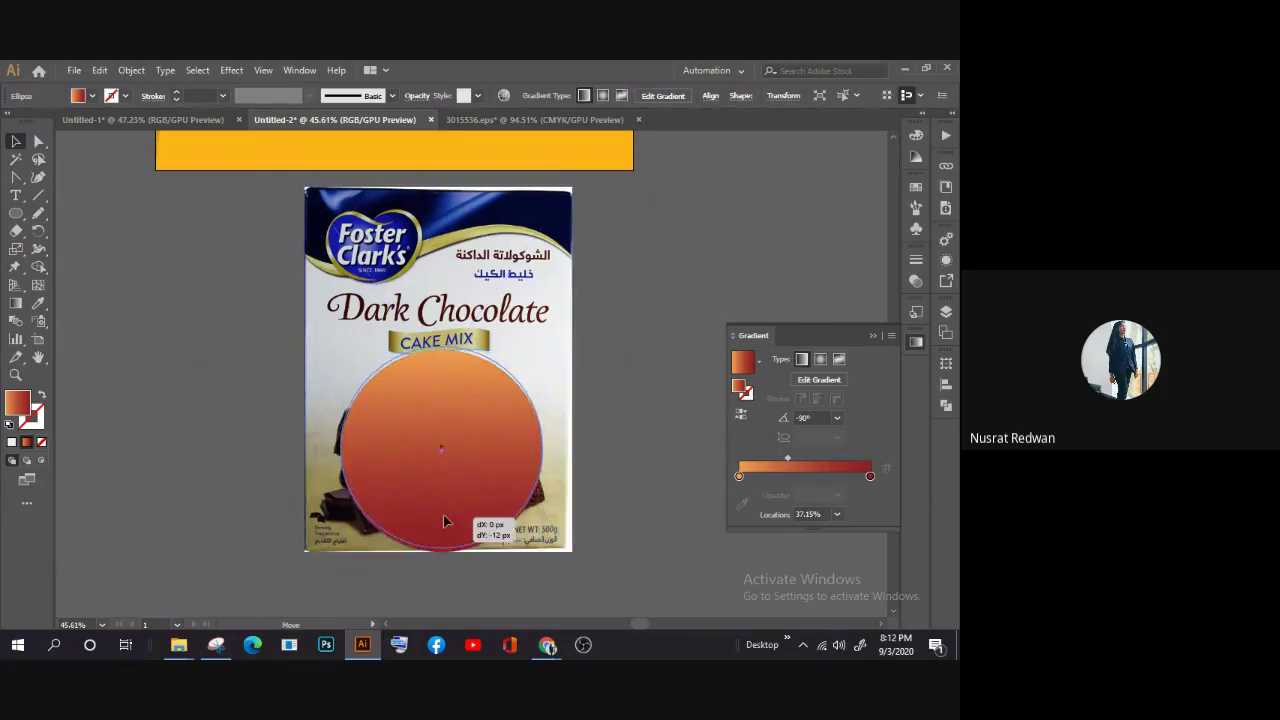
click(241, 381)
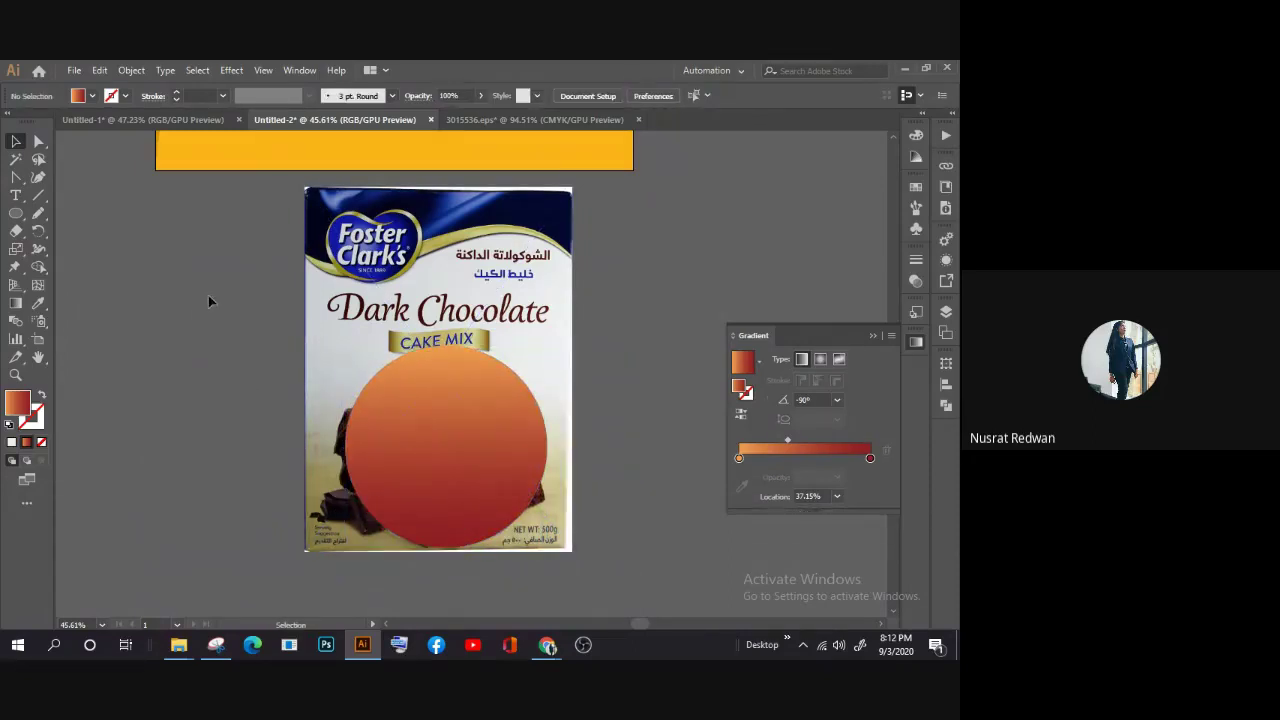
Step: Clip the cake-mix photo to the circle and rotate the image inside it
click(314, 292)
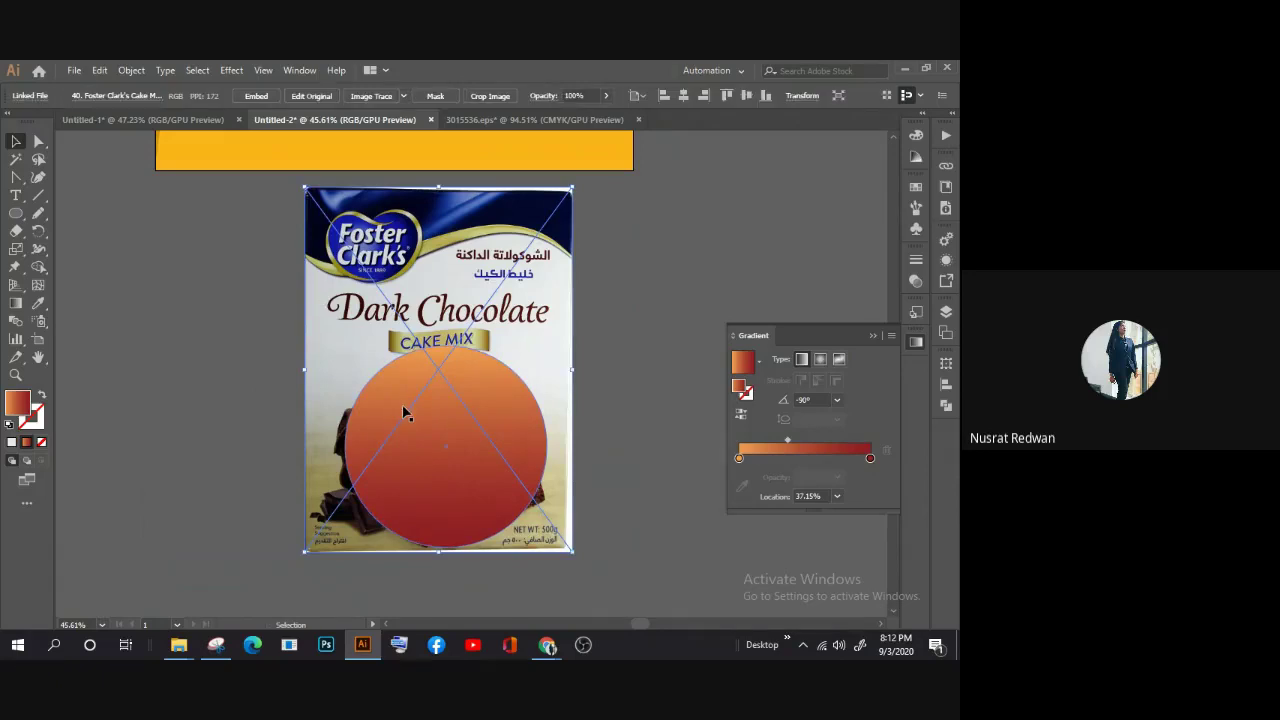
shift+click(405, 413)
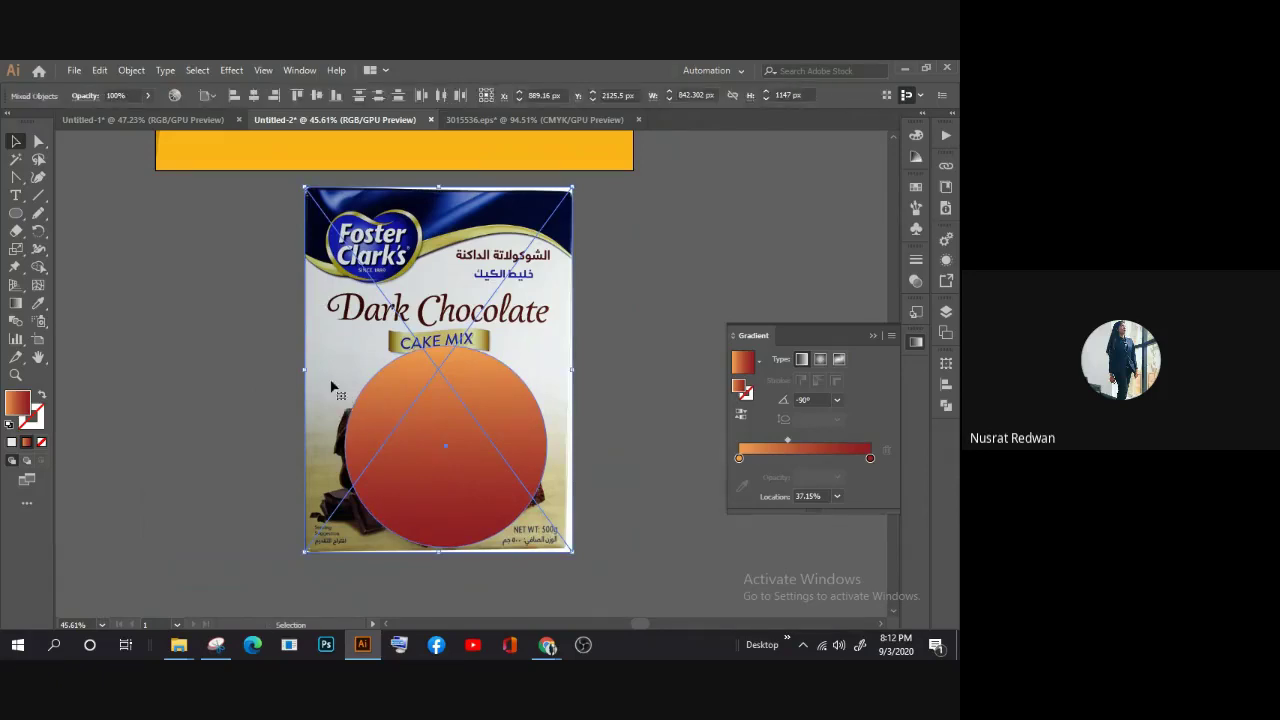
right_click(352, 353)
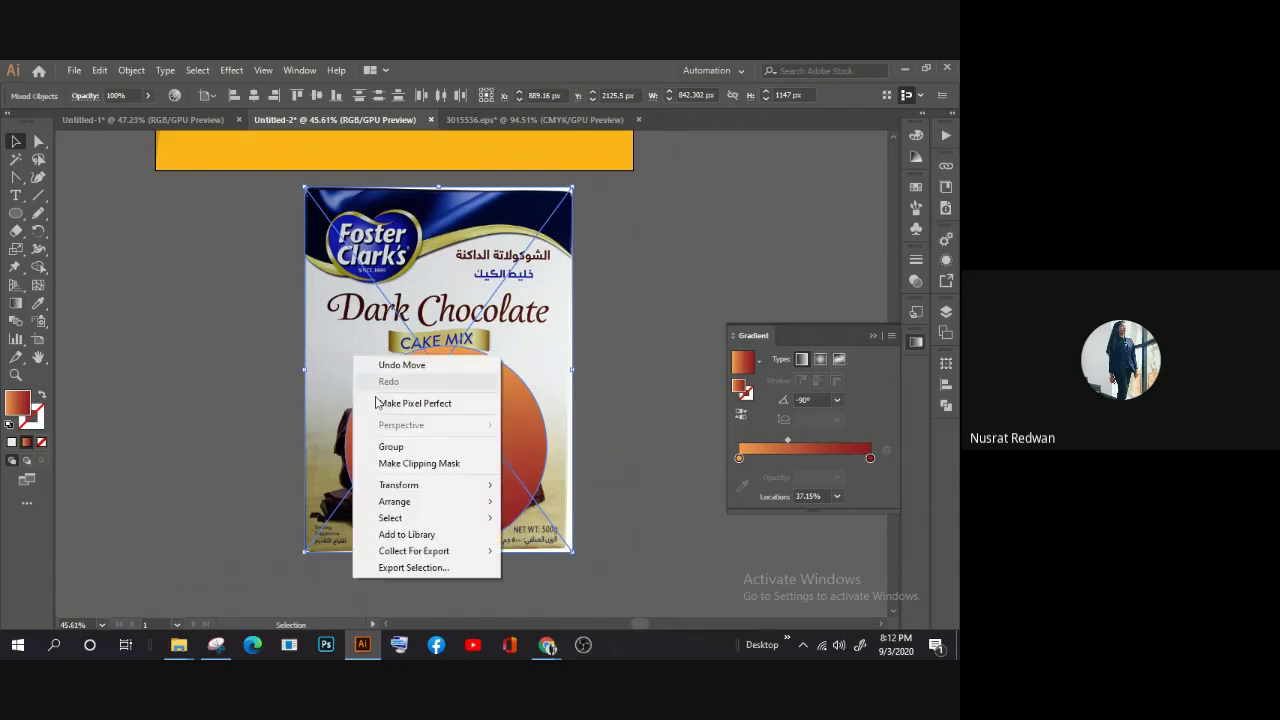
click(382, 464)
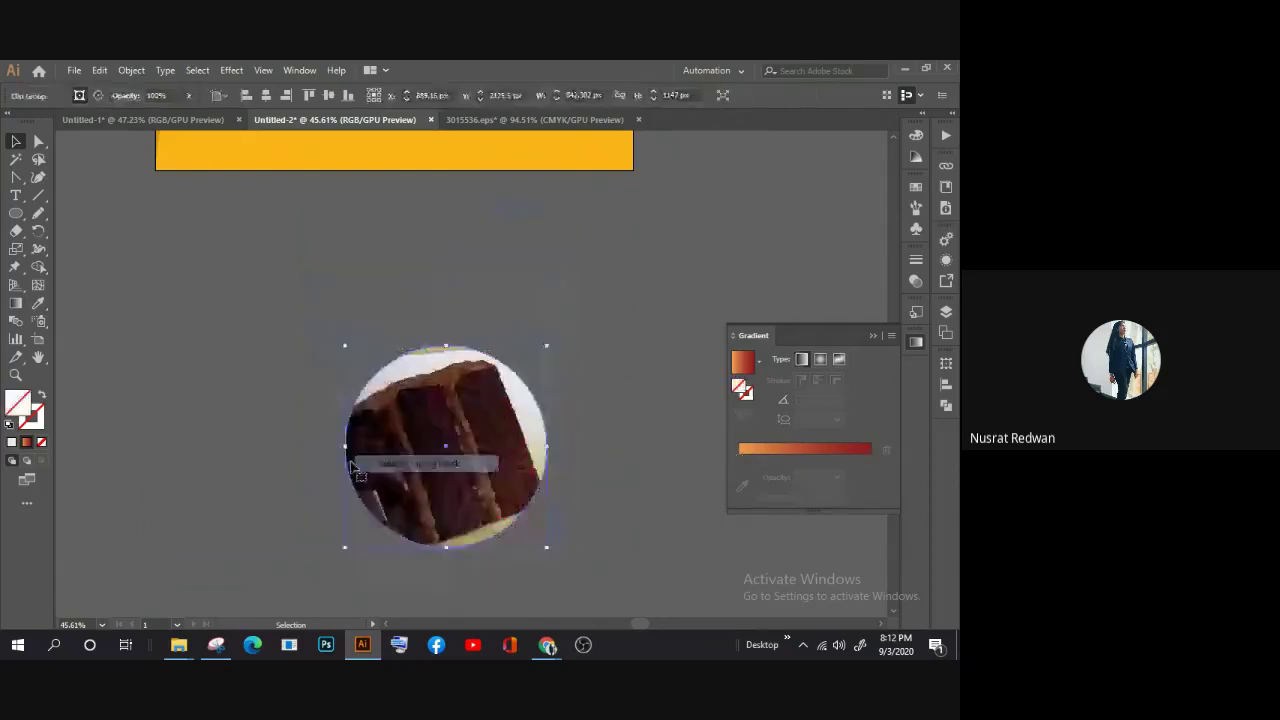
click(597, 540)
click(450, 440)
drag(406, 557, 375, 545)
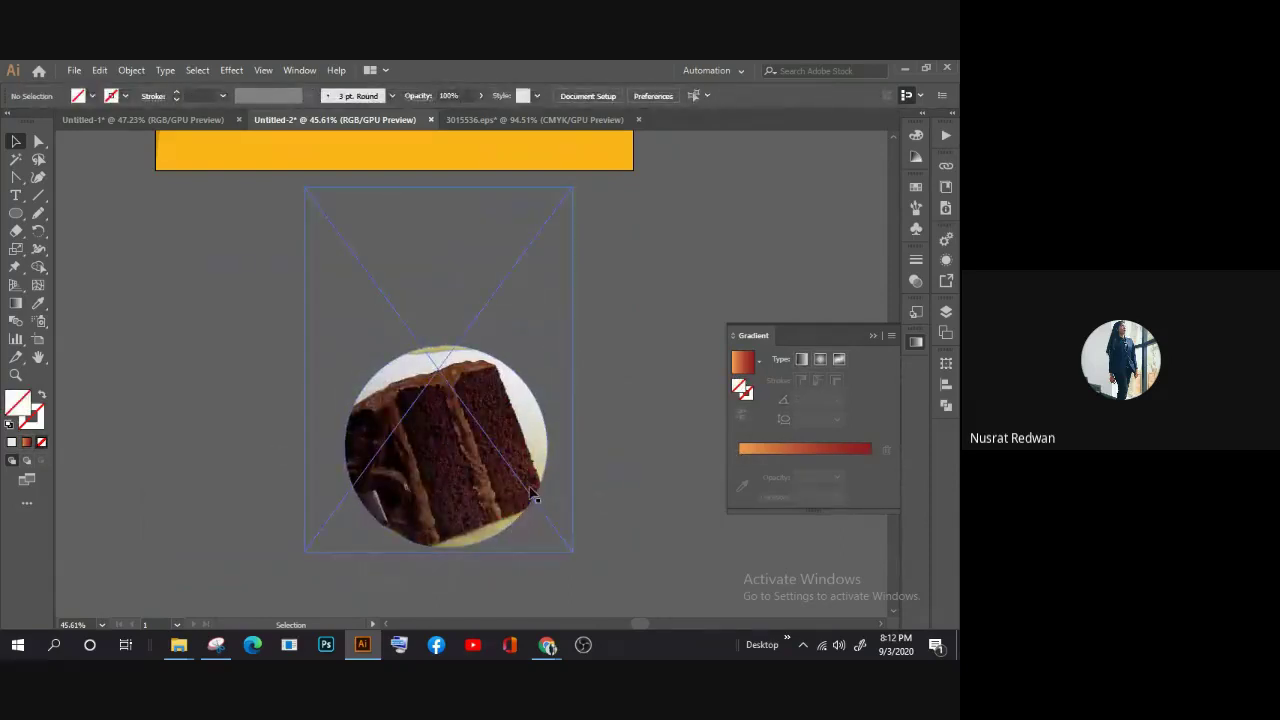
click(337, 447)
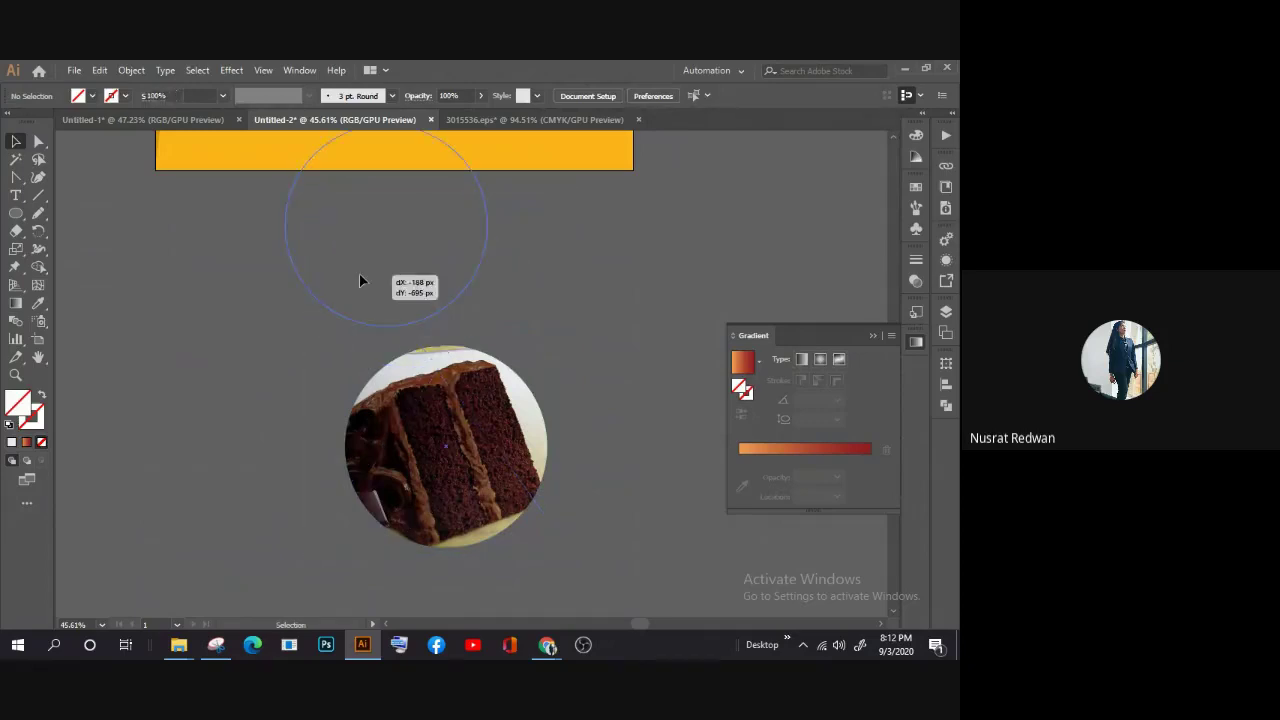
Step: Delete the circular cake crop from the canvas
drag(420, 493, 359, 273)
drag(375, 318, 383, 591)
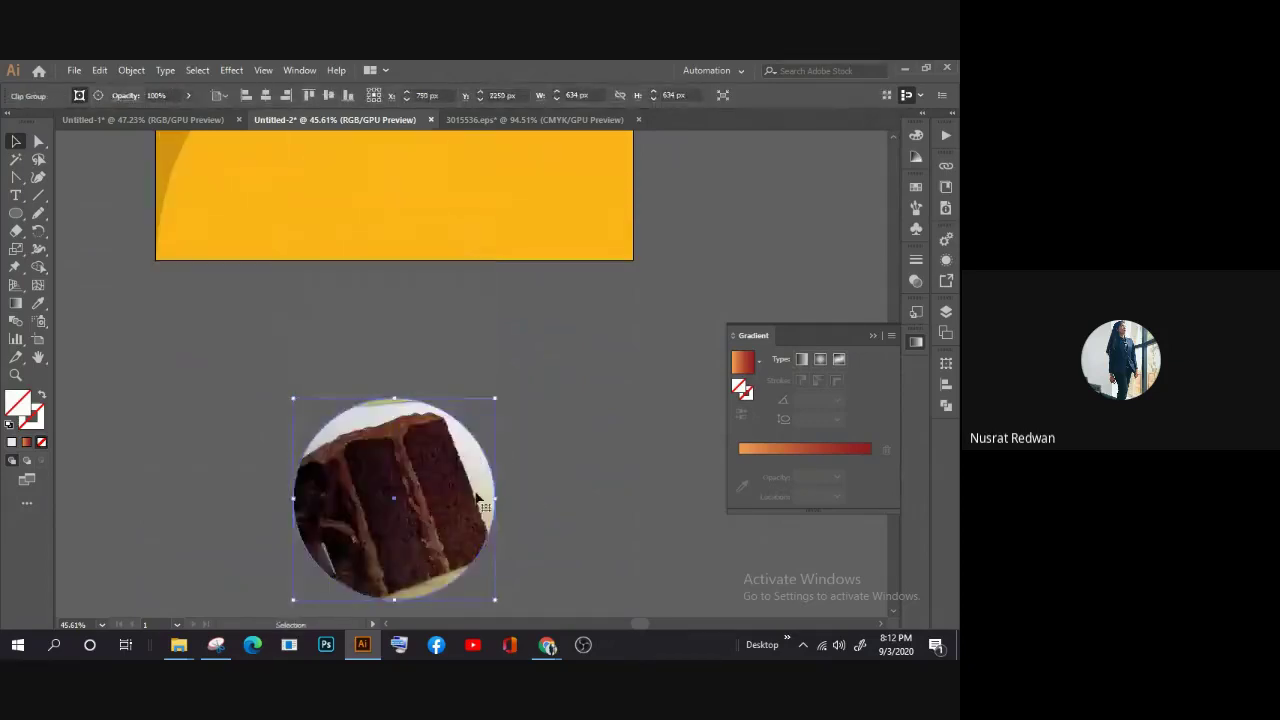
key(ctrl+z)
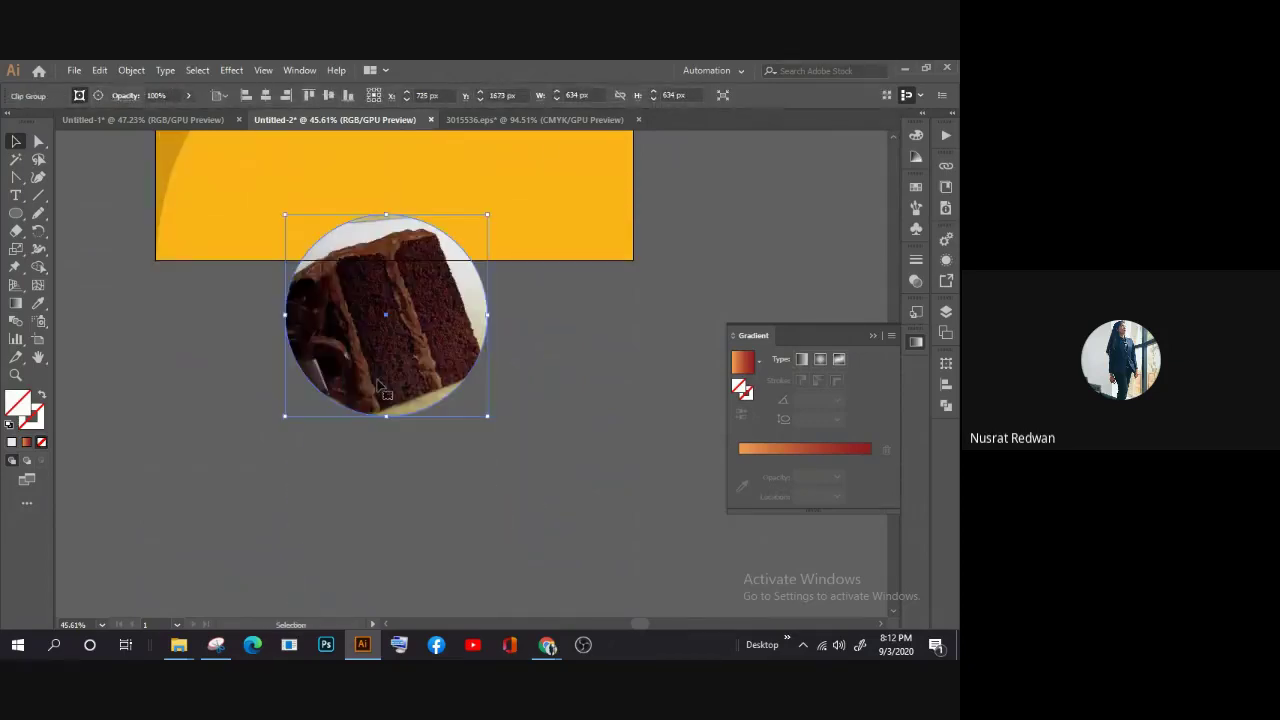
key(Delete)
Step: Place the portrait image file '6' onto the canvas
click(74, 70)
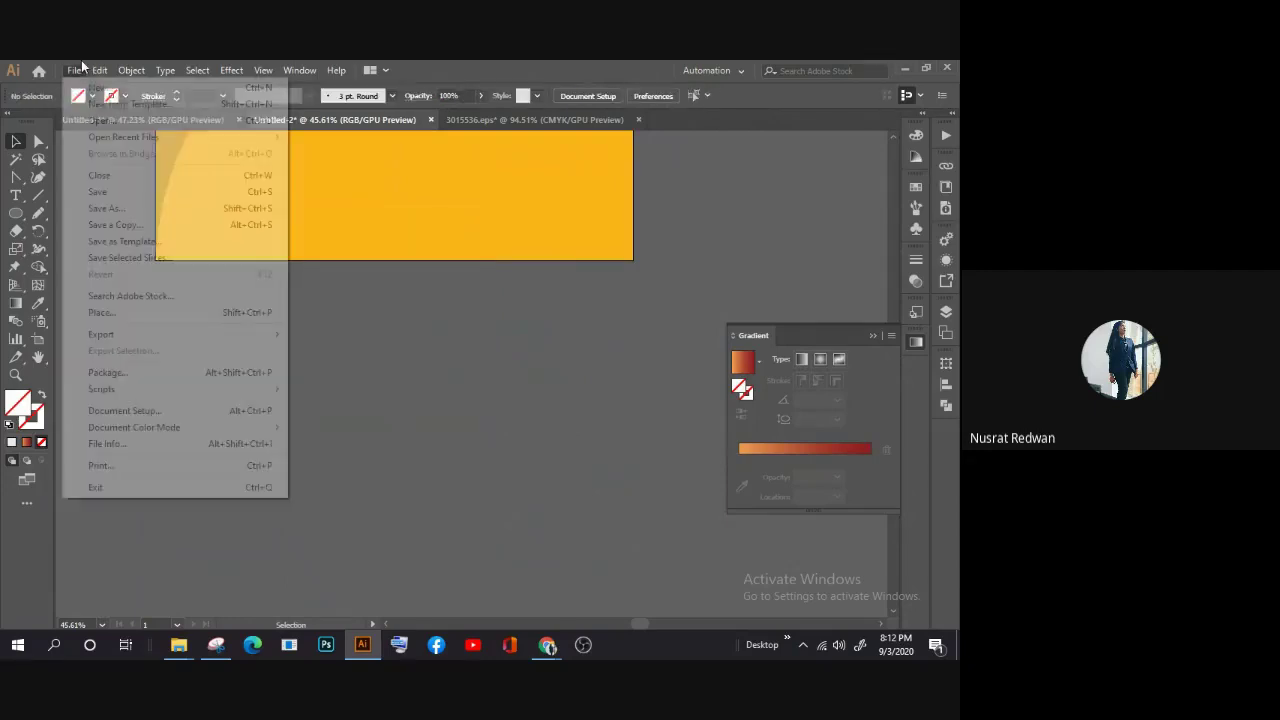
click(126, 313)
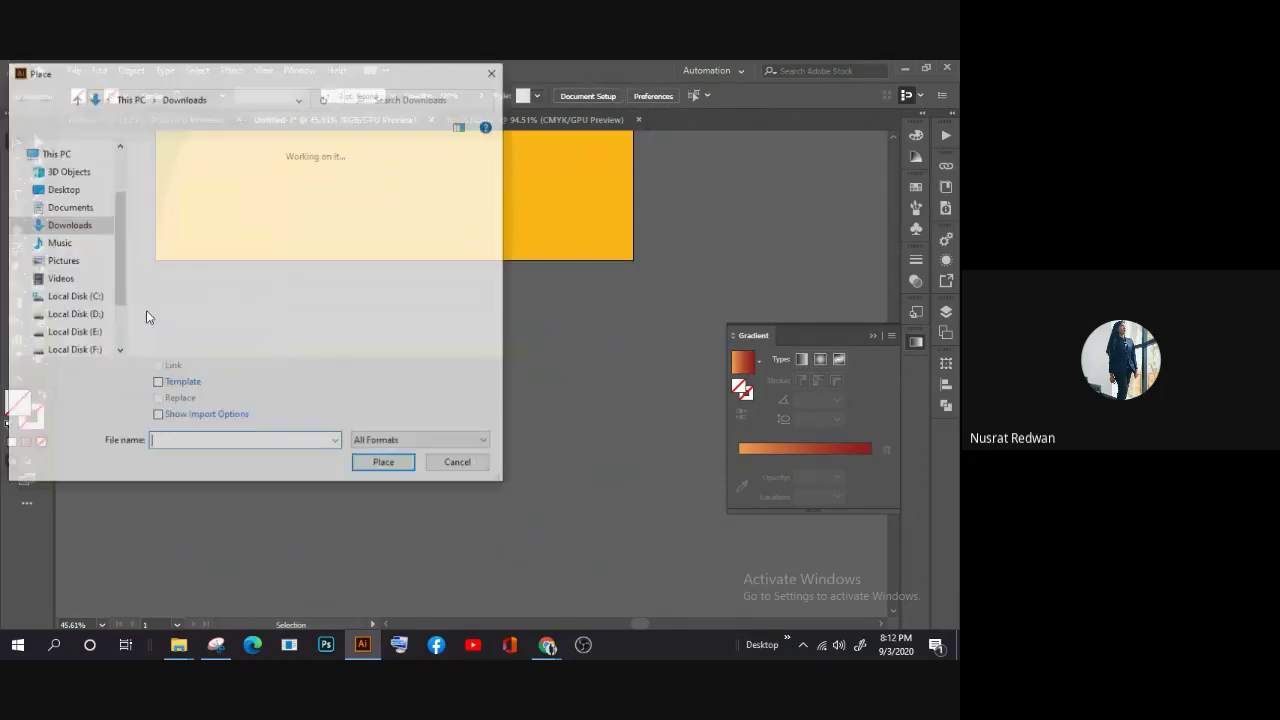
scroll(200, 257, down, 3)
scroll(230, 265, down, 3)
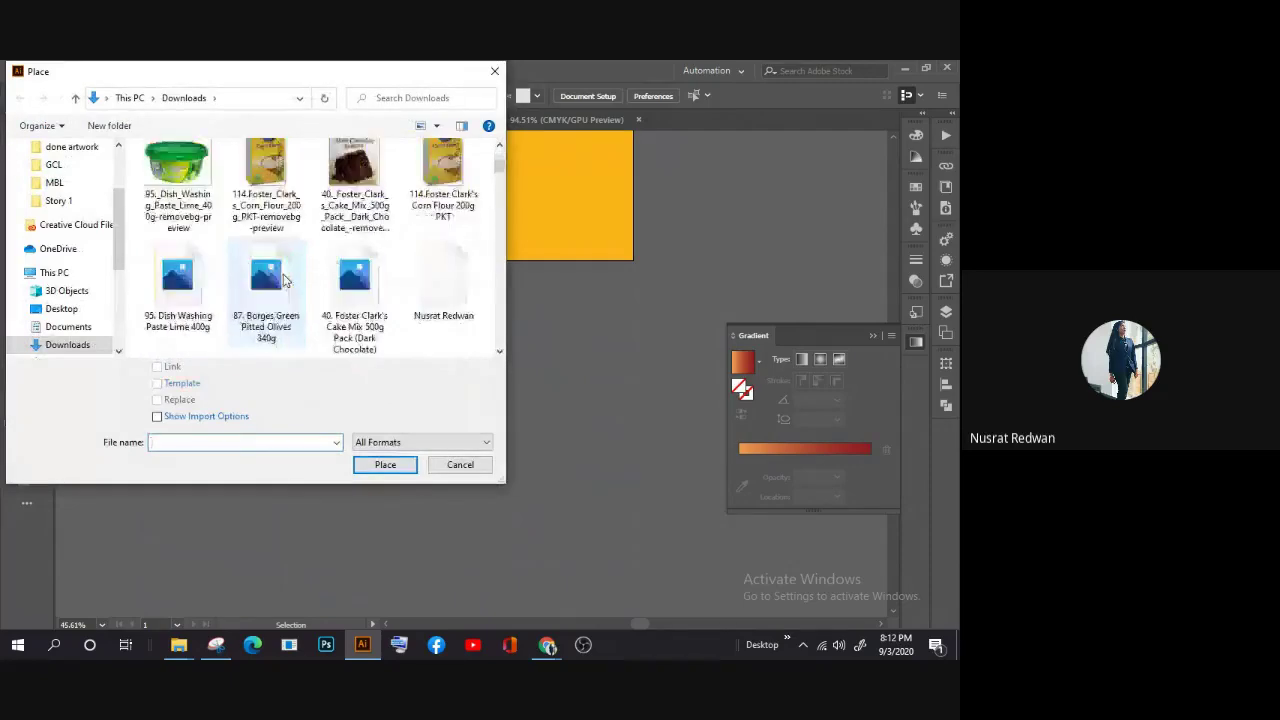
scroll(260, 275, down, 3)
scroll(287, 283, down, 3)
scroll(285, 283, down, 3)
scroll(285, 283, down, 3)
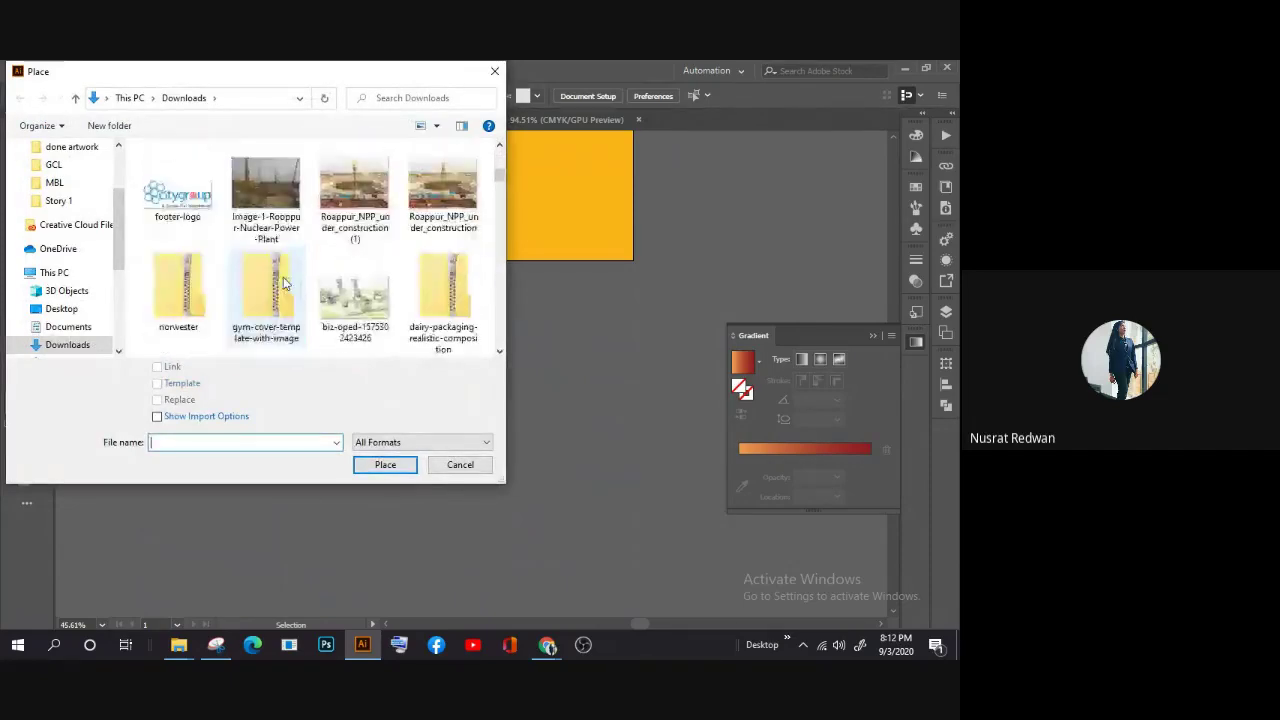
scroll(285, 283, down, 2)
scroll(283, 284, down, 3)
scroll(283, 284, down, 3)
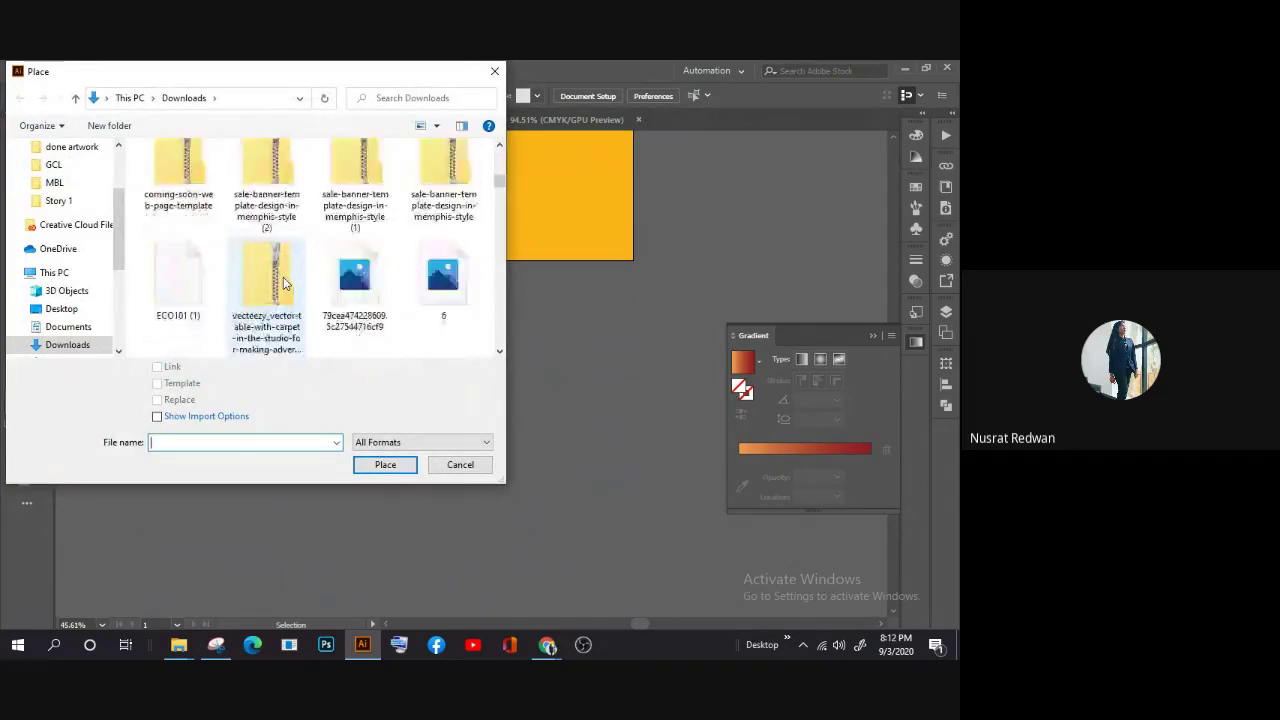
scroll(283, 284, down, 3)
scroll(285, 283, down, 3)
click(443, 280)
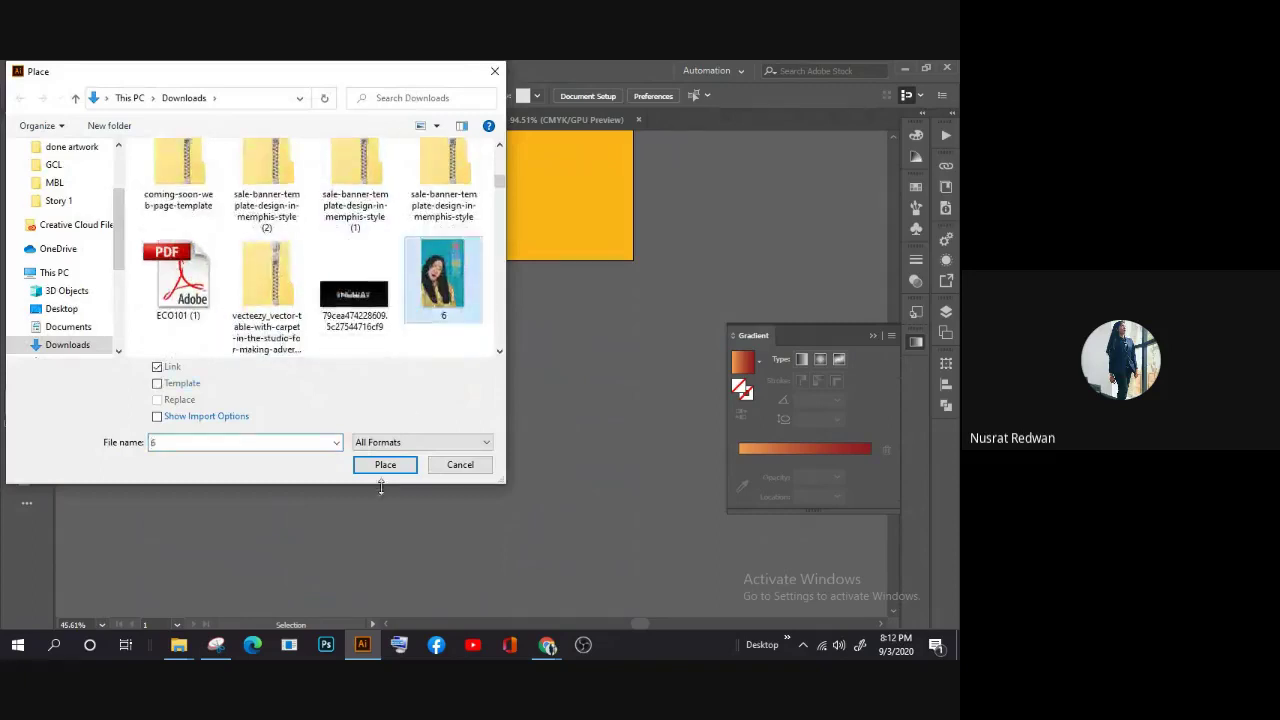
click(384, 465)
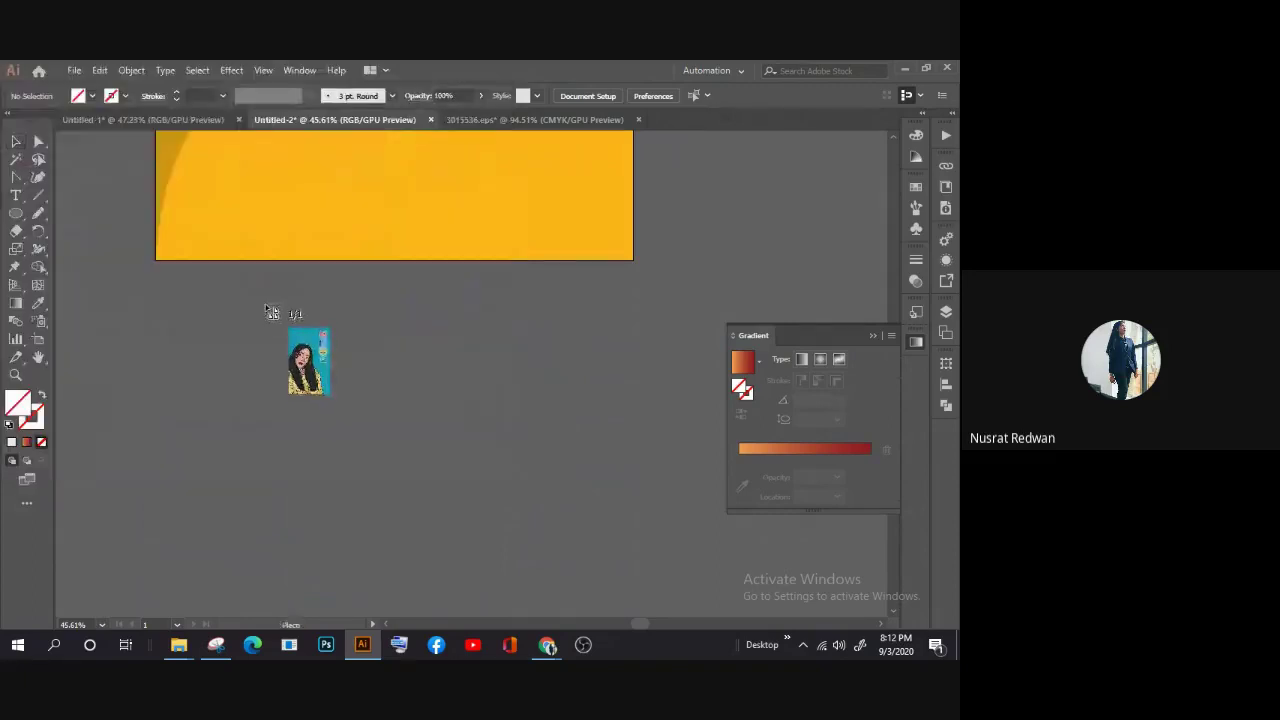
click(271, 312)
scroll(230, 330, down, 3)
scroll(220, 345, down, 1)
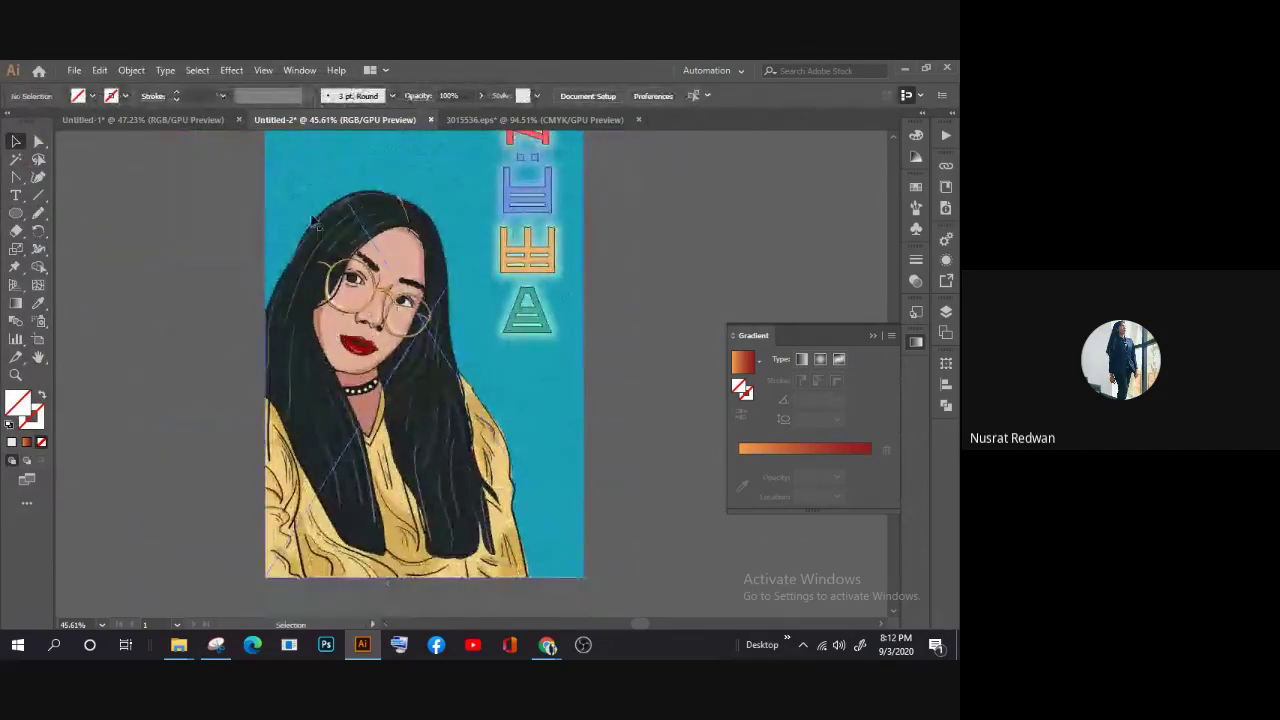
Step: Draw a light-grey circle over the woman's face
key(l)
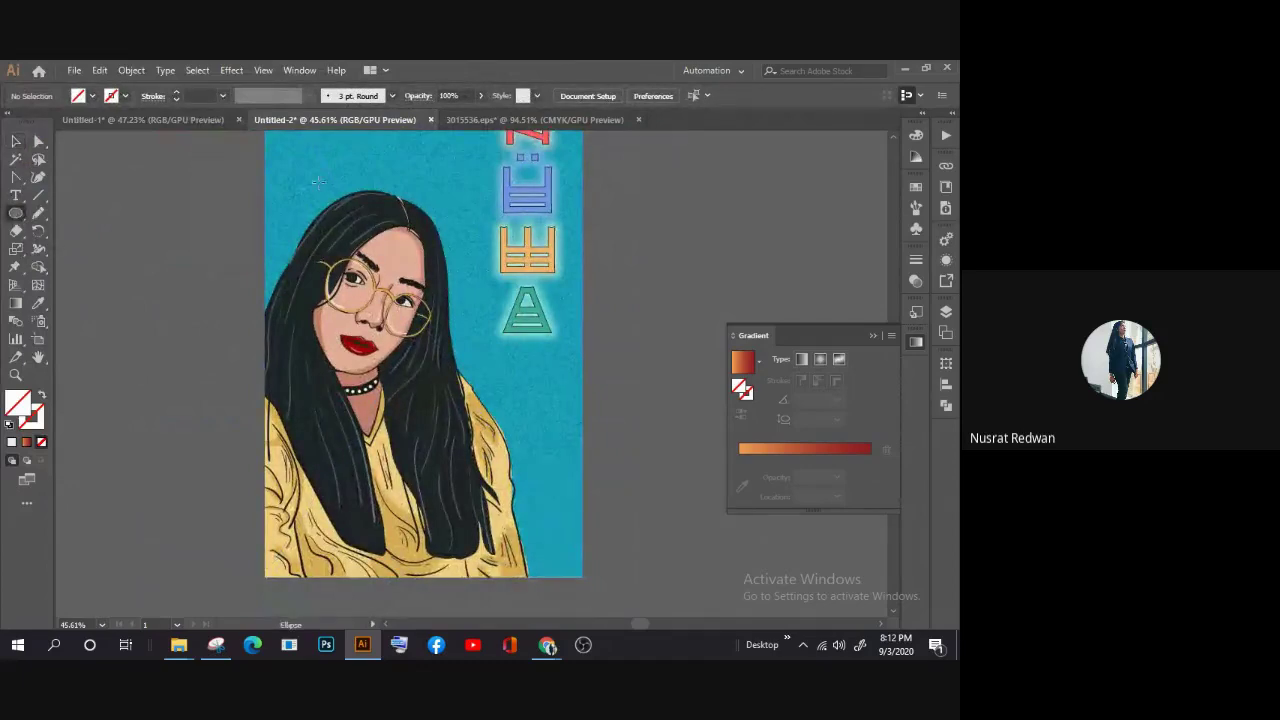
mouse_move(285, 180)
mouse_down()
mouse_move(455, 400)
mouse_move(523, 408)
mouse_up()
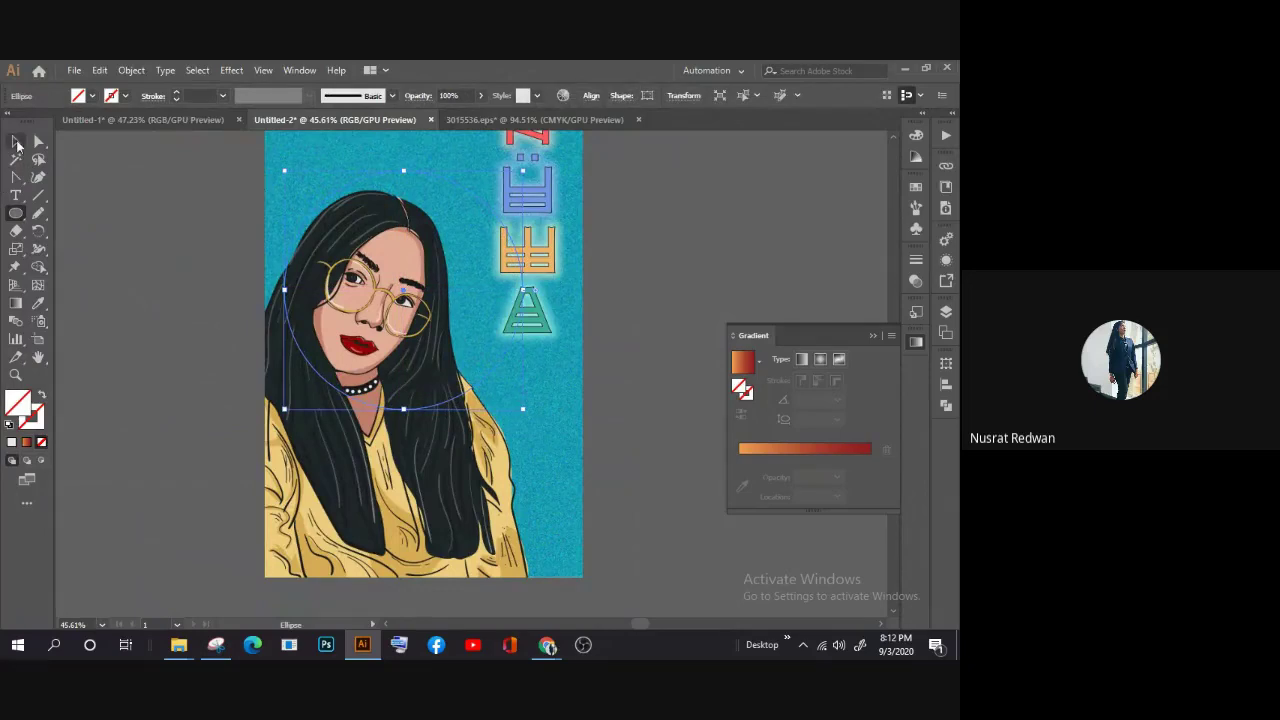
click(16, 141)
click(12, 443)
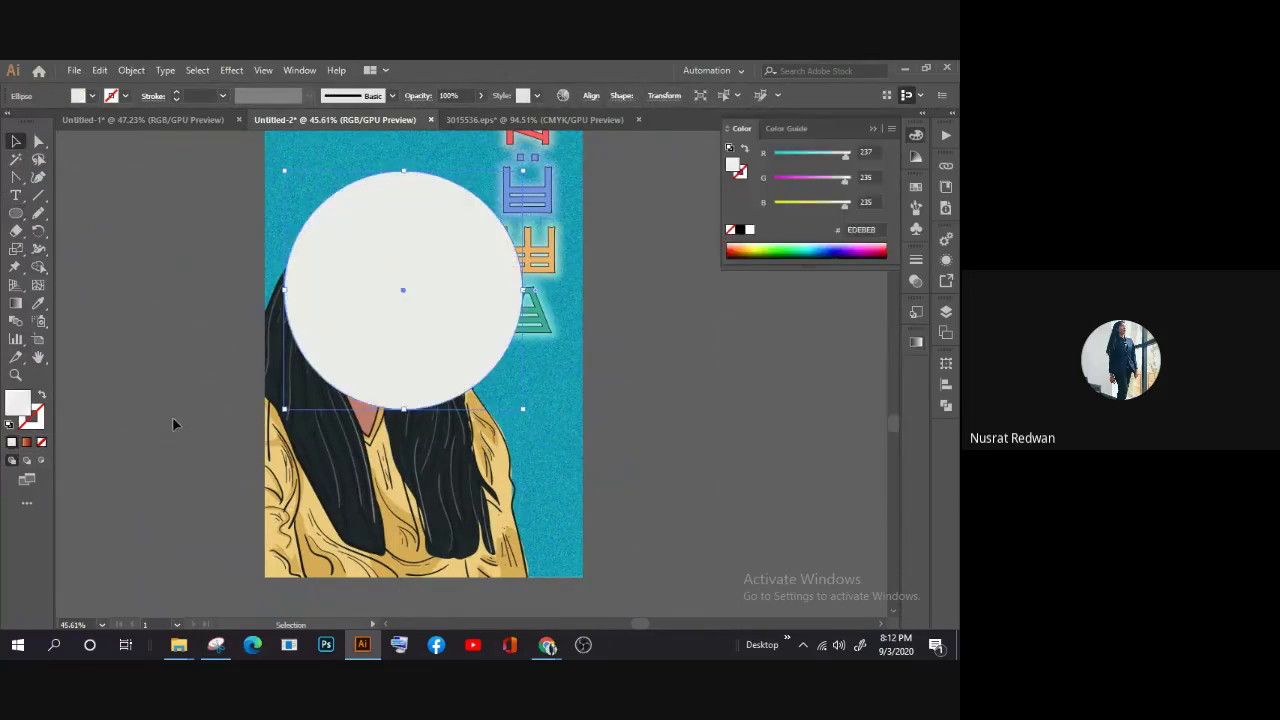
drag(361, 348, 341, 366)
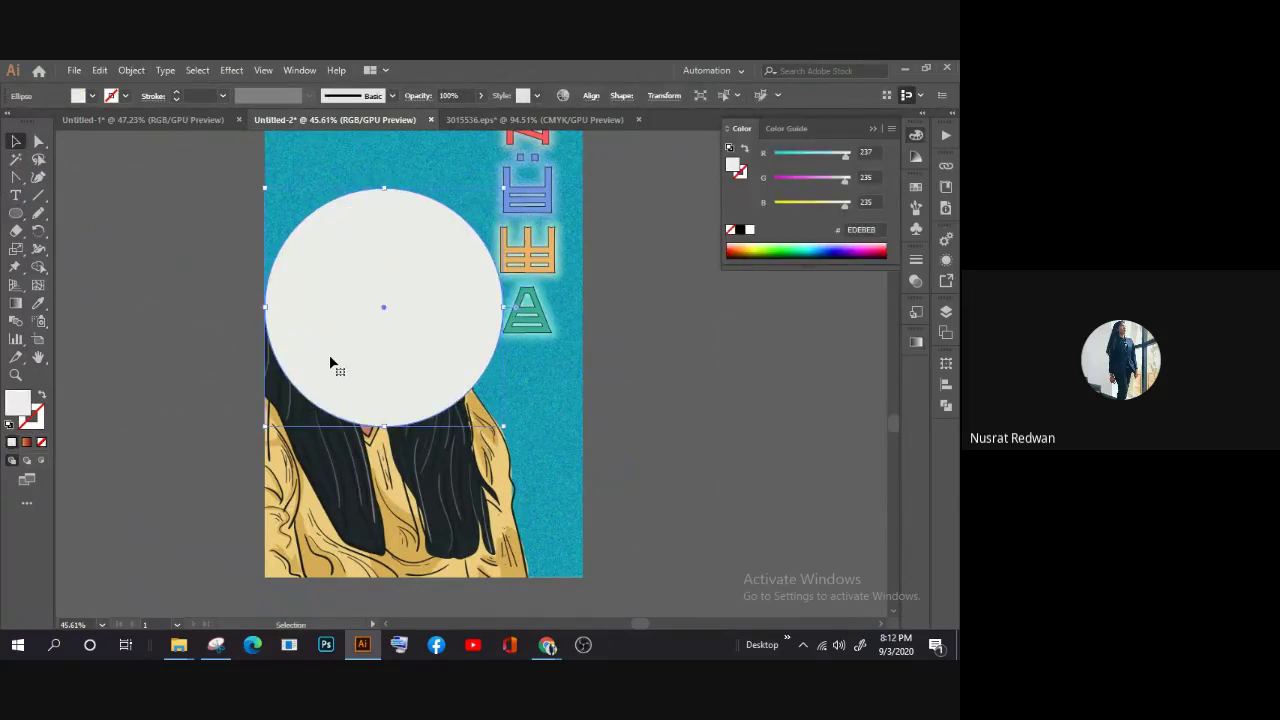
click(149, 283)
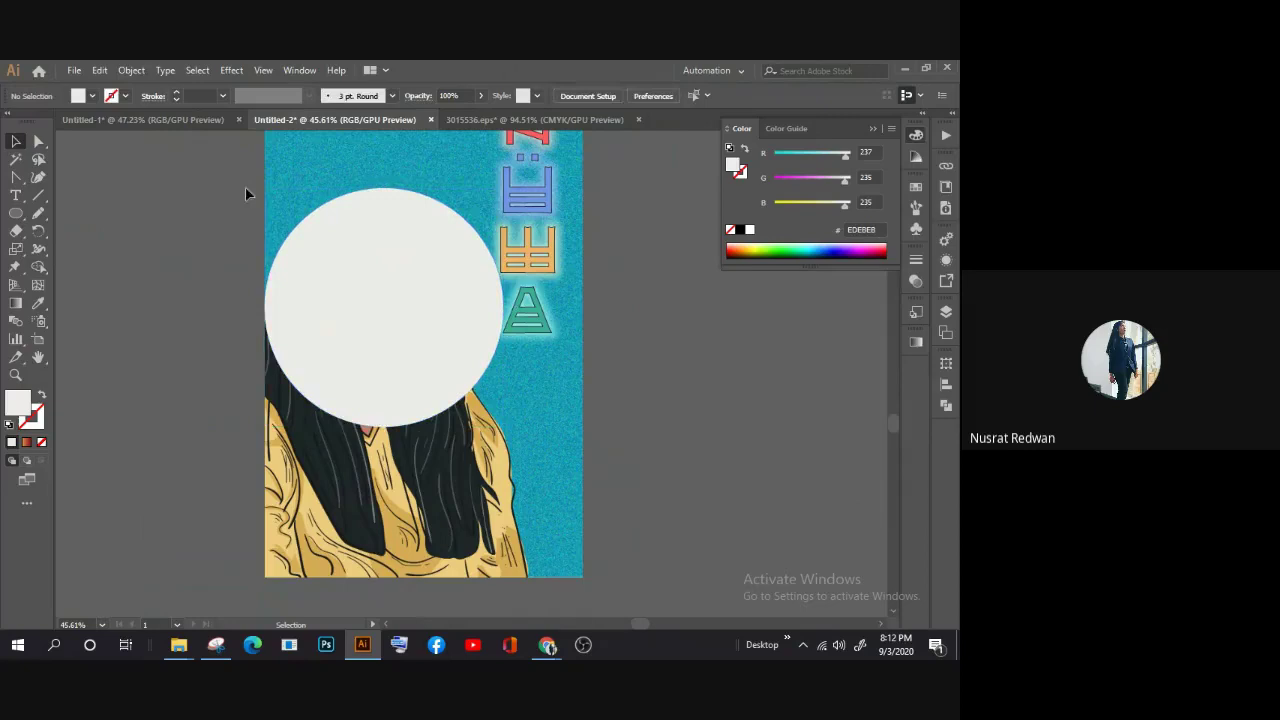
Step: Clip the portrait to the circle with a clipping mask, then undo the crop
click(327, 333)
click(170, 276)
click(306, 177)
shift+click(321, 288)
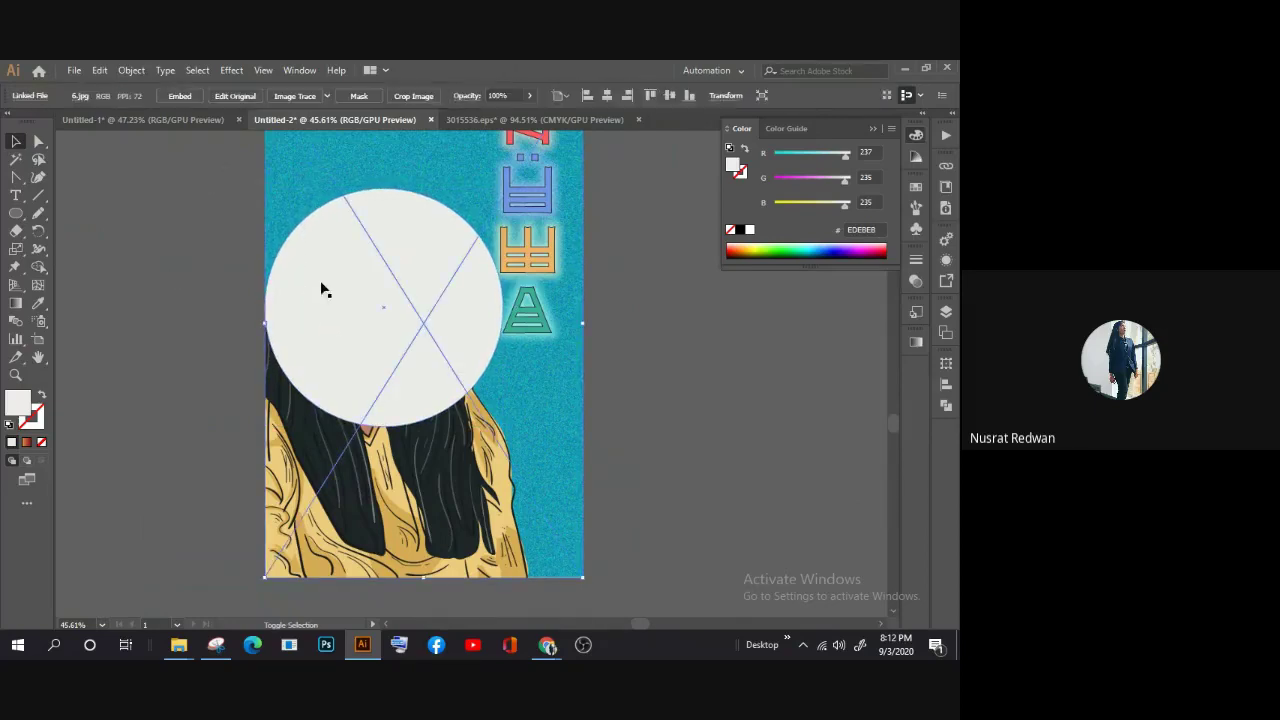
click(156, 270)
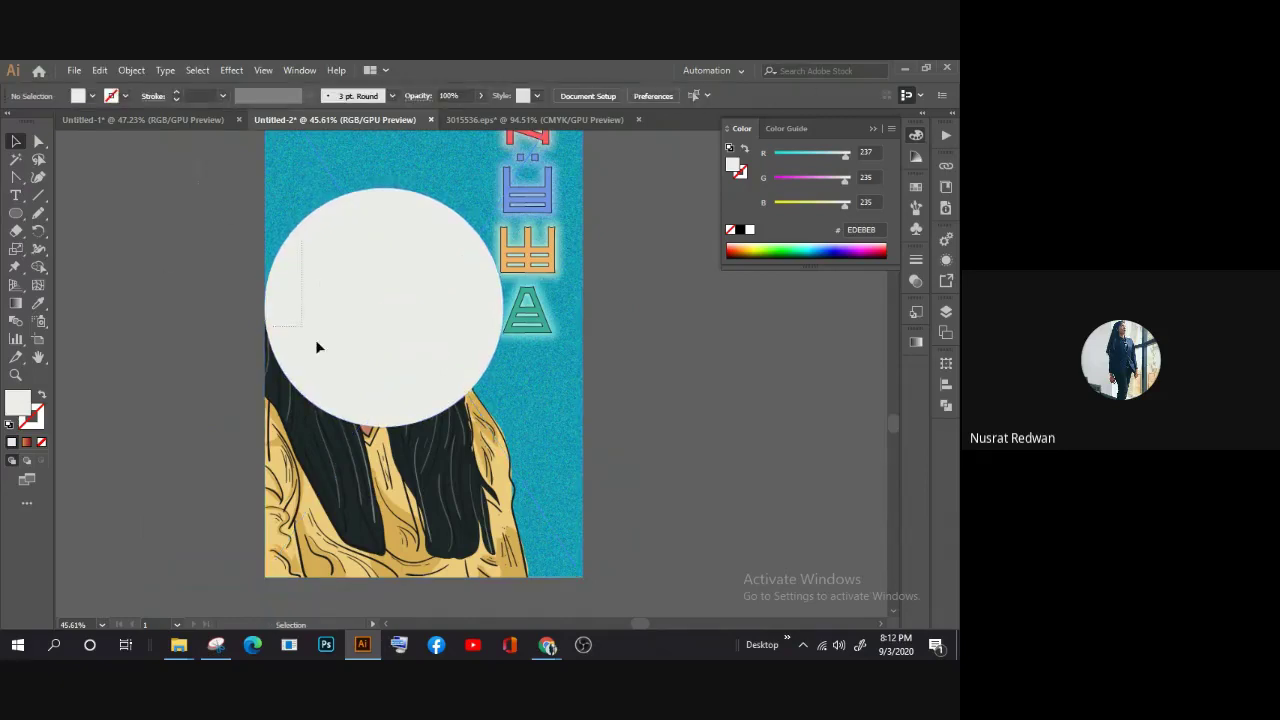
click(357, 401)
shift+click(316, 290)
right_click(321, 299)
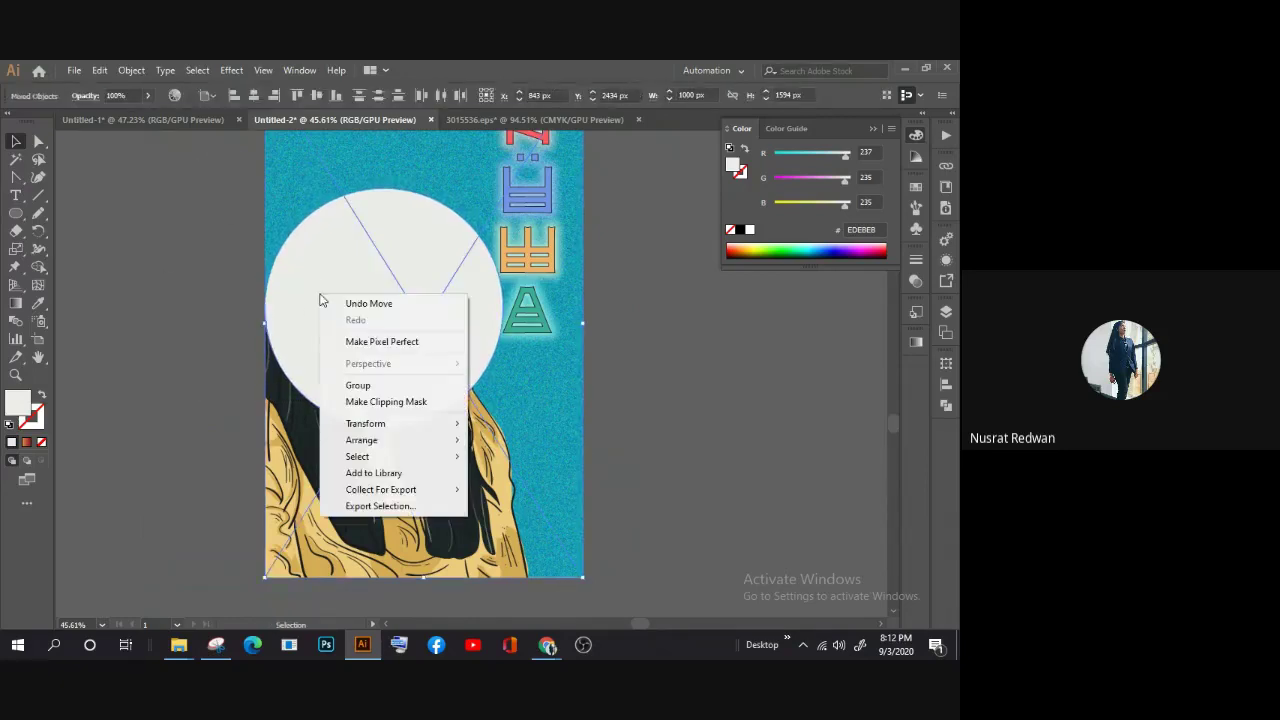
click(357, 402)
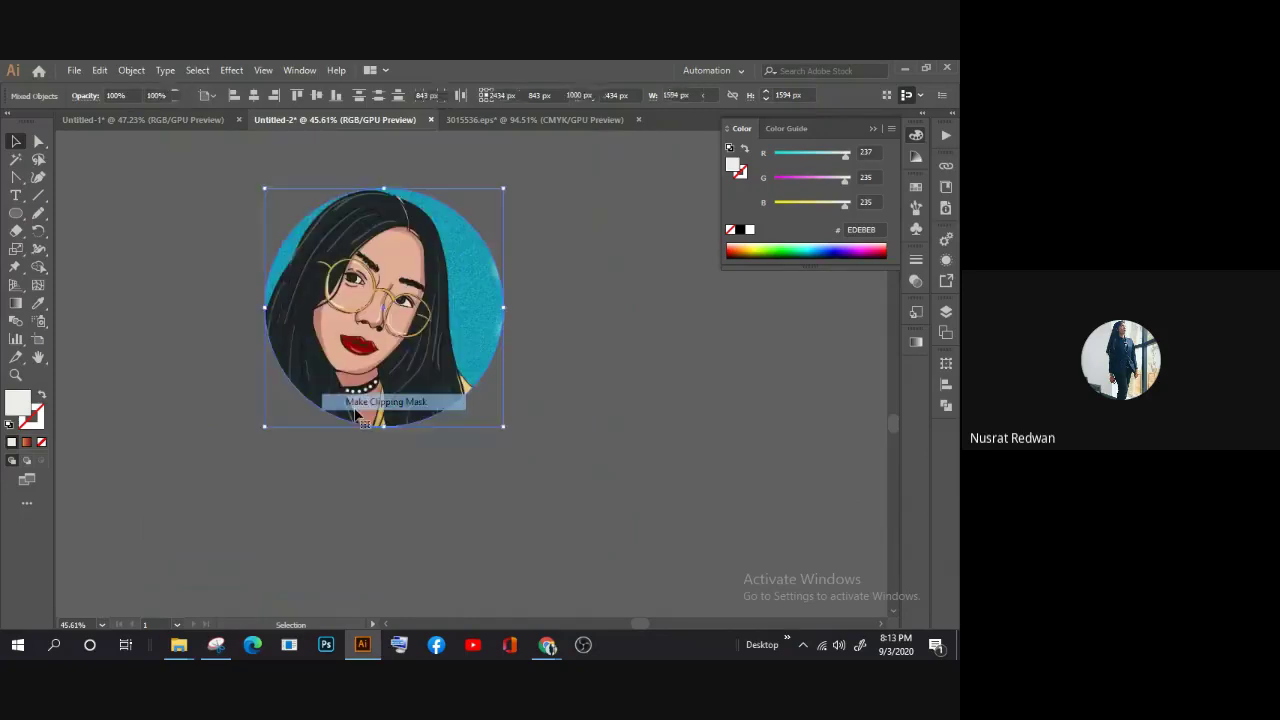
click(190, 407)
scroll(190, 407, up, 2)
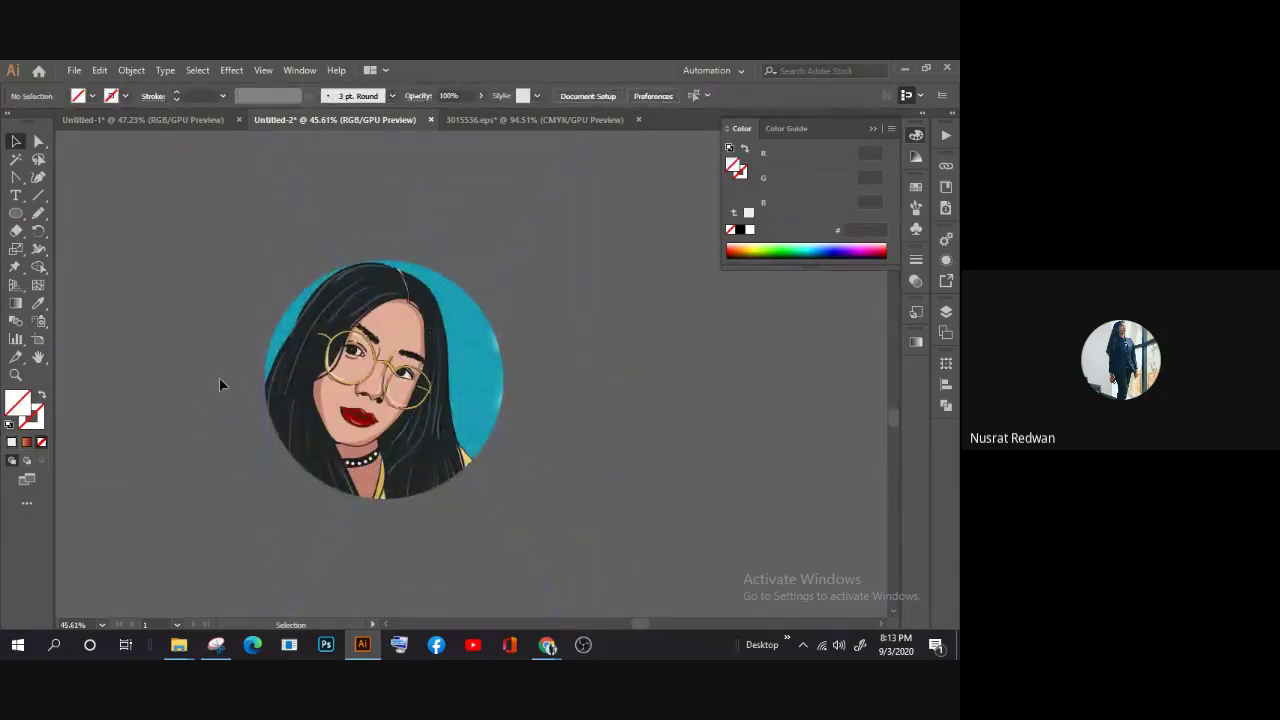
key(ctrl+z)
key(ctrl+z)
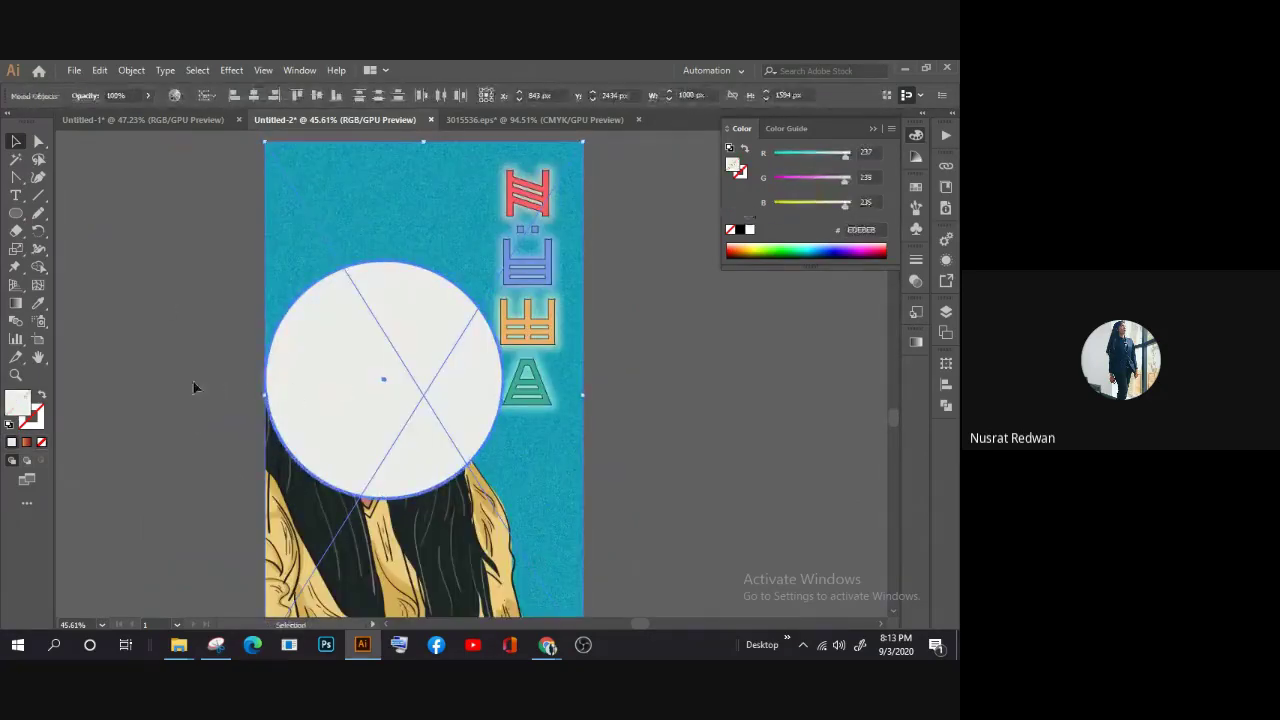
Step: Delete the white circle crop from the portrait
click(192, 385)
key(v)
click(312, 430)
key(Delete)
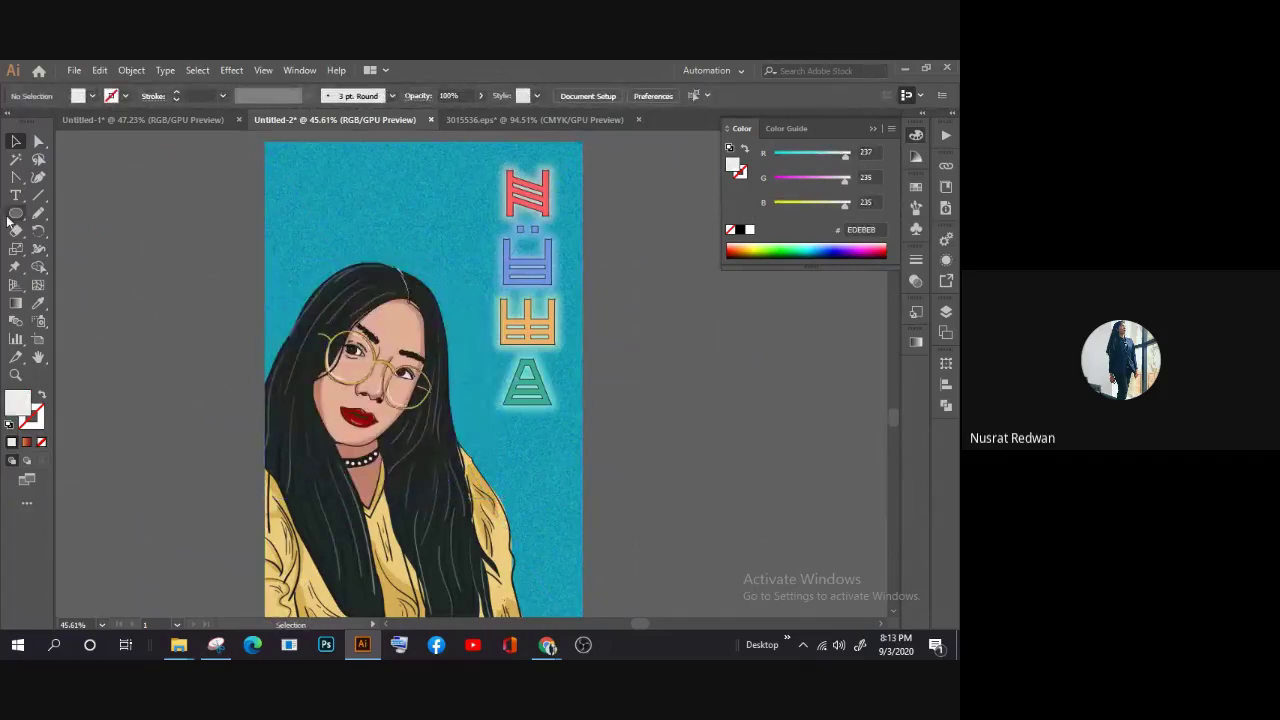
Step: Draw a hexagon with the Polygon tool and position it over the face
drag(15, 213, 72, 270)
click(72, 267)
drag(292, 262, 357, 349)
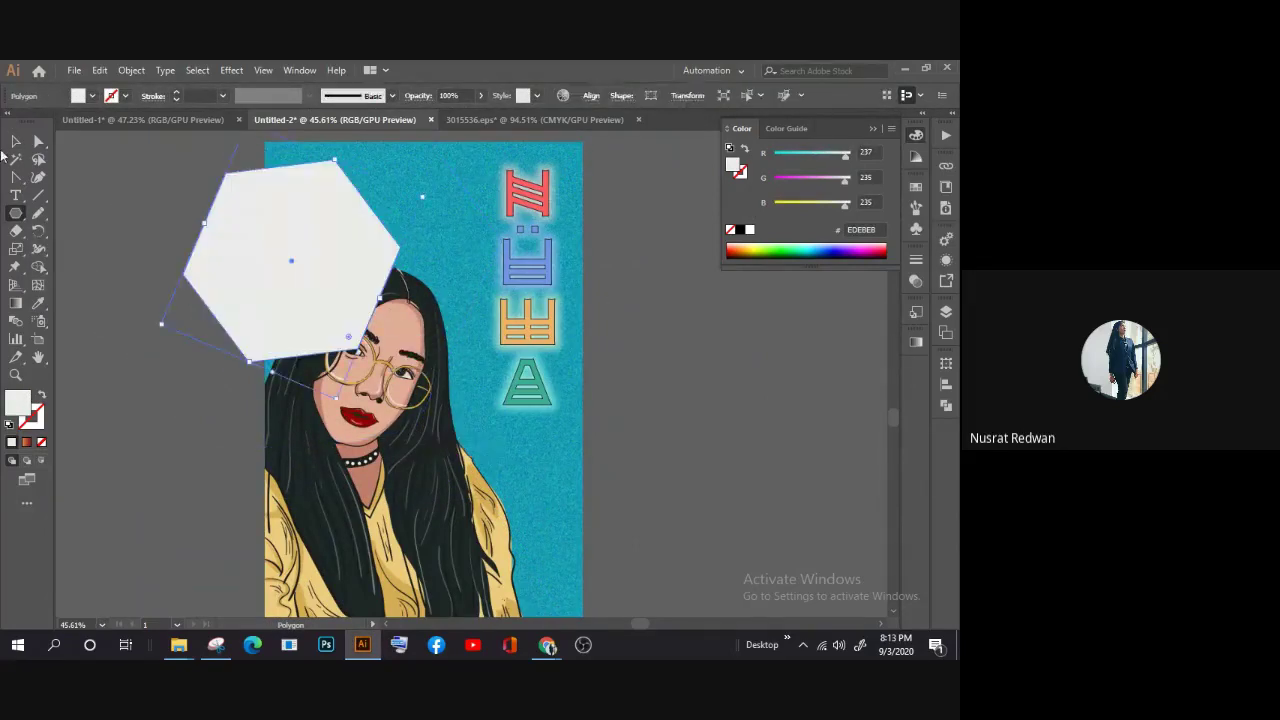
click(15, 141)
drag(287, 263, 380, 350)
Step: Clip the portrait to the hexagon and move the cropped portrait toward the flyer
click(266, 296)
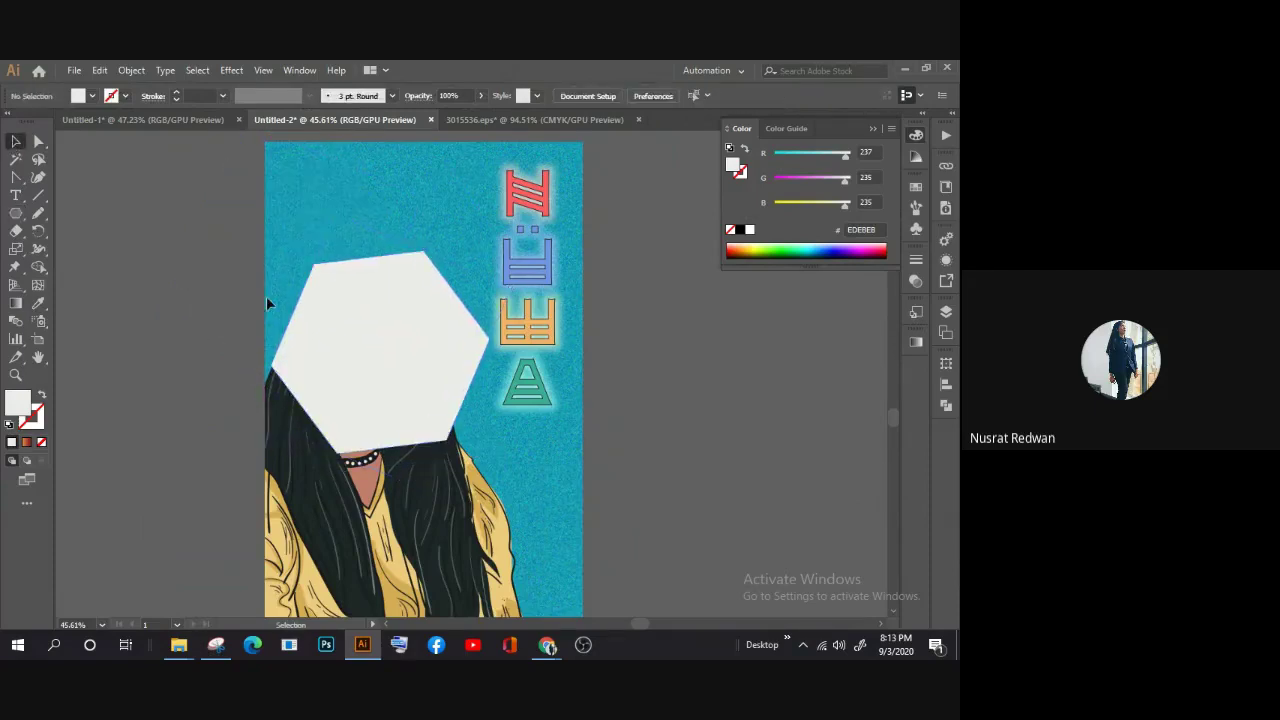
key(ctrl+a)
right_click(380, 210)
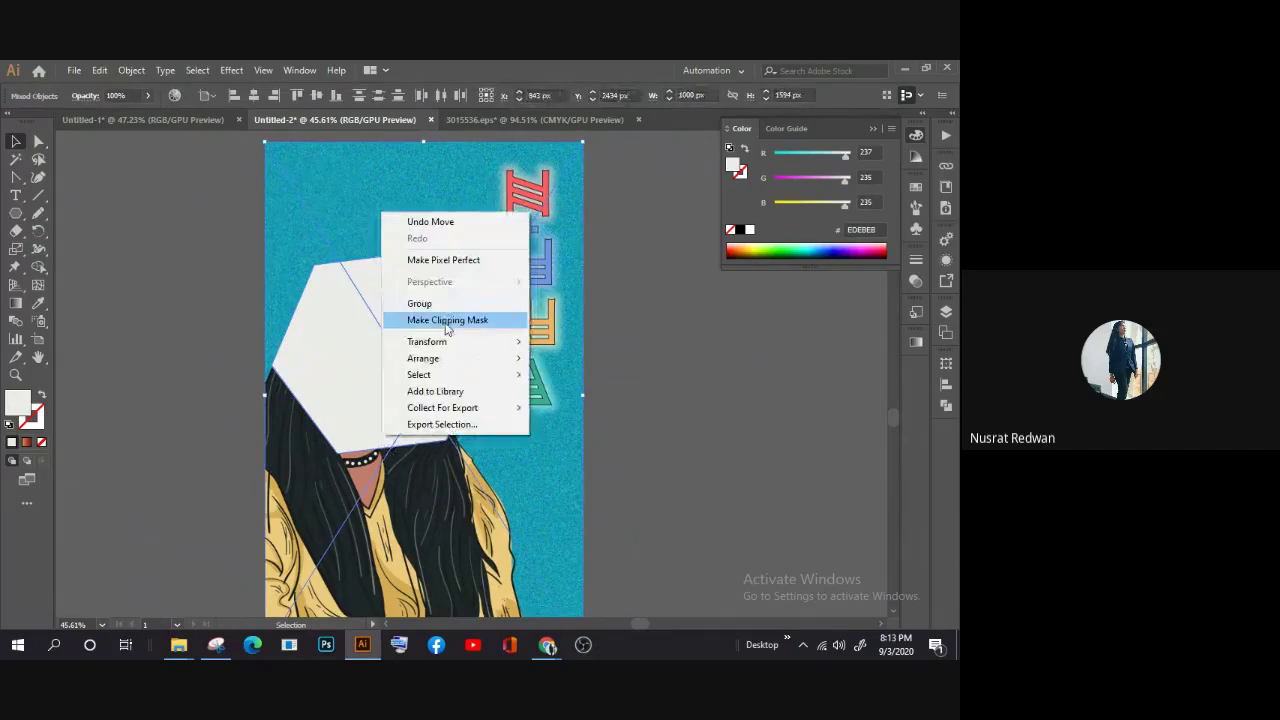
click(443, 320)
click(544, 462)
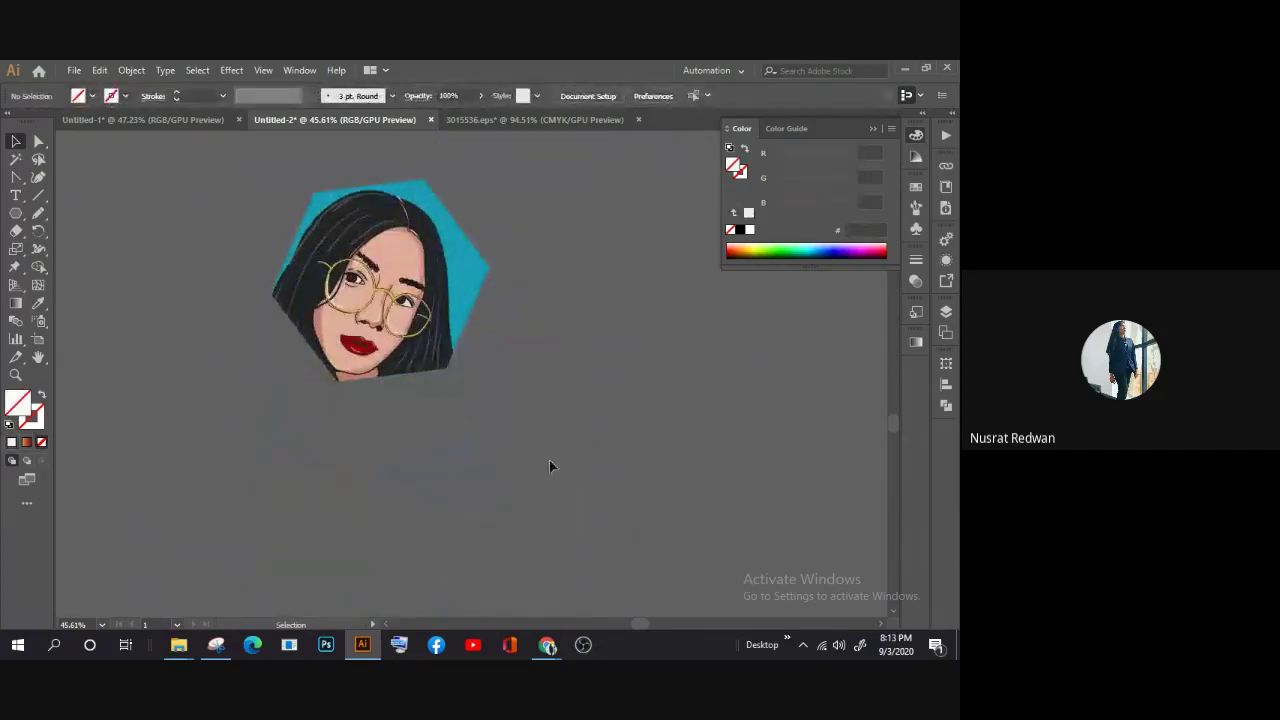
mouse_move(296, 334)
mouse_down()
mouse_move(349, 268)
mouse_move(391, 503)
mouse_up()
Step: Delete the hexagon portrait and zoom out to see the whole wave artboard
key(Delete)
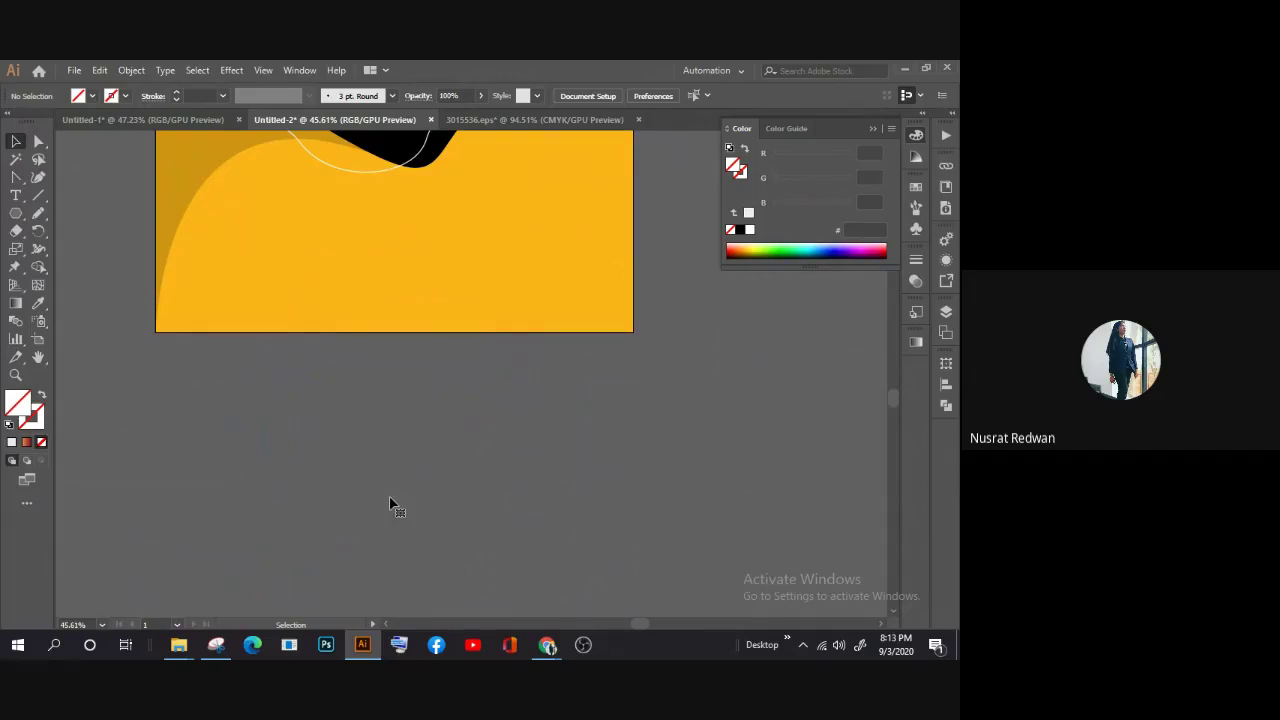
scroll(390, 500, up, 2)
scroll(390, 495, up, 5)
key(z)
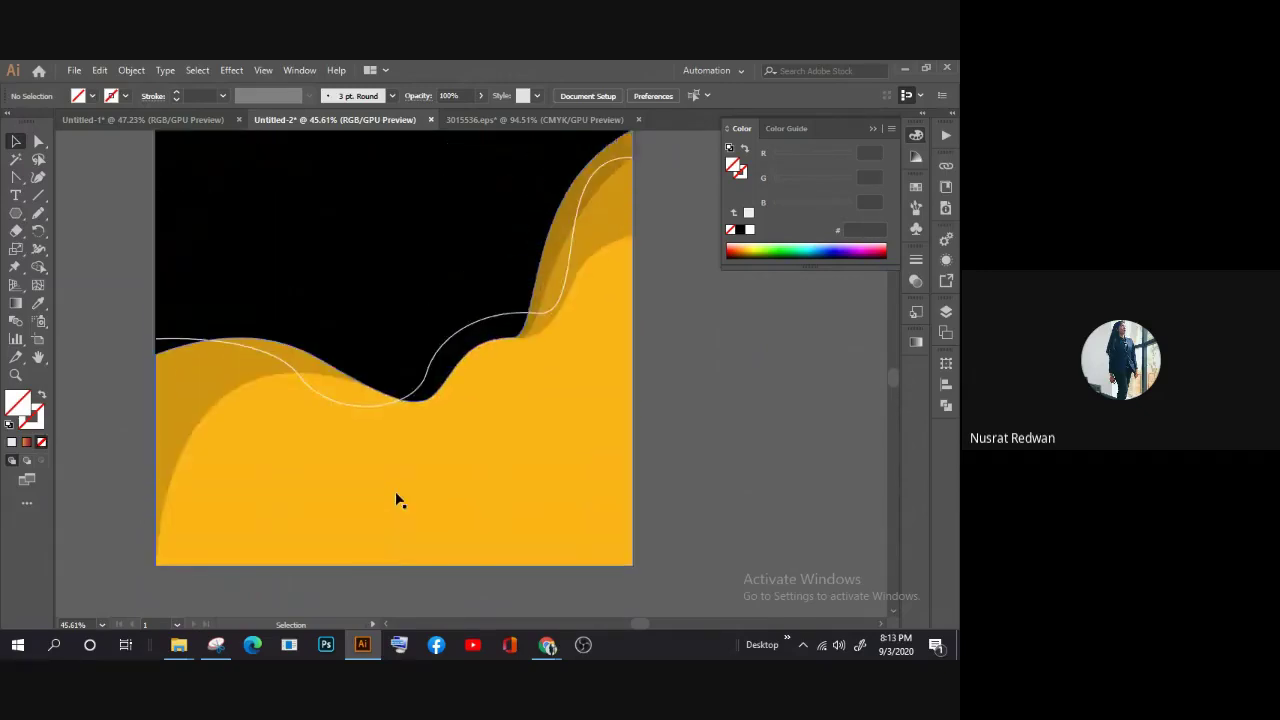
scroll(394, 500, up, 2)
drag(433, 358, 403, 383)
scroll(343, 197, up, 1)
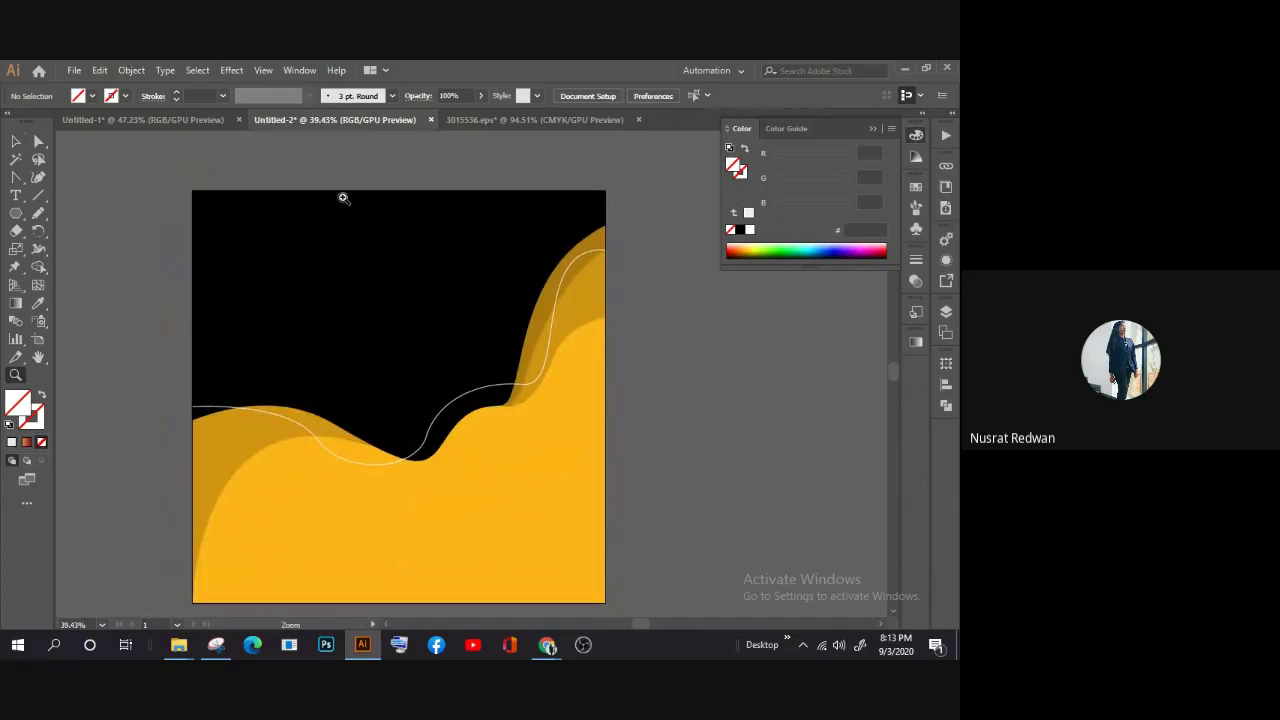
Step: Close 3015536.eps without saving and switch to the Untitled-1 document
click(461, 122)
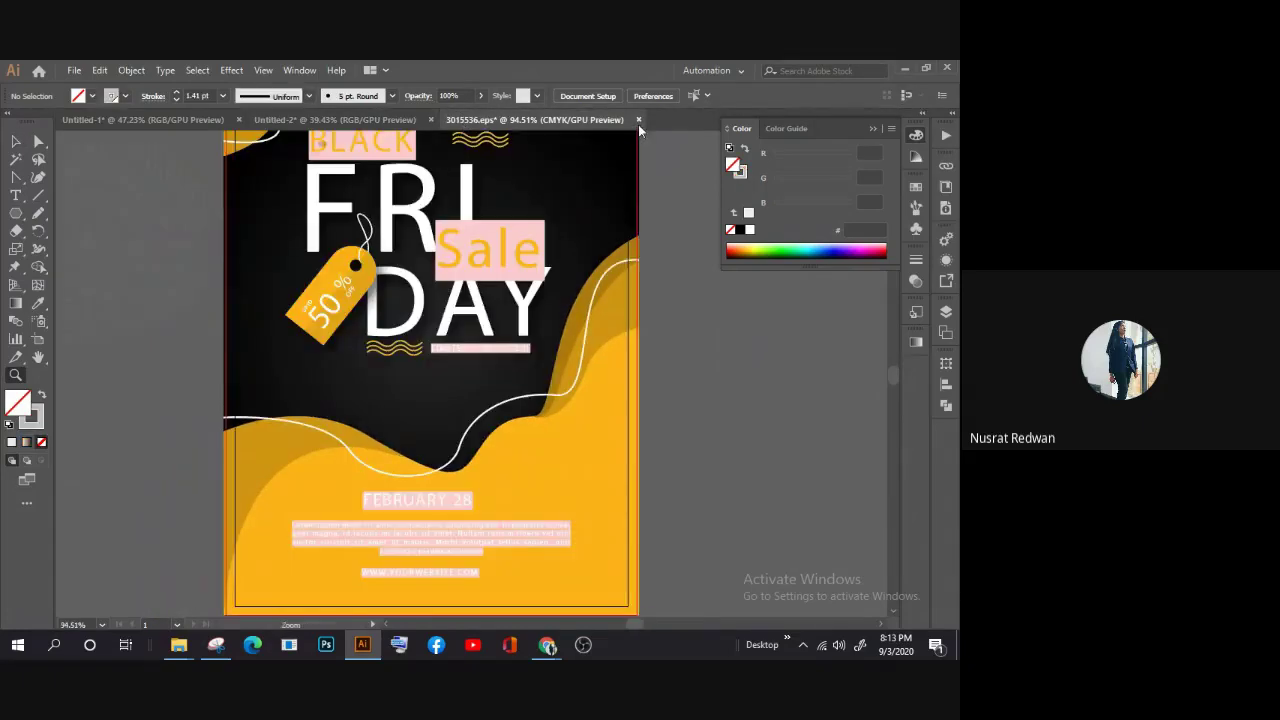
click(638, 120)
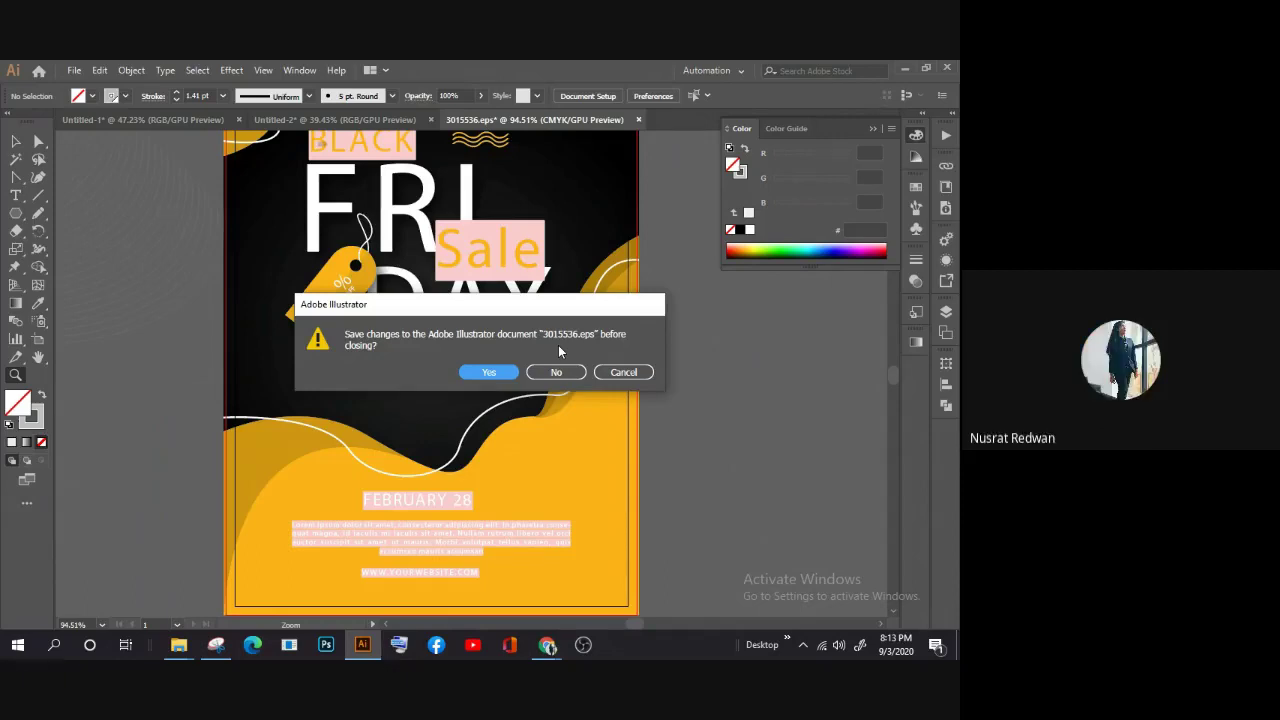
click(559, 372)
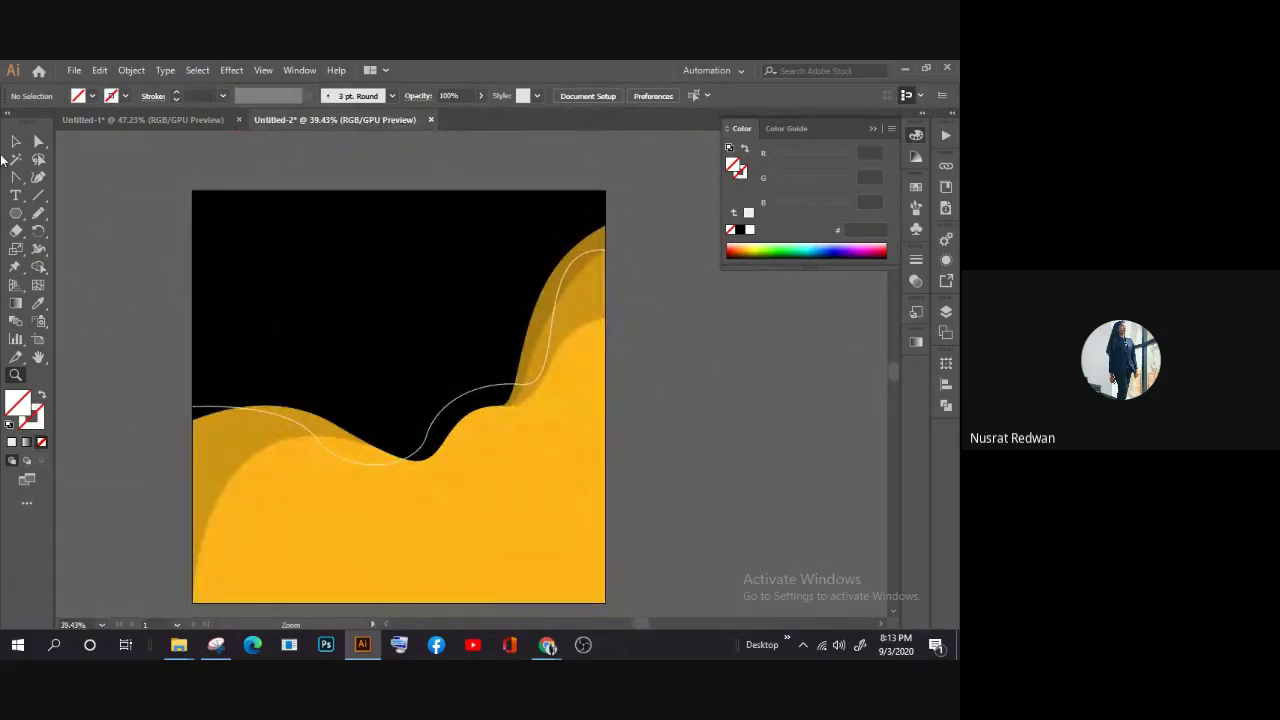
click(133, 118)
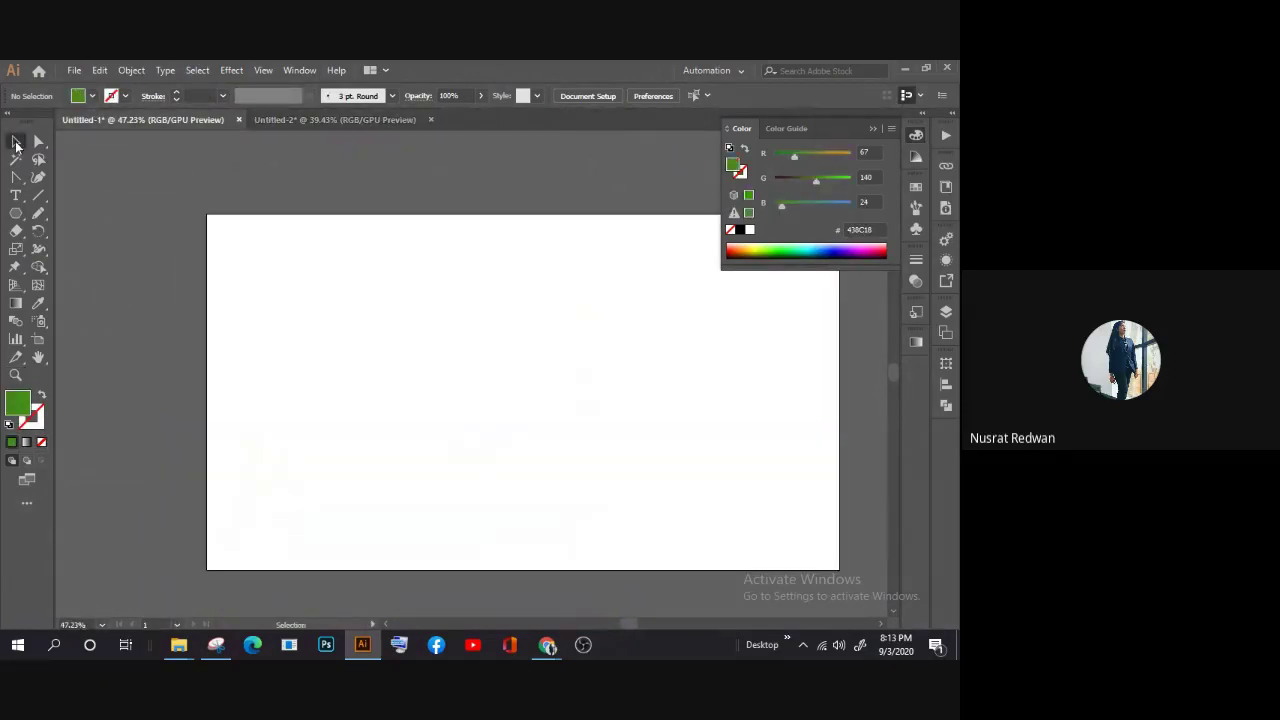
click(16, 213)
click(100, 214)
drag(234, 222, 773, 567)
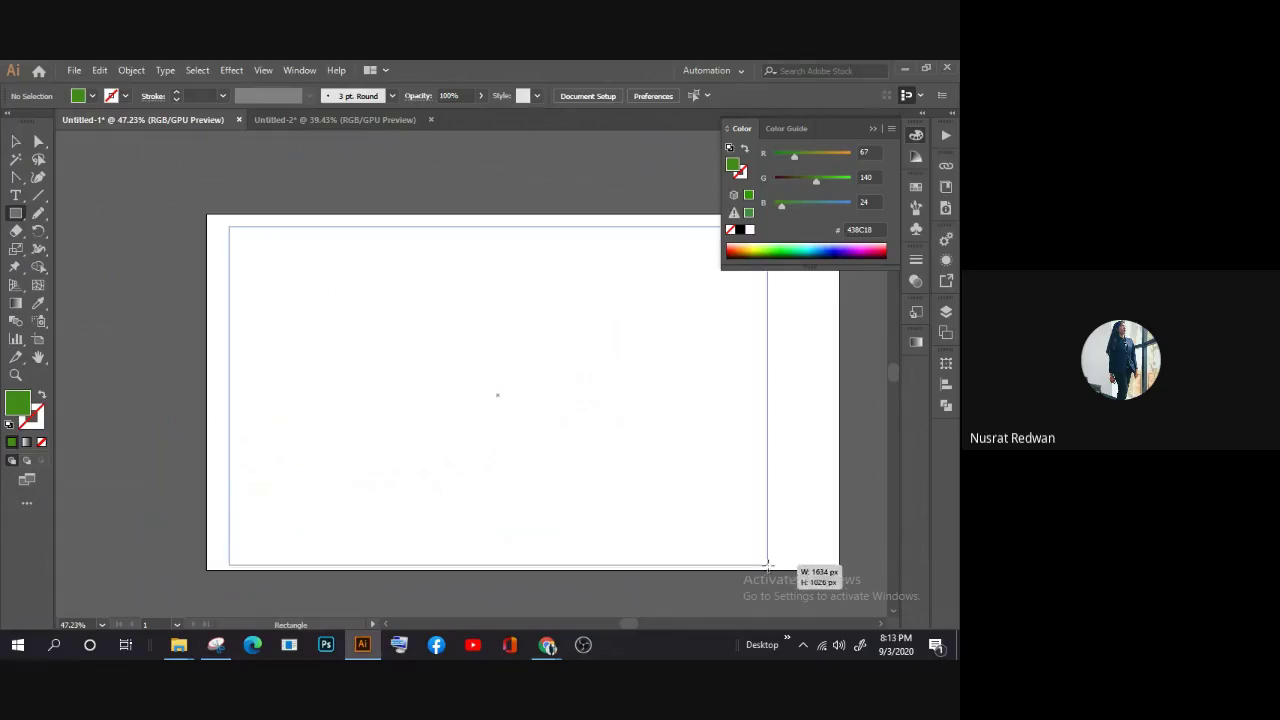
click(14, 147)
click(230, 69)
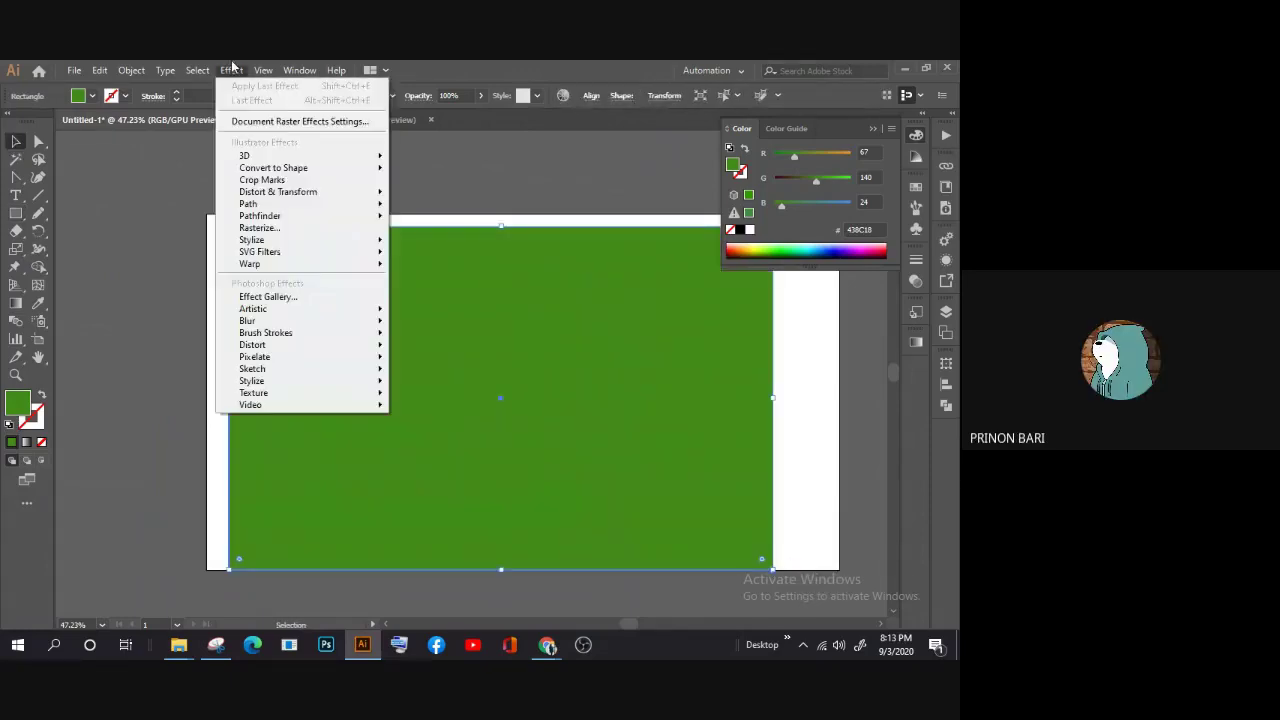
click(125, 241)
click(408, 314)
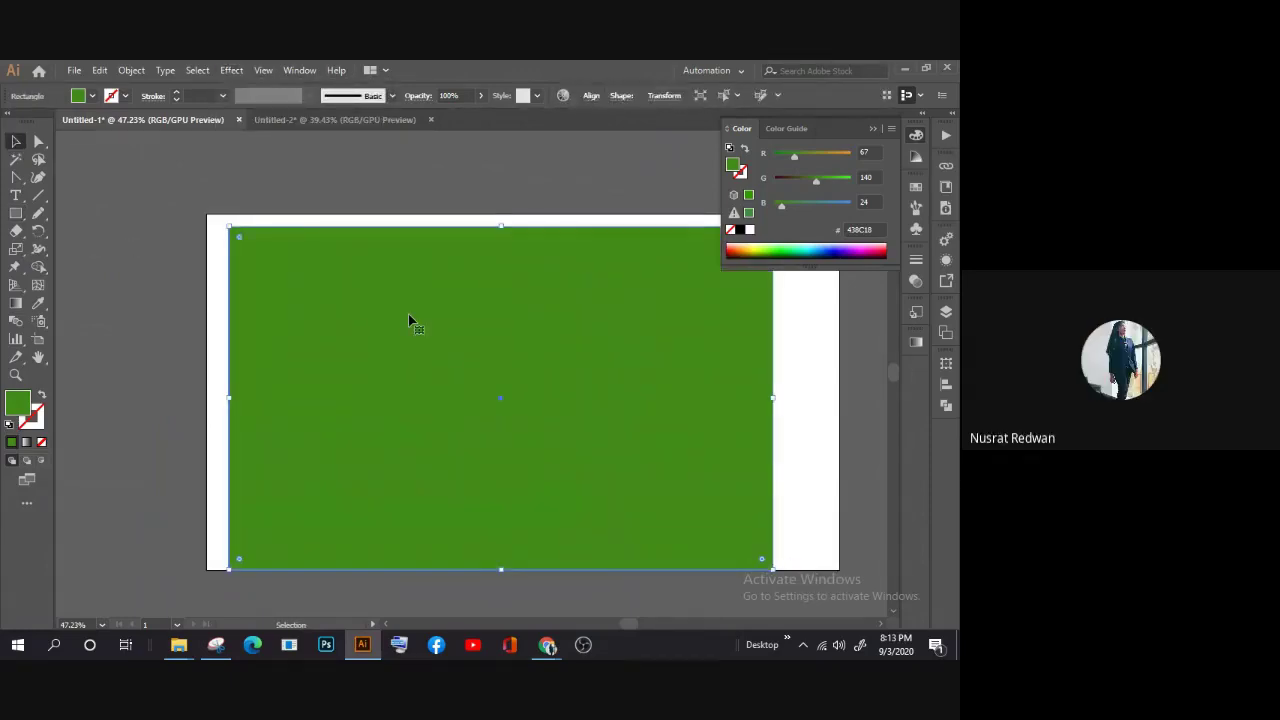
key(Delete)
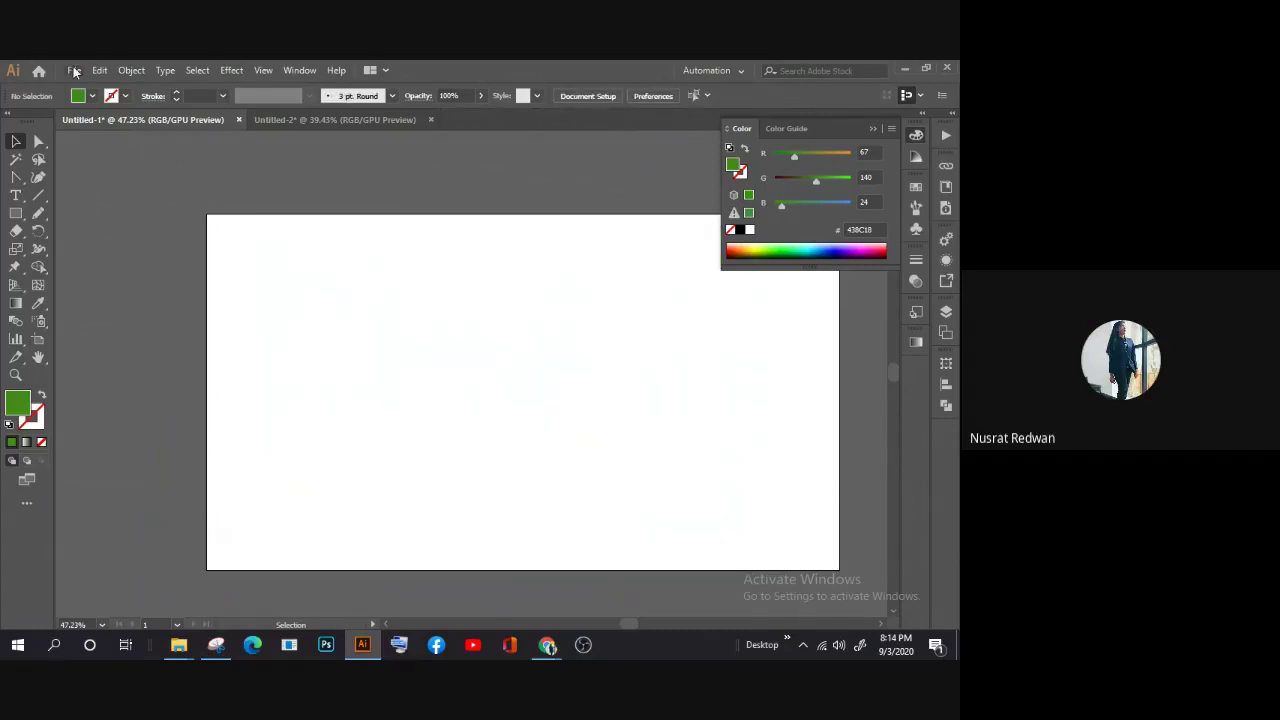
click(334, 119)
key(a)
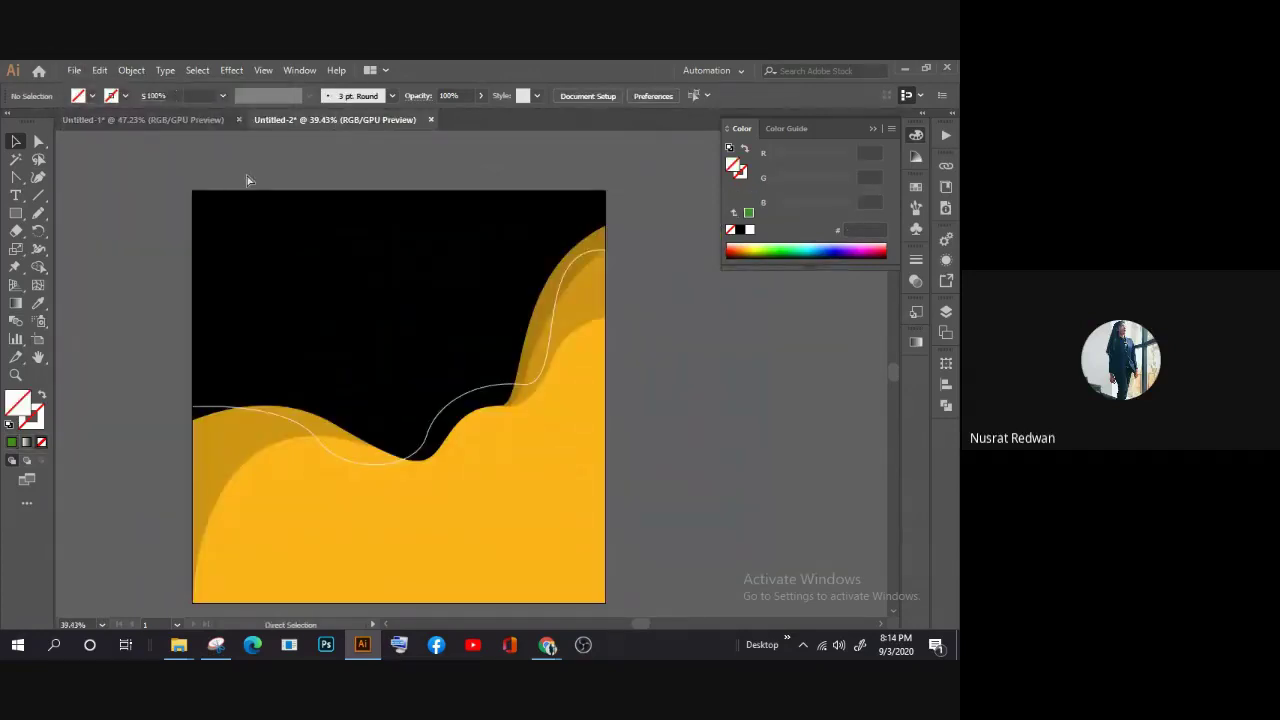
scroll(249, 185, down, 2)
scroll(249, 194, down, 2)
scroll(240, 250, down, 6)
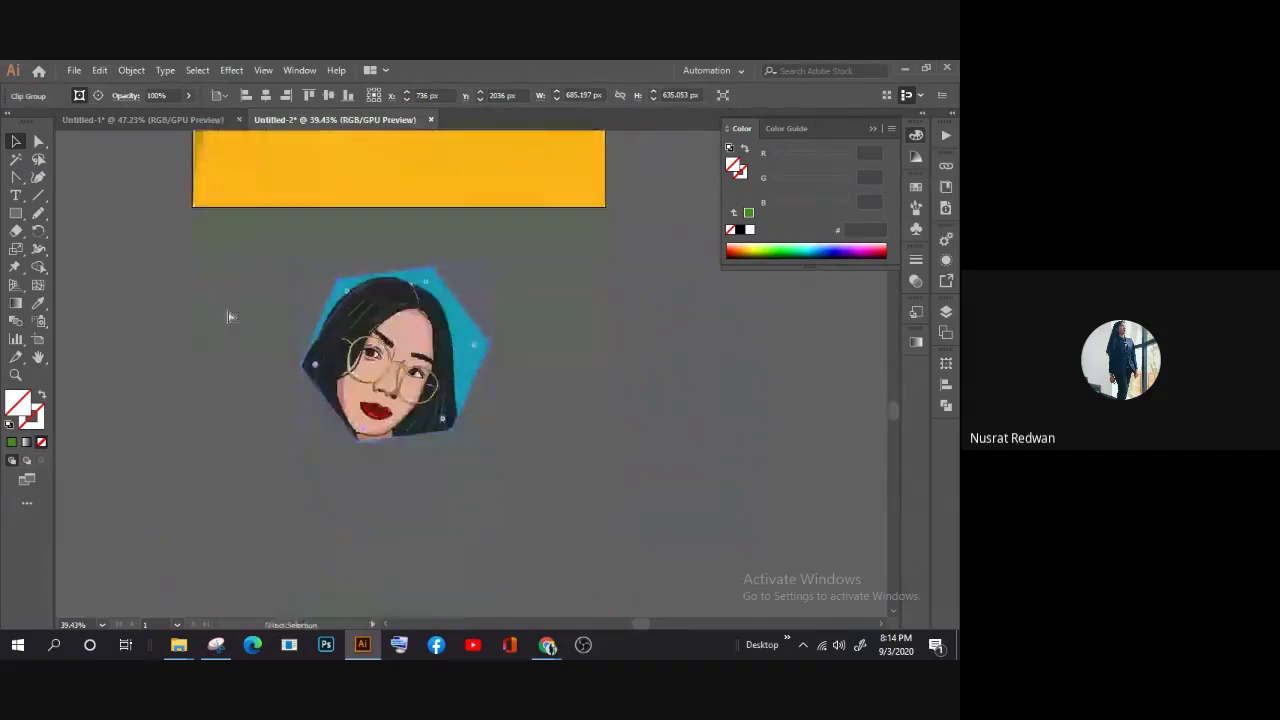
key(ctrl+z)
key(ctrl+z)
right_click(380, 366)
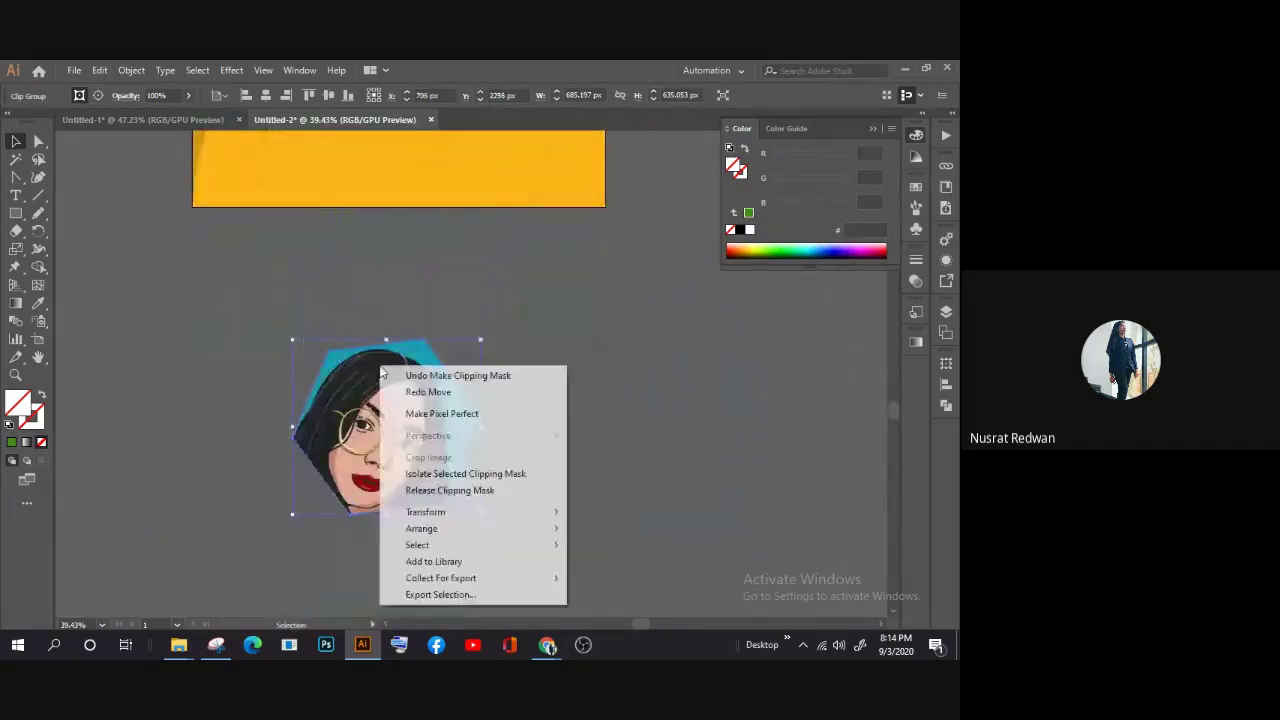
click(482, 502)
scroll(610, 423, down, 2)
drag(625, 375, 272, 506)
scroll(169, 348, up, 2)
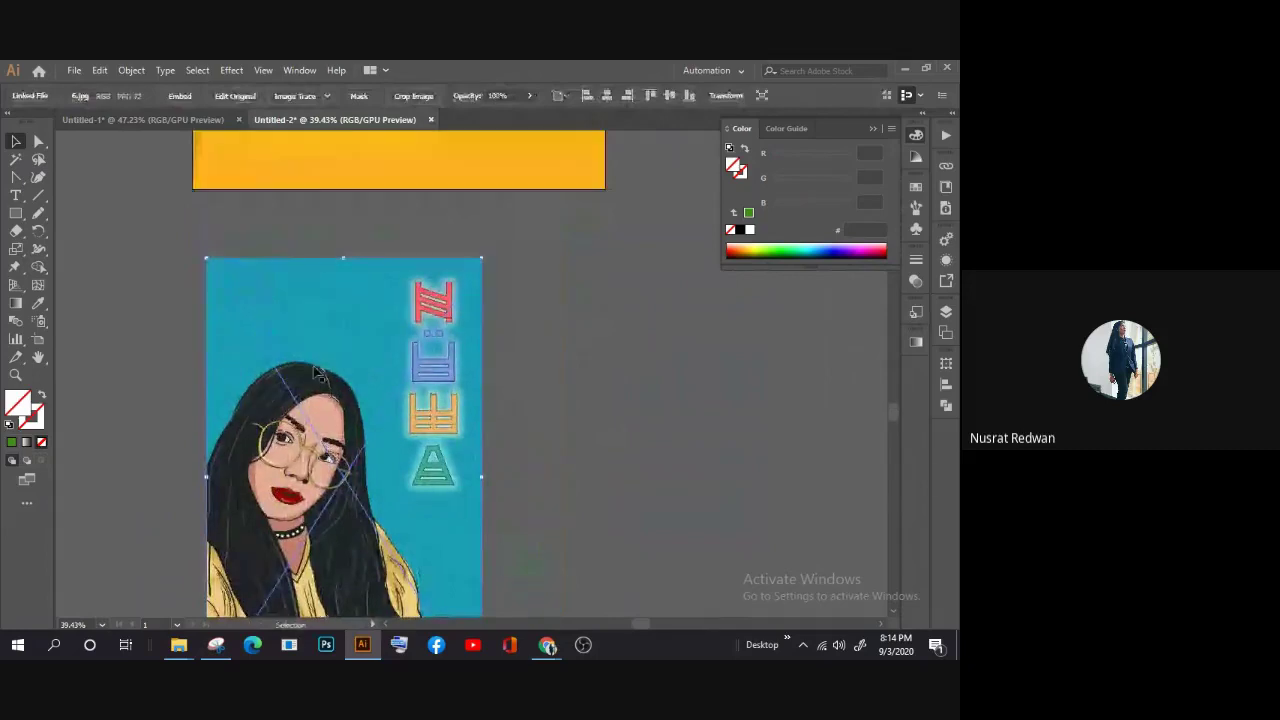
click(169, 348)
scroll(210, 383, up, 2)
key(z)
drag(278, 404, 548, 461)
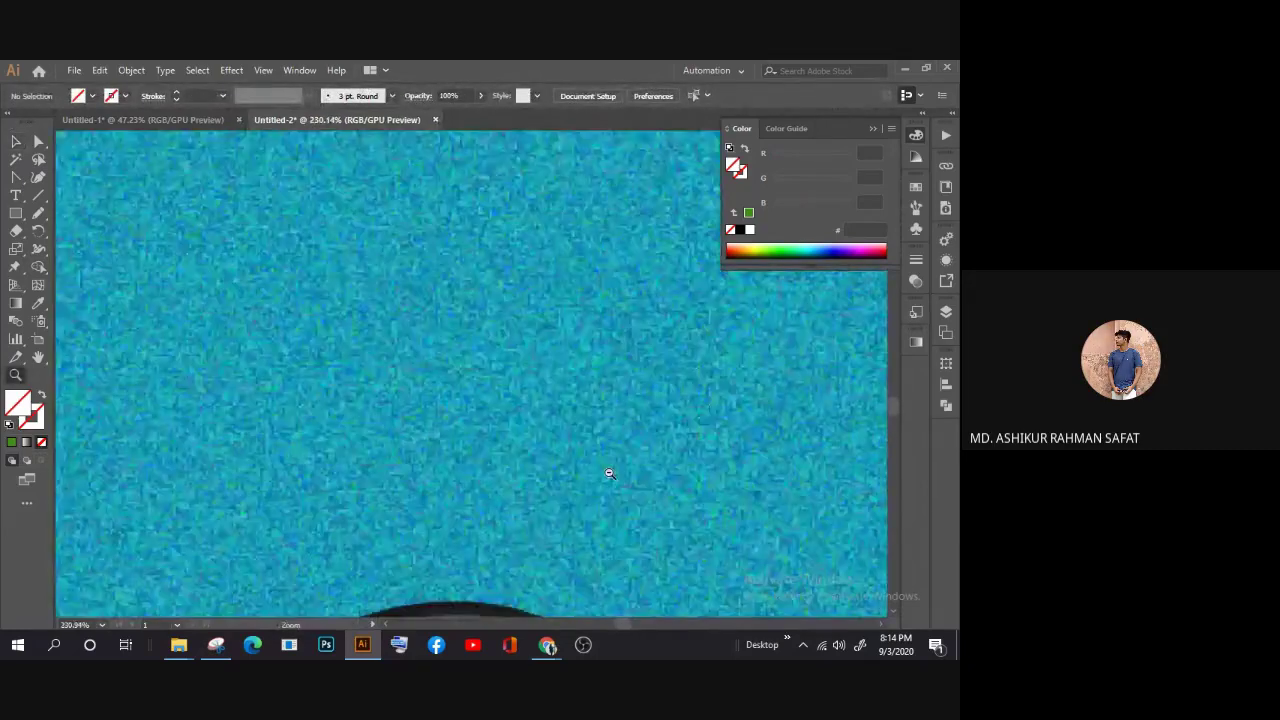
drag(608, 474, 93, 323)
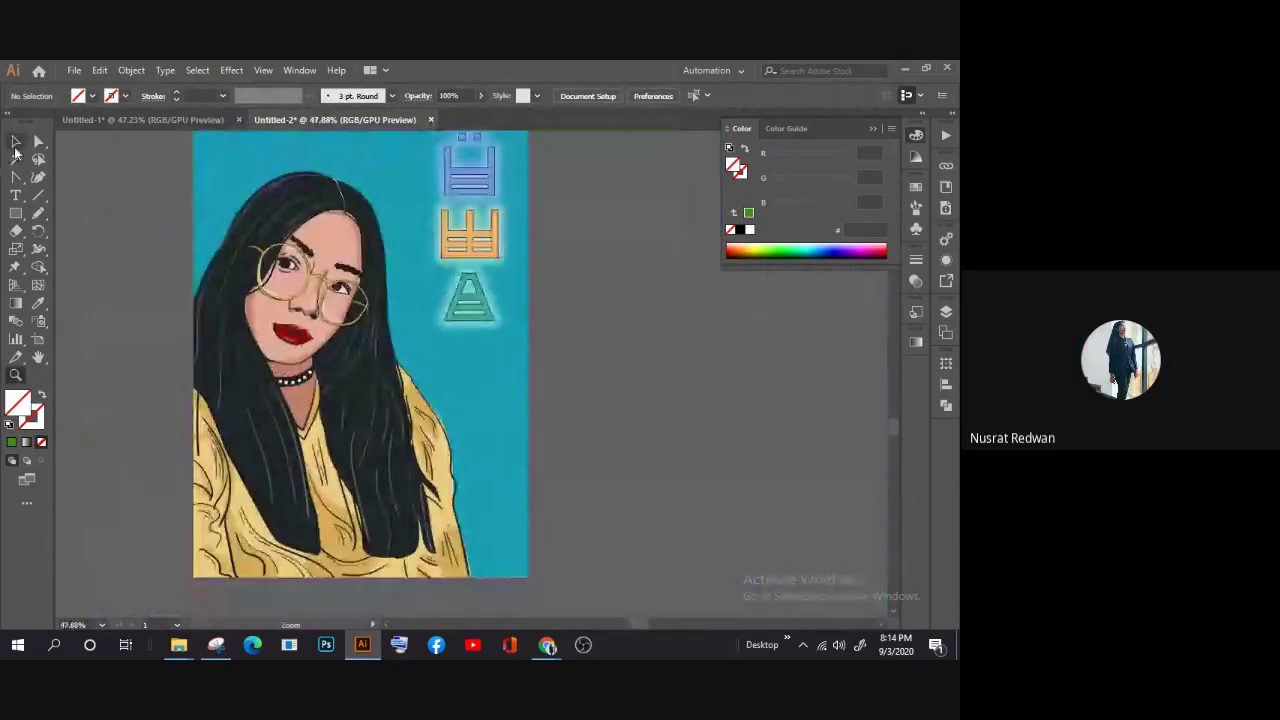
click(15, 141)
Step: Draw a square right of the portrait, filled with the eyedropped background blue
click(15, 213)
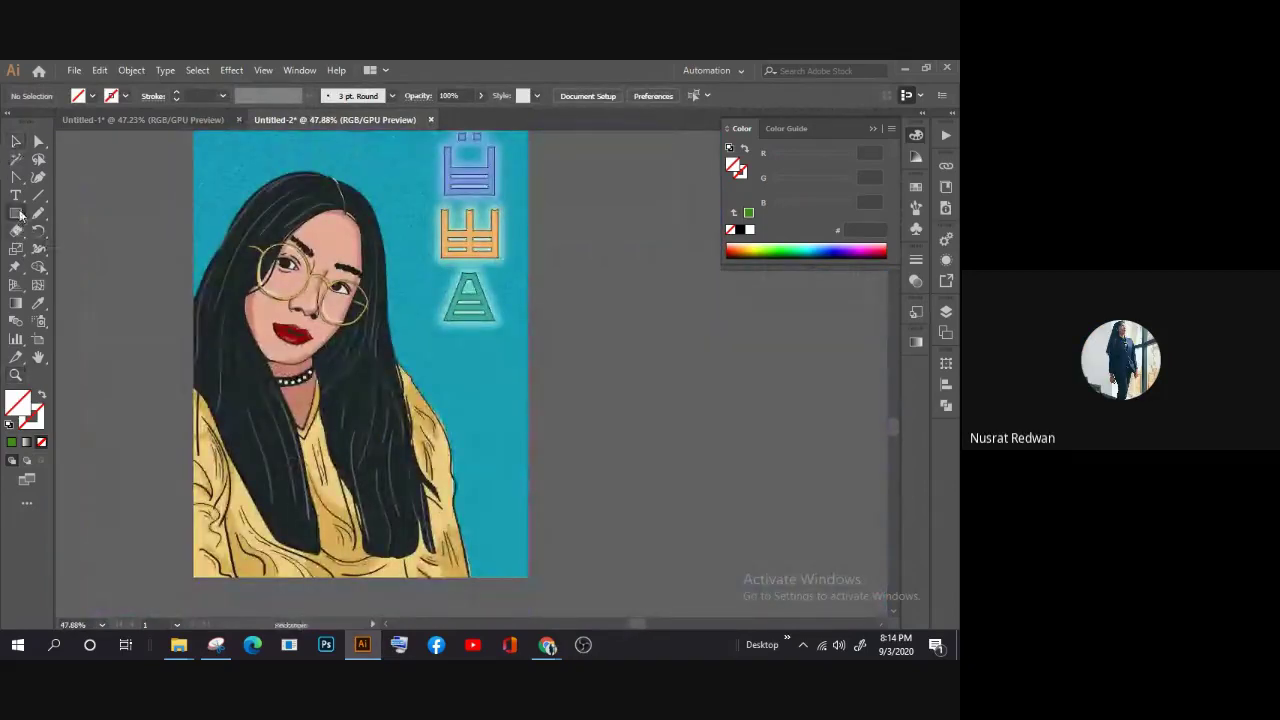
drag(547, 300, 722, 458)
click(11, 441)
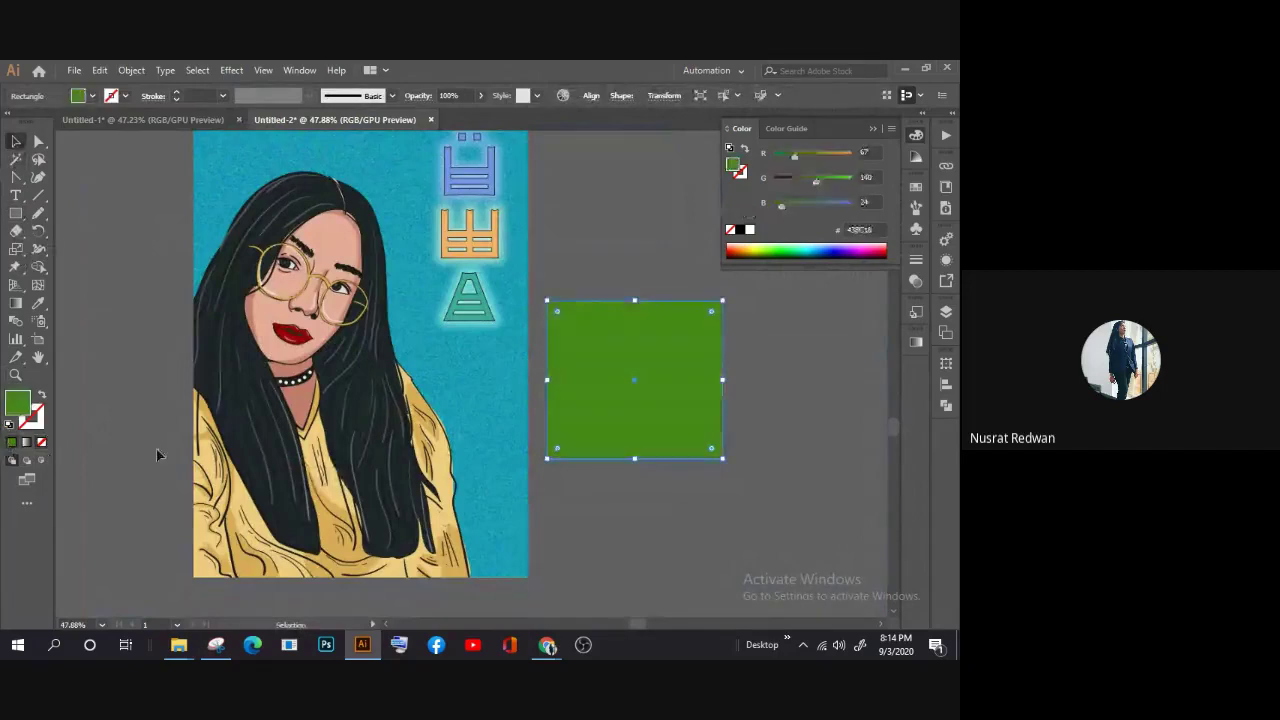
click(398, 335)
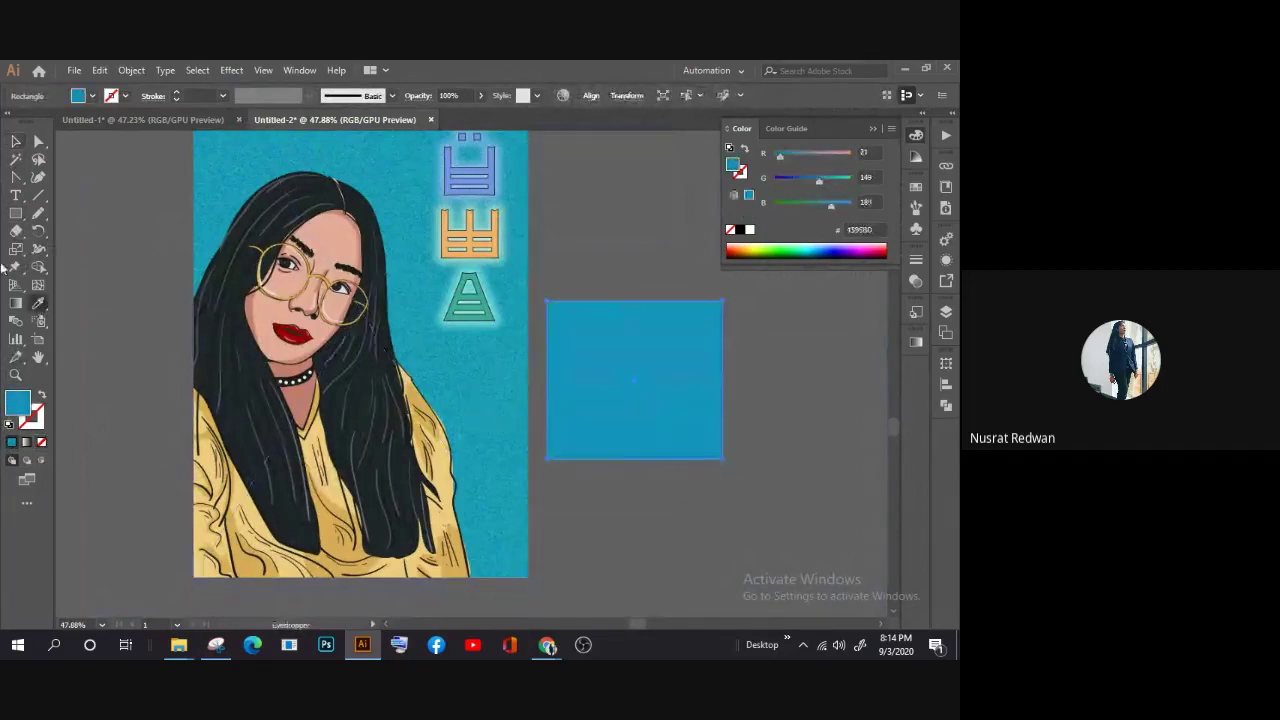
click(16, 141)
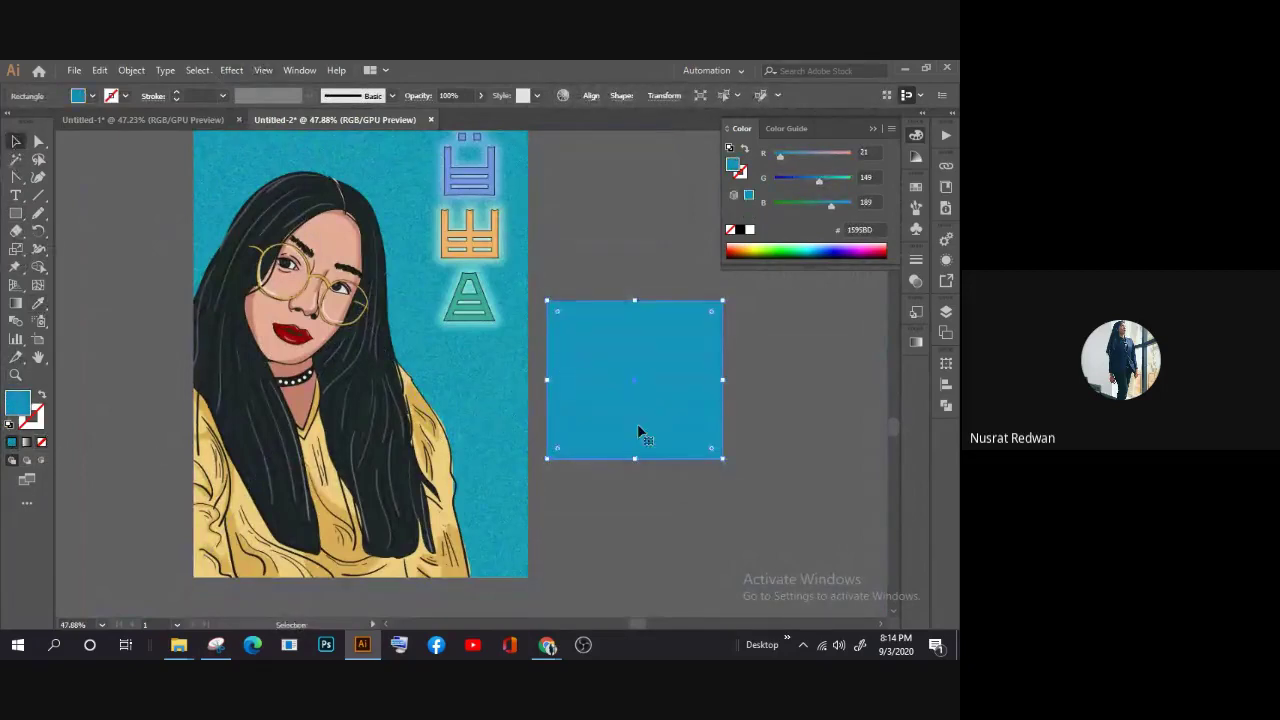
click(694, 498)
click(617, 371)
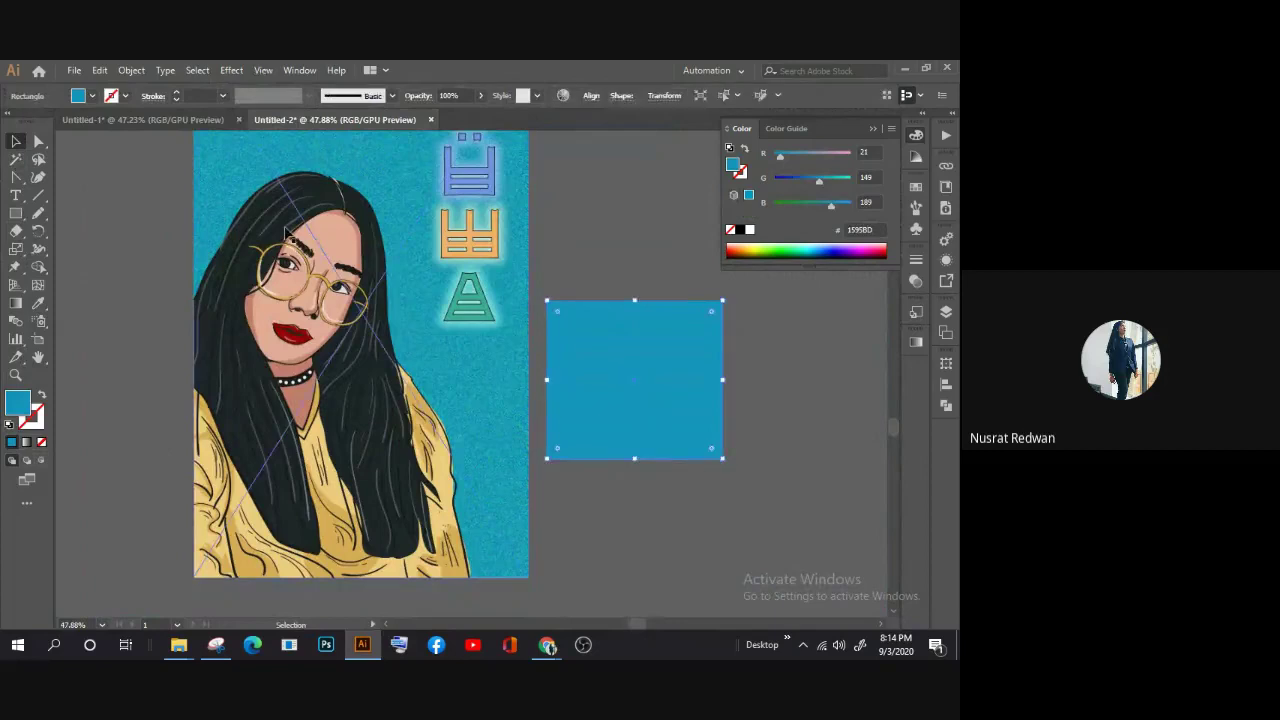
Step: Apply the Grain texture effect (intensity 45, contrast 16, Regular) to the square
click(230, 70)
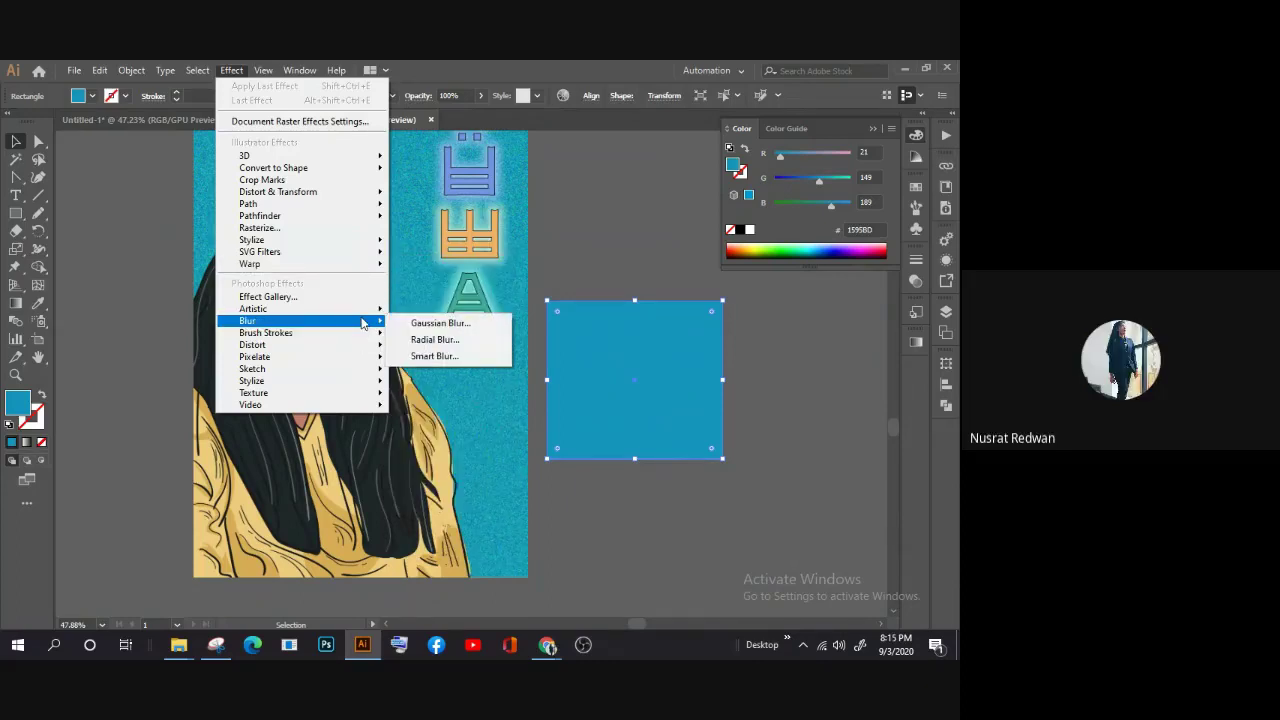
mouse_move(254, 393)
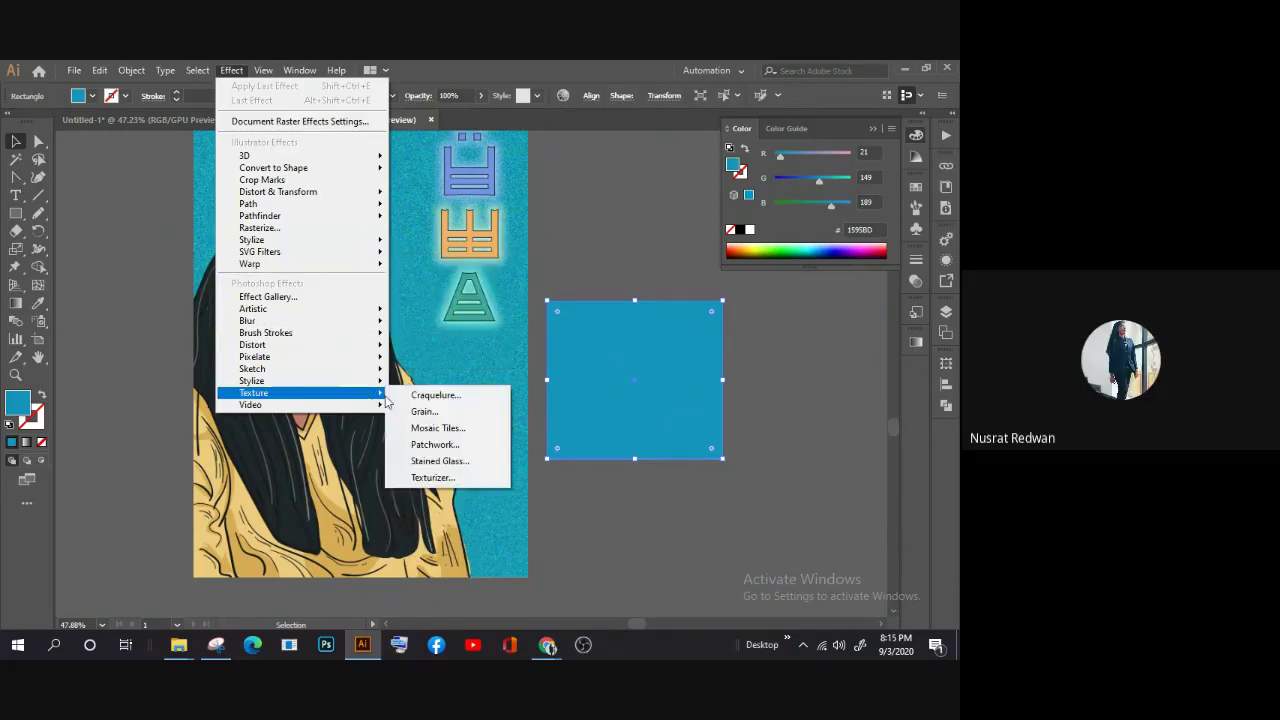
click(448, 414)
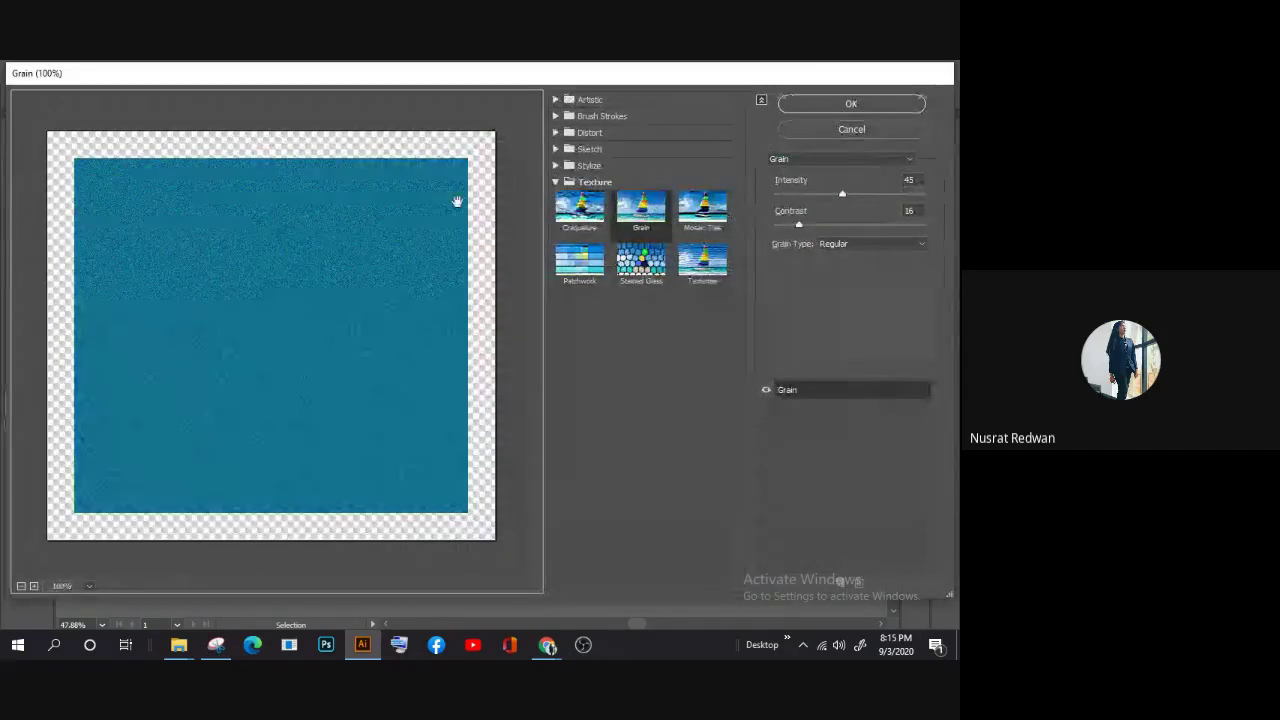
click(851, 104)
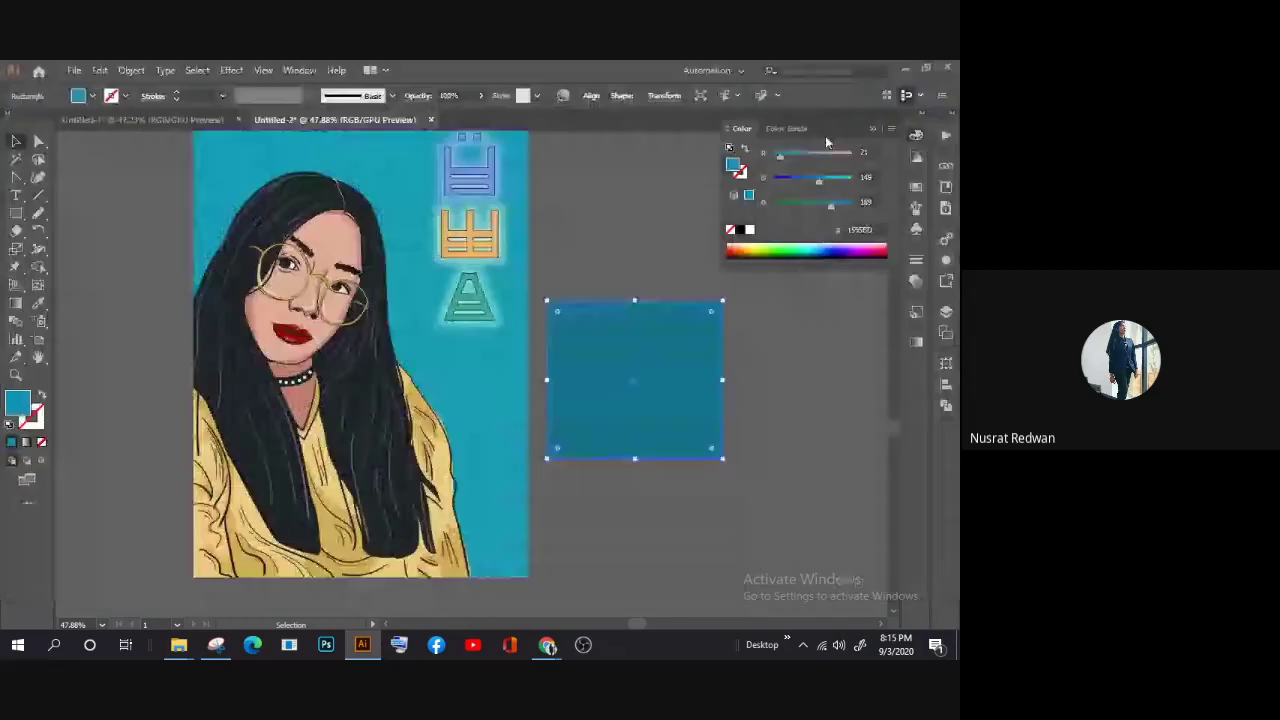
Step: Change the square's fill to the cyan blue 03BBE5
scroll(745, 370, up, 1)
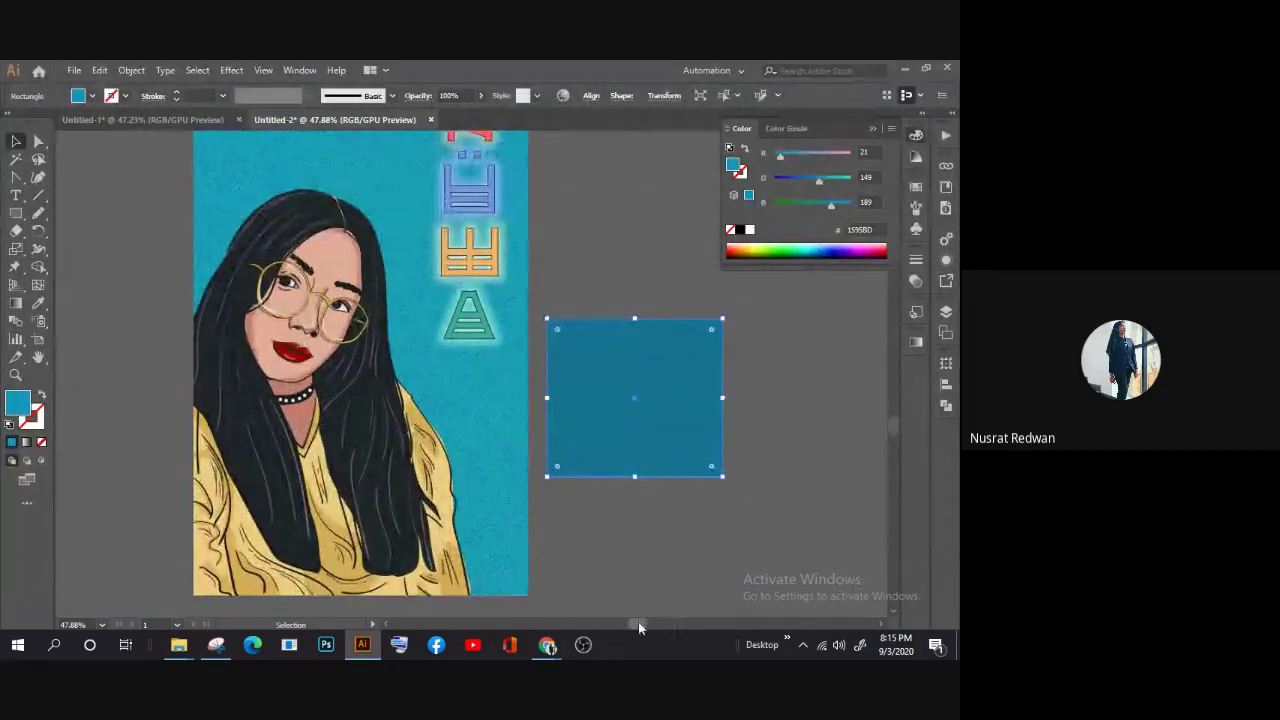
double_click(17, 402)
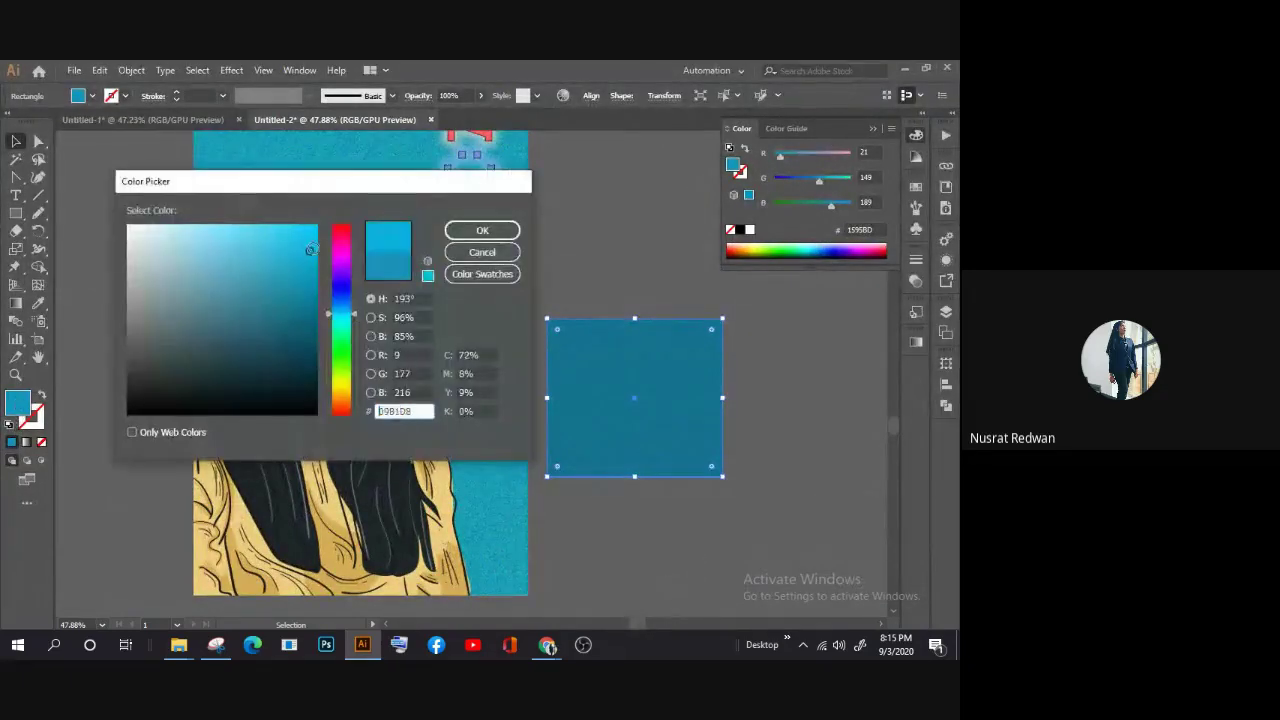
click(315, 243)
click(482, 230)
Step: Zoom in to inspect the blue square, then delete it
click(619, 295)
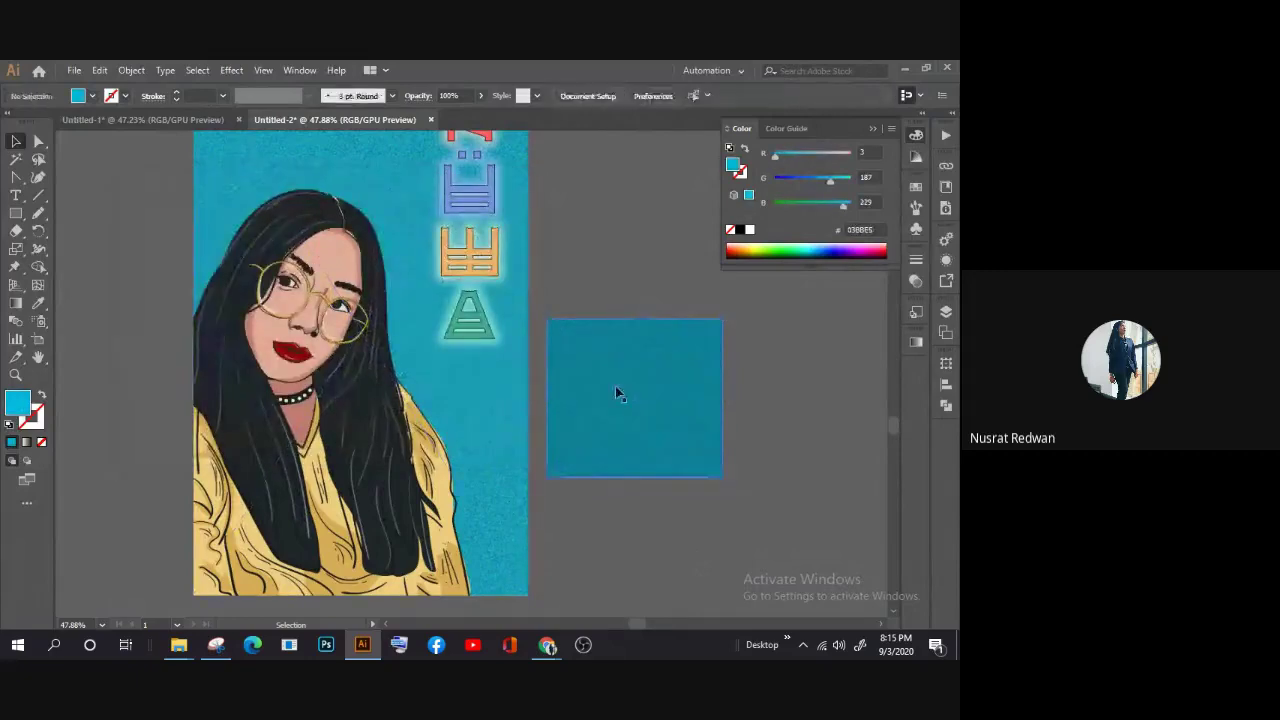
click(617, 393)
scroll(594, 470, up, 2)
key(z)
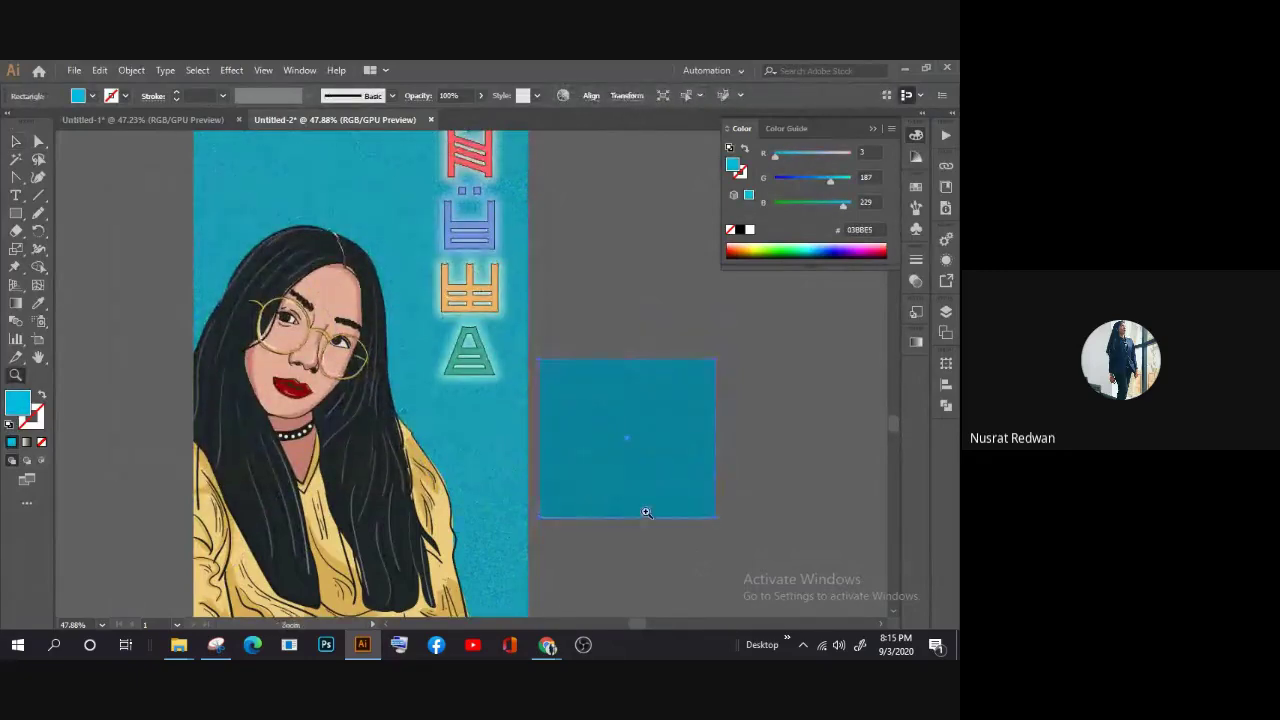
mouse_move(646, 512)
mouse_down()
mouse_move(602, 446)
mouse_move(540, 446)
mouse_up()
key(v)
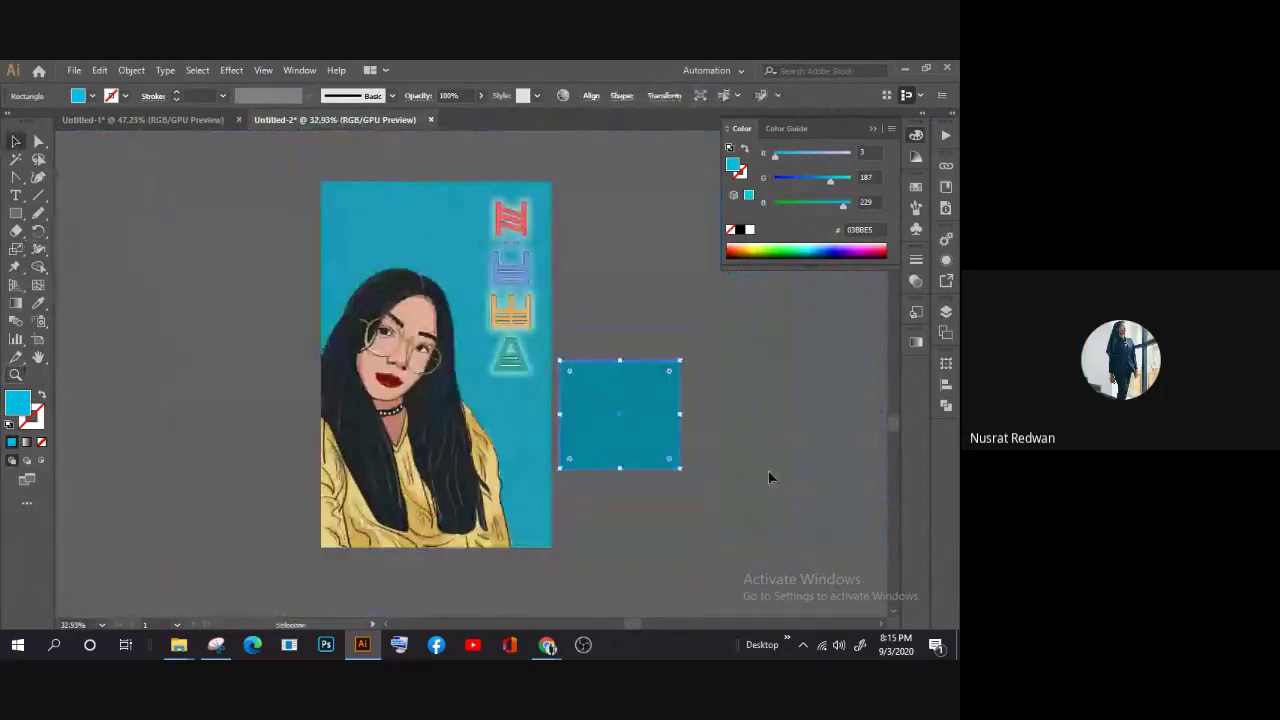
scroll(523, 337, up, 1)
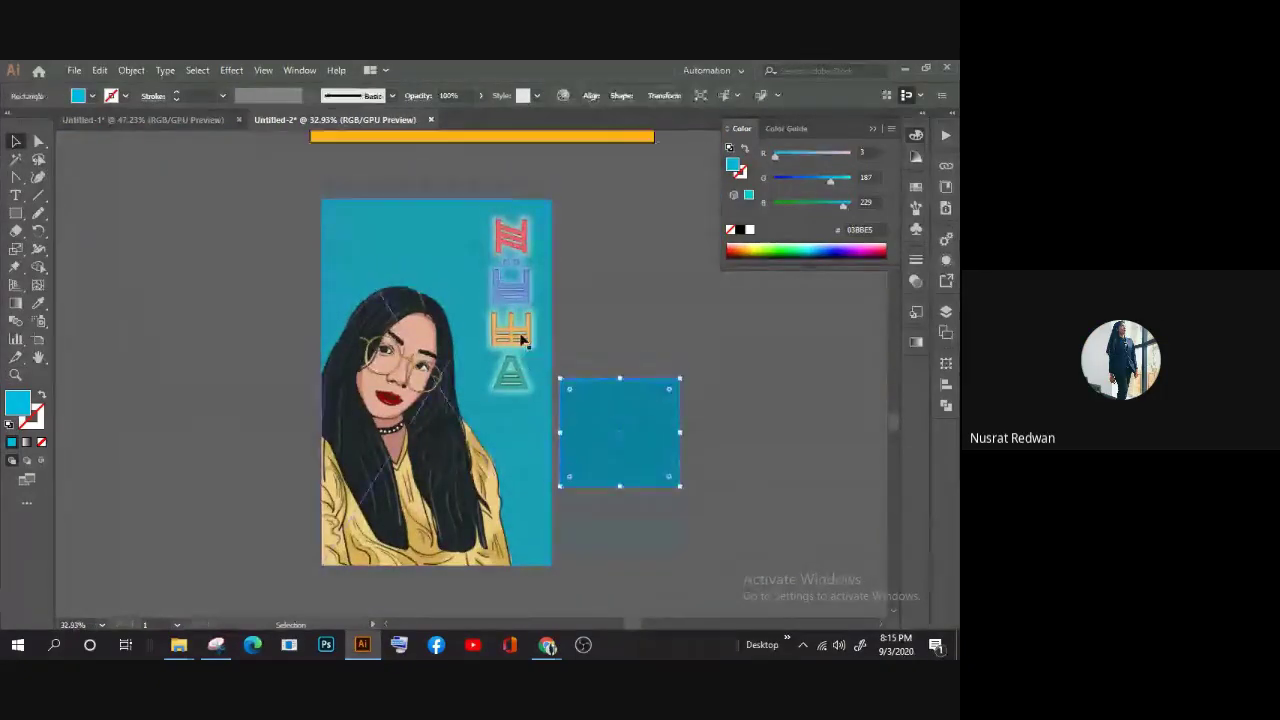
key(Delete)
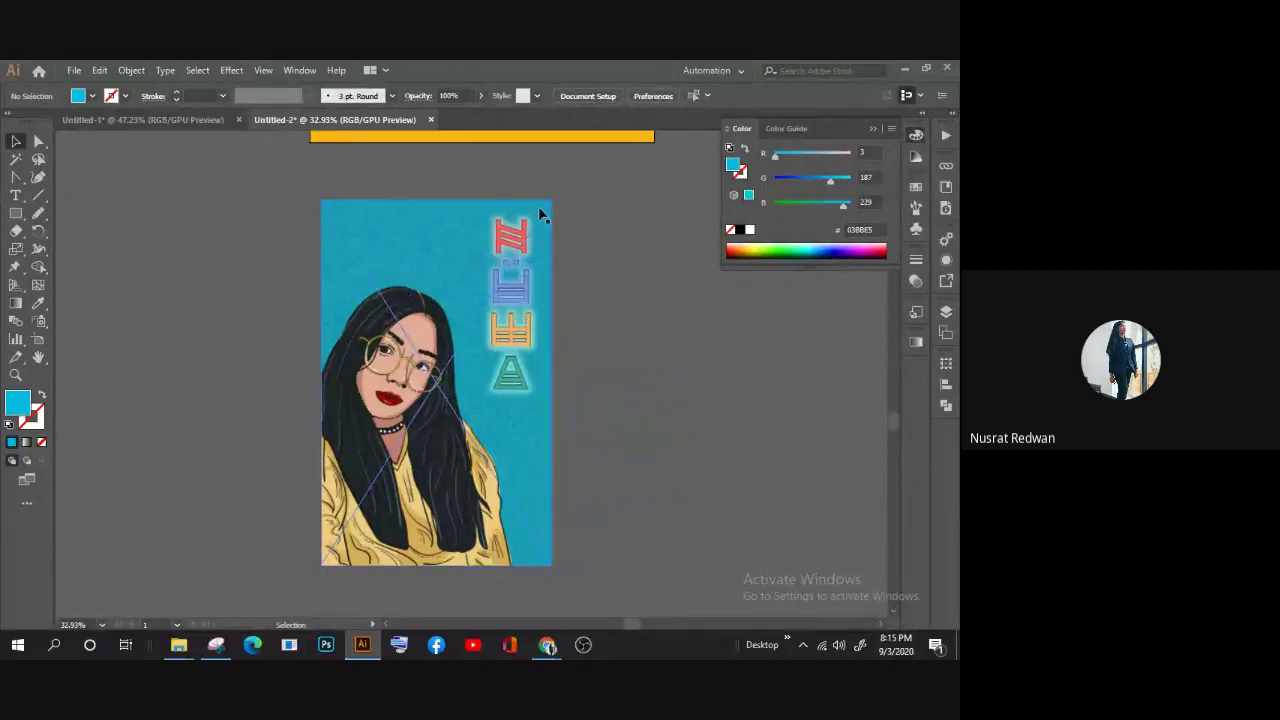
click(15, 195)
scroll(461, 369, down, 2)
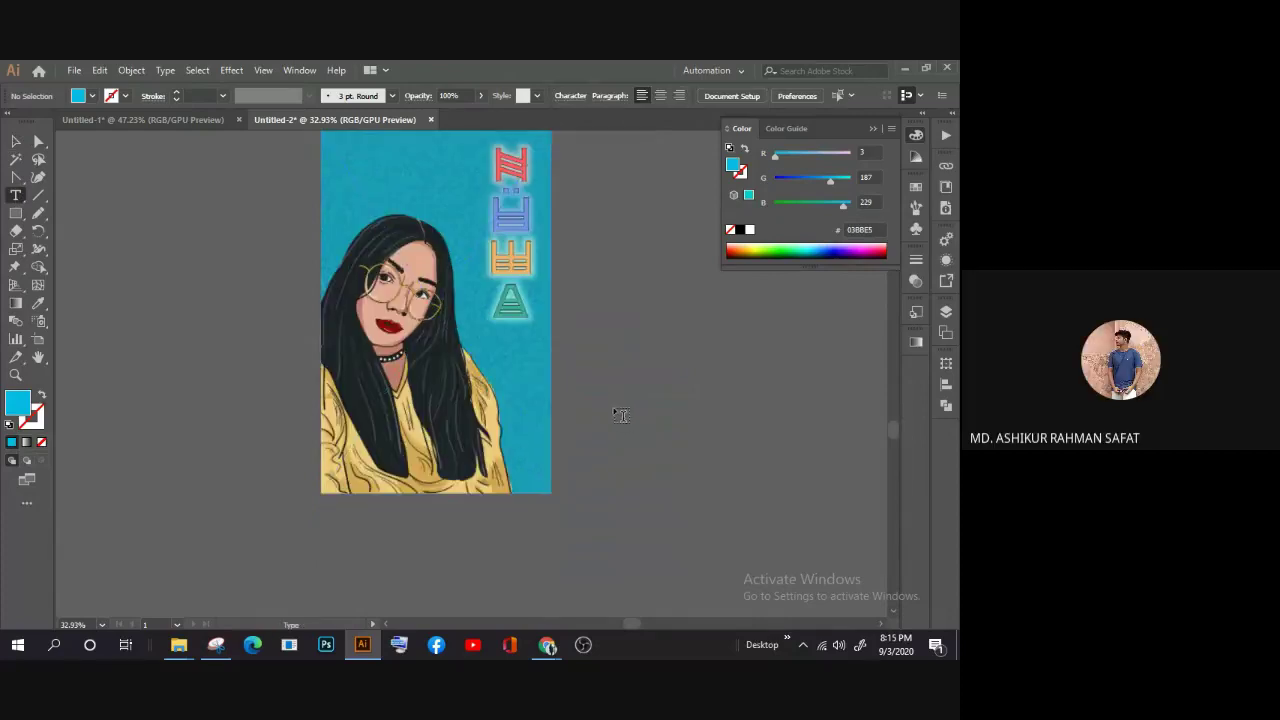
Step: Place Lorem ipsum text and move it beside the portrait artboard
click(617, 397)
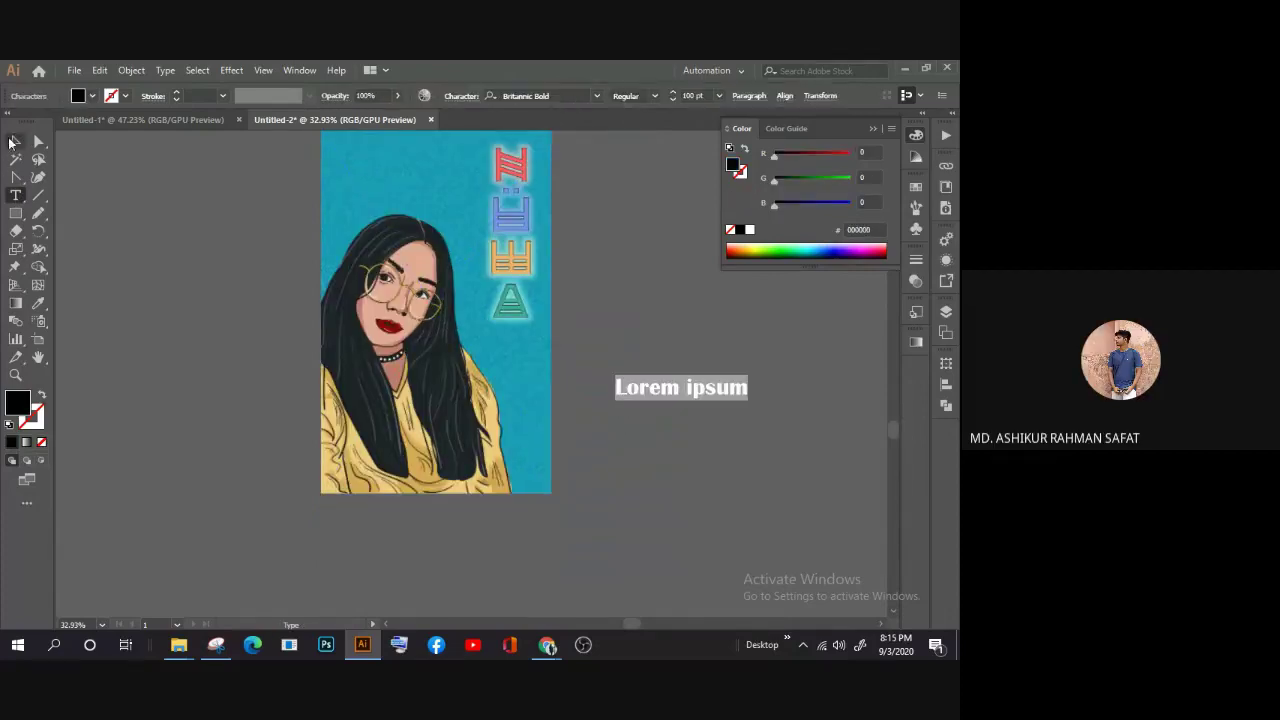
click(15, 141)
mouse_move(689, 397)
mouse_down()
mouse_move(290, 484)
mouse_move(211, 364)
mouse_move(727, 364)
mouse_up()
scroll(218, 347, up, 1)
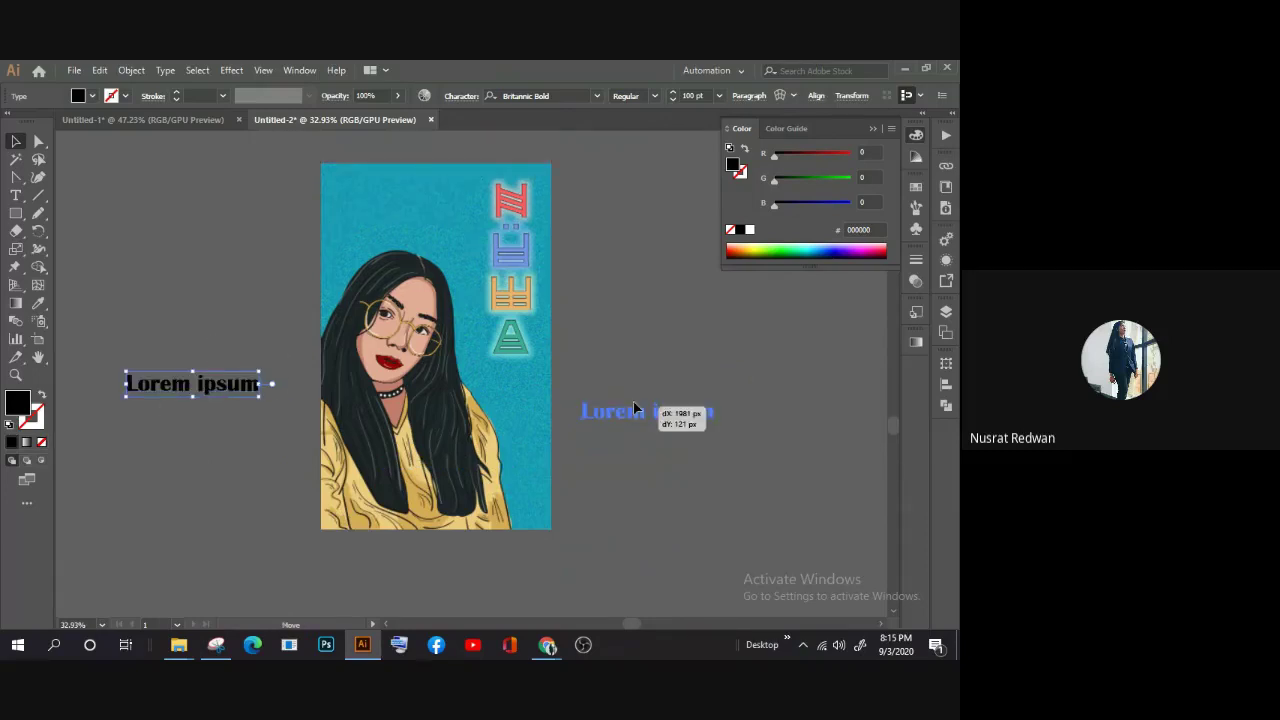
Step: Add an Outer Glow to the text with a near-white glow colour
click(232, 71)
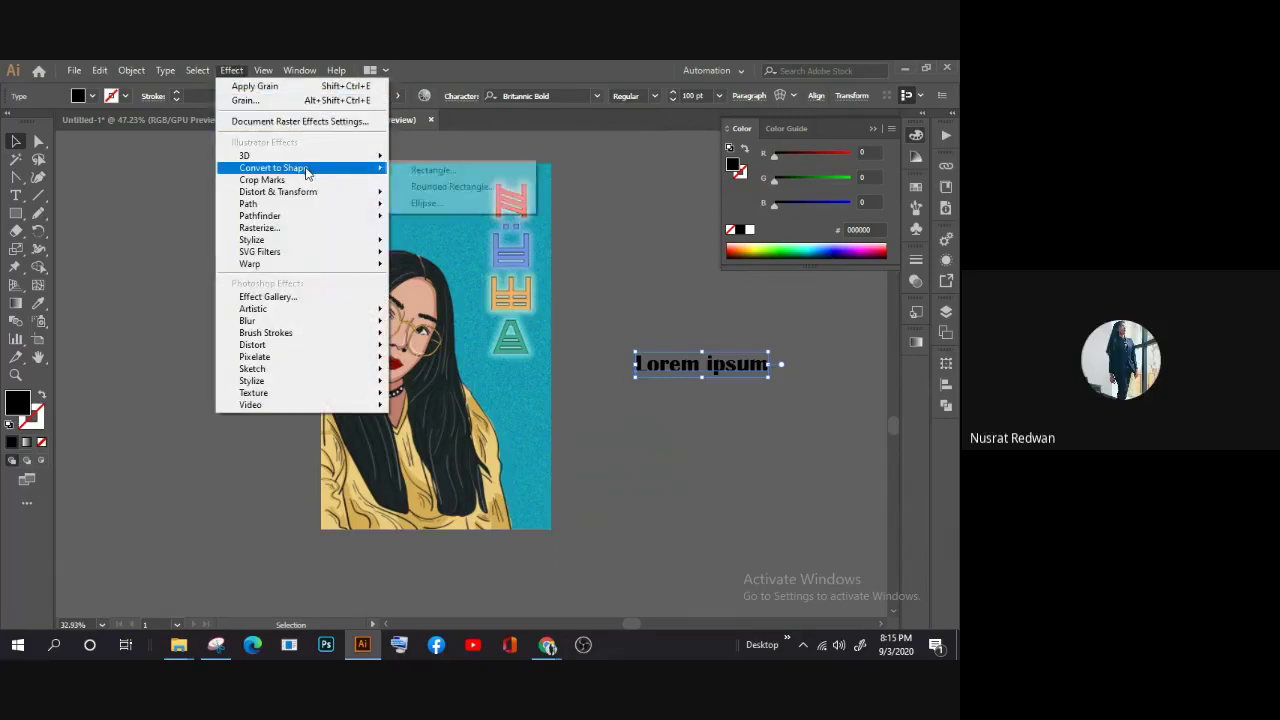
mouse_move(252, 240)
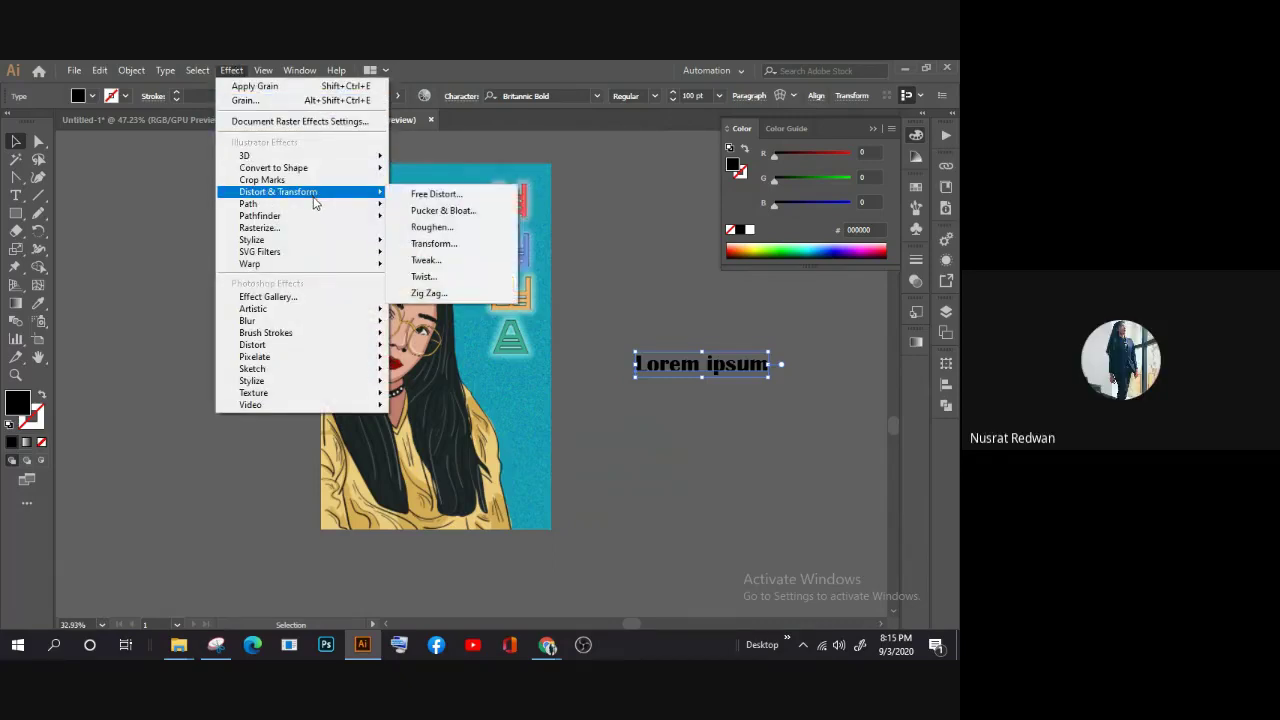
mouse_move(300, 240)
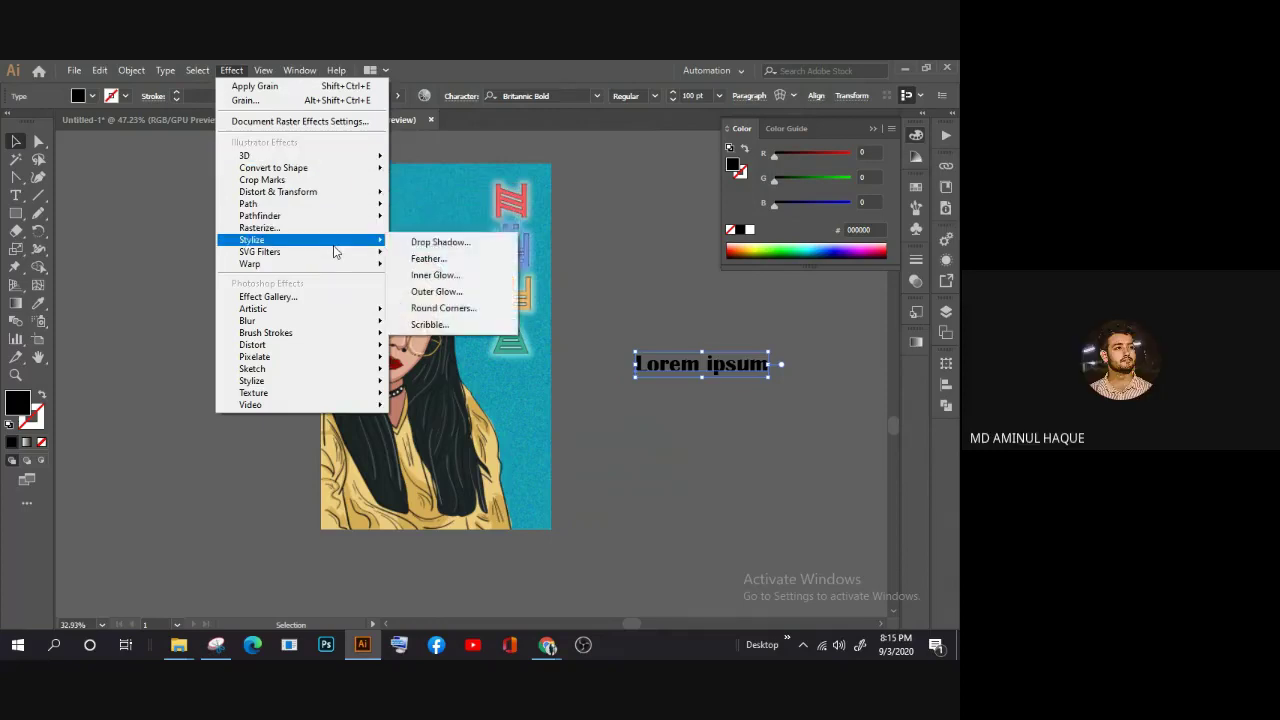
click(476, 290)
drag(612, 252, 395, 234)
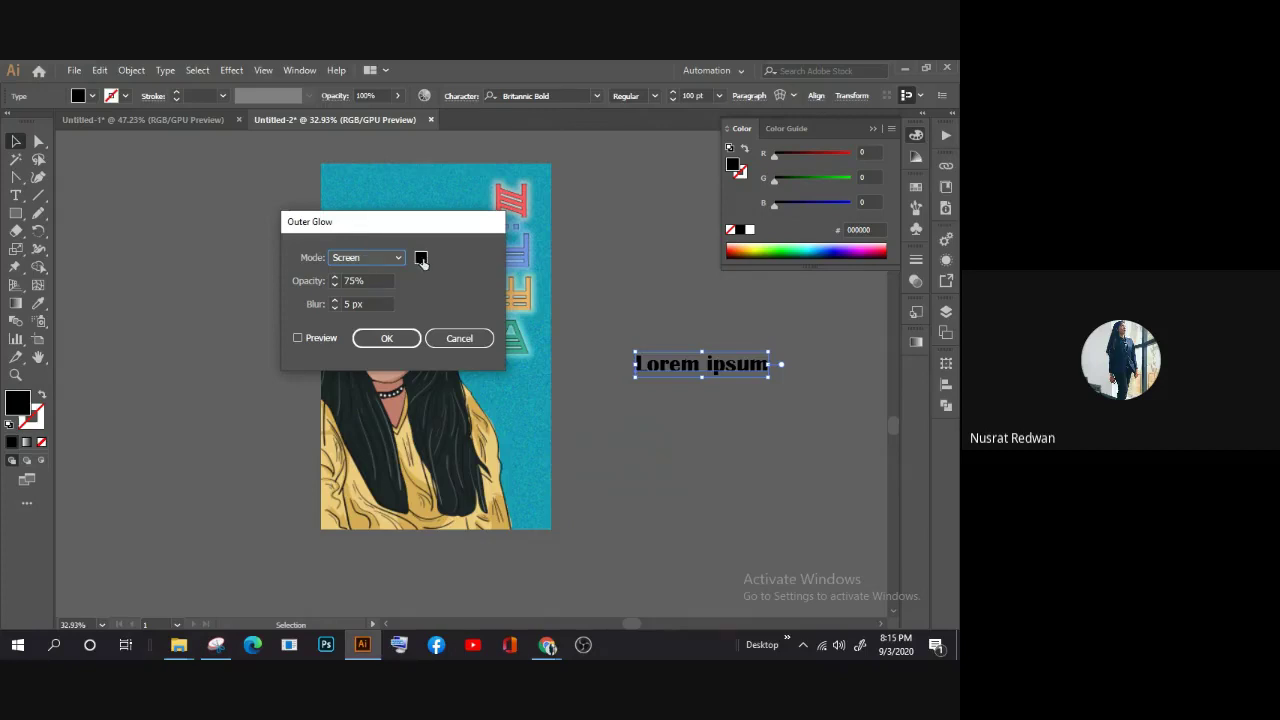
click(421, 258)
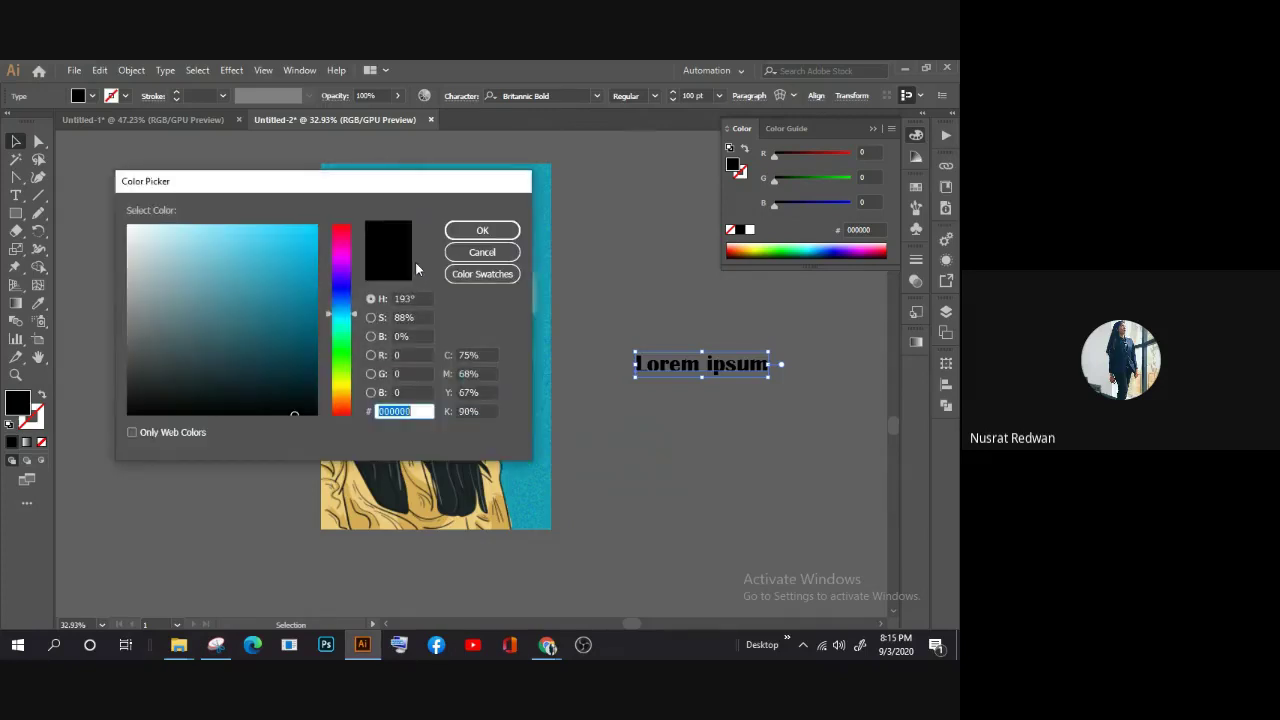
drag(148, 262, 128, 244)
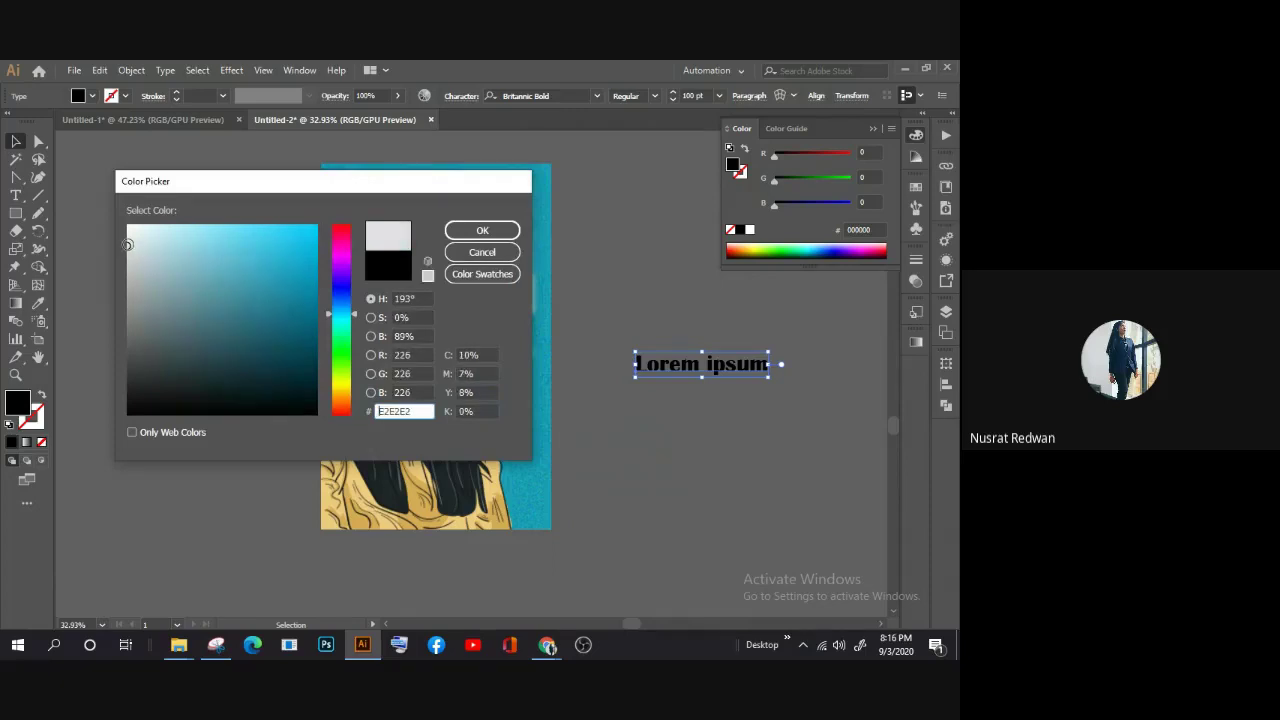
click(484, 231)
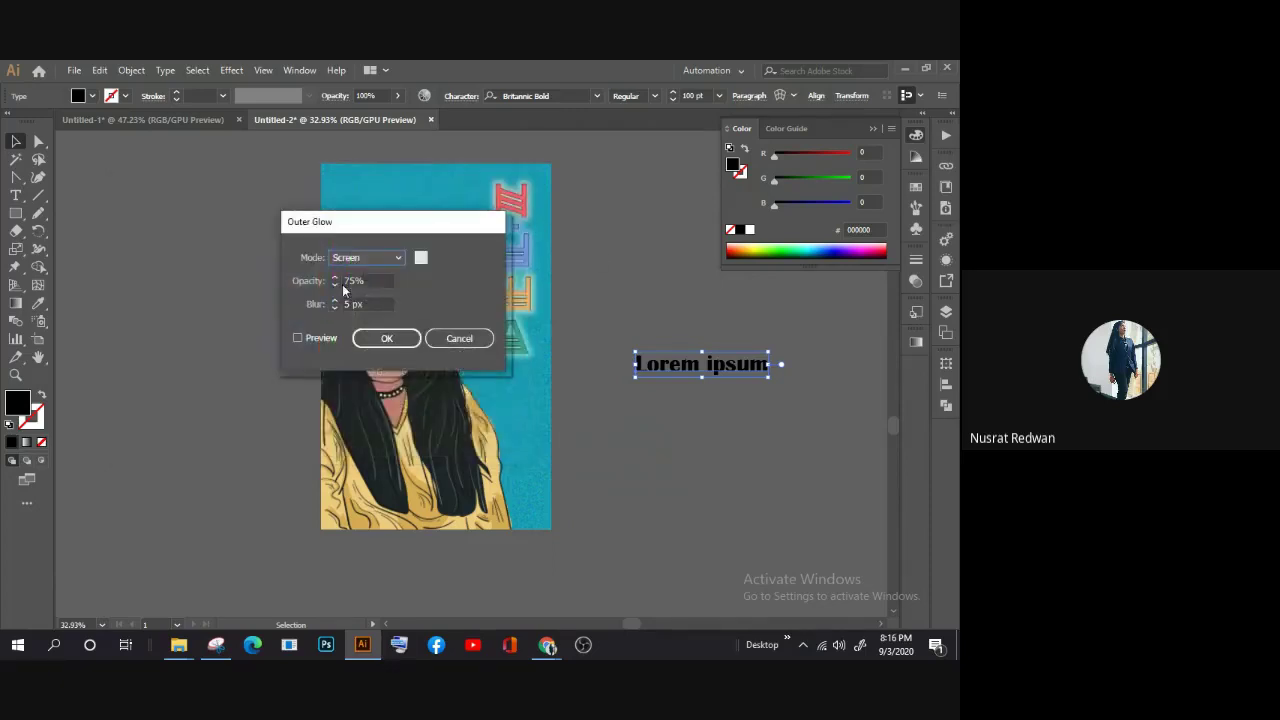
click(299, 338)
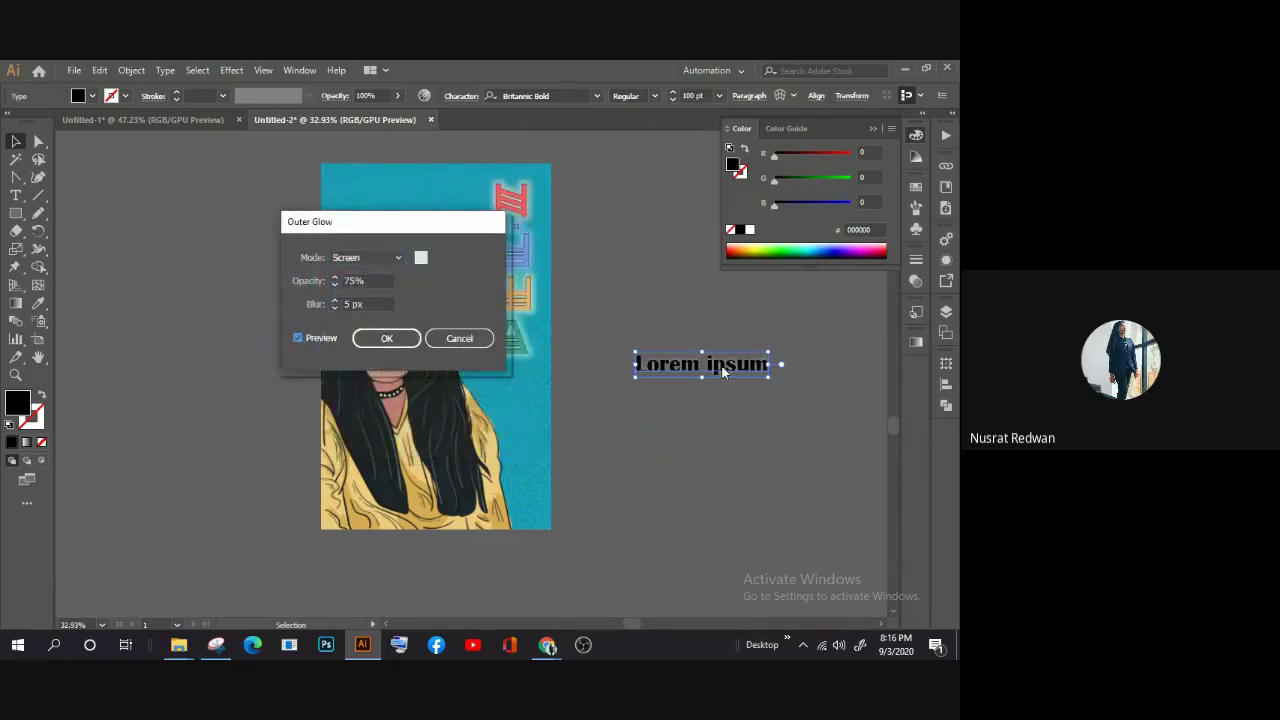
Step: Set the outer glow to 79% opacity and 12 px blur, and apply it
click(335, 284)
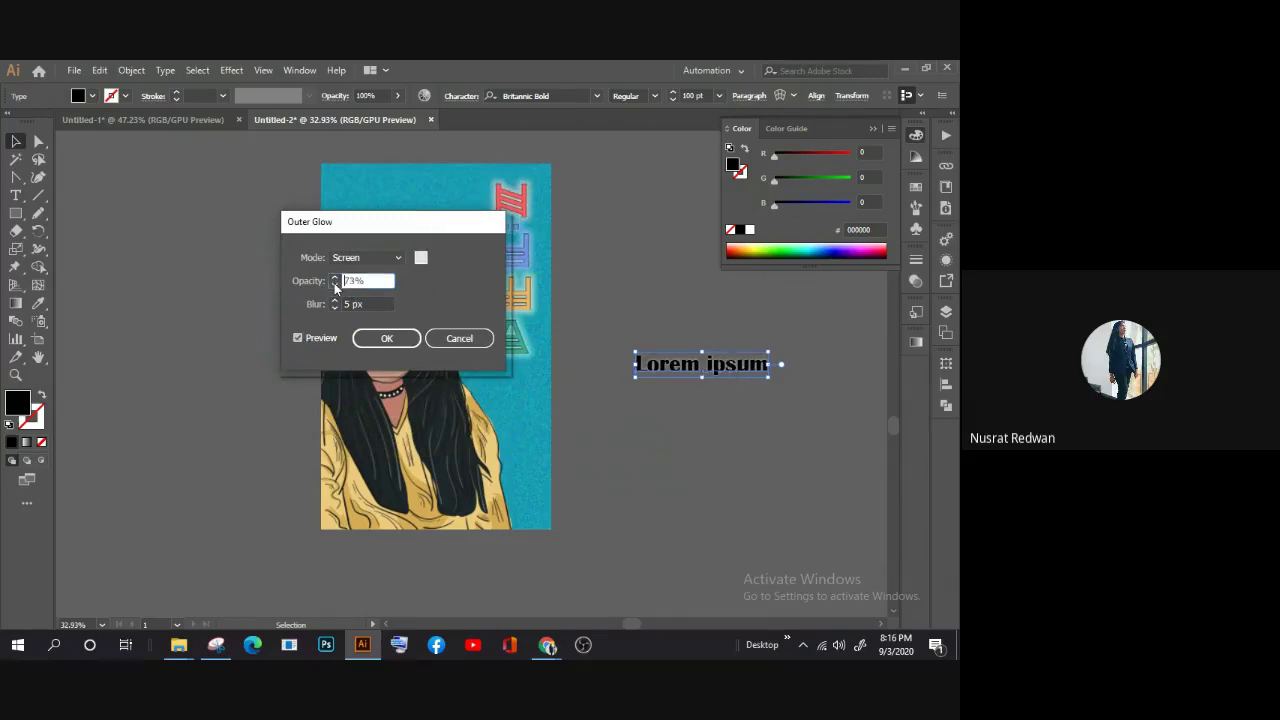
click(335, 284)
click(335, 286)
click(335, 286)
click(335, 278)
click(335, 301)
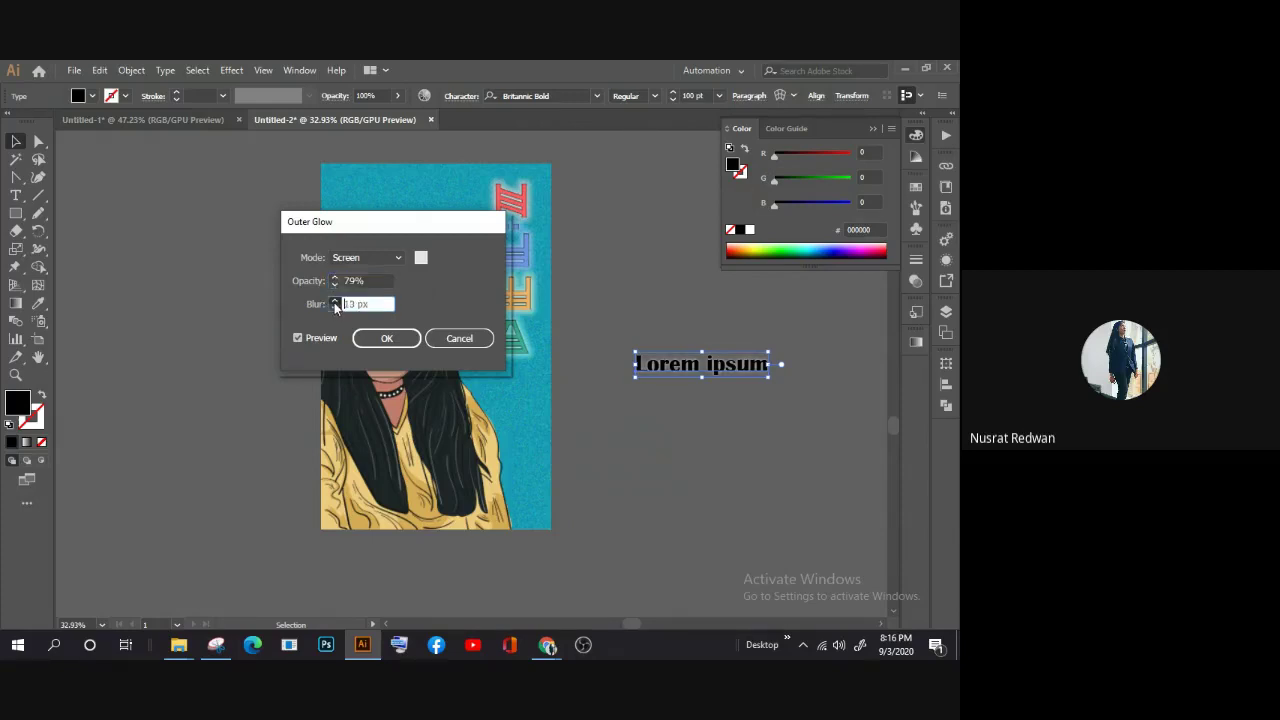
click(335, 309)
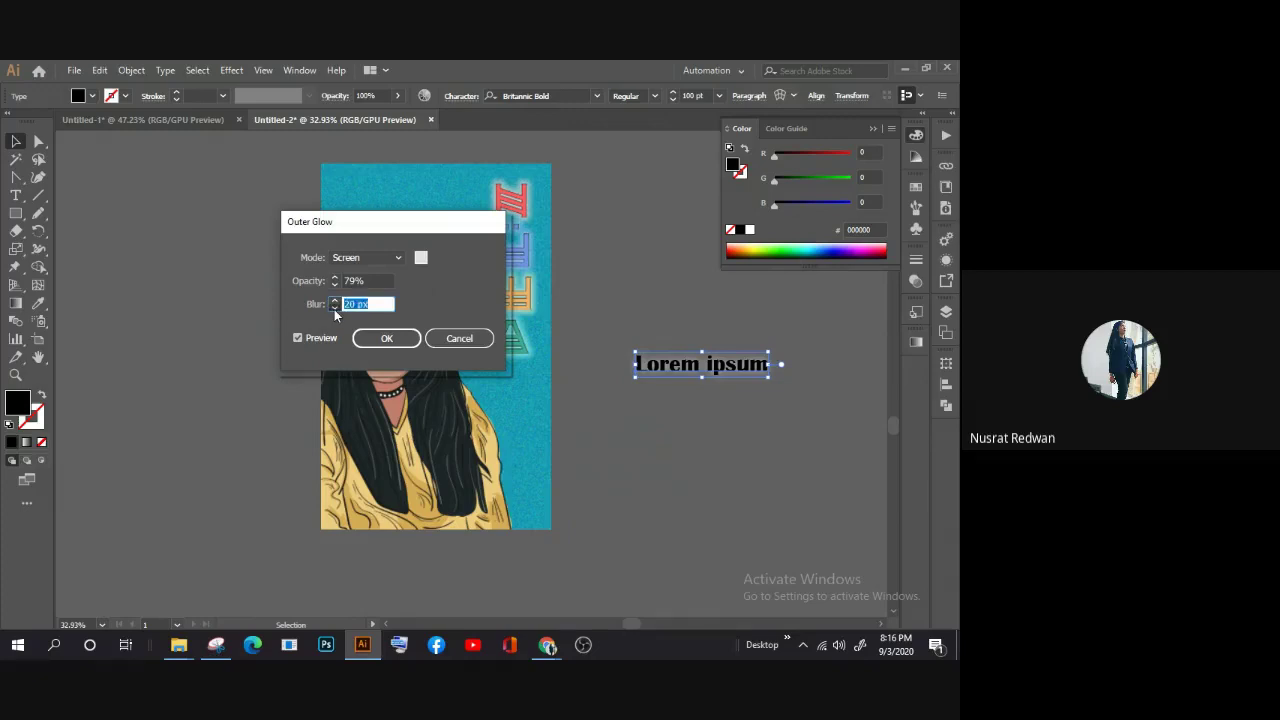
click(335, 300)
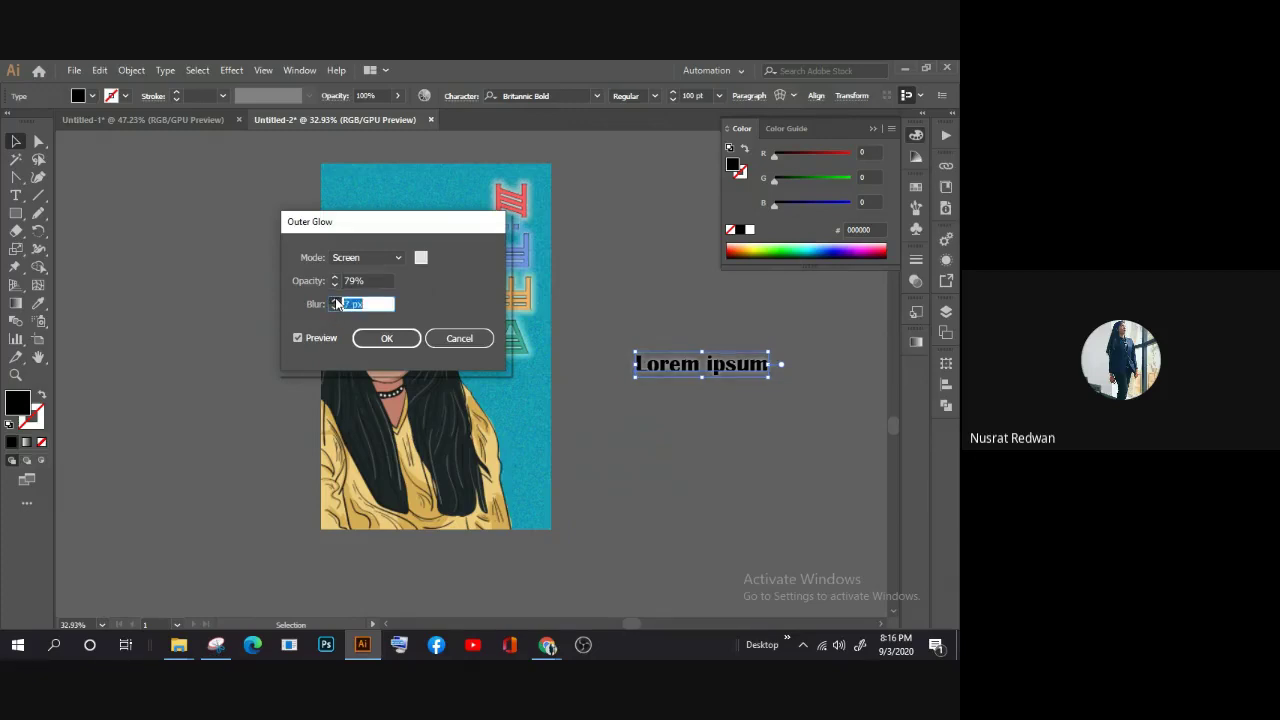
click(387, 338)
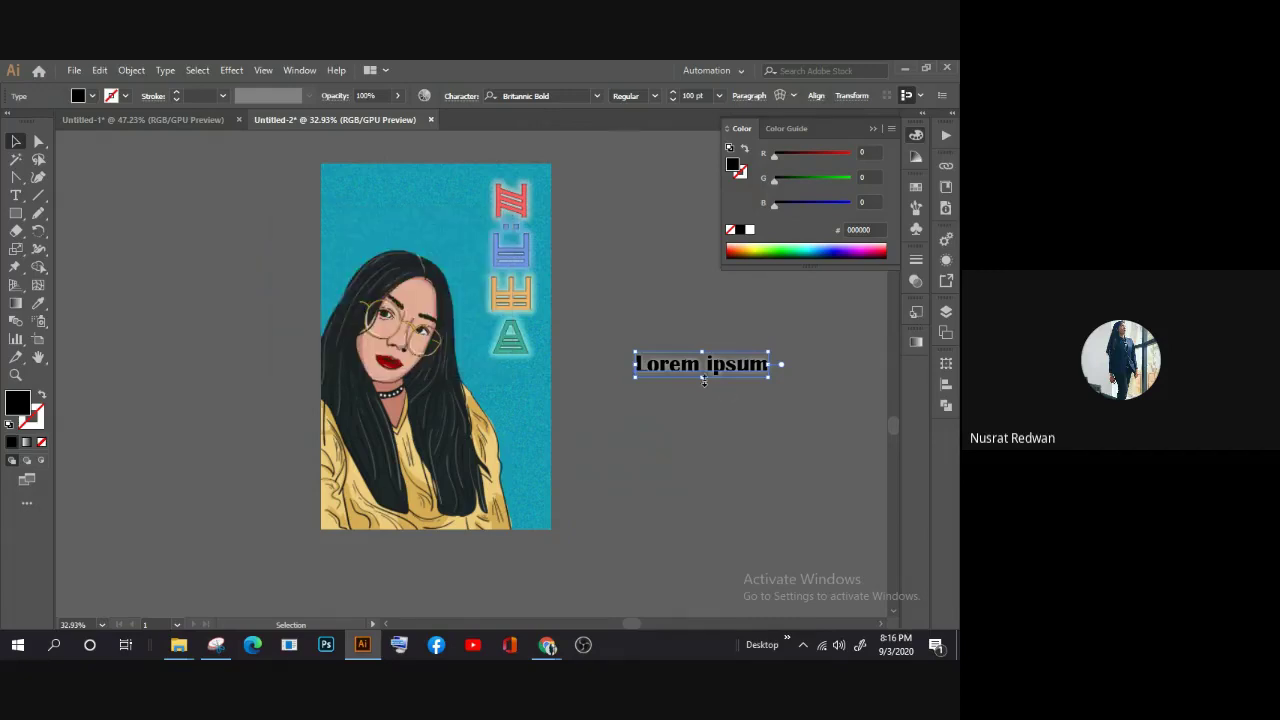
Step: Try enlarging the Lorem ipsum text, undo it, and reselect the text
drag(703, 380, 672, 433)
key(ctrl+z)
click(757, 452)
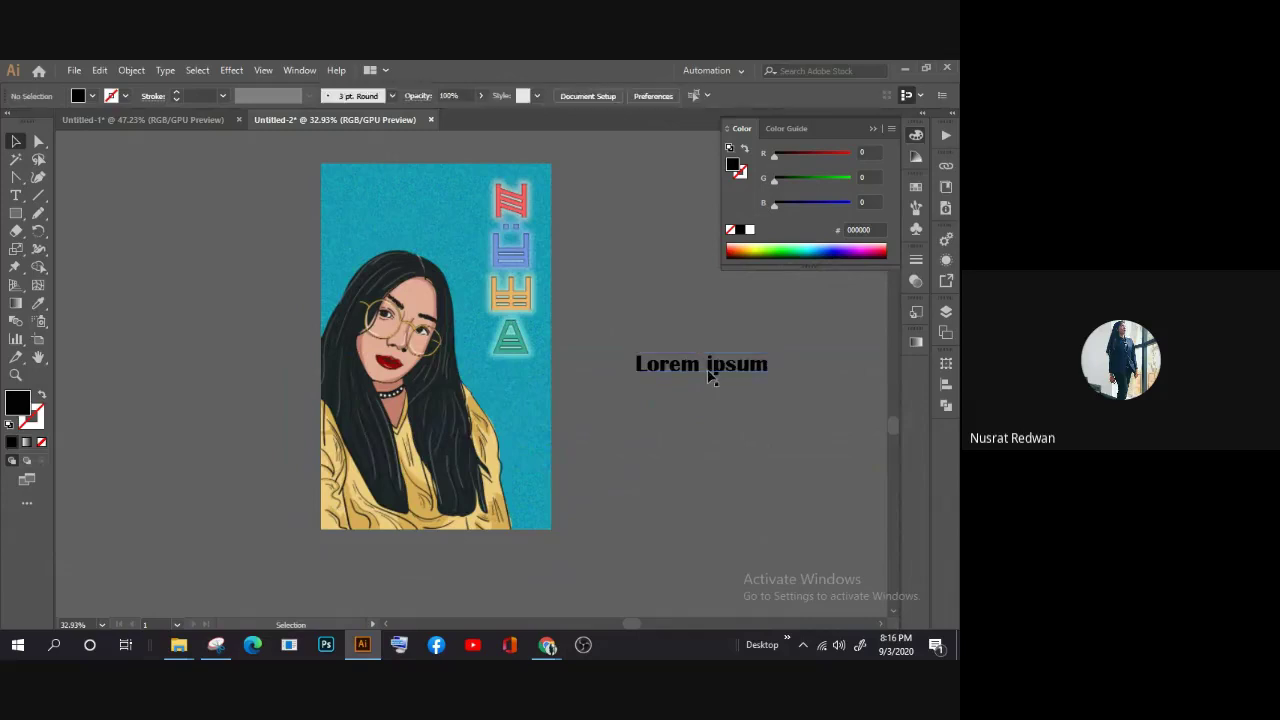
click(710, 374)
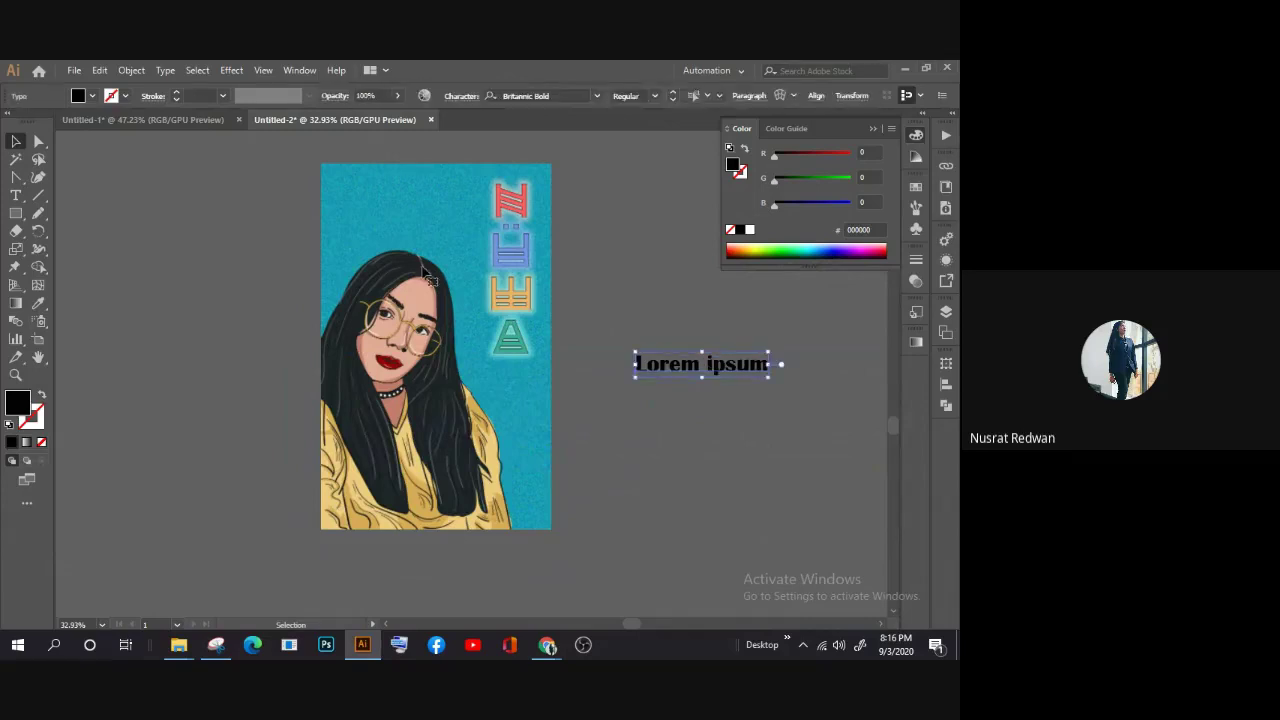
click(260, 70)
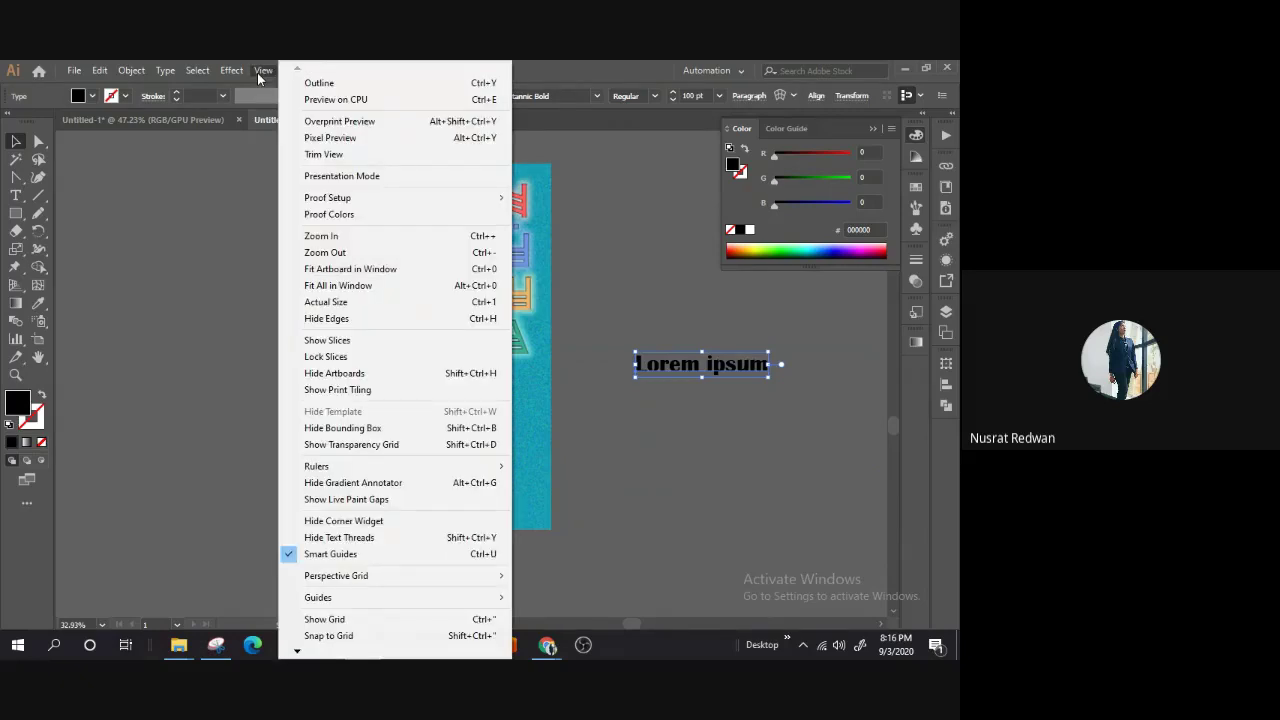
Step: Apply a Drop Shadow (Multiply, 75%, 7 px offsets, 5 px blur) to Lorem ipsum
click(450, 240)
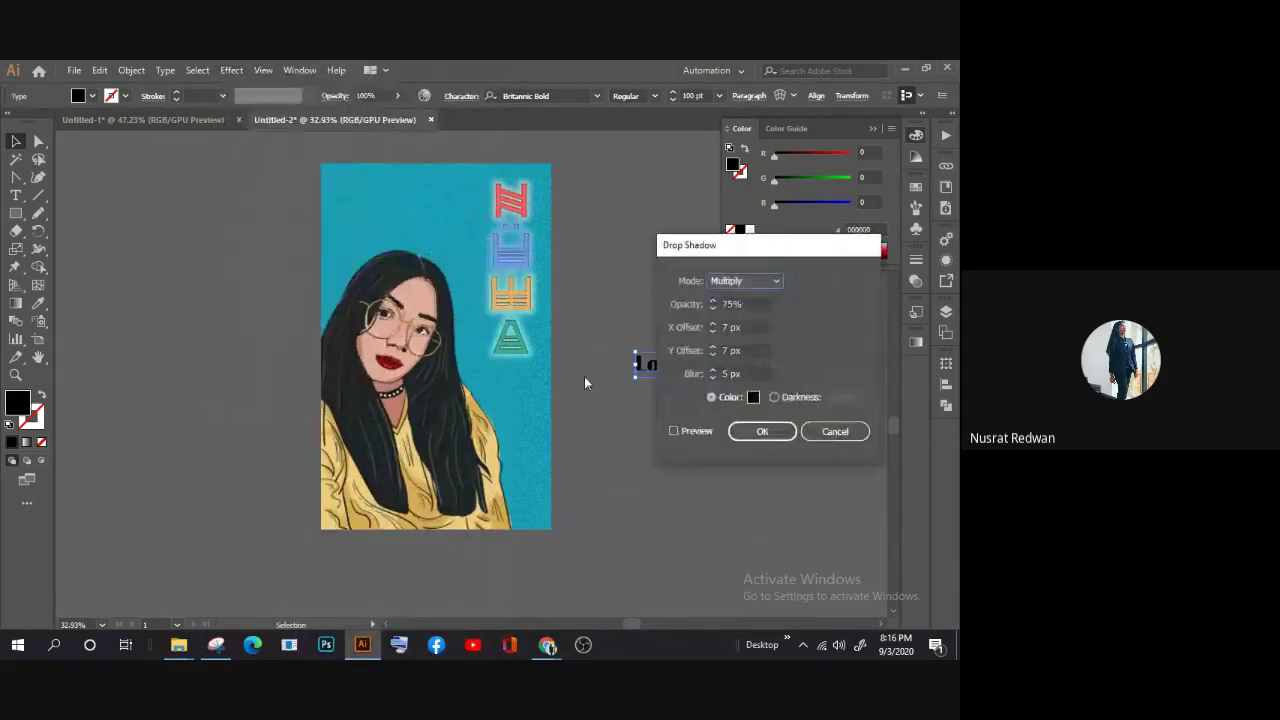
drag(743, 250, 236, 247)
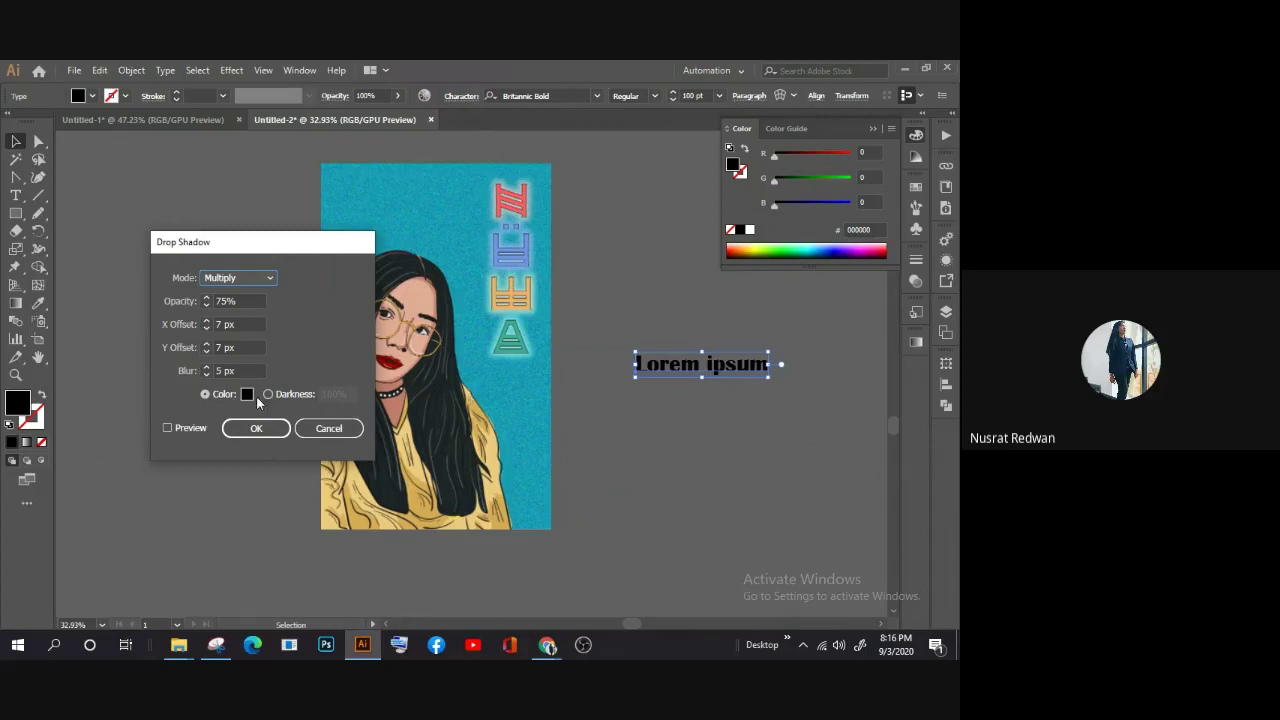
click(181, 430)
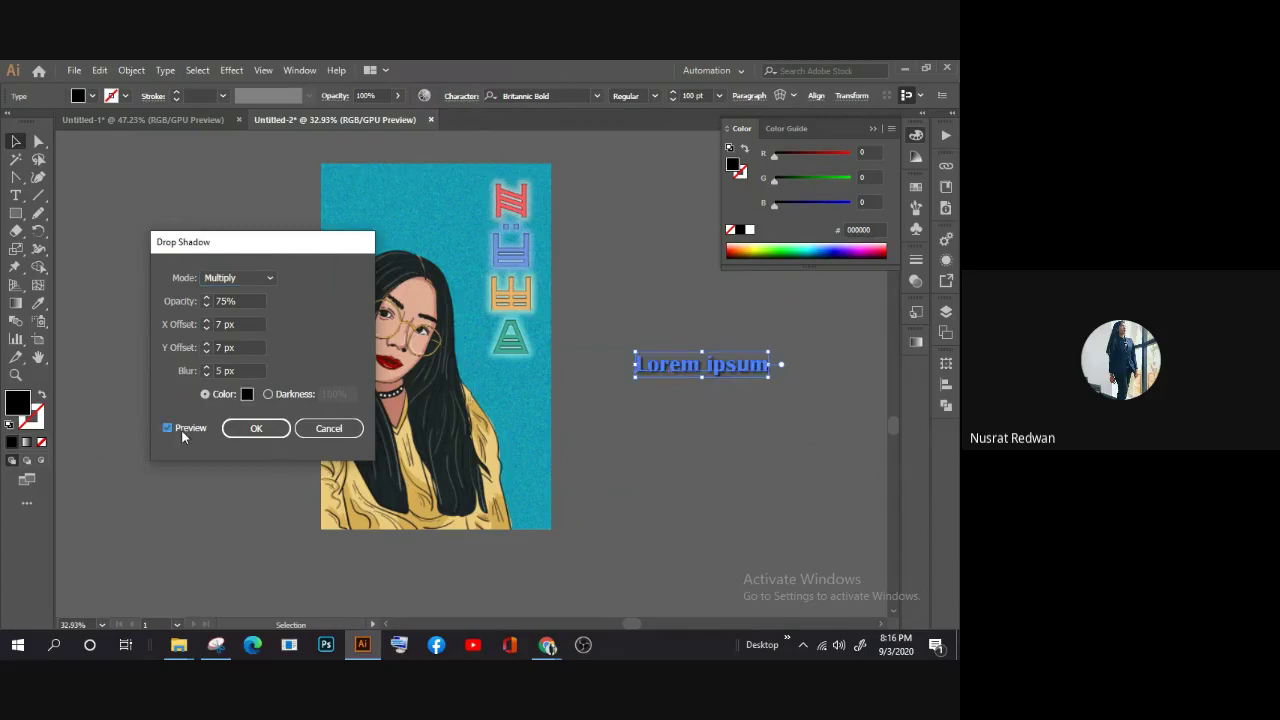
click(252, 428)
click(590, 434)
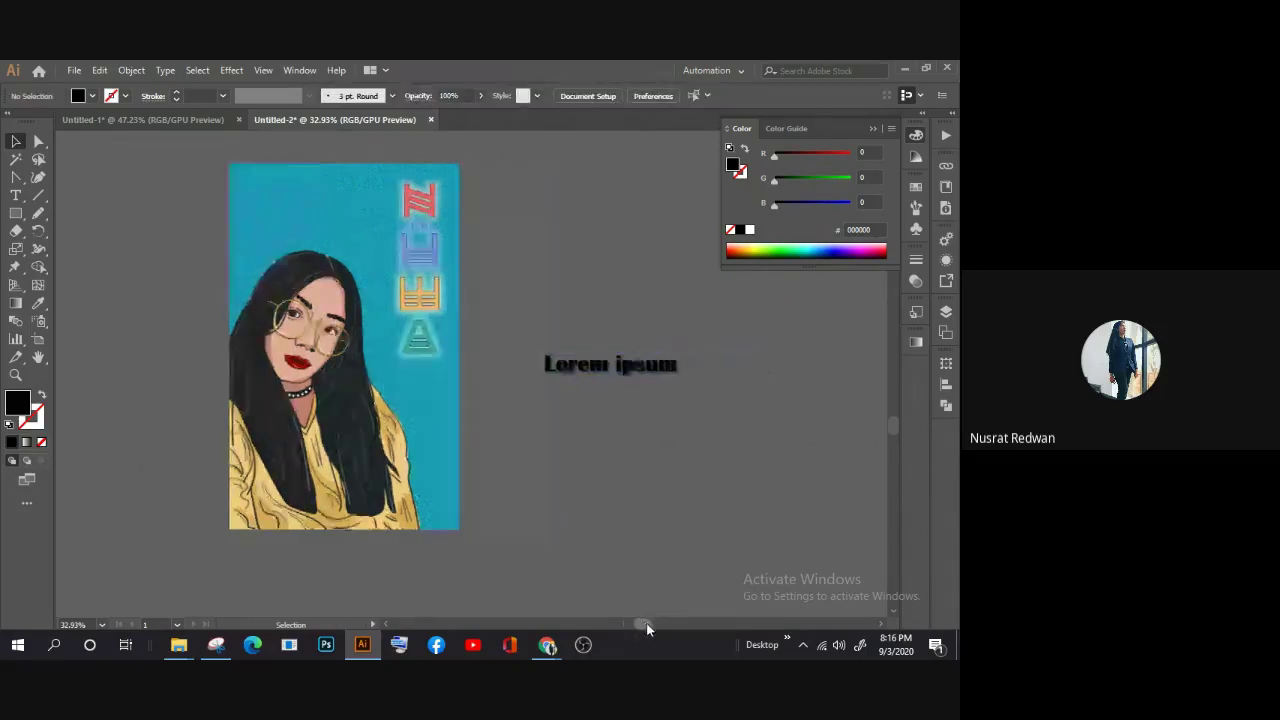
Step: Zoom in to inspect the shadowed text, then delete the Lorem ipsum text
drag(639, 626, 672, 626)
scroll(434, 391, up, 2)
key(z)
drag(471, 420, 737, 463)
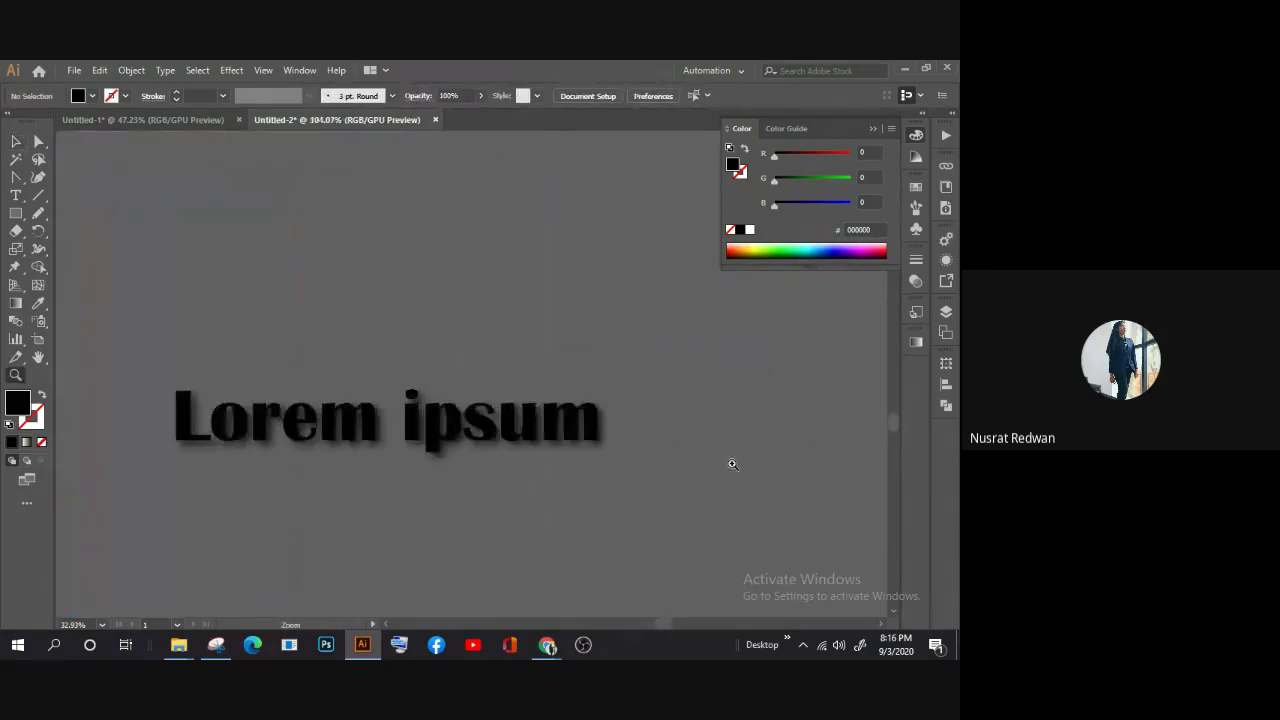
click(15, 142)
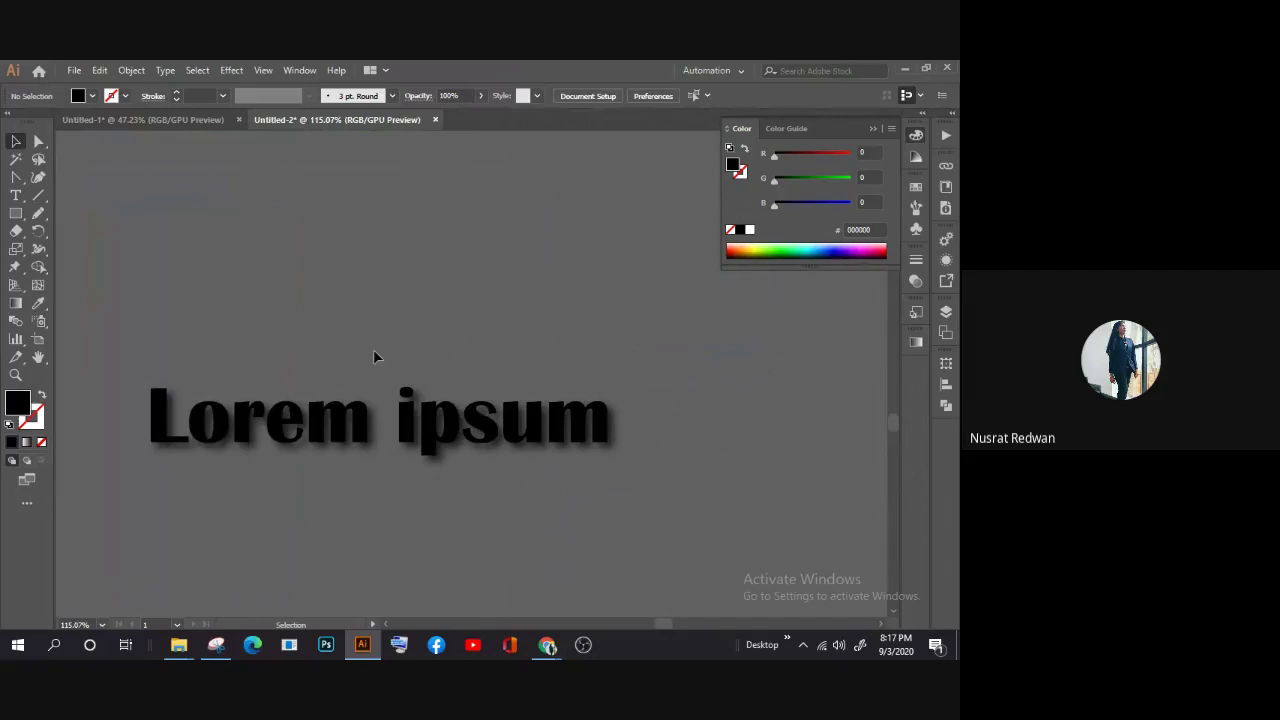
click(407, 411)
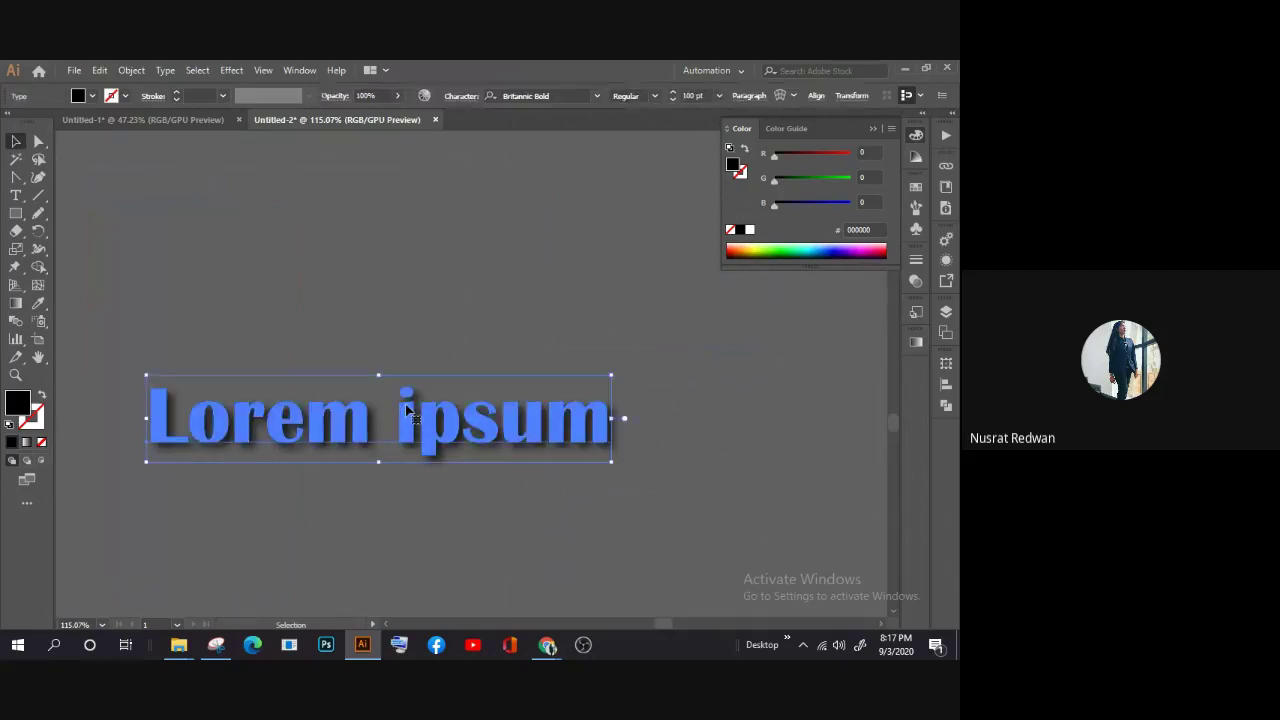
click(268, 287)
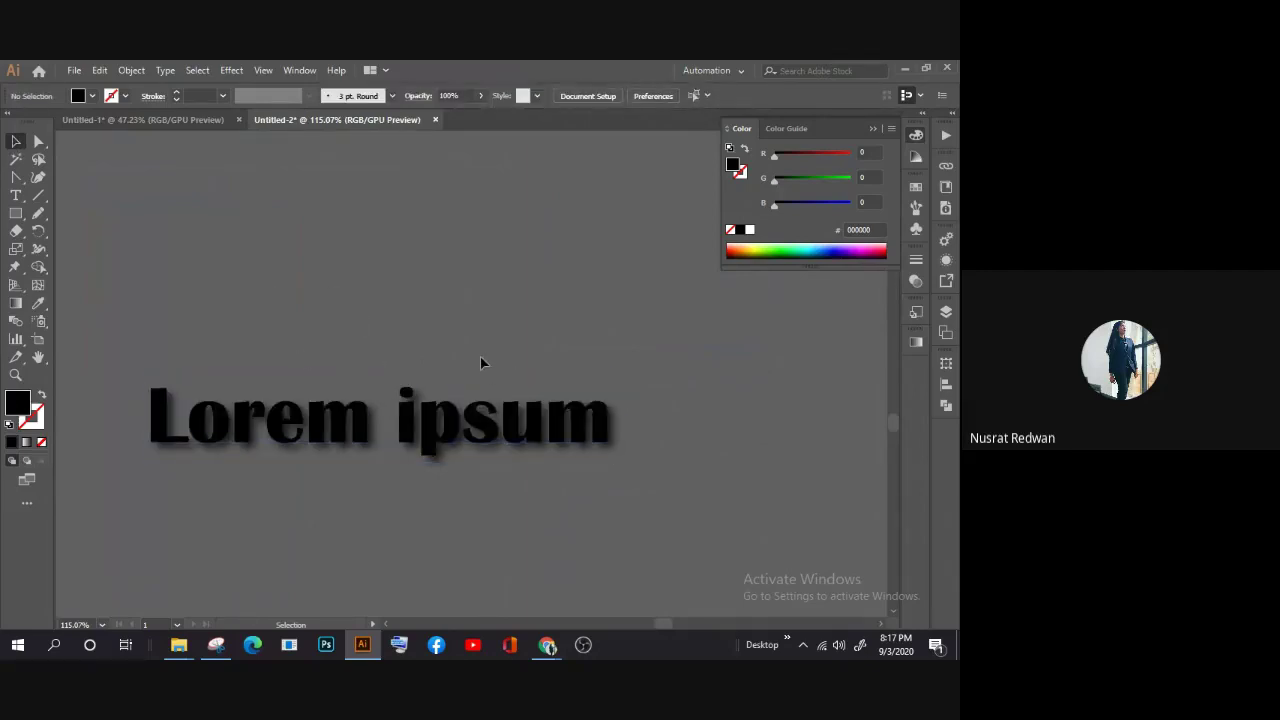
click(393, 443)
key(Delete)
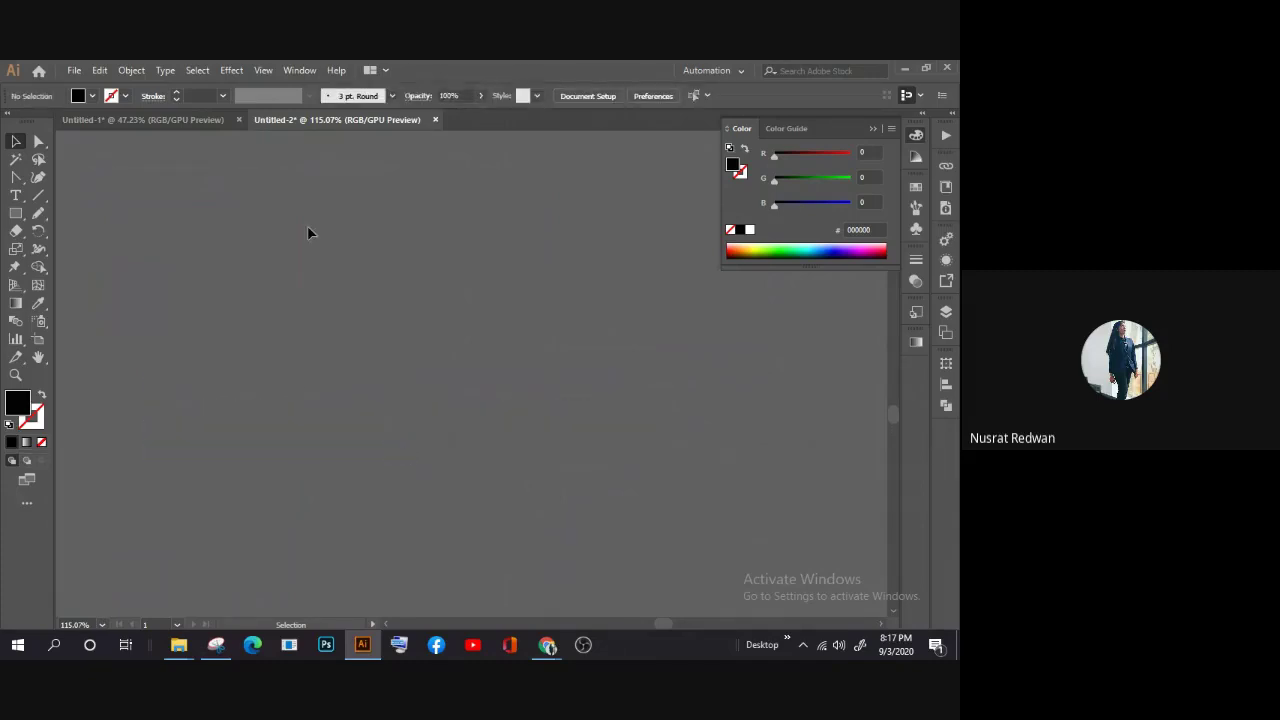
Step: Zoom out and delete the portrait, leaving only the wave artboard
key(z)
mouse_move(477, 220)
mouse_down()
mouse_move(263, 334)
mouse_move(385, 331)
mouse_move(242, 381)
mouse_up()
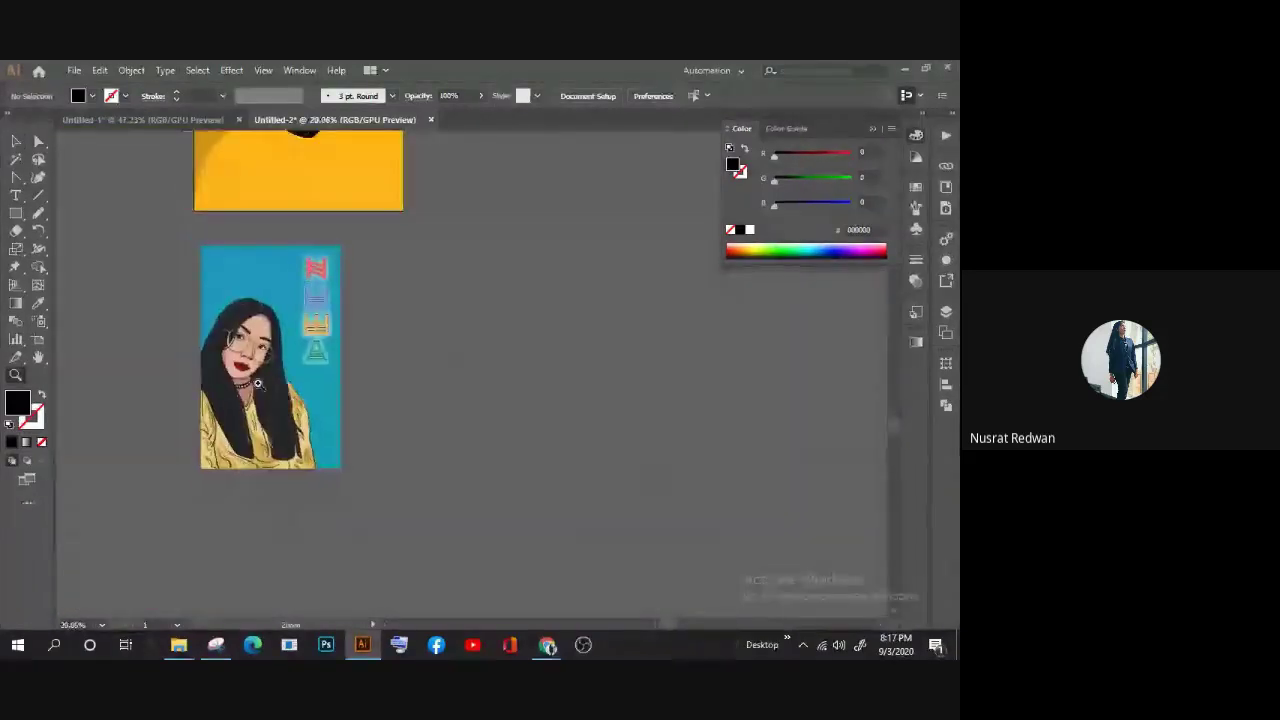
scroll(242, 381, up, 3)
scroll(242, 381, up, 1)
key(v)
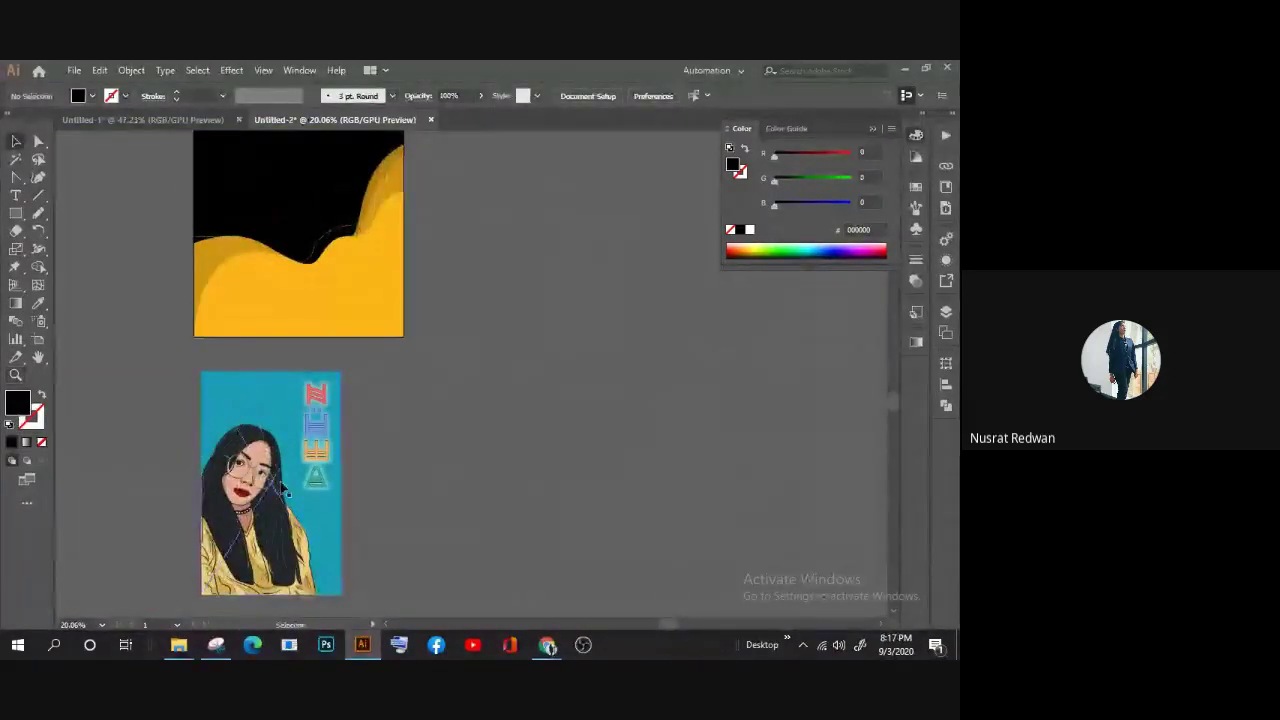
click(283, 487)
key(Delete)
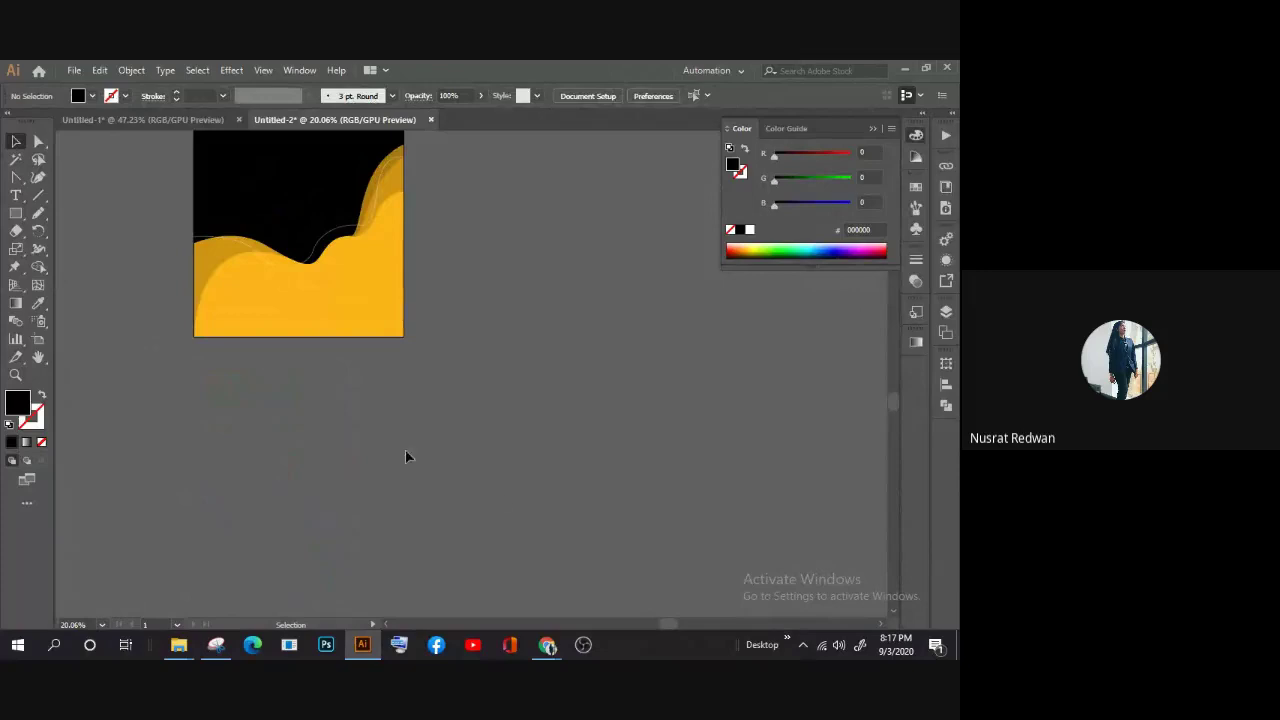
key(ctrl+z)
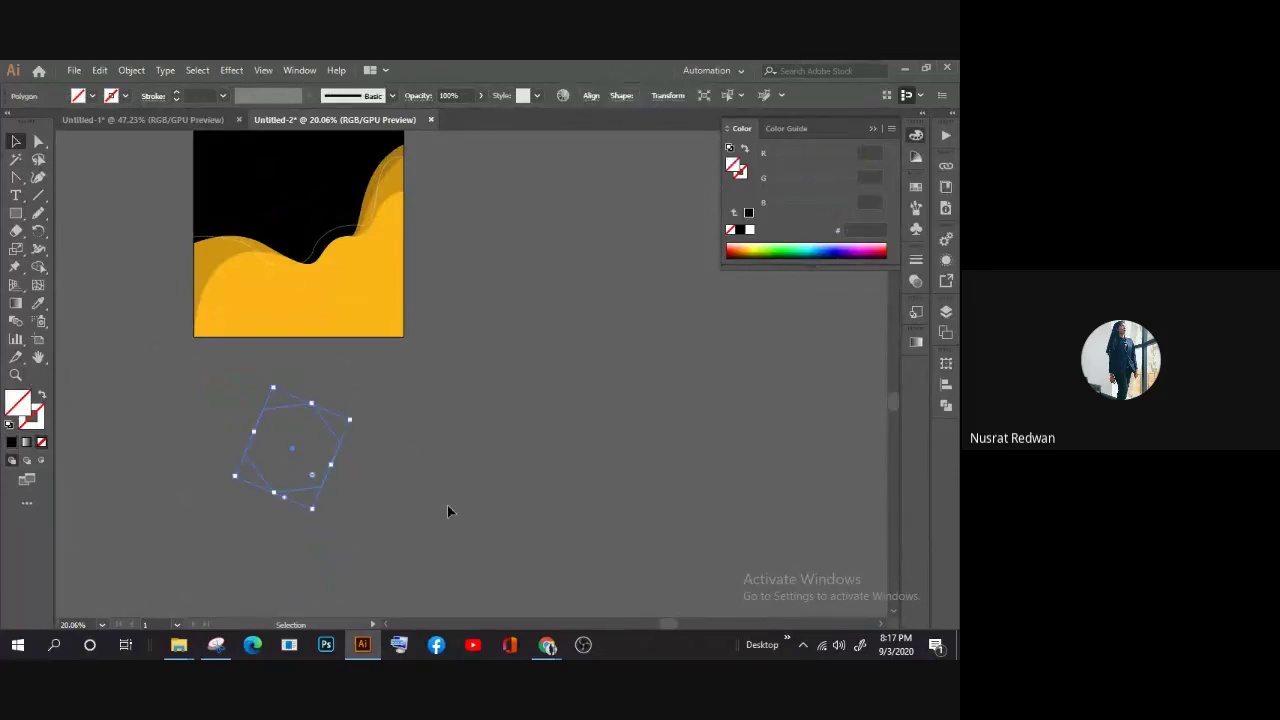
click(447, 511)
Step: Bring the Freepik FLYER DESIGN results to the front and scroll through the flyers
click(548, 646)
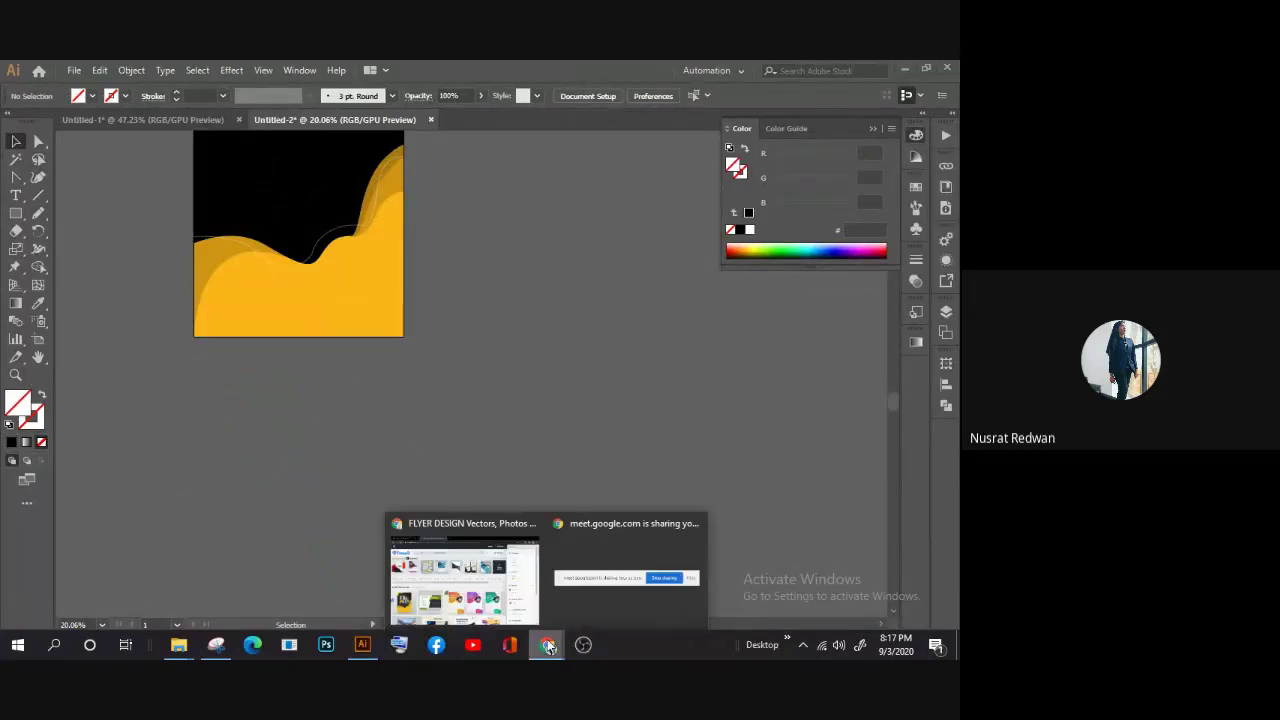
click(465, 583)
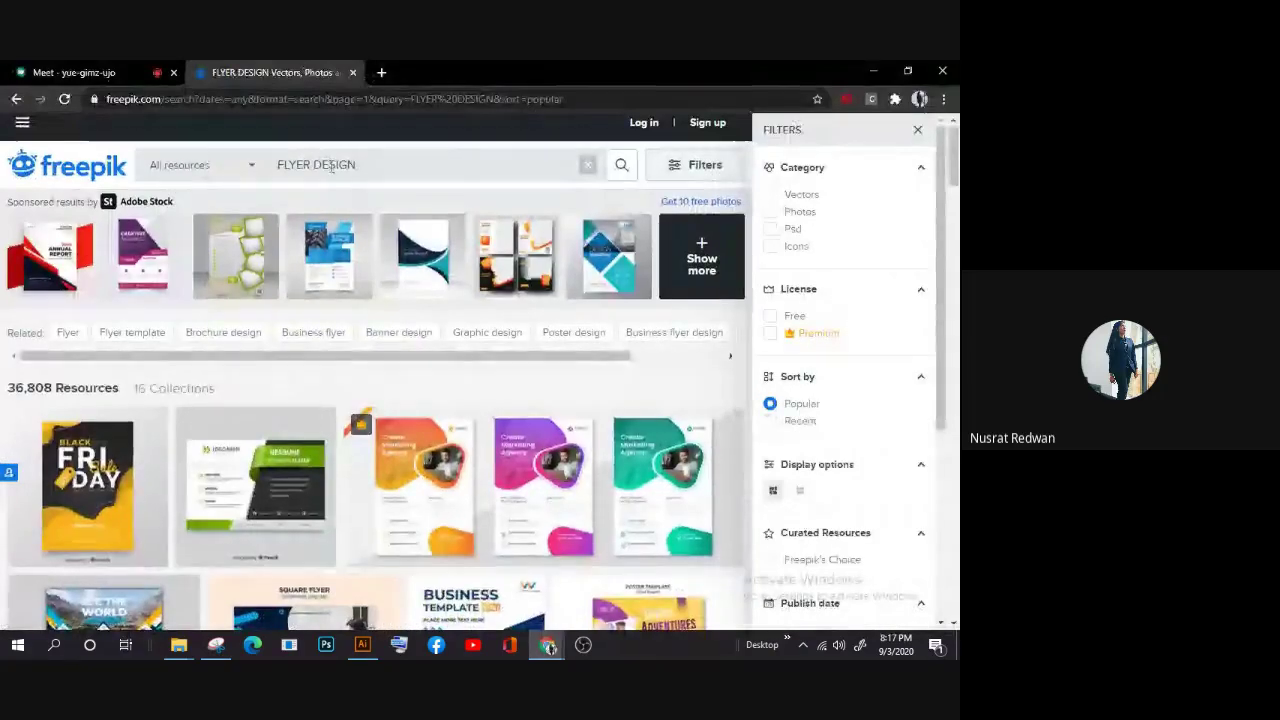
scroll(312, 193, down, 2)
scroll(5, 335, down, 2)
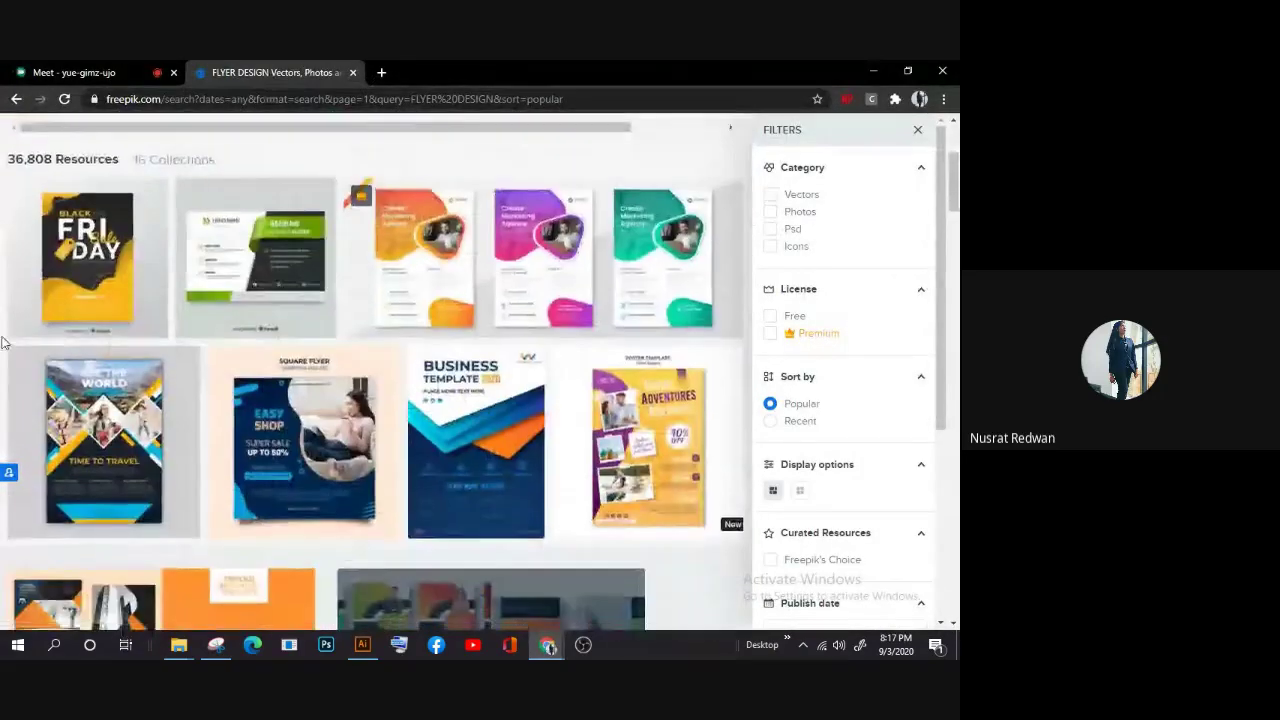
scroll(5, 342, down, 3)
scroll(5, 343, down, 3)
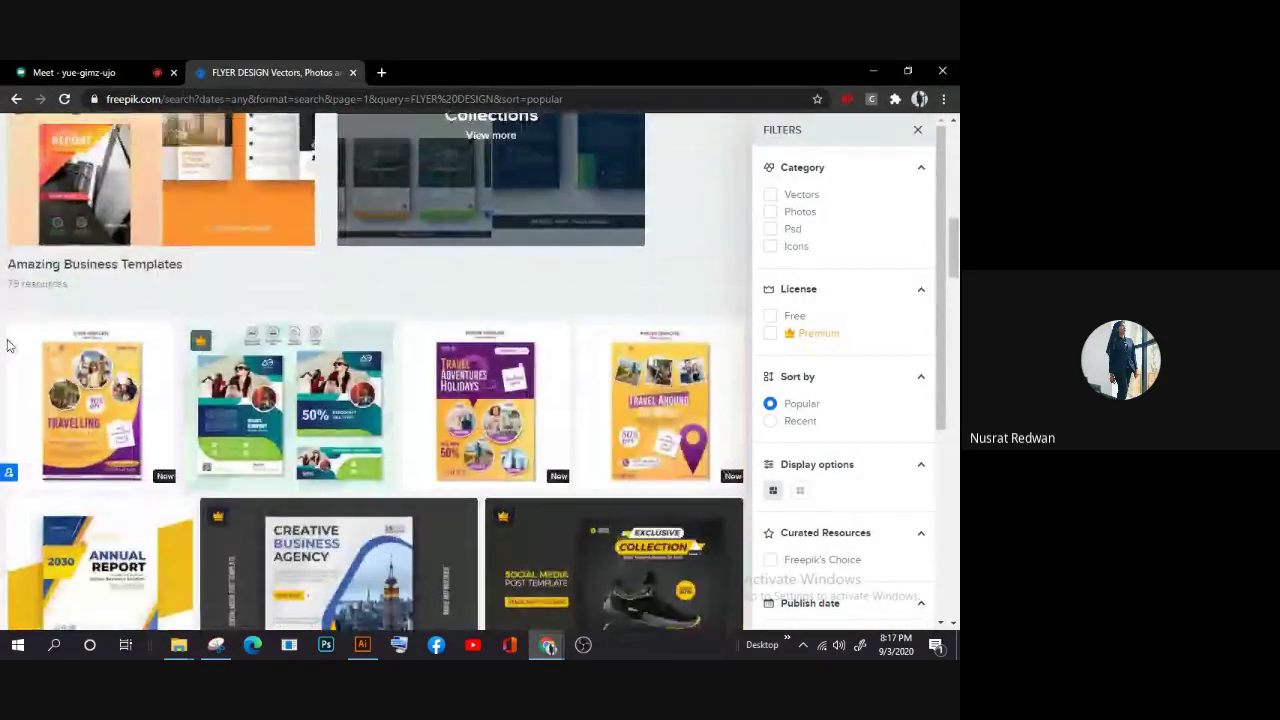
Step: Scroll back up and delete the FLYER DESIGN search term
scroll(7, 345, up, 6)
scroll(7, 345, up, 2)
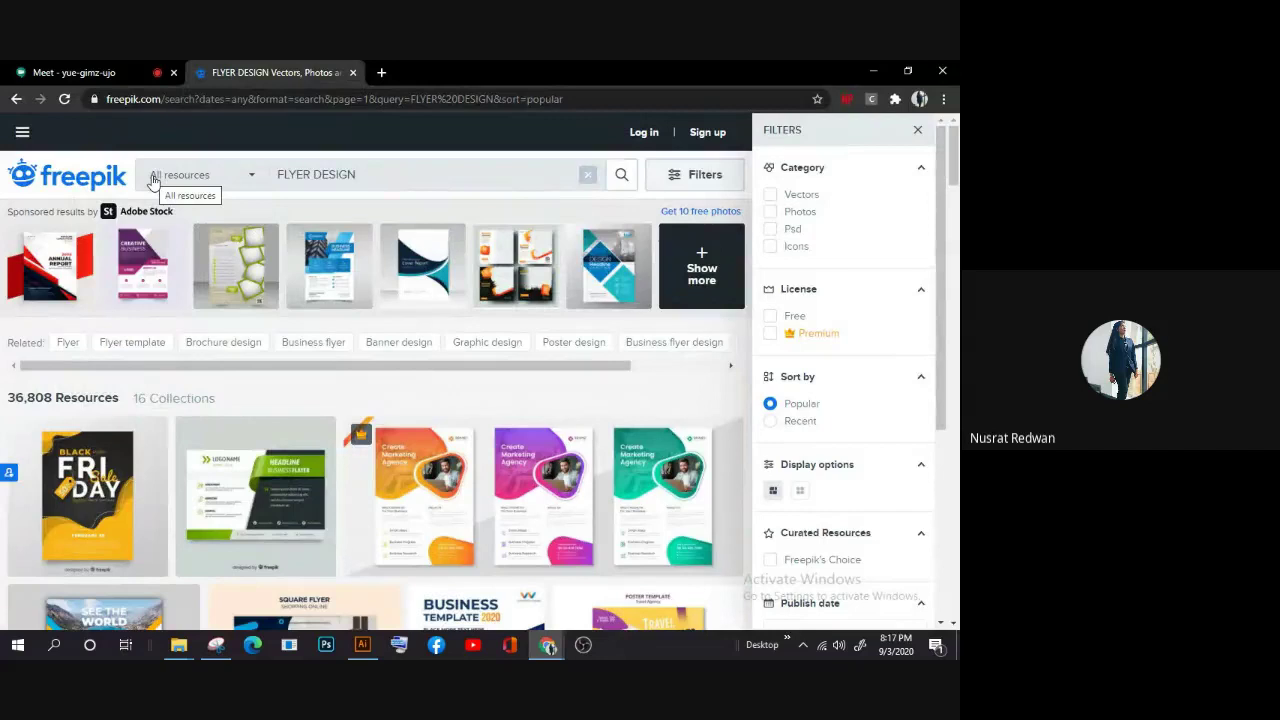
drag(423, 170, 251, 180)
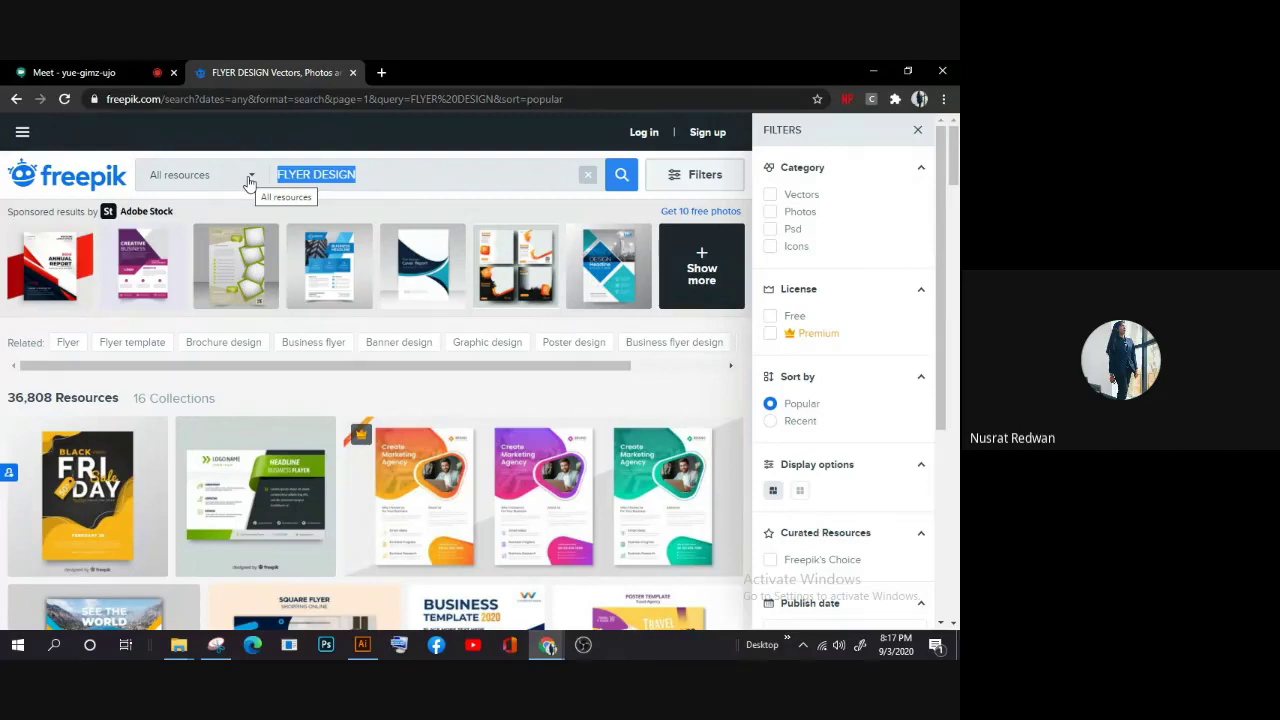
key(BackSpace)
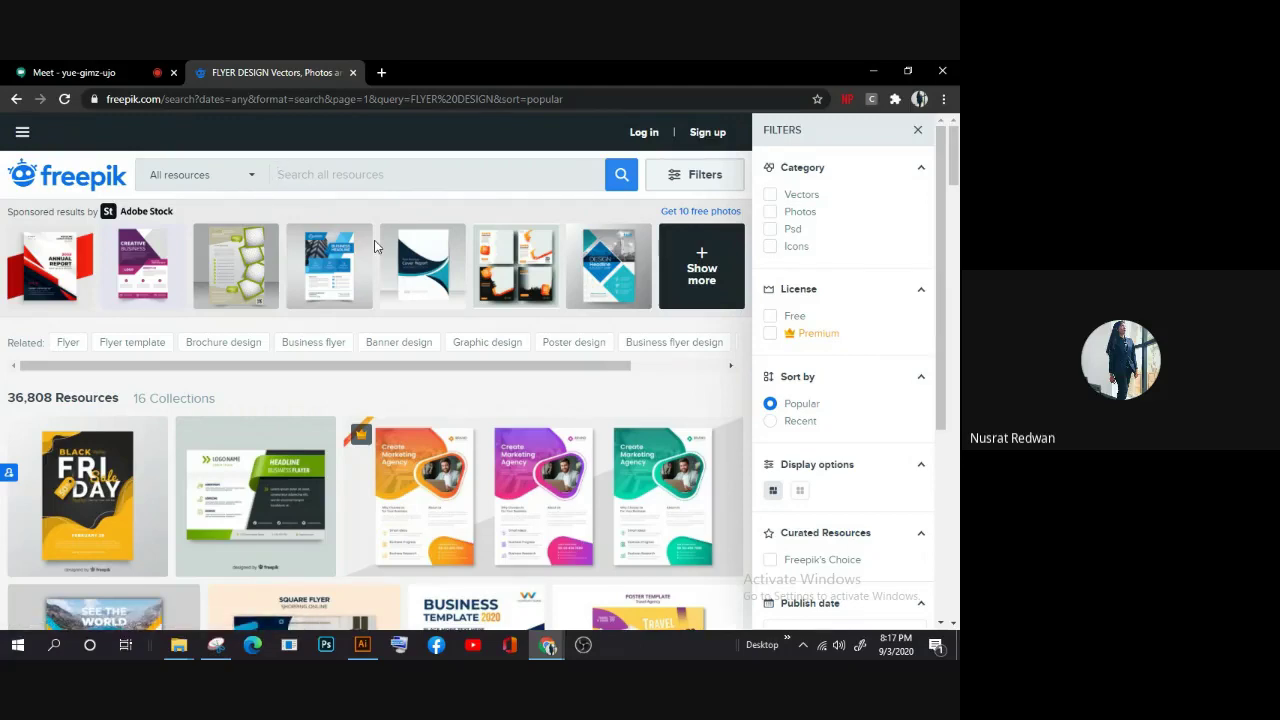
Step: Replace the Freepik tab with a Google search for 'dafonts' and open the DaFont site
click(381, 72)
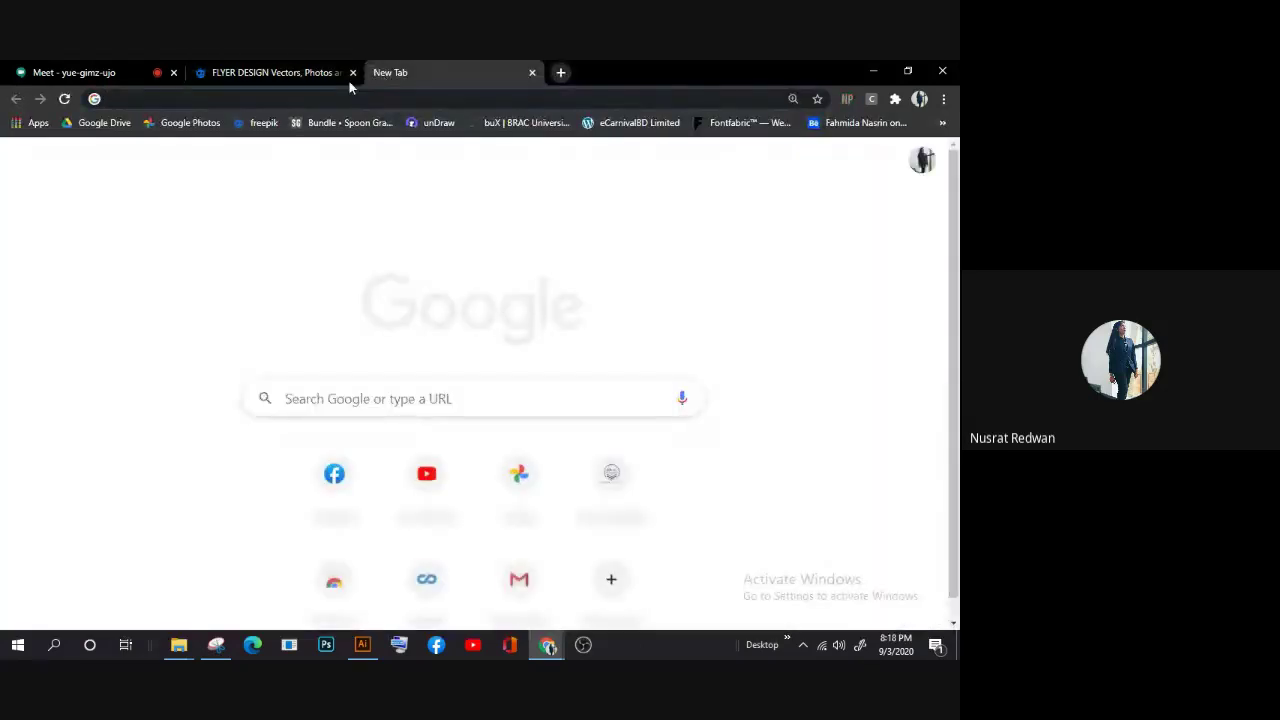
click(349, 81)
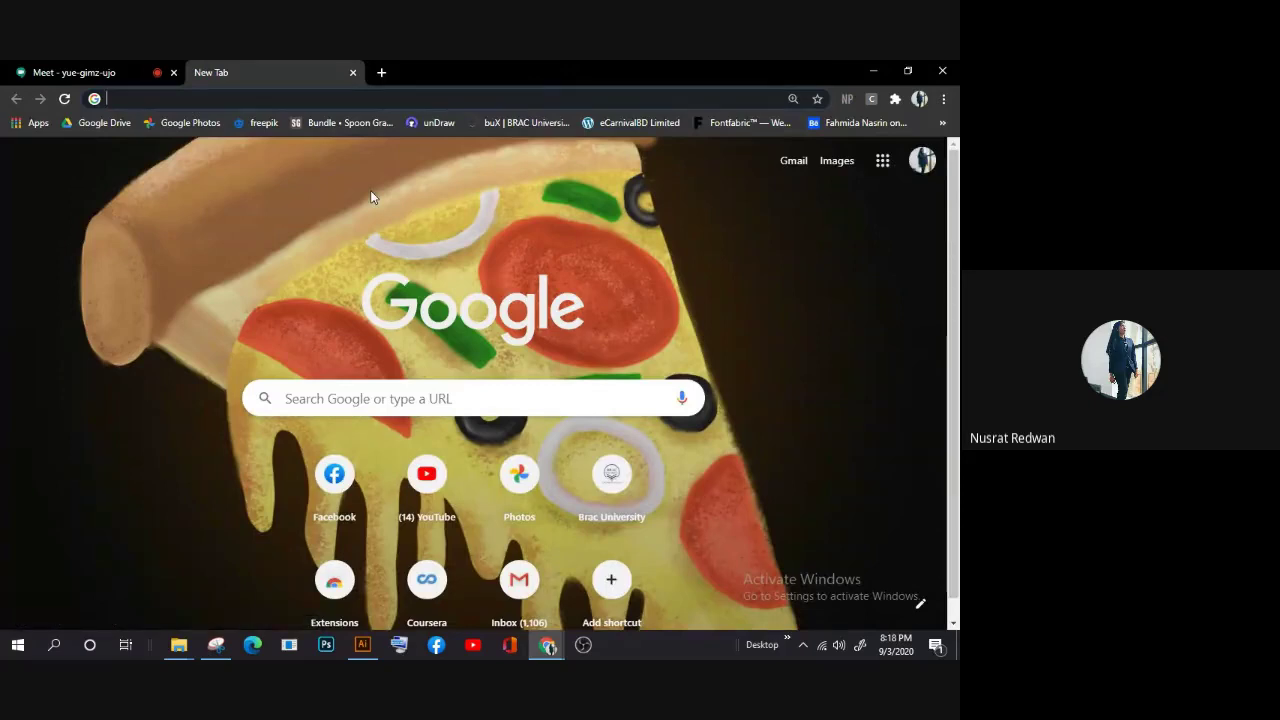
text(DAFON)
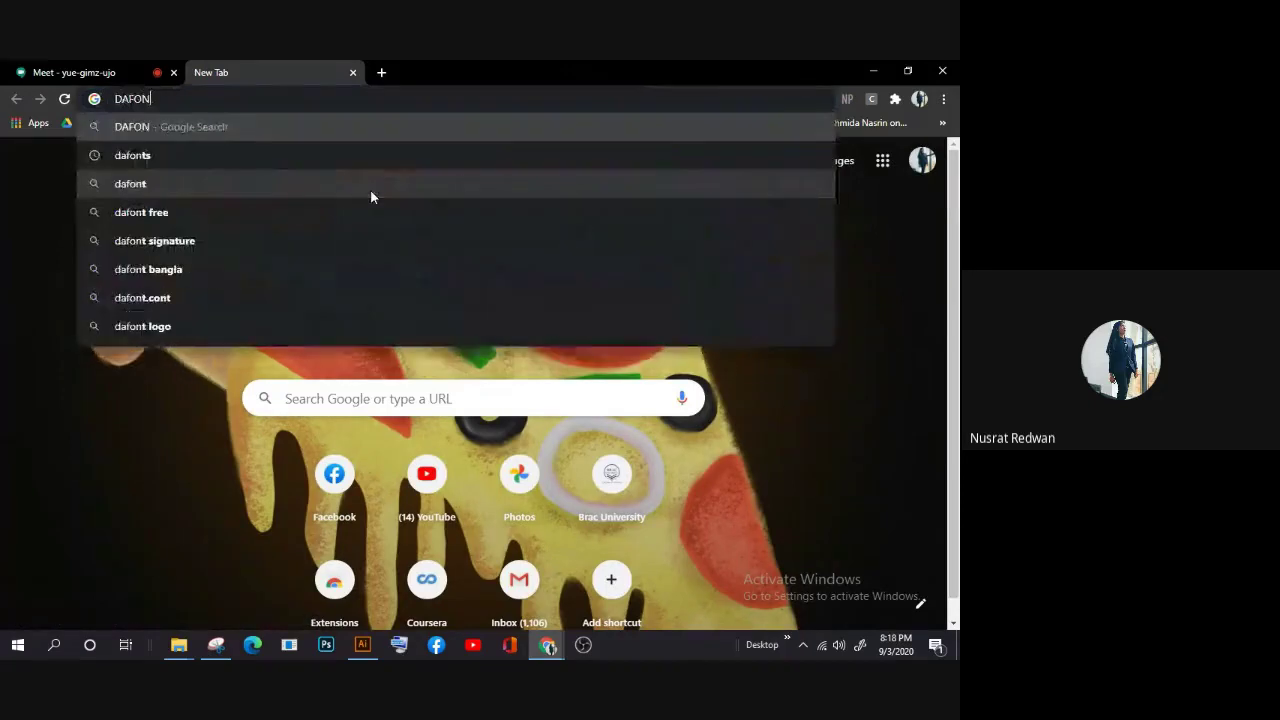
key(Down)
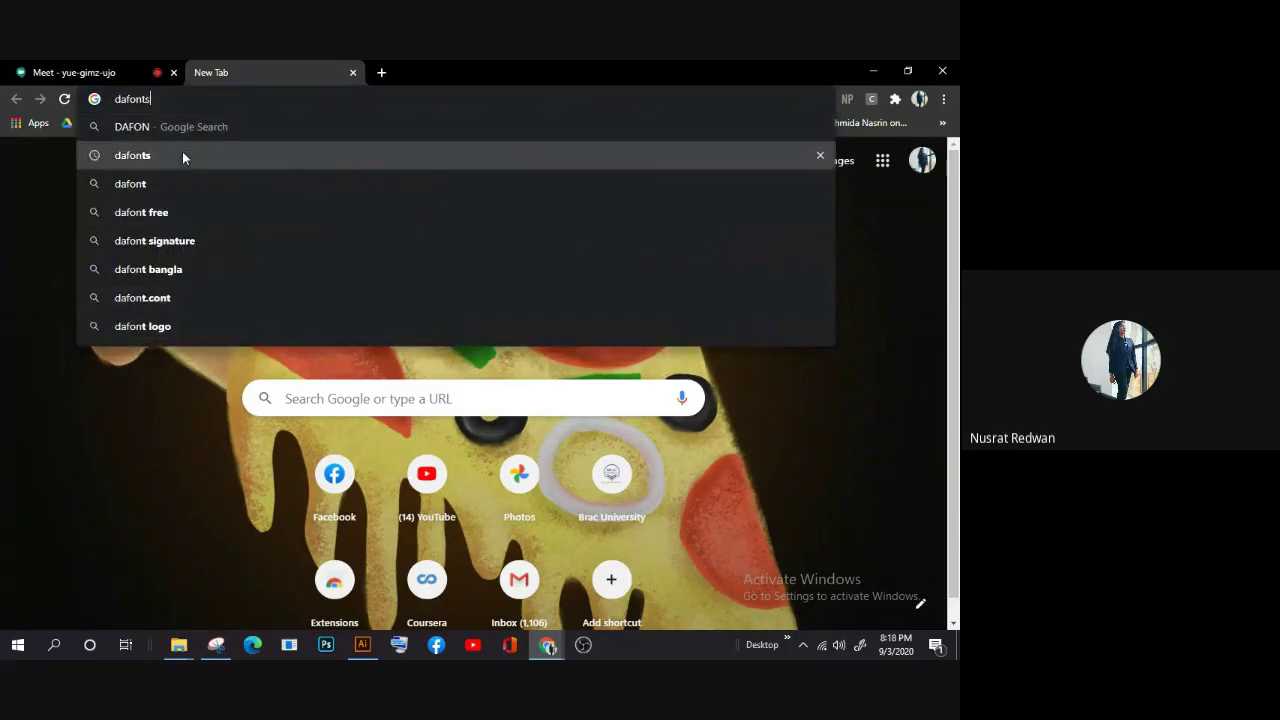
key(Return)
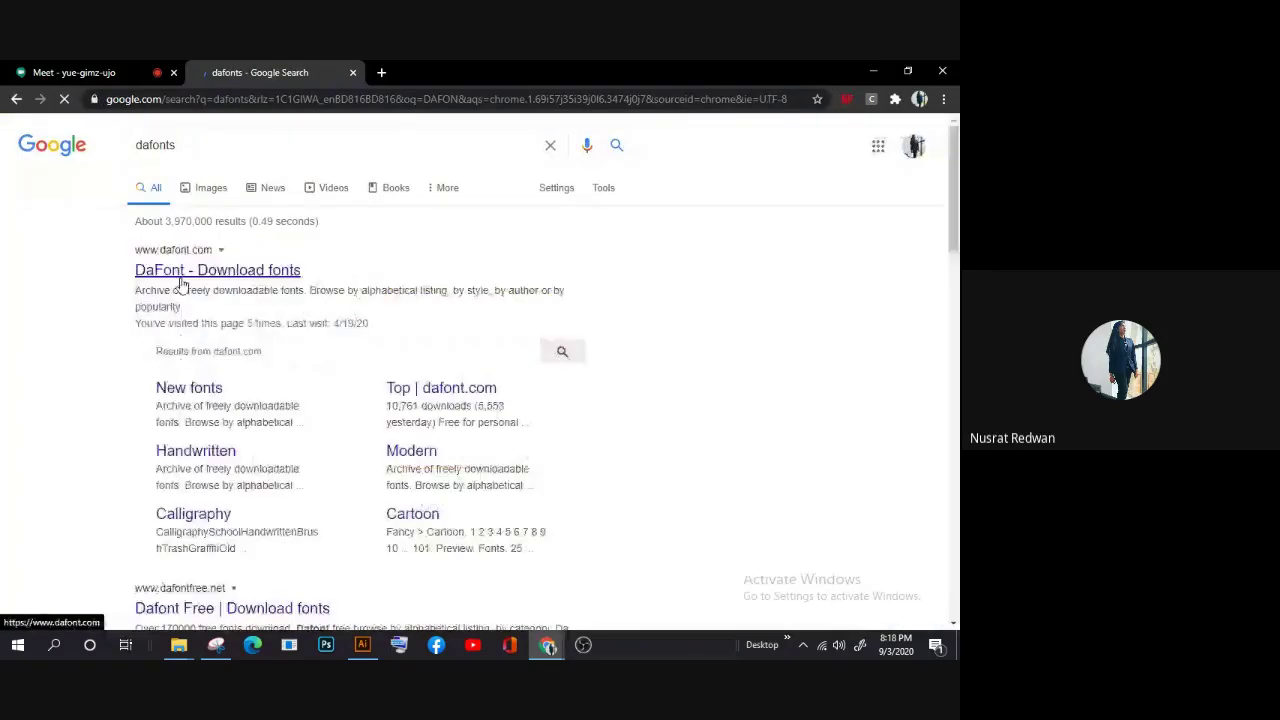
click(181, 285)
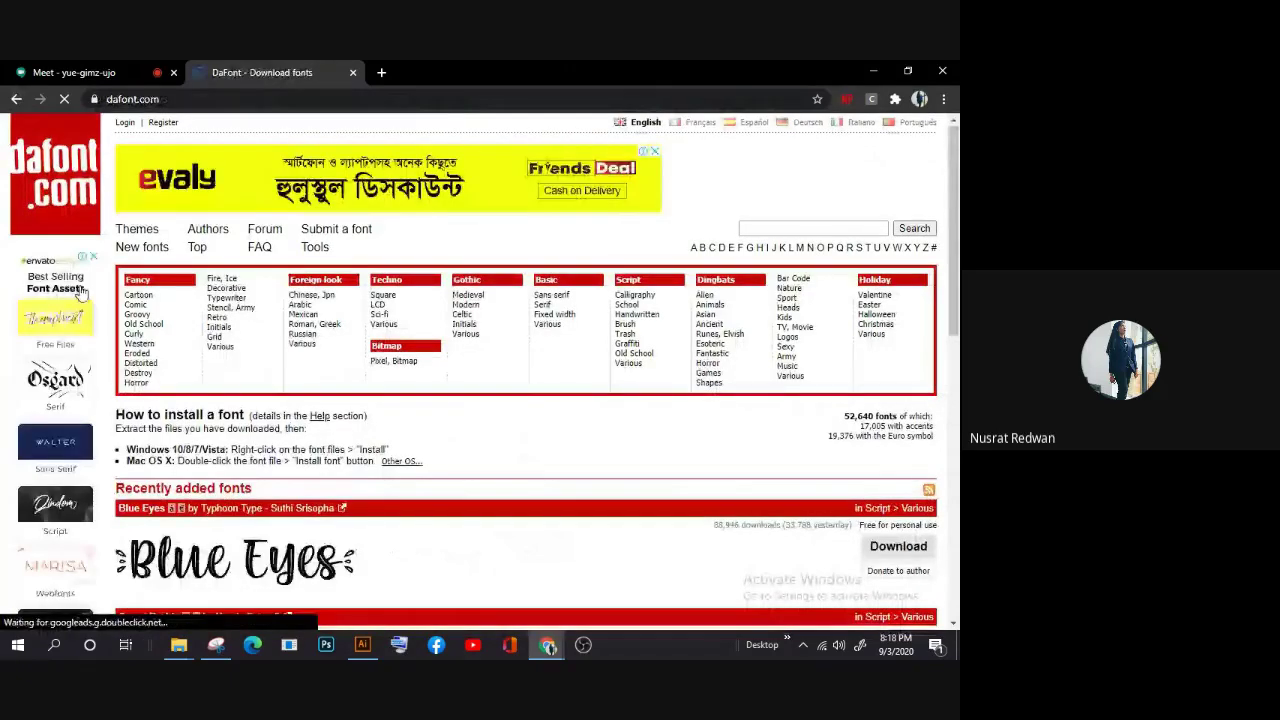
Step: Scroll through DaFont's recently added fonts, then open a new blank tab
scroll(169, 395, down, 10)
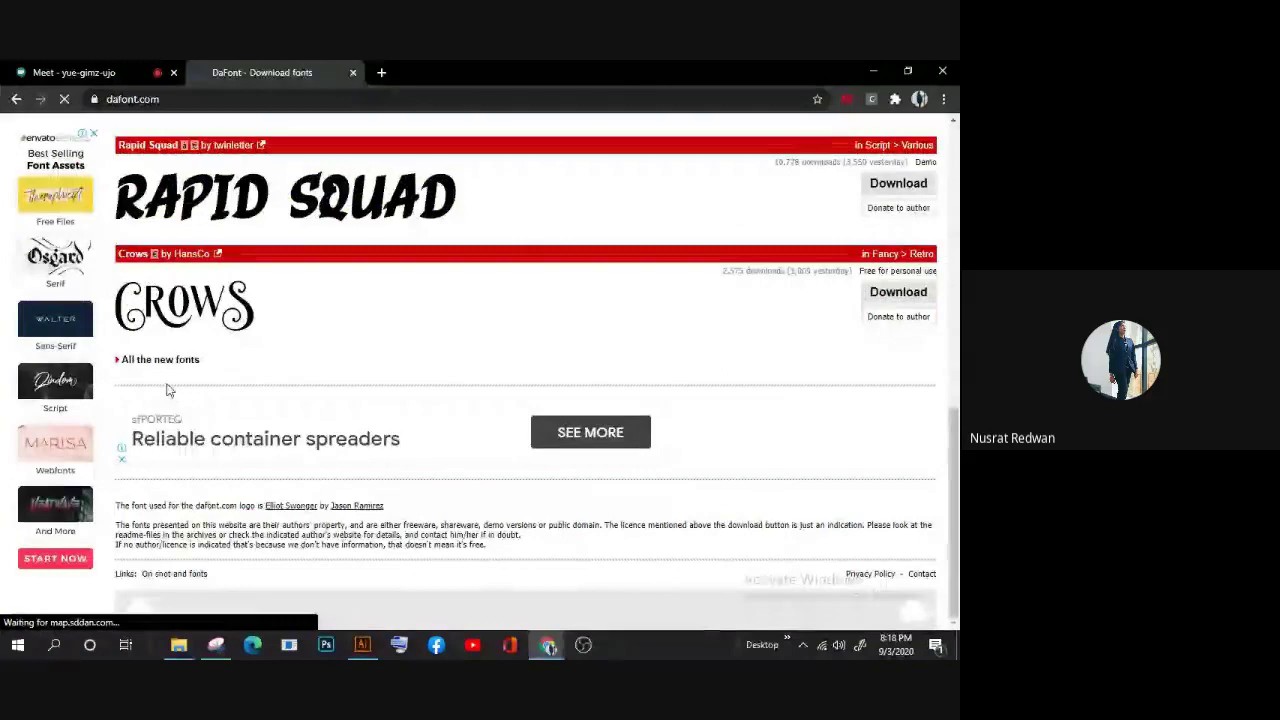
scroll(279, 424, up, 3)
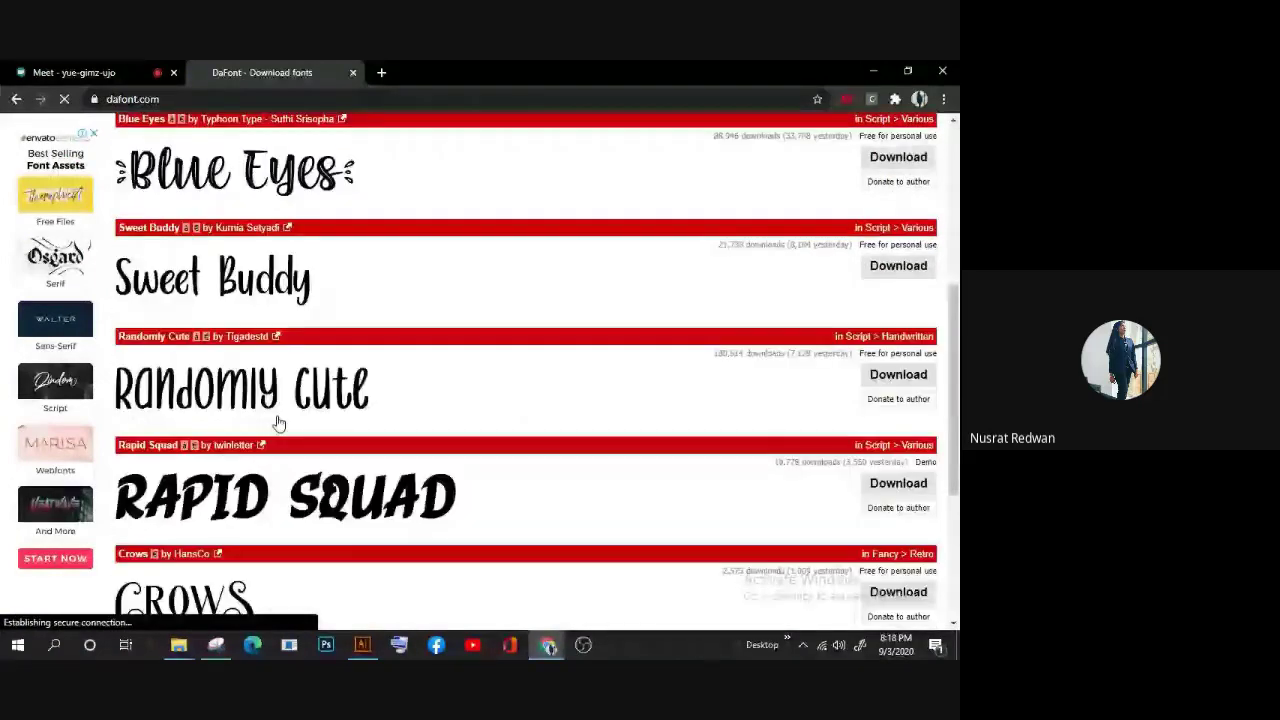
scroll(279, 424, up, 3)
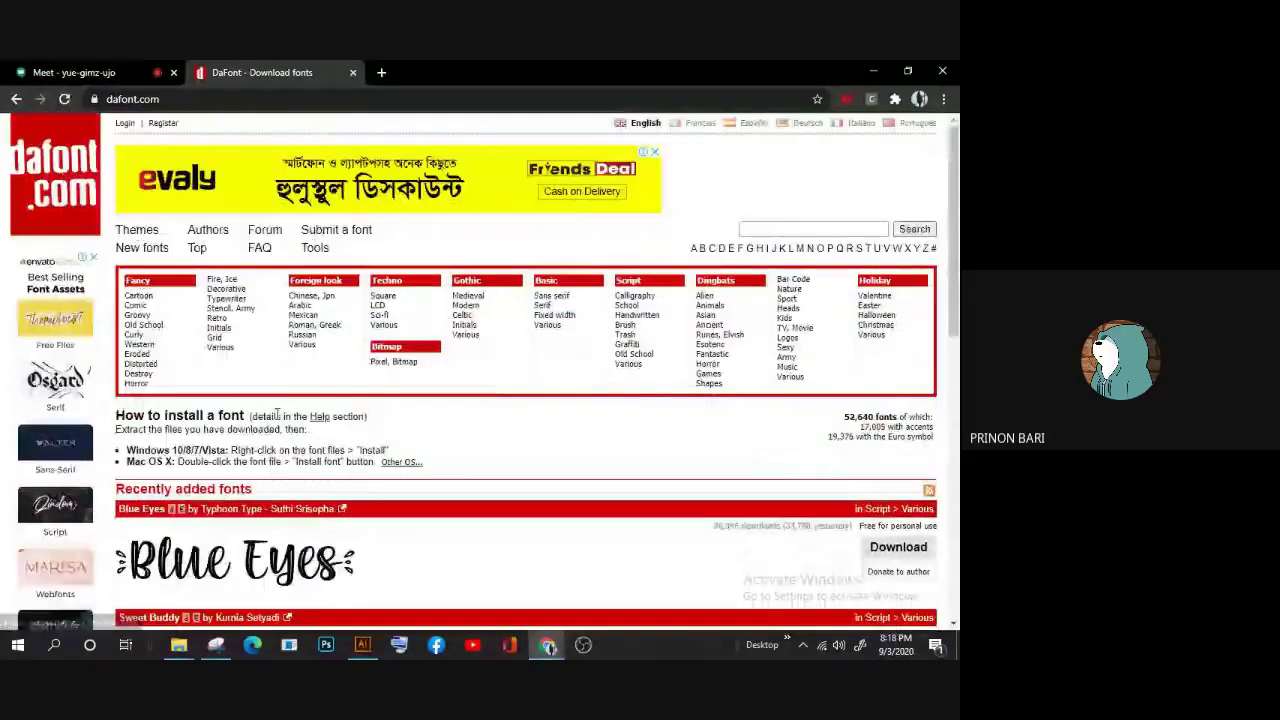
click(381, 72)
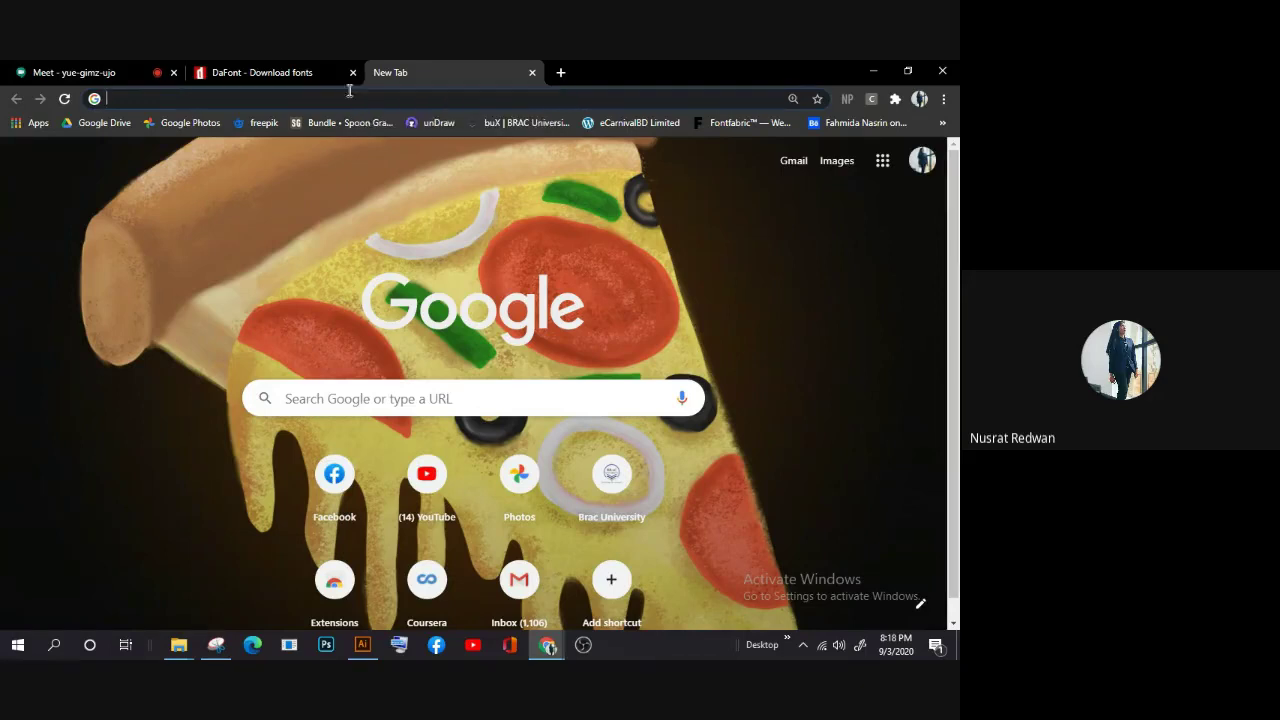
Step: Search Google for 'GOOGLE FONT' and open the fonts.google.com site
text(G)
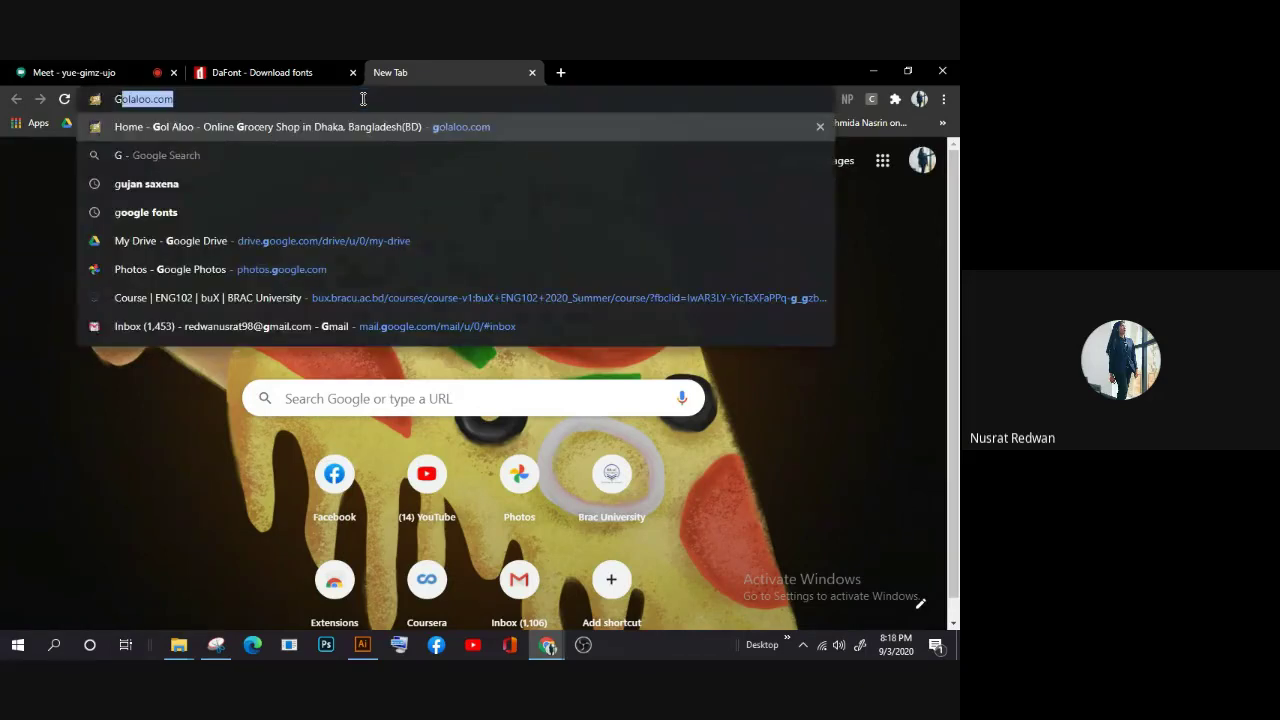
text(OO)
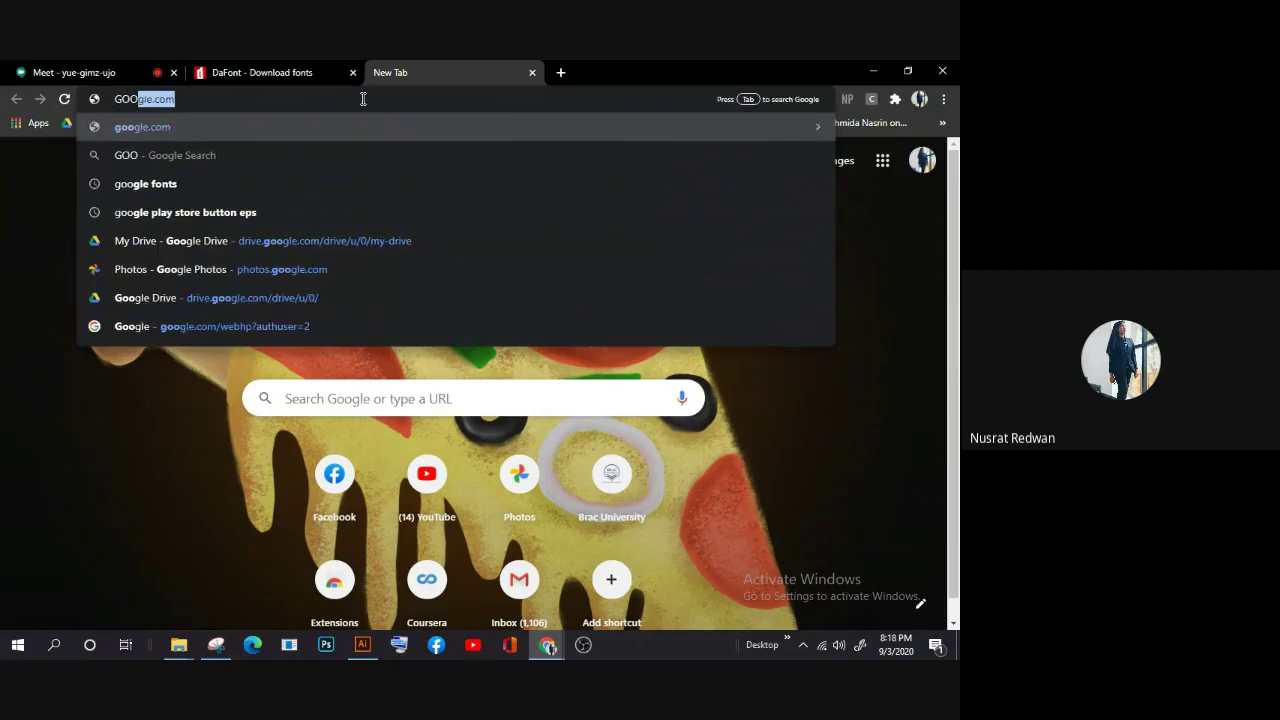
text(GL)
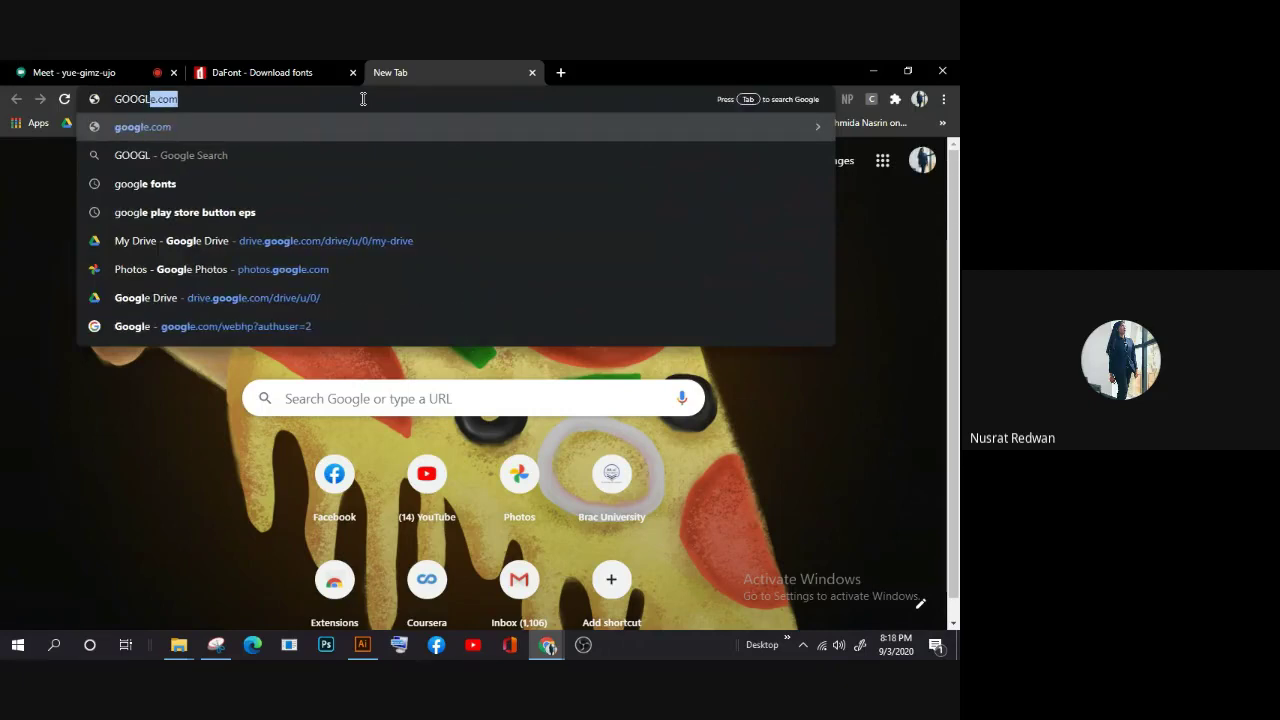
click(317, 126)
click(280, 99)
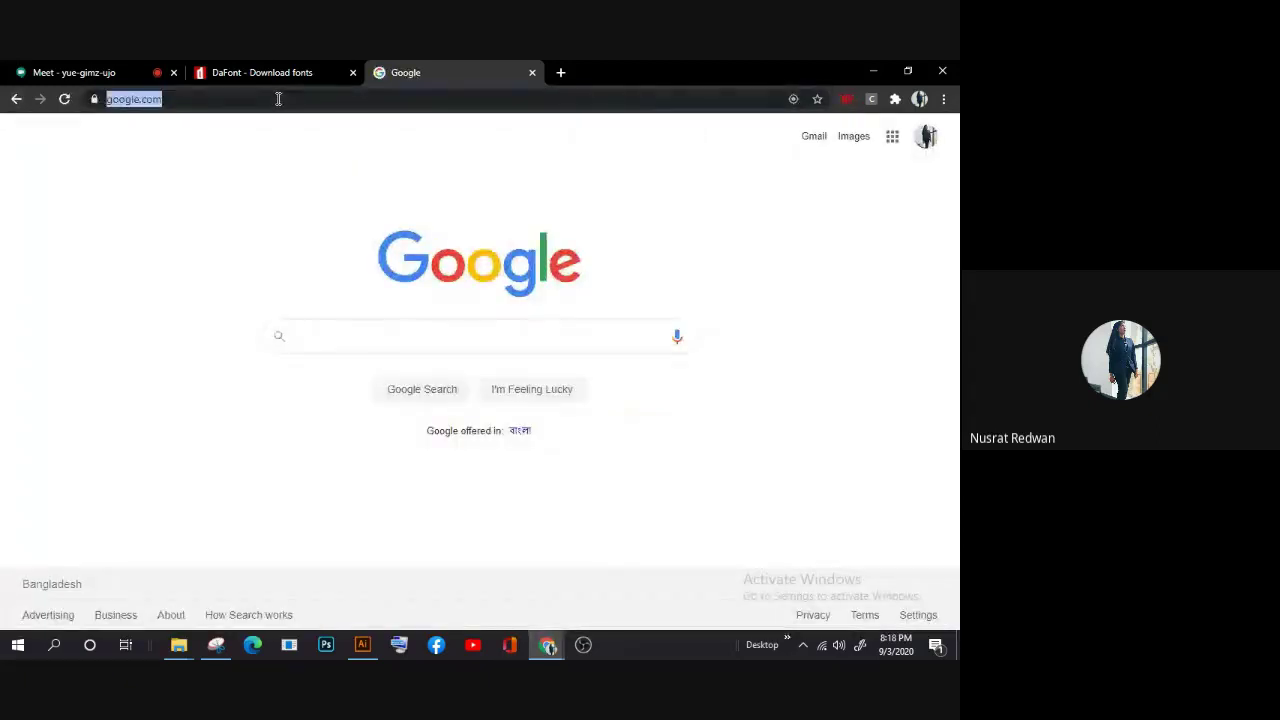
text(G)
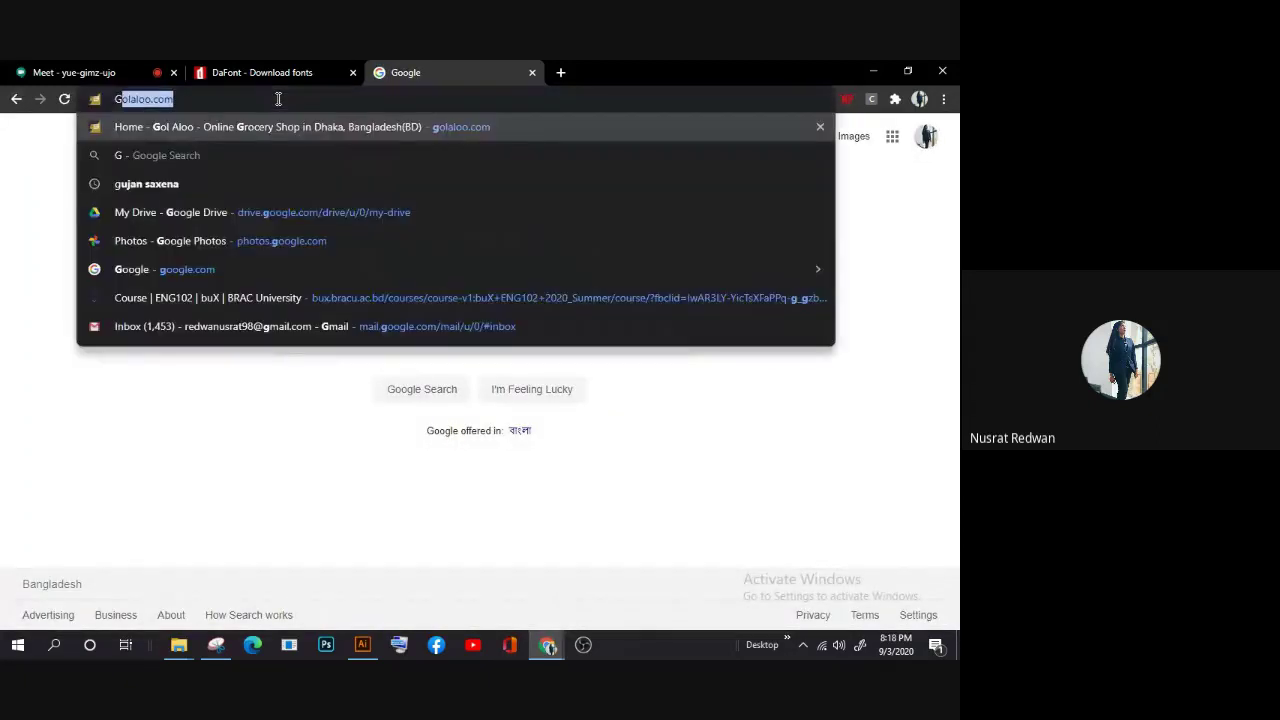
text(OO)
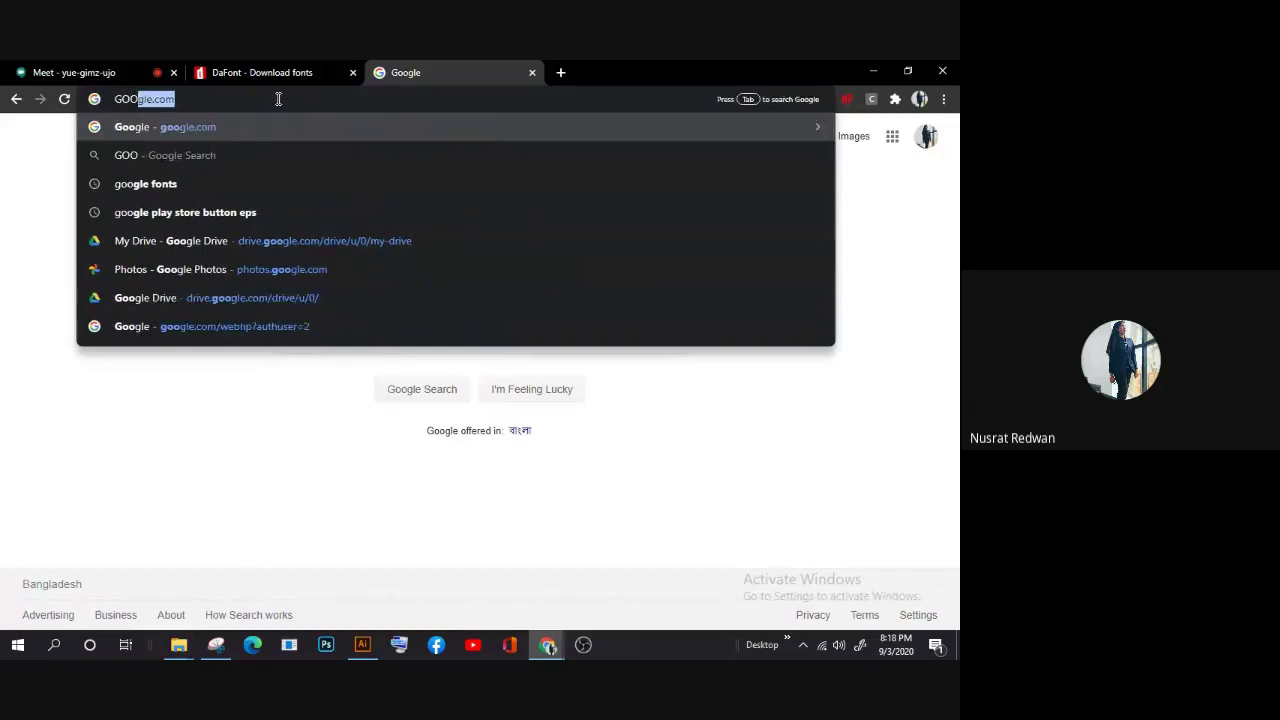
text(GLE FON)
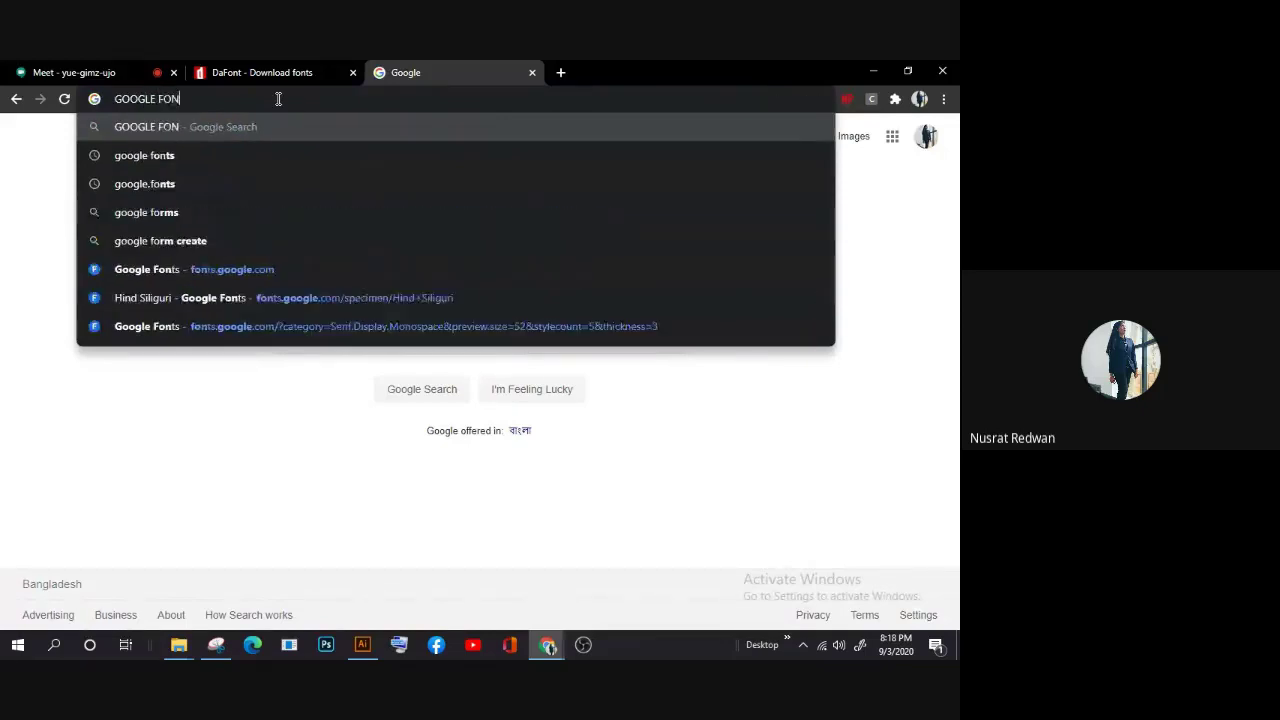
text(T)
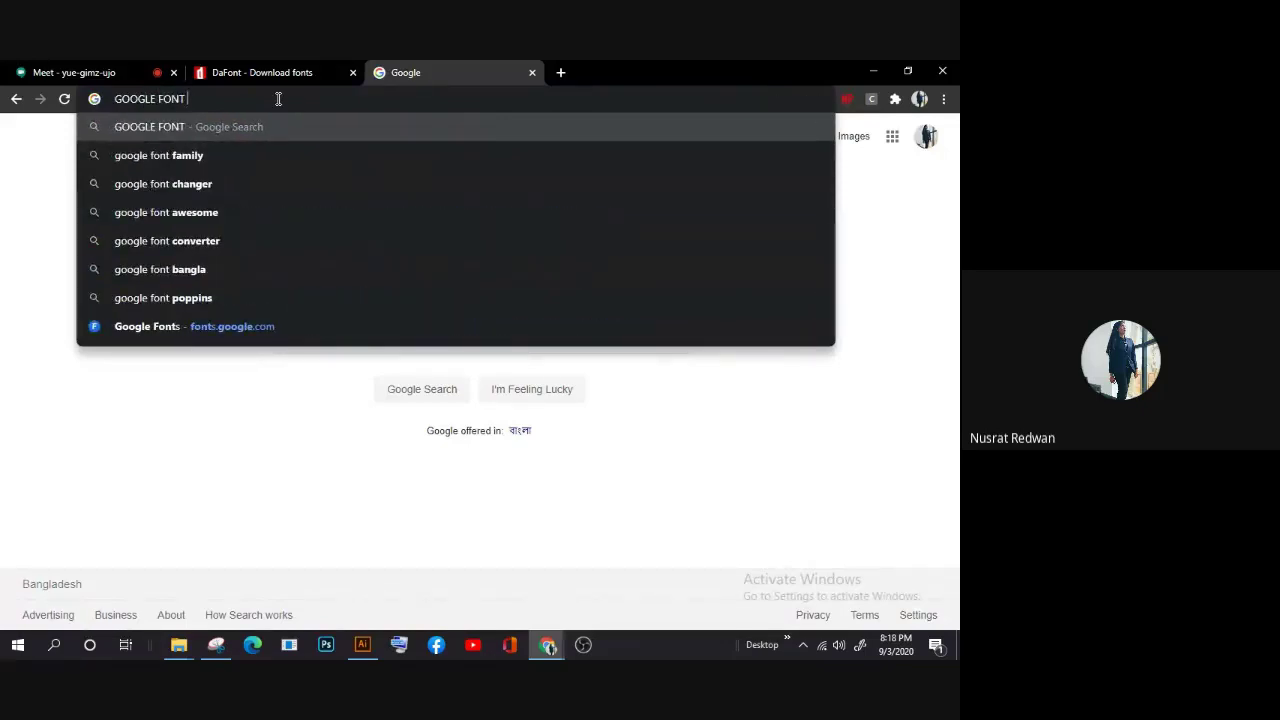
key(Return)
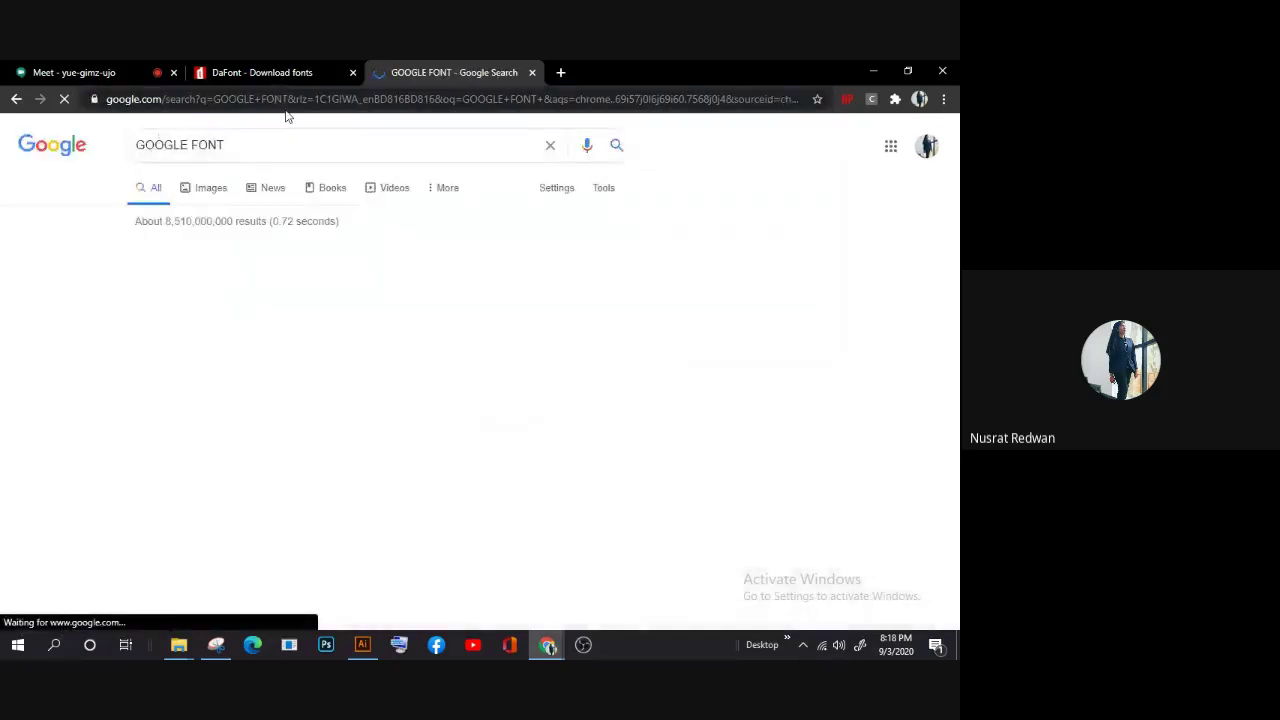
click(160, 272)
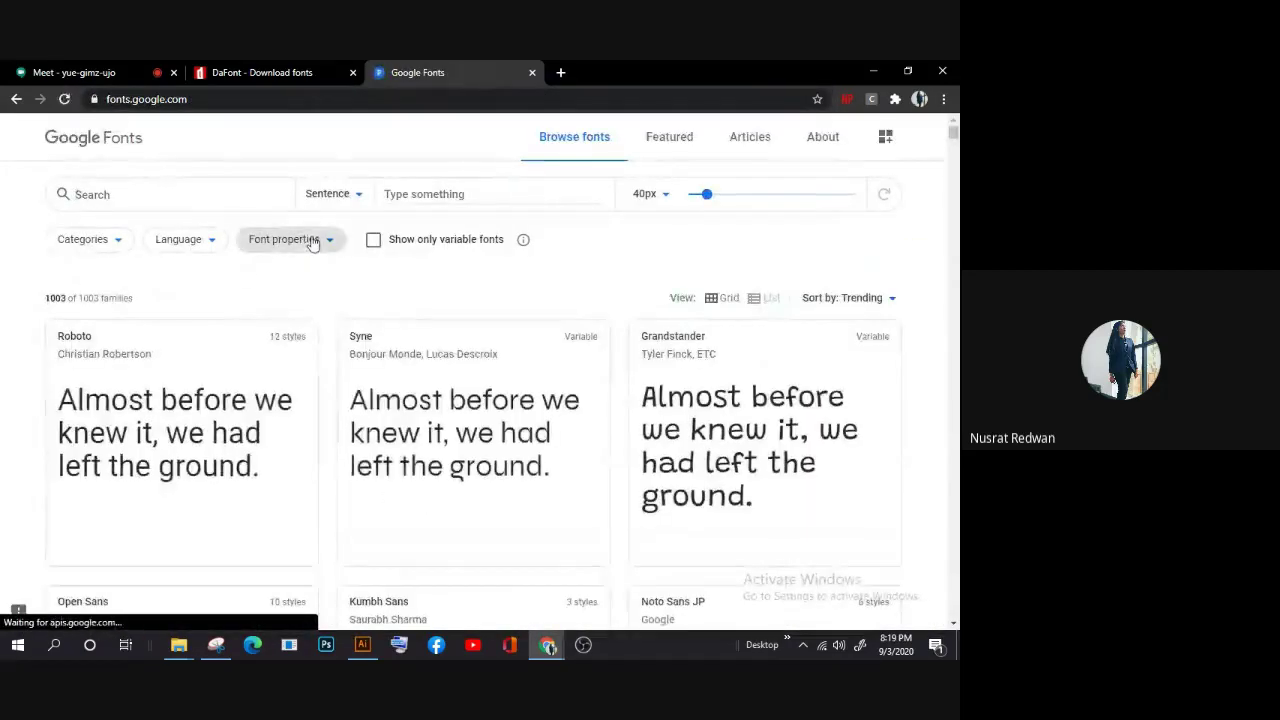
Step: Filter Google Fonts to families with 18+ styles under Font properties
click(313, 244)
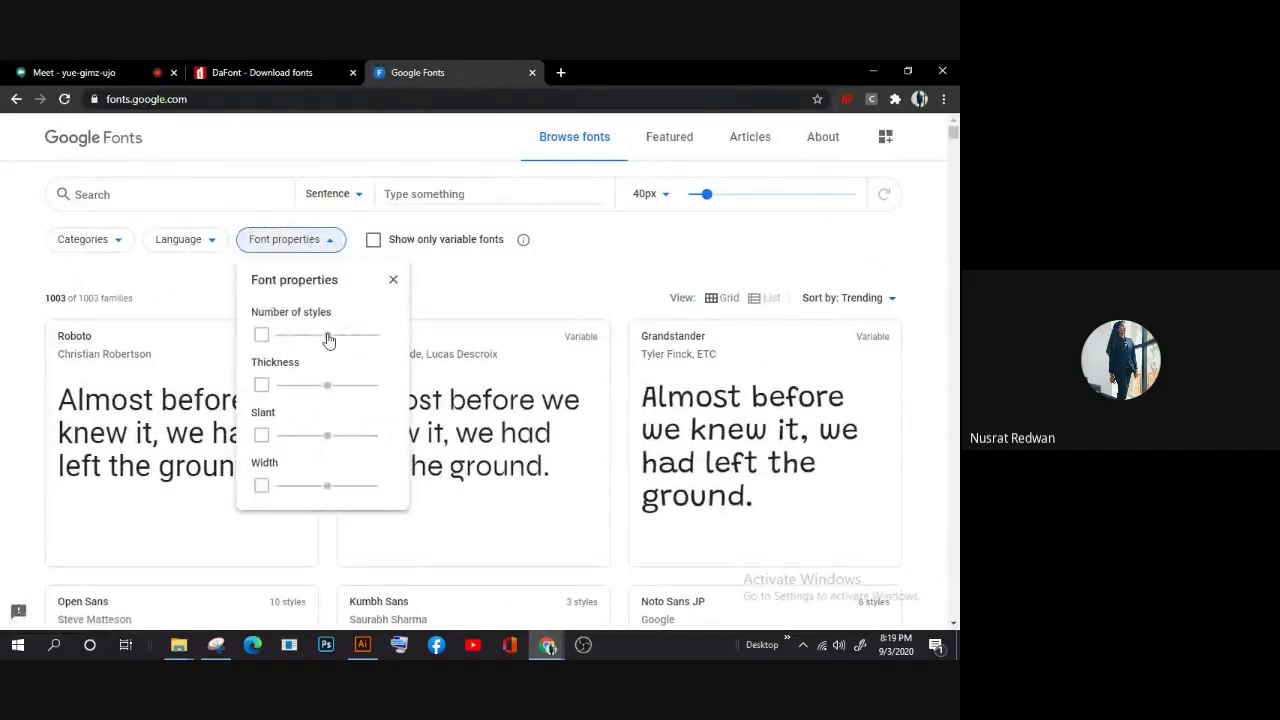
click(261, 334)
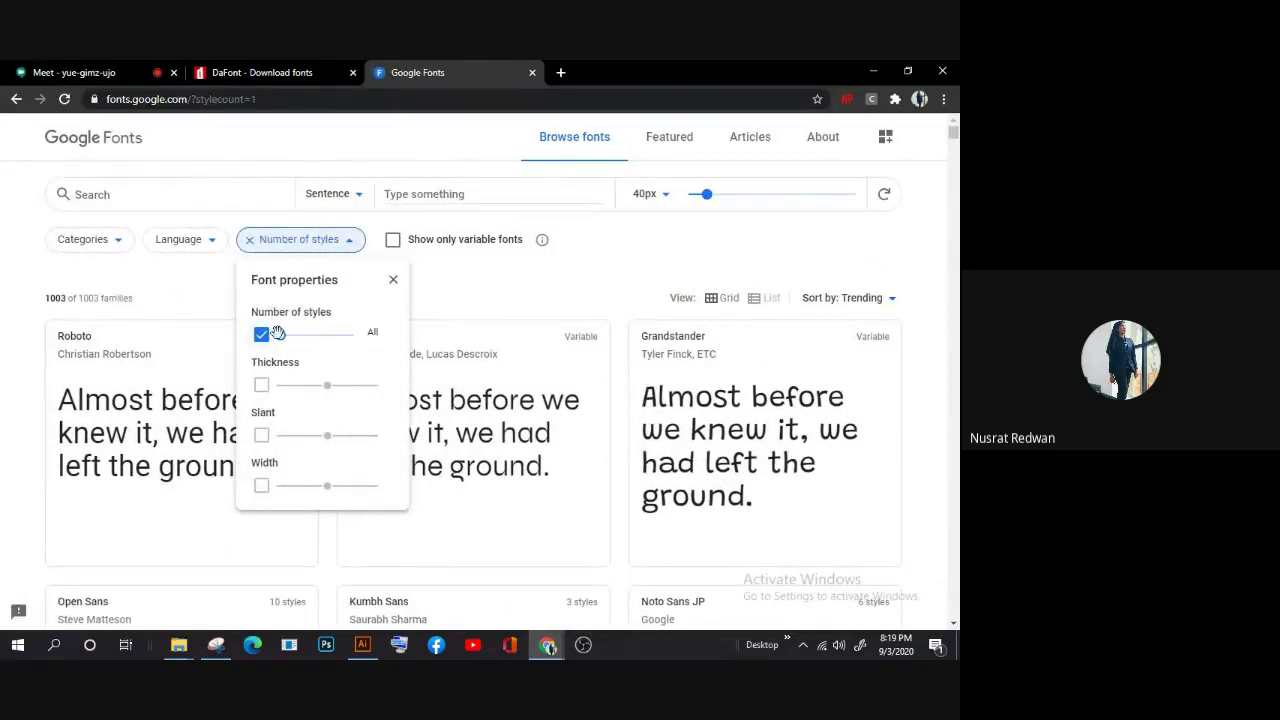
drag(278, 334, 366, 347)
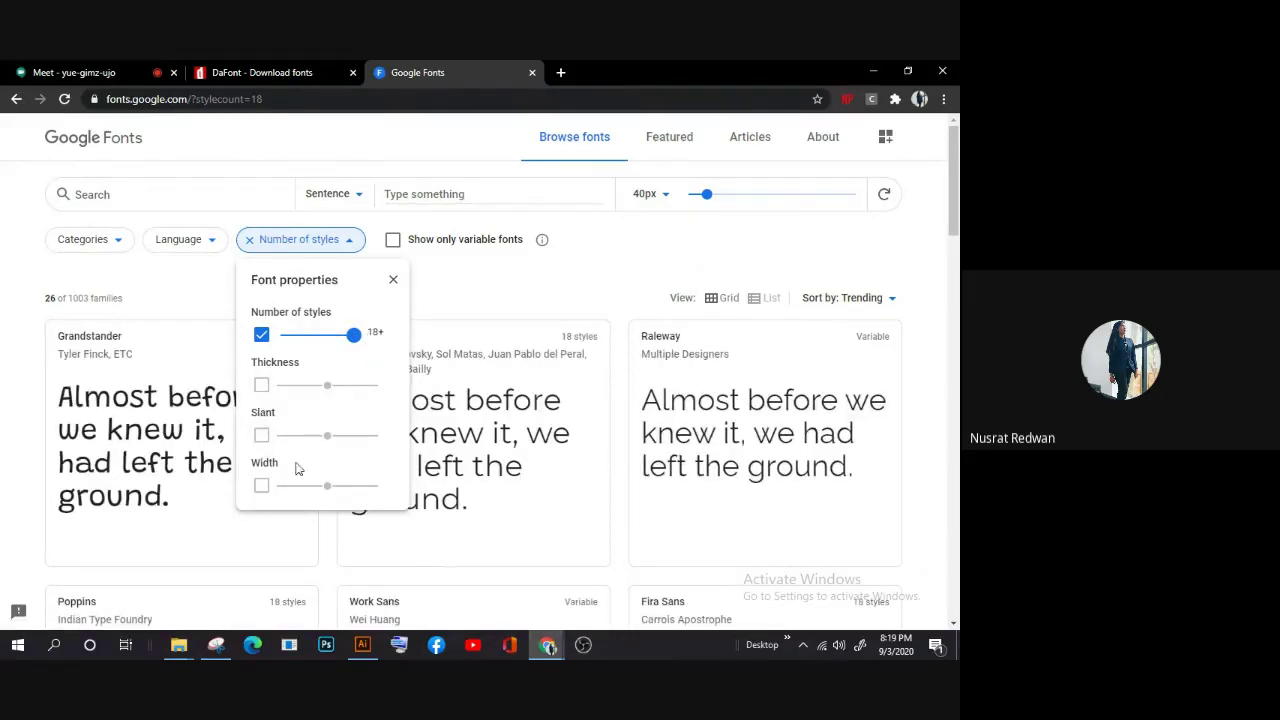
click(461, 298)
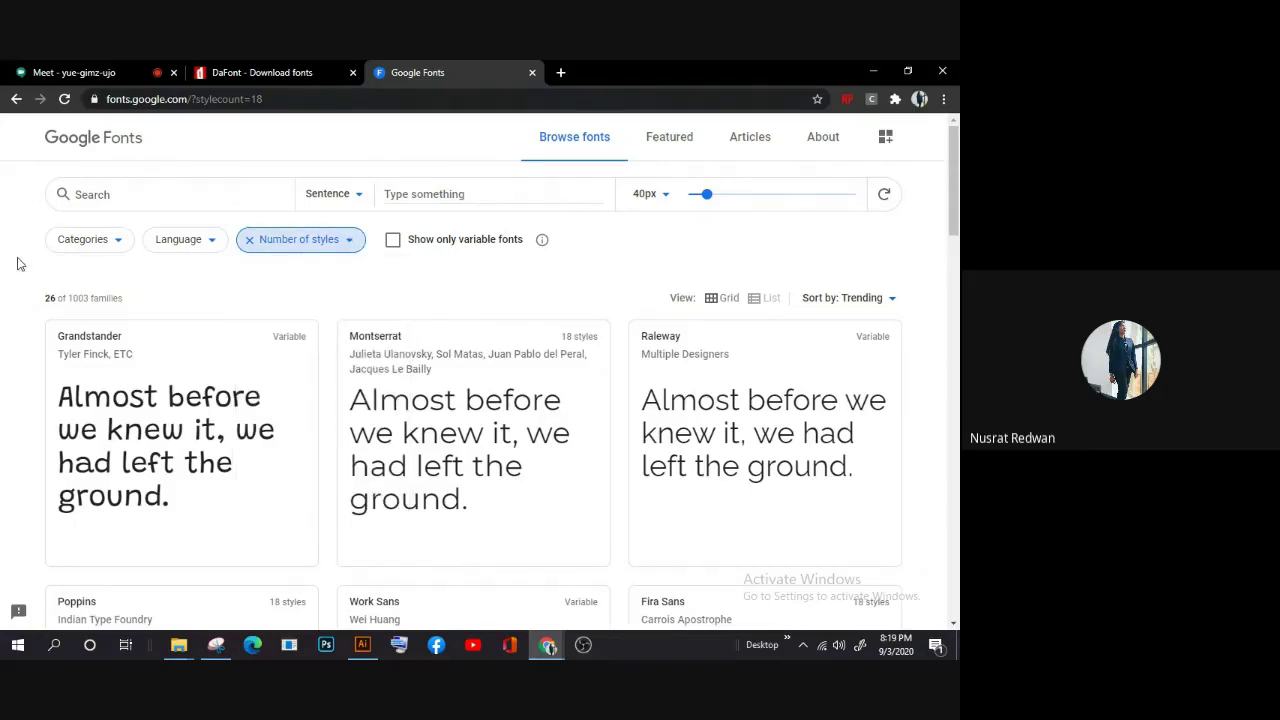
Step: Uncheck every category except Sans Serif in the category filters
click(180, 240)
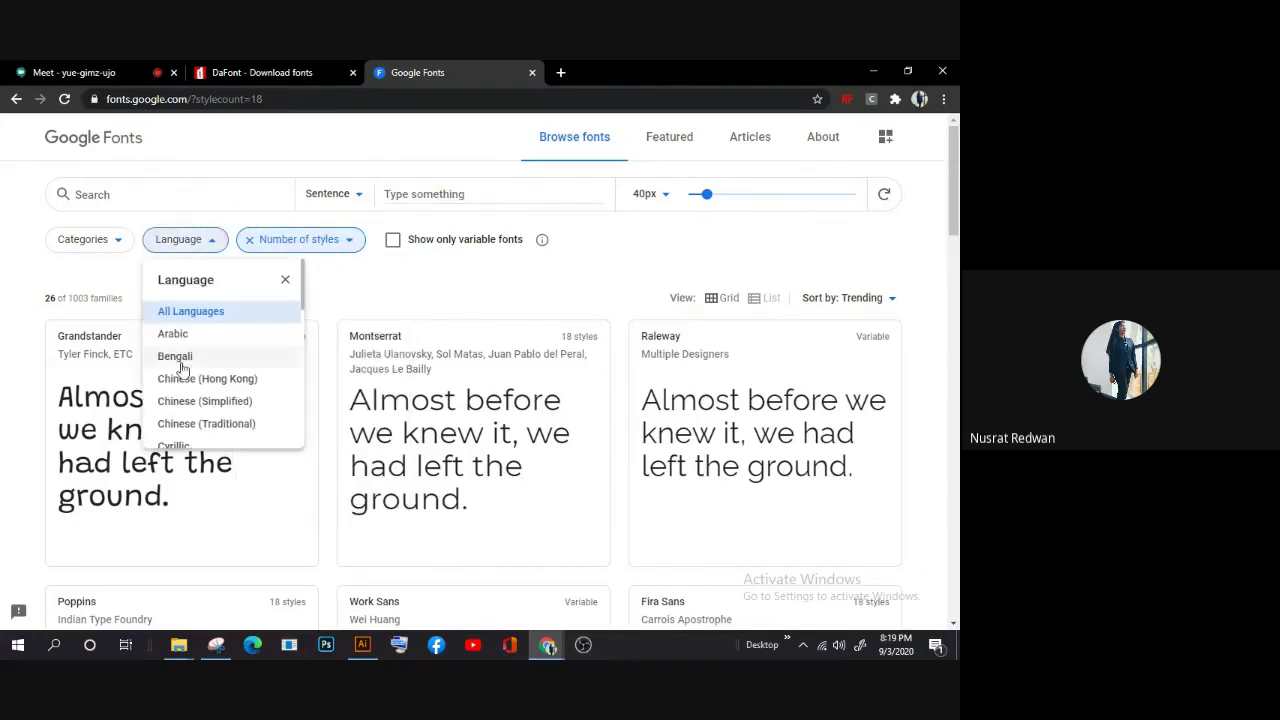
scroll(187, 369, down, 2)
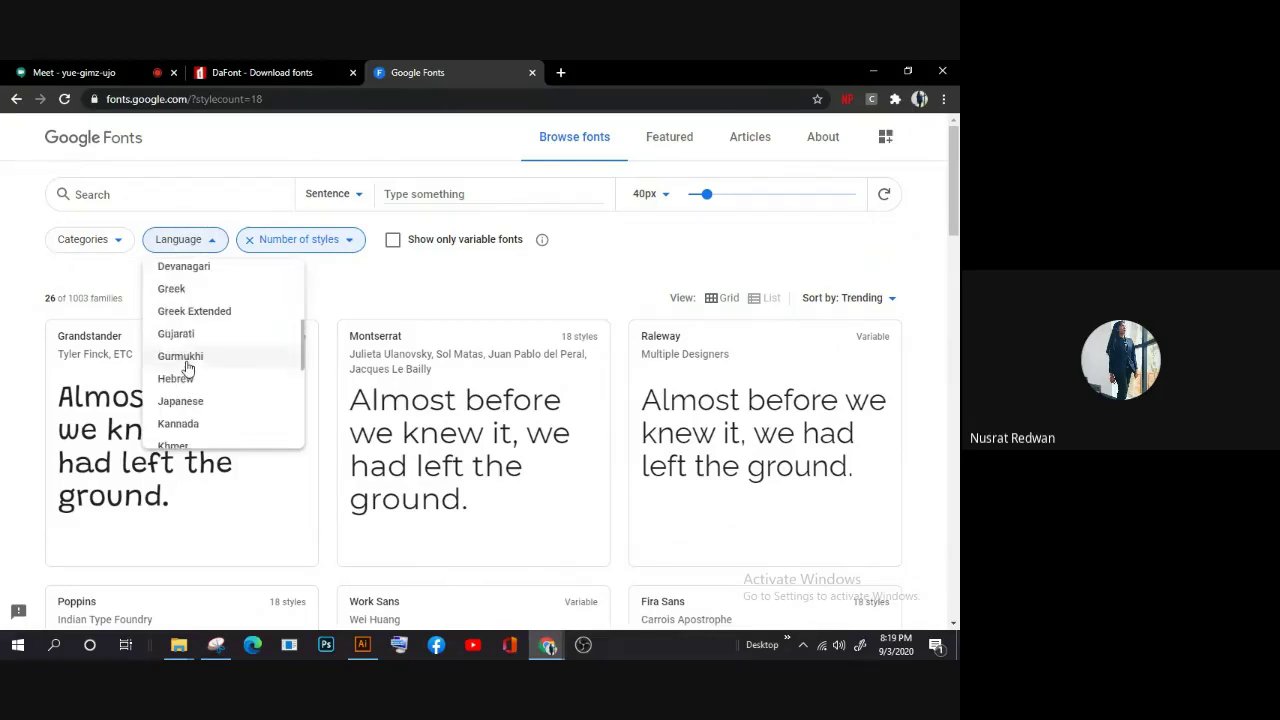
scroll(187, 369, down, 1)
scroll(187, 369, down, 2)
scroll(187, 369, up, 5)
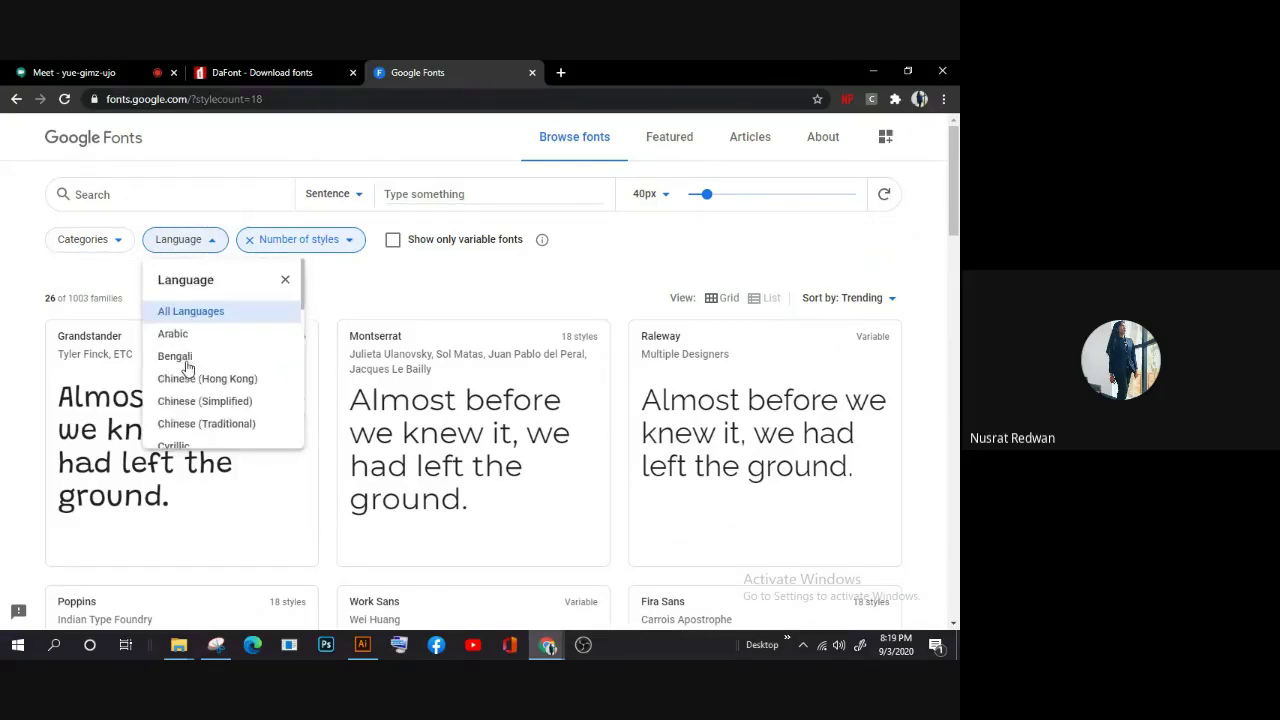
click(100, 250)
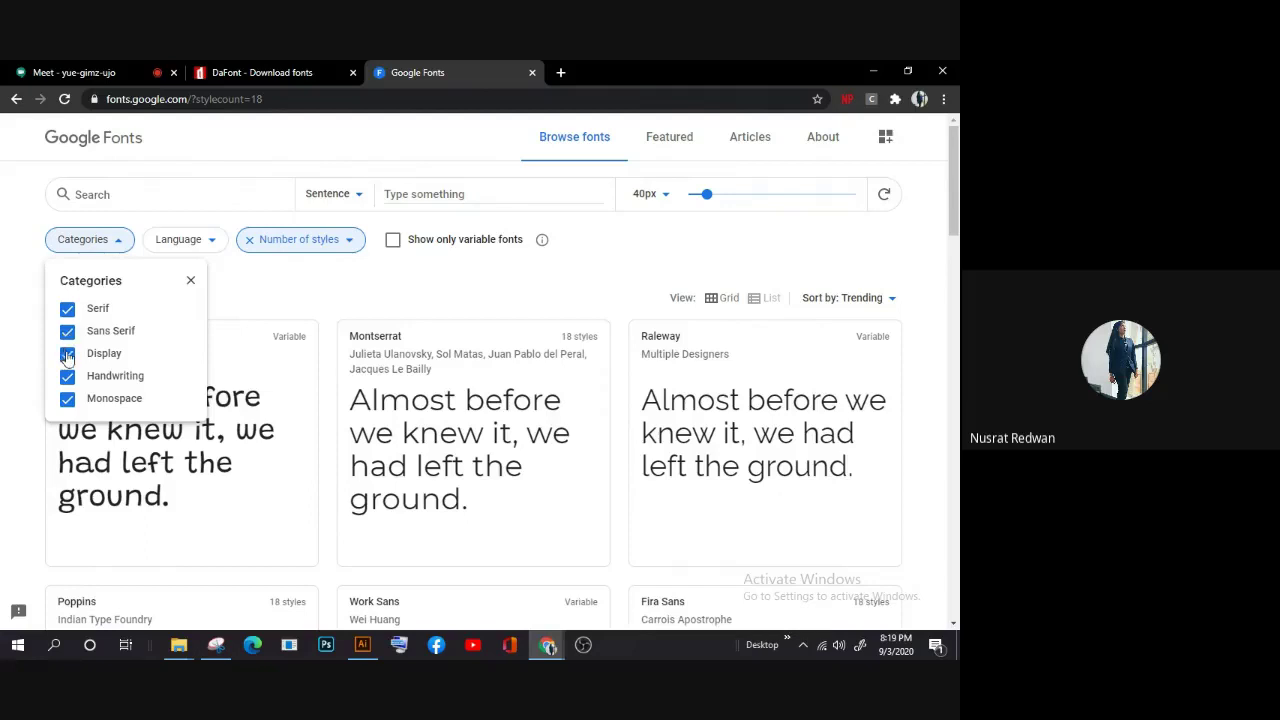
click(67, 353)
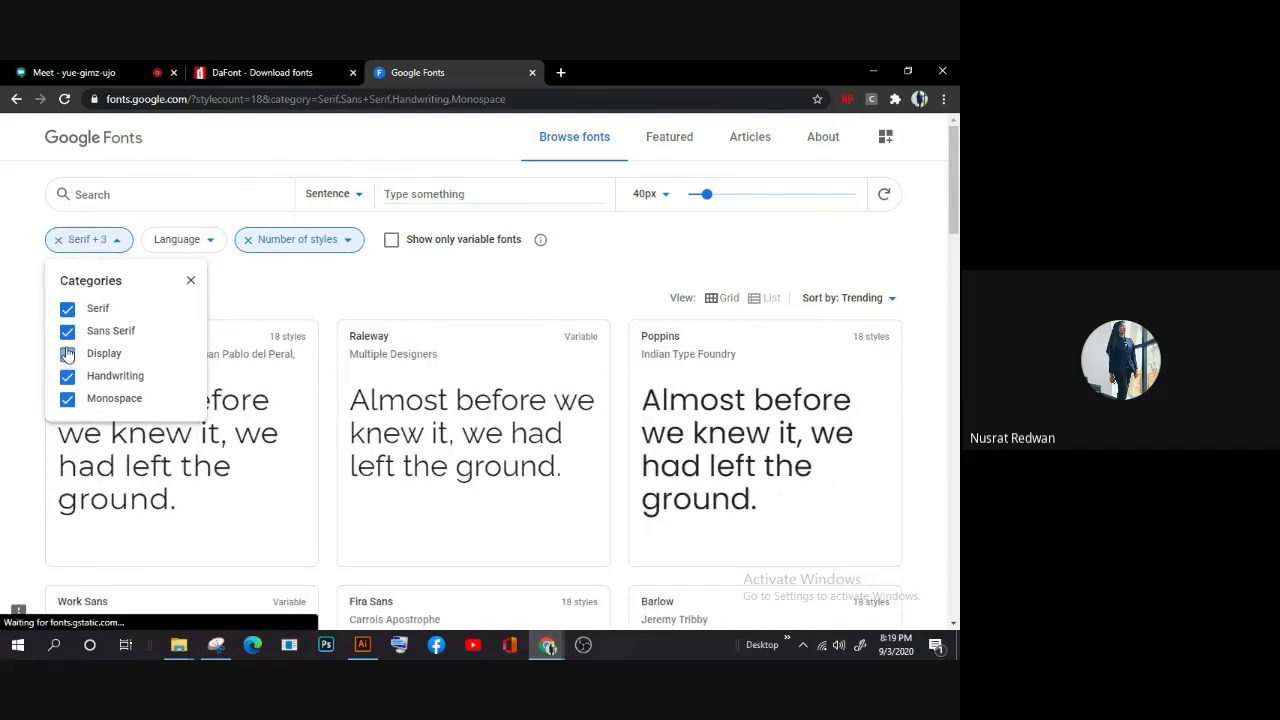
click(67, 308)
click(67, 376)
click(67, 398)
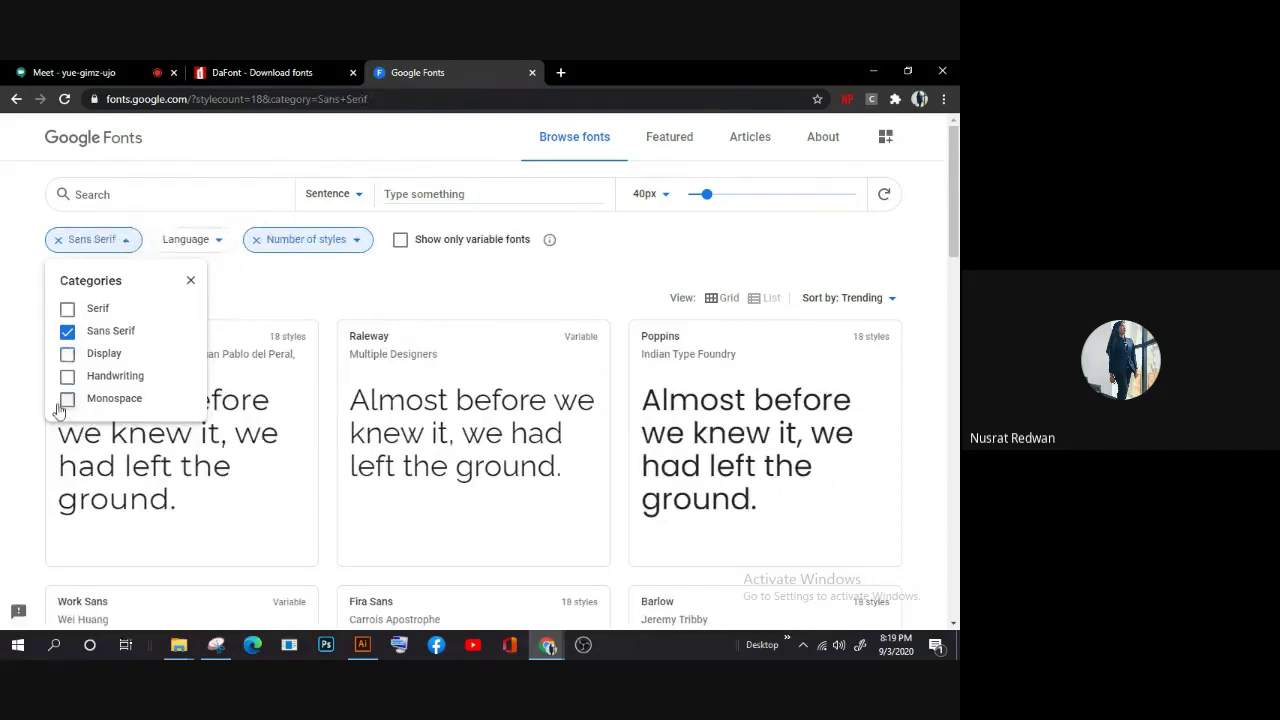
click(8, 420)
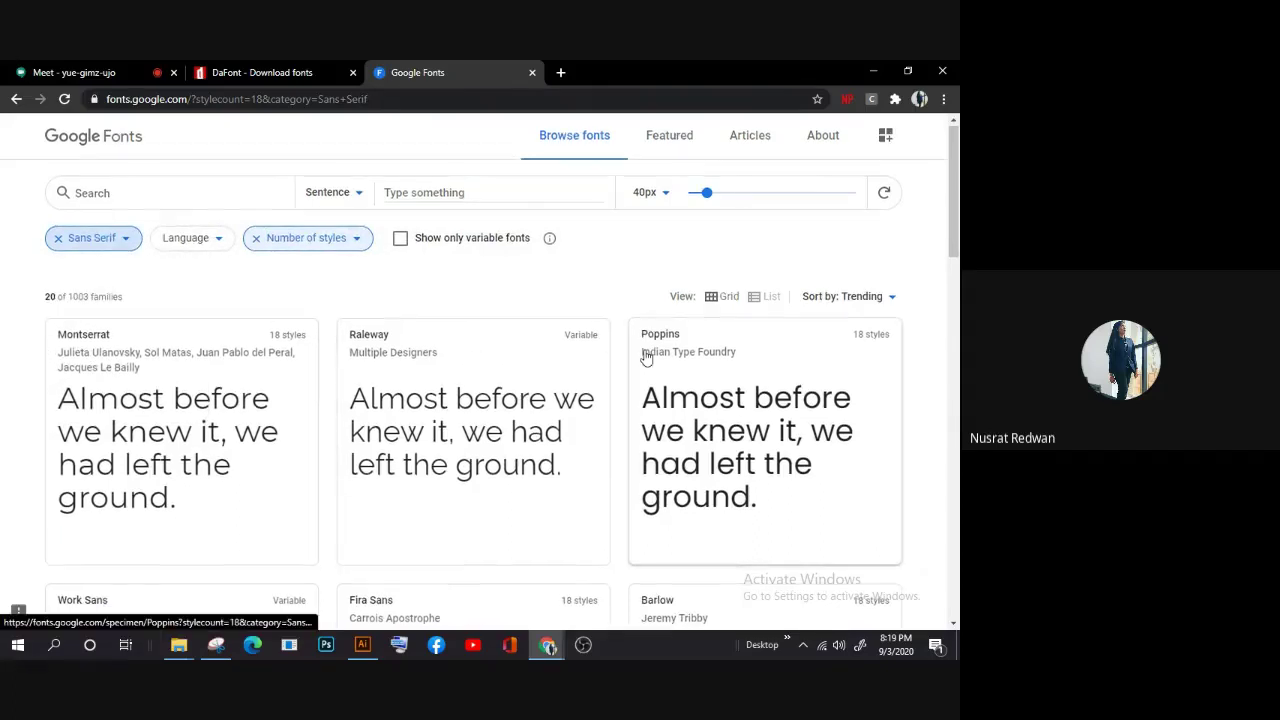
Step: Scroll through the 20 matching Sans Serif font families
scroll(645, 358, down, 2)
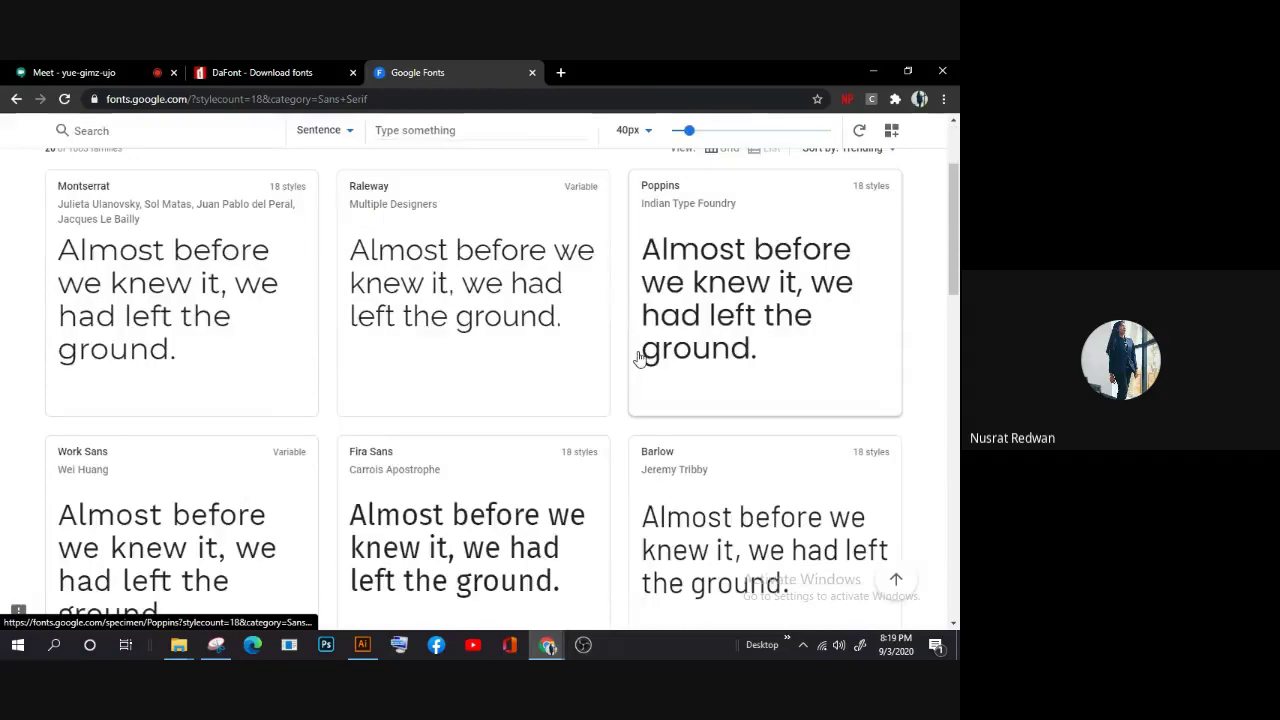
scroll(5, 390, down, 2)
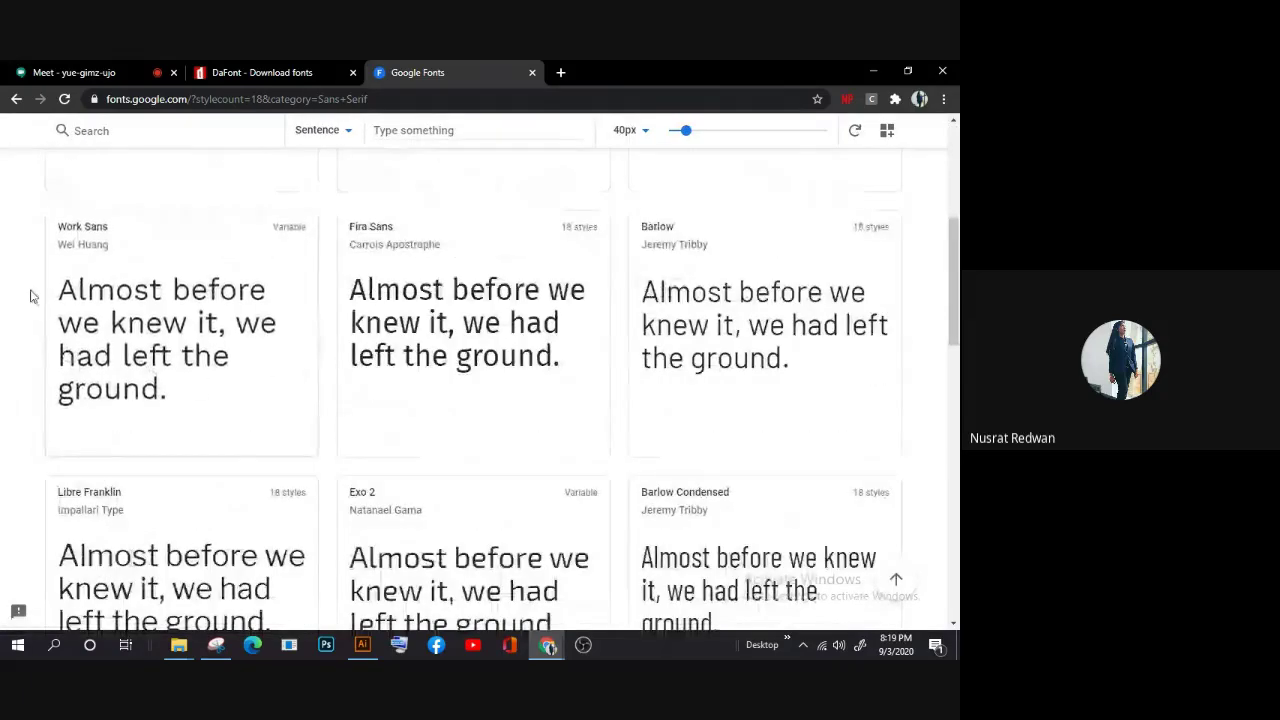
scroll(30, 296, down, 2)
scroll(30, 296, down, 1)
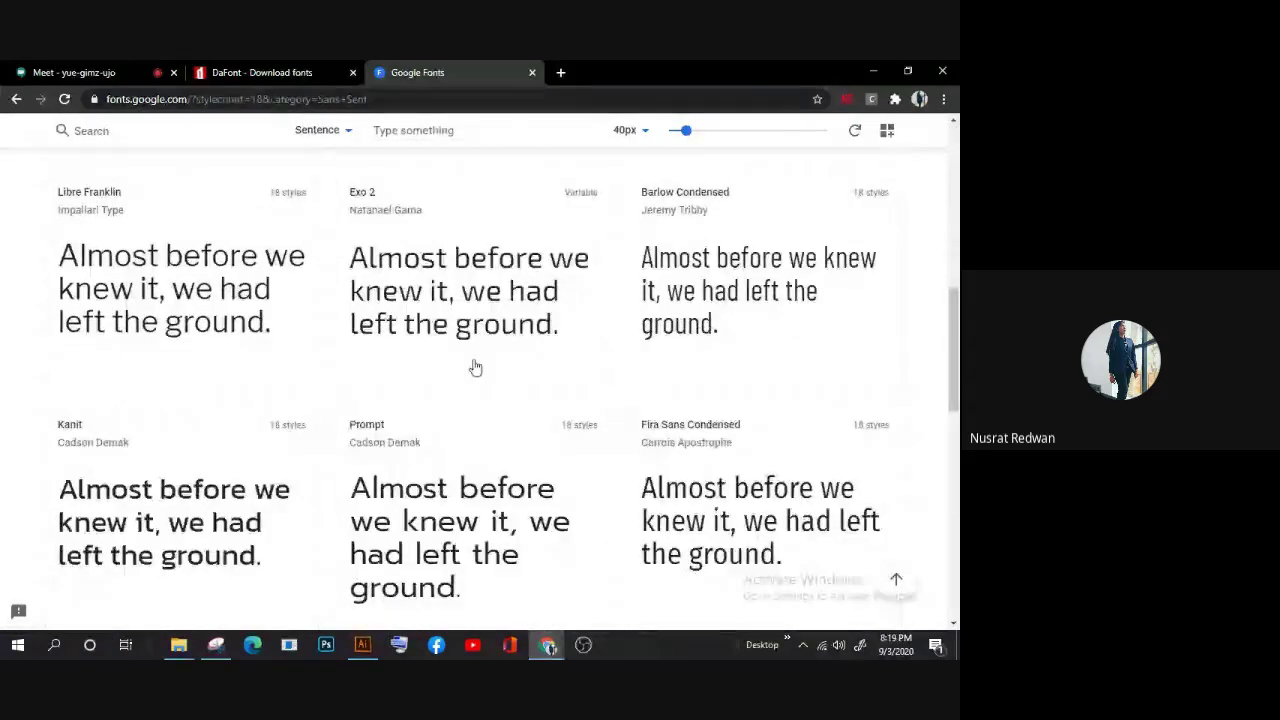
scroll(314, 263, up, 7)
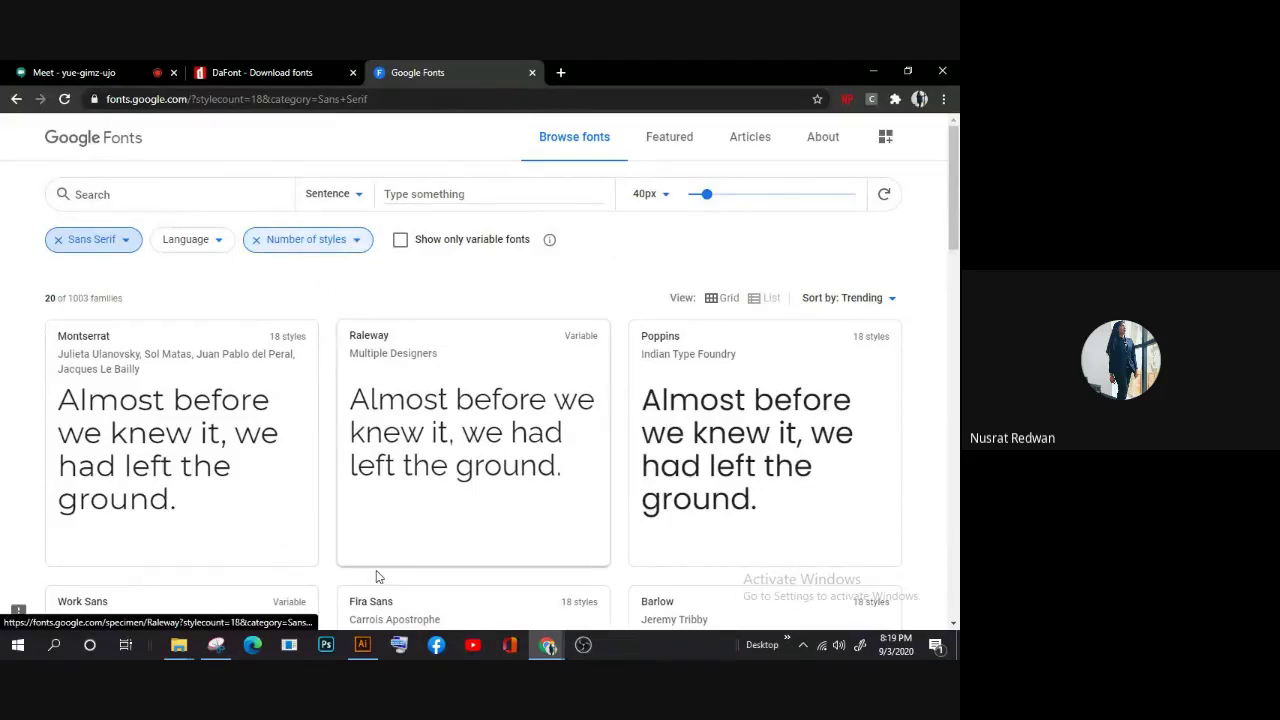
Step: Return to Illustrator's Untitled-2 wave artboard, briefly opening and closing the Opacity panel
click(362, 645)
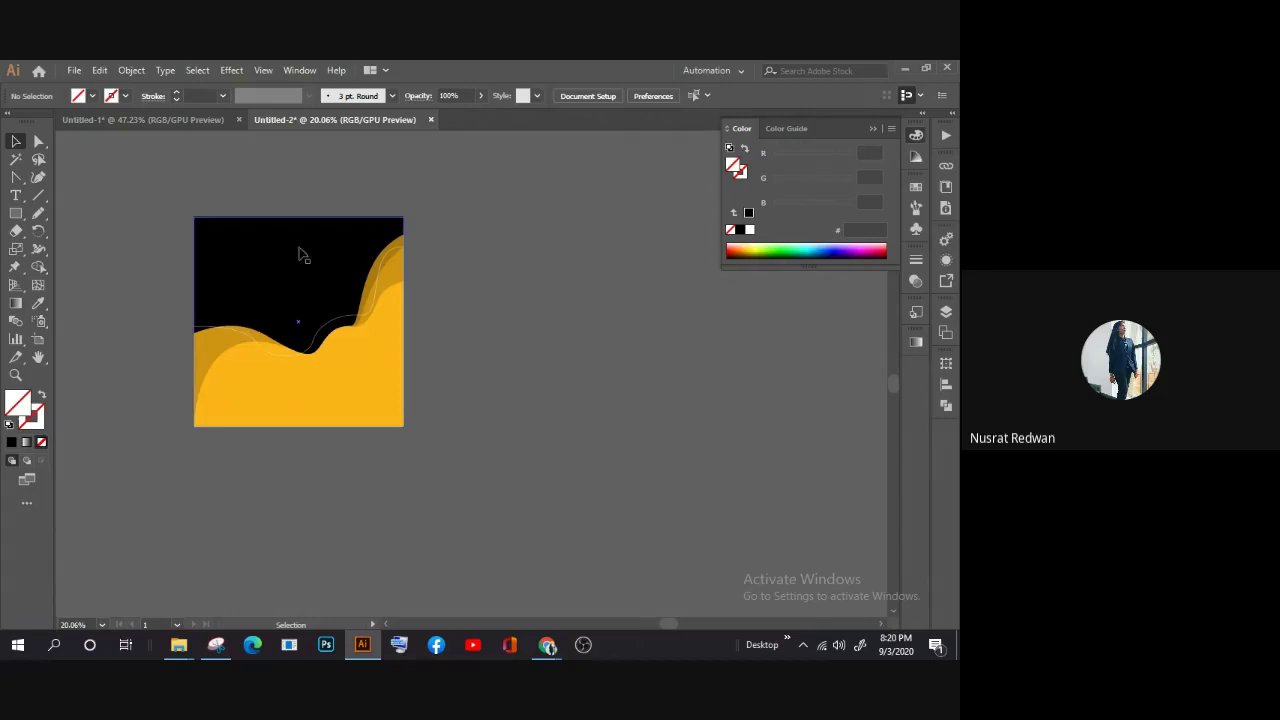
click(417, 97)
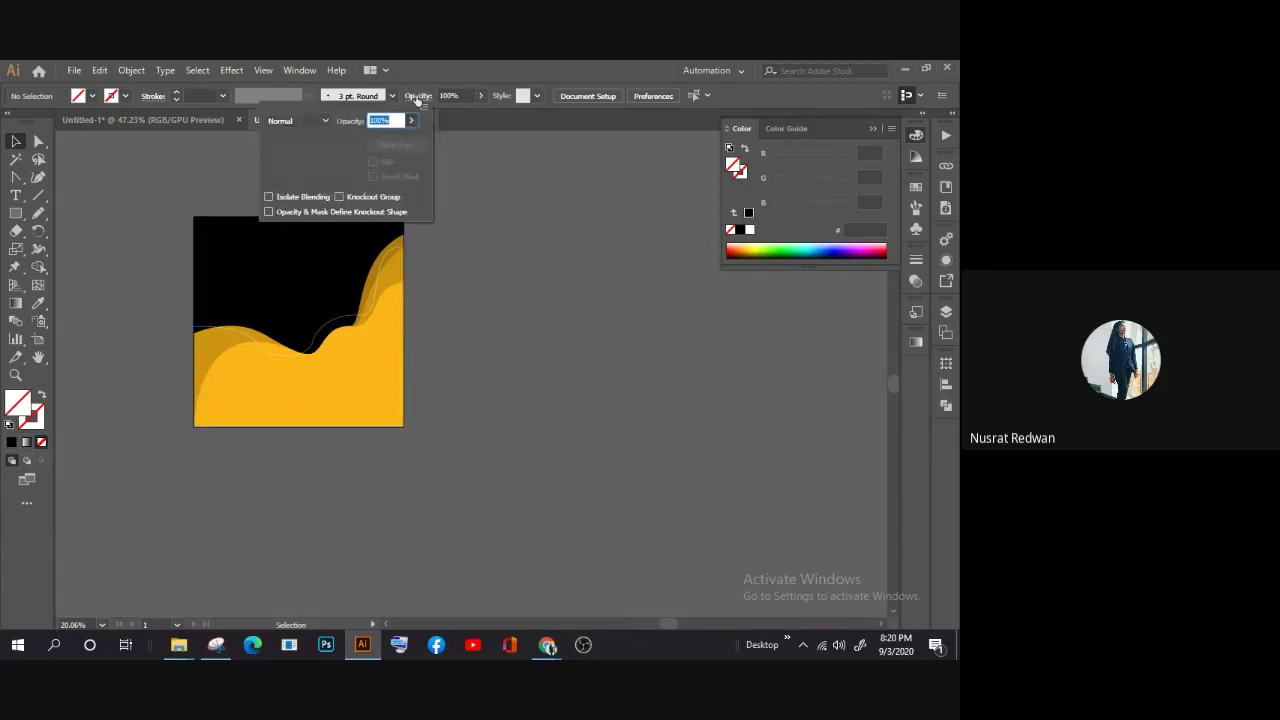
click(461, 150)
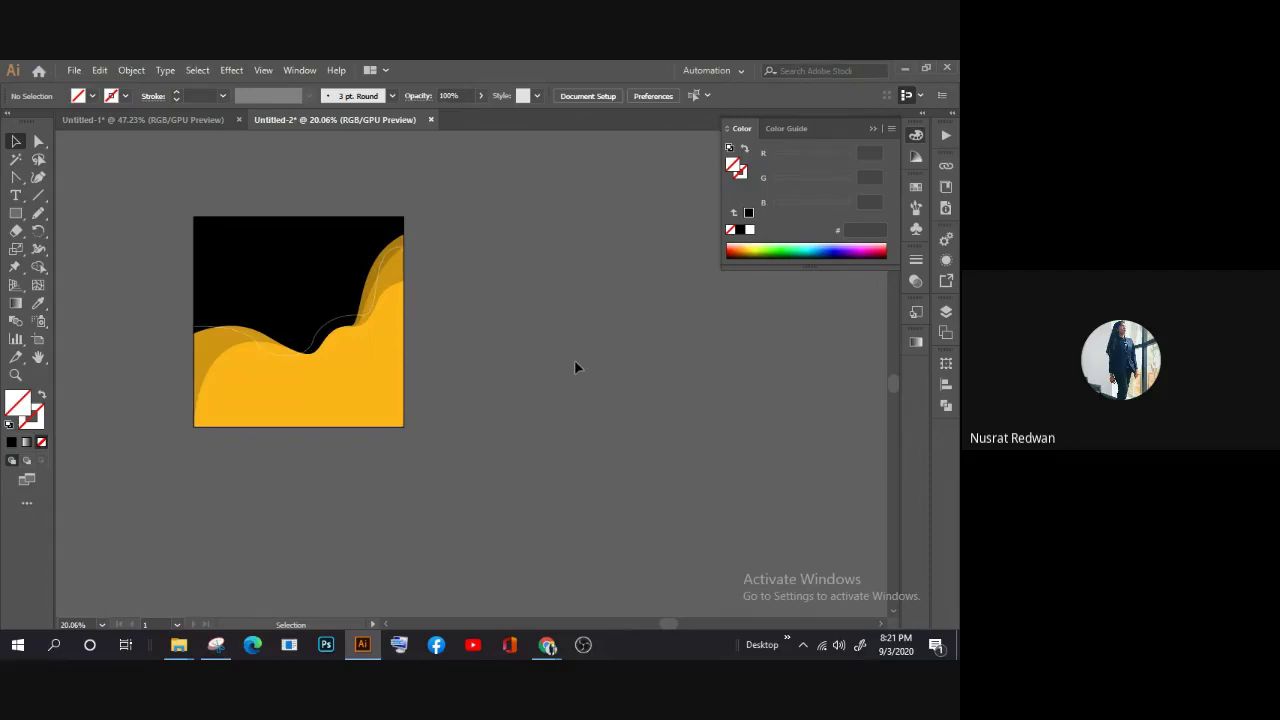
scroll(575, 367, down, 1)
mouse_move(547, 645)
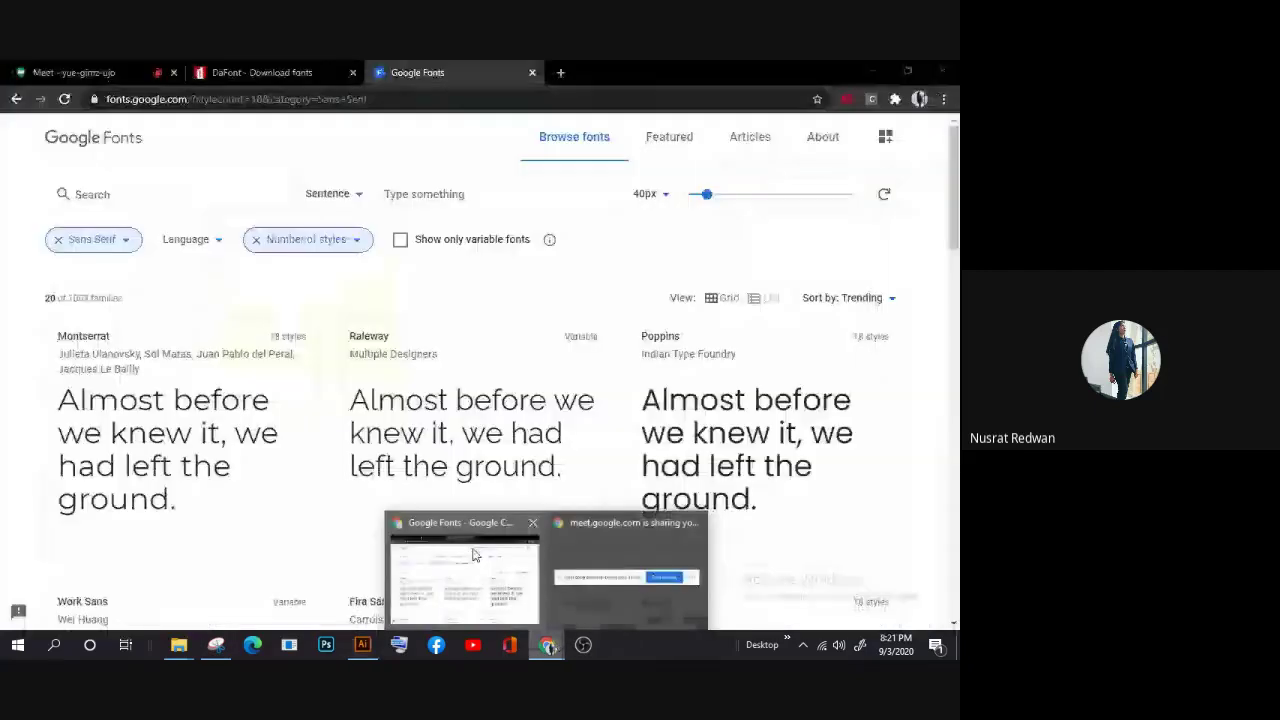
Step: Glance at Fira Sans in Google Fonts, stop at Meet, then return to the wave artboard
click(465, 580)
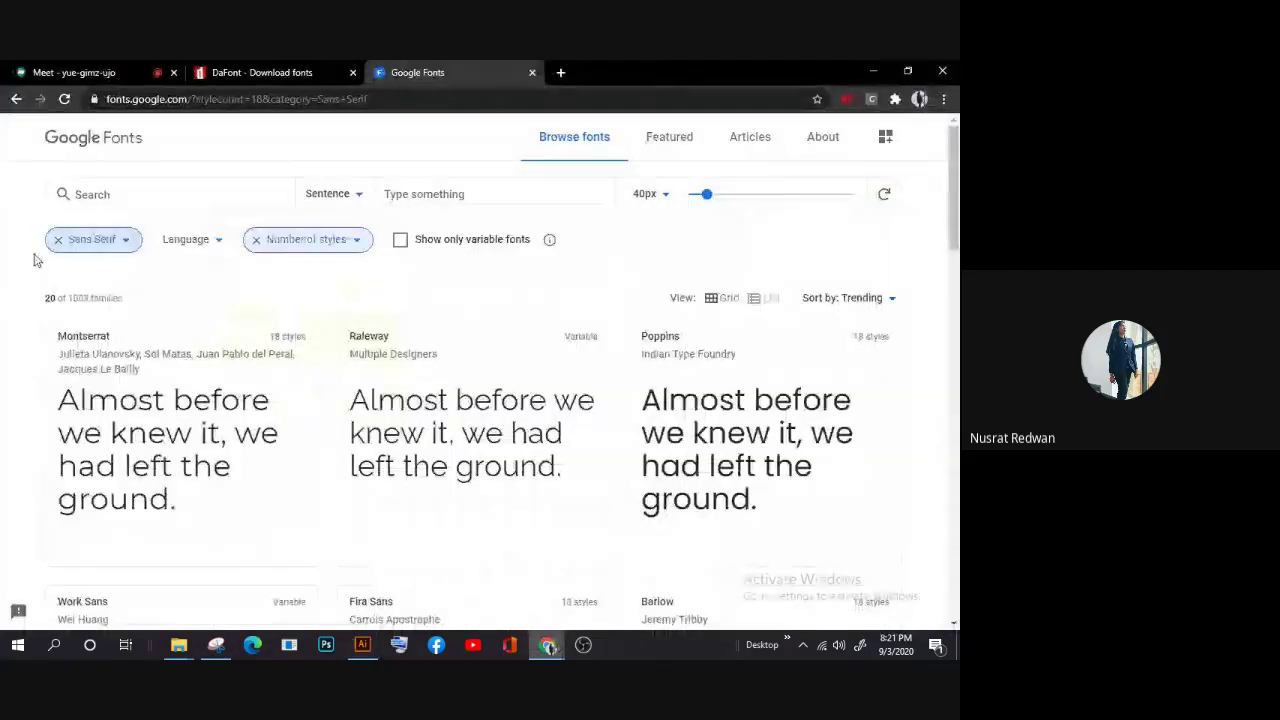
click(369, 618)
click(16, 100)
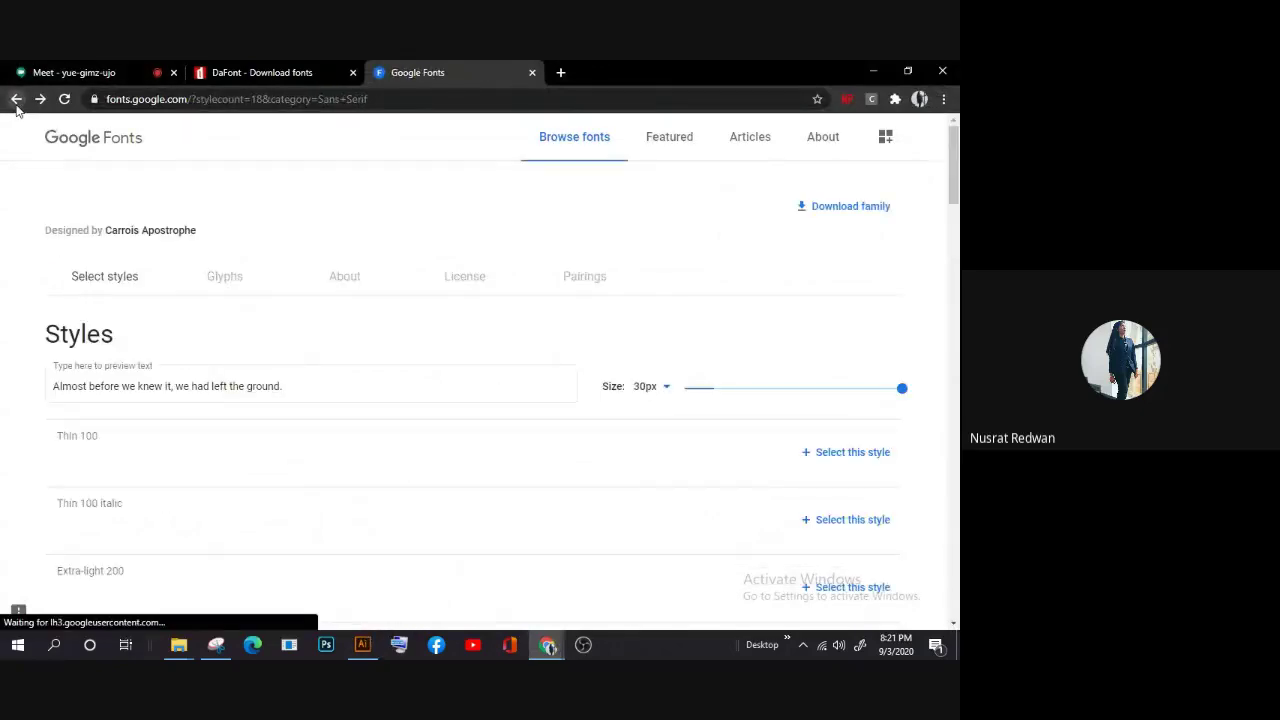
click(16, 100)
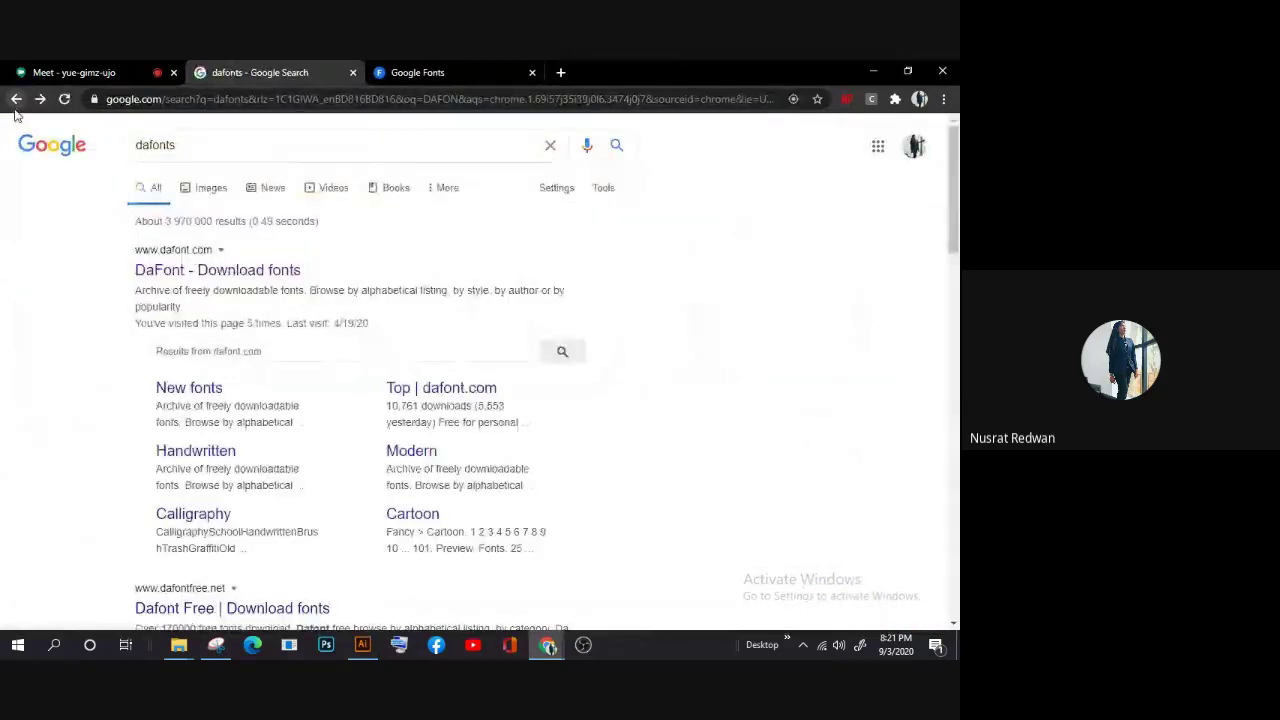
click(53, 68)
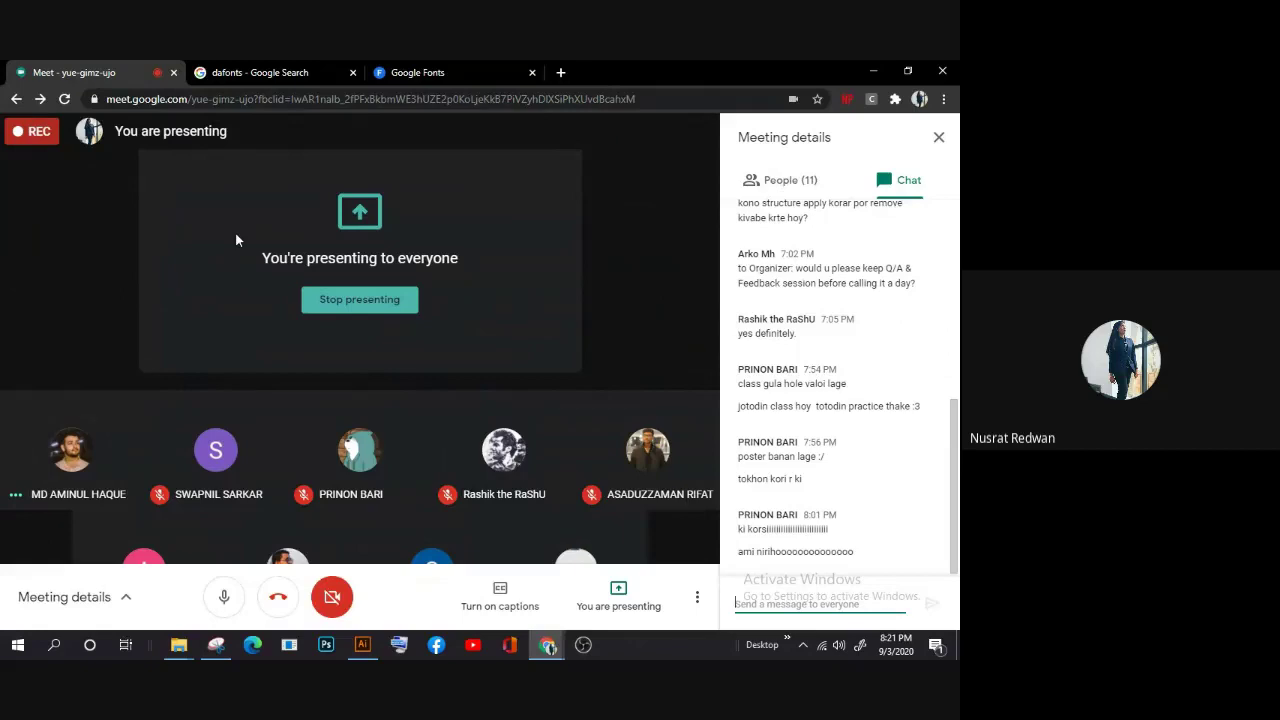
click(368, 654)
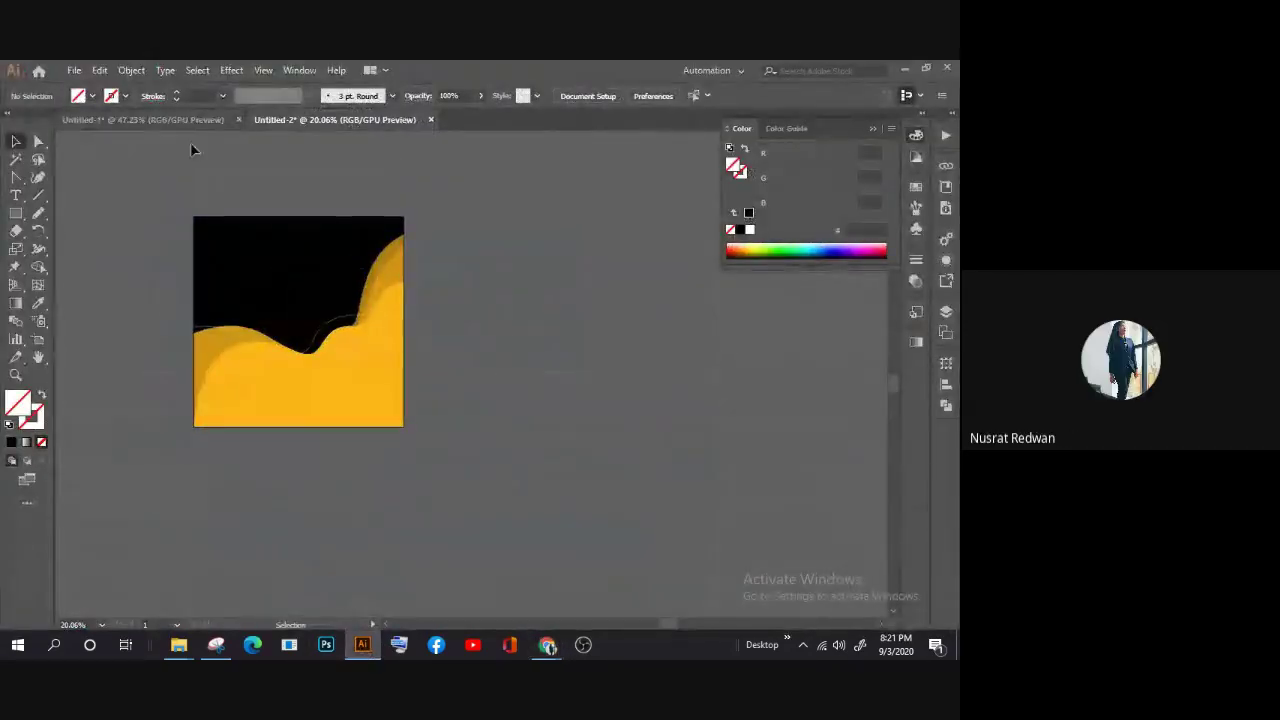
Step: Switch between Untitled-1 and Untitled-2, select the portrait's polygon, then return to Google Meet
click(213, 124)
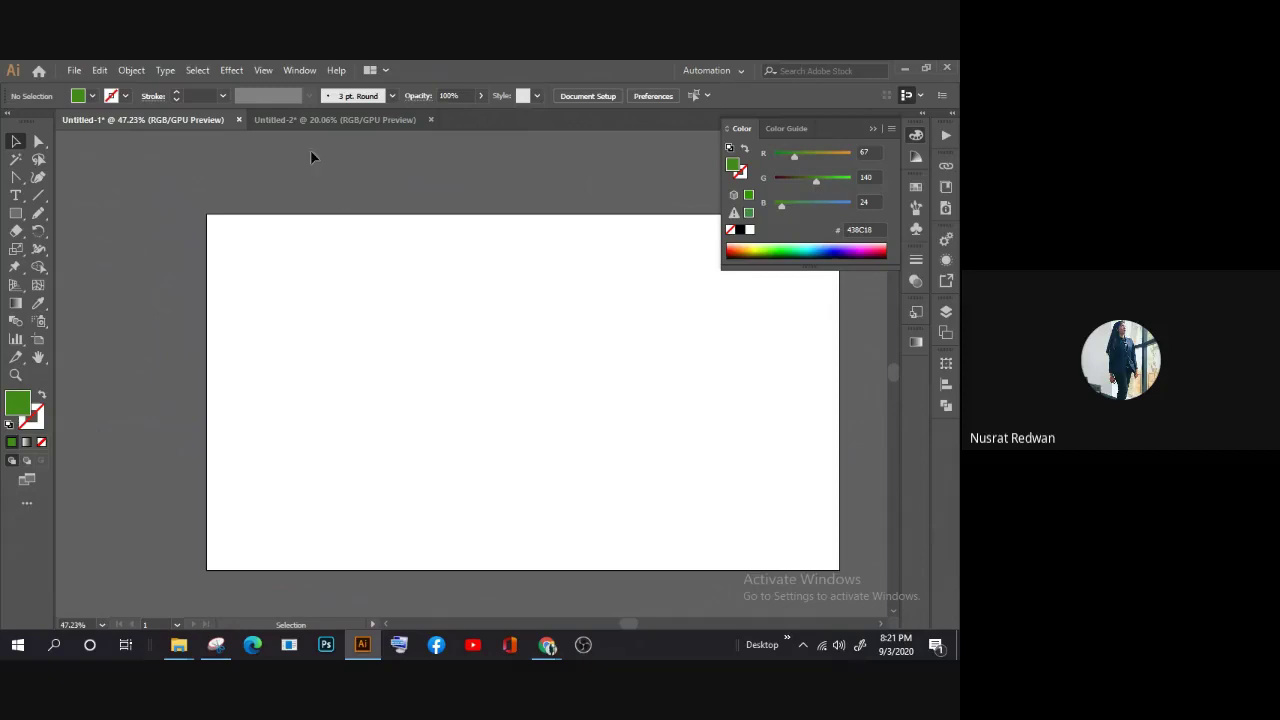
click(267, 118)
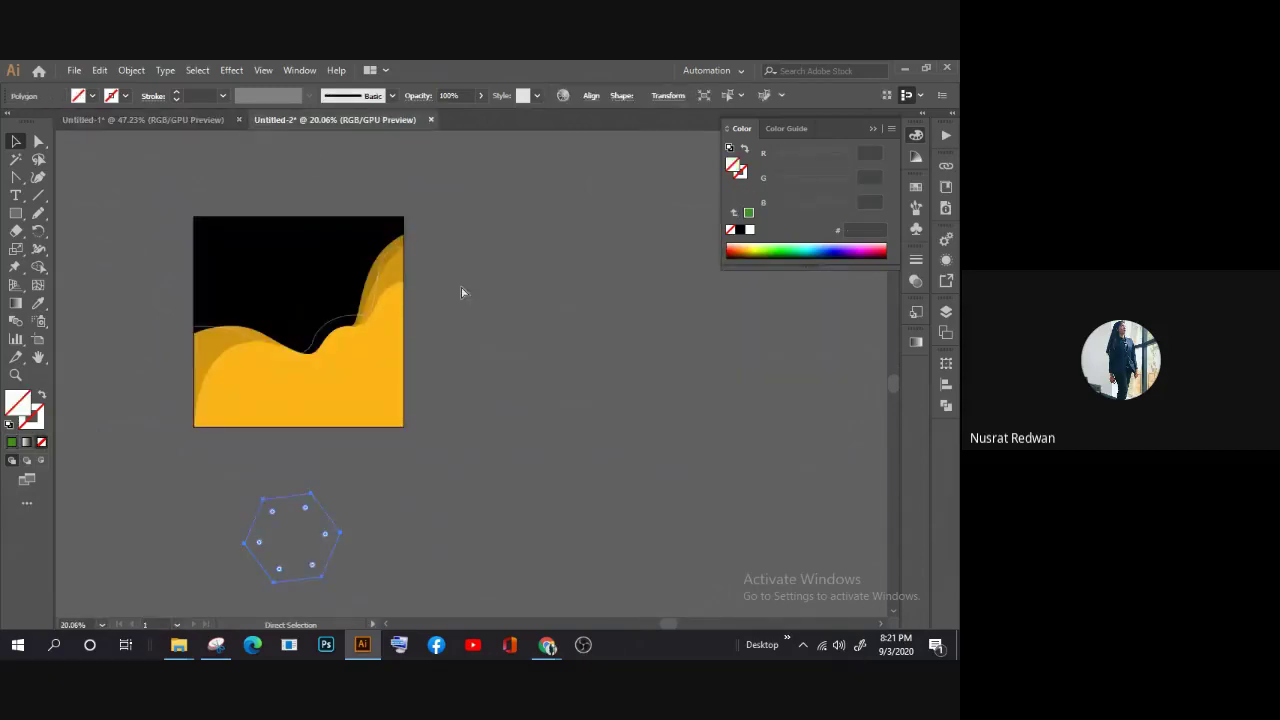
key(ctrl+z)
scroll(260, 405, down, 2)
click(261, 405)
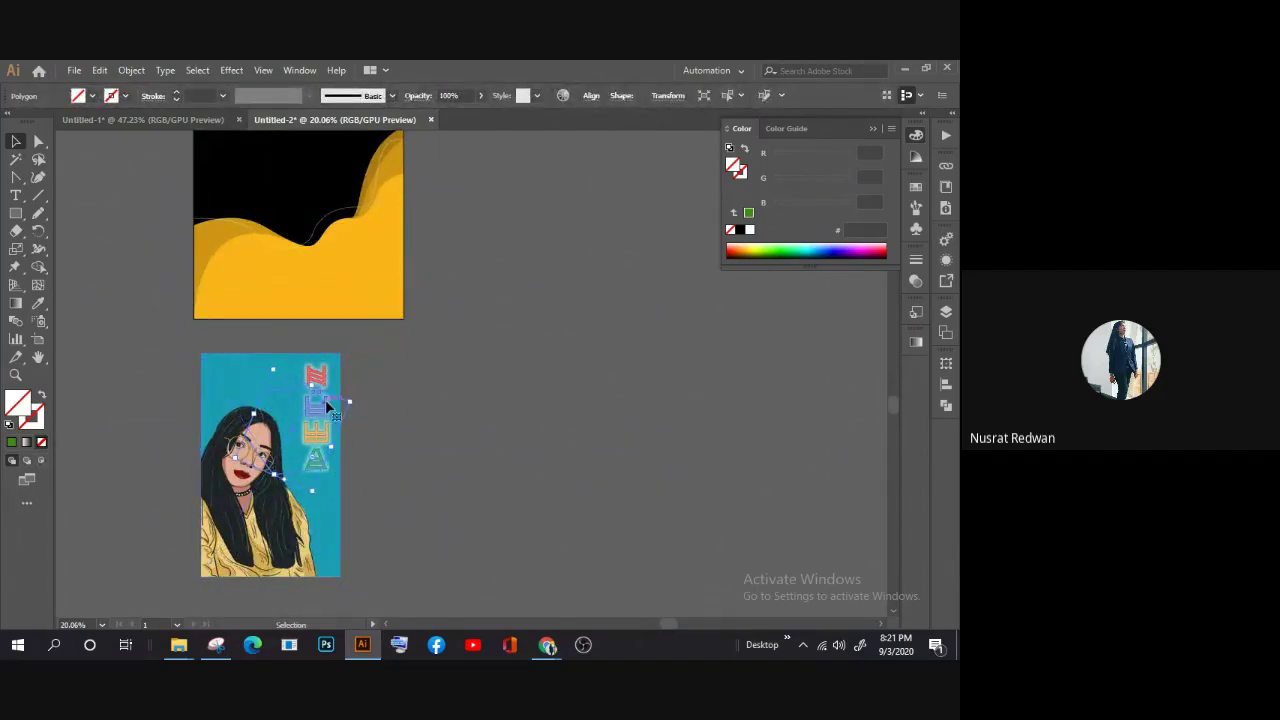
scroll(325, 400, down, 1)
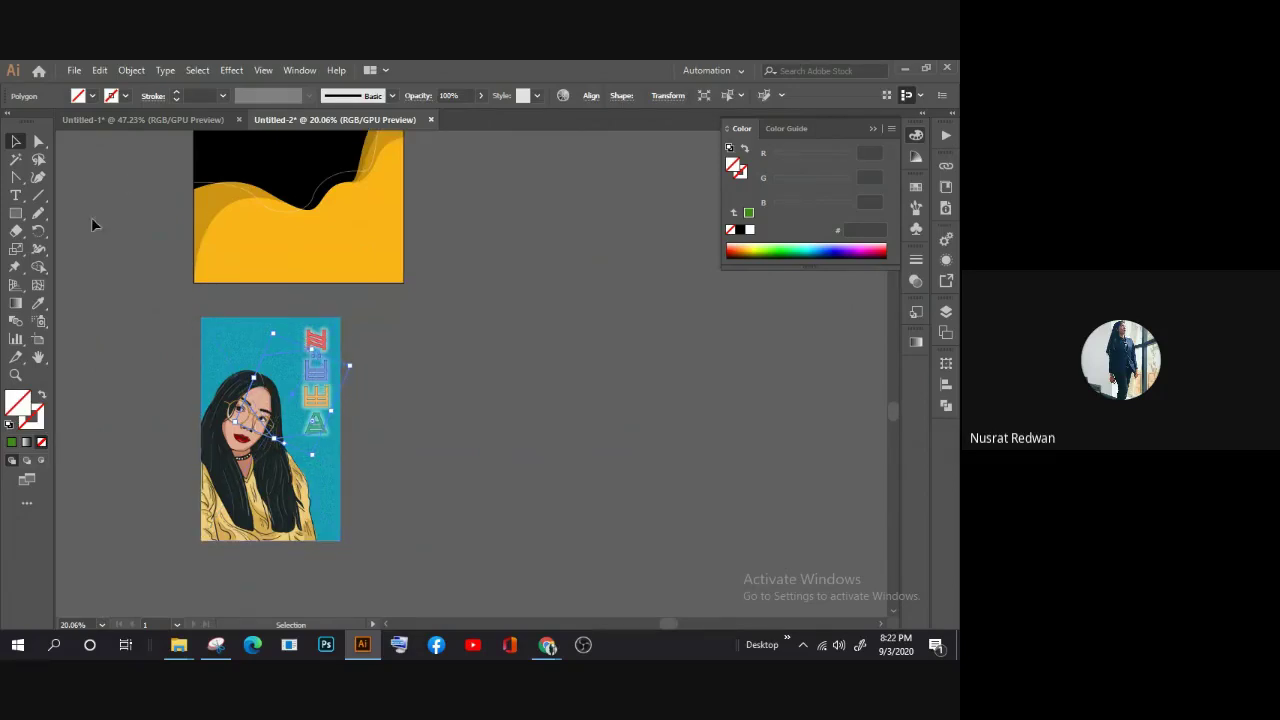
click(142, 124)
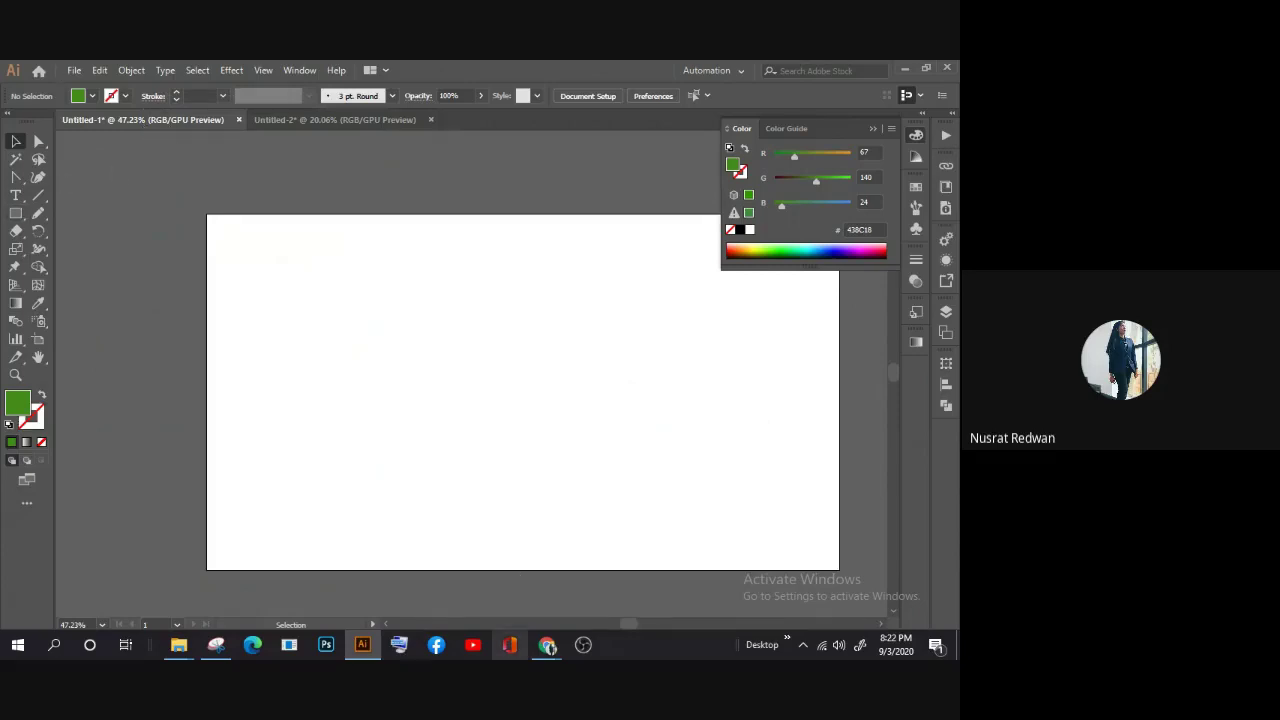
mouse_move(547, 645)
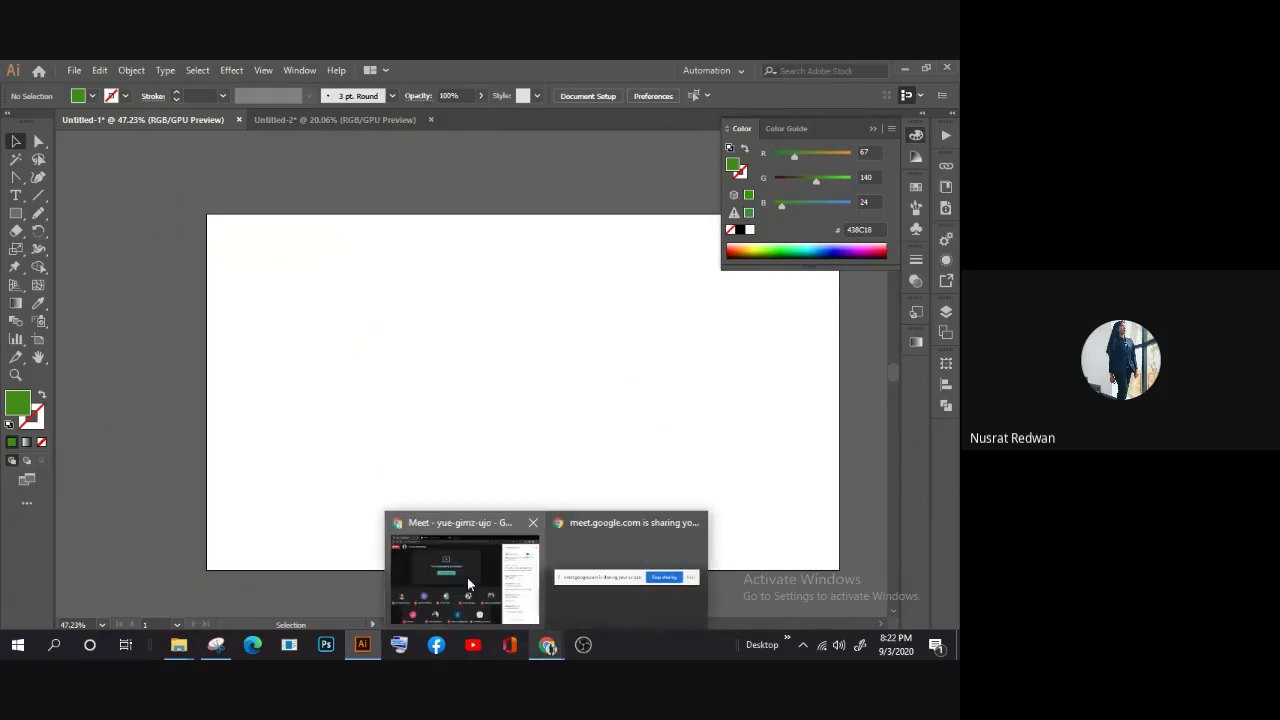
click(467, 577)
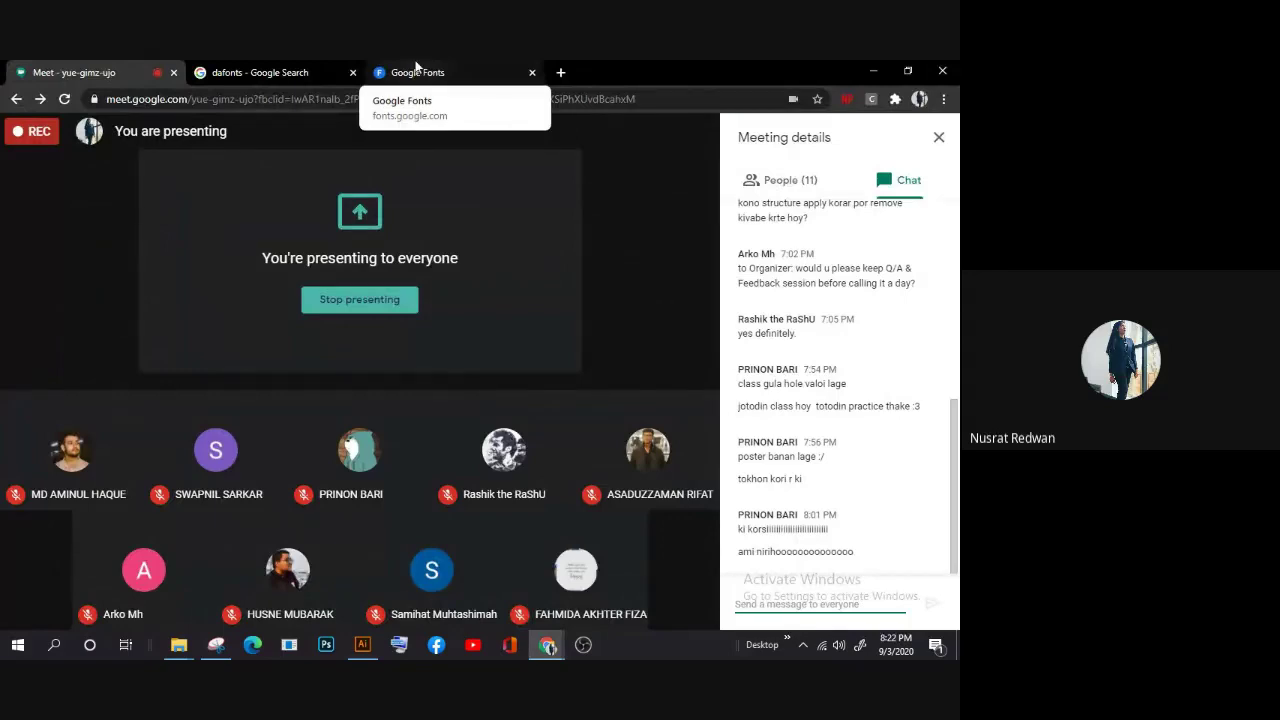
Step: In a new tab, search 'negative space LOGO' and switch to the Images results
click(557, 72)
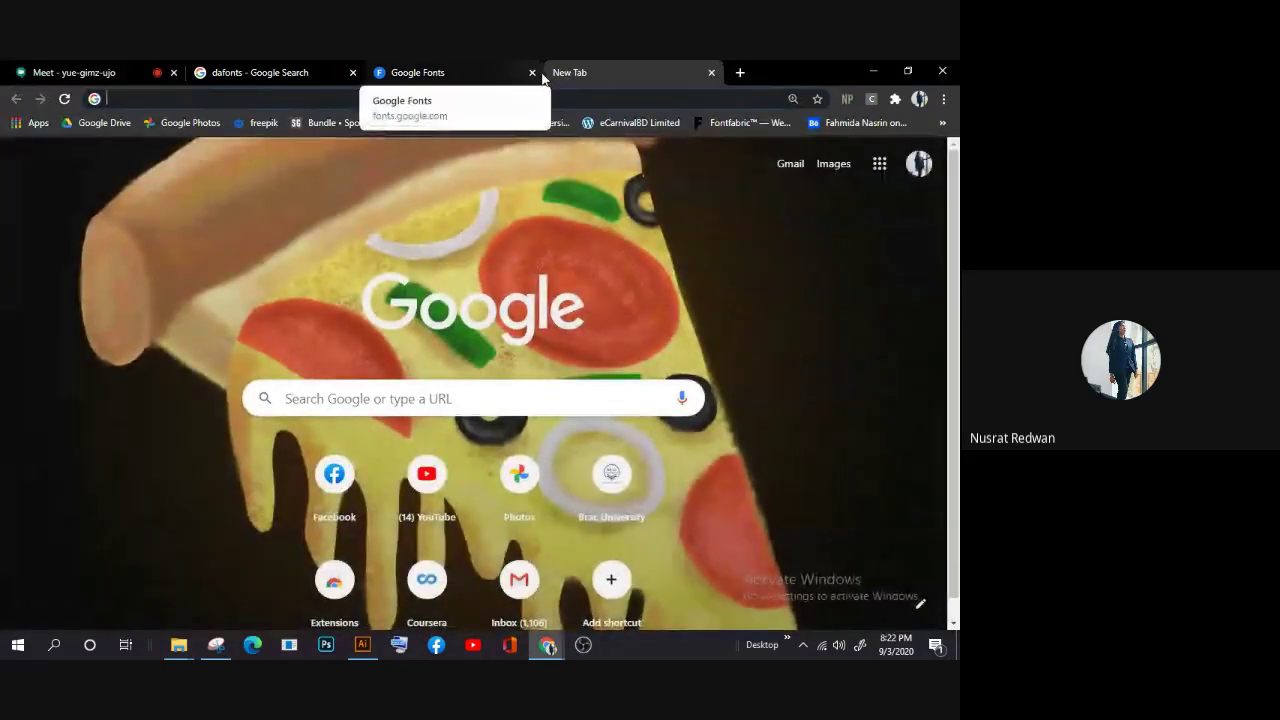
text(NEG)
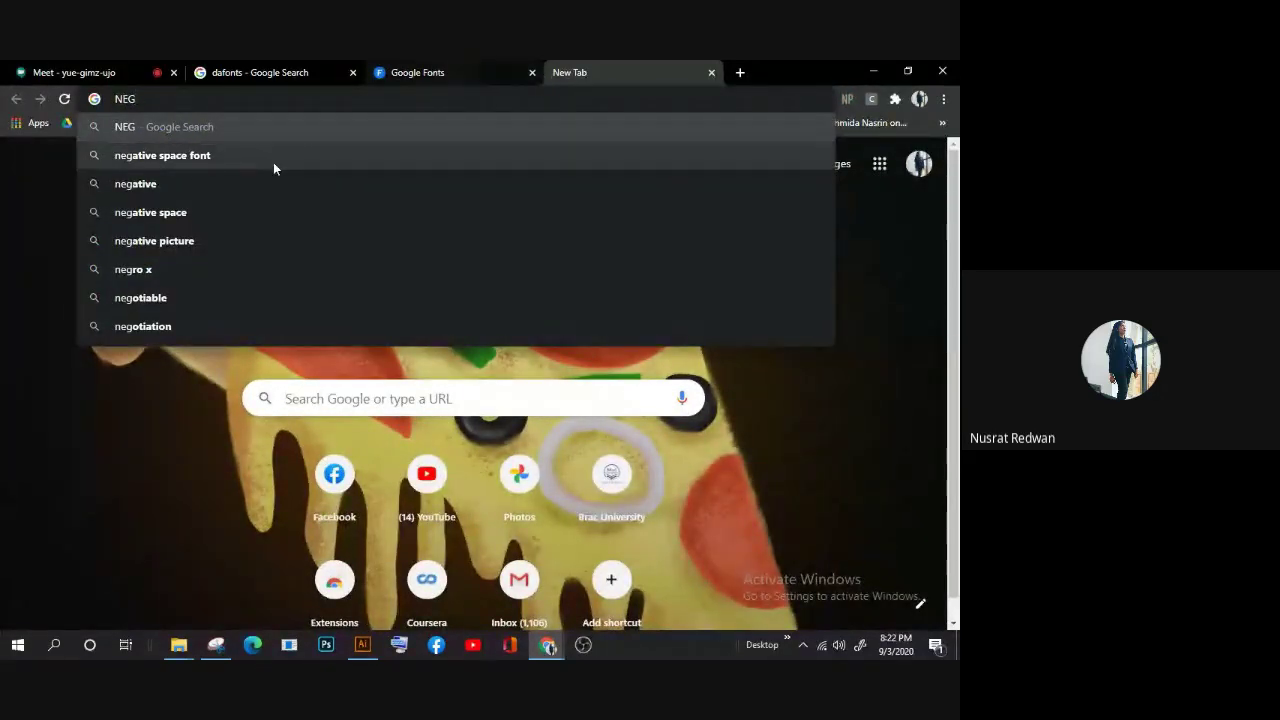
key(Down)
key(Down)
key(Down)
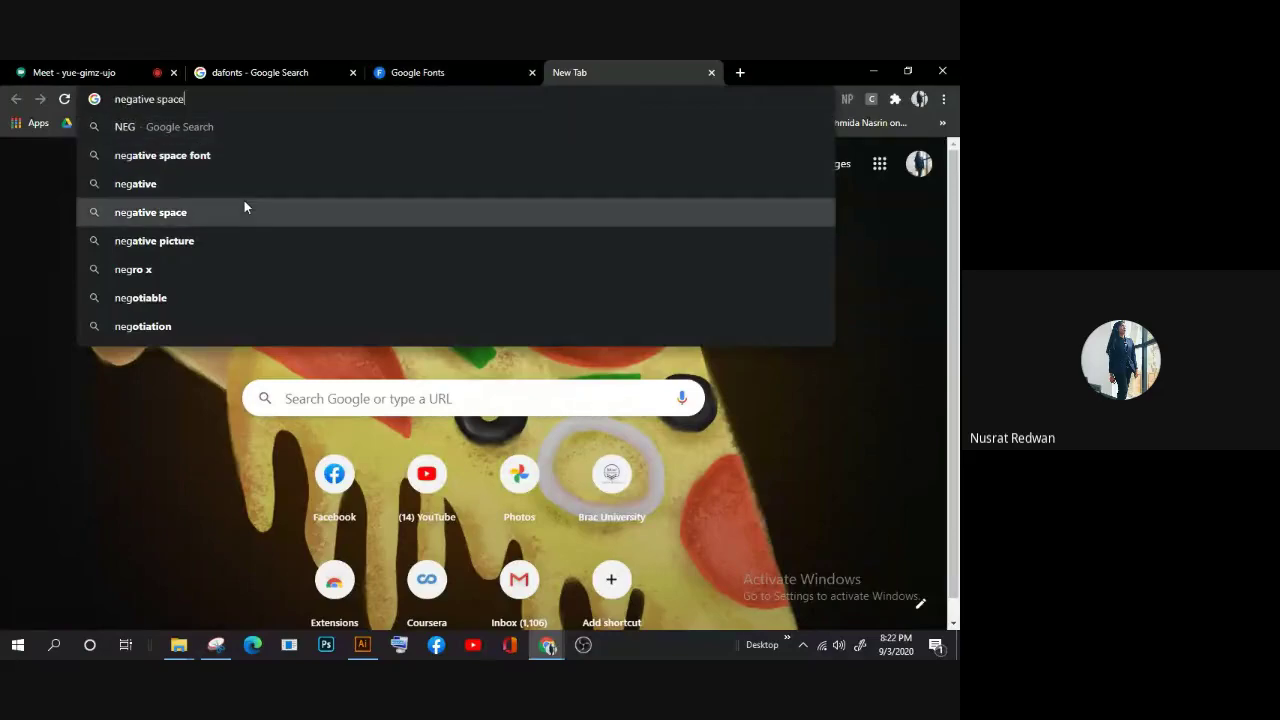
click(244, 207)
click(237, 150)
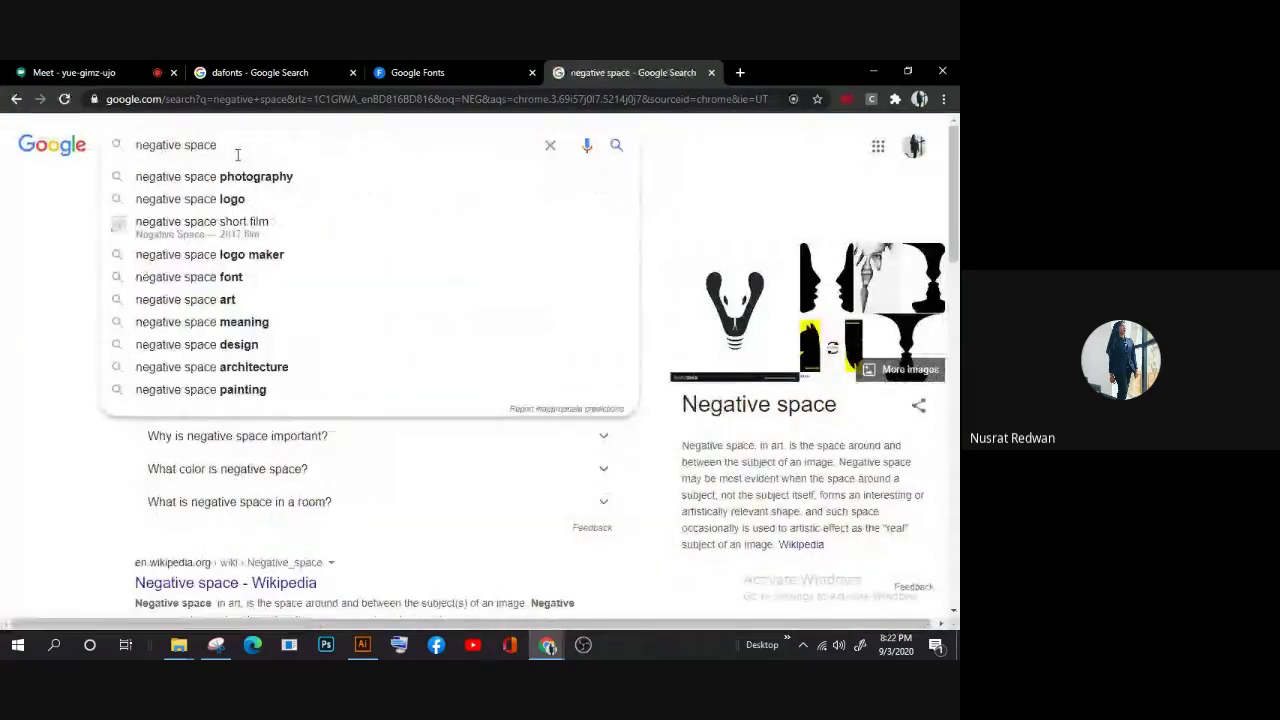
text( LOGO)
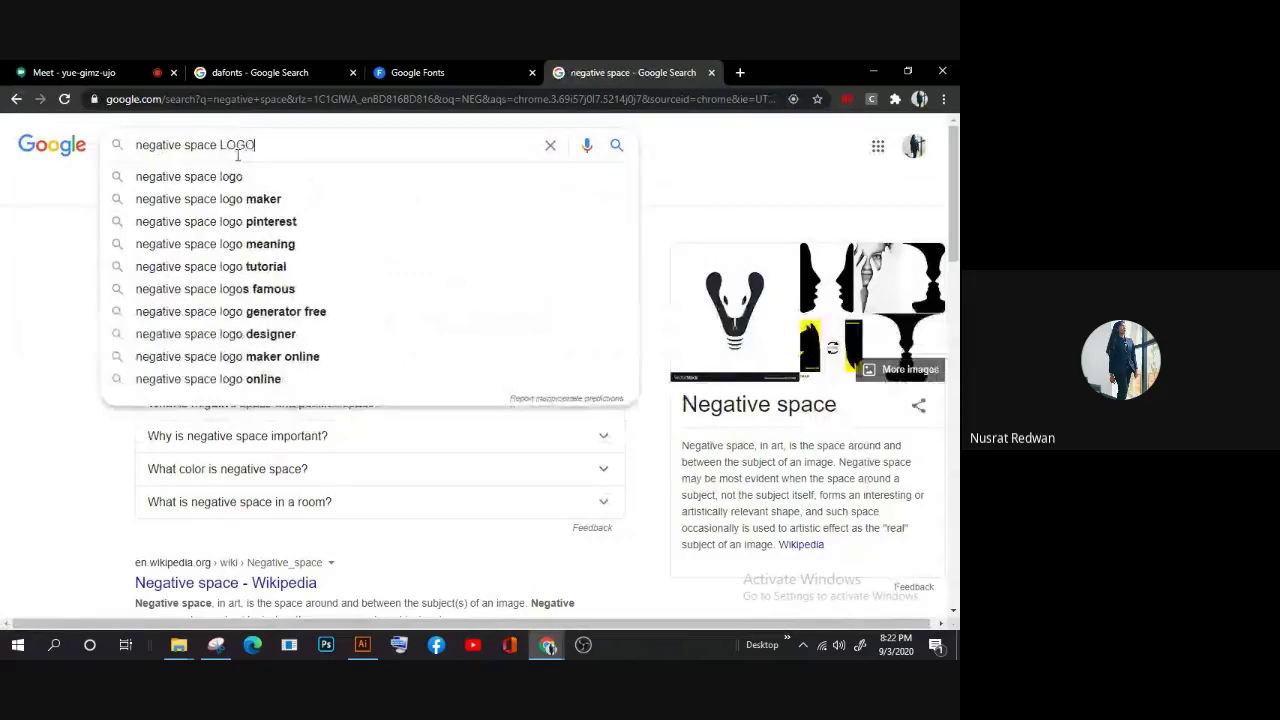
key(Return)
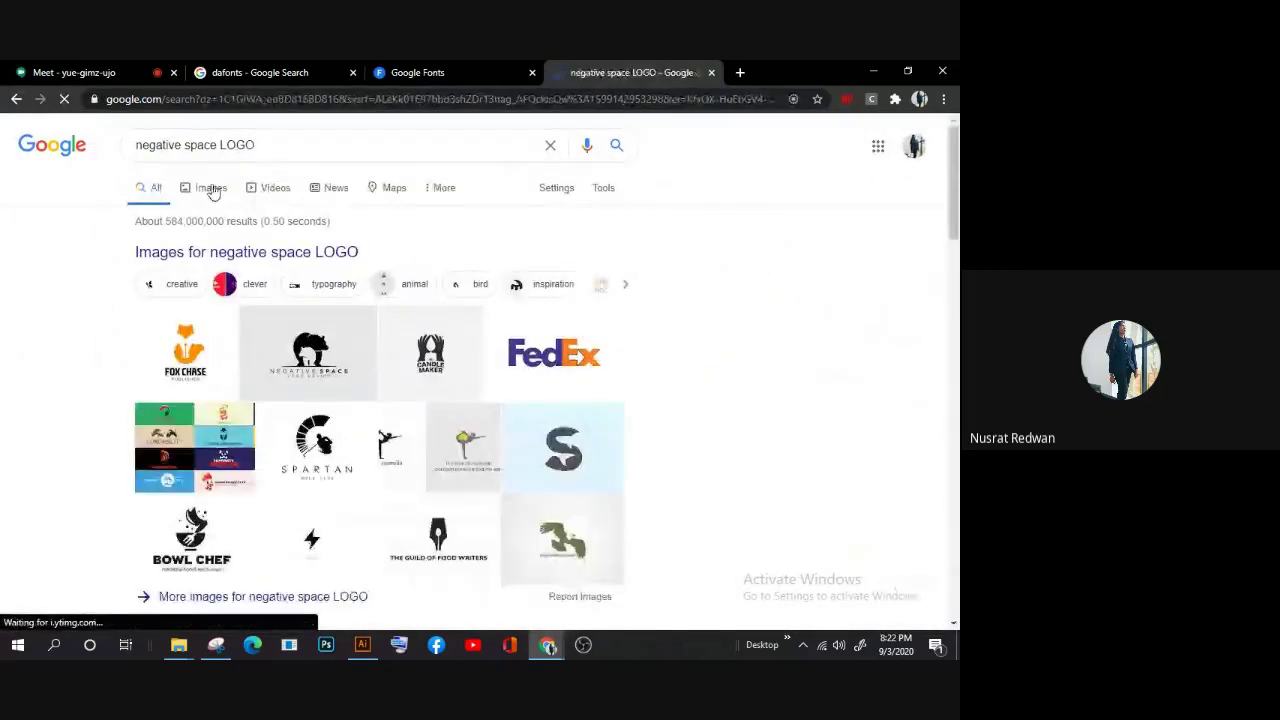
click(211, 189)
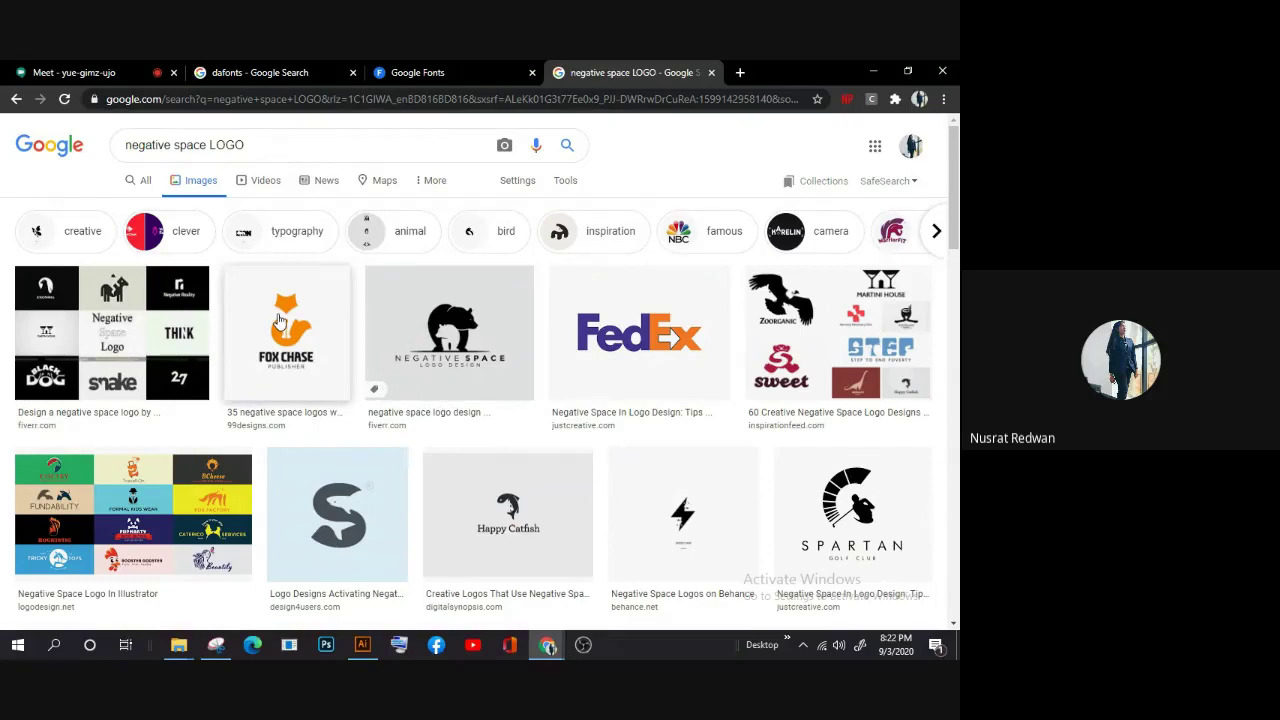
Step: Preview the Fox Chase logo, then the FedEx negative-space logo from JUST Creative
click(281, 320)
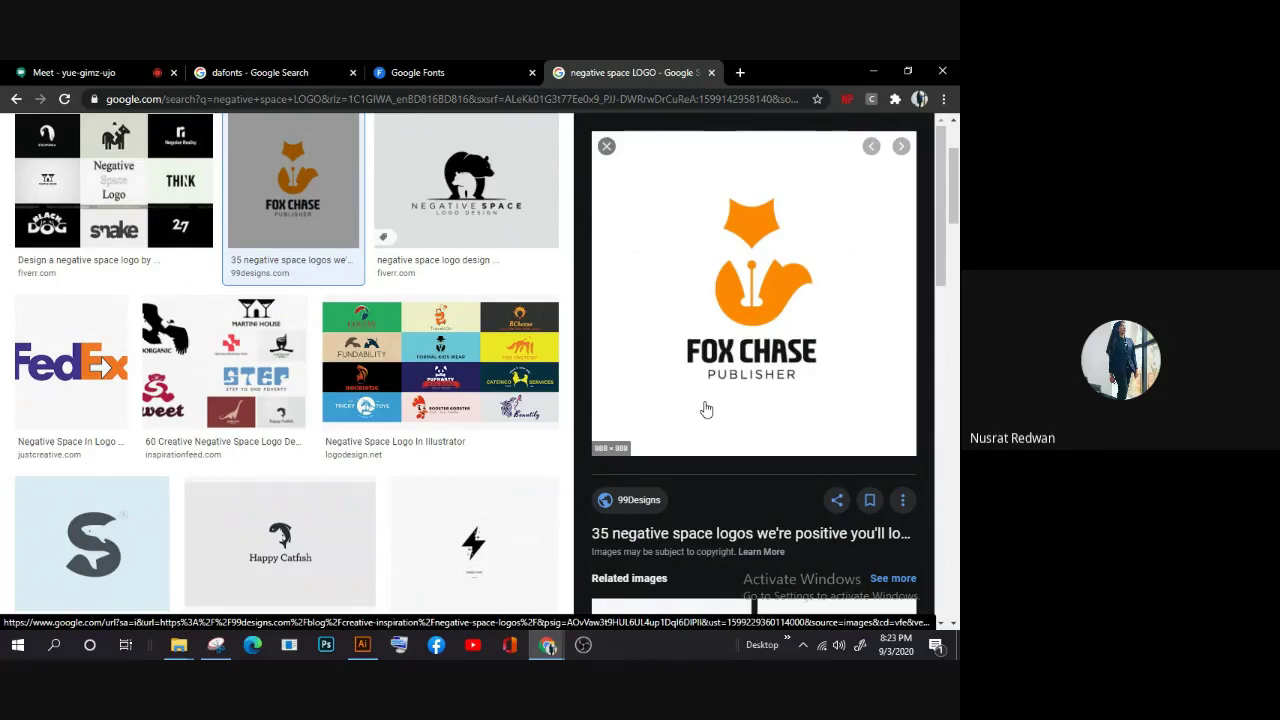
click(606, 148)
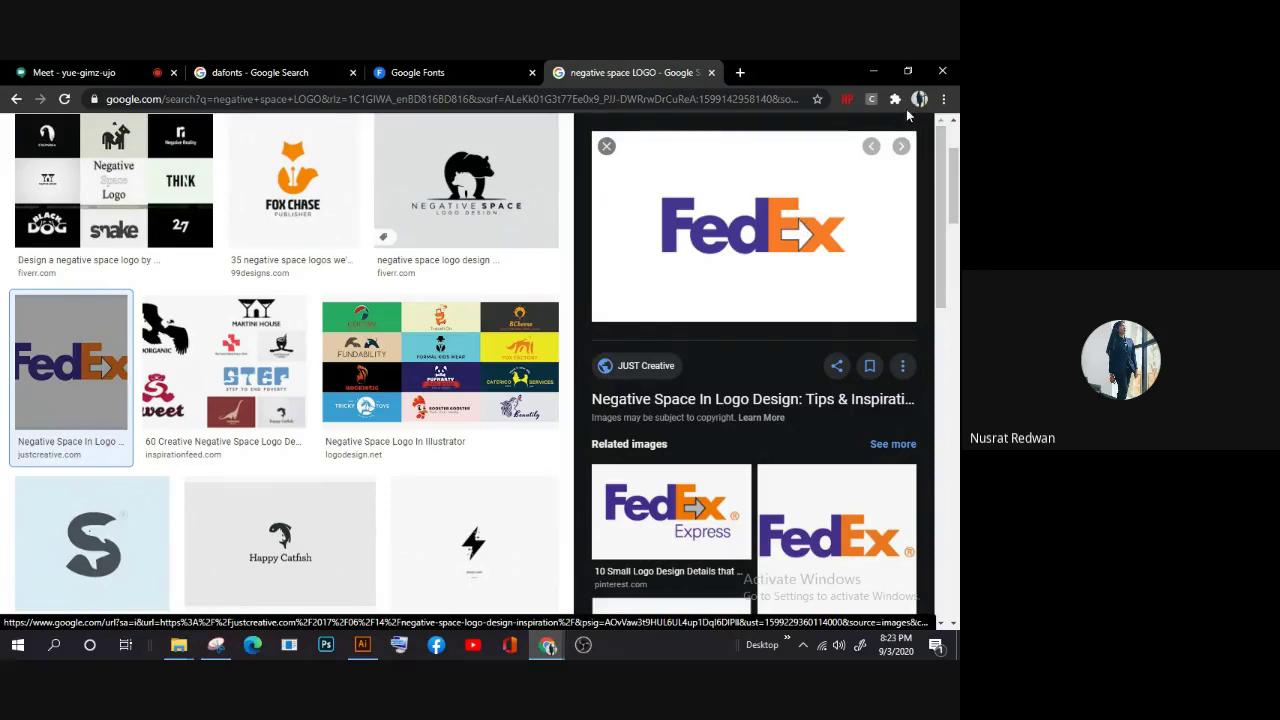
Step: Close the FedEx preview and view the Spartan logo enlarged
click(607, 148)
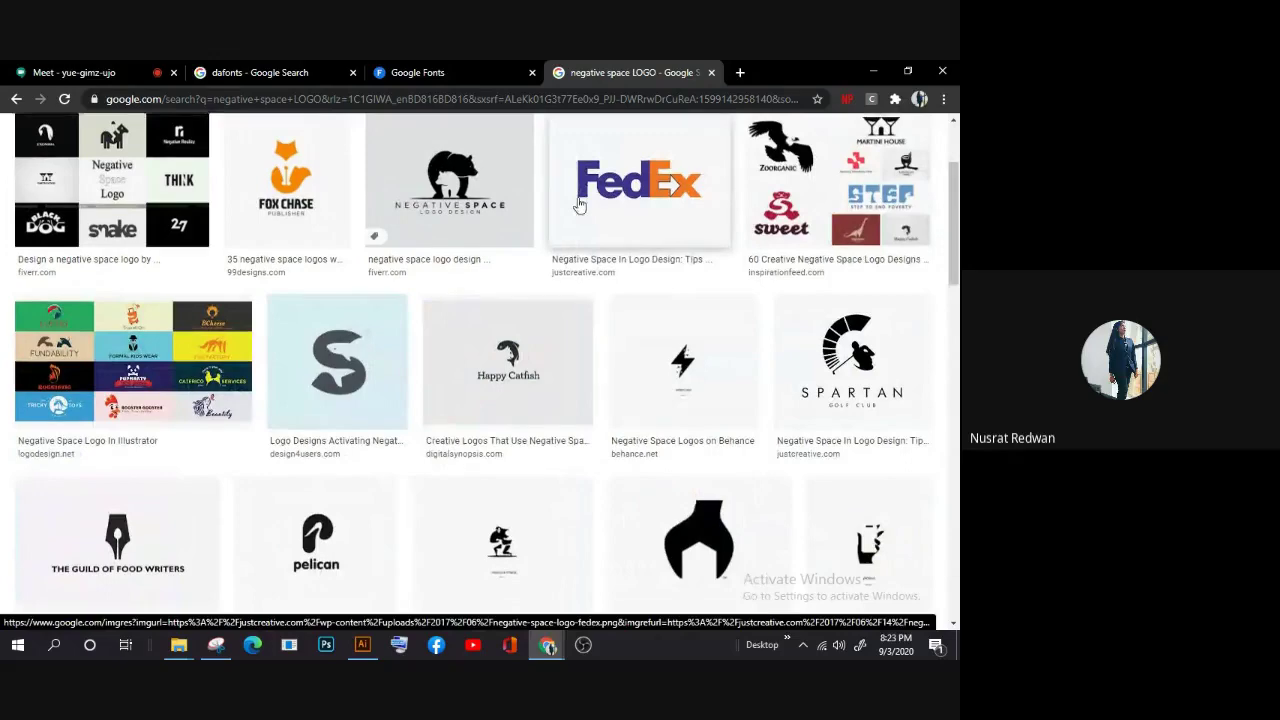
scroll(579, 205, down, 1)
click(835, 290)
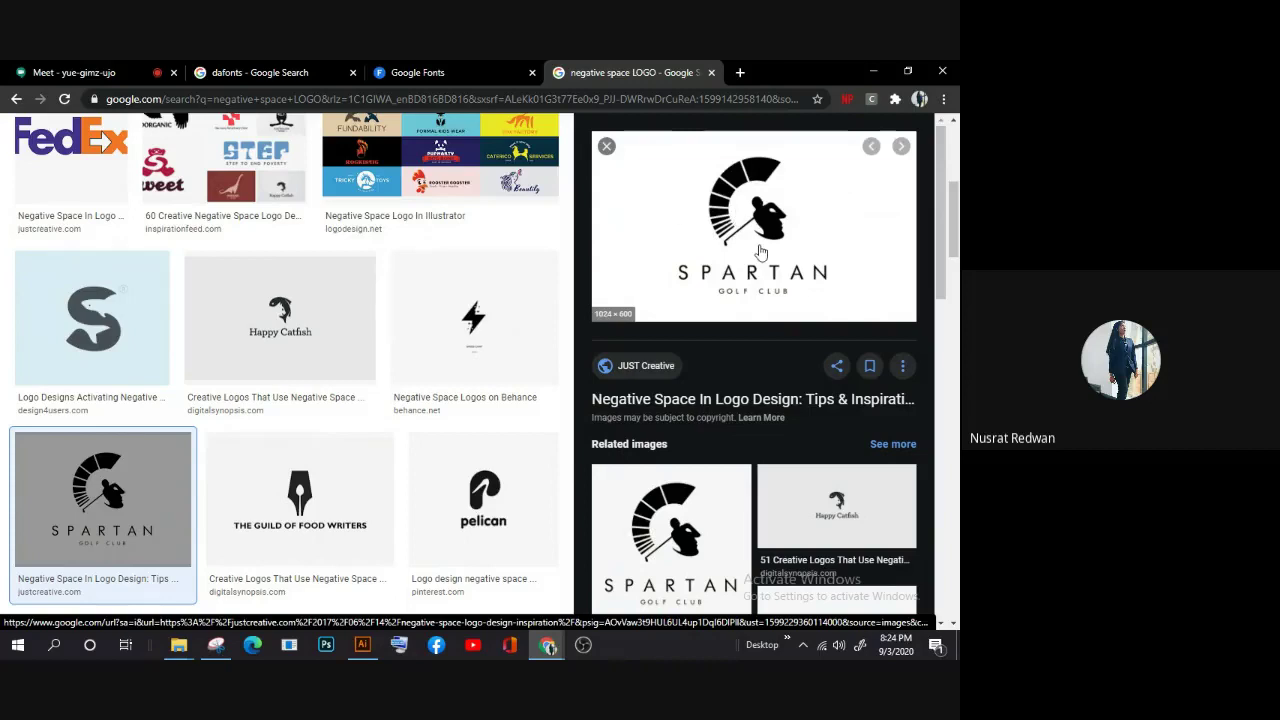
scroll(760, 252, down, 1)
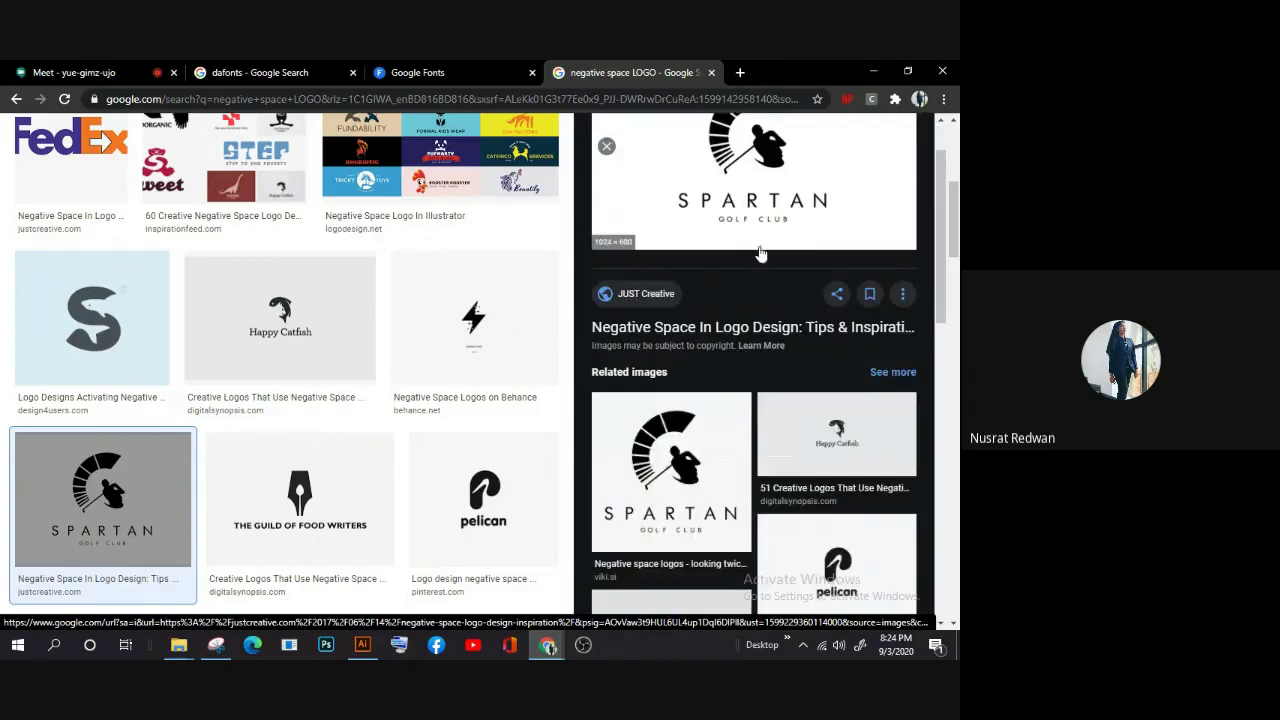
click(606, 147)
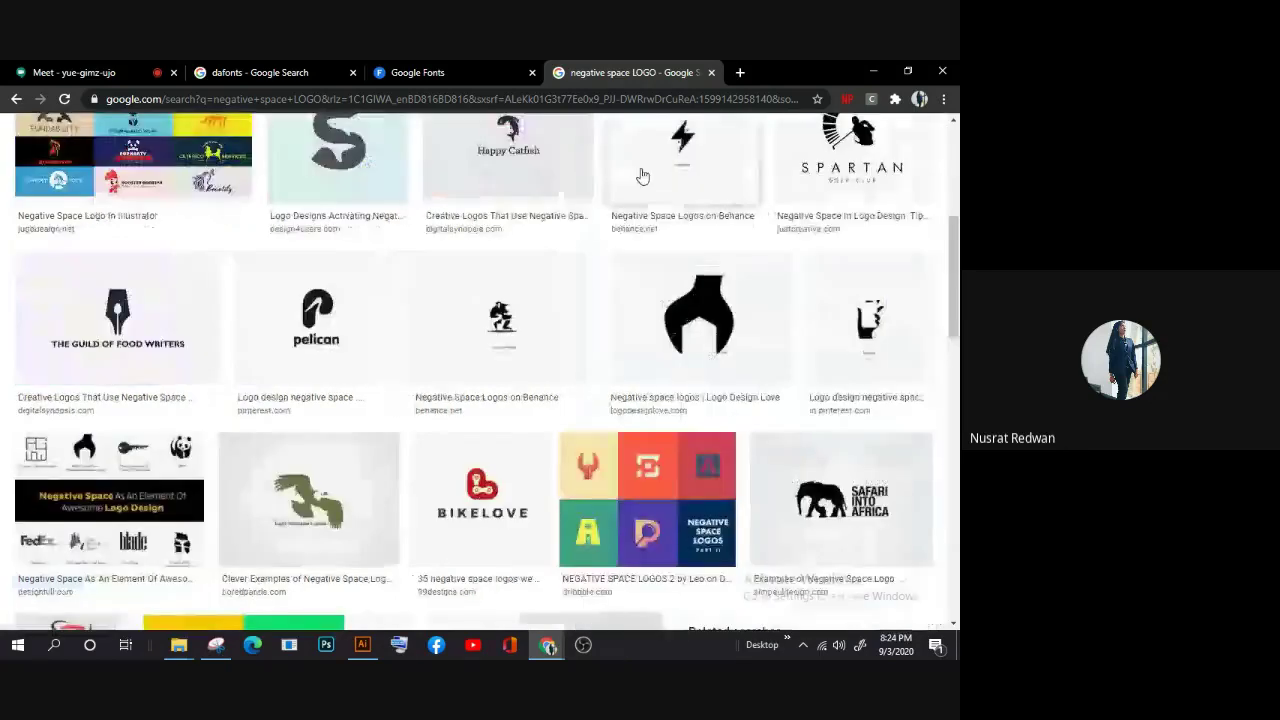
Step: Step back through the logo previews, then switch via Google Fonts to the Meet tab
click(14, 100)
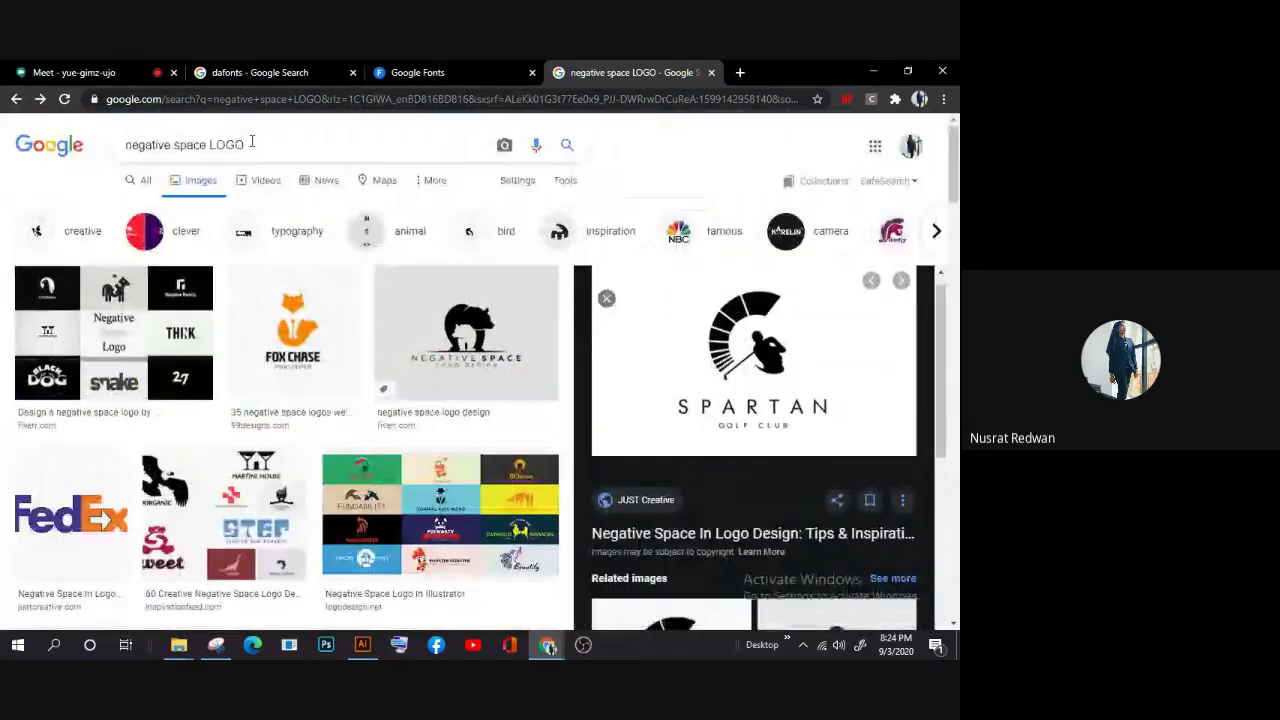
click(14, 99)
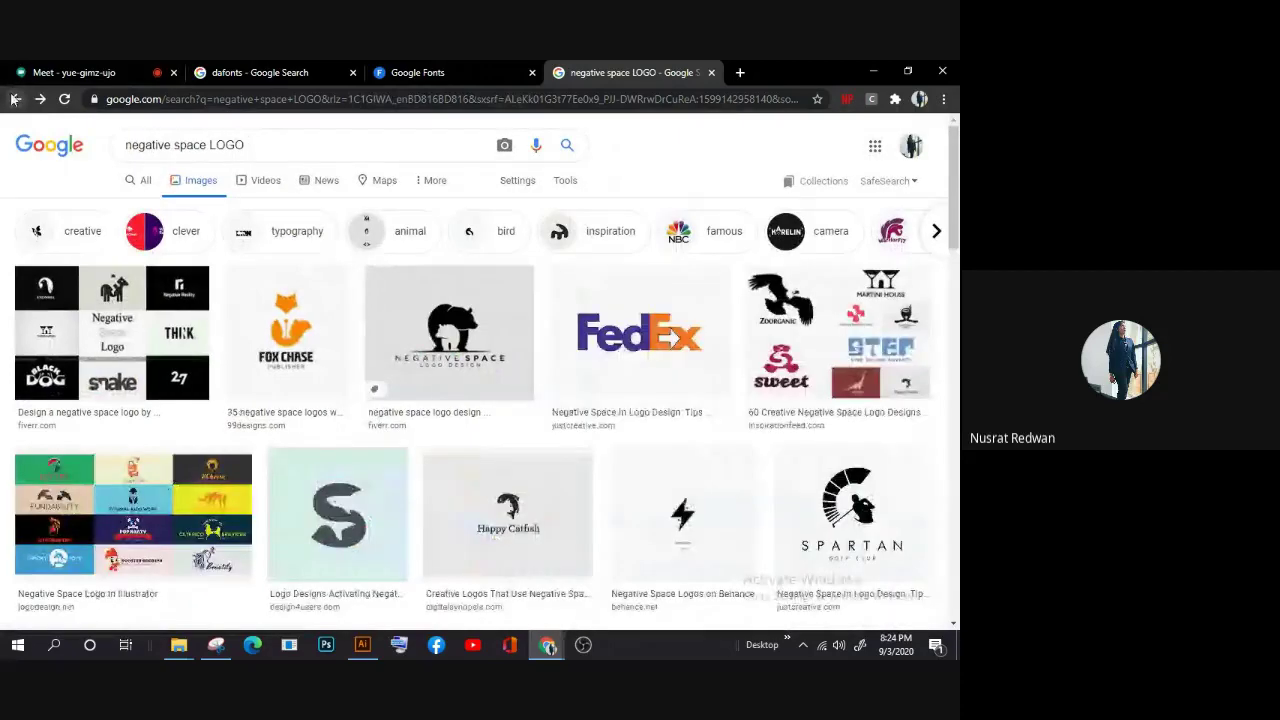
click(14, 99)
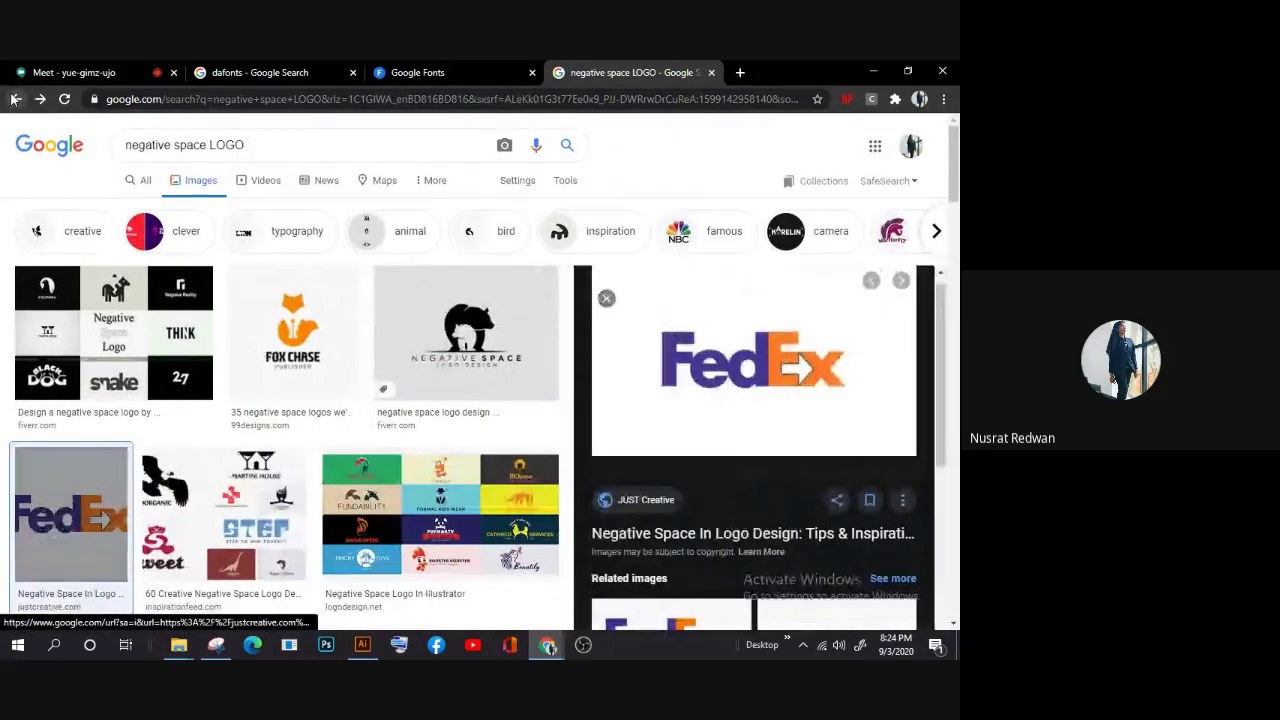
click(14, 99)
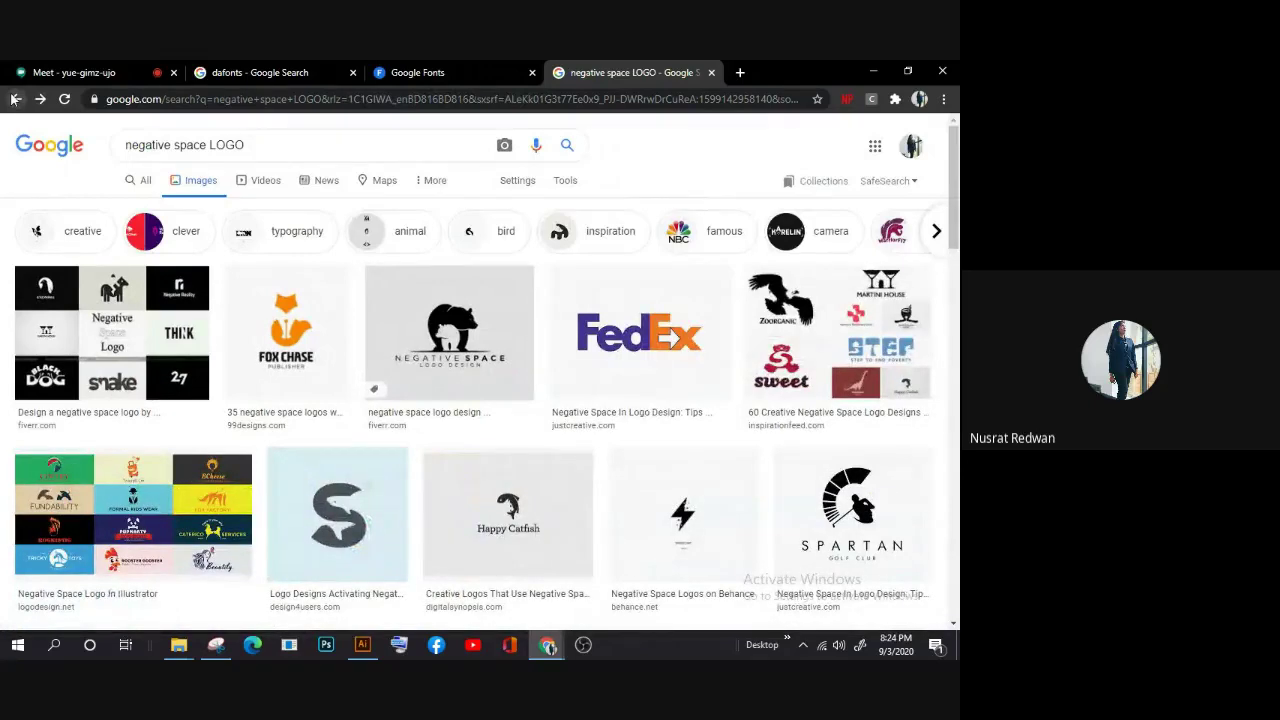
click(452, 64)
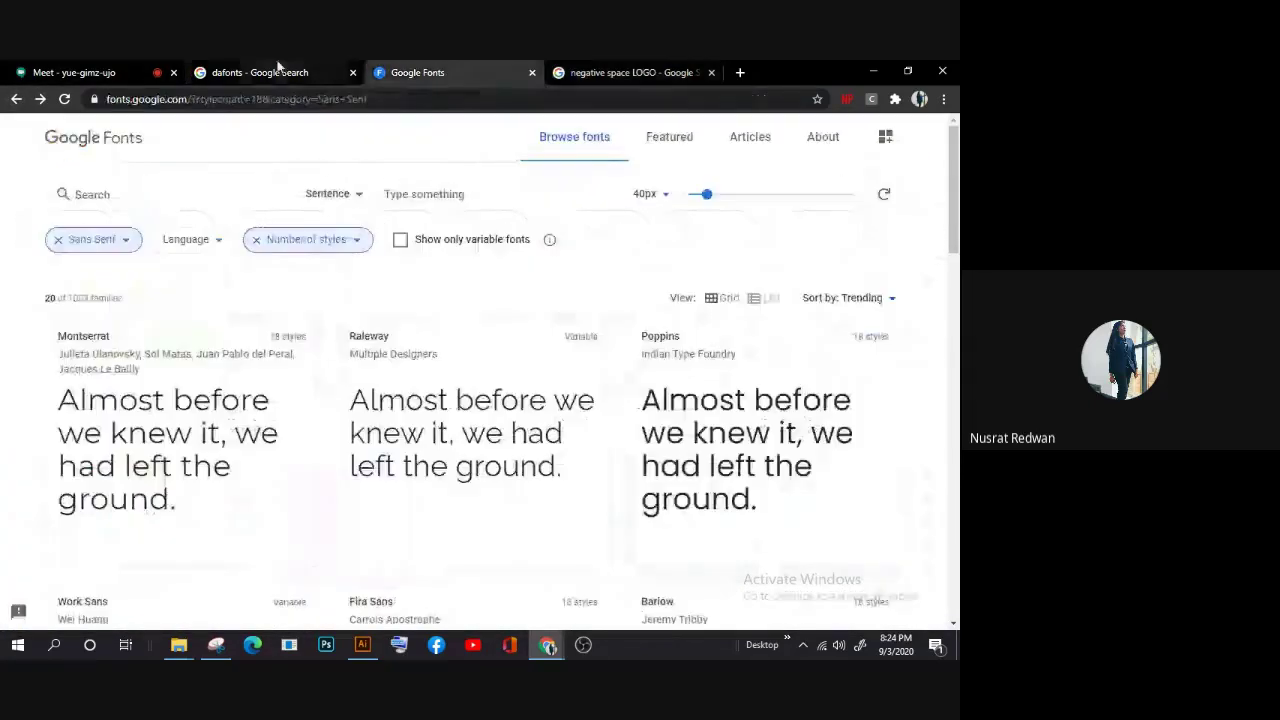
click(22, 70)
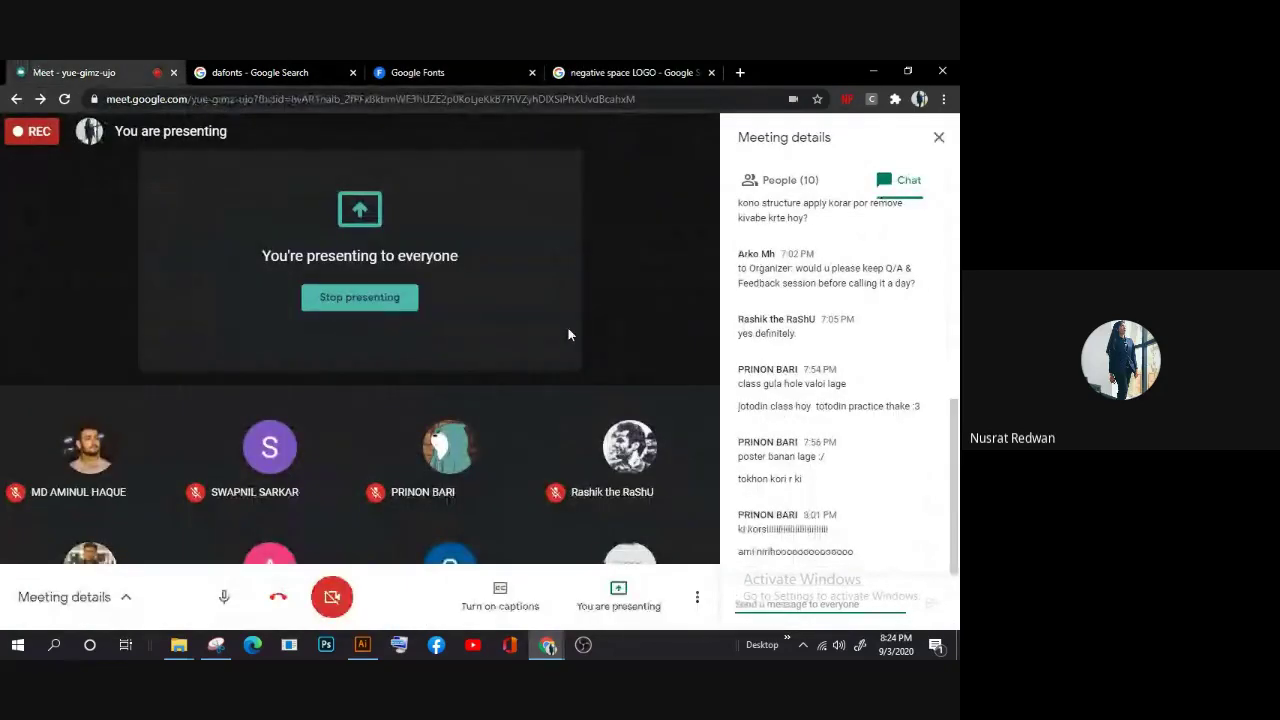